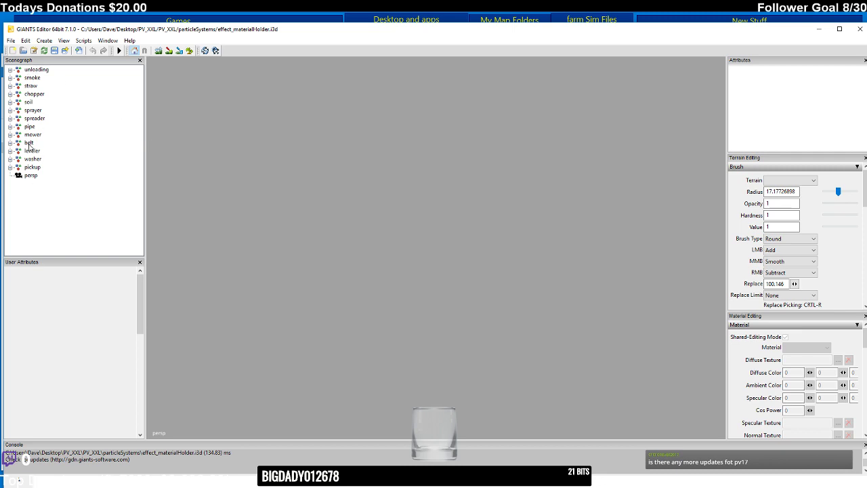
- Examine the fill type groups inside the unloading group, including the material holders under rice
{"action": "left_click", "coordinate": [10, 70]}
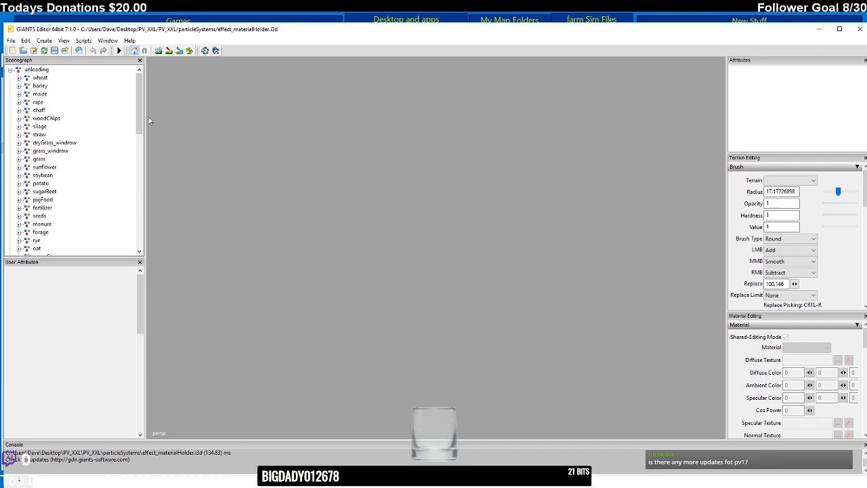
{"action": "left_click_drag", "start_coordinate": [138, 119], "coordinate": [133, 206]}
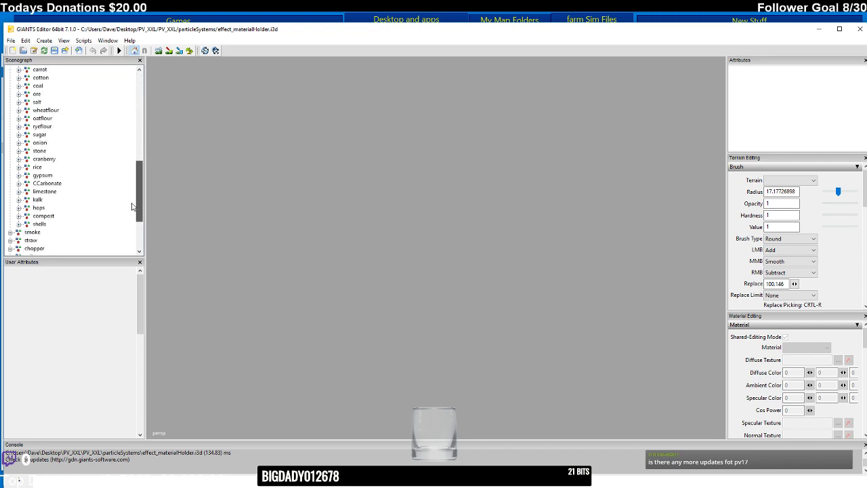
{"action": "left_click", "coordinate": [40, 225]}
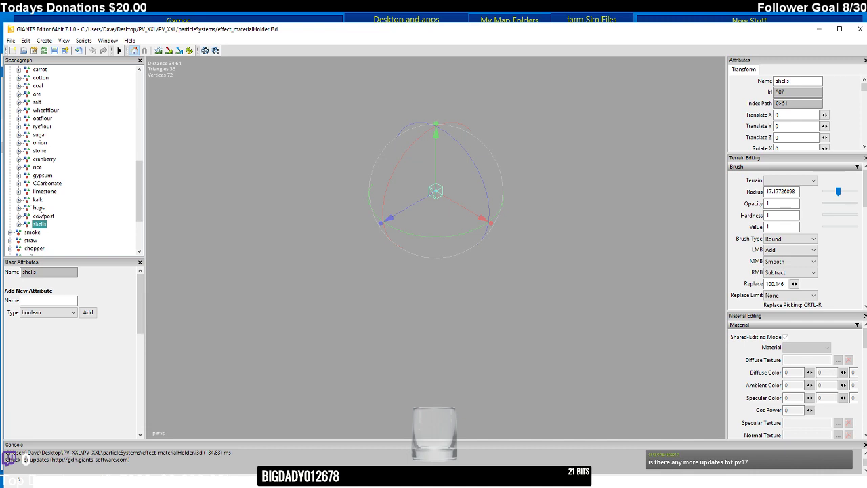
{"action": "left_click", "coordinate": [39, 167]}
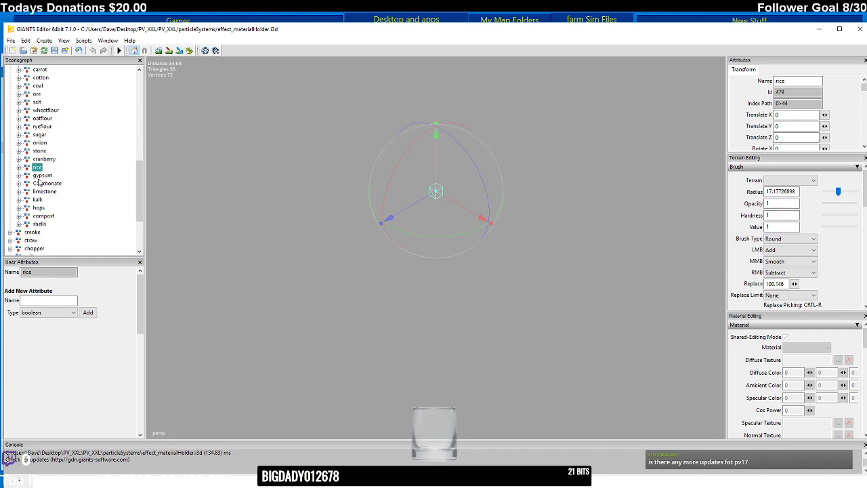
{"action": "left_click", "coordinate": [21, 168]}
{"action": "left_click", "coordinate": [61, 176]}
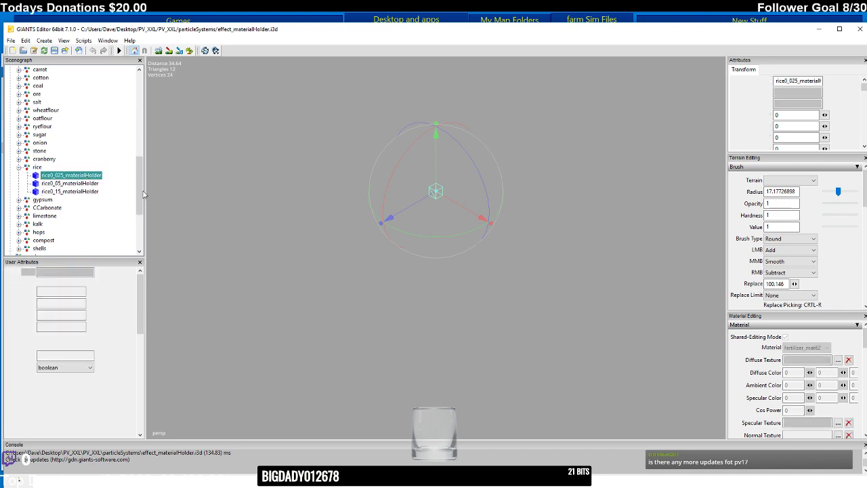
{"action": "left_click", "coordinate": [19, 167]}
{"action": "mouse_move", "coordinate": [143, 196]}
{"action": "left_mouse_down"}
{"action": "mouse_move", "coordinate": [135, 132]}
{"action": "mouse_move", "coordinate": [140, 196]}
{"action": "left_mouse_up"}
{"action": "left_click", "coordinate": [42, 182]}
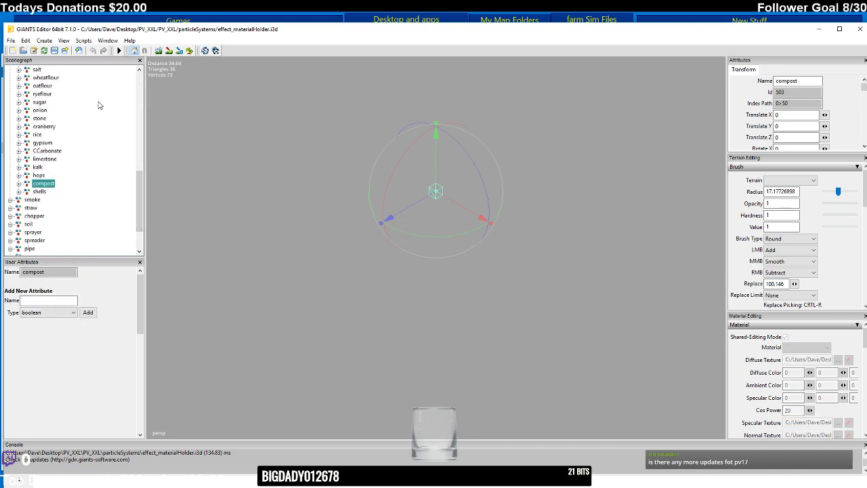
{"action": "left_click", "coordinate": [10, 41]}
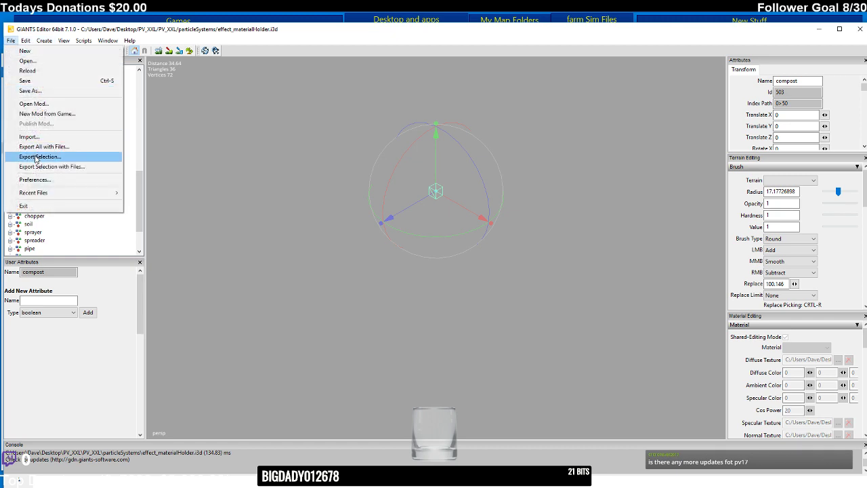
- Open unloading.i3d from the desktop in GIANTS Editor 7.1.0 and inspect the material holders in its cherry group
{"action": "left_click", "coordinate": [817, 29]}
{"action": "left_click", "coordinate": [818, 29]}
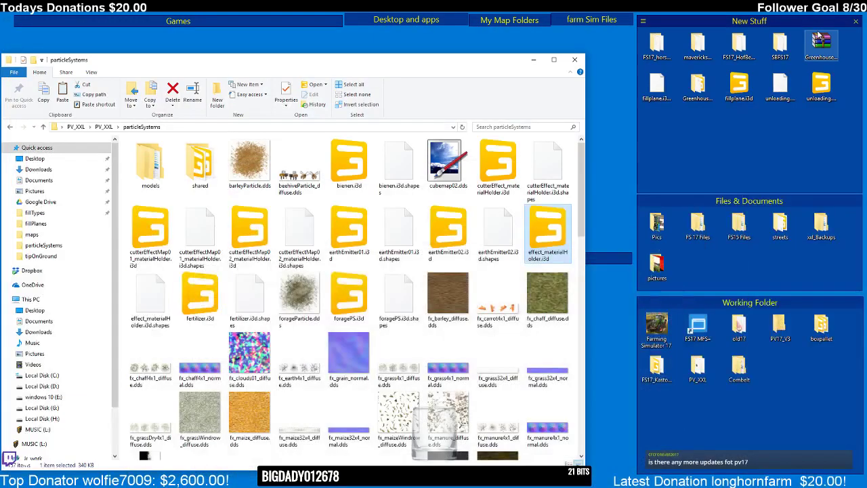
{"action": "left_click", "coordinate": [818, 96]}
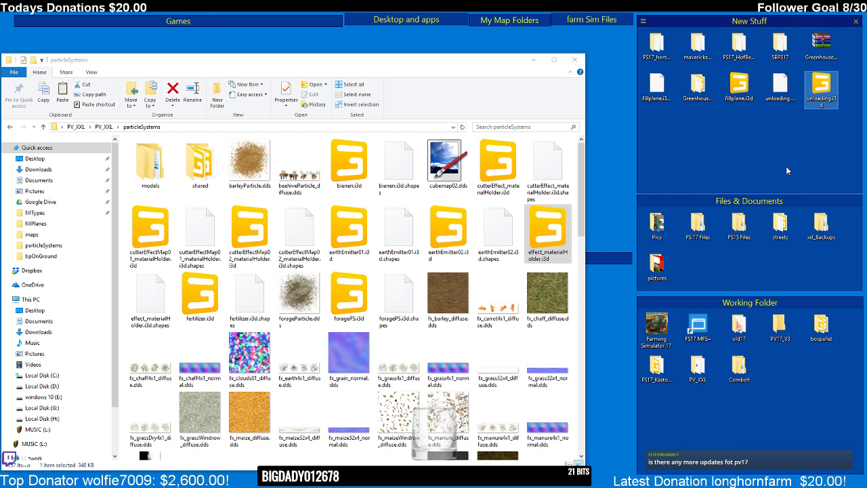
{"action": "key", "text": "Return"}
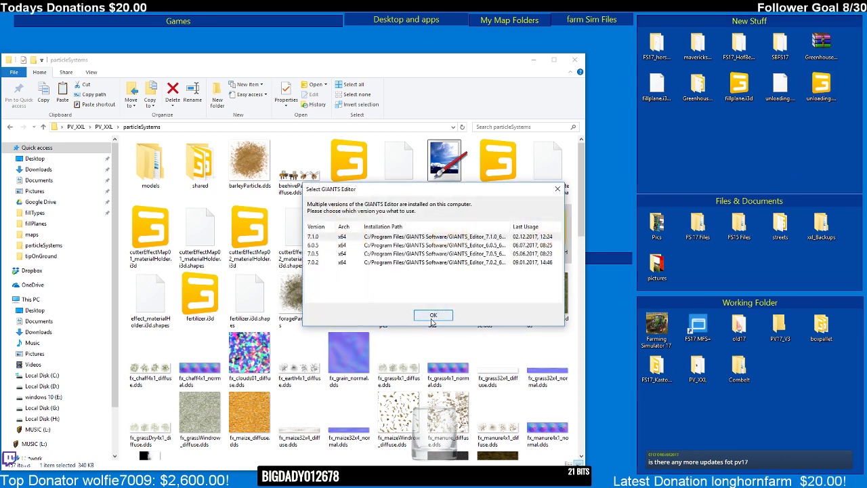
{"action": "left_click", "coordinate": [432, 316]}
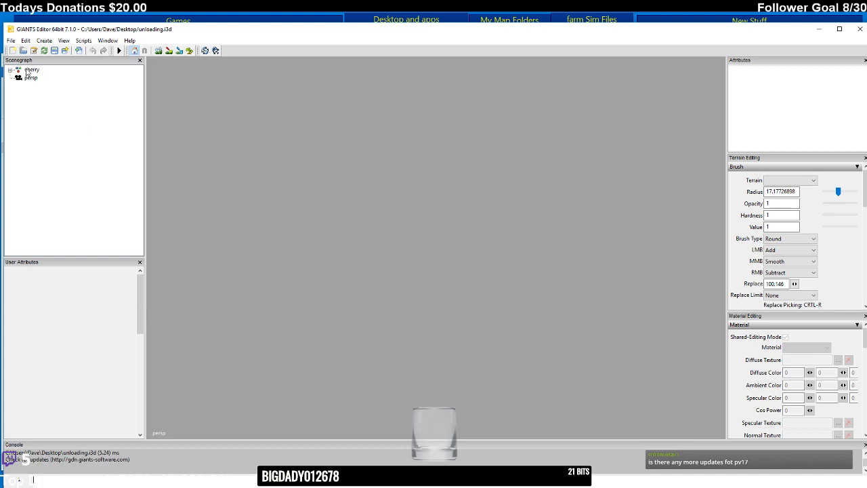
{"action": "left_click", "coordinate": [29, 70]}
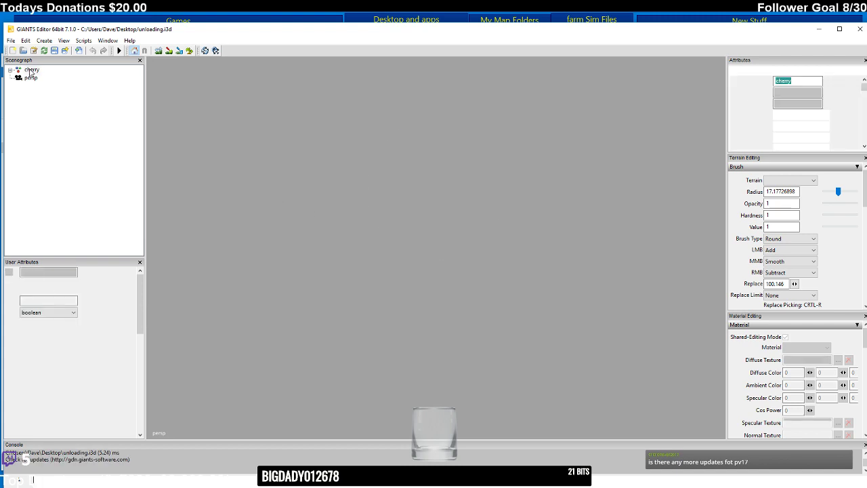
{"action": "left_click", "coordinate": [12, 70]}
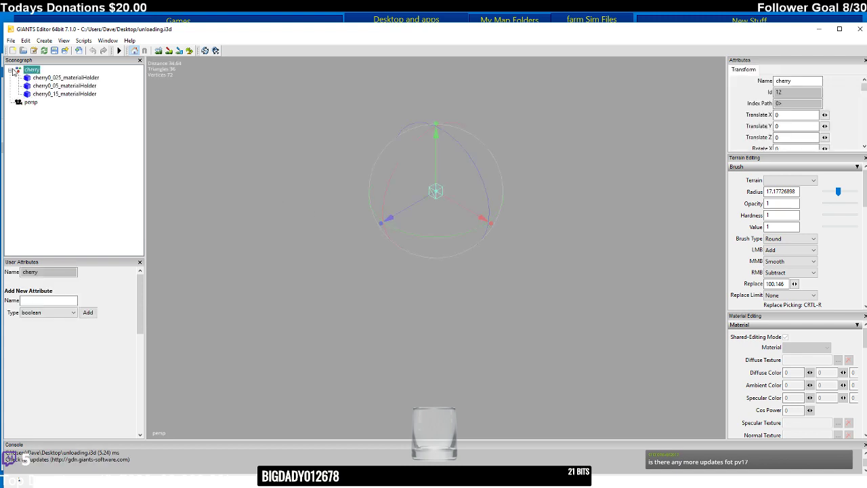
{"action": "left_click", "coordinate": [11, 71]}
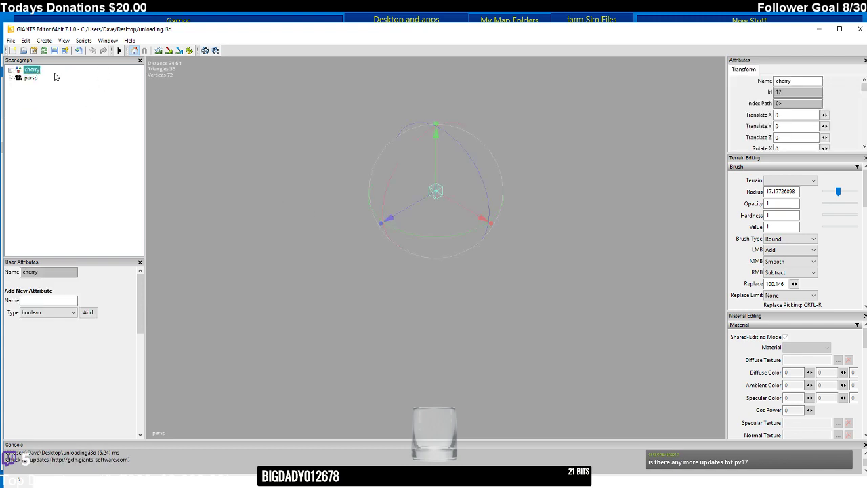
- Switch to the effect_materialHolder.i3d editor window and import unloading.i3d from the Desktop folder
{"action": "mouse_move", "coordinate": [433, 482]}
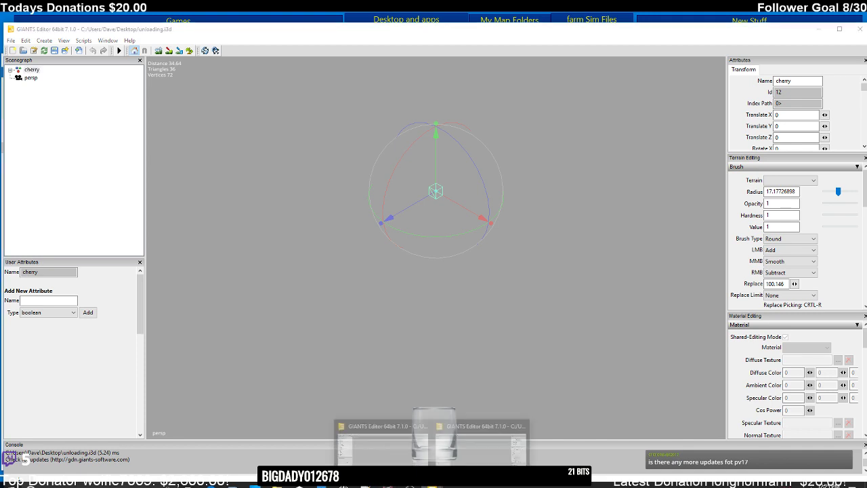
{"action": "left_click", "coordinate": [371, 425]}
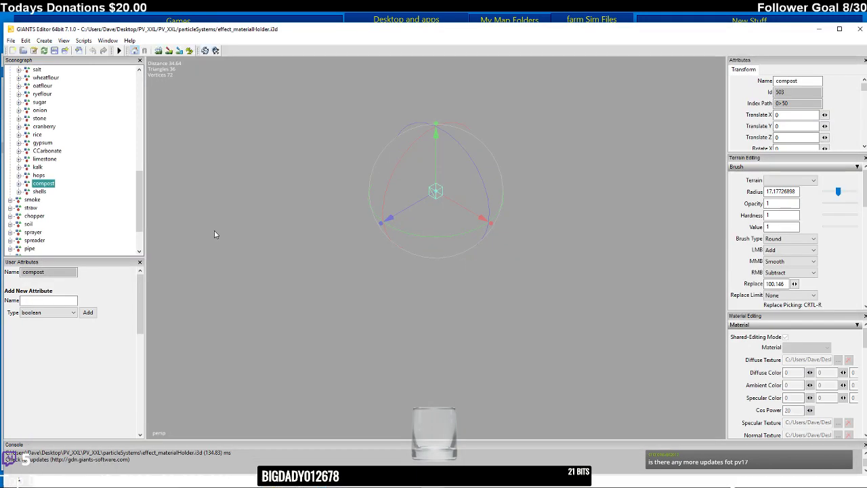
{"action": "left_click", "coordinate": [75, 50]}
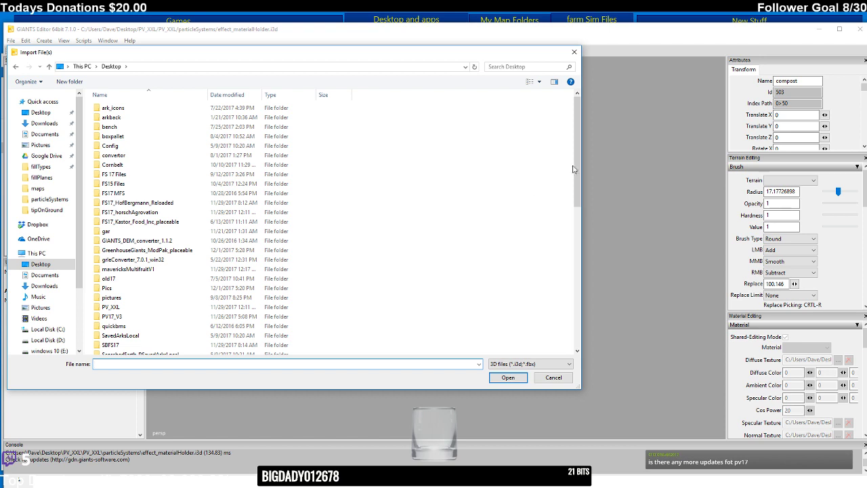
{"action": "left_click_drag", "start_coordinate": [575, 168], "coordinate": [577, 253]}
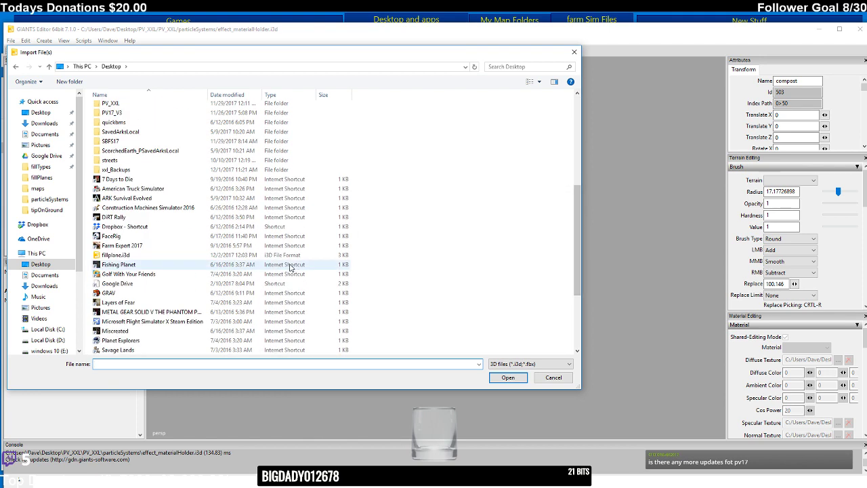
{"action": "scroll", "coordinate": [487, 243], "scroll_direction": "down", "scroll_amount": 4}
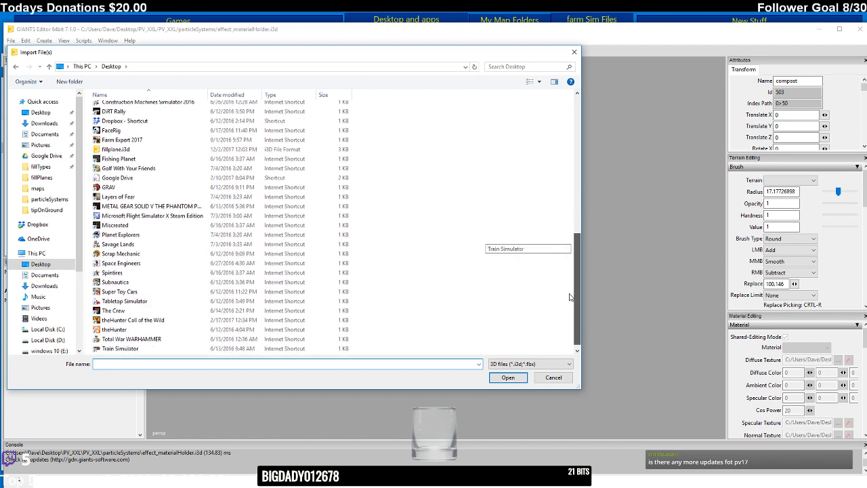
{"action": "left_click", "coordinate": [196, 349]}
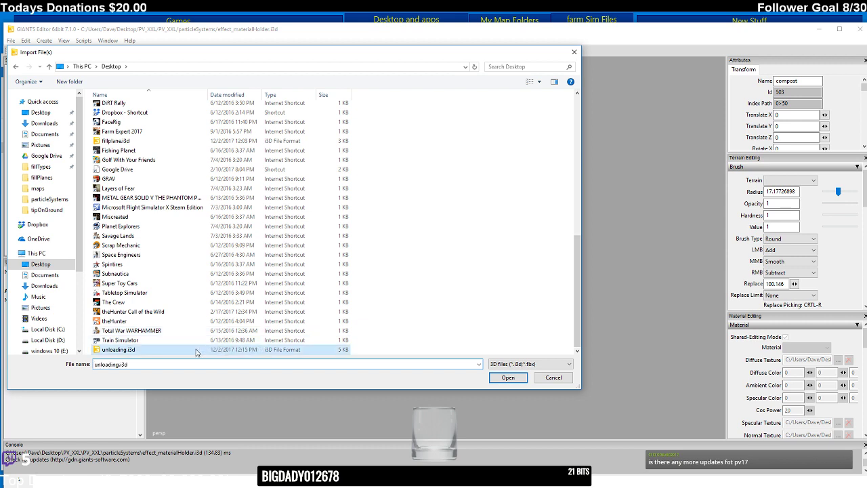
{"action": "left_click", "coordinate": [509, 377]}
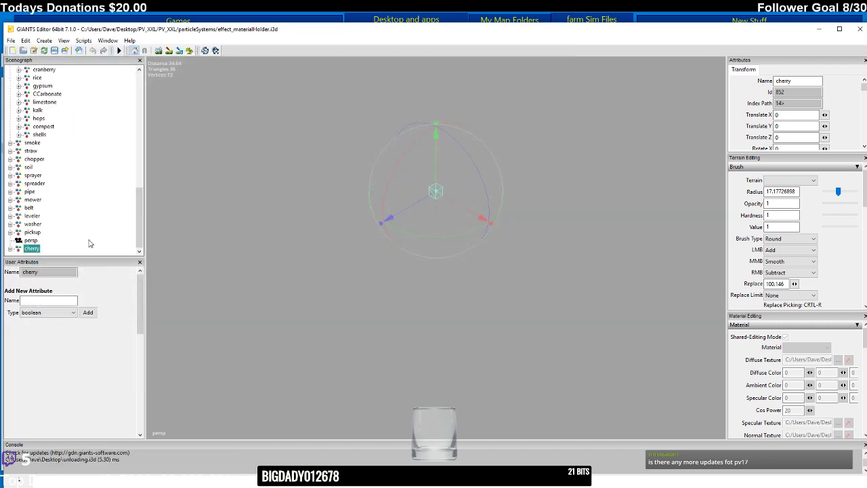
- Cut the imported cherry group and paste it into the unloading group, then check its material holders
{"action": "left_click", "coordinate": [26, 41]}
{"action": "left_click", "coordinate": [48, 96]}
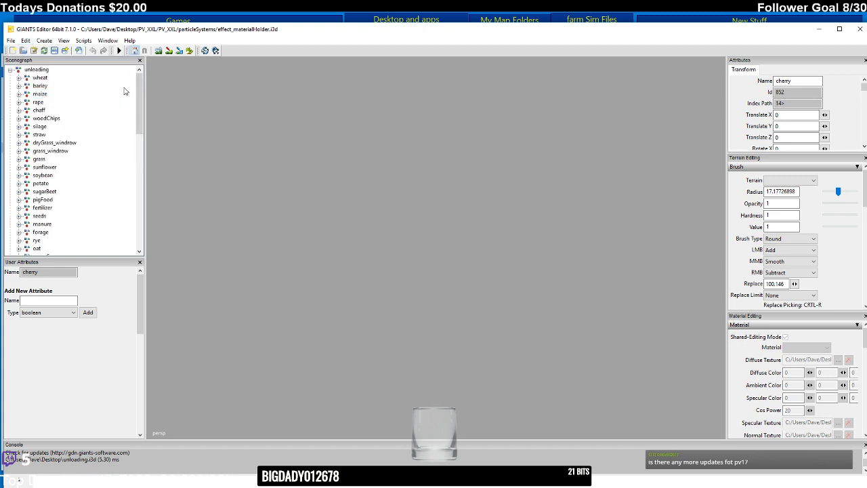
{"action": "left_click", "coordinate": [25, 40]}
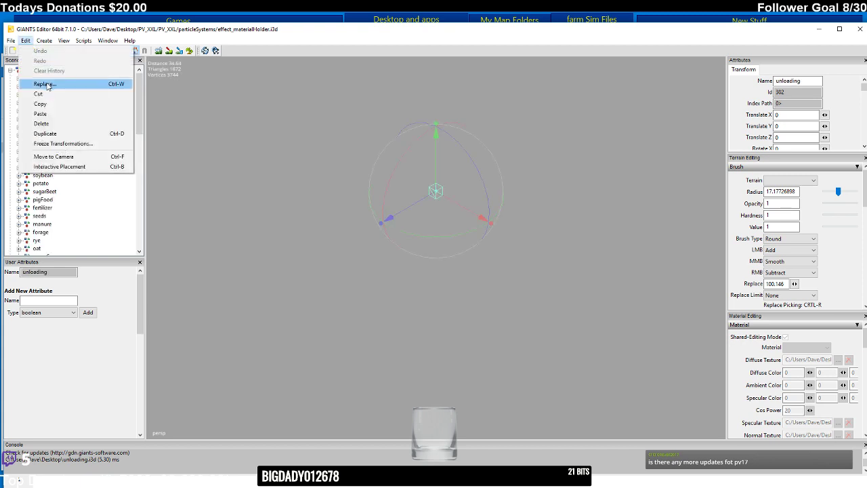
{"action": "left_click", "coordinate": [46, 115]}
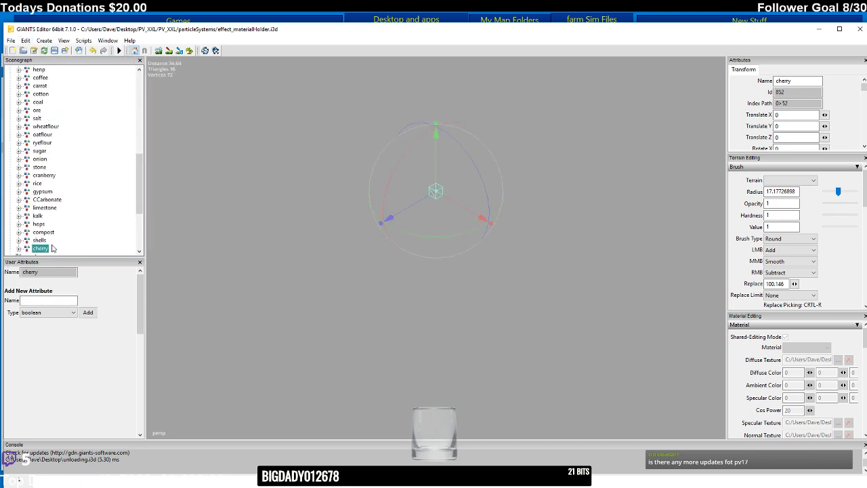
{"action": "left_click", "coordinate": [20, 249]}
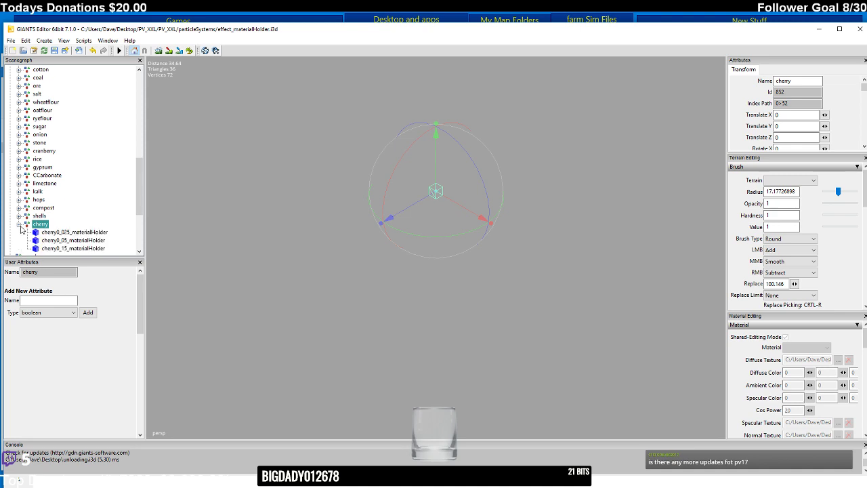
{"action": "left_click", "coordinate": [20, 224]}
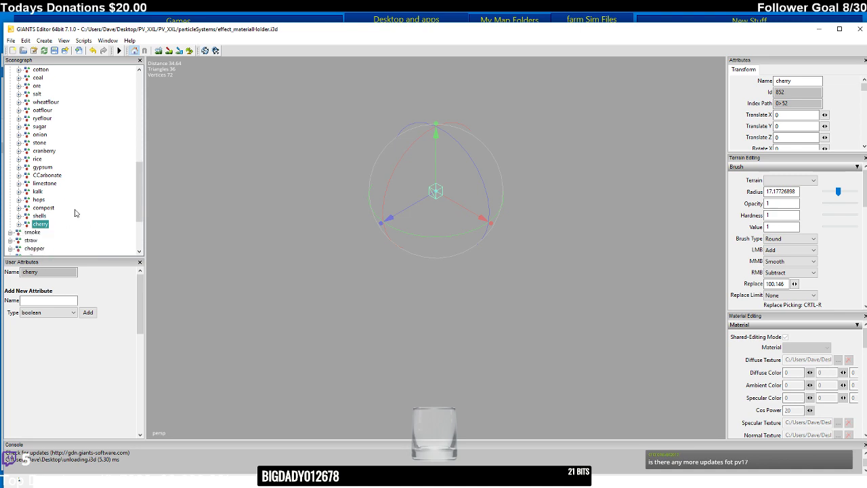
- Return to the unloading.i3d editor window and rename the cherry group as apple
{"action": "left_click", "coordinate": [814, 31]}
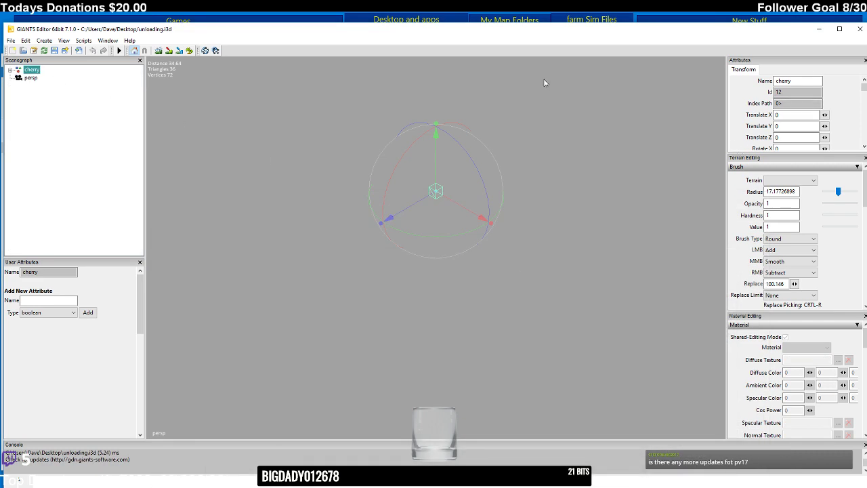
{"action": "double_click", "coordinate": [784, 80]}
{"action": "type", "text": "apple"}
{"action": "left_click", "coordinate": [742, 76]}
- Rename cherry0_025_materialHolder in the apple group as apple0_025_materialHolder
{"action": "left_click", "coordinate": [11, 71]}
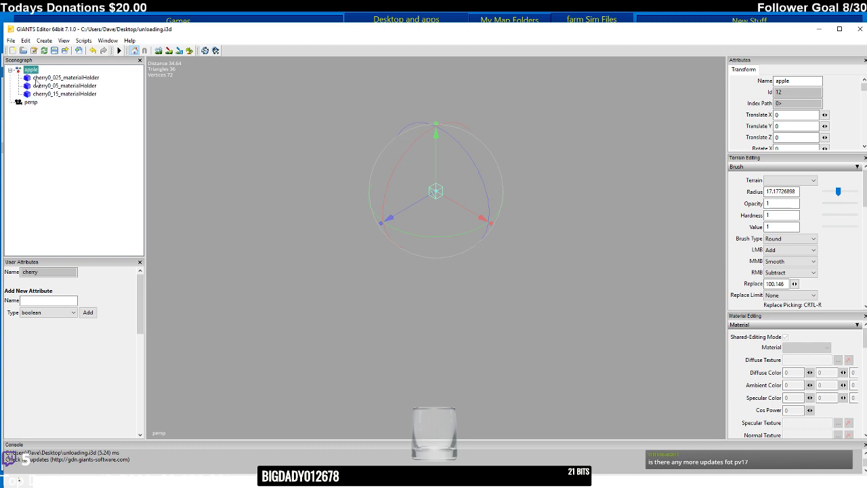
{"action": "left_click", "coordinate": [38, 79]}
{"action": "left_click_drag", "start_coordinate": [792, 80], "coordinate": [758, 80]}
{"action": "type", "text": "apple"}
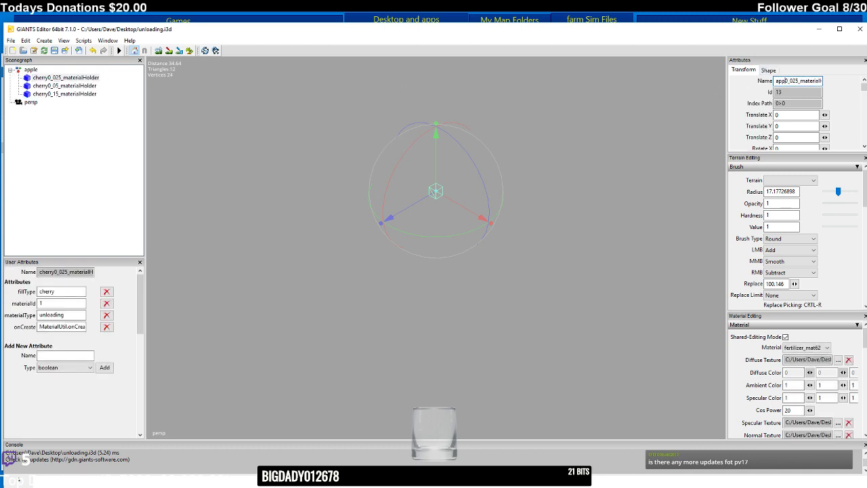
{"action": "key", "text": "Return"}
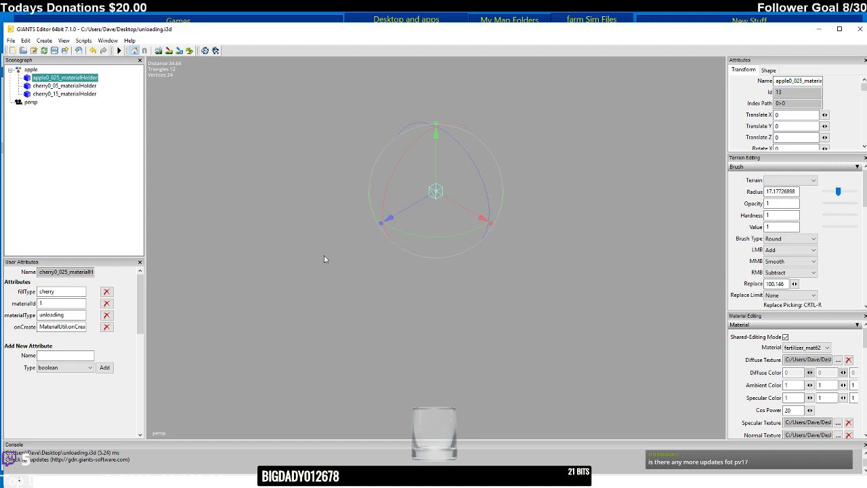
- Set the fillType user attribute of apple0_025_materialHolder to apple
{"action": "left_click_drag", "start_coordinate": [57, 291], "coordinate": [21, 296]}
{"action": "type", "text": "a"}
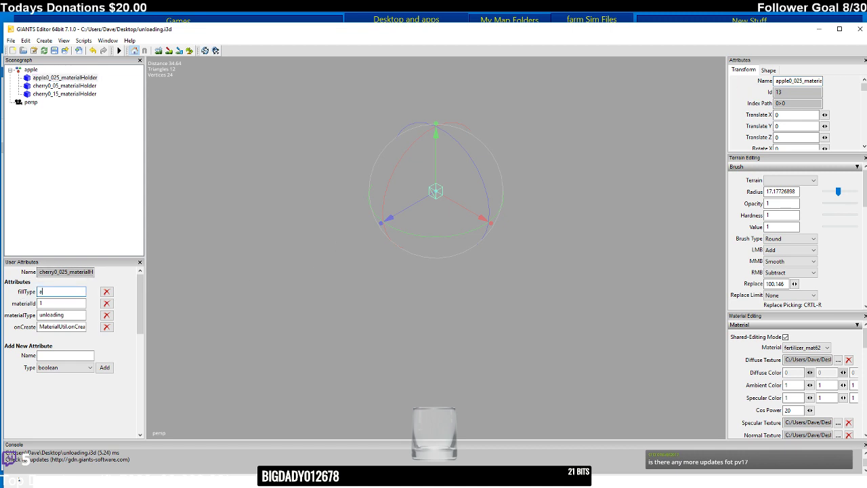
{"action": "type", "text": "pple"}
{"action": "key", "text": "Return"}
- Replace the diffuse texture of apple0_025_materialHolder's material with apple_diffuse.dds from the fillPlanes folder
{"action": "left_click_drag", "start_coordinate": [787, 310], "coordinate": [785, 281]}
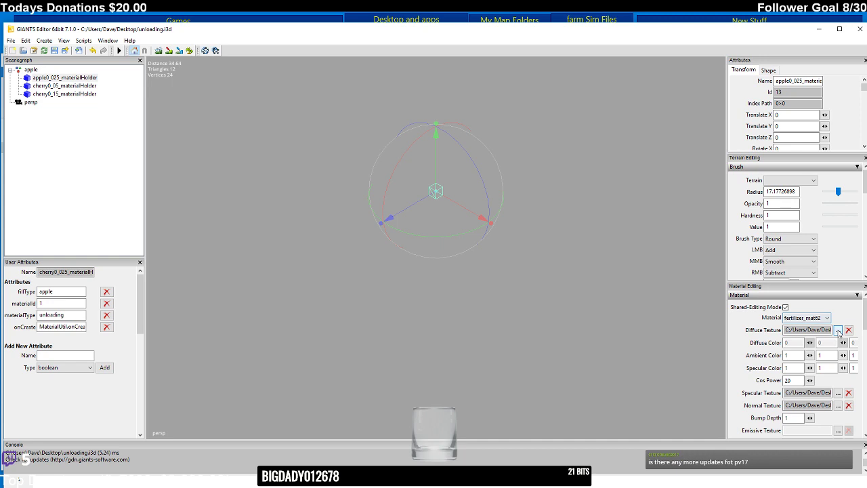
{"action": "left_click", "coordinate": [837, 330]}
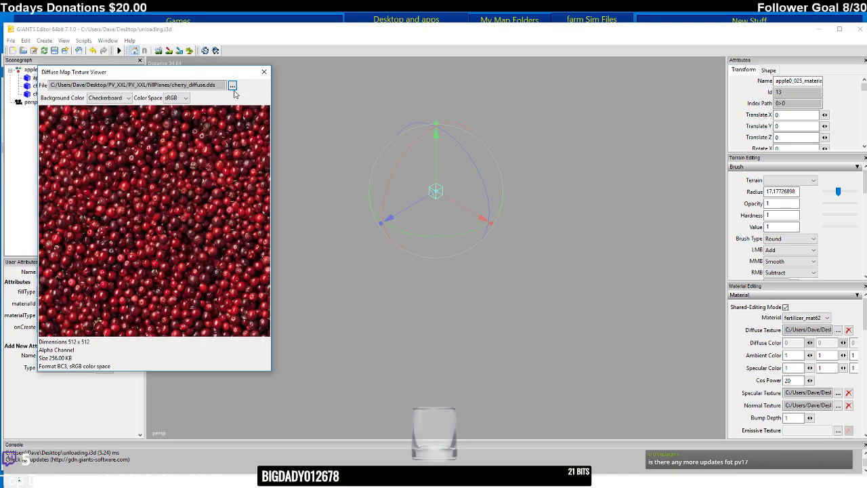
{"action": "left_click", "coordinate": [232, 85]}
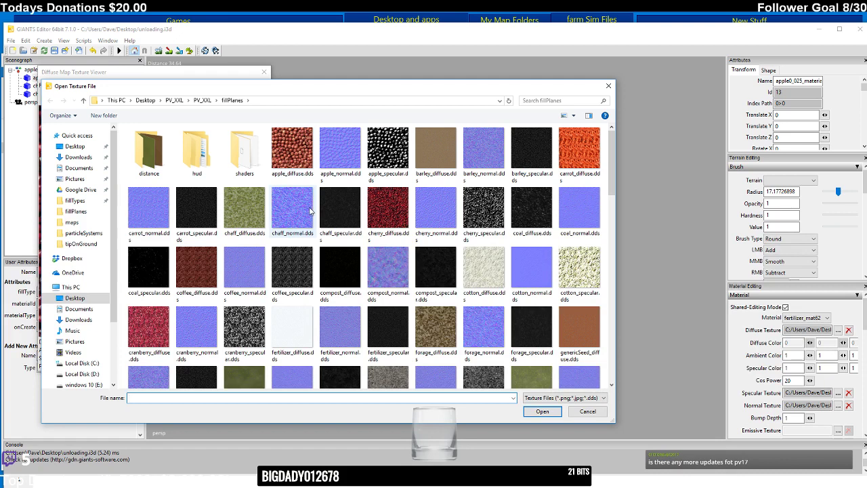
{"action": "left_click", "coordinate": [302, 159]}
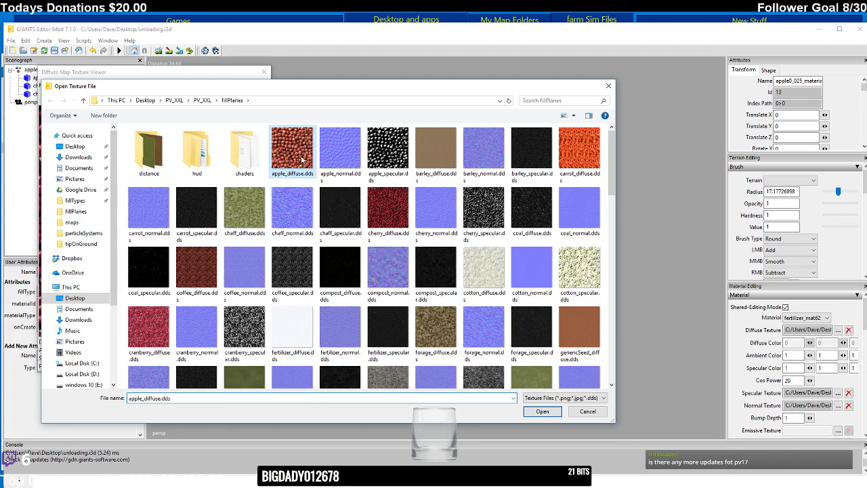
{"action": "left_click", "coordinate": [540, 411]}
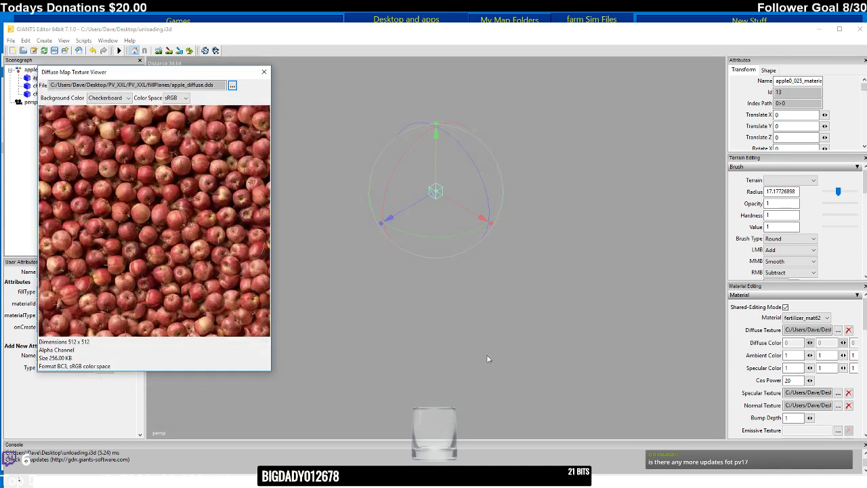
{"action": "left_click", "coordinate": [263, 71]}
- Replace the specular texture of apple0_025_materialHolder's material with apple_specular.dds from the fillPlanes folder
{"action": "left_click", "coordinate": [838, 393]}
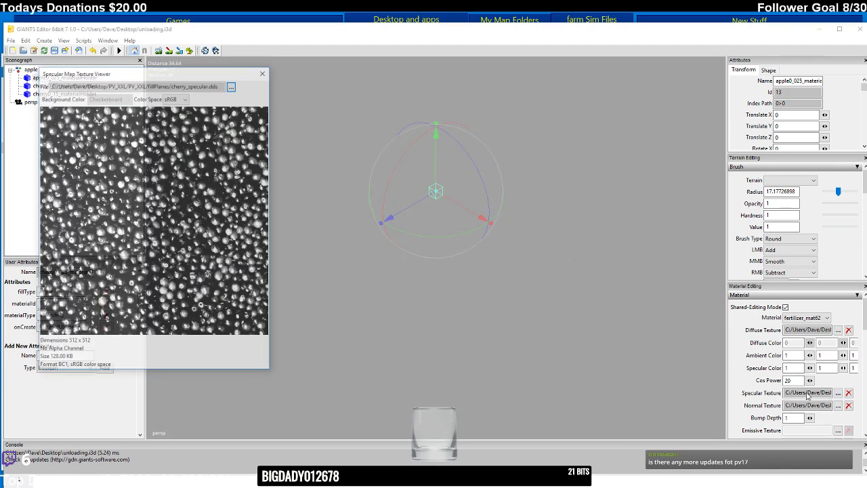
{"action": "left_click", "coordinate": [235, 89]}
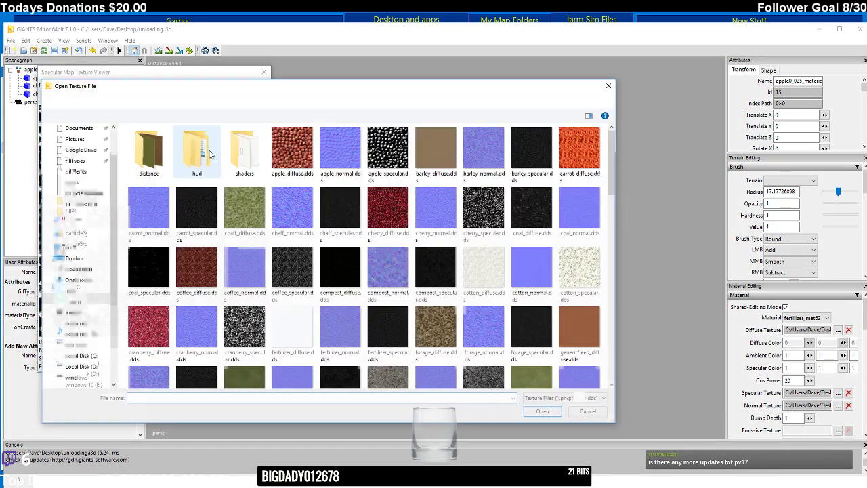
{"action": "left_click", "coordinate": [388, 149]}
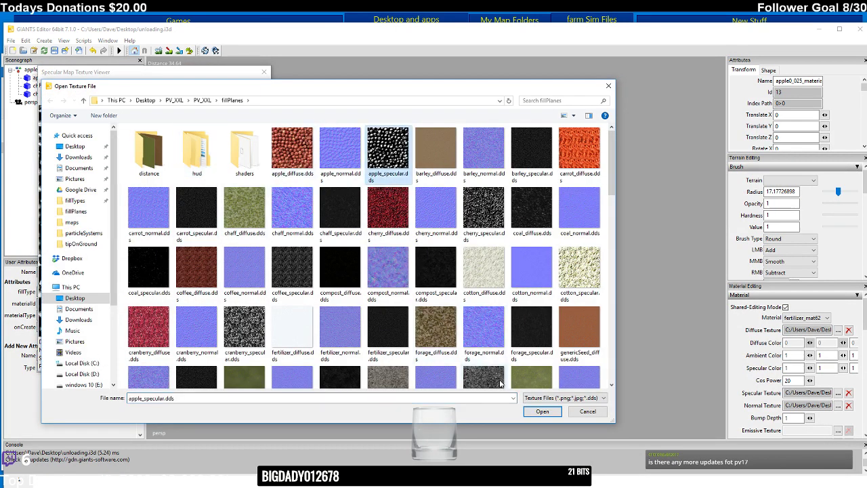
{"action": "left_click", "coordinate": [542, 411]}
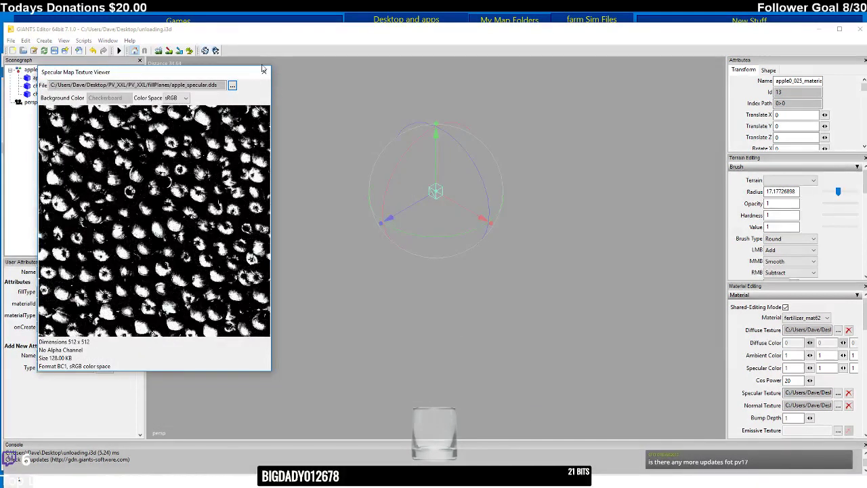
{"action": "left_click", "coordinate": [264, 70]}
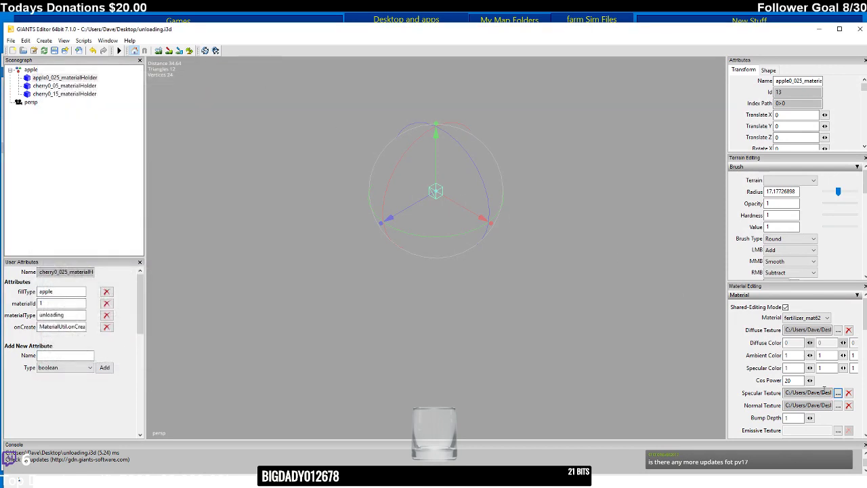
- Replace the normal texture of apple0_025_materialHolder's material with apple_normal.dds from the fillPlanes folder
{"action": "left_click", "coordinate": [837, 405]}
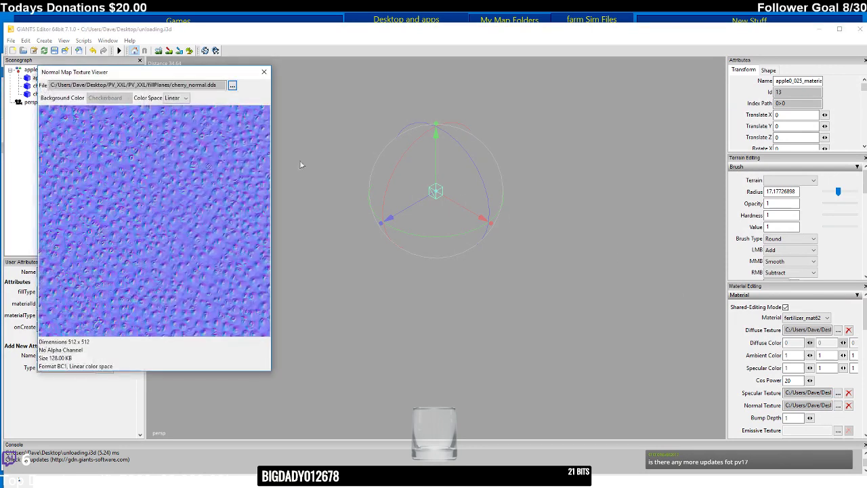
{"action": "left_click", "coordinate": [232, 85]}
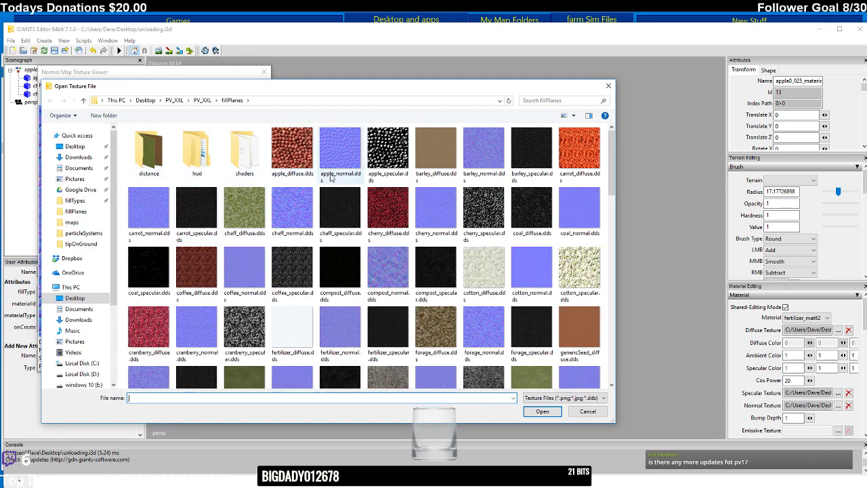
{"action": "left_click", "coordinate": [340, 147]}
{"action": "left_click", "coordinate": [542, 411]}
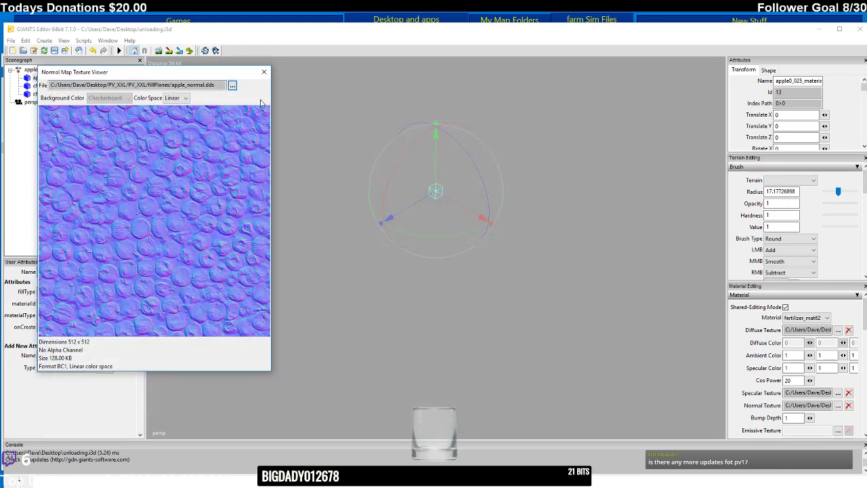
{"action": "left_click", "coordinate": [264, 72]}
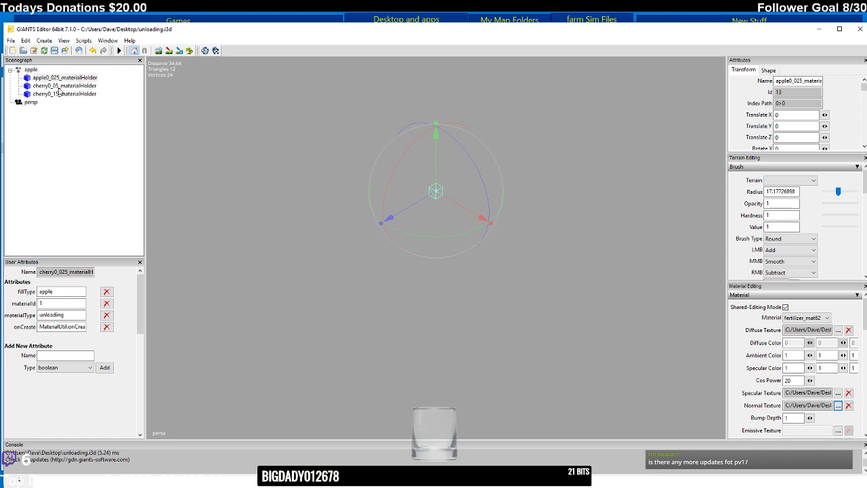
- Rename cherry0_05_materialHolder as apple0_05_materialHolder and set its fillType user attribute to apple
{"action": "left_click", "coordinate": [59, 87]}
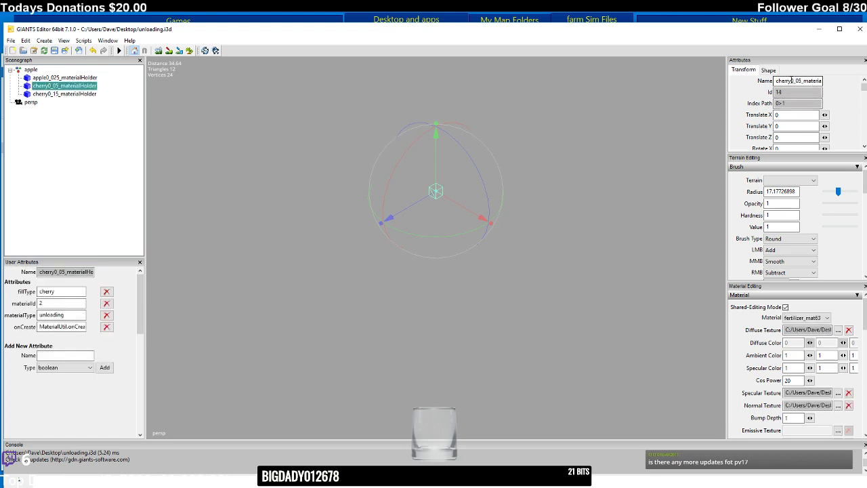
{"action": "left_click_drag", "start_coordinate": [791, 80], "coordinate": [738, 82]}
{"action": "type", "text": "apple"}
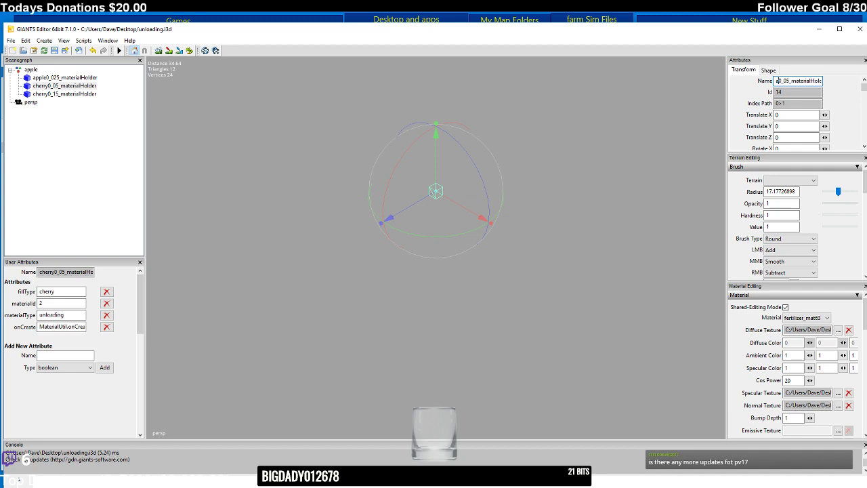
{"action": "key", "text": "Return"}
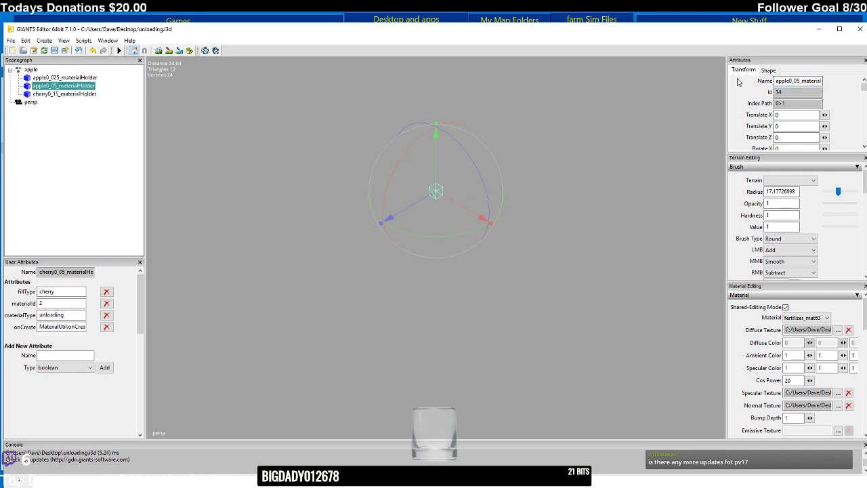
{"action": "left_click_drag", "start_coordinate": [64, 291], "coordinate": [12, 293]}
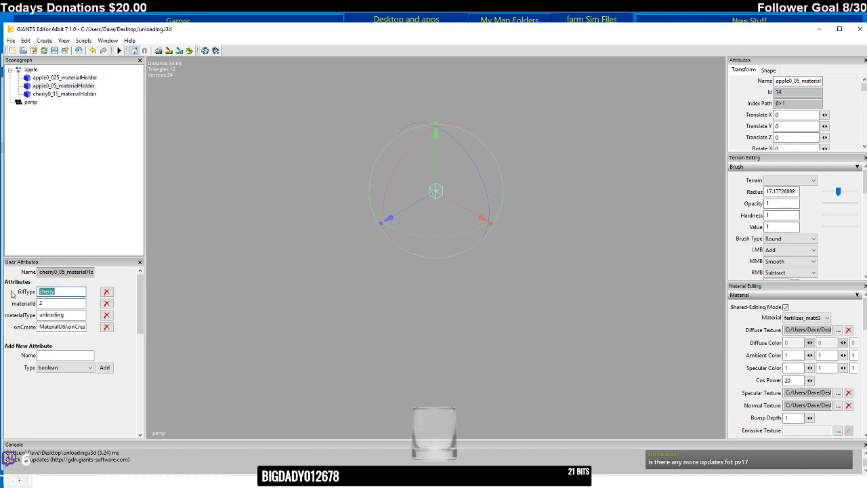
{"action": "type", "text": "apple"}
{"action": "left_click", "coordinate": [43, 303]}
- Replace the diffuse texture of apple0_05_materialHolder's material with apple_diffuse.dds from the fillPlanes folder
{"action": "double_click", "coordinate": [806, 330]}
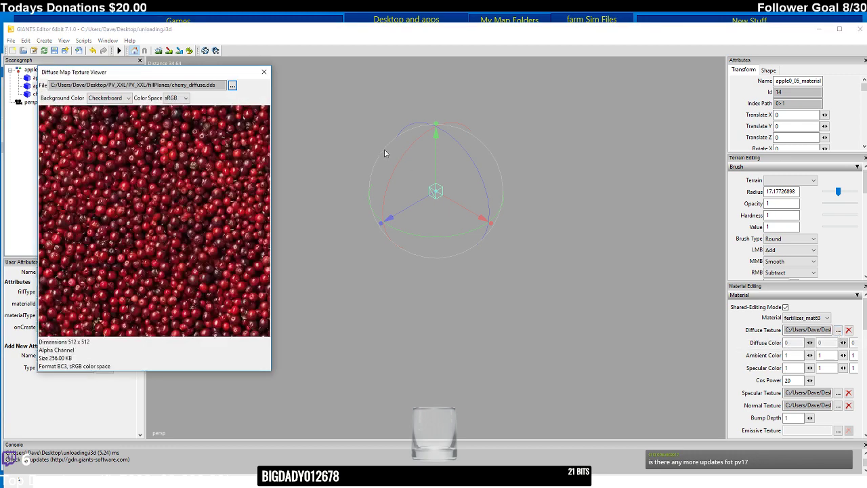
{"action": "left_click", "coordinate": [233, 85]}
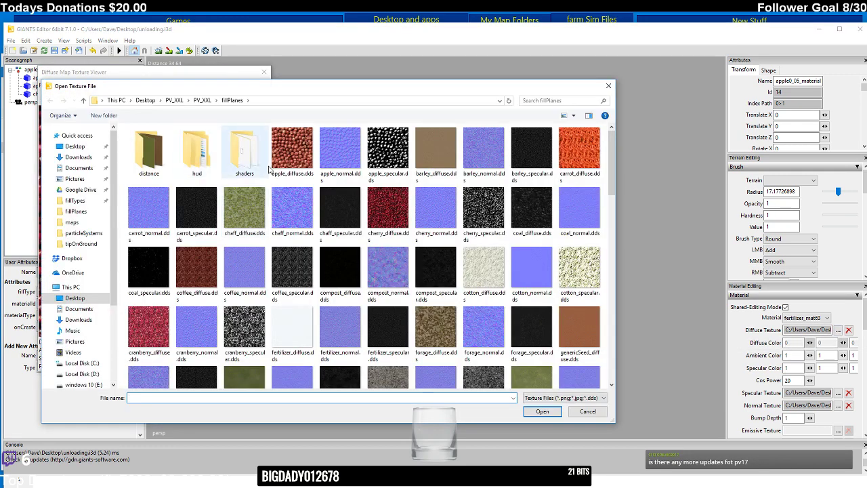
{"action": "left_click", "coordinate": [291, 150]}
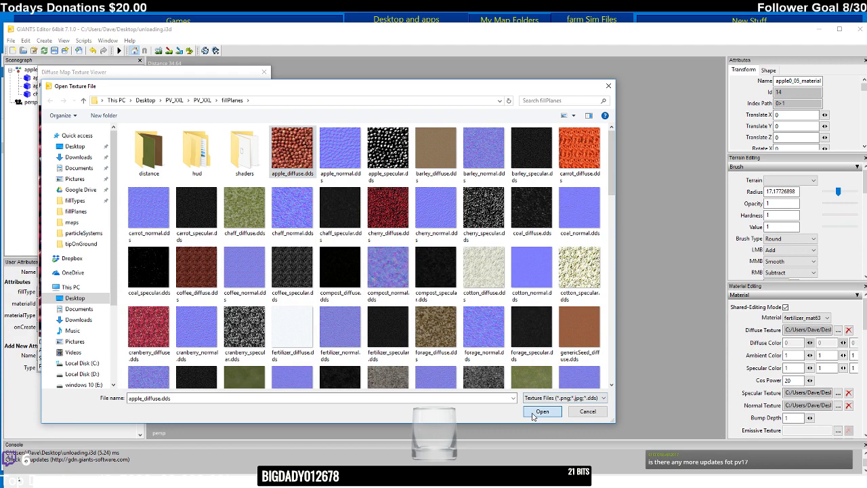
{"action": "left_click", "coordinate": [543, 411]}
{"action": "left_click", "coordinate": [264, 71]}
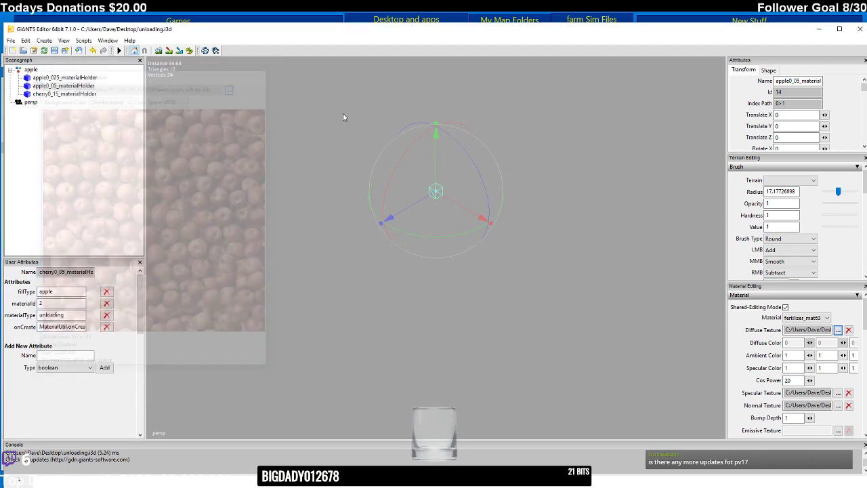
- Replace the specular texture of apple0_05_materialHolder's material with apple_specular.dds from the fillPlanes folder
{"action": "left_click", "coordinate": [837, 393]}
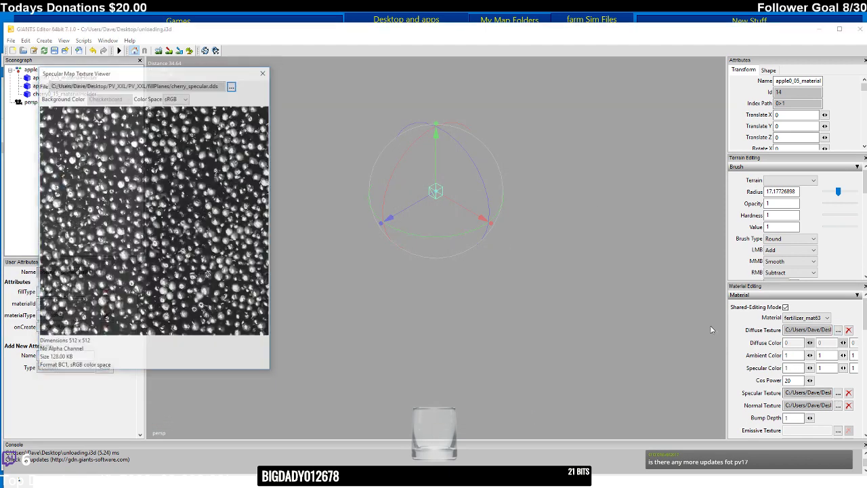
{"action": "left_click_drag", "start_coordinate": [216, 76], "coordinate": [493, 148]}
{"action": "left_click", "coordinate": [511, 156]}
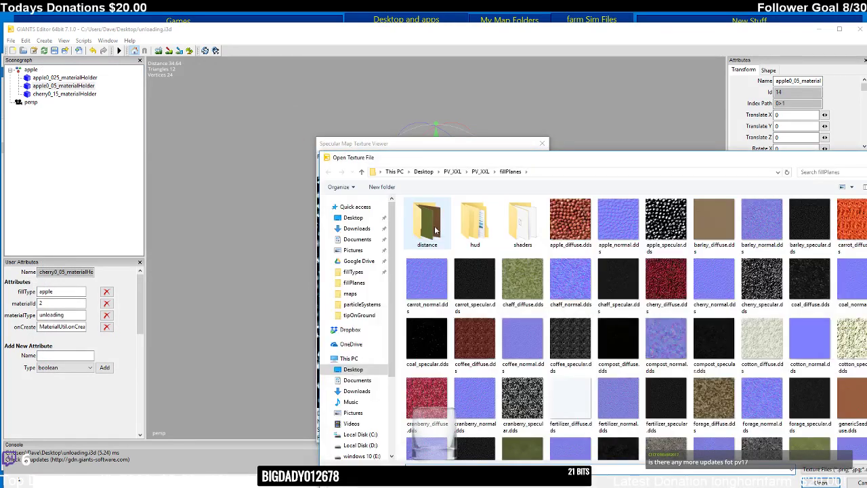
{"action": "left_click_drag", "start_coordinate": [553, 156], "coordinate": [380, 117]}
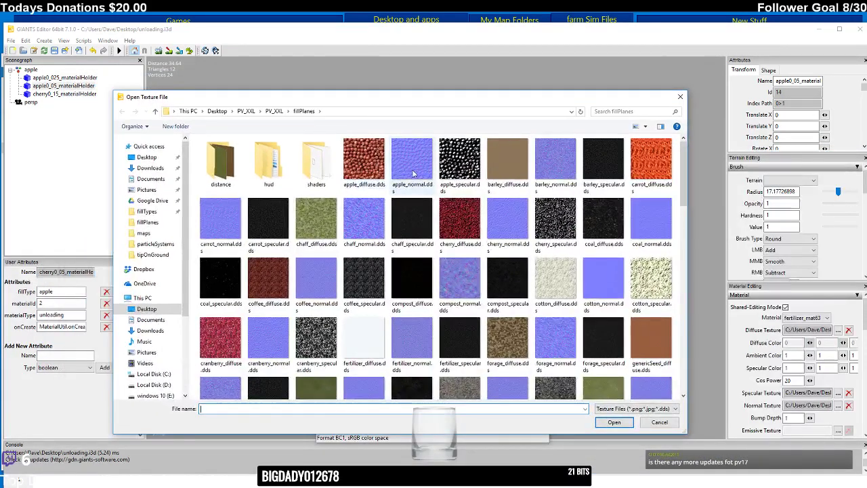
{"action": "left_click", "coordinate": [459, 161]}
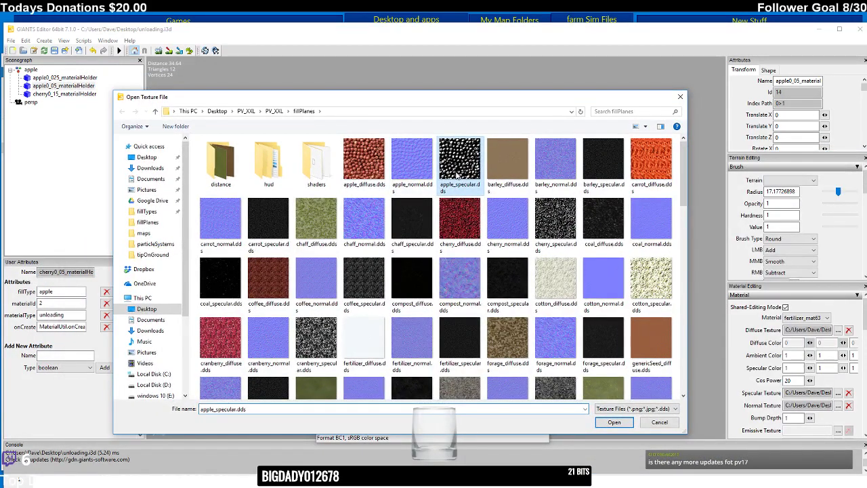
{"action": "left_click", "coordinate": [612, 424]}
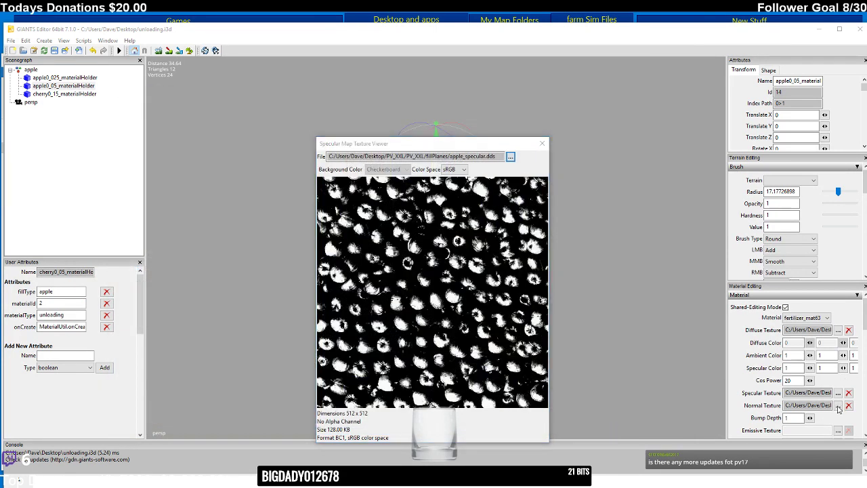
{"action": "left_click", "coordinate": [544, 145]}
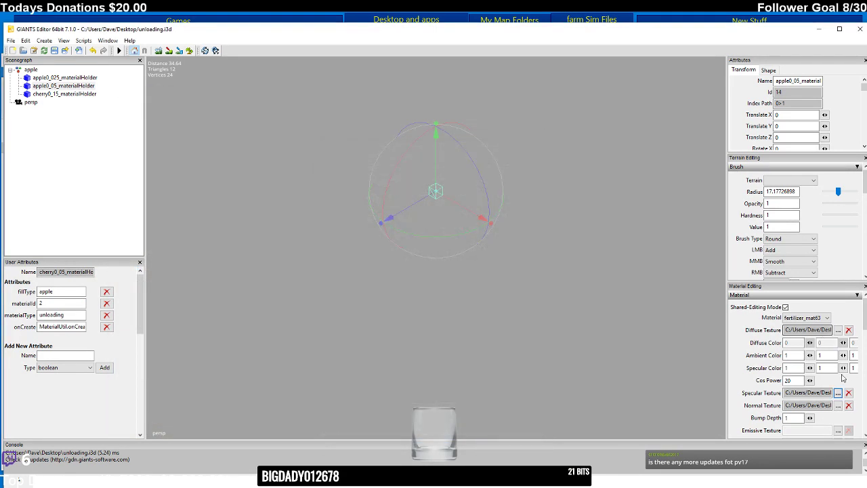
- Replace the normal texture of apple0_05_materialHolder's material with apple_normal.dds and enter 2 as the holder's materialId
{"action": "left_click", "coordinate": [838, 405]}
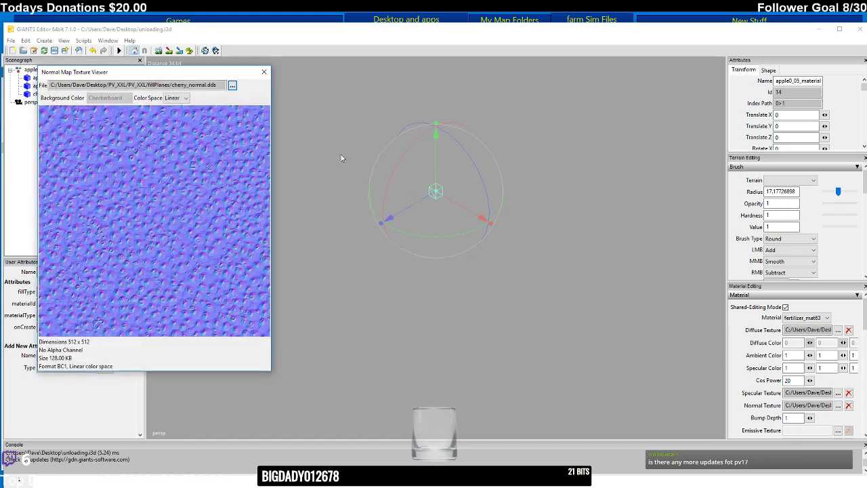
{"action": "left_click", "coordinate": [231, 85]}
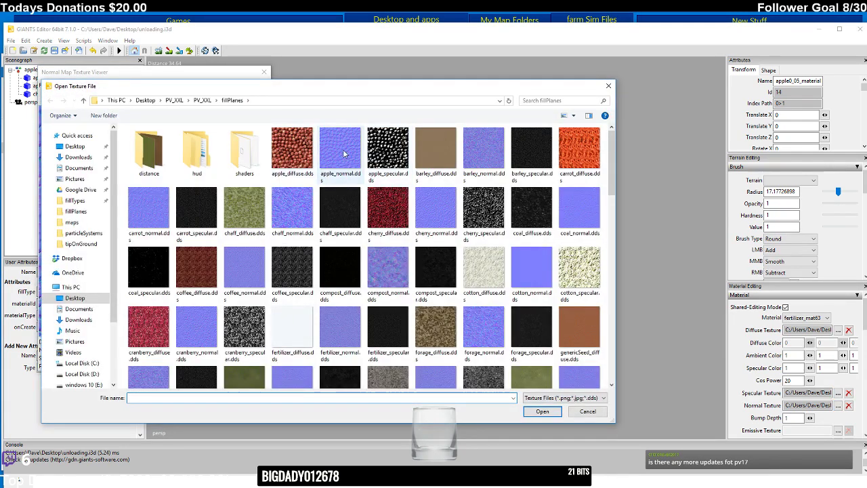
{"action": "left_click", "coordinate": [340, 150]}
{"action": "left_click", "coordinate": [542, 411]}
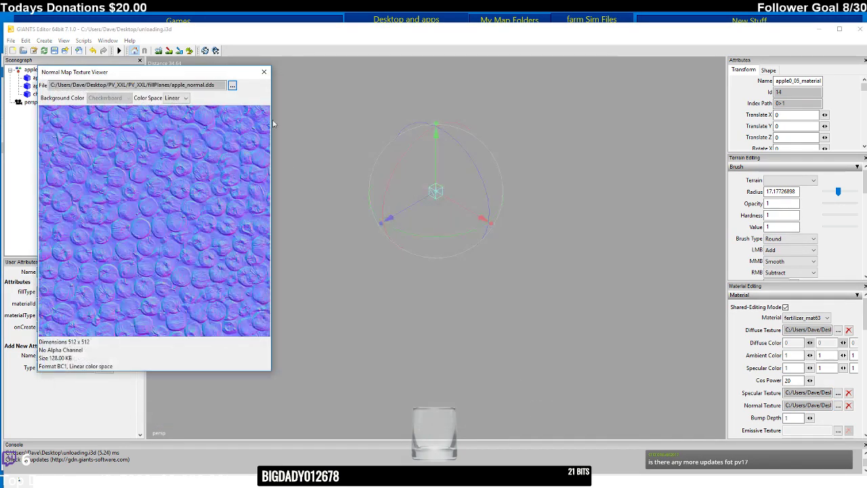
{"action": "left_click", "coordinate": [263, 71]}
{"action": "double_click", "coordinate": [62, 302]}
{"action": "type", "text": "2"}
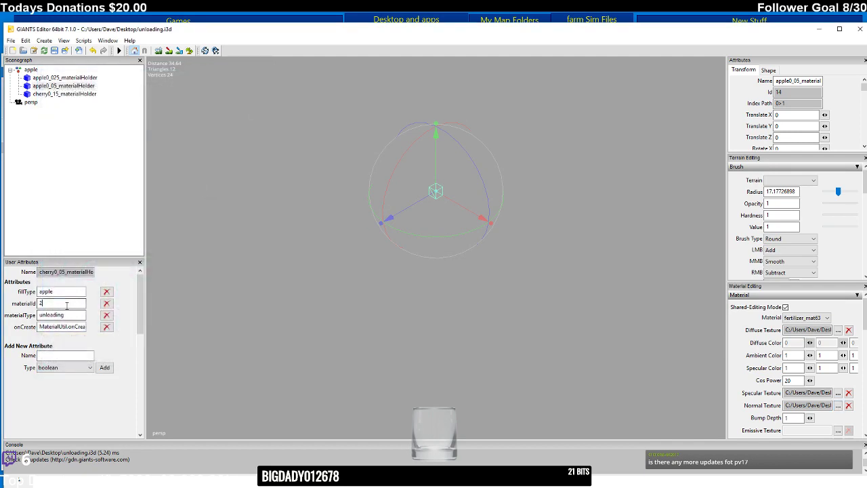
- Rename cherry0_15_materialHolder in the apple group as apple0_15_materialHolder
{"action": "left_click", "coordinate": [64, 93]}
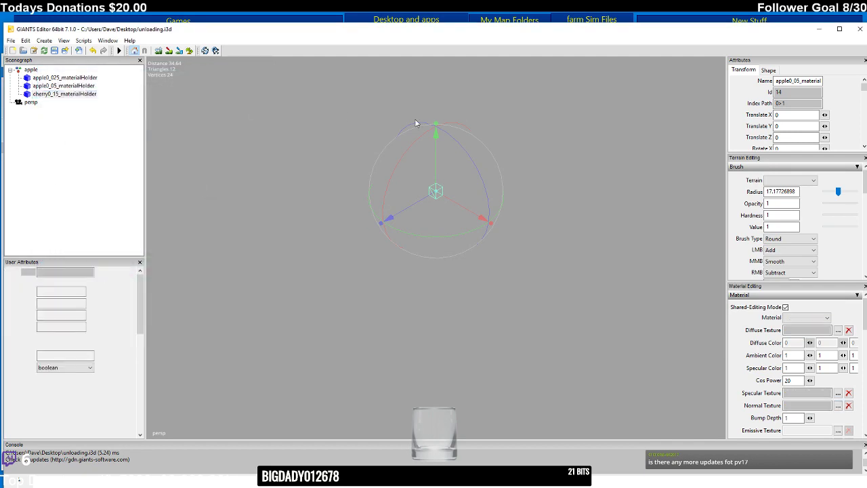
{"action": "left_click", "coordinate": [787, 80]}
{"action": "left_click_drag", "start_coordinate": [791, 81], "coordinate": [741, 76]}
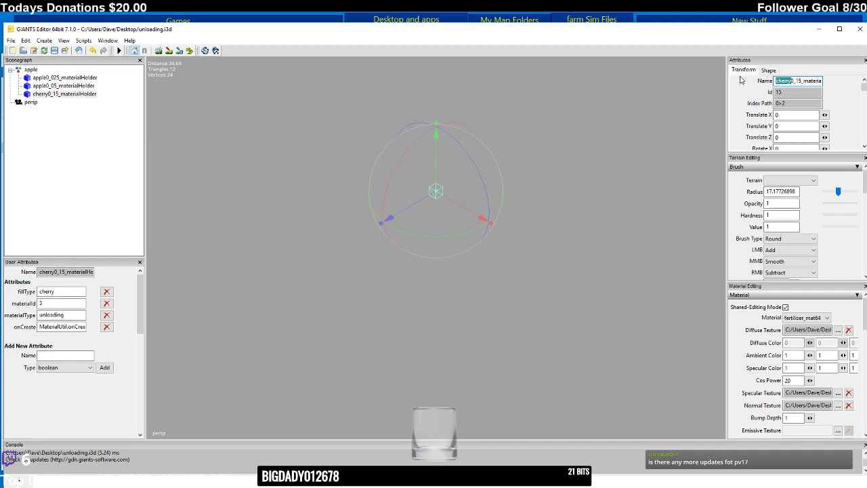
{"action": "type", "text": "apple"}
{"action": "key", "text": "Return"}
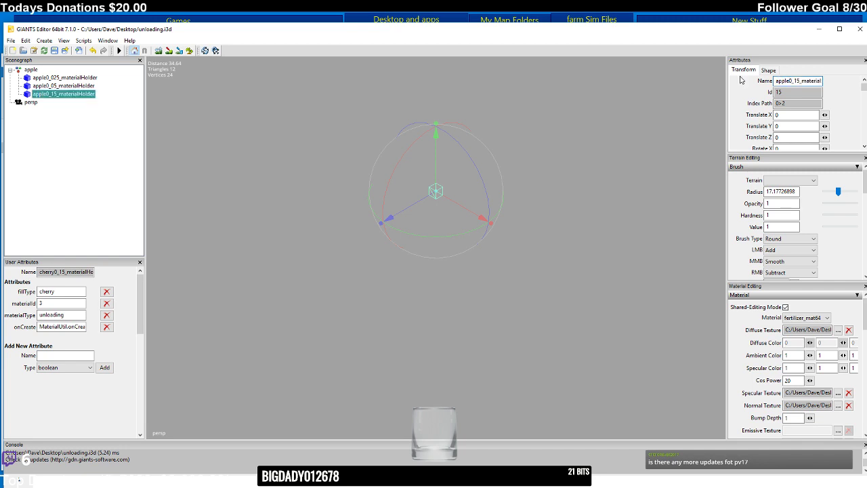
- Set the fillType of apple0_15_materialHolder to apple and enter 3 as its materialId
{"action": "left_click_drag", "start_coordinate": [75, 291], "coordinate": [27, 294]}
{"action": "type", "text": "apple"}
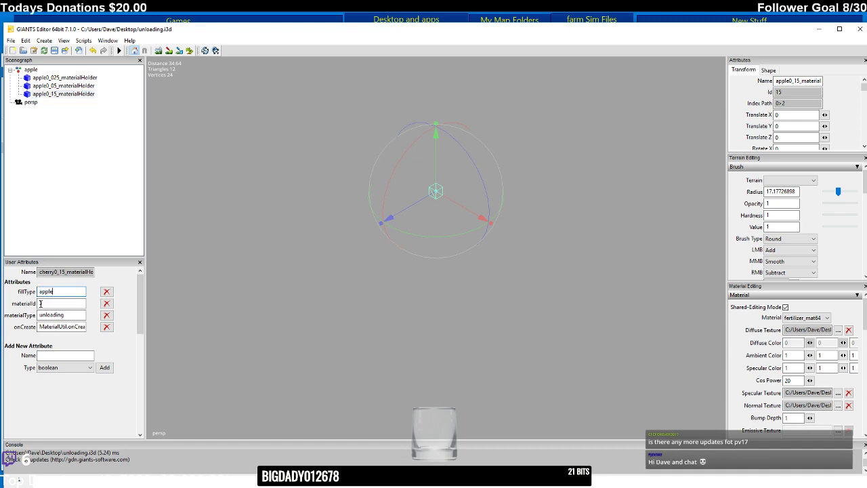
{"action": "left_click", "coordinate": [41, 303]}
{"action": "type", "text": "3"}
- Replace the diffuse texture of apple0_15_materialHolder's material with apple_diffuse.dds from the fillPlanes folder
{"action": "left_click", "coordinate": [838, 330]}
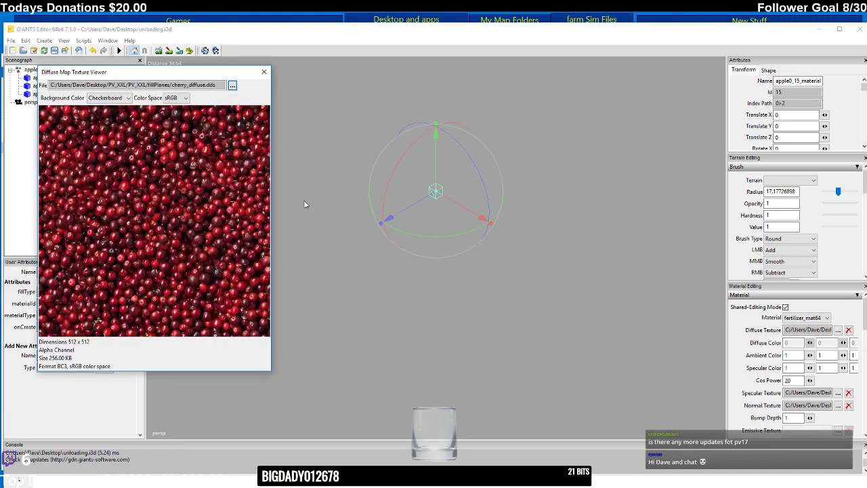
{"action": "left_click", "coordinate": [233, 86]}
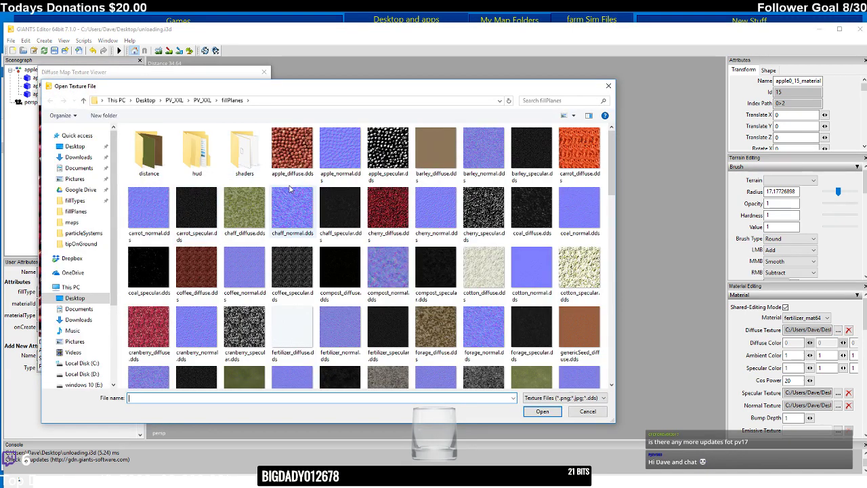
{"action": "left_click", "coordinate": [291, 149]}
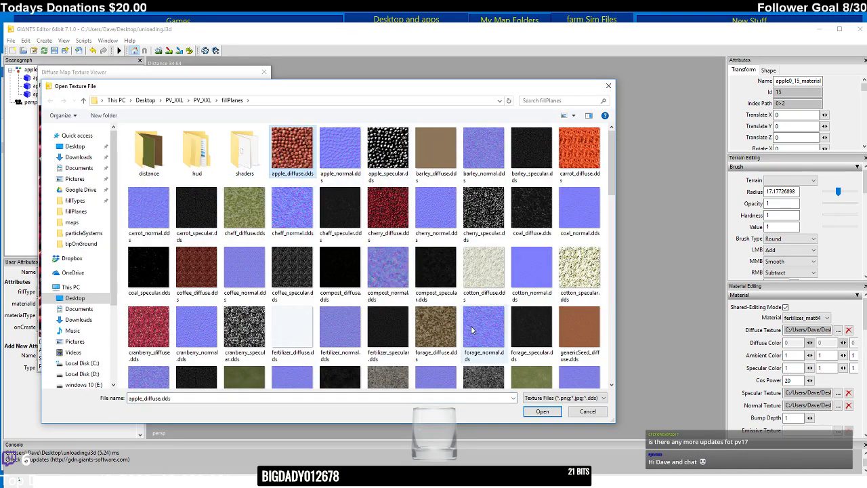
{"action": "left_click", "coordinate": [543, 412]}
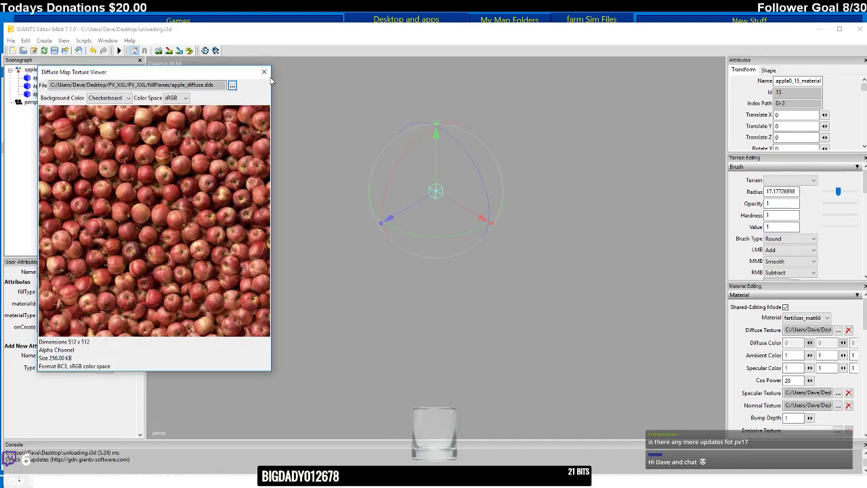
{"action": "left_click", "coordinate": [263, 72]}
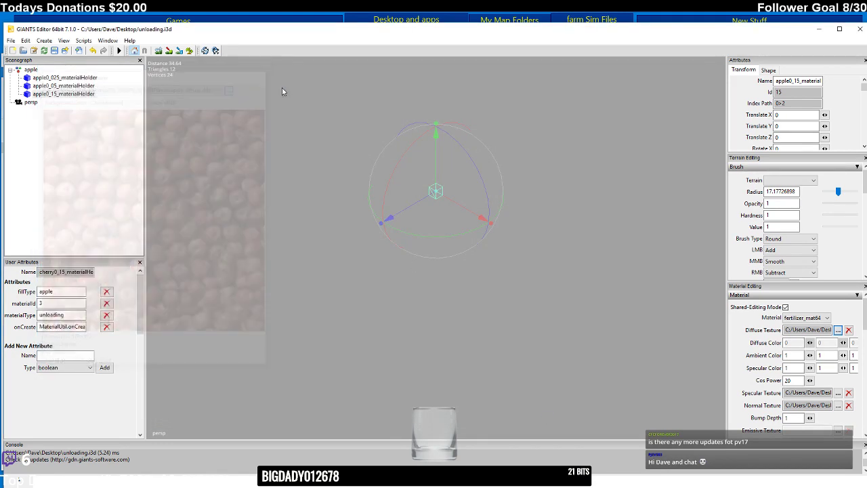
- Replace the specular texture of apple0_15_materialHolder's material with apple_specular.dds from the fillPlanes folder
{"action": "left_click", "coordinate": [837, 392]}
{"action": "left_click", "coordinate": [231, 85]}
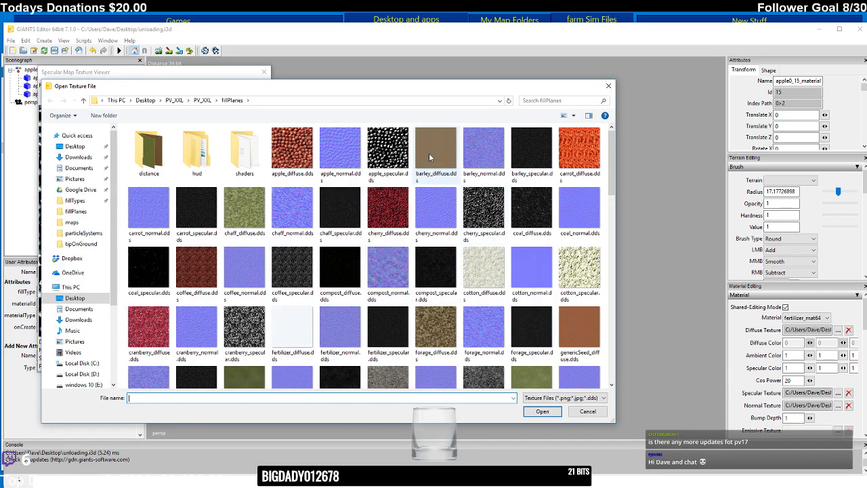
{"action": "left_click", "coordinate": [387, 148]}
{"action": "left_click", "coordinate": [542, 411]}
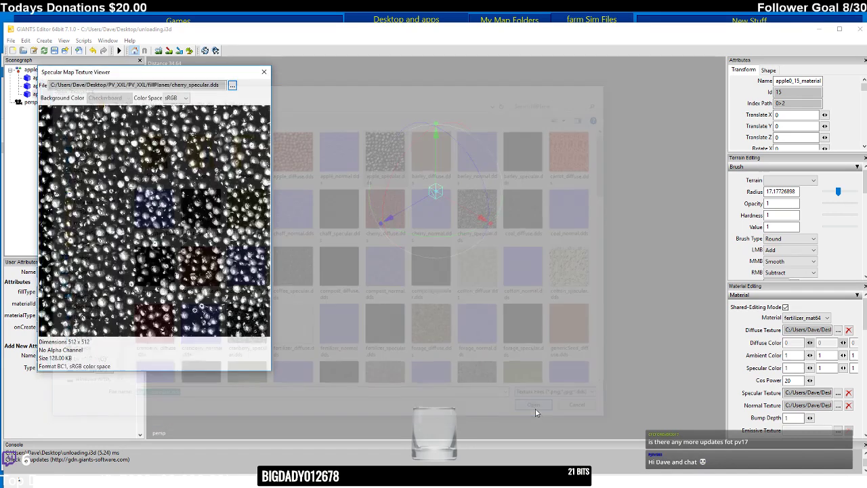
{"action": "left_click", "coordinate": [263, 71]}
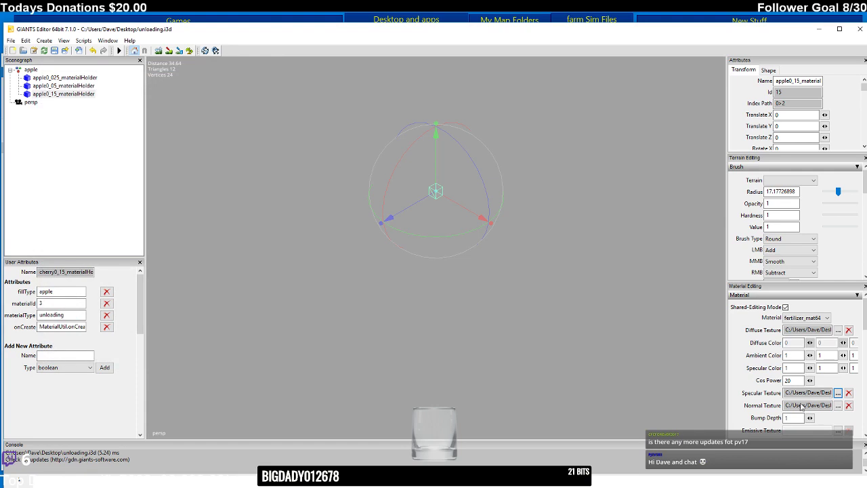
- Replace the normal texture of apple0_15_materialHolder's material with apple_normal.dds from the fillPlanes folder
{"action": "left_click", "coordinate": [837, 404]}
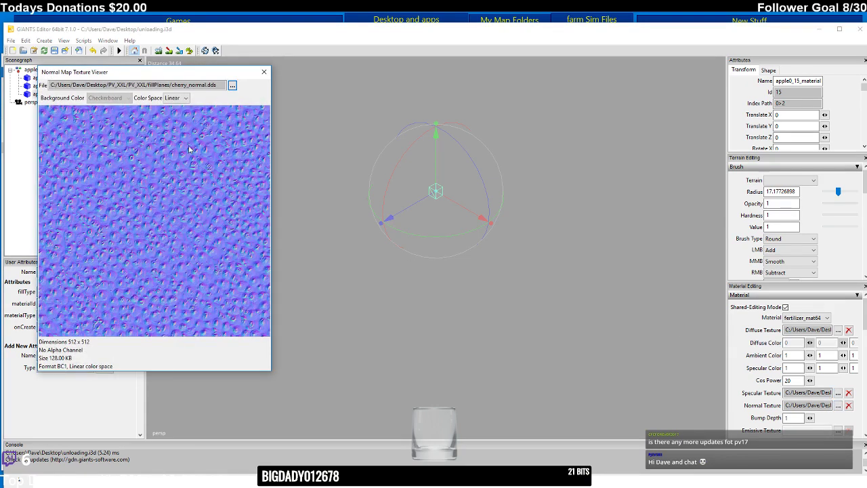
{"action": "left_click", "coordinate": [233, 85]}
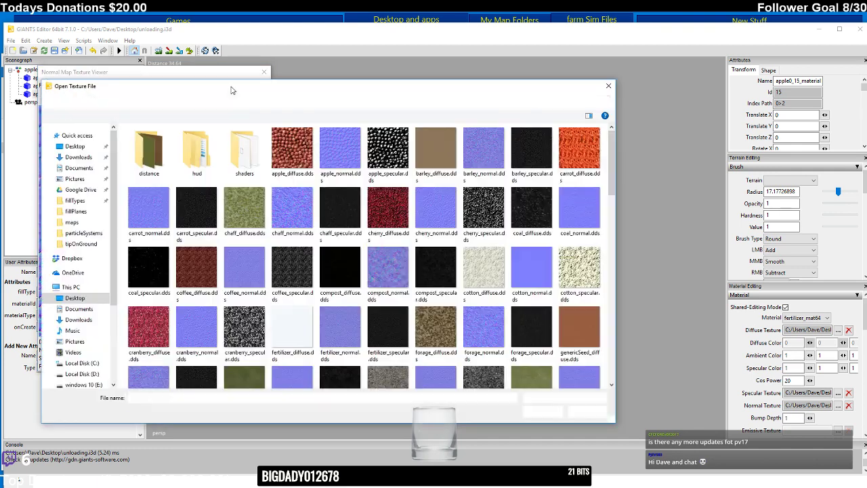
{"action": "left_click", "coordinate": [340, 151]}
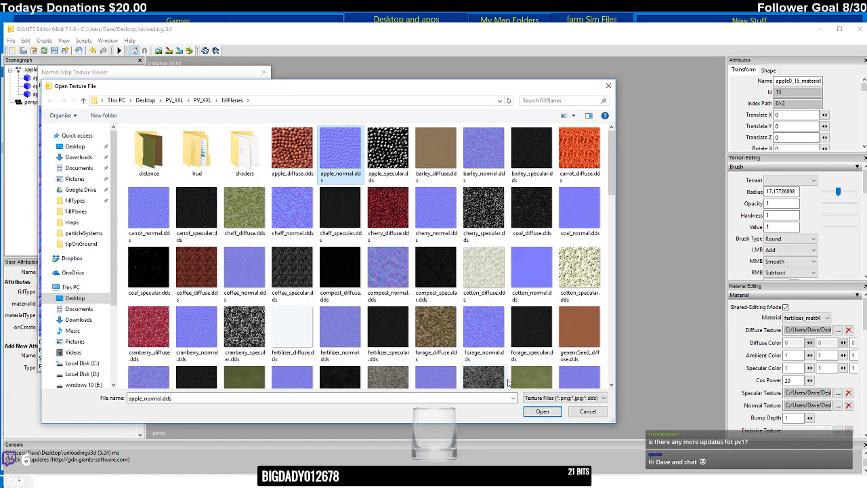
{"action": "left_click", "coordinate": [543, 414]}
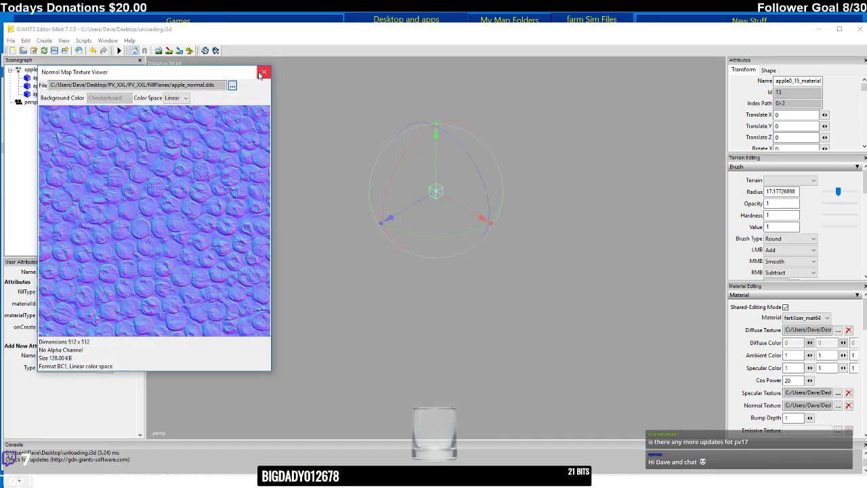
{"action": "left_click", "coordinate": [260, 73]}
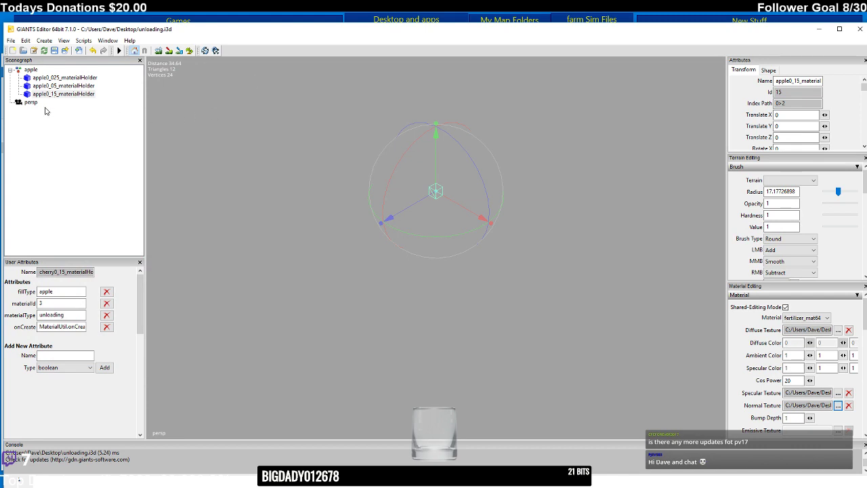
- Review the user attributes of the apple material holders and save unloading.i3d
{"action": "key", "text": "Up"}
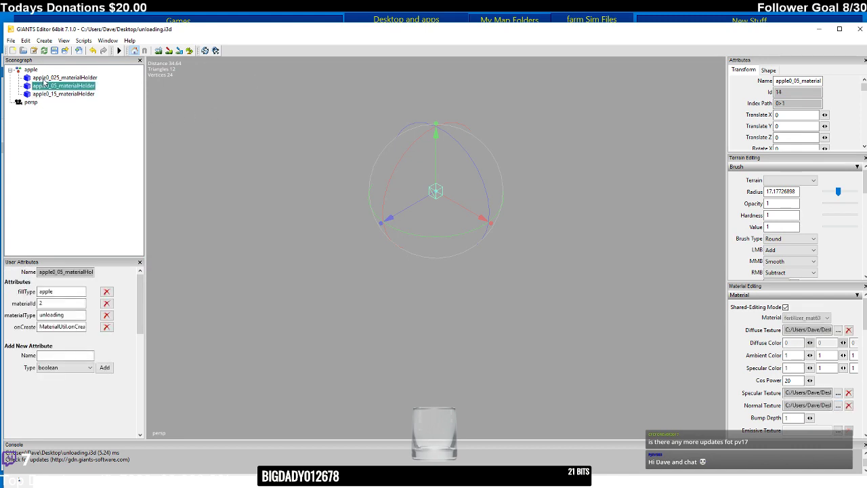
{"action": "key", "text": "Up"}
{"action": "key", "text": "Down"}
{"action": "left_click", "coordinate": [48, 96]}
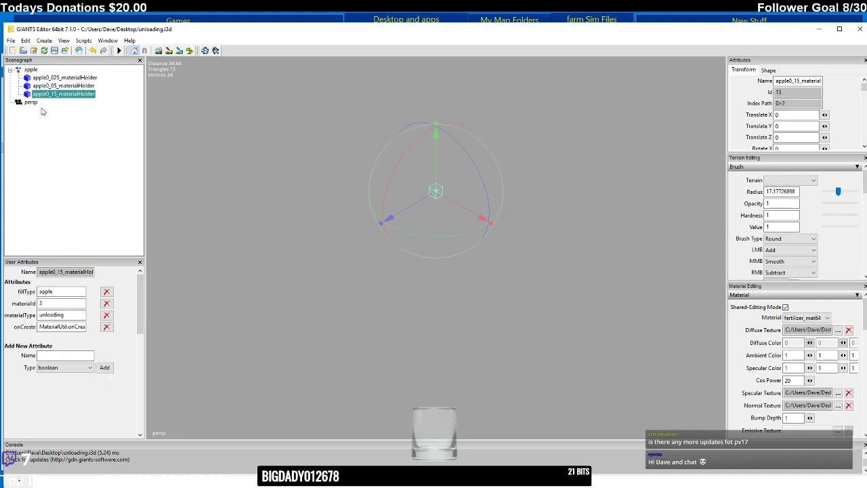
{"action": "left_click", "coordinate": [54, 51]}
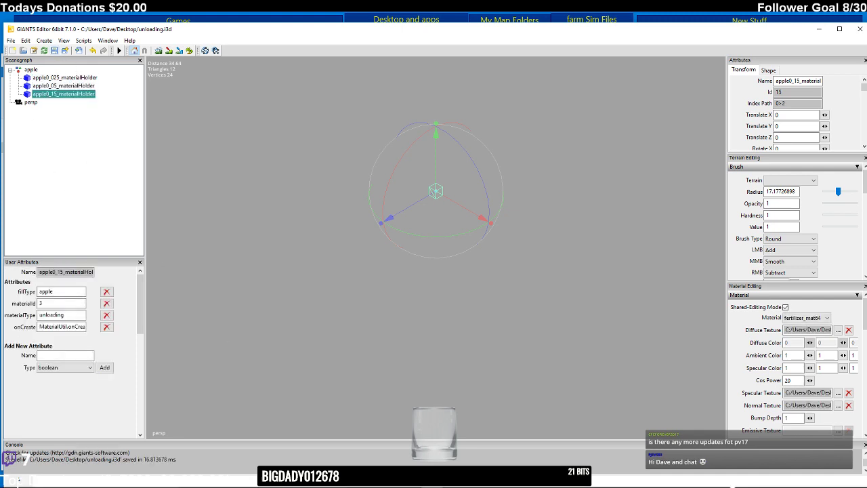
- Switch to the effect_materialHolder.i3d window and import unloading.i3d from the Desktop
{"action": "mouse_move", "coordinate": [432, 485]}
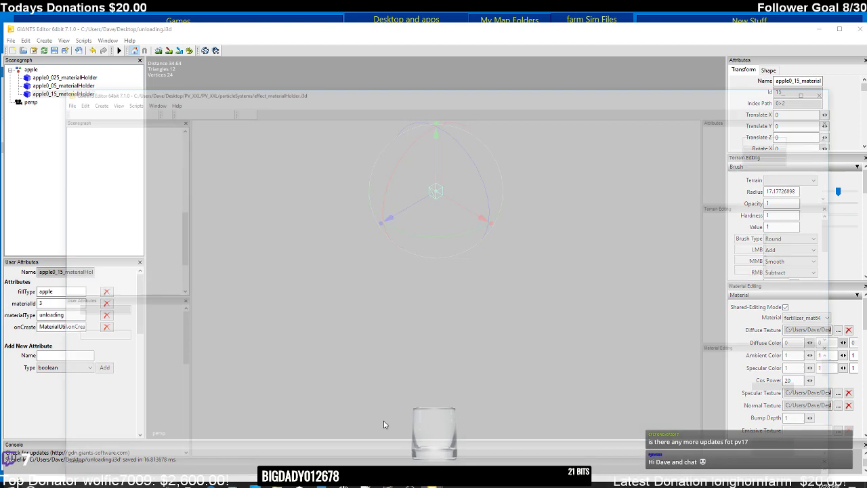
{"action": "left_click", "coordinate": [386, 433]}
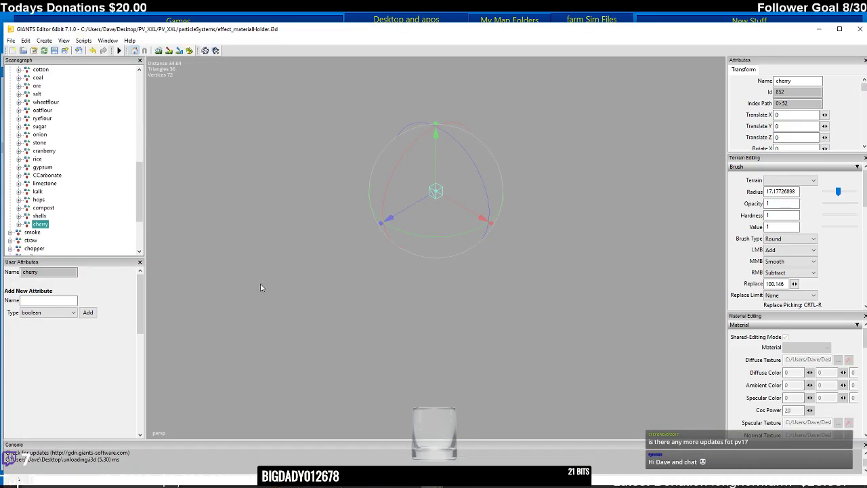
{"action": "left_click", "coordinate": [79, 51]}
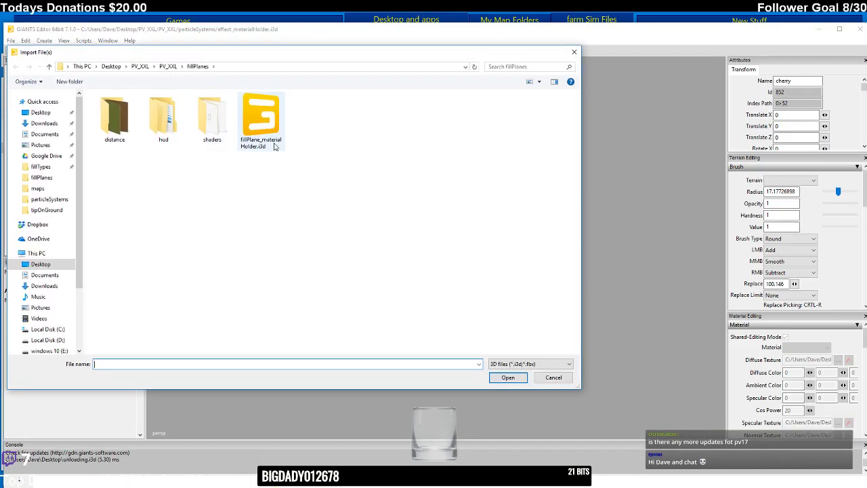
{"action": "left_click", "coordinate": [116, 67]}
{"action": "left_click_drag", "start_coordinate": [578, 153], "coordinate": [577, 298]}
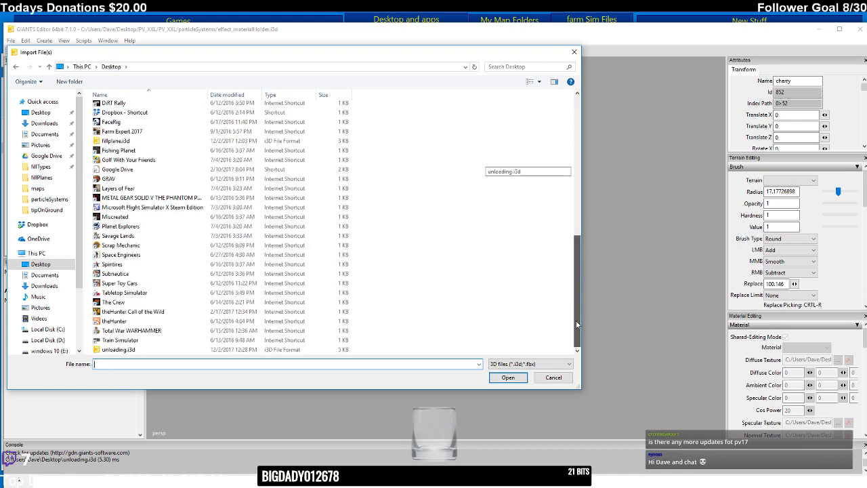
{"action": "left_click", "coordinate": [166, 349]}
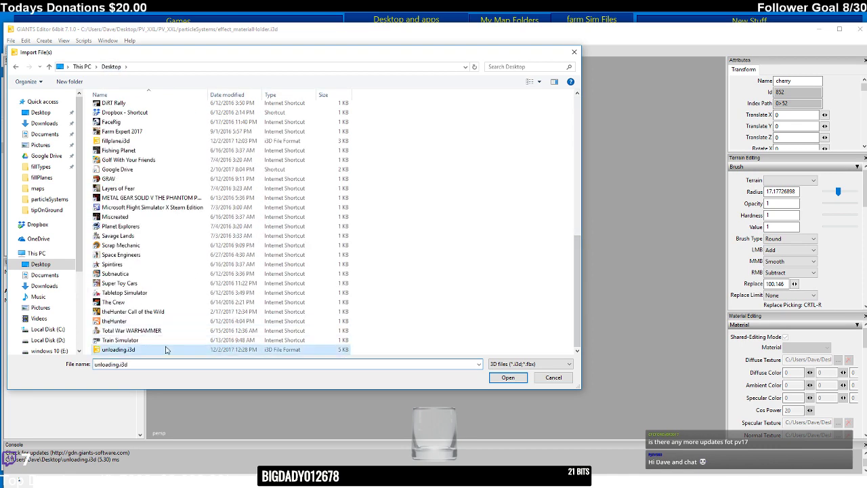
{"action": "left_click", "coordinate": [508, 377]}
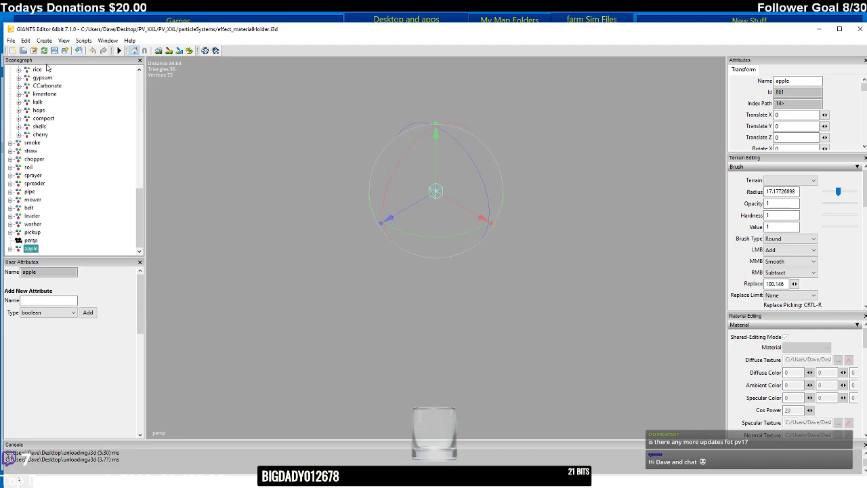
- Cut the imported apple group and paste it into the unloading group
{"action": "left_click", "coordinate": [25, 40]}
{"action": "left_click", "coordinate": [54, 97]}
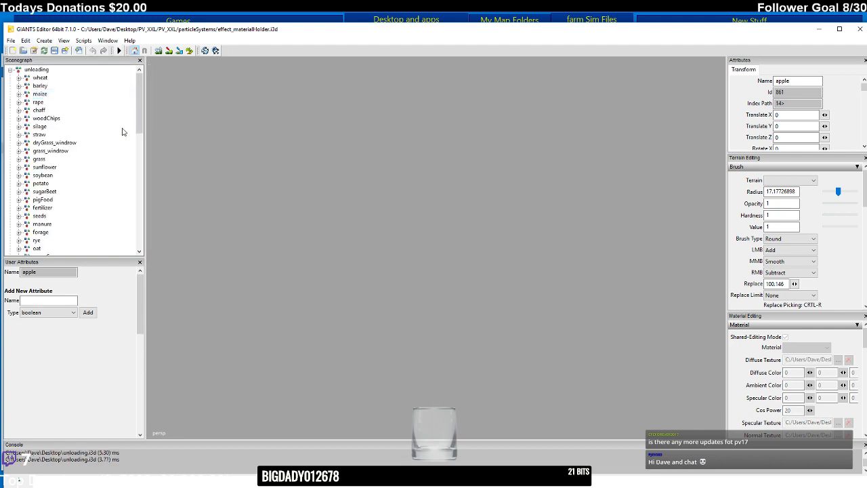
{"action": "left_click", "coordinate": [37, 69]}
{"action": "left_click", "coordinate": [26, 40]}
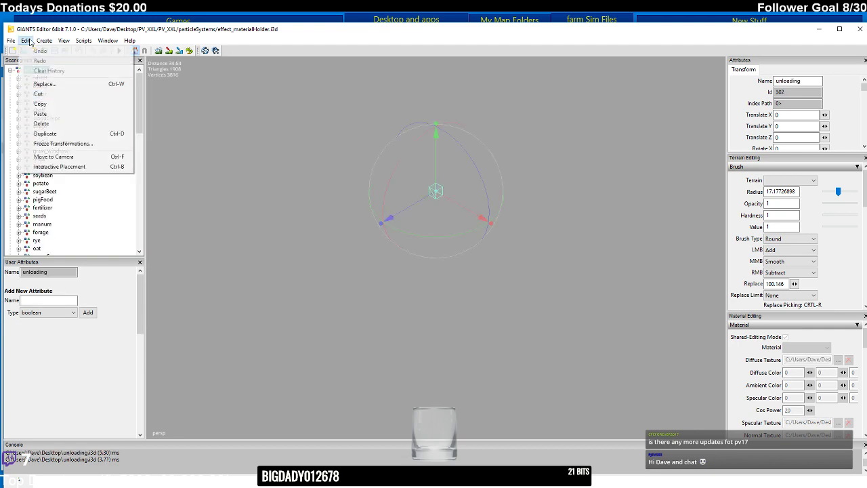
{"action": "left_click", "coordinate": [42, 114]}
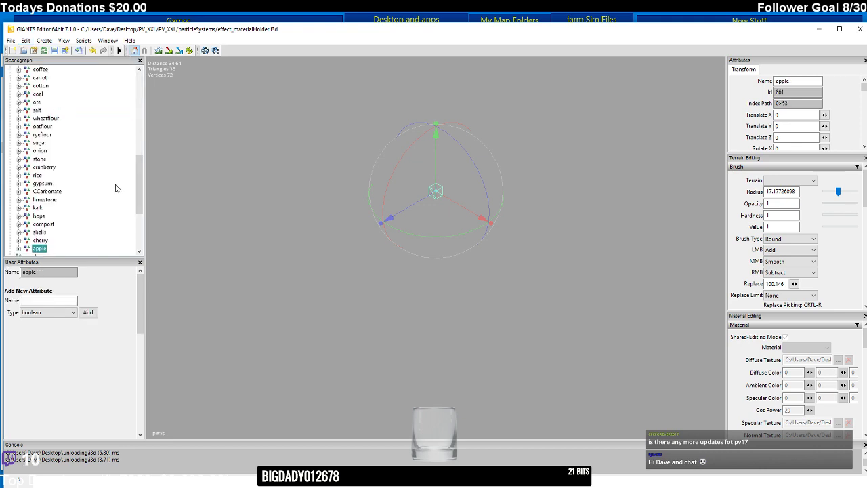
- Check the attributes and diffuse texture of apple0_025_materialHolder in the pasted apple group, and review the unloading group's list
{"action": "left_click", "coordinate": [20, 249]}
{"action": "left_click", "coordinate": [71, 231]}
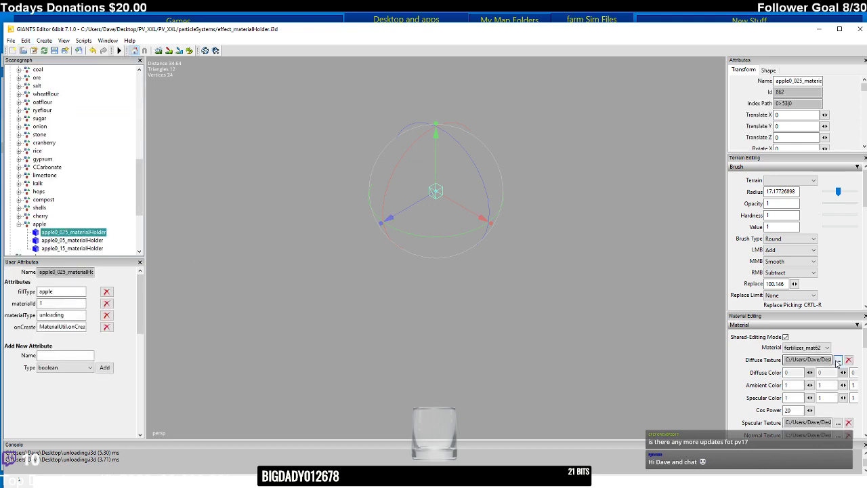
{"action": "left_click", "coordinate": [838, 359]}
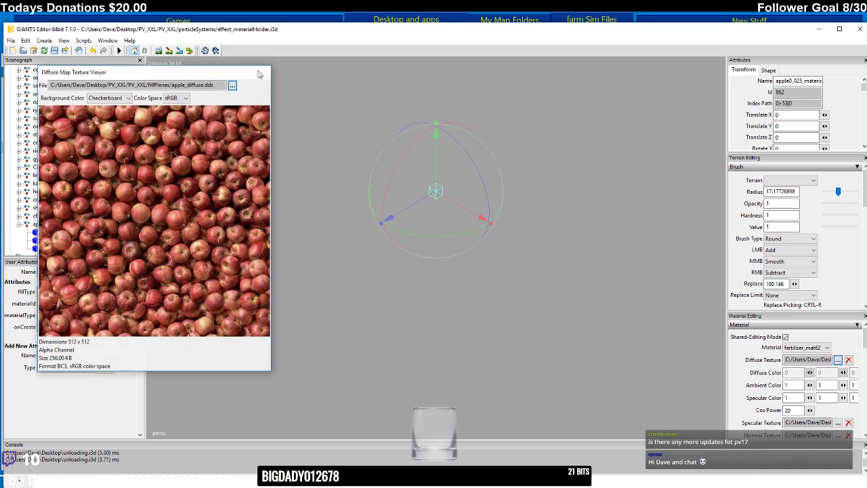
{"action": "left_click", "coordinate": [263, 72]}
{"action": "left_click", "coordinate": [20, 224]}
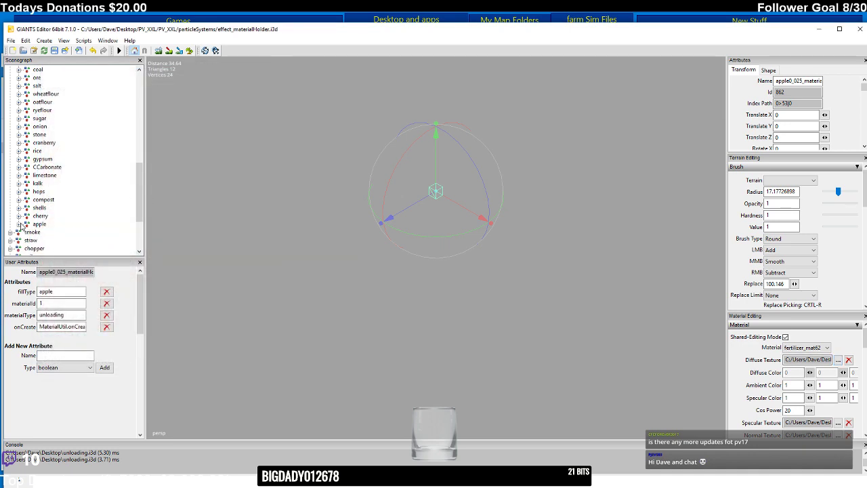
{"action": "left_click", "coordinate": [27, 208]}
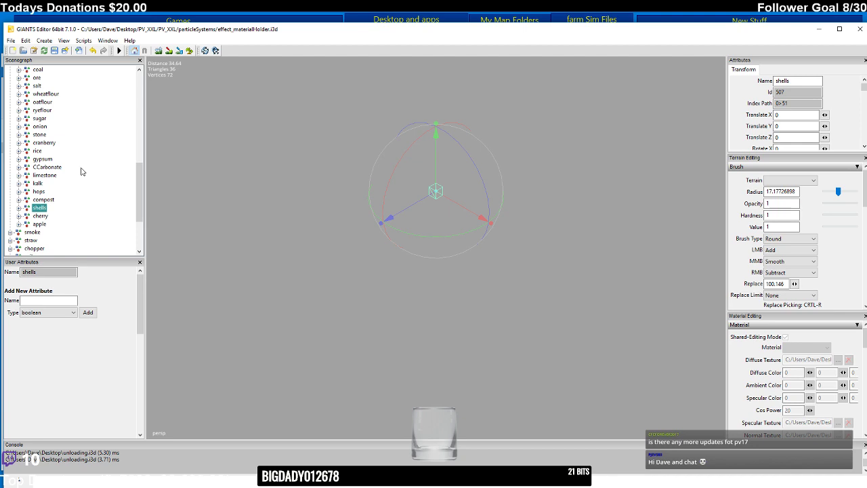
{"action": "left_click_drag", "start_coordinate": [139, 201], "coordinate": [143, 211]}
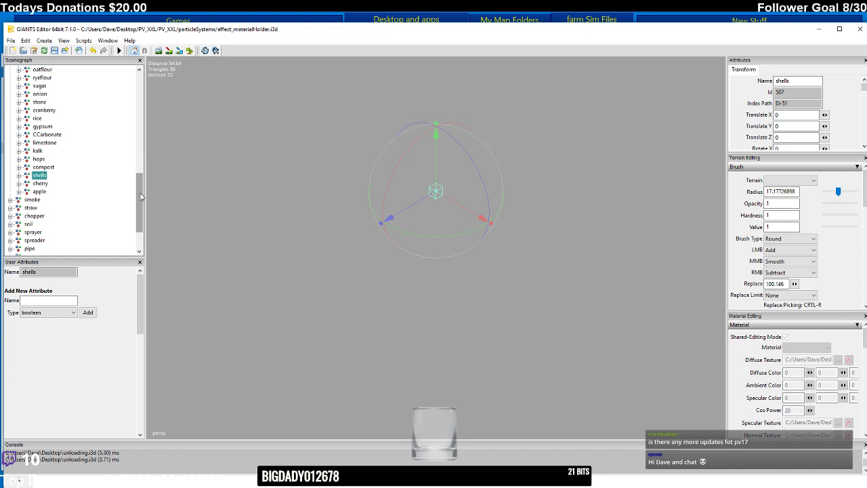
{"action": "left_click_drag", "start_coordinate": [140, 197], "coordinate": [139, 193]}
- Return to the unloading.i3d window and rename the apple group as orange
{"action": "left_click", "coordinate": [818, 31]}
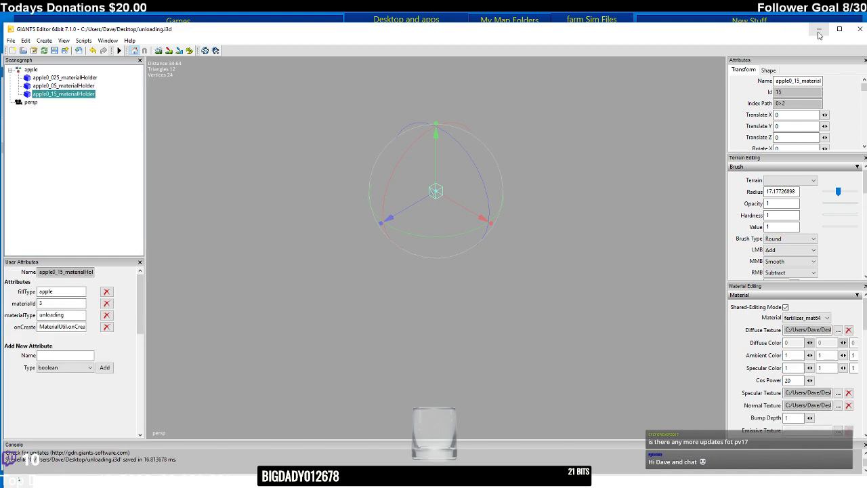
{"action": "left_click", "coordinate": [34, 70]}
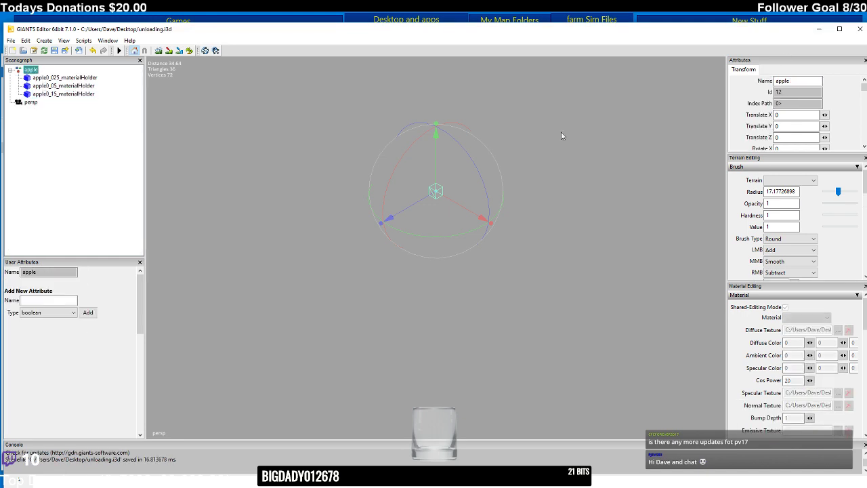
{"action": "double_click", "coordinate": [789, 81]}
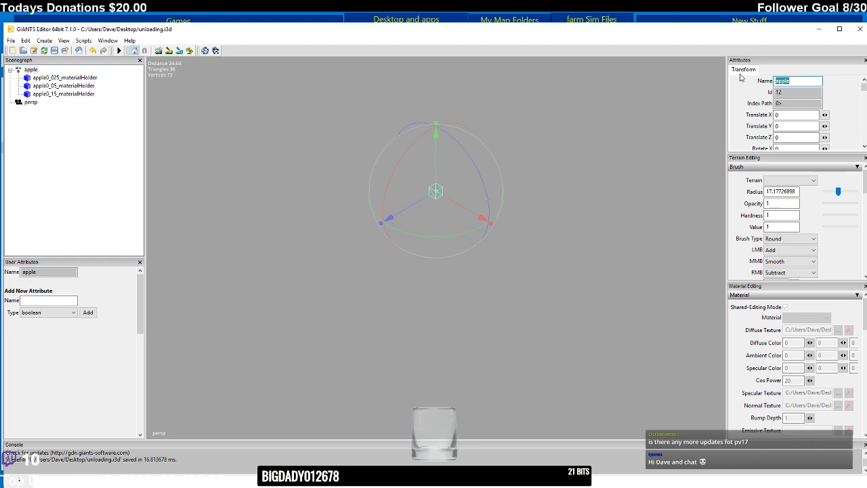
{"action": "type", "text": "c"}
{"action": "key", "text": "Return"}
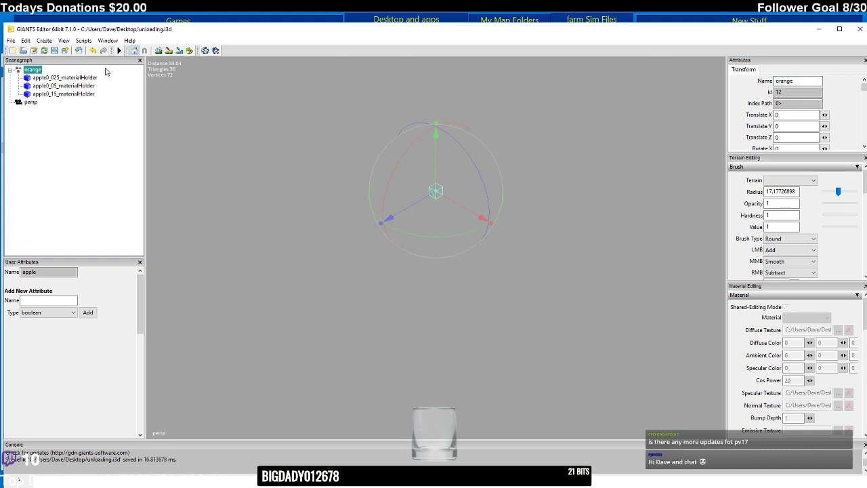
- Rename apple0_025_materialHolder as orange0_025_materialHolder and set its fillType to orange
{"action": "left_click", "coordinate": [71, 78]}
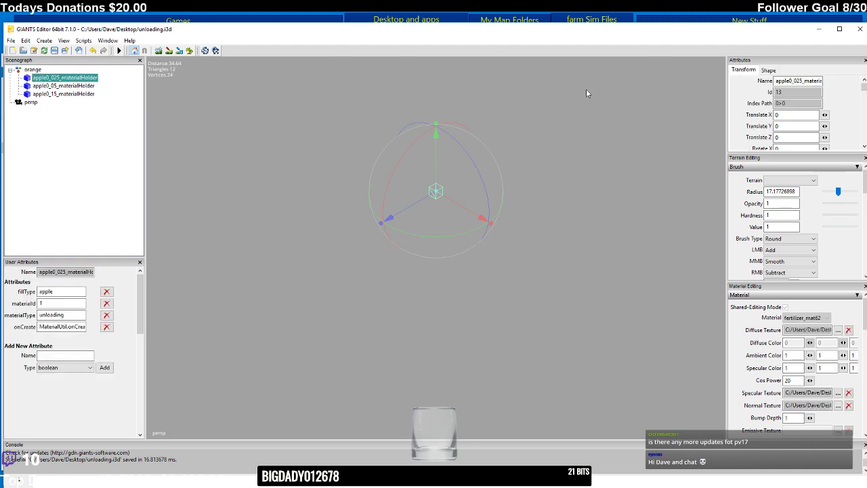
{"action": "left_click", "coordinate": [787, 80]}
{"action": "left_click_drag", "start_coordinate": [788, 80], "coordinate": [743, 83]}
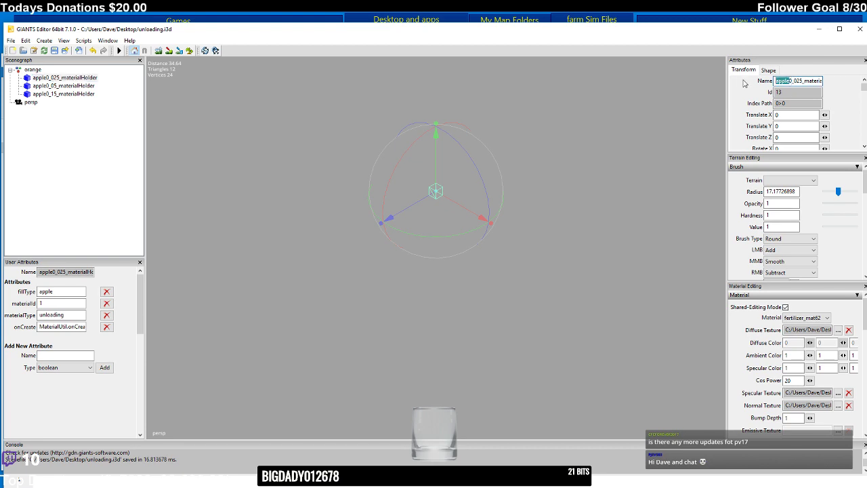
{"action": "type", "text": "orange"}
{"action": "key", "text": "Return"}
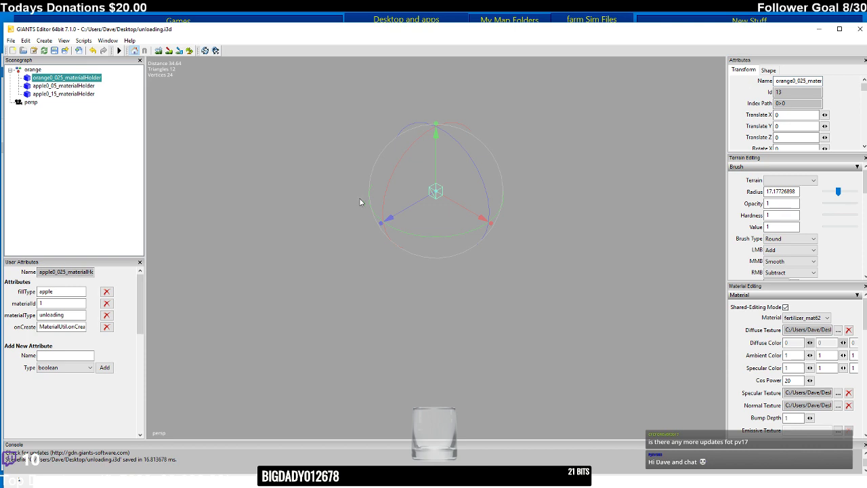
{"action": "left_click_drag", "start_coordinate": [61, 291], "coordinate": [3, 289]}
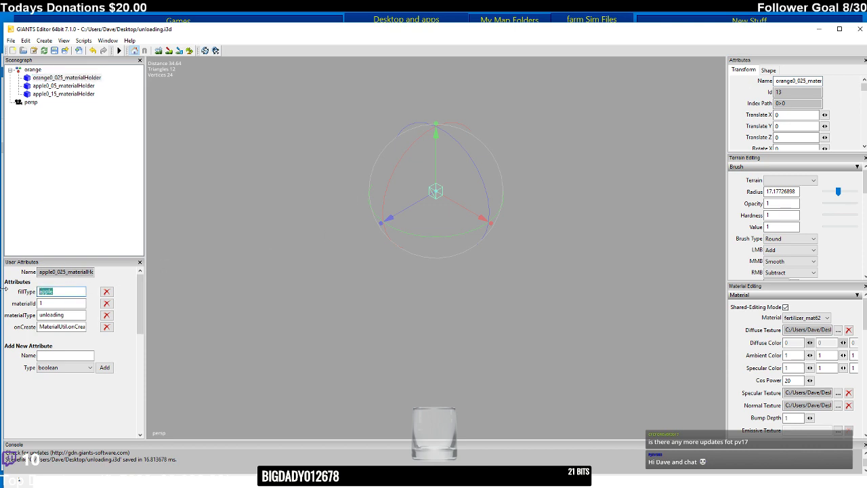
{"action": "type", "text": "orange"}
{"action": "left_click", "coordinate": [61, 304]}
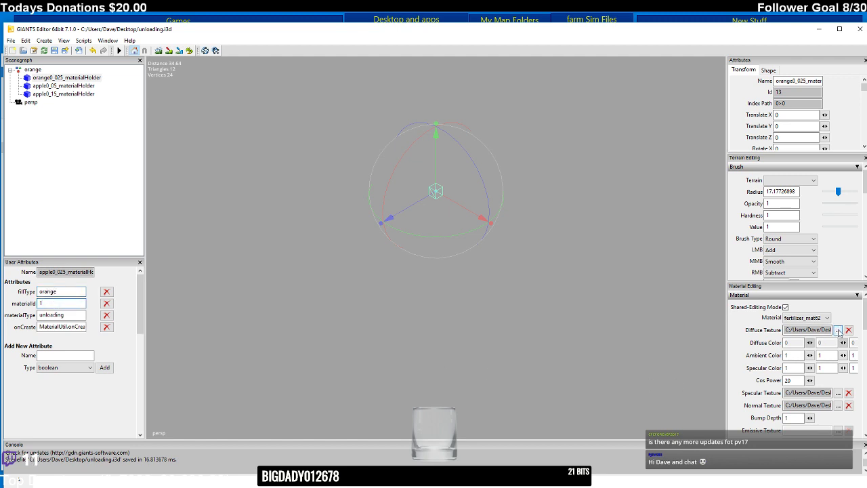
- Set the diffuse texture of orange0_025_materialHolder to orange_diffuse.dds from the fillPlanes folder
{"action": "left_click", "coordinate": [838, 330]}
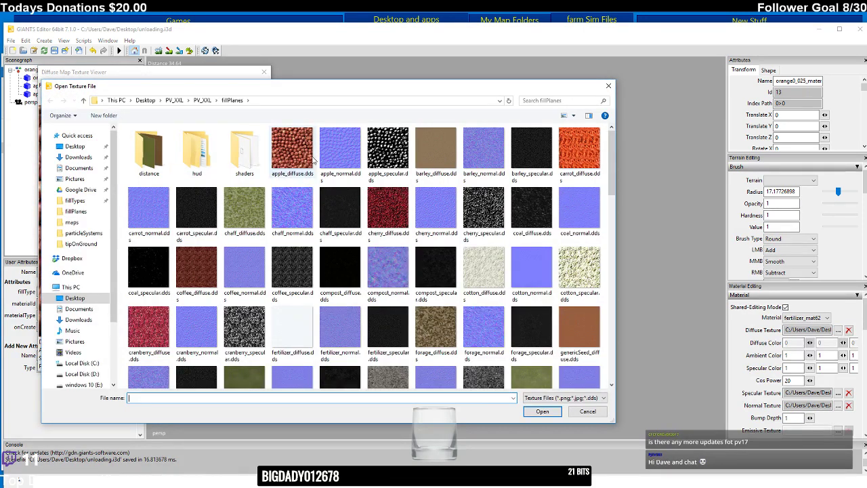
{"action": "left_click_drag", "start_coordinate": [611, 195], "coordinate": [608, 280]}
{"action": "left_click", "coordinate": [196, 301]}
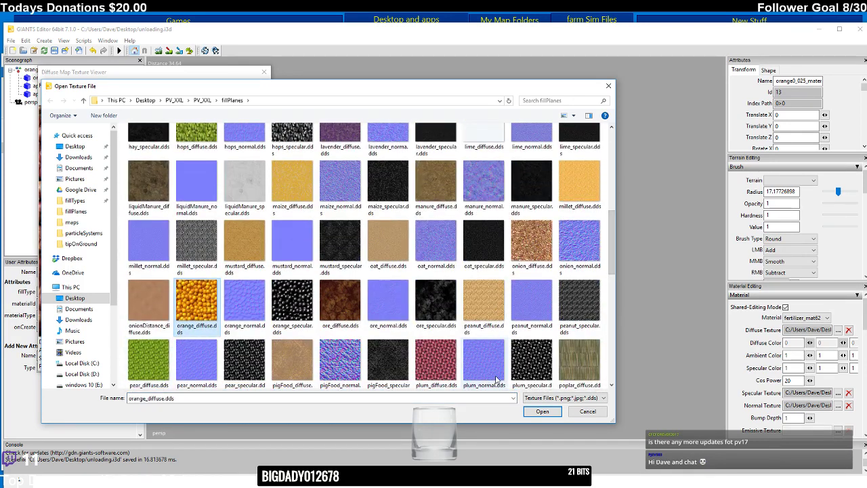
{"action": "left_click", "coordinate": [541, 411]}
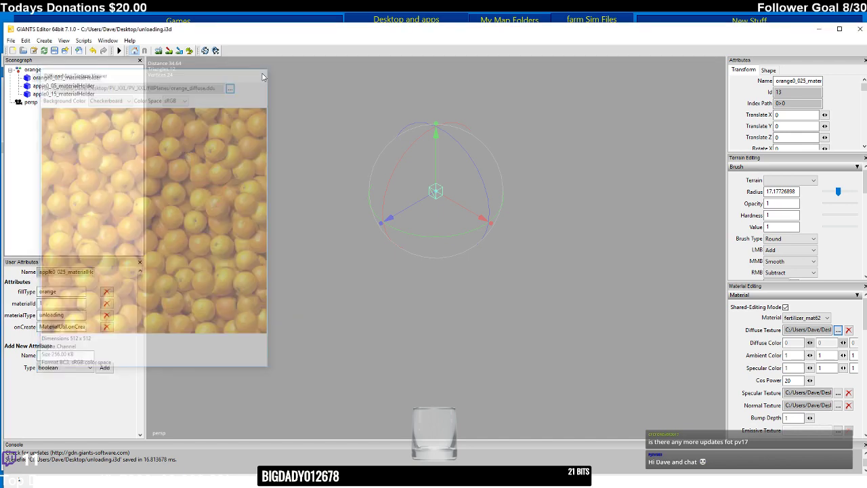
- Replace the specular texture of orange0_025_materialHolder with orange_specular.dds
{"action": "left_click", "coordinate": [838, 393]}
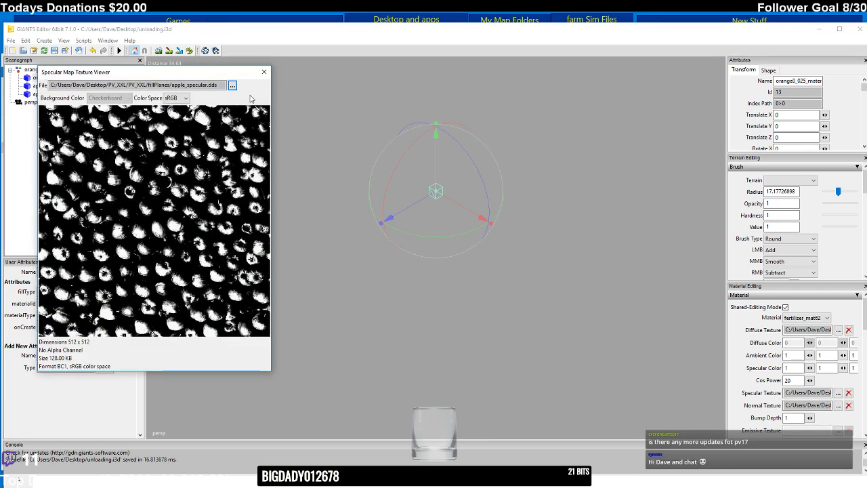
{"action": "left_click", "coordinate": [230, 84]}
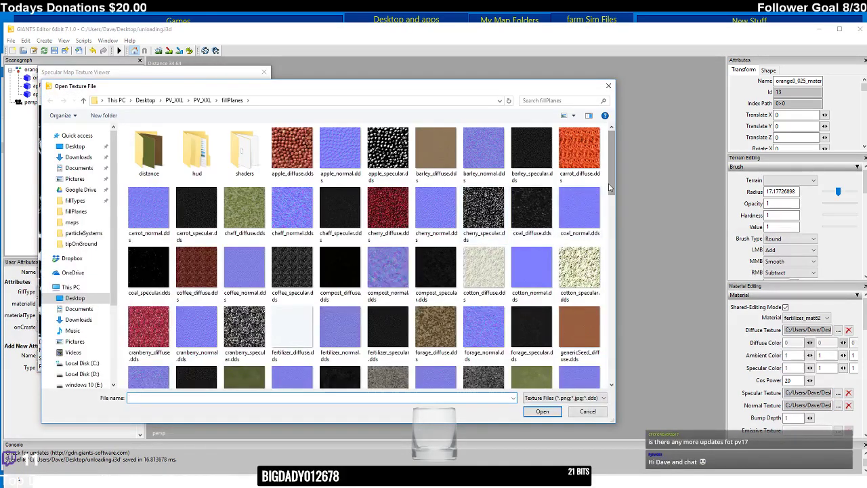
{"action": "left_click_drag", "start_coordinate": [610, 189], "coordinate": [607, 264]}
{"action": "left_click", "coordinate": [291, 317]}
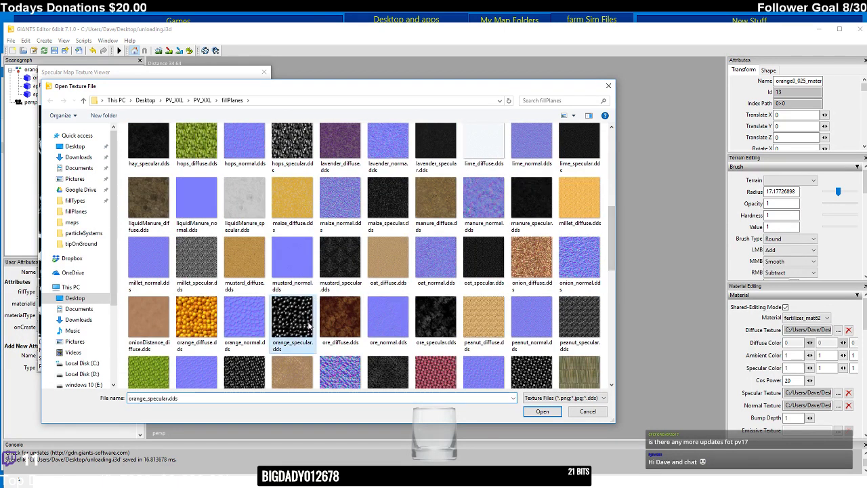
{"action": "left_click", "coordinate": [540, 411]}
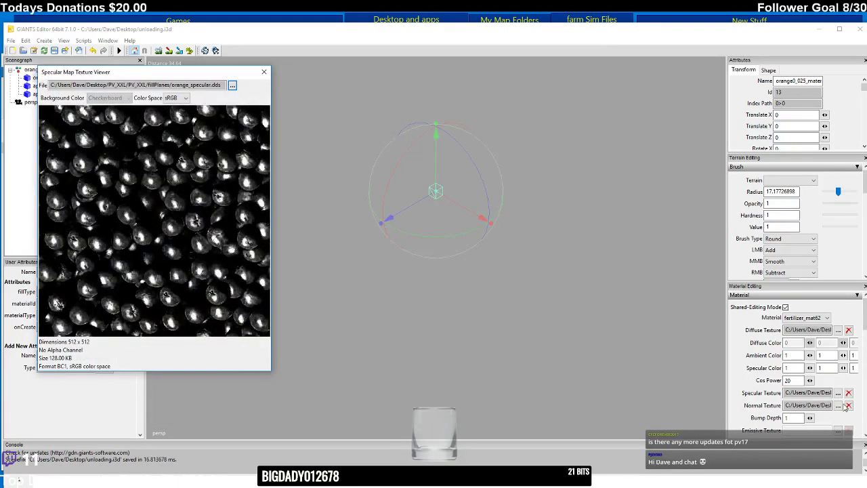
{"action": "left_click", "coordinate": [264, 72]}
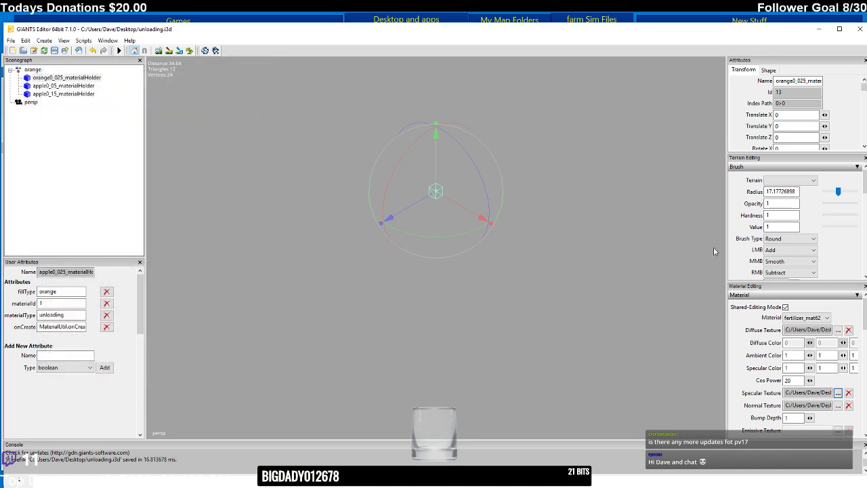
- Replace the normal texture of orange0_025_materialHolder with orange_normal.dds
{"action": "left_click", "coordinate": [838, 405]}
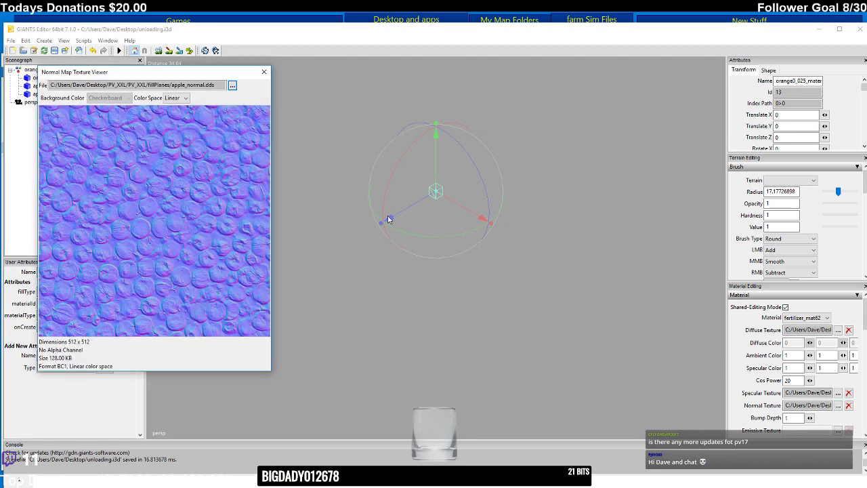
{"action": "left_click", "coordinate": [231, 84]}
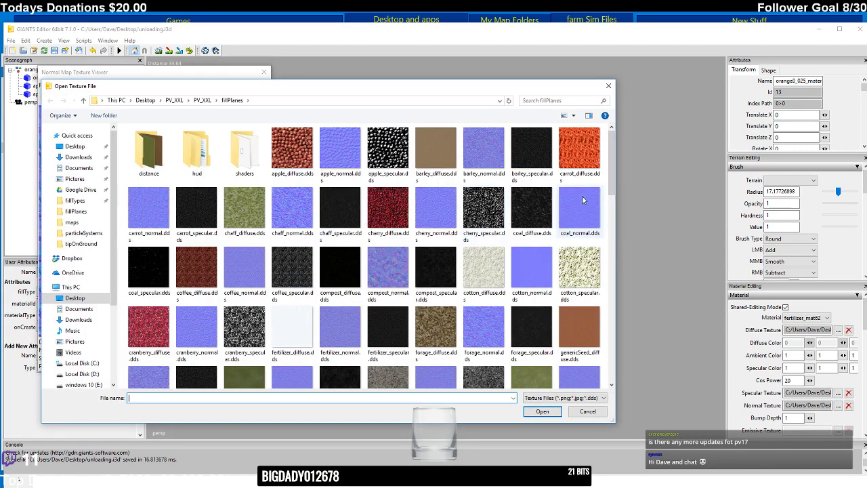
{"action": "left_click_drag", "start_coordinate": [614, 176], "coordinate": [614, 251]}
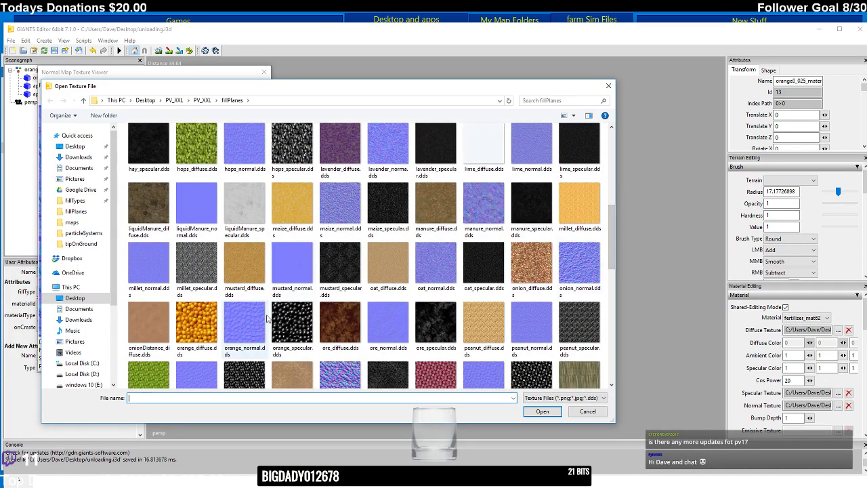
{"action": "left_click", "coordinate": [244, 325]}
{"action": "left_click", "coordinate": [542, 411]}
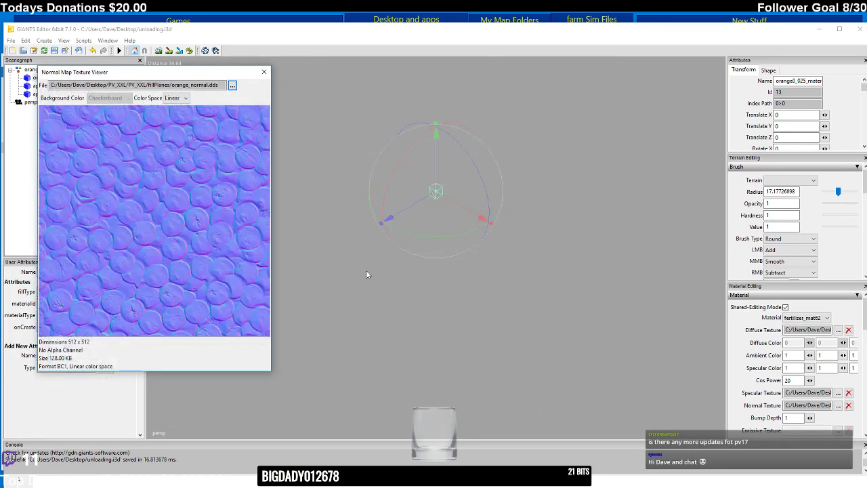
{"action": "left_click", "coordinate": [263, 72]}
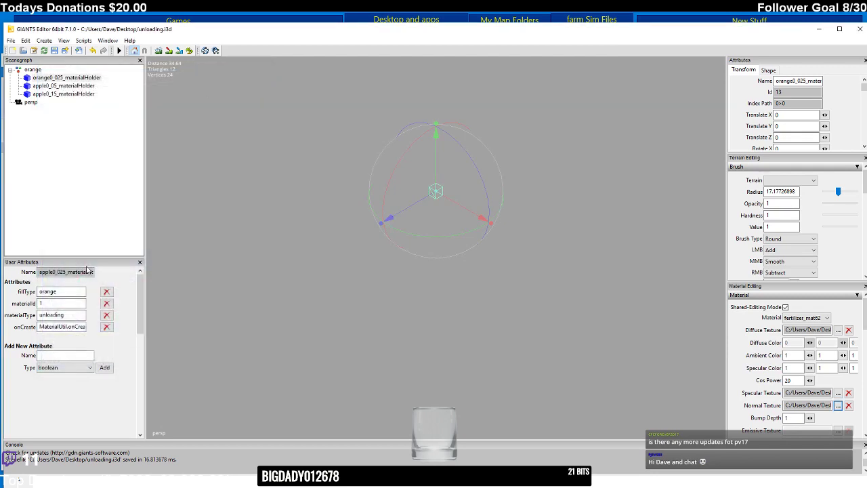
- Rename apple0_05_materialHolder as orange0_05_materialHolder and set its fillType to orange
{"action": "left_click", "coordinate": [51, 87]}
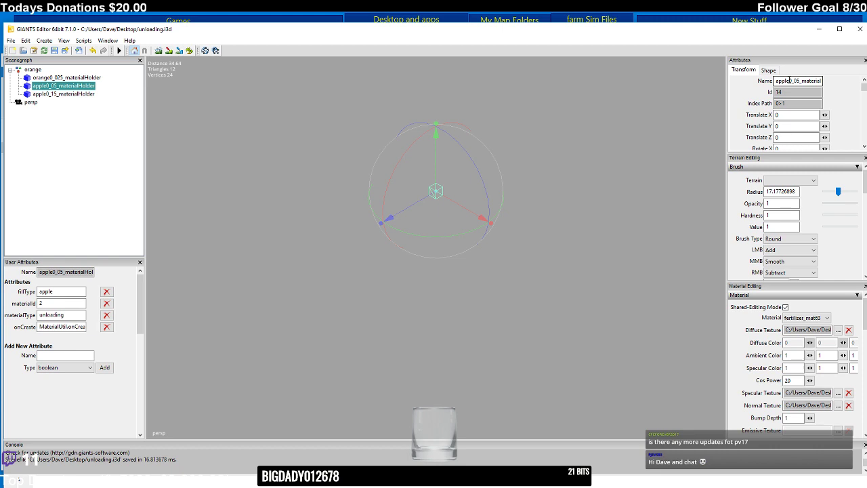
{"action": "left_click_drag", "start_coordinate": [789, 81], "coordinate": [742, 80]}
{"action": "type", "text": "orange"}
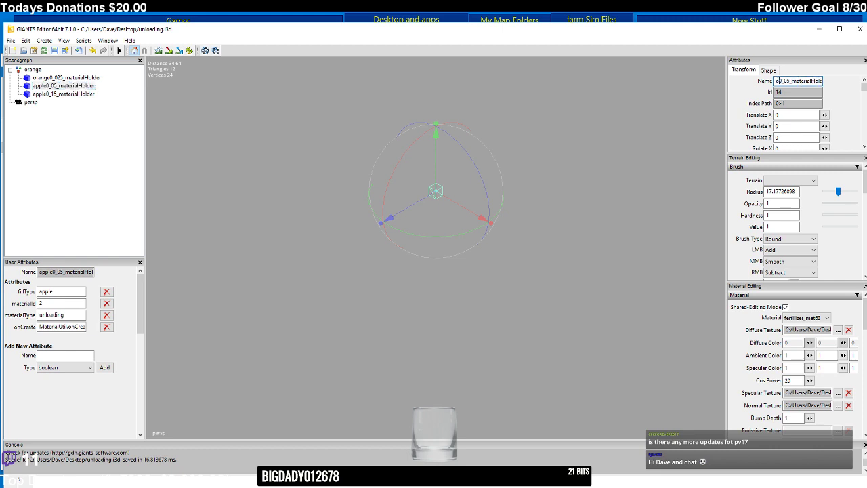
{"action": "key", "text": "Return"}
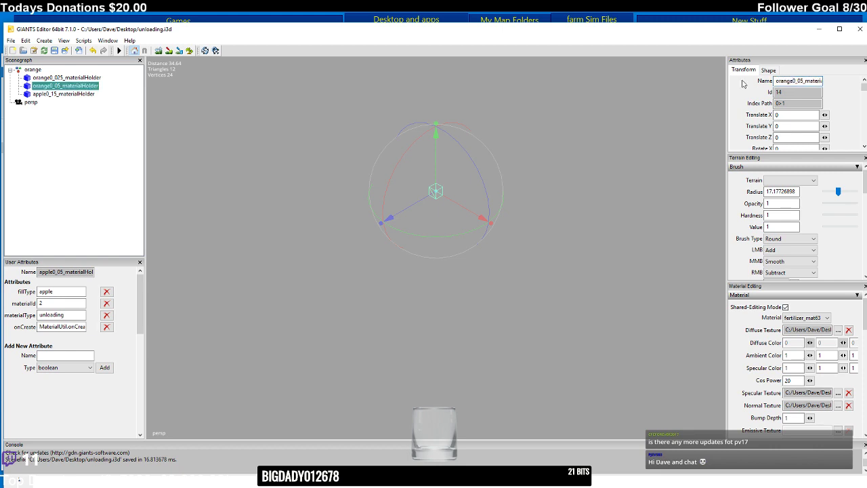
{"action": "double_click", "coordinate": [56, 290]}
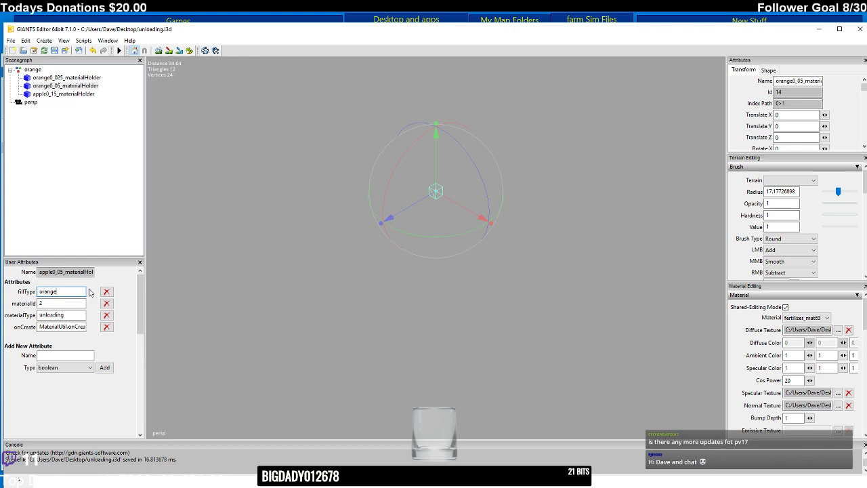
{"action": "left_click", "coordinate": [65, 303]}
- Replace the diffuse texture of orange0_05_materialHolder with orange_diffuse.dds from the fillPlanes folder
{"action": "left_click", "coordinate": [838, 330]}
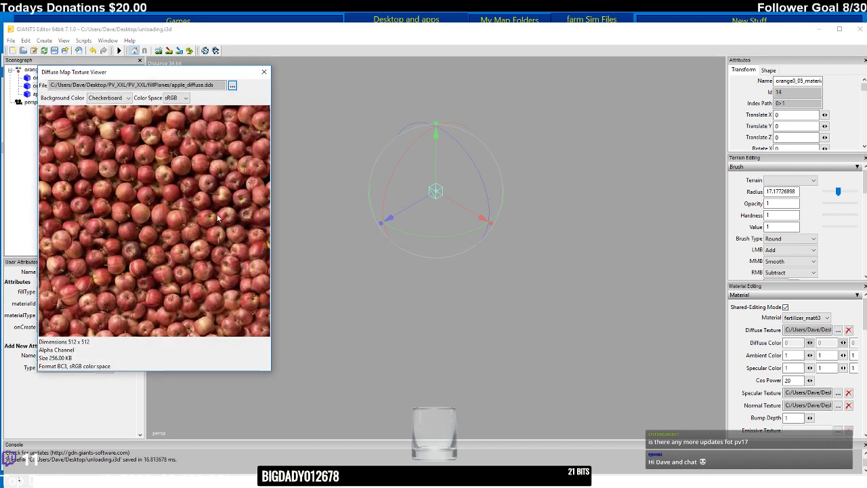
{"action": "left_click", "coordinate": [232, 85]}
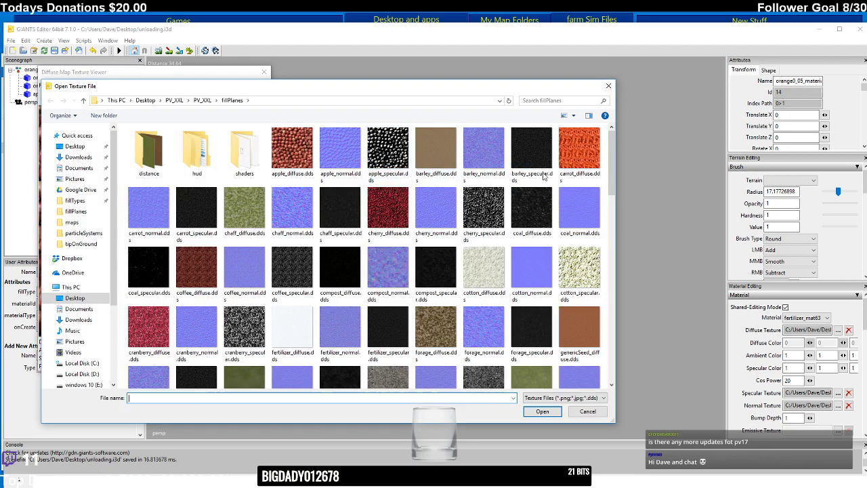
{"action": "scroll", "coordinate": [612, 198], "scroll_direction": "down", "scroll_amount": 6}
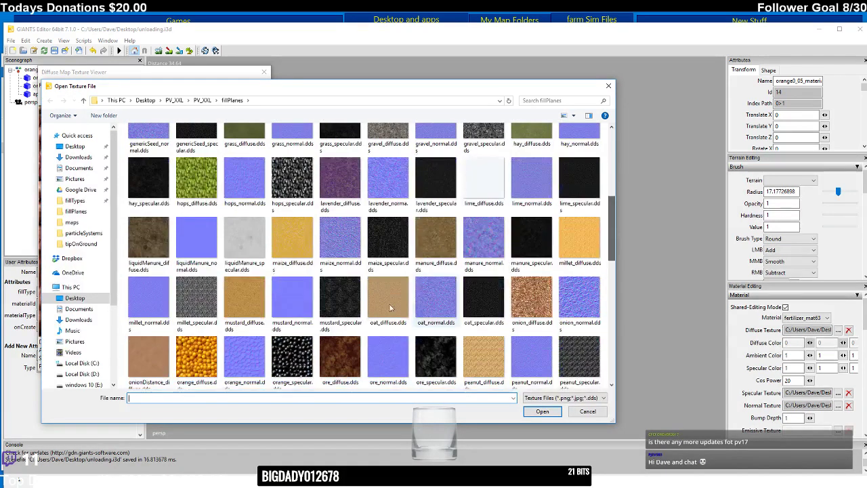
{"action": "left_click", "coordinate": [183, 362]}
{"action": "left_click", "coordinate": [543, 411]}
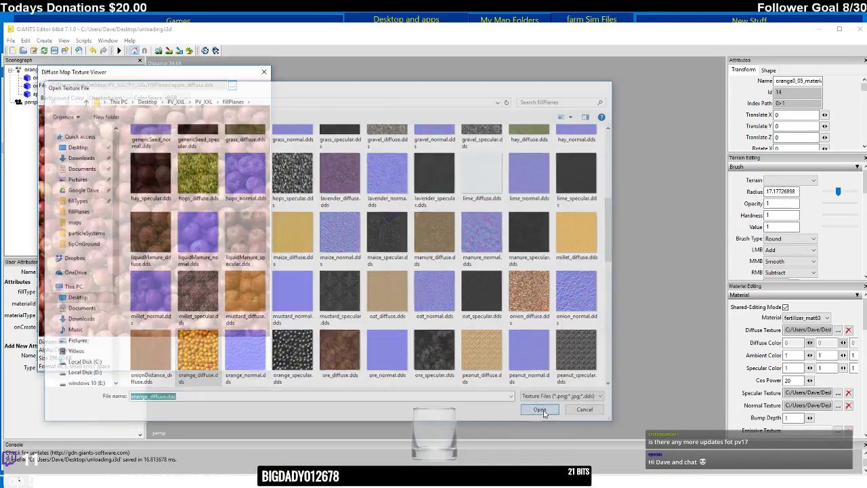
{"action": "left_click", "coordinate": [264, 72]}
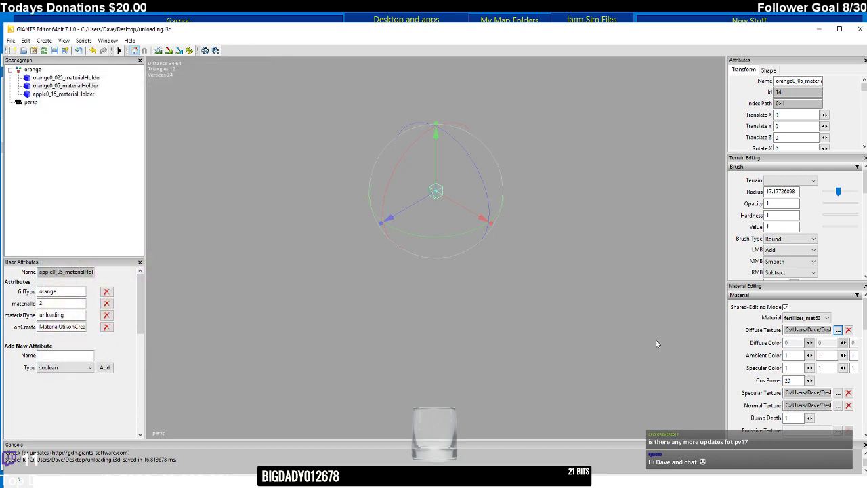
- Replace the specular texture of orange0_05_materialHolder with orange_specular.dds
{"action": "left_click", "coordinate": [839, 392]}
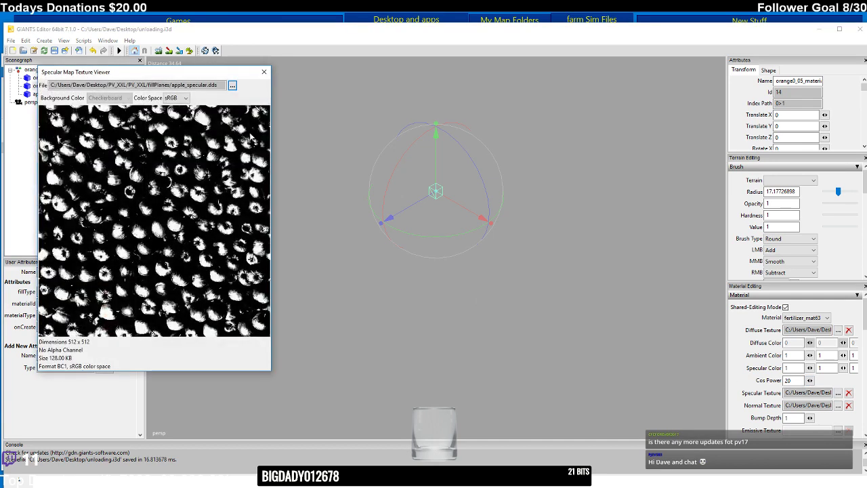
{"action": "left_click", "coordinate": [231, 87]}
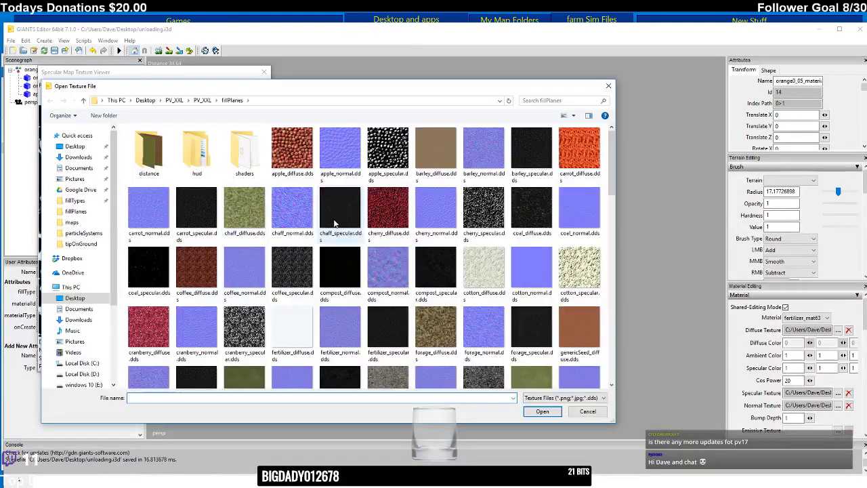
{"action": "left_click_drag", "start_coordinate": [614, 171], "coordinate": [611, 242]}
{"action": "double_click", "coordinate": [291, 298]}
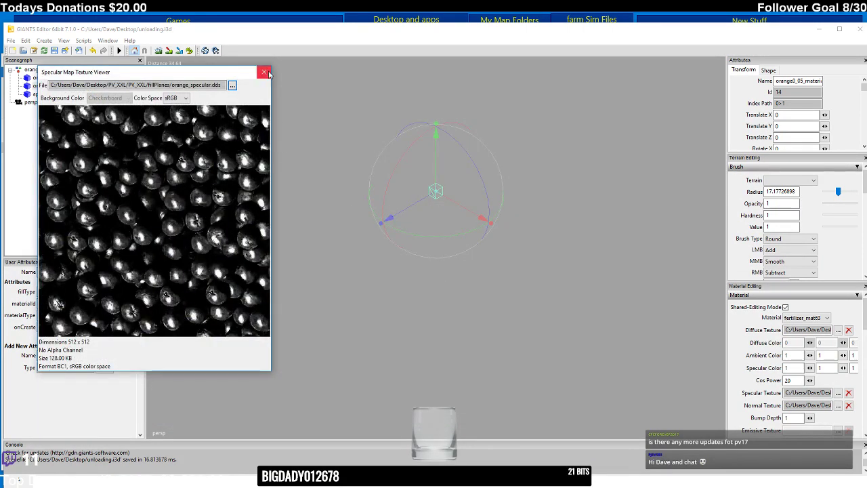
{"action": "left_click", "coordinate": [264, 72]}
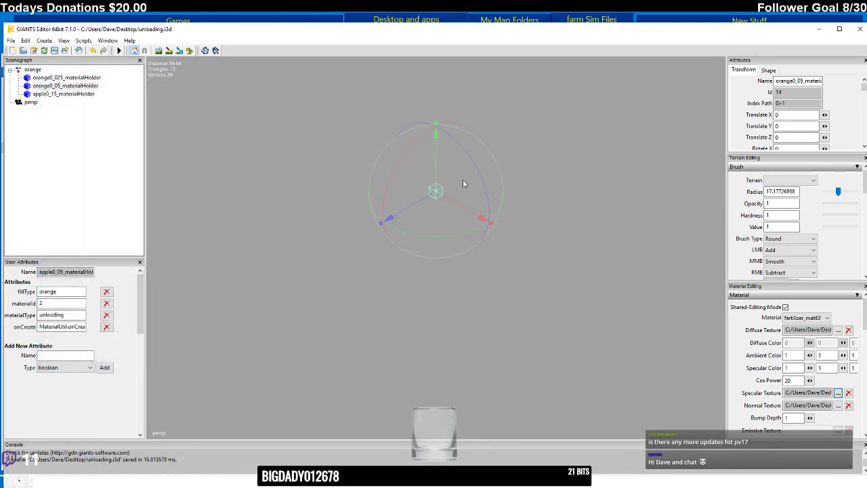
- Replace the normal texture of orange0_05_materialHolder with orange_normal.dds
{"action": "left_click", "coordinate": [838, 404]}
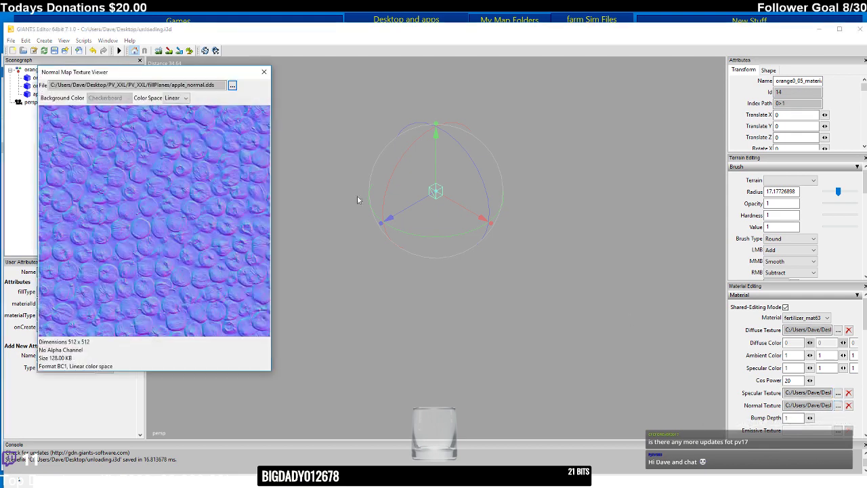
{"action": "left_click", "coordinate": [231, 84]}
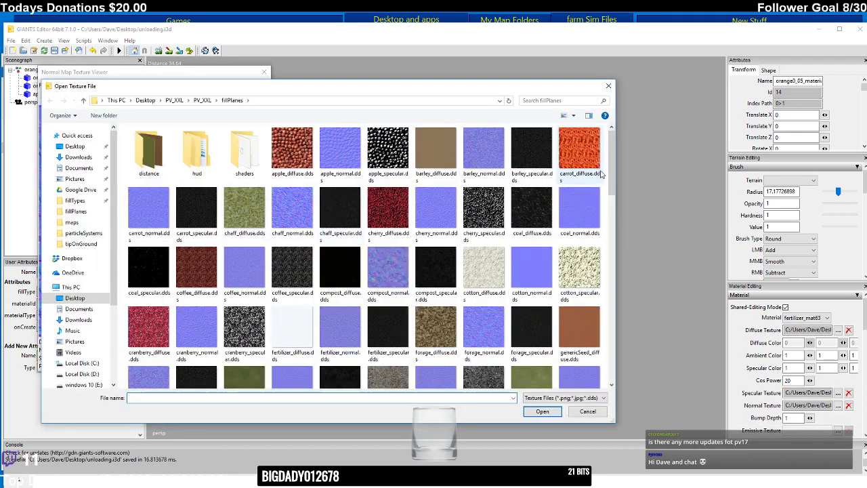
{"action": "left_click_drag", "start_coordinate": [608, 169], "coordinate": [611, 247]}
{"action": "left_click", "coordinate": [244, 315]}
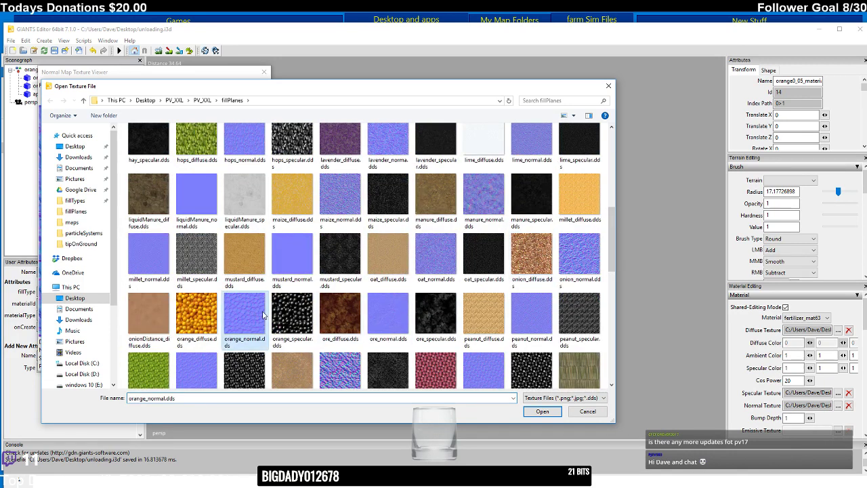
{"action": "left_click", "coordinate": [542, 411]}
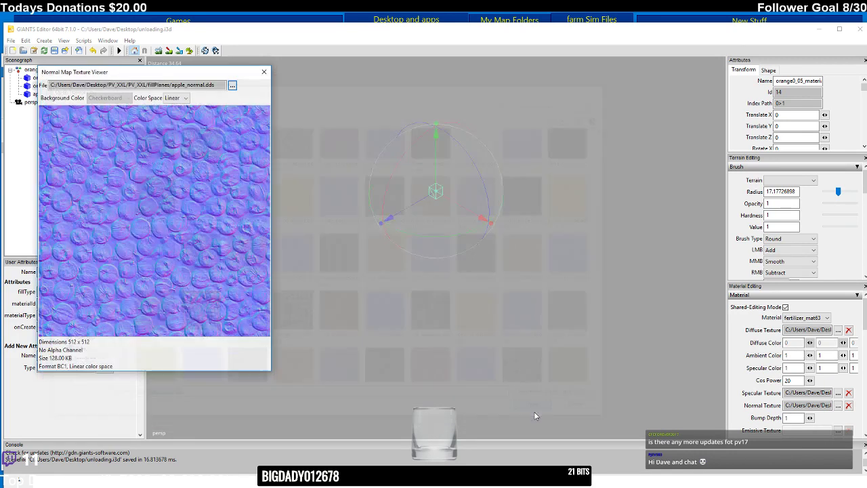
- Rename apple0_15_materialHolder as orange0_15_materialHolder and set its fillType to orange
{"action": "left_click", "coordinate": [263, 72]}
{"action": "left_click", "coordinate": [75, 94]}
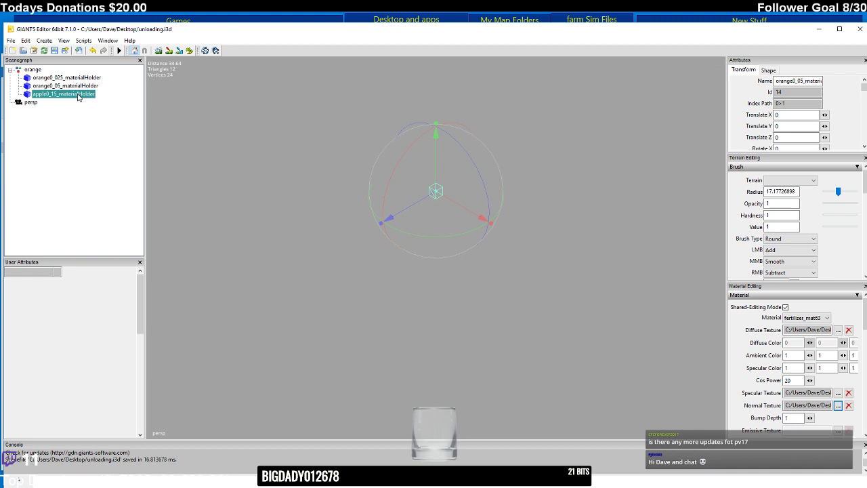
{"action": "left_click", "coordinate": [790, 80]}
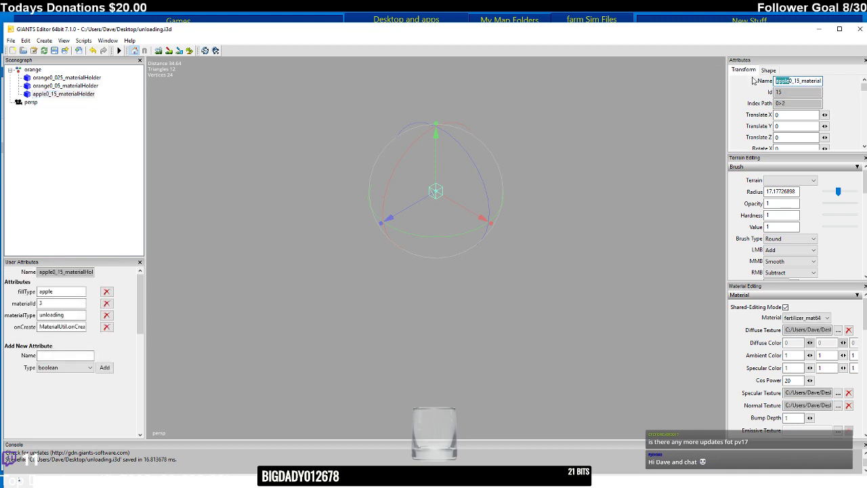
{"action": "type", "text": "c"}
{"action": "key", "text": "Return"}
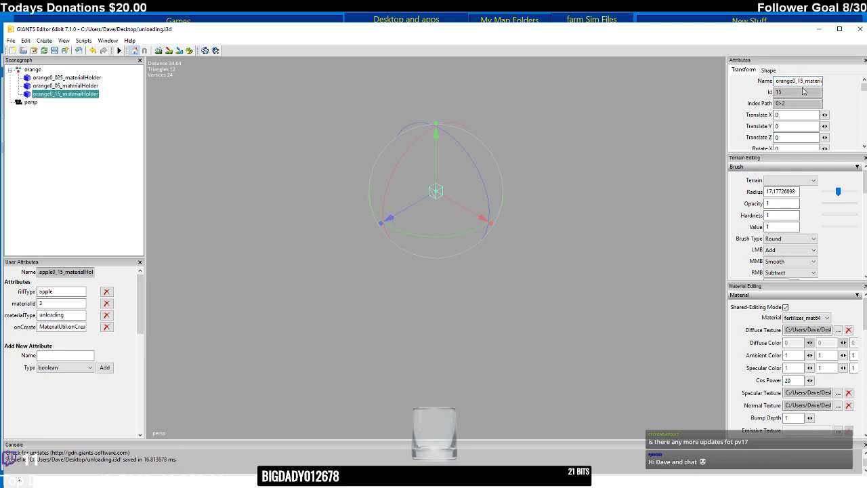
{"action": "double_click", "coordinate": [54, 291]}
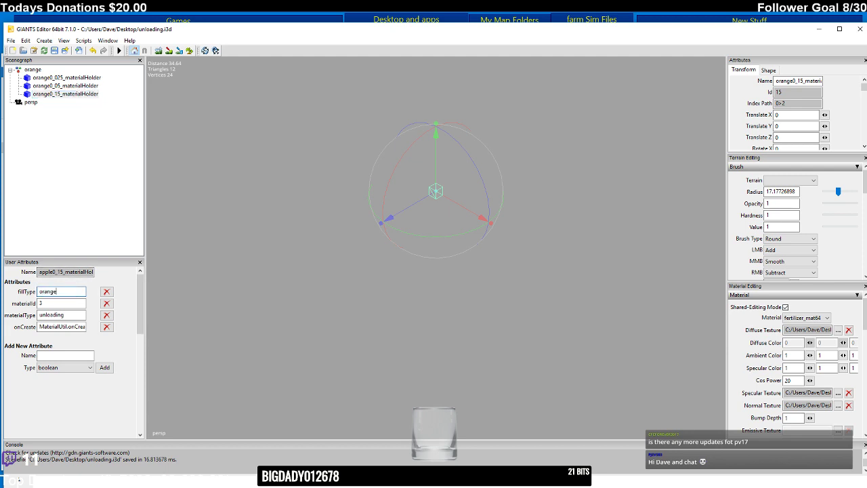
{"action": "left_click", "coordinate": [54, 301]}
- Replace the diffuse texture of orange0_15_materialHolder with orange_diffuse.dds from the fillPlanes folder
{"action": "left_click", "coordinate": [838, 330]}
{"action": "left_click", "coordinate": [232, 85]}
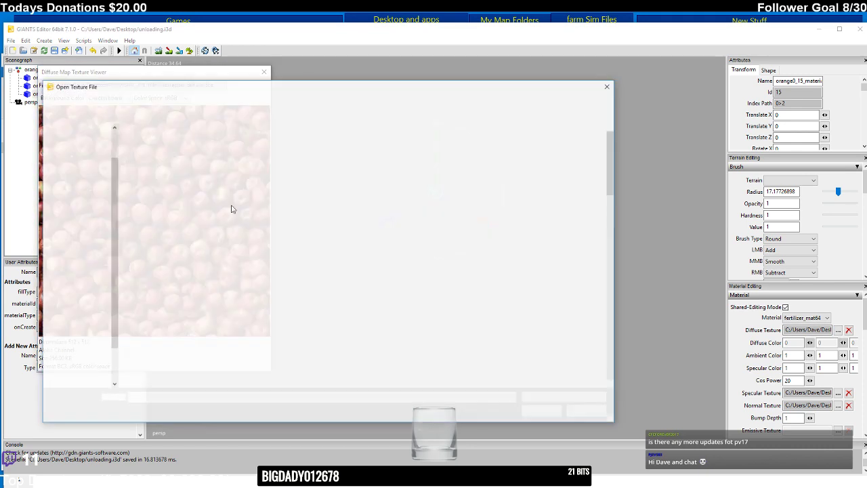
{"action": "left_click_drag", "start_coordinate": [614, 163], "coordinate": [612, 244]}
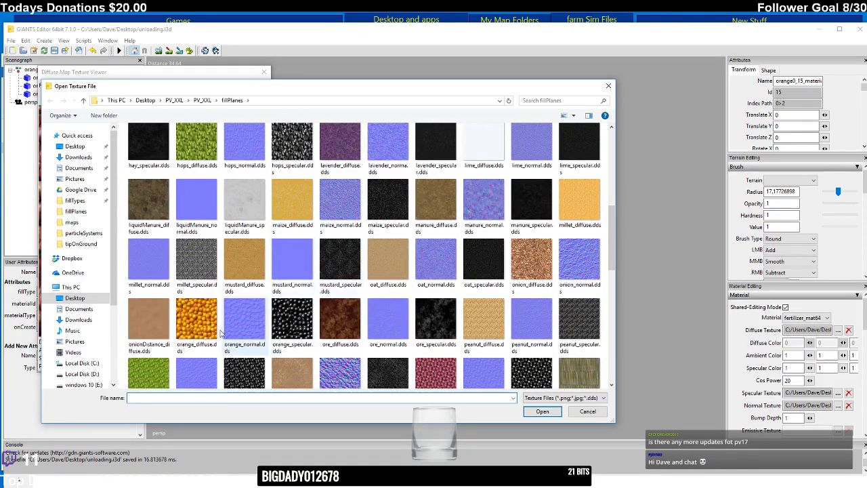
{"action": "left_click", "coordinate": [196, 322]}
{"action": "left_click", "coordinate": [542, 412]}
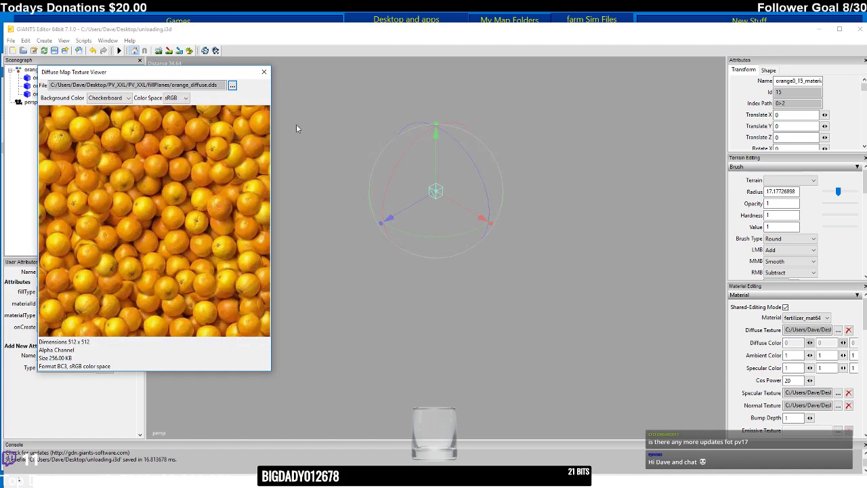
{"action": "left_click", "coordinate": [263, 71]}
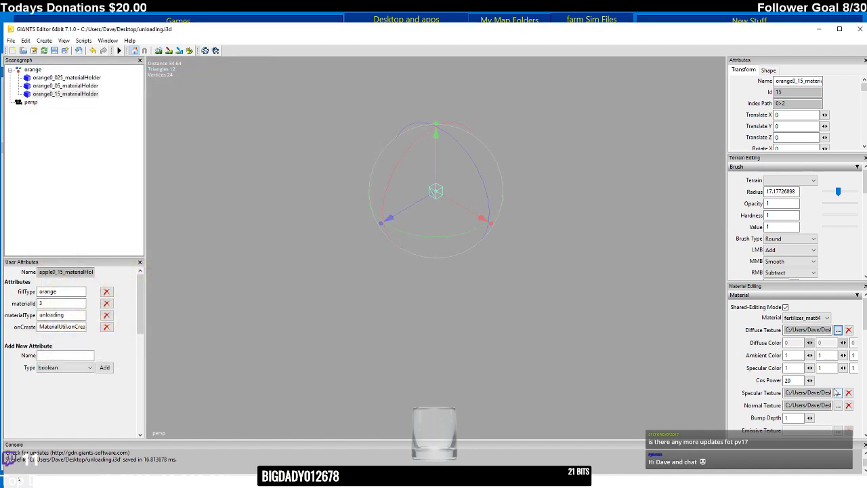
- Replace the specular texture of orange0_15_materialHolder with orange_specular.dds
{"action": "left_click", "coordinate": [838, 393]}
{"action": "left_click", "coordinate": [231, 86]}
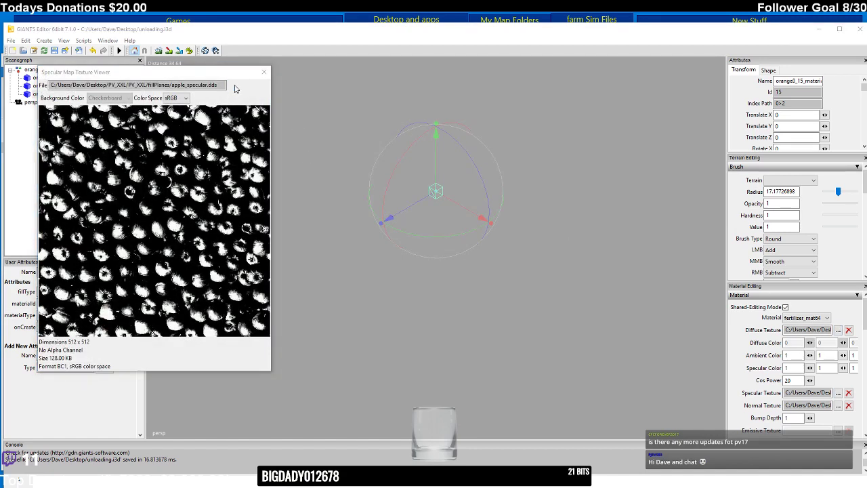
{"action": "left_click_drag", "start_coordinate": [609, 154], "coordinate": [608, 235]}
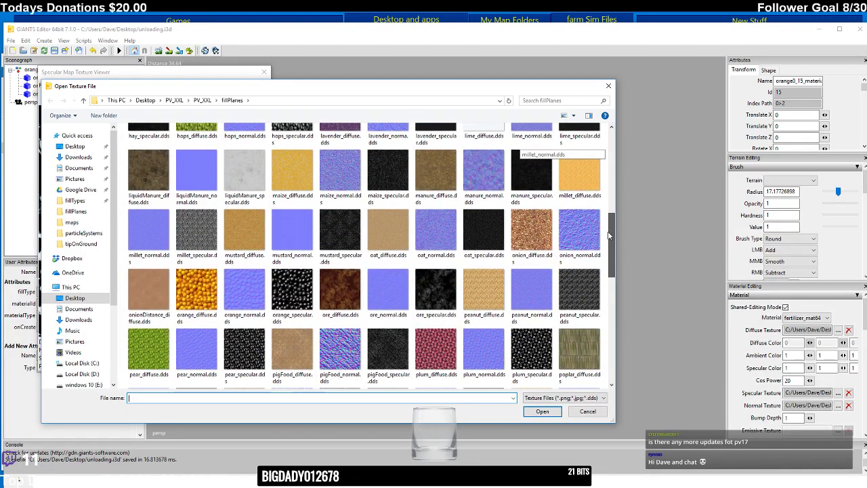
{"action": "left_click", "coordinate": [292, 291]}
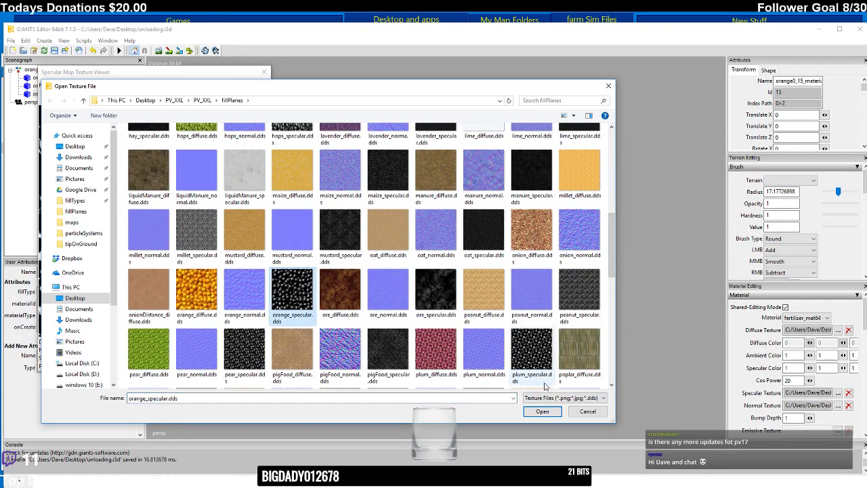
{"action": "left_click", "coordinate": [542, 411]}
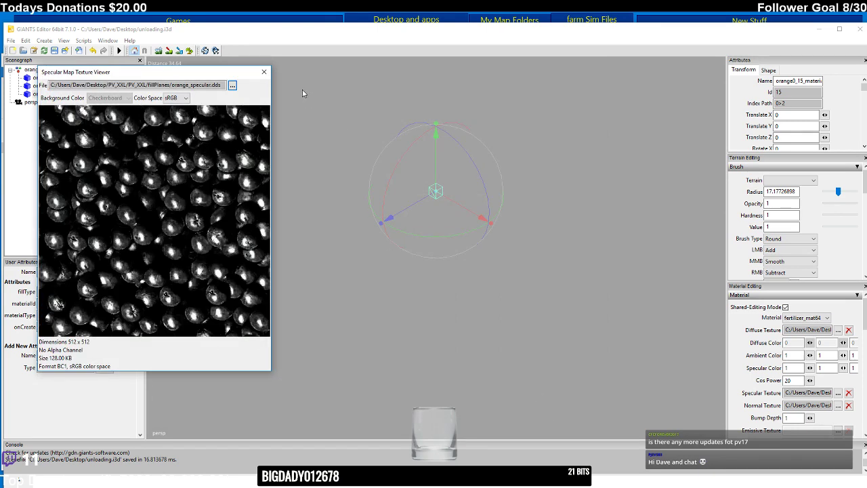
{"action": "left_click", "coordinate": [264, 72]}
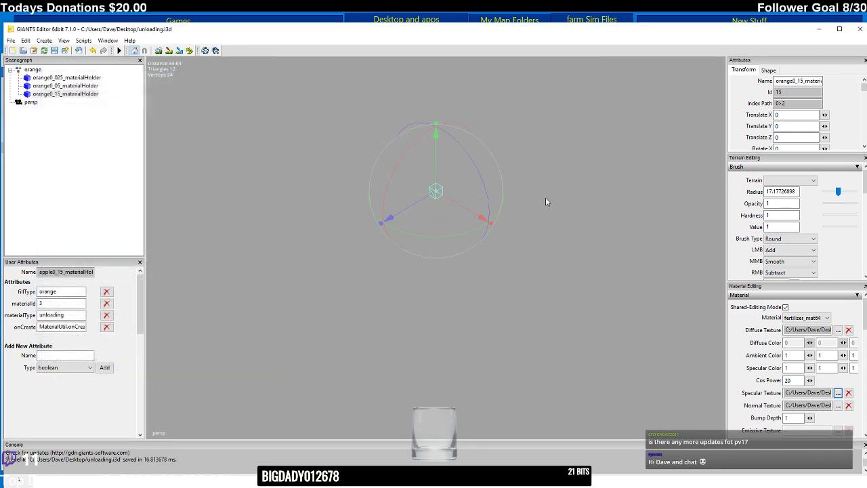
- Replace the normal texture of orange0_15_materialHolder with orange_normal.dds and save the unloading.i3d scene
{"action": "left_click", "coordinate": [837, 405]}
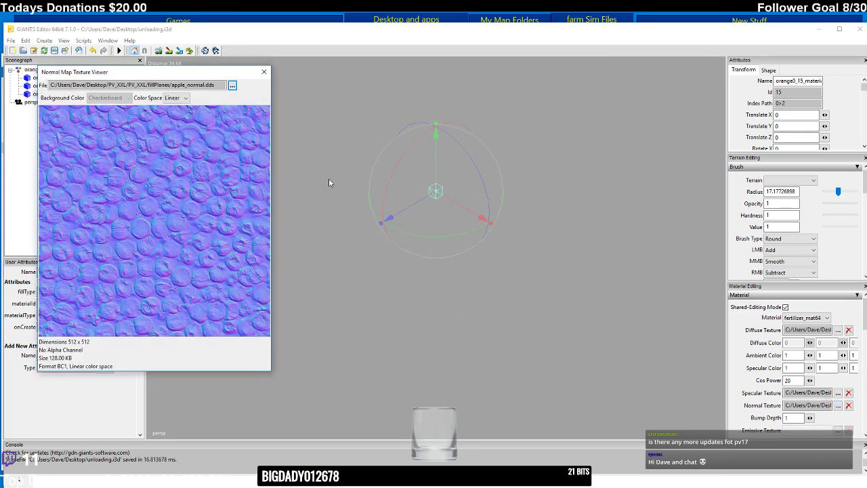
{"action": "left_click", "coordinate": [232, 86]}
{"action": "left_click_drag", "start_coordinate": [610, 190], "coordinate": [609, 256]}
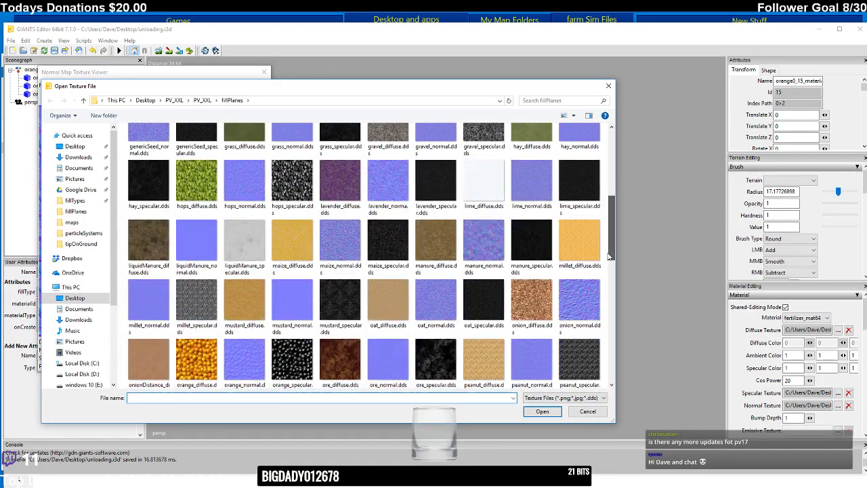
{"action": "left_click", "coordinate": [244, 362]}
{"action": "left_click", "coordinate": [542, 411]}
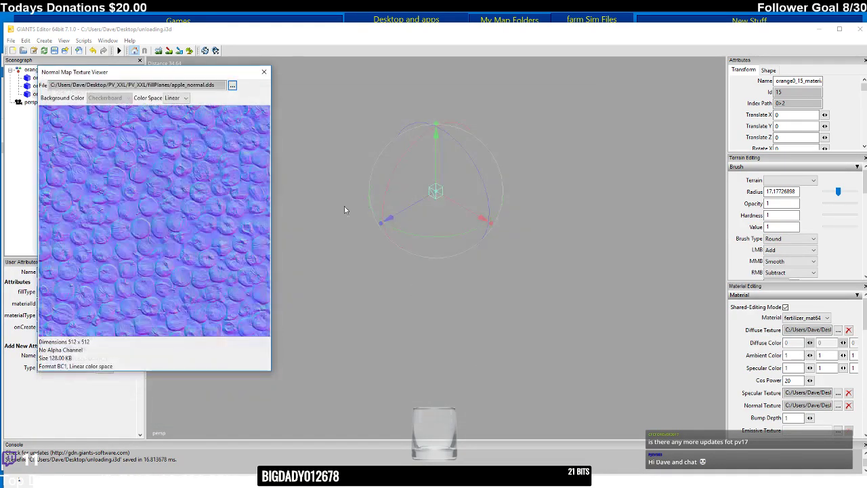
{"action": "left_click", "coordinate": [263, 71]}
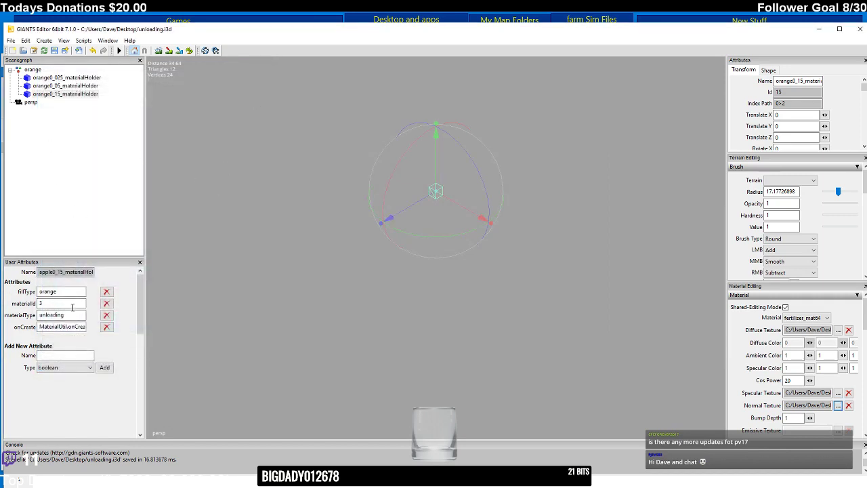
{"action": "left_click", "coordinate": [54, 50]}
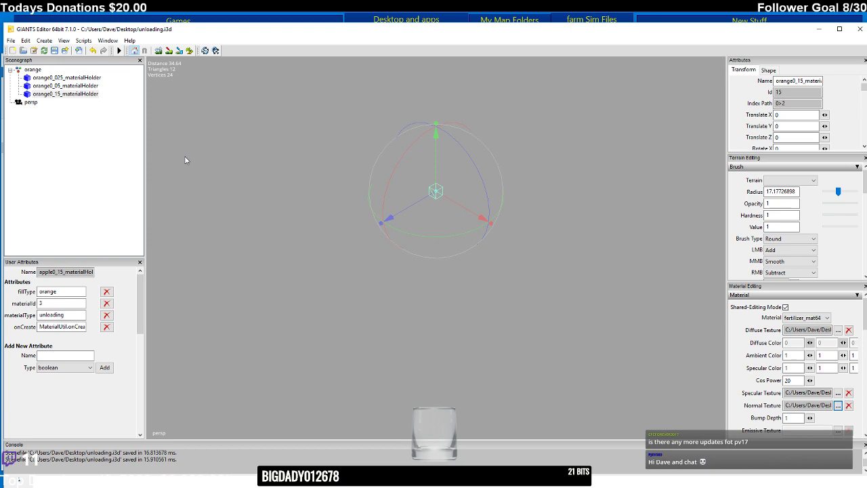
- Switch to the editor window with effect_materialHolder.i3d and import unloading.i3d from the Desktop
{"action": "left_click", "coordinate": [818, 29]}
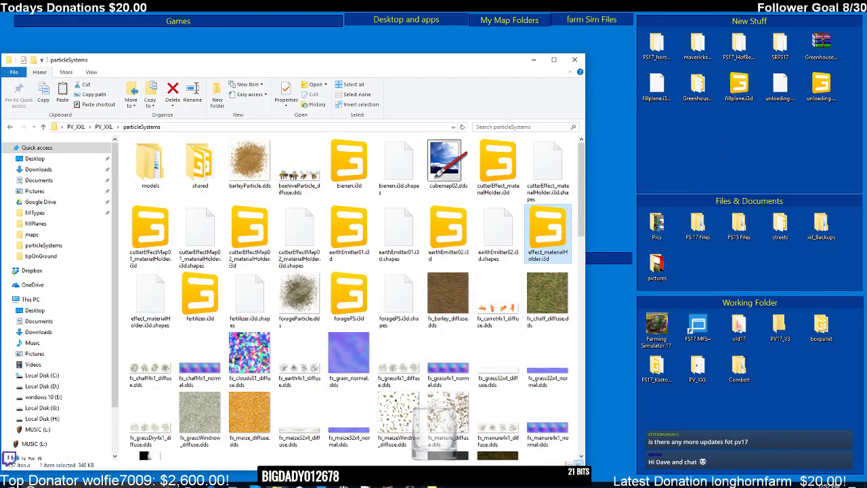
{"action": "mouse_move", "coordinate": [434, 482]}
{"action": "left_click", "coordinate": [386, 433]}
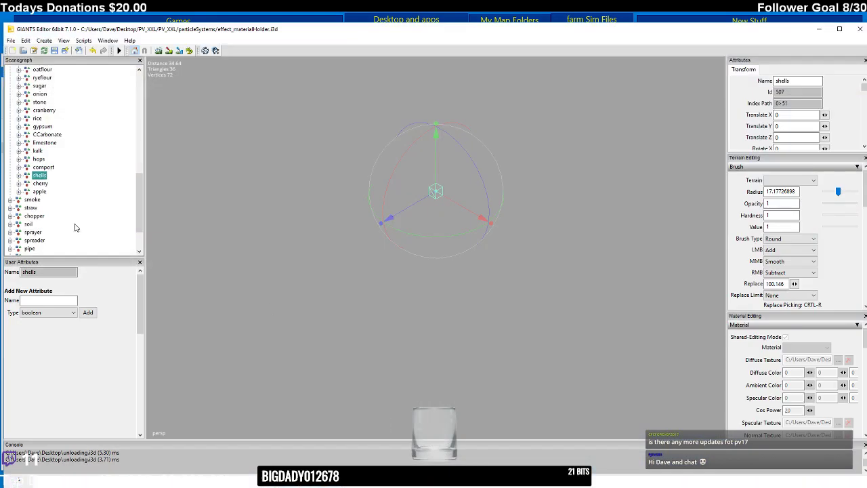
{"action": "left_click", "coordinate": [77, 51]}
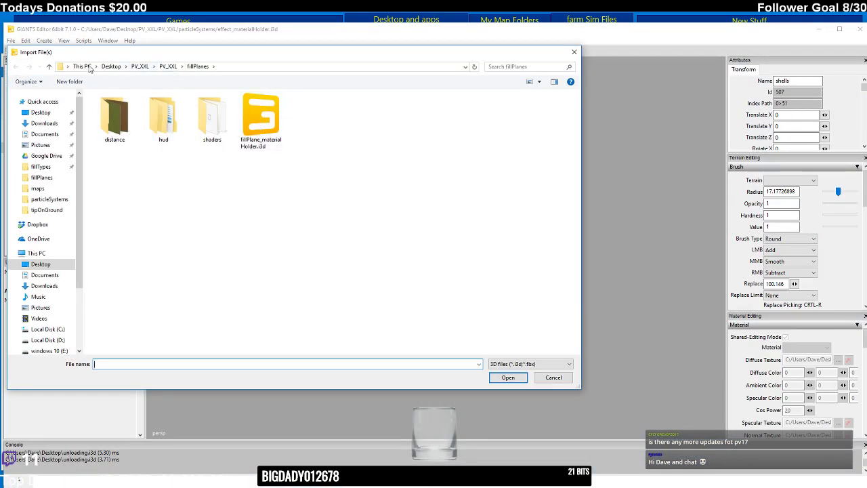
{"action": "left_click", "coordinate": [111, 66]}
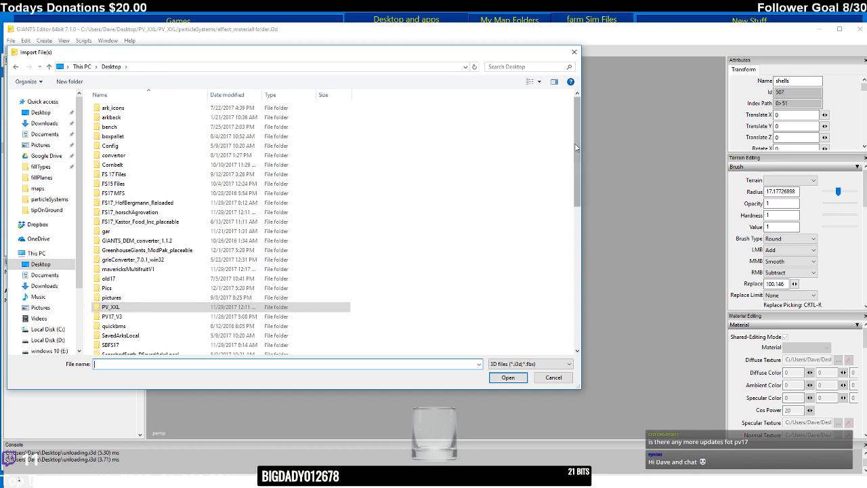
{"action": "left_click_drag", "start_coordinate": [575, 147], "coordinate": [571, 267]}
{"action": "scroll", "coordinate": [571, 267], "scroll_direction": "down", "scroll_amount": 2}
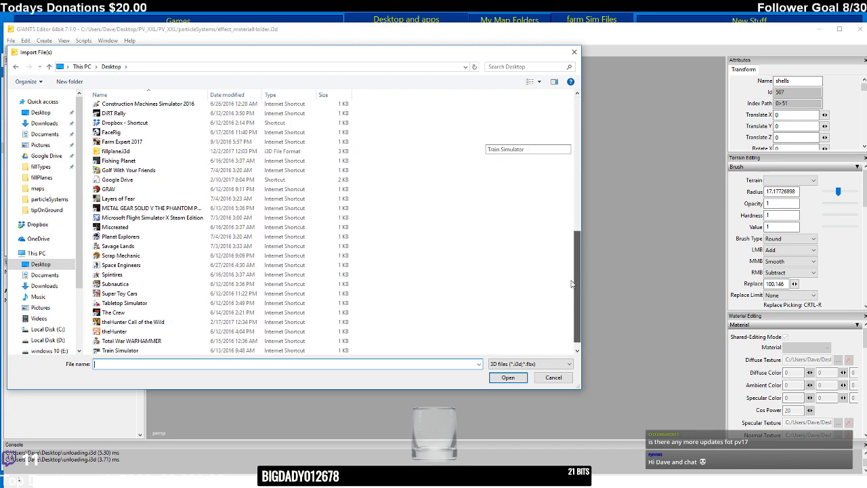
{"action": "left_click", "coordinate": [122, 350]}
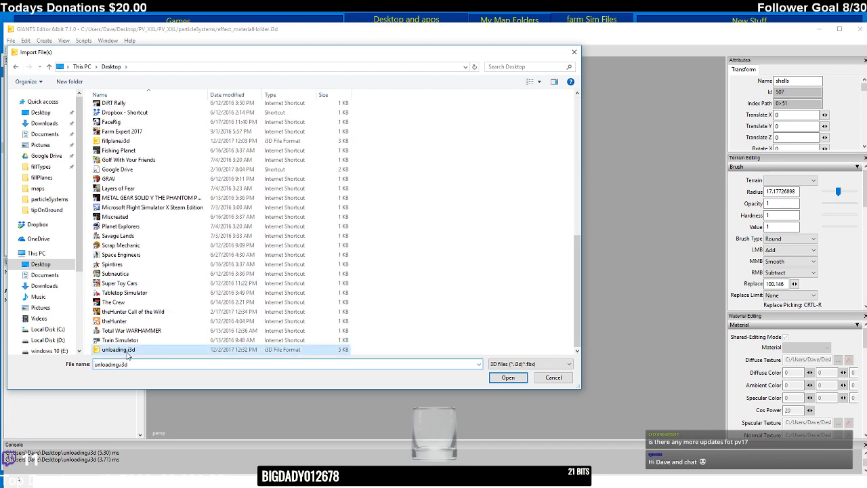
{"action": "left_click", "coordinate": [509, 380]}
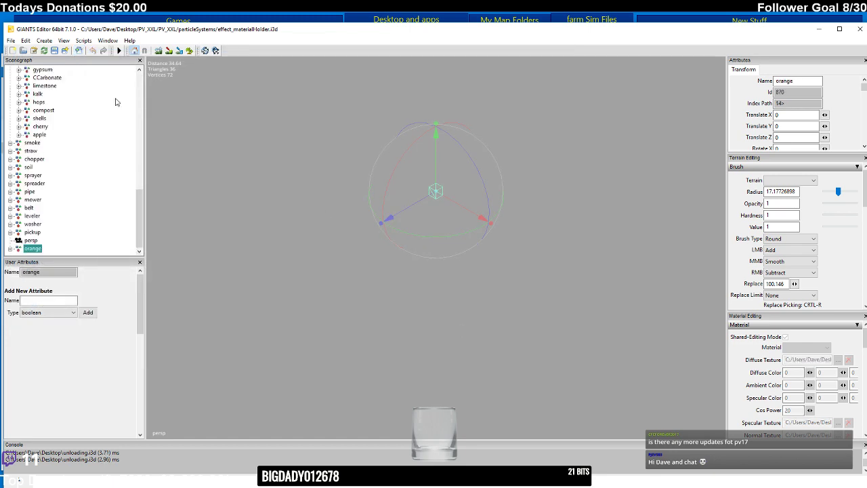
- Move the imported orange group into the unloading group by cutting and pasting it
{"action": "left_click", "coordinate": [25, 40]}
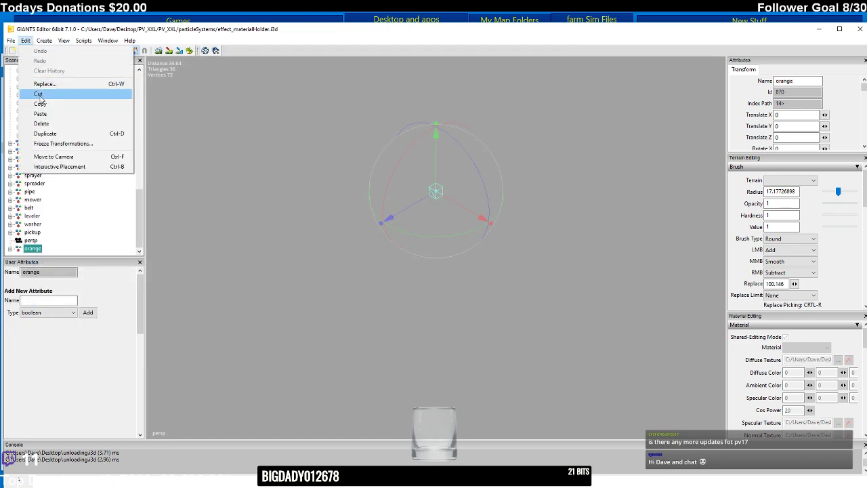
{"action": "left_click", "coordinate": [40, 93]}
{"action": "left_click", "coordinate": [40, 70]}
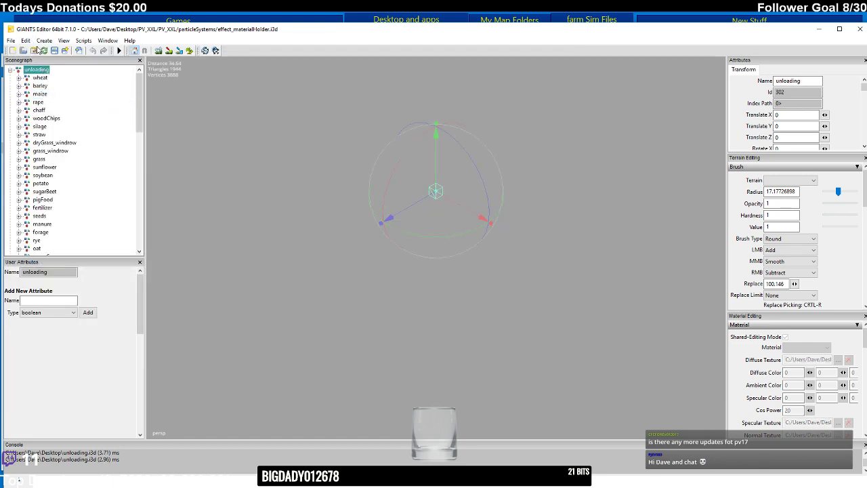
{"action": "left_click", "coordinate": [25, 40]}
{"action": "left_click", "coordinate": [41, 114]}
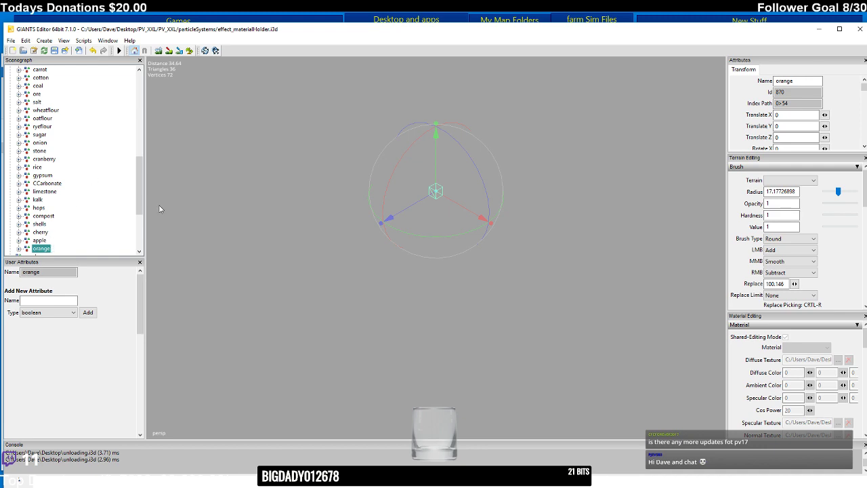
- Switch back to the editor window with unloading.i3d and rename the orange group as pear
{"action": "left_click", "coordinate": [819, 29]}
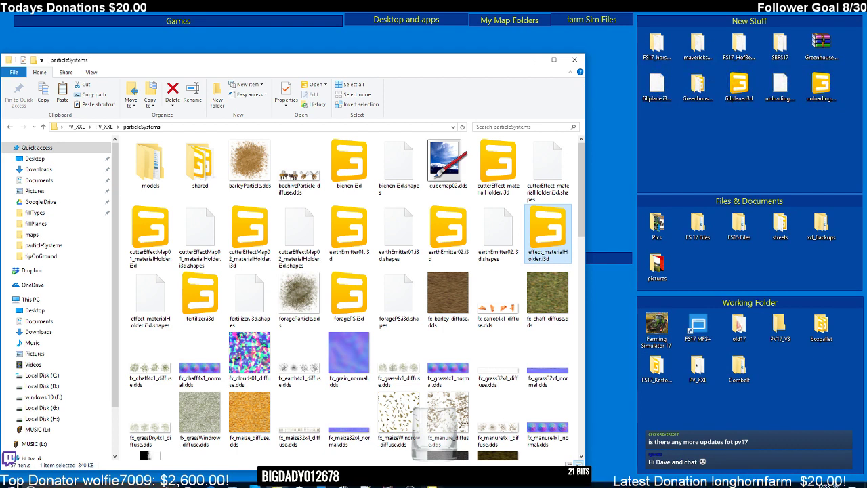
{"action": "left_click", "coordinate": [380, 444]}
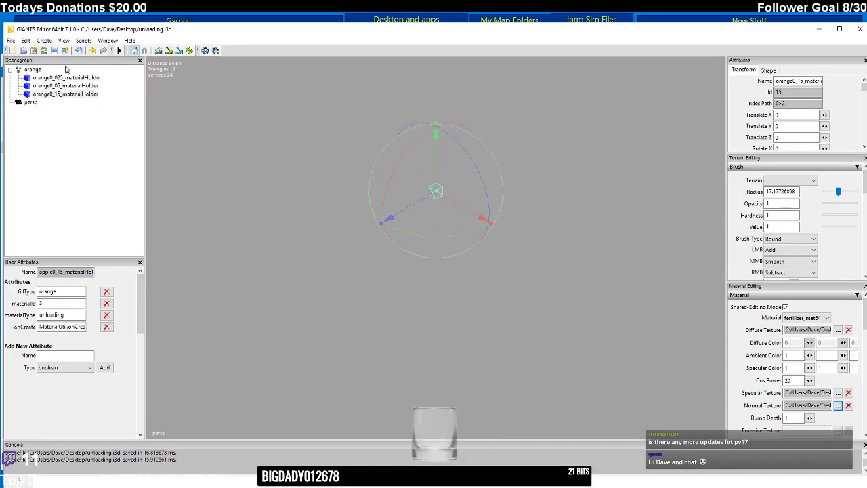
{"action": "left_click", "coordinate": [41, 69]}
{"action": "double_click", "coordinate": [799, 81]}
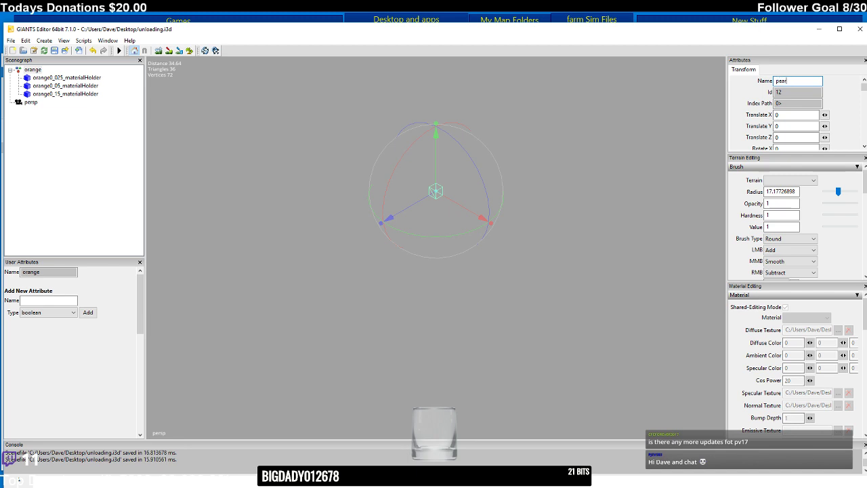
{"action": "type", "text": "pear"}
{"action": "key", "text": "Return"}
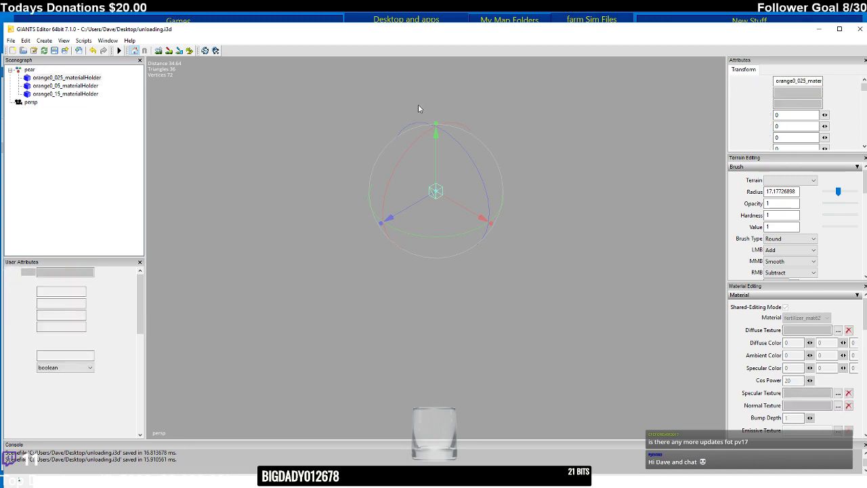
- Rename orange0_025_materialHolder as pear0_025_materialHolder and set its fillType to pear
{"action": "left_click", "coordinate": [44, 78]}
{"action": "left_click_drag", "start_coordinate": [792, 81], "coordinate": [787, 80]}
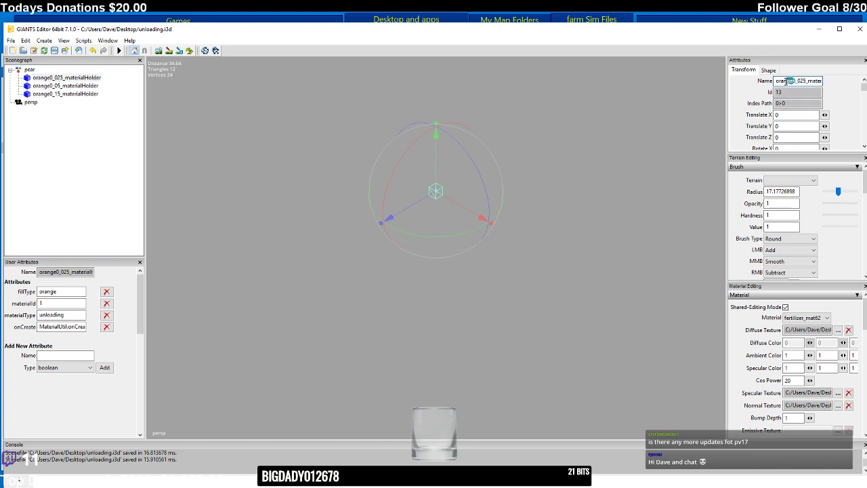
{"action": "type", "text": "pea"}
{"action": "key", "text": "Return"}
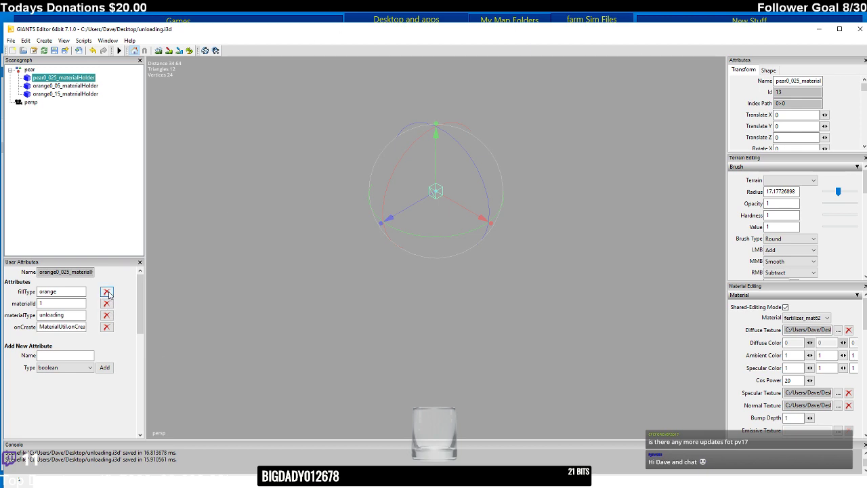
{"action": "left_click", "coordinate": [55, 290]}
{"action": "double_click", "coordinate": [72, 292]}
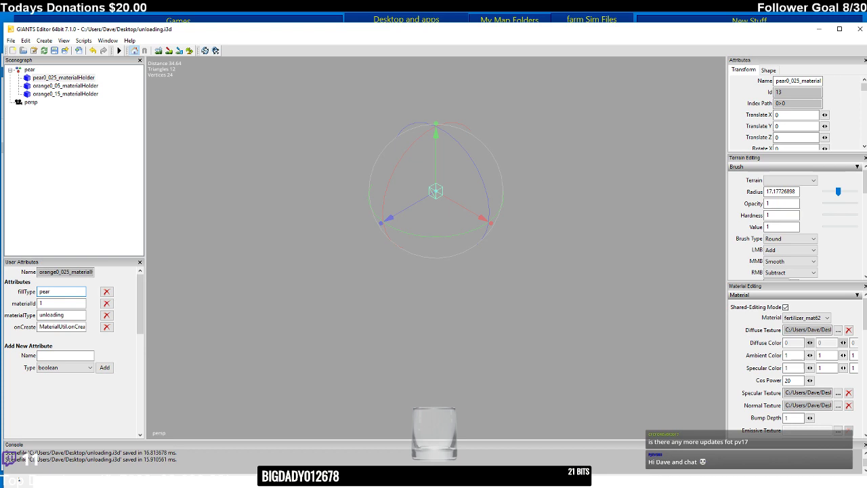
- Replace the diffuse texture of pear0_025_materialHolder with pear_diffuse.dds from the fillPlanes folder
{"action": "left_click", "coordinate": [58, 302]}
{"action": "double_click", "coordinate": [833, 330]}
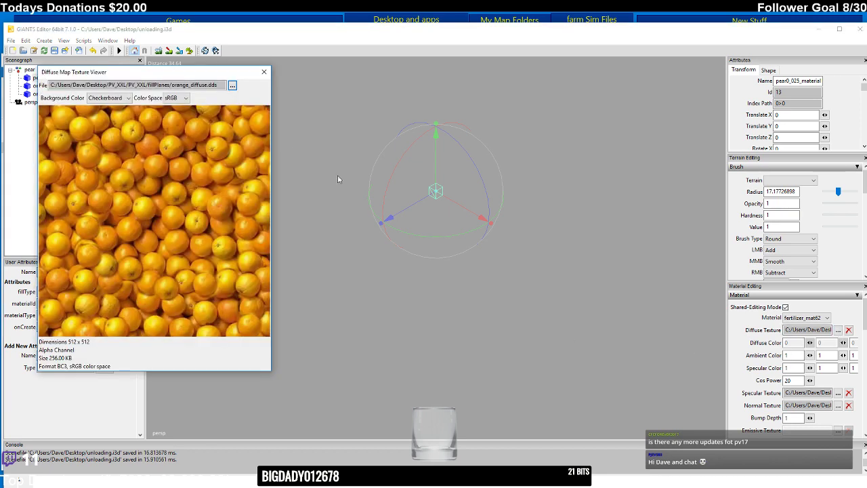
{"action": "left_click", "coordinate": [231, 85]}
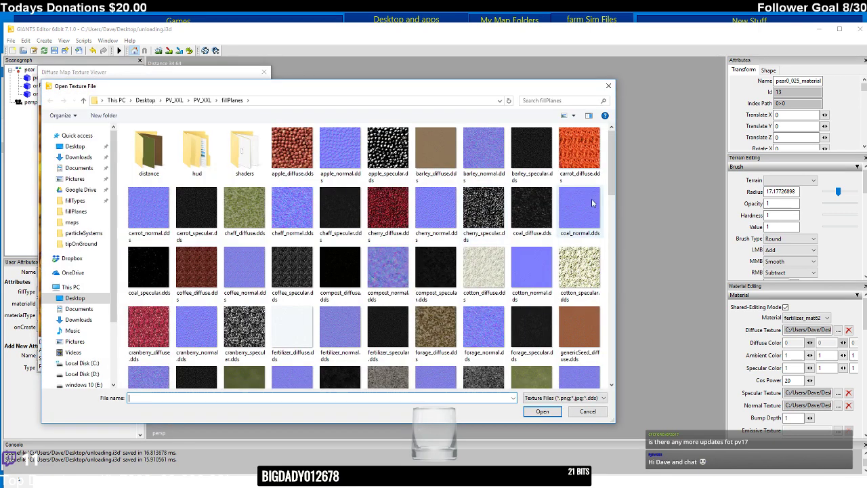
{"action": "left_click_drag", "start_coordinate": [614, 180], "coordinate": [613, 266]}
{"action": "left_click", "coordinate": [148, 328]}
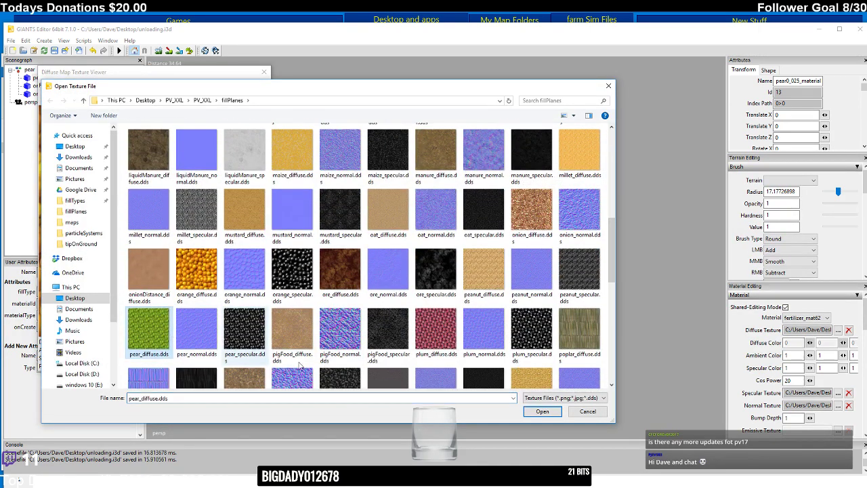
{"action": "left_click", "coordinate": [541, 411]}
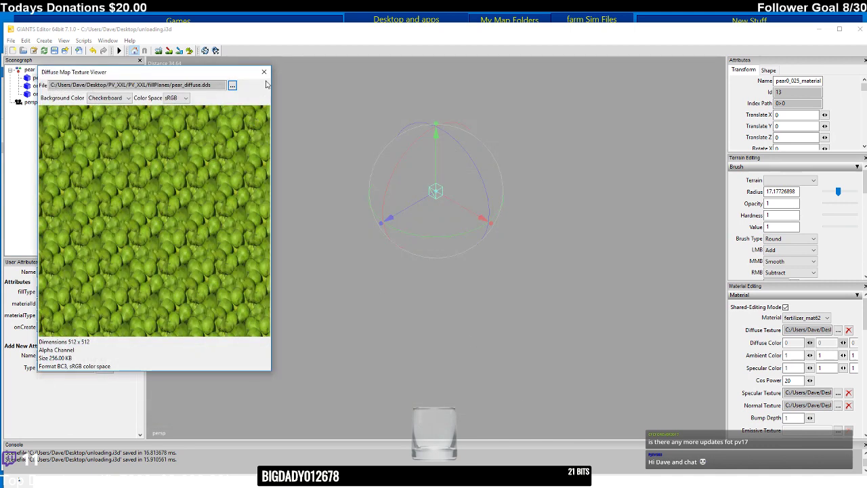
{"action": "left_click", "coordinate": [264, 72]}
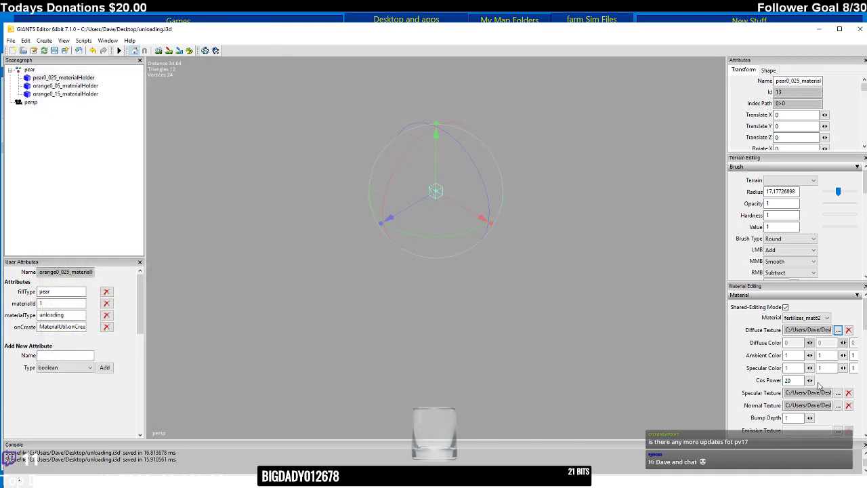
- Replace the specular texture of pear0_025_materialHolder with pear_specular.dds from the fillPlanes folder
{"action": "left_click", "coordinate": [809, 393]}
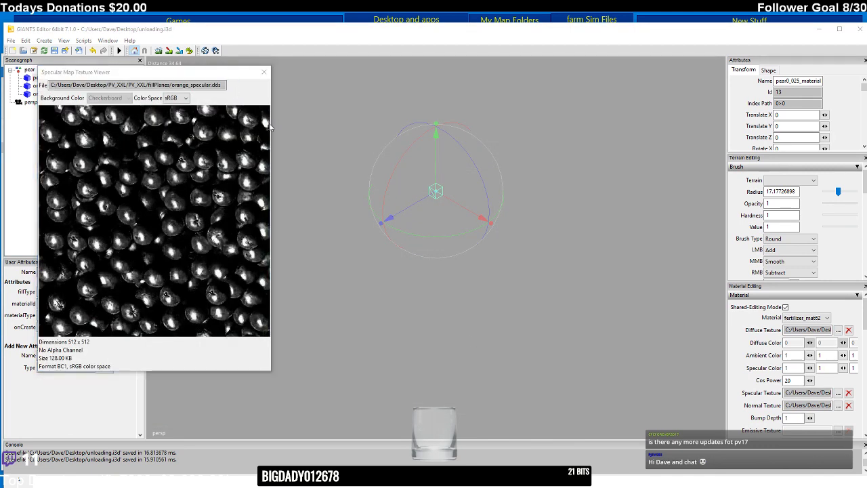
{"action": "left_click", "coordinate": [268, 127]}
{"action": "left_click_drag", "start_coordinate": [614, 162], "coordinate": [609, 249]}
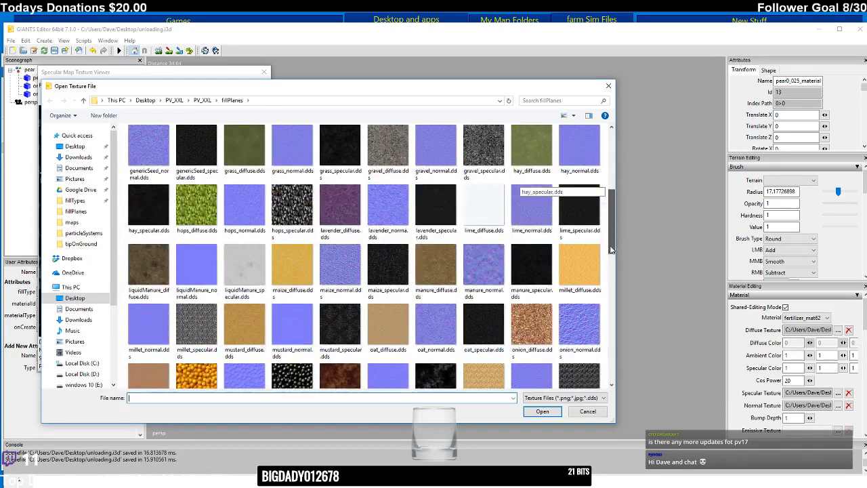
{"action": "scroll", "coordinate": [609, 251], "scroll_direction": "down", "scroll_amount": 2}
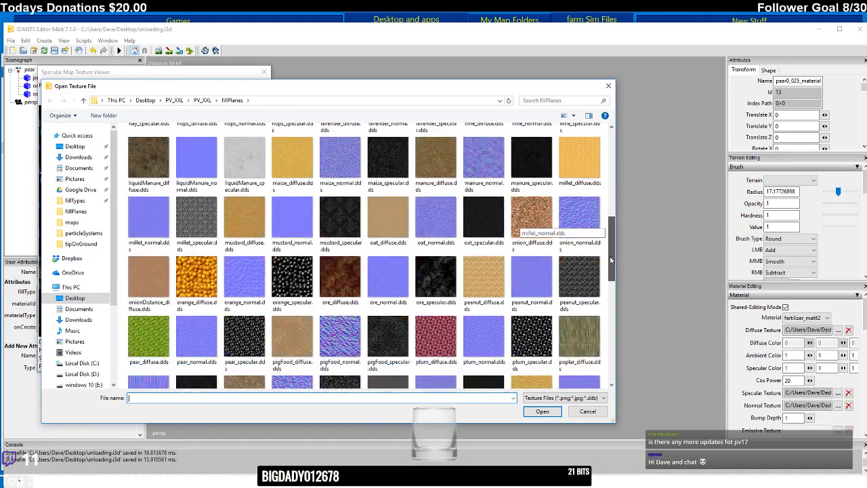
{"action": "left_click", "coordinate": [160, 342]}
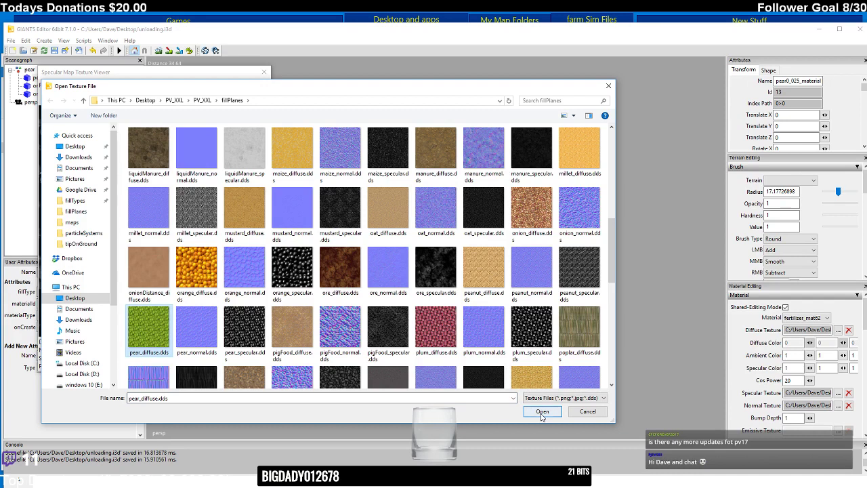
{"action": "key", "text": "Right"}
{"action": "key", "text": "Right"}
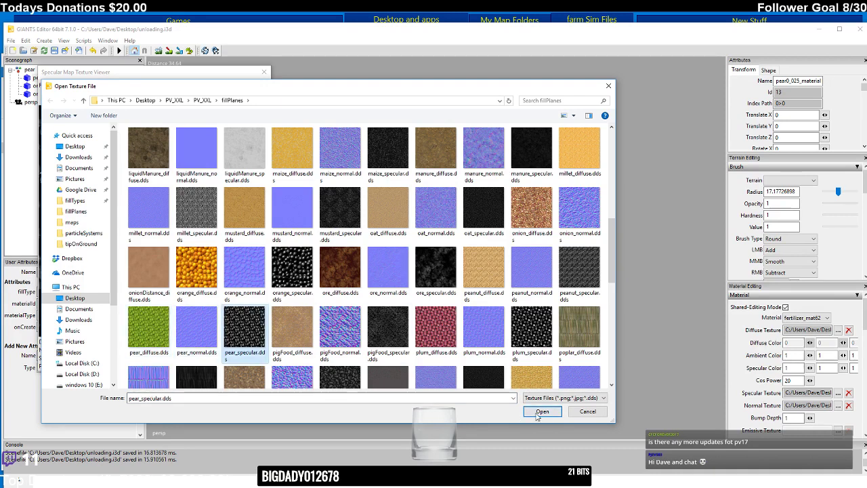
{"action": "left_click", "coordinate": [542, 411]}
{"action": "left_click", "coordinate": [264, 71]}
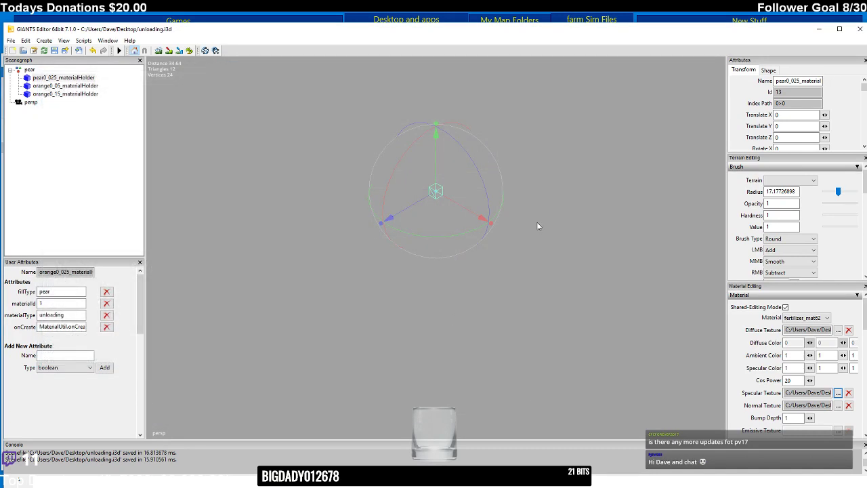
- Replace the normal texture of pear0_025_materialHolder with pear_normal.dds from the fillPlanes folder
{"action": "left_click", "coordinate": [838, 405]}
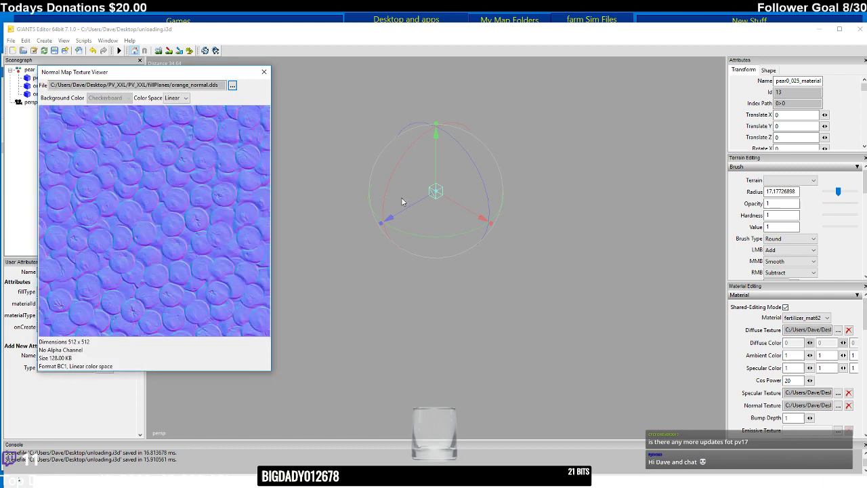
{"action": "left_click", "coordinate": [232, 85]}
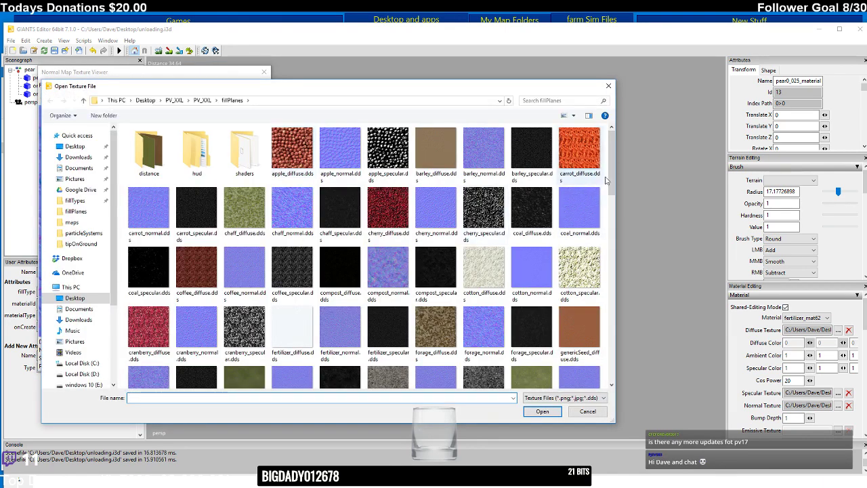
{"action": "left_click_drag", "start_coordinate": [612, 192], "coordinate": [612, 271]}
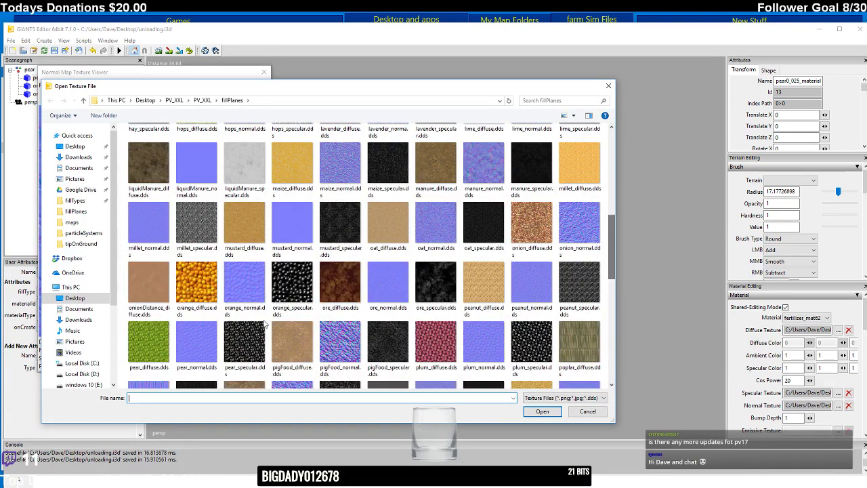
{"action": "left_click", "coordinate": [191, 350]}
{"action": "double_click", "coordinate": [192, 351]}
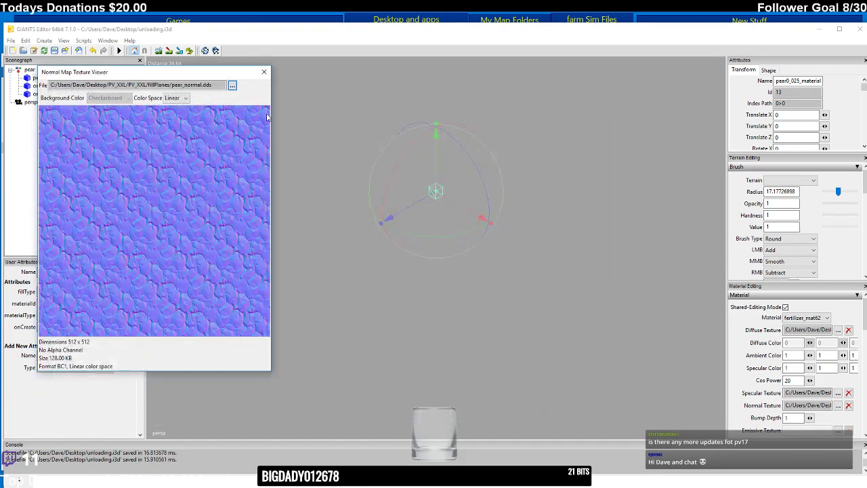
{"action": "left_click", "coordinate": [264, 71]}
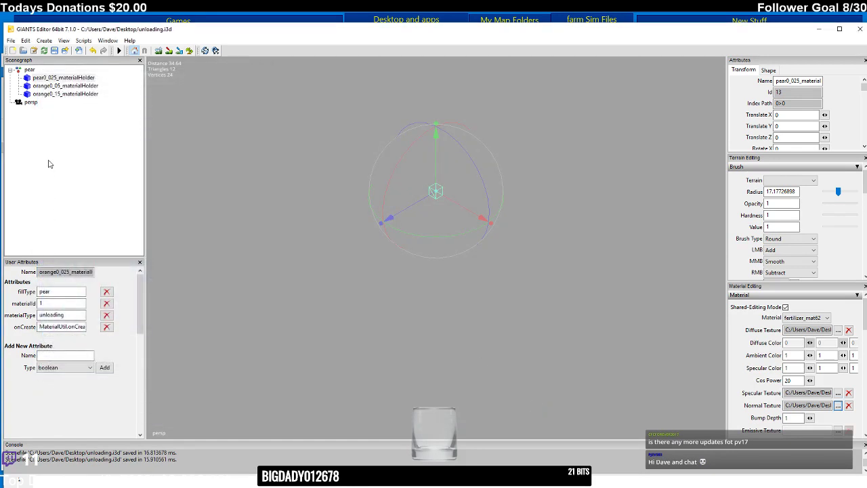
- Rename orange0_05_materialHolder as pear0_05_materialHolder and set its fillType to pear
{"action": "left_click", "coordinate": [54, 86]}
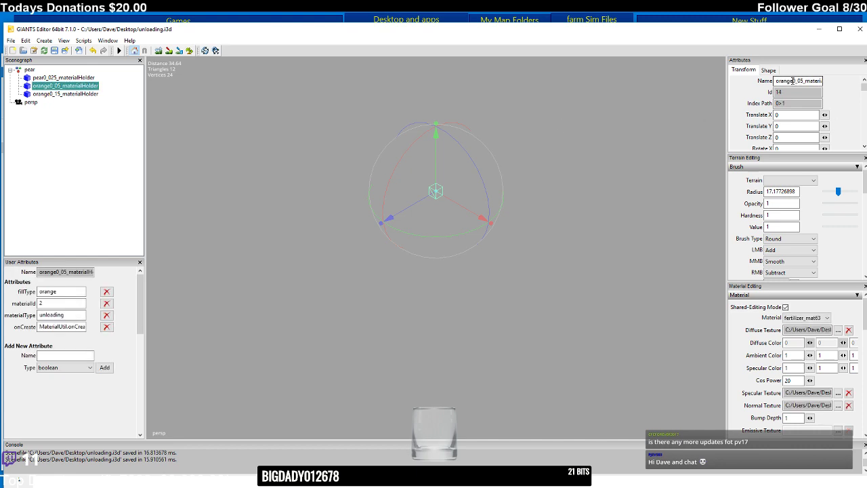
{"action": "left_click_drag", "start_coordinate": [792, 81], "coordinate": [758, 81]}
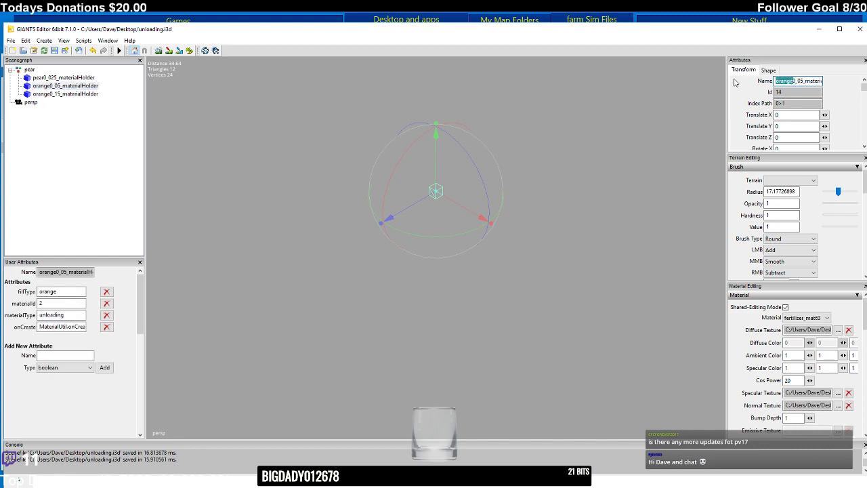
{"action": "type", "text": "pear"}
{"action": "key", "text": "Return"}
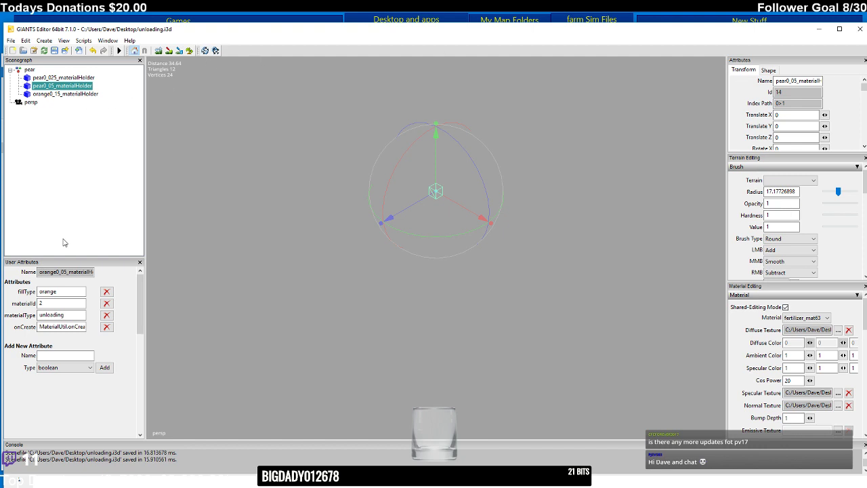
{"action": "left_click_drag", "start_coordinate": [58, 291], "coordinate": [3, 290]}
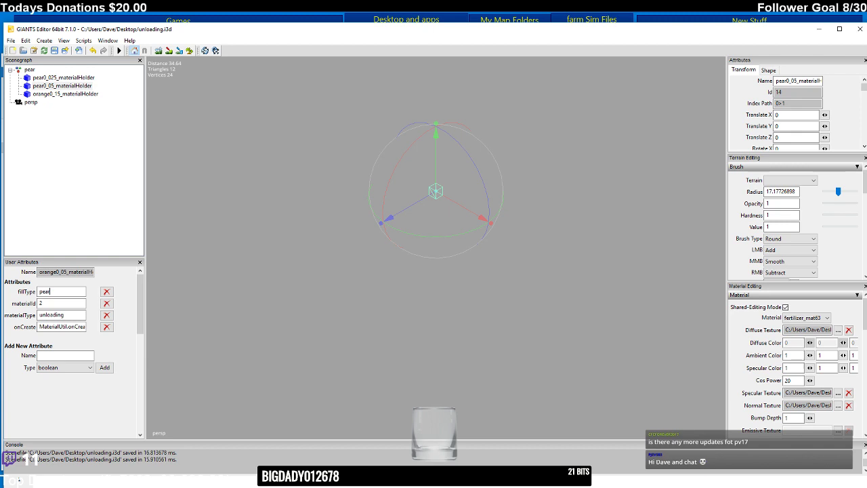
{"action": "key", "text": "Tab"}
- Replace the diffuse texture of pear0_05_materialHolder with pear_diffuse.dds from the fillPlanes folder
{"action": "left_click", "coordinate": [838, 329]}
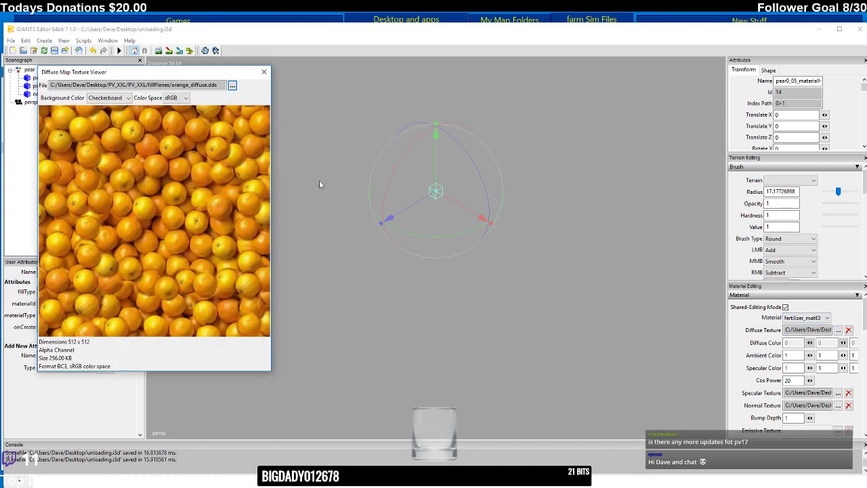
{"action": "left_click", "coordinate": [232, 86]}
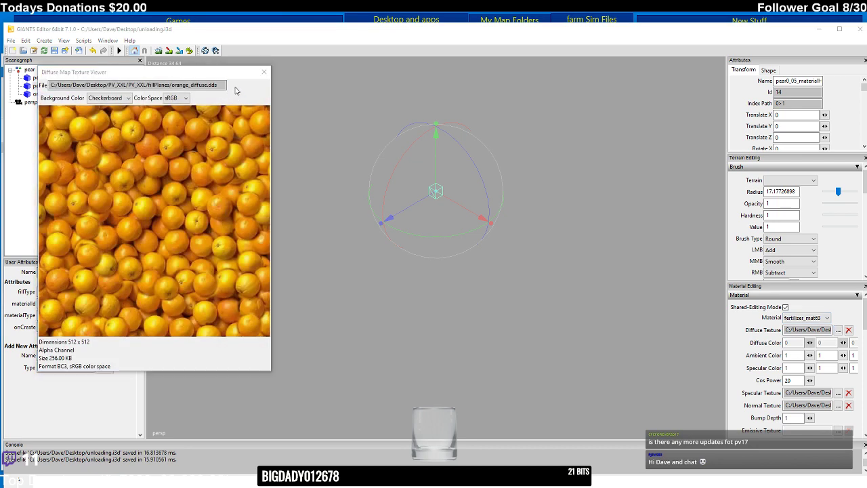
{"action": "left_click_drag", "start_coordinate": [613, 169], "coordinate": [613, 258]}
{"action": "left_click", "coordinate": [156, 344]}
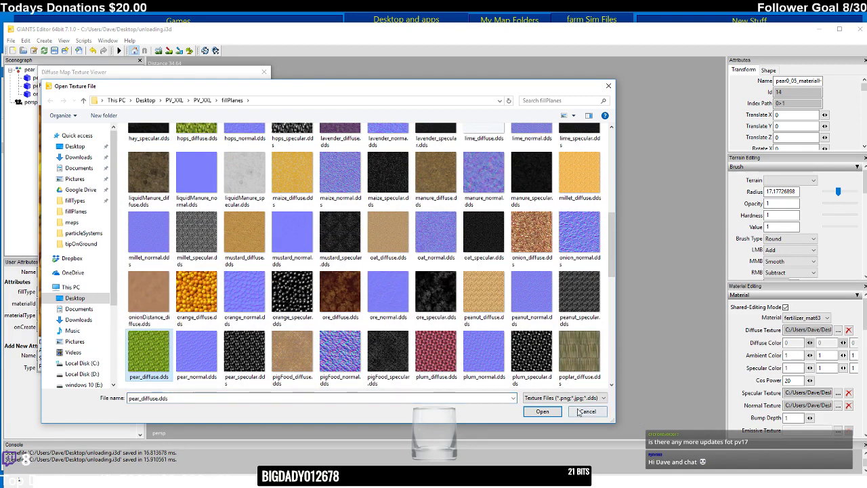
{"action": "left_click", "coordinate": [542, 412]}
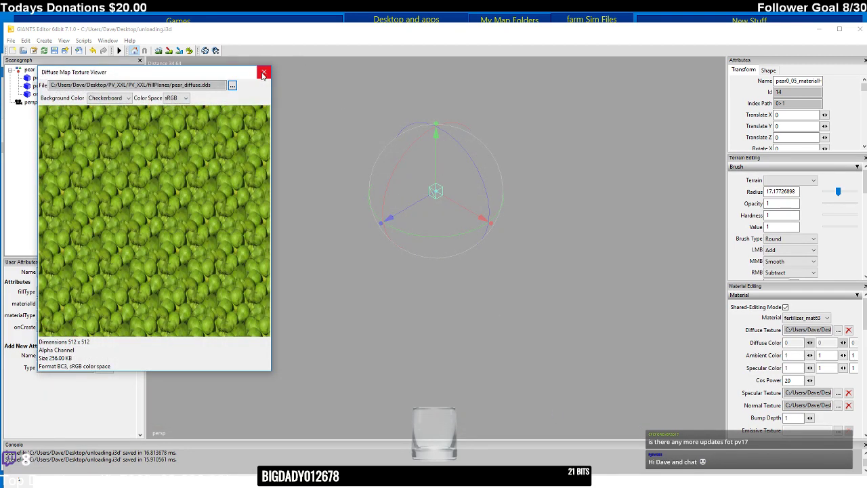
{"action": "left_click", "coordinate": [262, 73]}
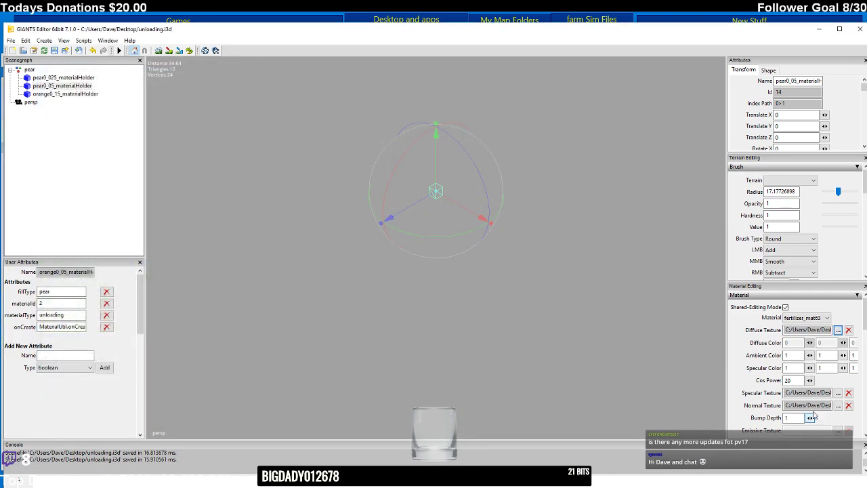
- Replace the specular texture of pear0_05_materialHolder with pear_specular.dds from the fillPlanes folder
{"action": "left_click", "coordinate": [838, 393]}
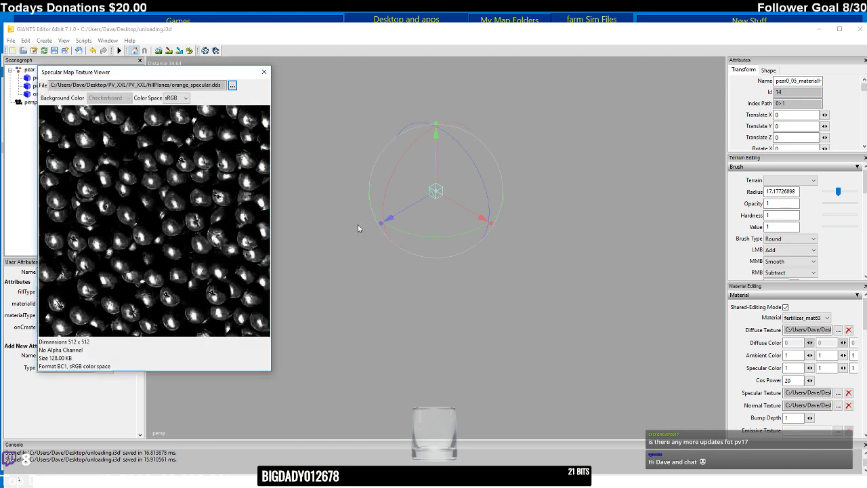
{"action": "left_click", "coordinate": [231, 86]}
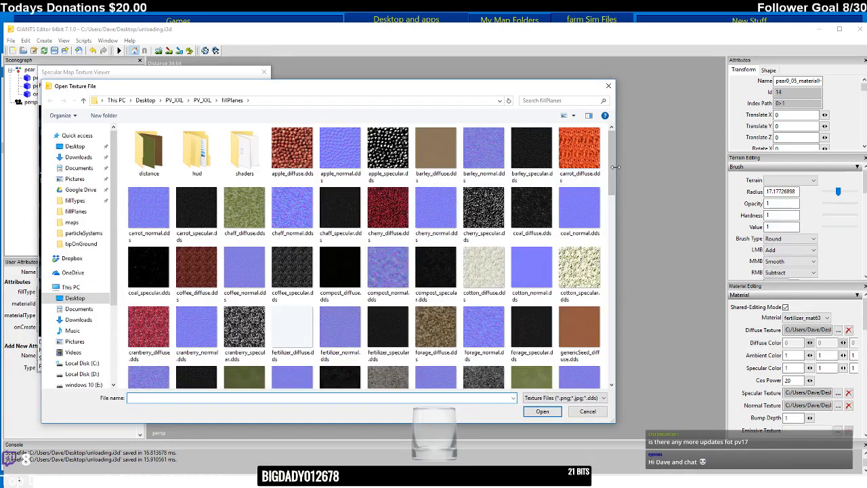
{"action": "left_click_drag", "start_coordinate": [612, 173], "coordinate": [610, 263]}
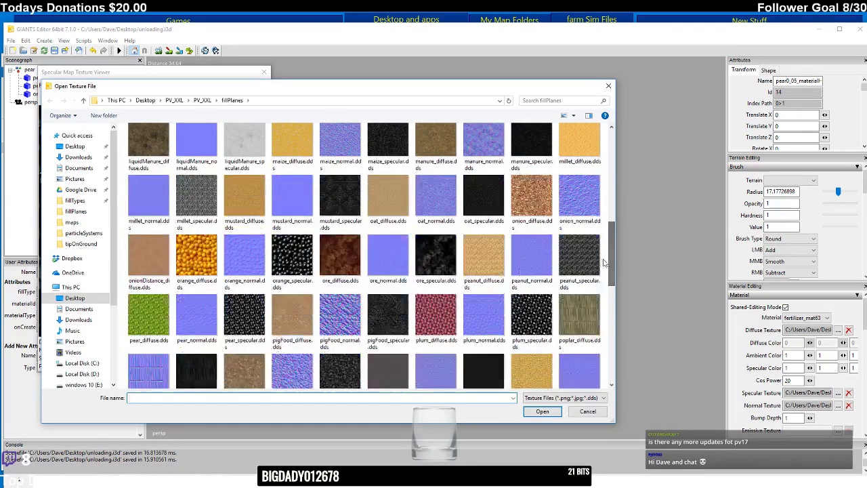
{"action": "left_click", "coordinate": [251, 325]}
{"action": "left_click", "coordinate": [543, 411]}
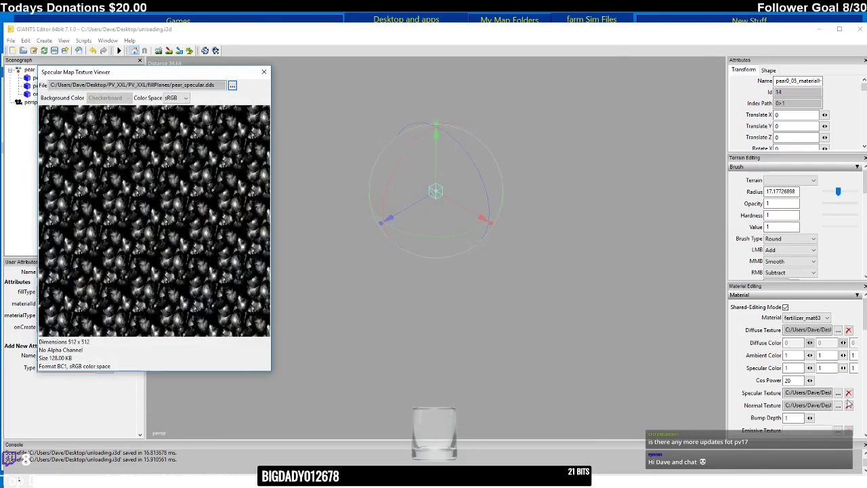
{"action": "left_click", "coordinate": [264, 72]}
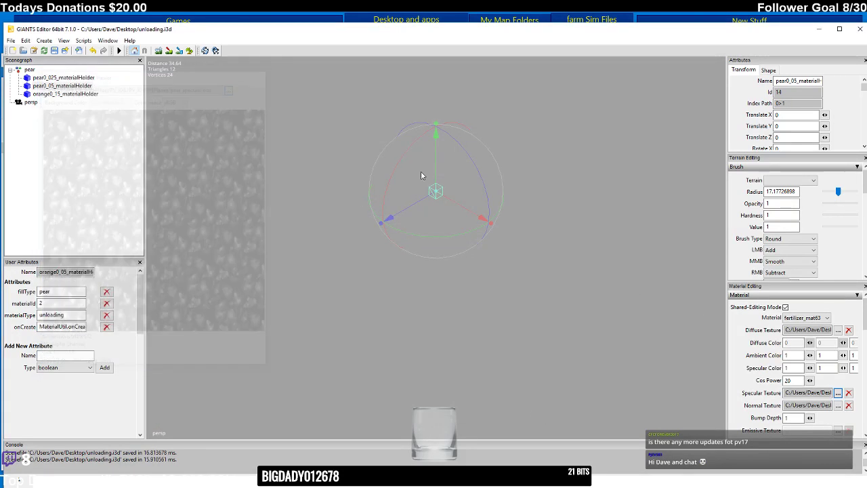
- Replace the normal texture of pear0_05_materialHolder with pear_normal.dds from the fillPlanes folder
{"action": "left_click", "coordinate": [838, 405]}
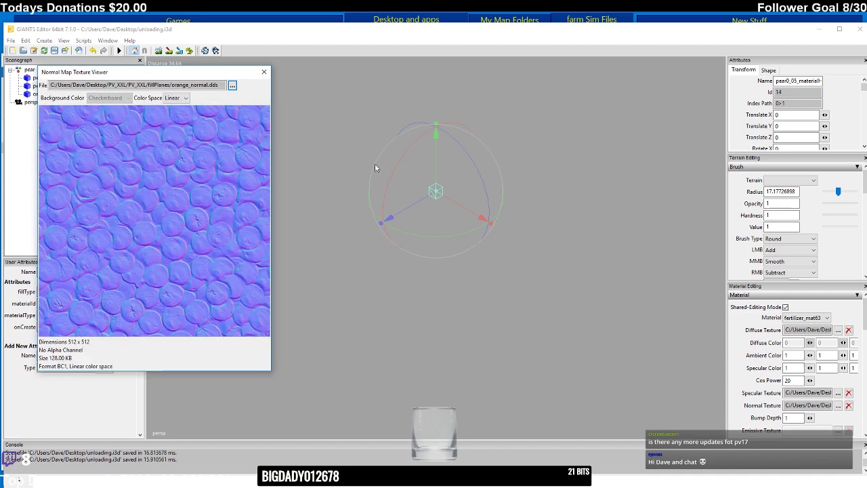
{"action": "left_click", "coordinate": [231, 85]}
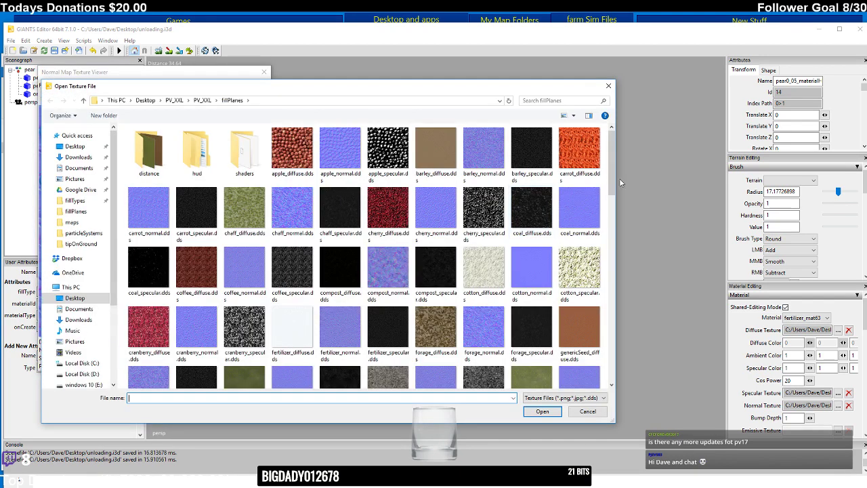
{"action": "left_click_drag", "start_coordinate": [610, 180], "coordinate": [609, 279]}
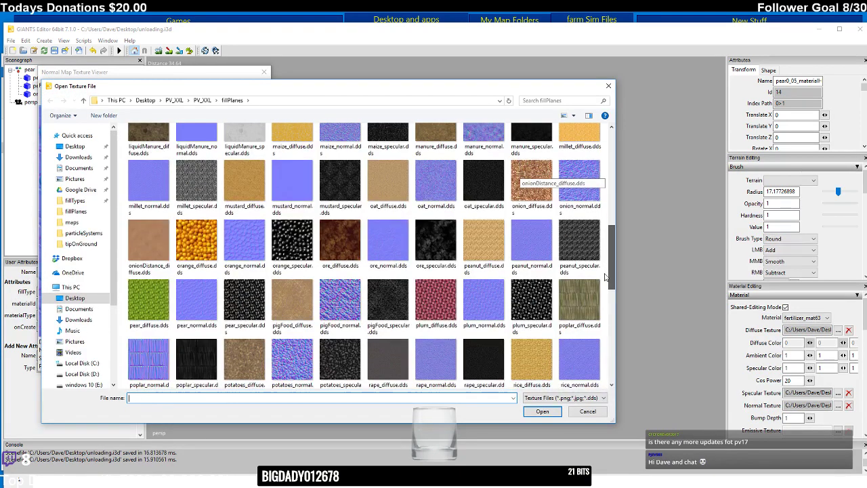
{"action": "double_click", "coordinate": [196, 298]}
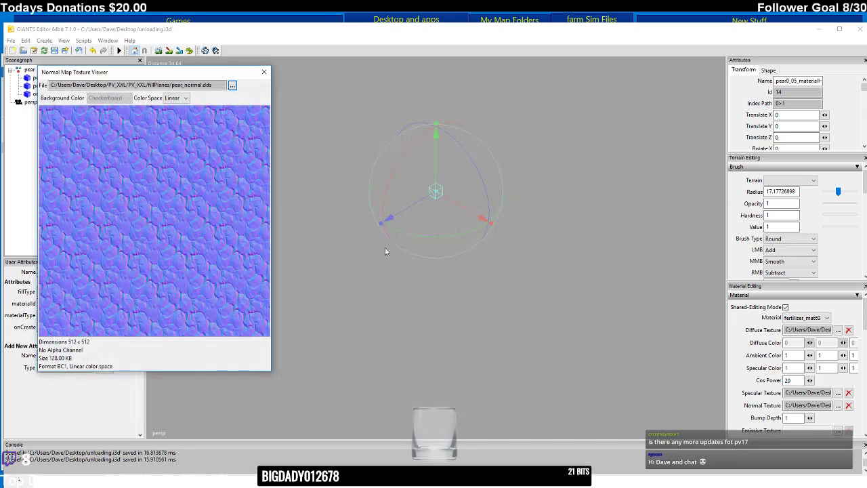
{"action": "left_click", "coordinate": [264, 72]}
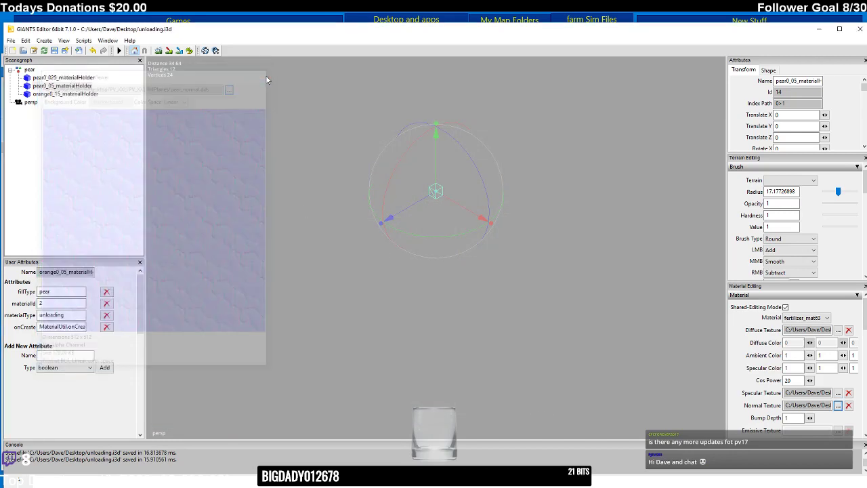
- Rename orange0_15_materialHolder as pear0_15_materialHolder and set its fillType to pear
{"action": "left_click", "coordinate": [78, 96]}
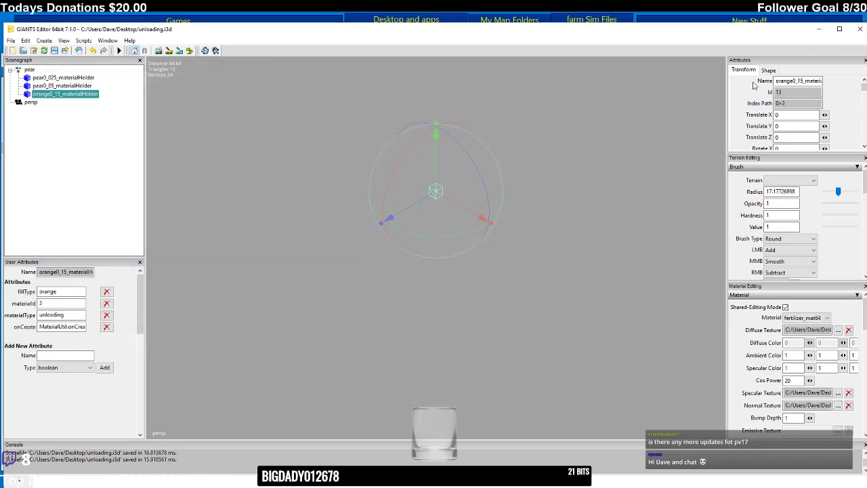
{"action": "left_click", "coordinate": [793, 81]}
{"action": "left_click_drag", "start_coordinate": [793, 81], "coordinate": [744, 82]}
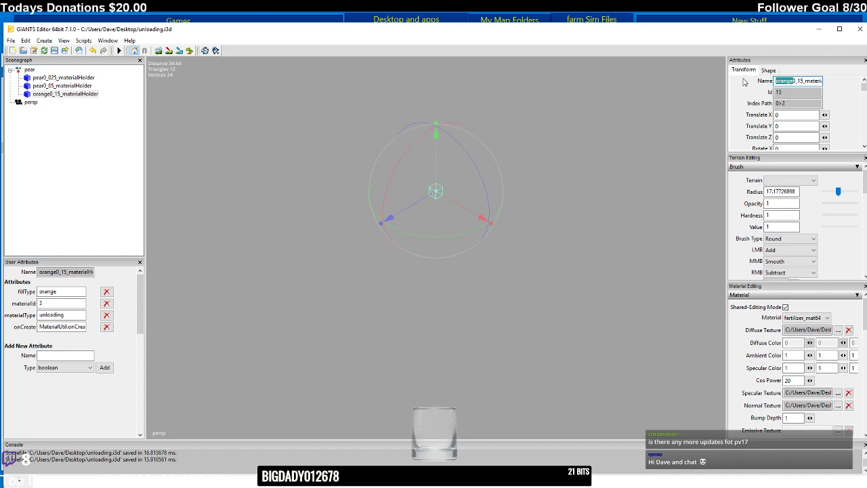
{"action": "type", "text": "pea"}
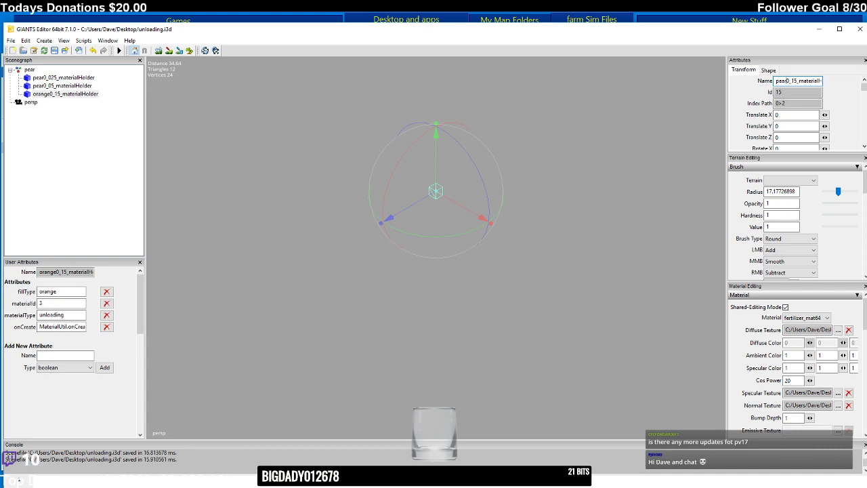
{"action": "key", "text": "Return"}
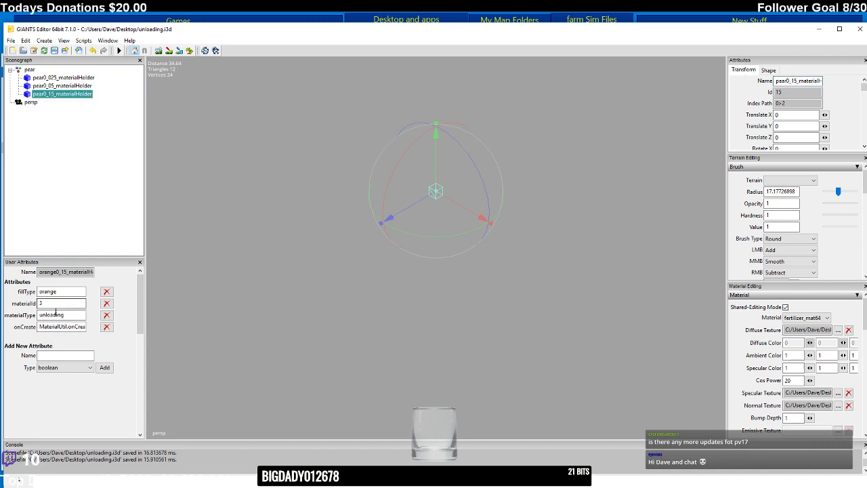
{"action": "double_click", "coordinate": [49, 292]}
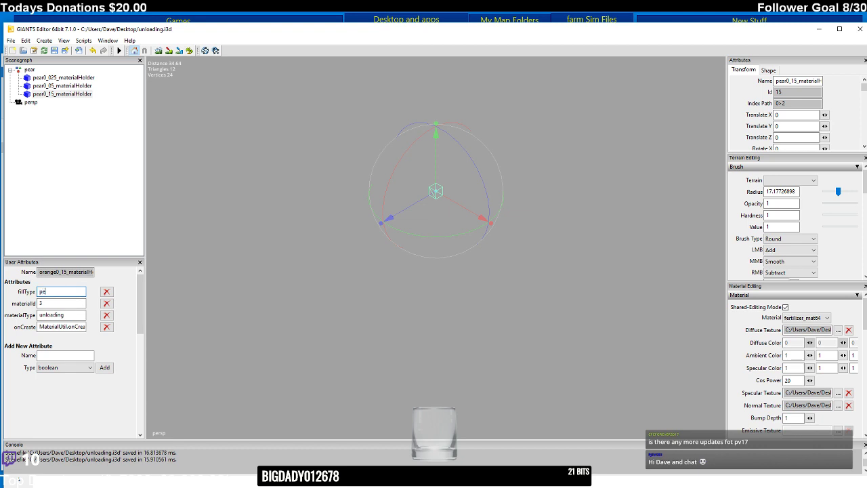
{"action": "left_click", "coordinate": [81, 302]}
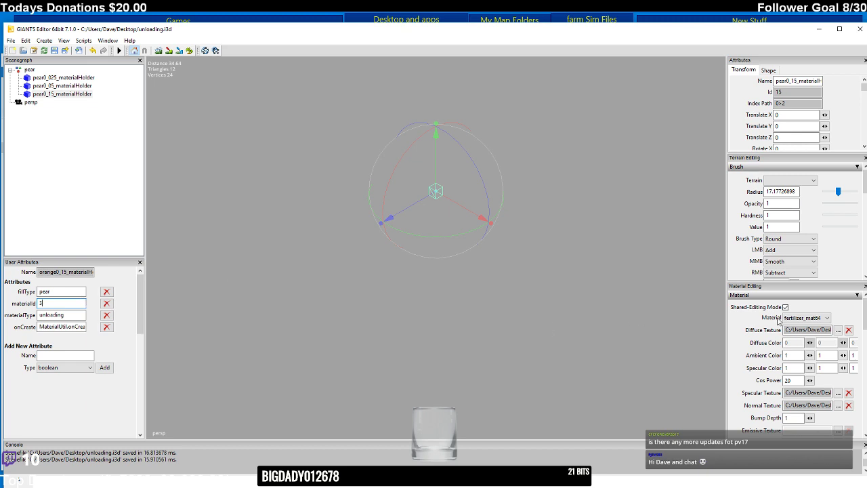
- Replace the diffuse texture of pear0_15_materialHolder with pear_diffuse.dds from the fillPlanes folder
{"action": "left_click", "coordinate": [813, 330]}
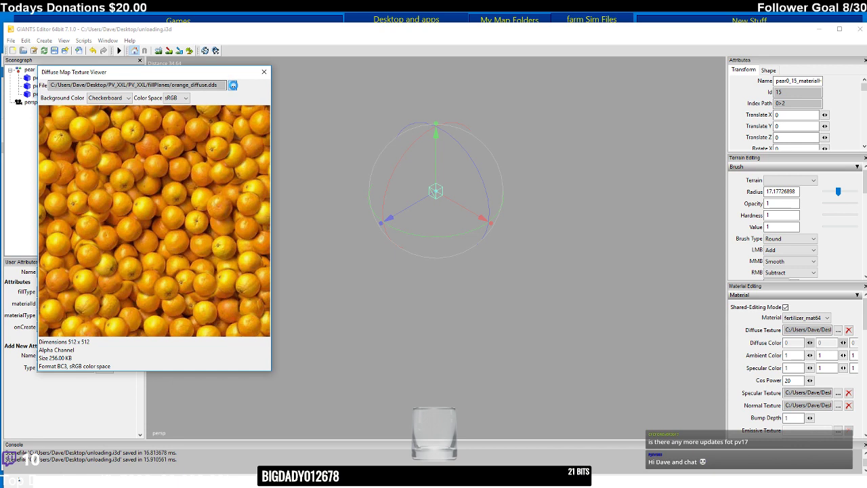
{"action": "left_click", "coordinate": [232, 85]}
{"action": "left_click_drag", "start_coordinate": [613, 170], "coordinate": [610, 256]}
{"action": "left_click", "coordinate": [149, 331]}
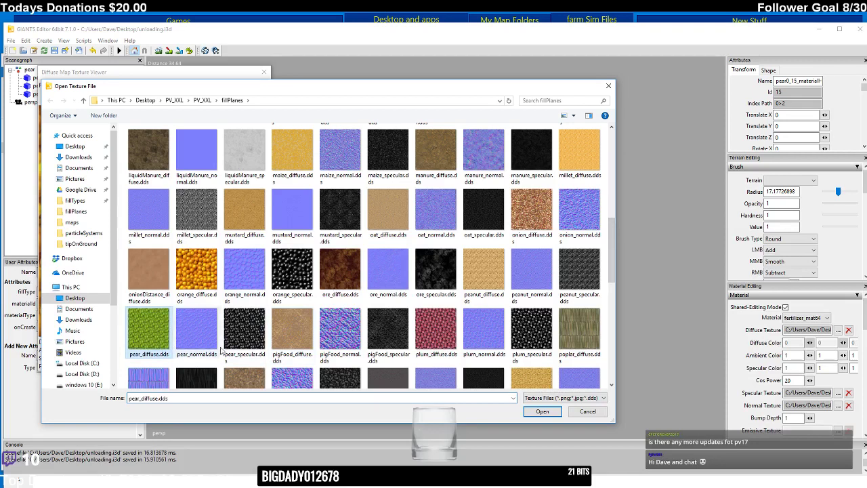
{"action": "left_click", "coordinate": [542, 411]}
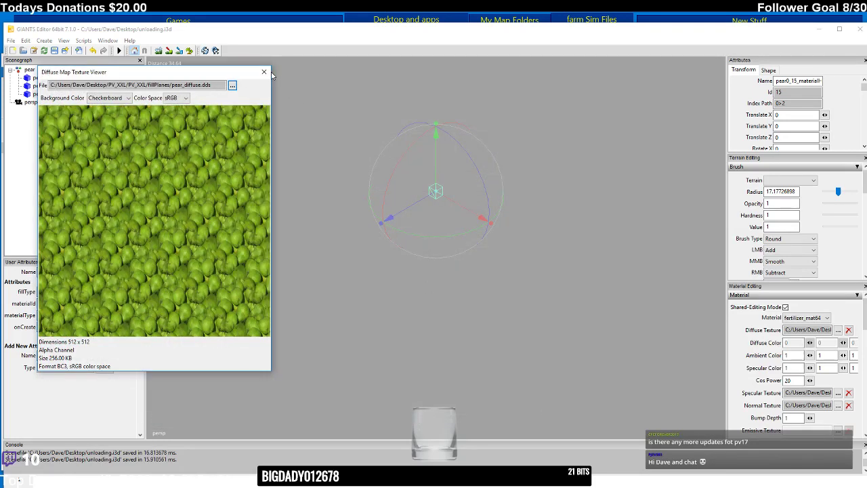
{"action": "left_click", "coordinate": [264, 71]}
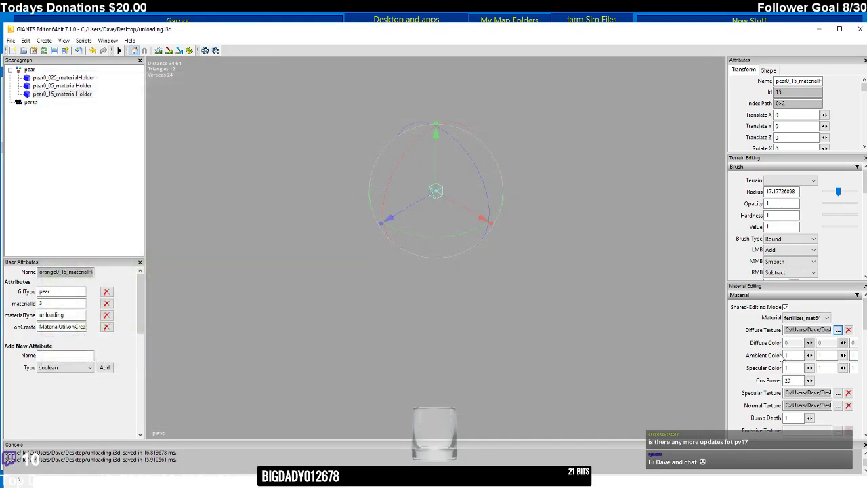
- Replace the specular texture of pear0_15_materialHolder with pear_specular.dds from the fillPlanes folder
{"action": "left_click", "coordinate": [837, 393]}
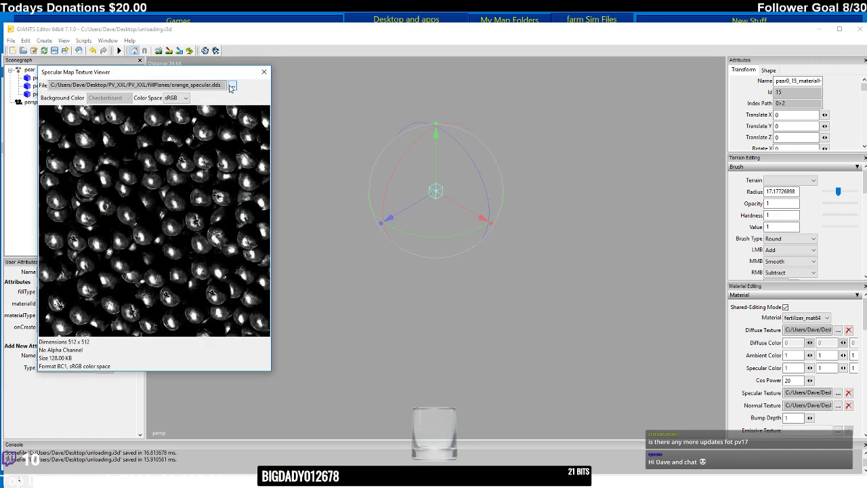
{"action": "left_click", "coordinate": [232, 87]}
{"action": "left_click_drag", "start_coordinate": [610, 203], "coordinate": [610, 288]}
{"action": "left_click", "coordinate": [245, 311]}
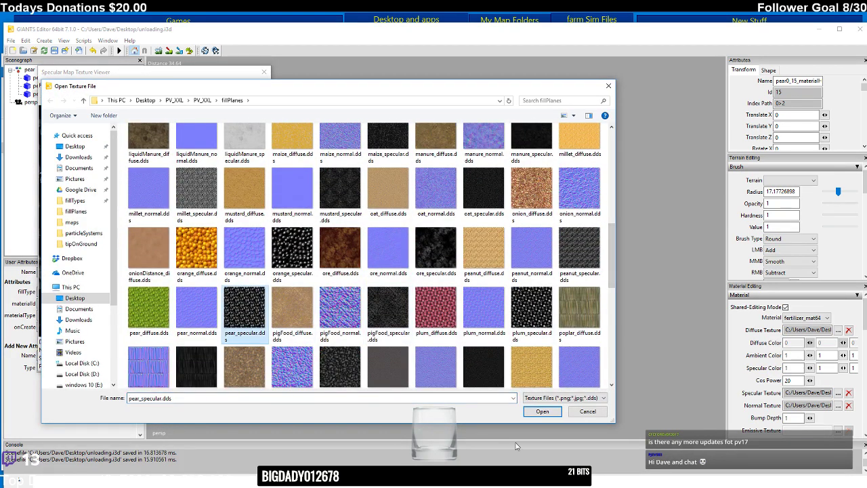
{"action": "left_click", "coordinate": [540, 414]}
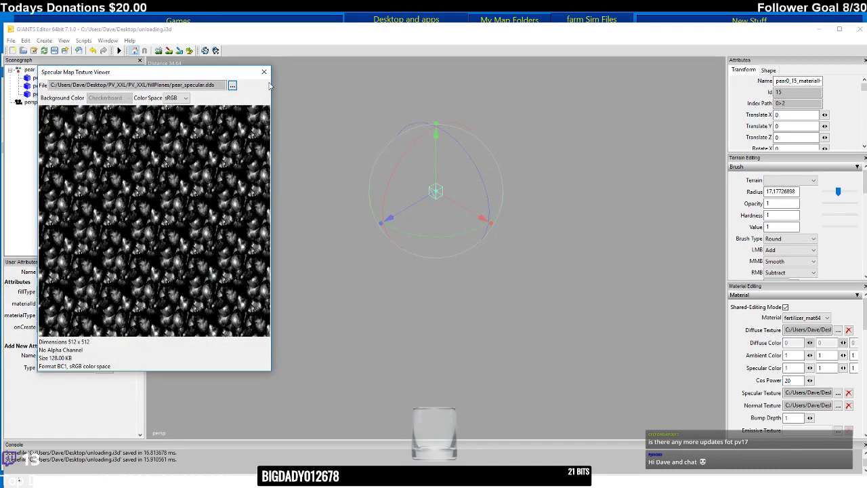
{"action": "left_click", "coordinate": [265, 72]}
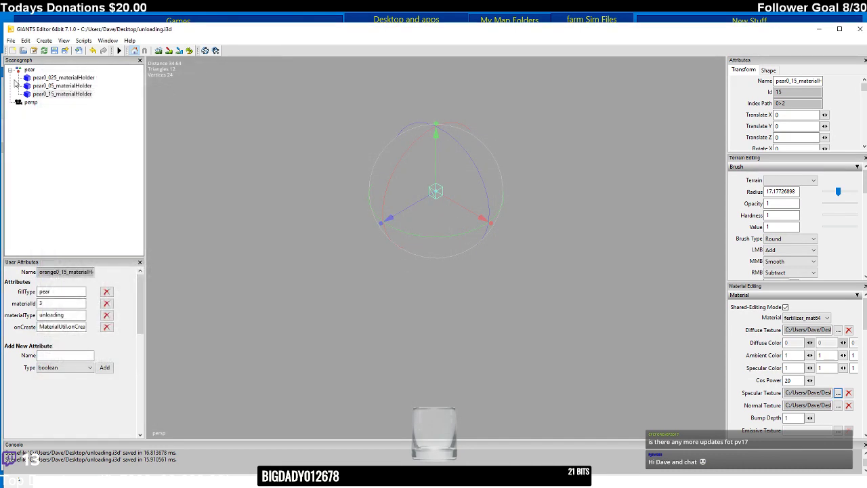
- Replace the normal texture of pear0_15_materialHolder with pear_normal.dds from the fillPlanes folder
{"action": "left_click", "coordinate": [838, 405]}
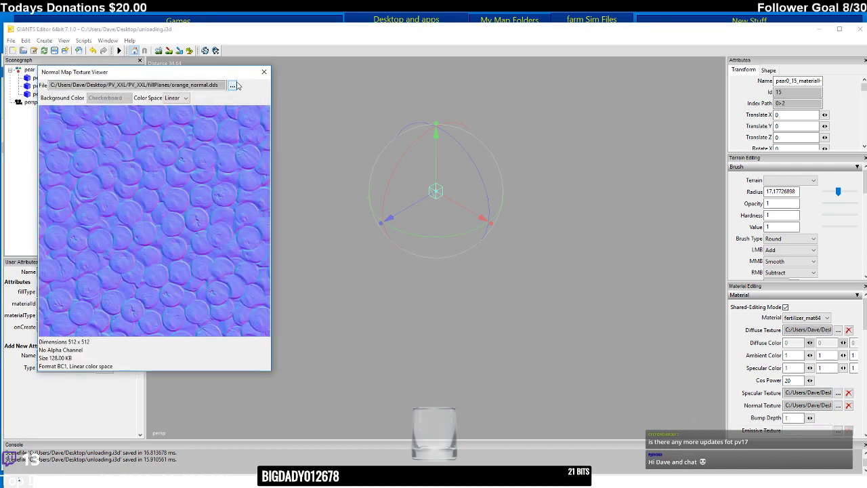
{"action": "left_click", "coordinate": [232, 86]}
{"action": "left_click_drag", "start_coordinate": [608, 166], "coordinate": [603, 280]}
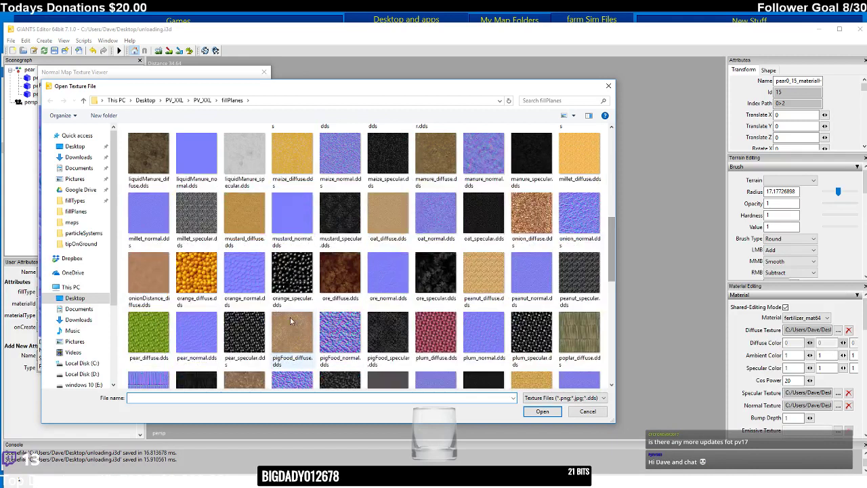
{"action": "left_click", "coordinate": [196, 333]}
{"action": "left_click", "coordinate": [542, 411]}
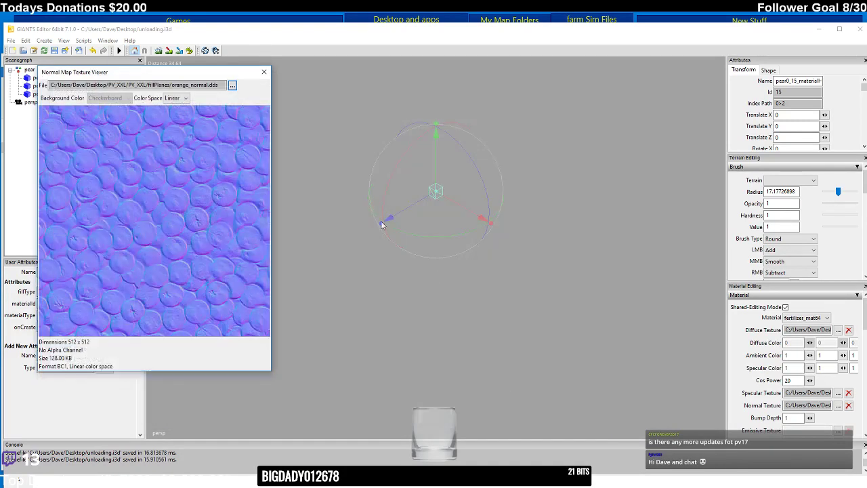
{"action": "left_click", "coordinate": [263, 71]}
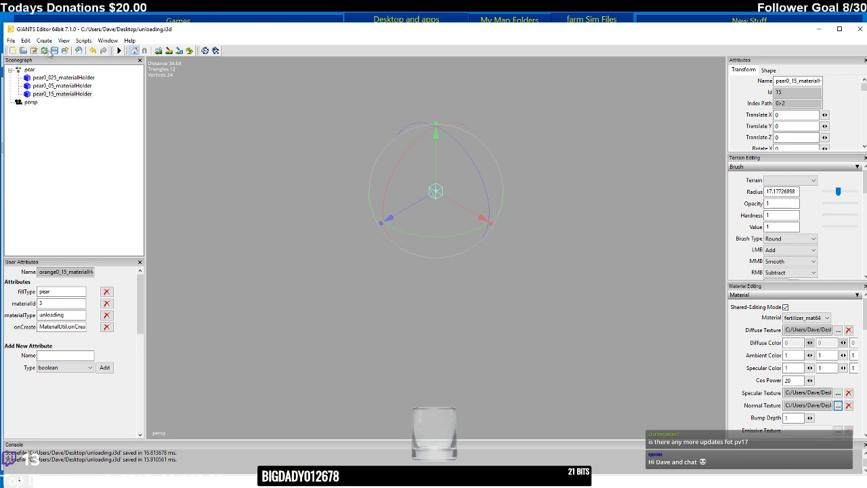
- Save unloading.i3d and import it from the Desktop into the open effect_materialHolder.i3d scene
{"action": "left_click", "coordinate": [55, 51]}
{"action": "mouse_move", "coordinate": [409, 461]}
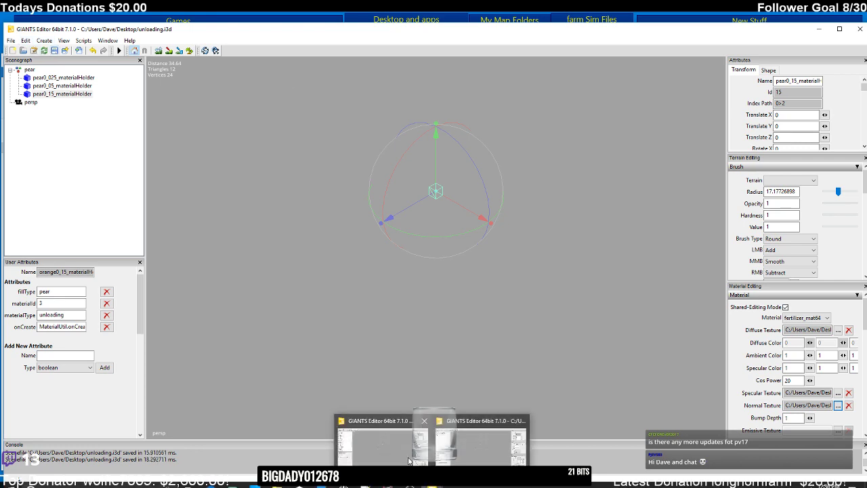
{"action": "left_click", "coordinate": [388, 422]}
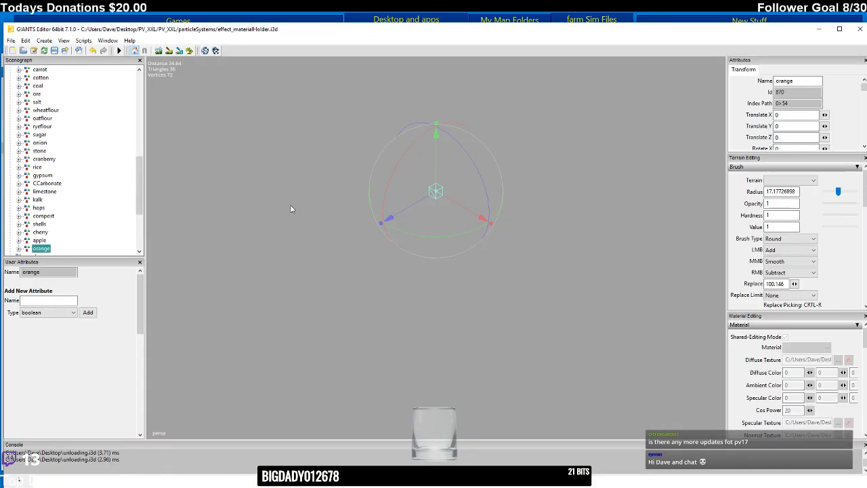
{"action": "left_click", "coordinate": [79, 51]}
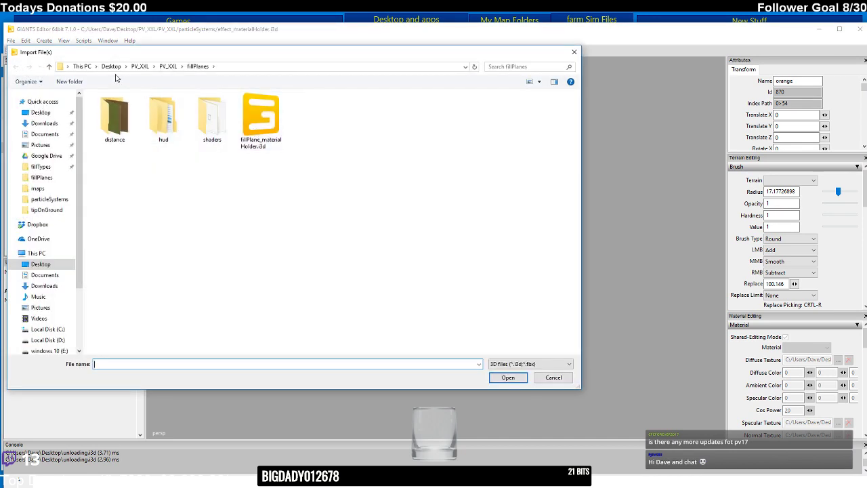
{"action": "left_click", "coordinate": [111, 66]}
{"action": "left_click_drag", "start_coordinate": [576, 164], "coordinate": [572, 306]}
{"action": "left_click", "coordinate": [118, 349]}
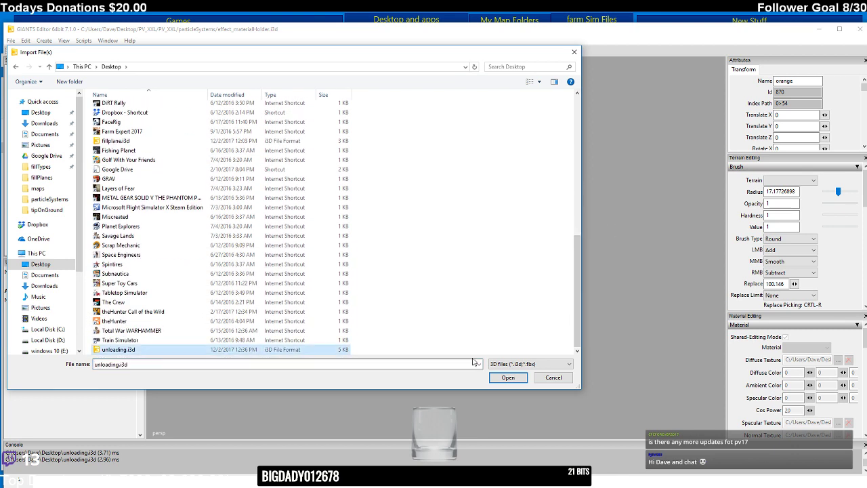
{"action": "left_click", "coordinate": [508, 377]}
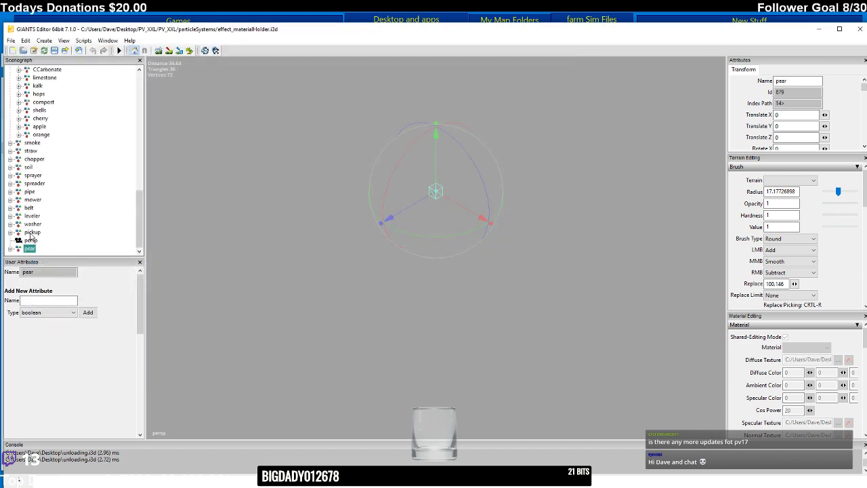
- Move the imported pear group into the unloading group by cutting and pasting it
{"action": "left_click", "coordinate": [26, 40]}
{"action": "left_click", "coordinate": [54, 93]}
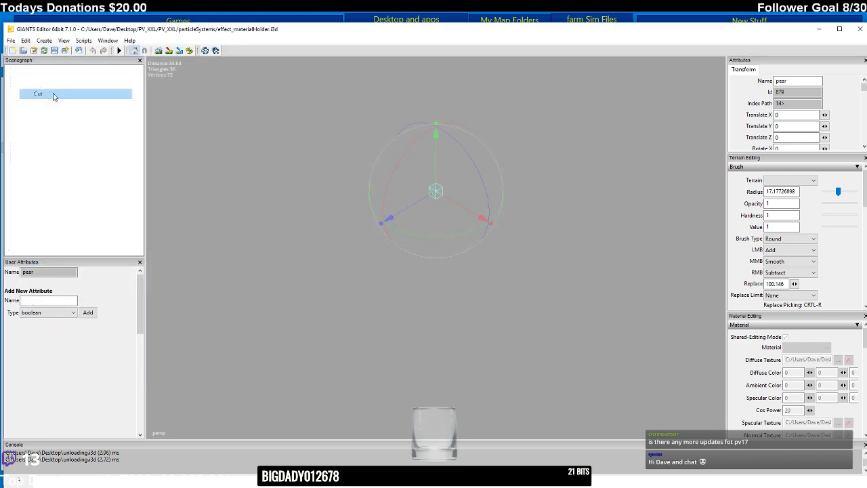
{"action": "left_click", "coordinate": [37, 70]}
{"action": "left_click", "coordinate": [26, 41]}
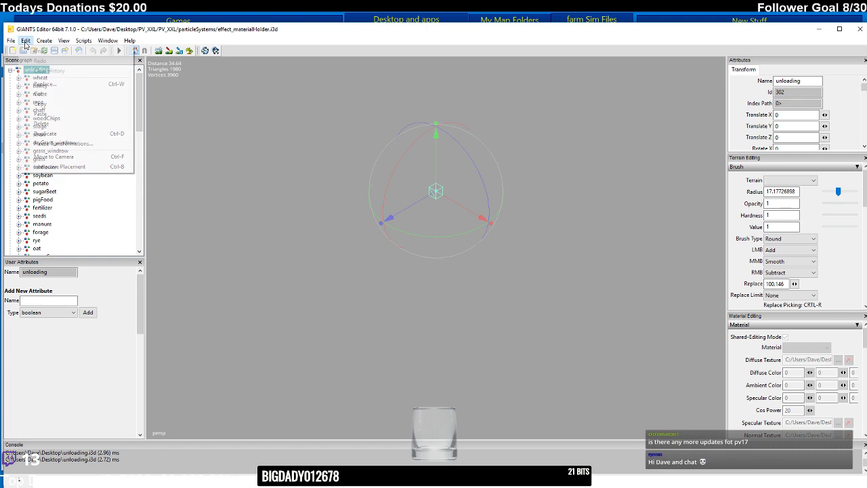
{"action": "left_click", "coordinate": [41, 122]}
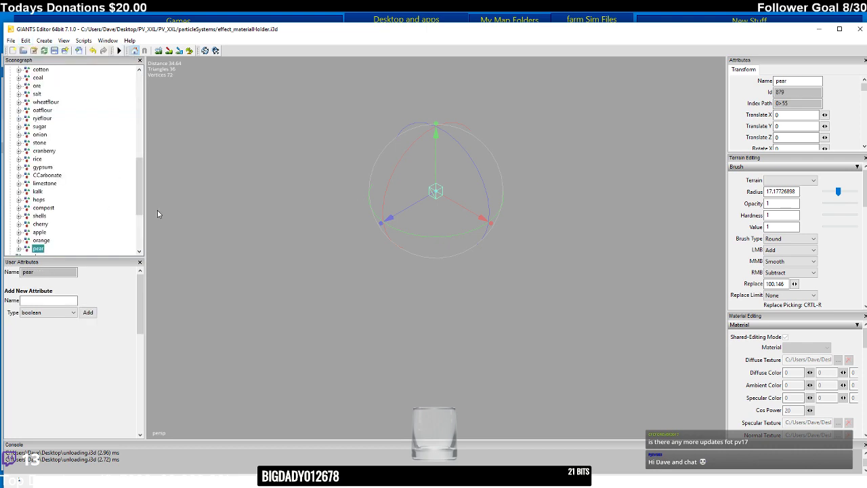
{"action": "scroll", "coordinate": [139, 189], "scroll_direction": "down", "scroll_amount": 4}
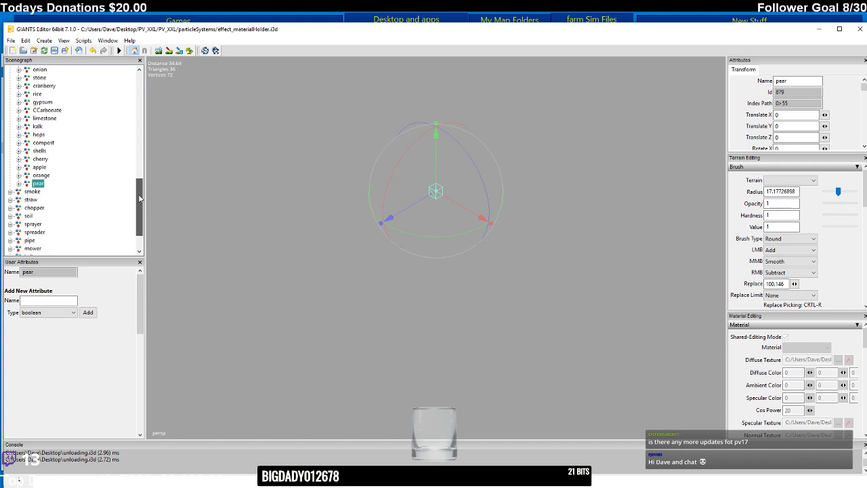
{"action": "left_click", "coordinate": [11, 167]}
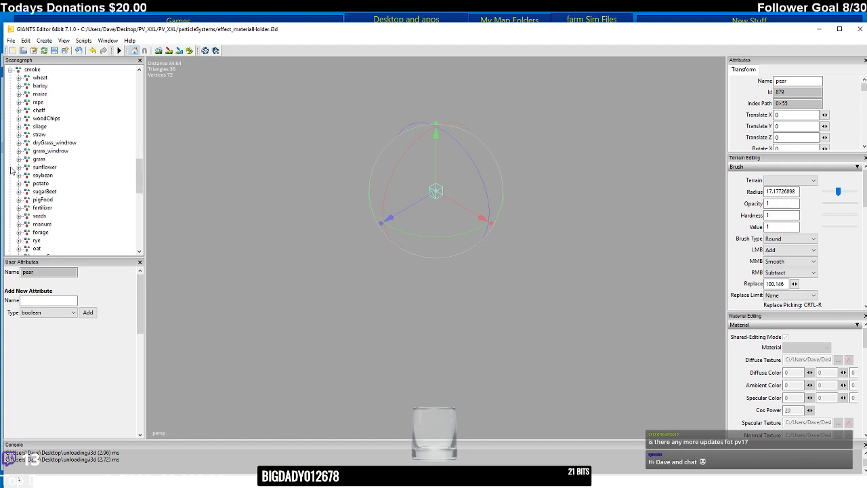
{"action": "left_click", "coordinate": [12, 71]}
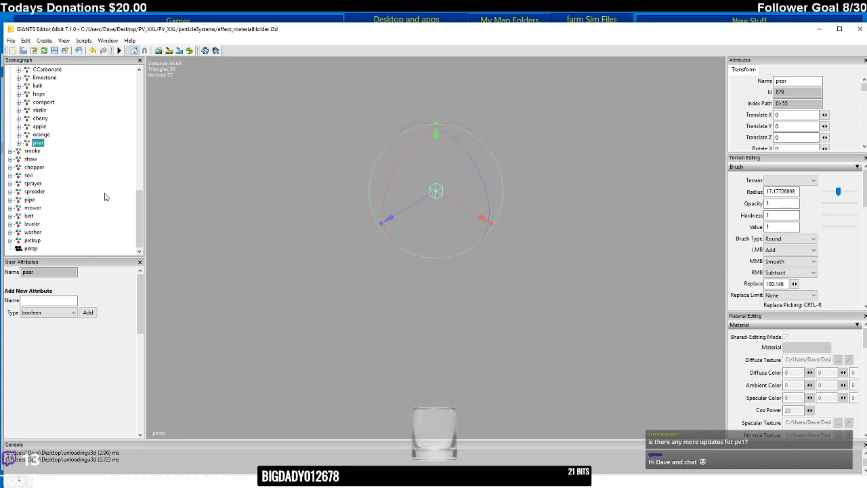
{"action": "left_click_drag", "start_coordinate": [138, 215], "coordinate": [155, 121]}
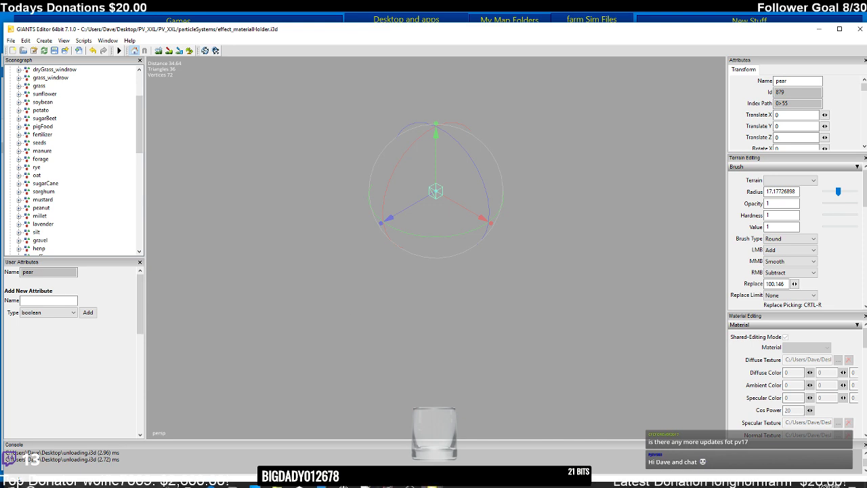
- Switch to the unloading.i3d editor window and rename the pear parent group as plum
{"action": "left_click", "coordinate": [423, 483]}
{"action": "left_click", "coordinate": [478, 444]}
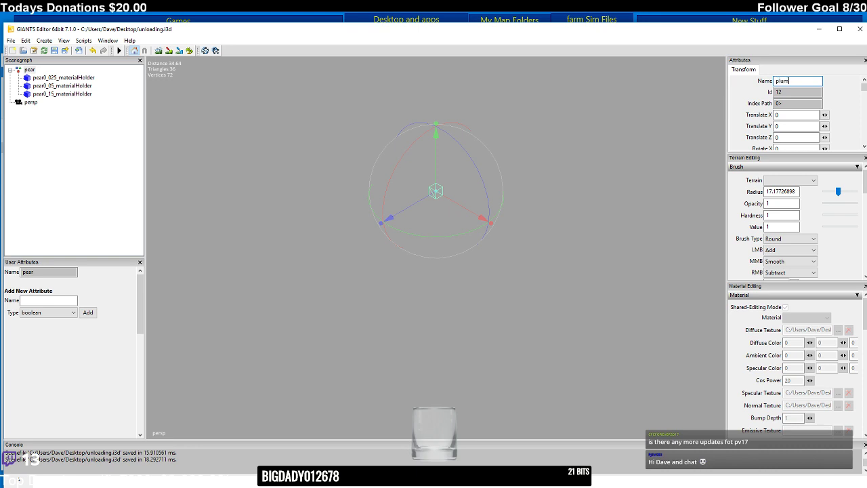
{"action": "key", "text": "Return"}
- Rename pear0_025_materialHolder as plum0_025_materialHolder and set its fillType to plum
{"action": "left_click", "coordinate": [63, 77]}
{"action": "left_click_drag", "start_coordinate": [785, 81], "coordinate": [747, 82]}
{"action": "type", "text": "p"}
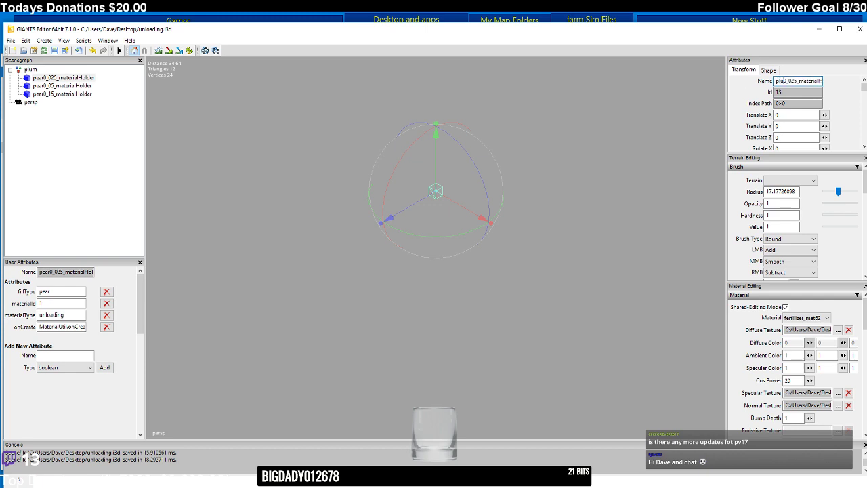
{"action": "key", "text": "Return"}
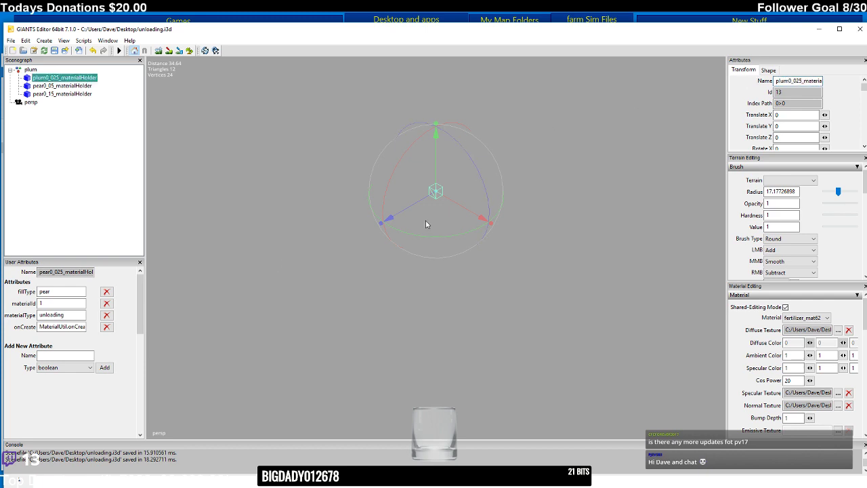
{"action": "left_click_drag", "start_coordinate": [53, 291], "coordinate": [5, 291]}
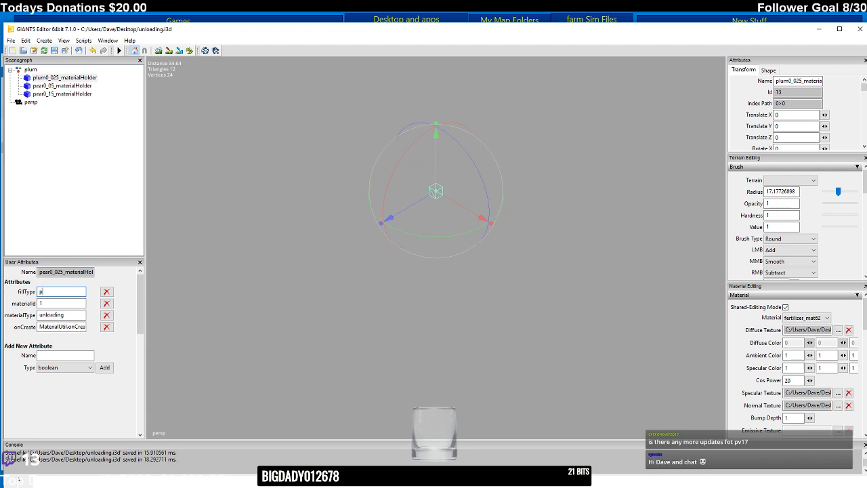
{"action": "left_click", "coordinate": [44, 304]}
- Replace the diffuse texture of plum0_025_materialHolder with plum_diffuse.dds from the fillPlanes folder
{"action": "double_click", "coordinate": [793, 329]}
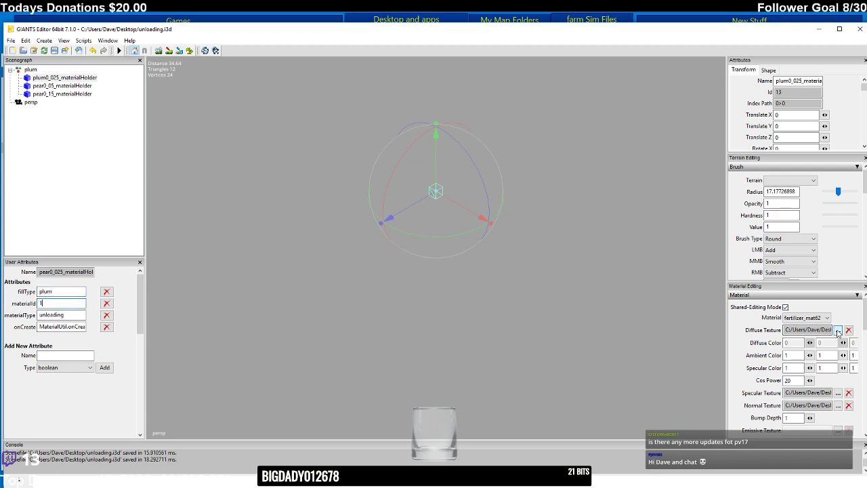
{"action": "left_click", "coordinate": [232, 86]}
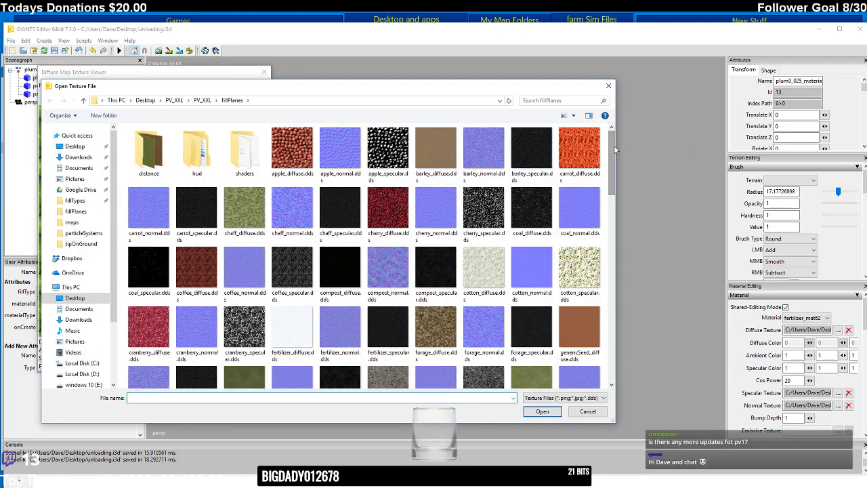
{"action": "left_click_drag", "start_coordinate": [611, 143], "coordinate": [608, 183]}
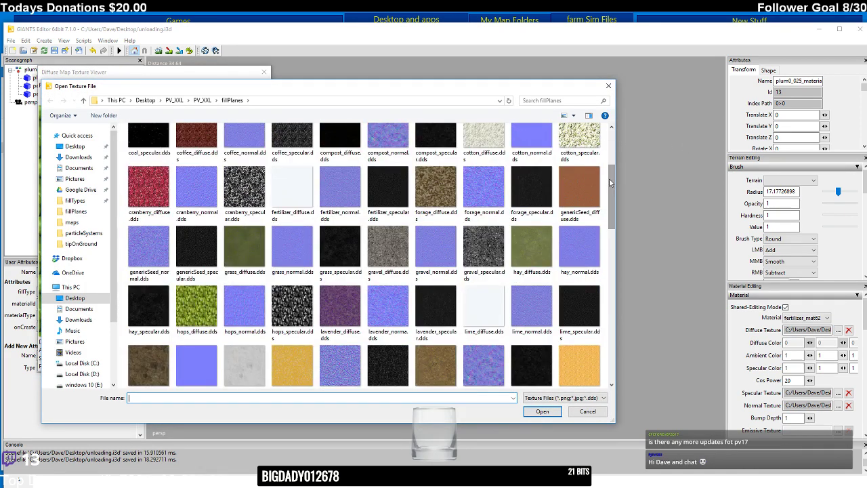
{"action": "scroll", "coordinate": [436, 311], "scroll_direction": "down", "scroll_amount": 5}
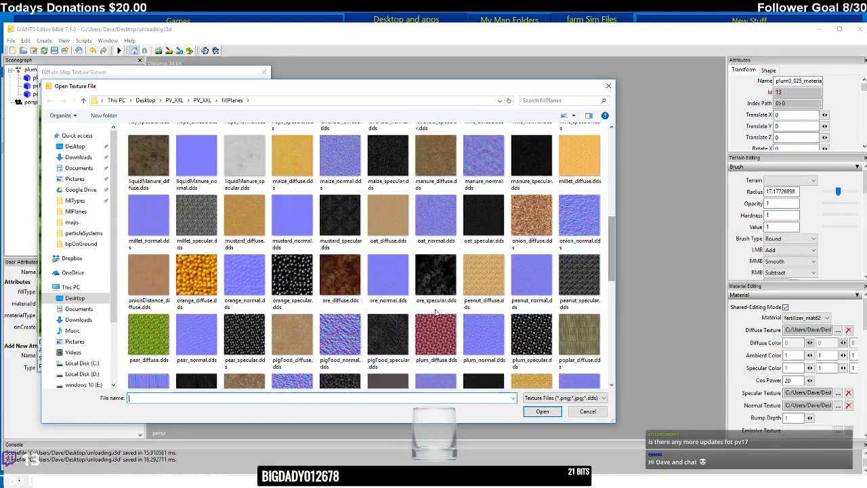
{"action": "left_click", "coordinate": [436, 333]}
{"action": "left_click", "coordinate": [541, 411]}
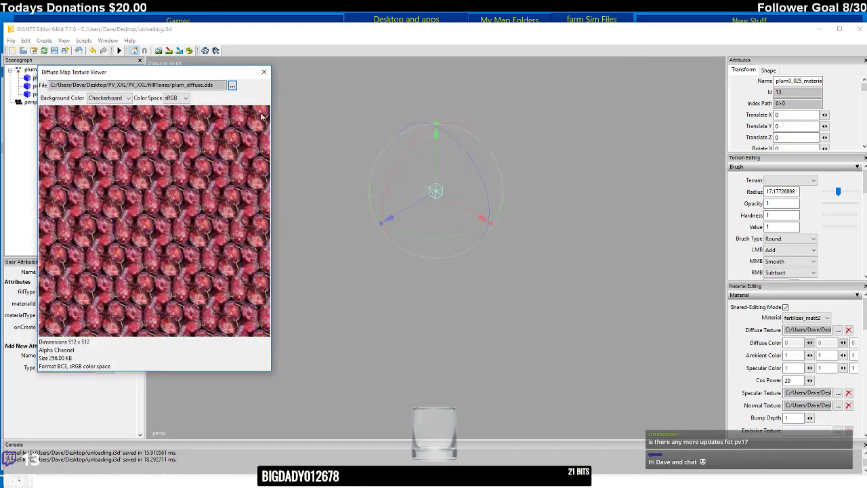
{"action": "left_click", "coordinate": [264, 72]}
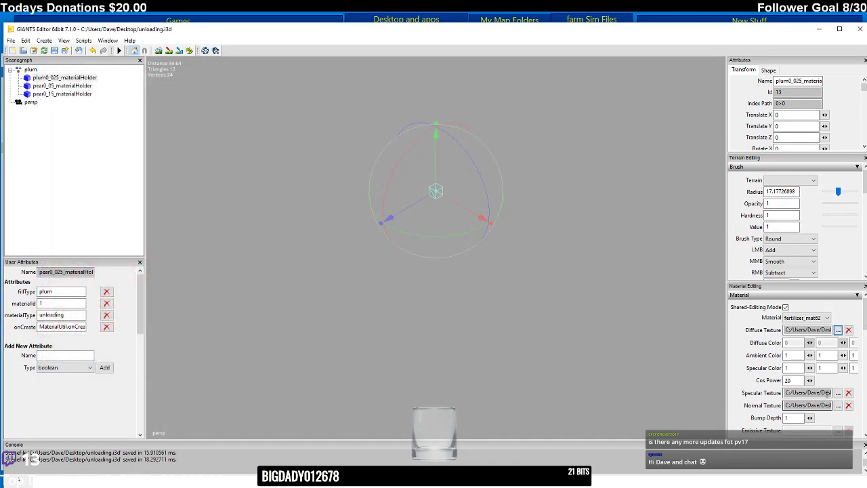
- Replace the specular texture of plum0_025_materialHolder with plum_specular.dds from the fillPlanes folder
{"action": "left_click", "coordinate": [838, 393]}
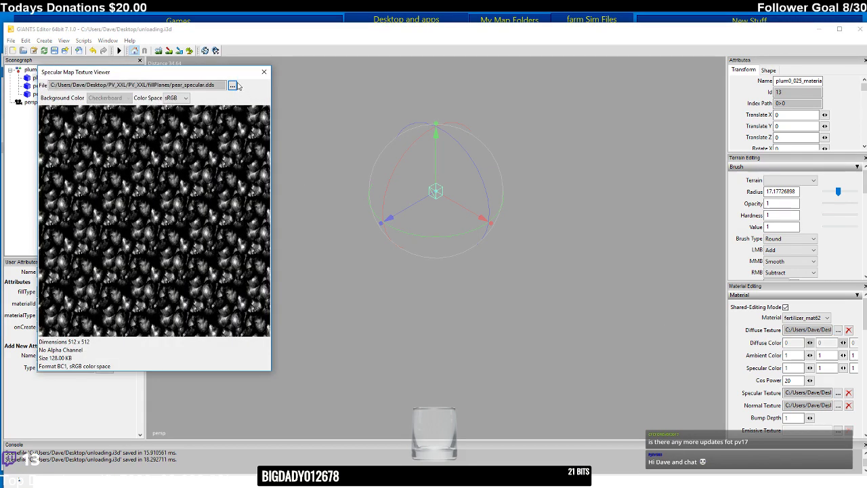
{"action": "left_click", "coordinate": [232, 86]}
{"action": "scroll", "coordinate": [609, 221], "scroll_direction": "down", "scroll_amount": 1}
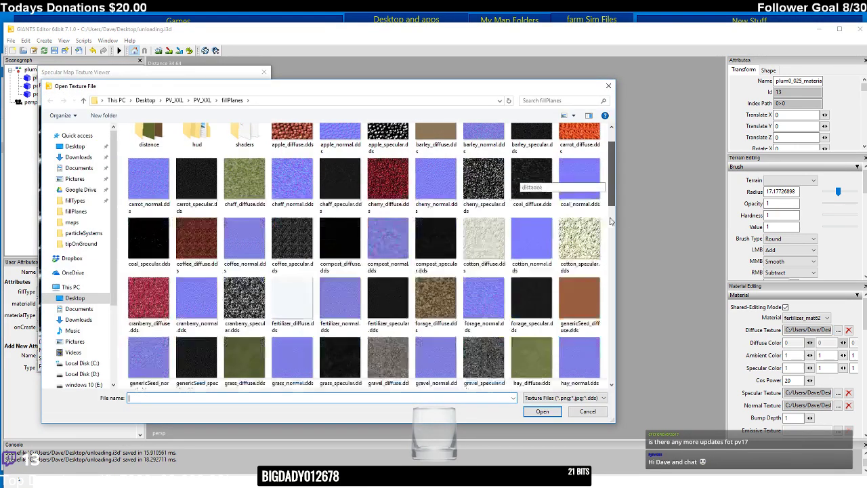
{"action": "scroll", "coordinate": [609, 221], "scroll_direction": "down", "scroll_amount": 10}
{"action": "left_click", "coordinate": [532, 318]}
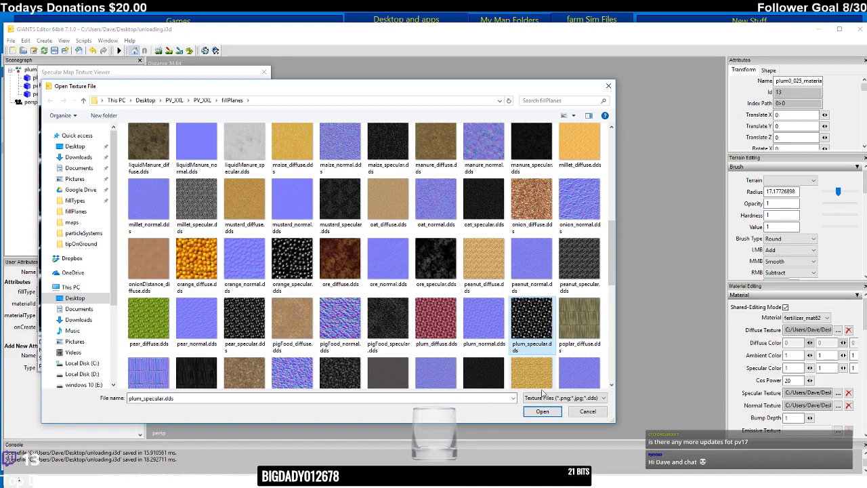
{"action": "left_click", "coordinate": [541, 411]}
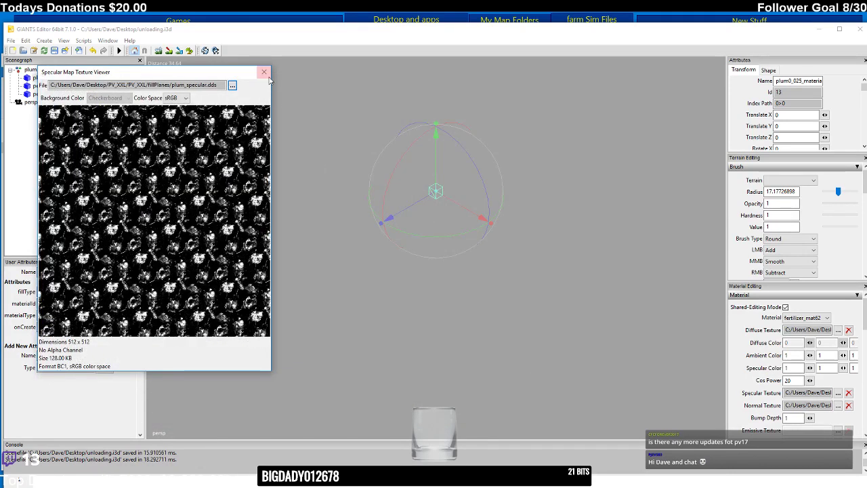
{"action": "left_click", "coordinate": [264, 72]}
- Replace the normal texture of plum0_025_materialHolder with plum_normal.dds from the fillPlanes folder
{"action": "left_click", "coordinate": [838, 405]}
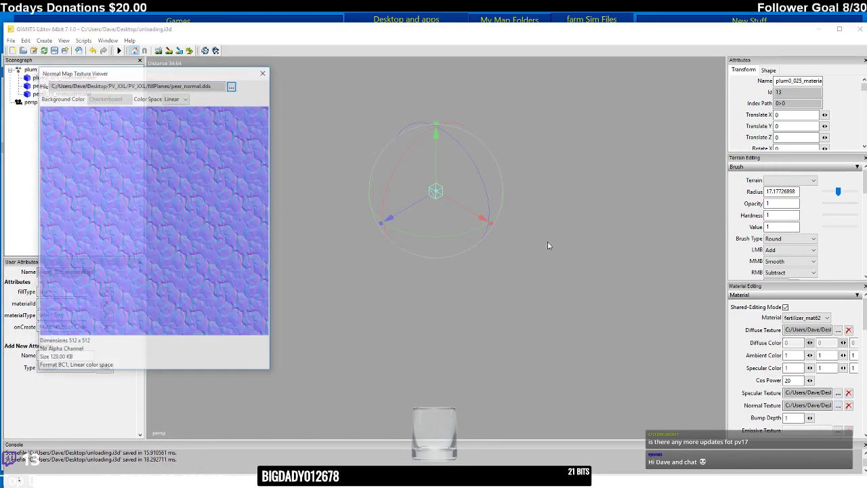
{"action": "left_click", "coordinate": [233, 89]}
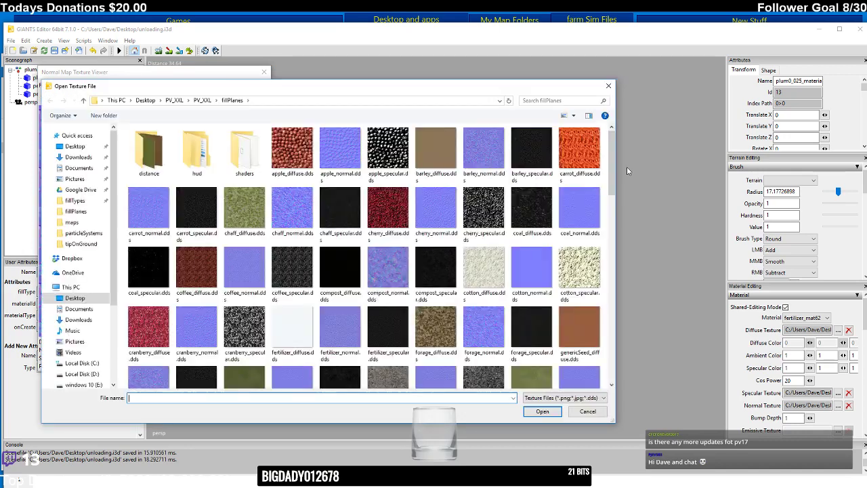
{"action": "left_click_drag", "start_coordinate": [612, 163], "coordinate": [611, 252]}
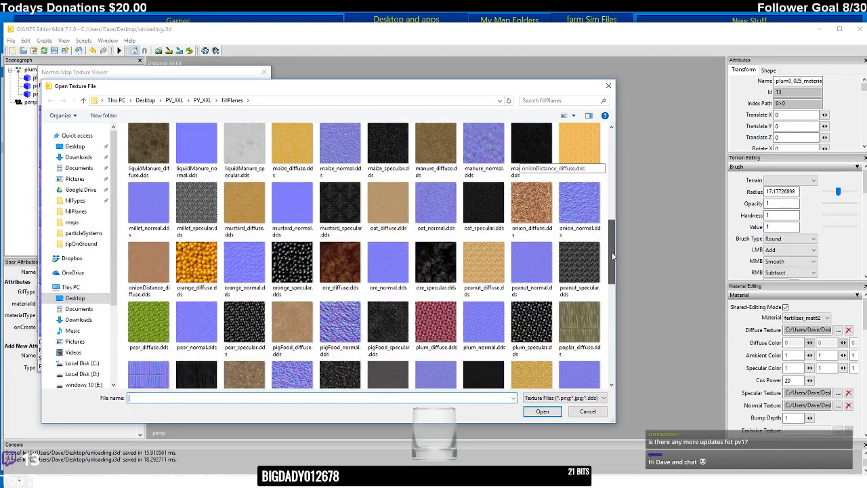
{"action": "left_click", "coordinate": [482, 323]}
{"action": "left_click", "coordinate": [542, 411]}
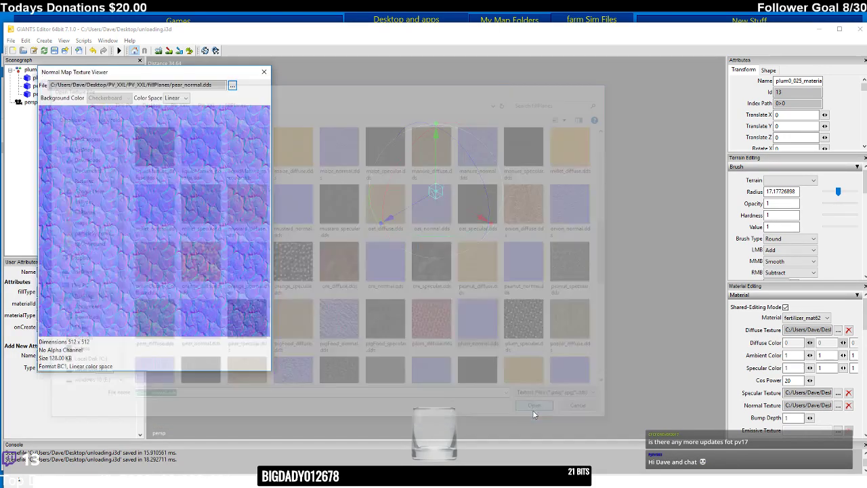
{"action": "left_click", "coordinate": [263, 72]}
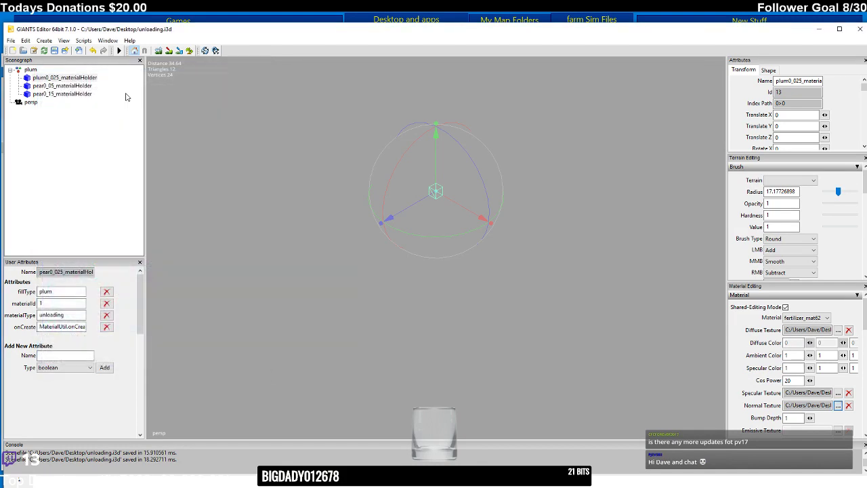
- Rename pear0_05_materialHolder as plum0_05_materialHolder and set its fillType to plum
{"action": "left_click", "coordinate": [64, 86]}
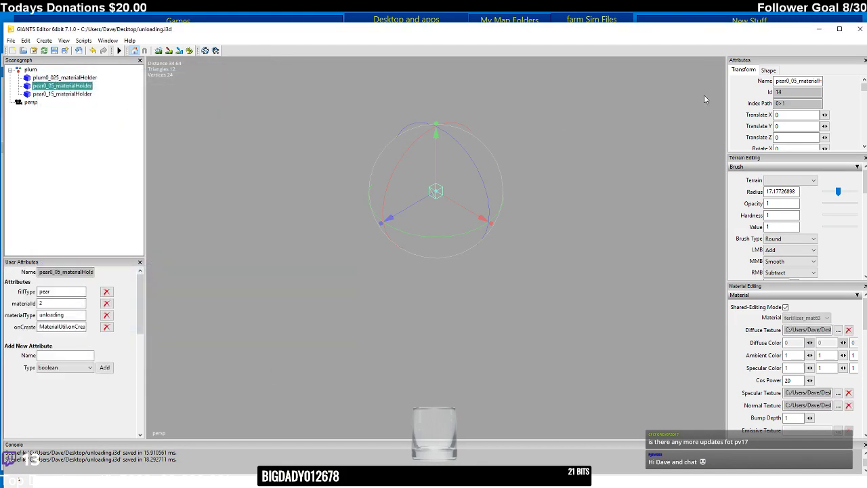
{"action": "left_click", "coordinate": [787, 81]}
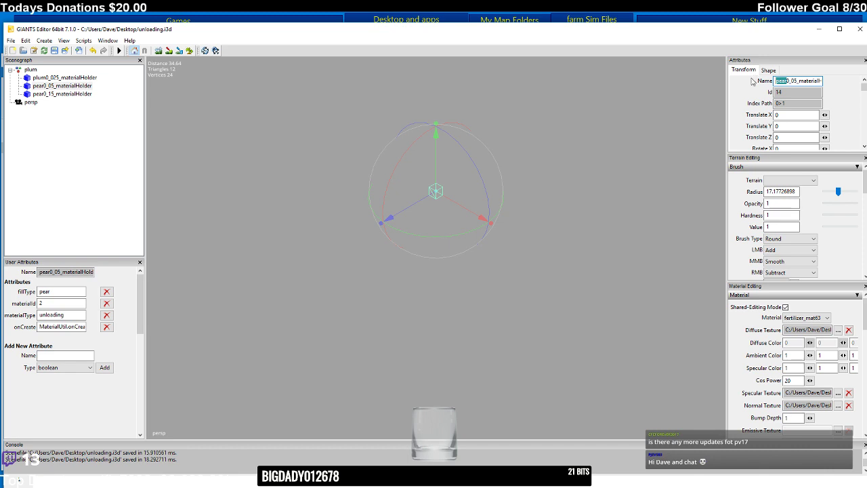
{"action": "type", "text": "p"}
{"action": "key", "text": "Return"}
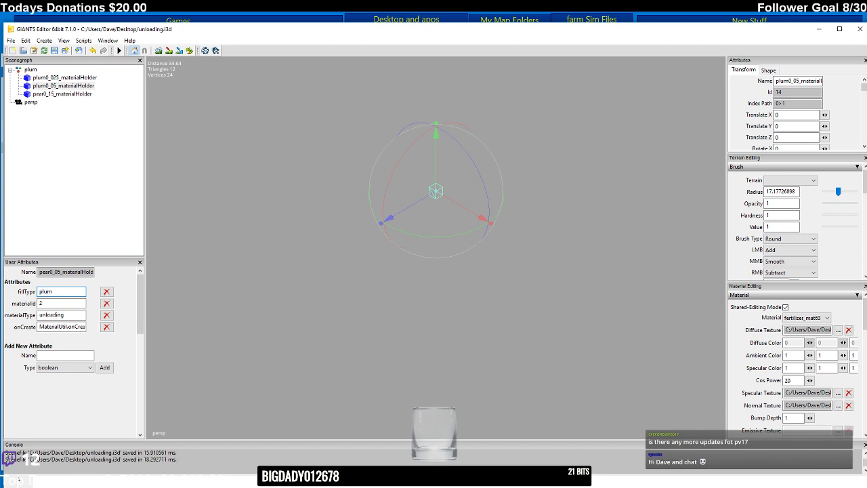
{"action": "key", "text": "Tab"}
- Replace the diffuse texture of plum0_05_materialHolder with plum_diffuse.dds from the fillPlanes folder
{"action": "double_click", "coordinate": [813, 329]}
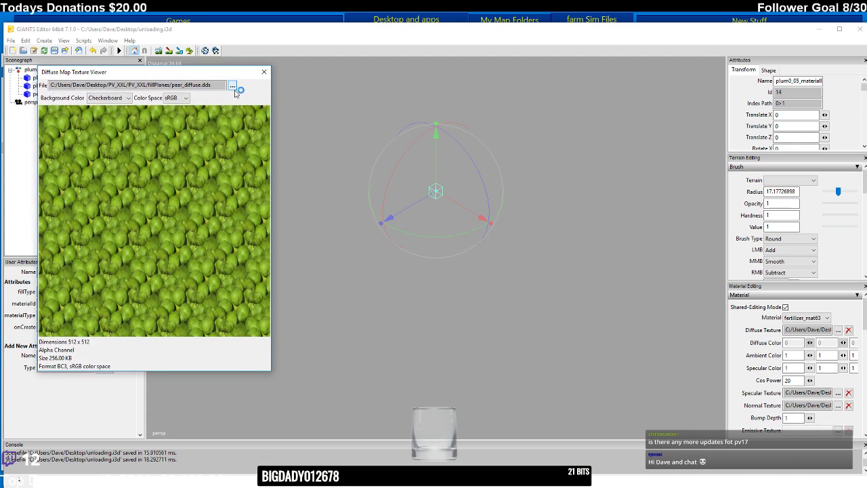
{"action": "left_click", "coordinate": [231, 86]}
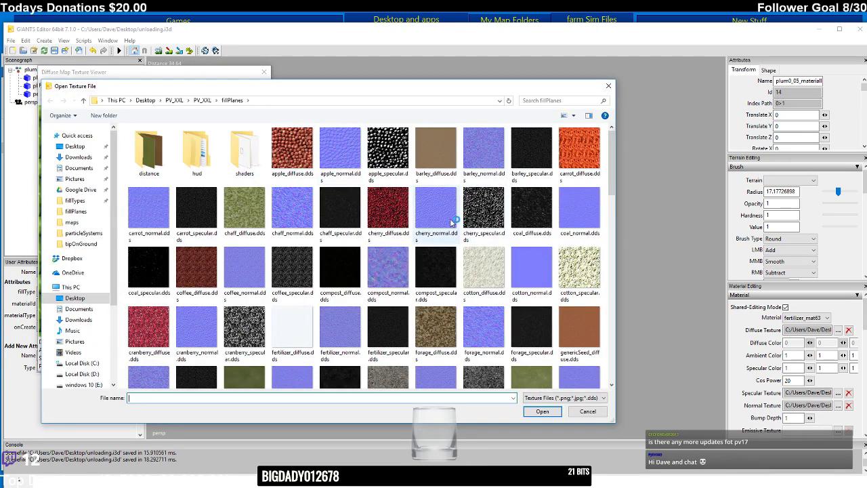
{"action": "left_click_drag", "start_coordinate": [615, 175], "coordinate": [609, 270]}
{"action": "left_click", "coordinate": [436, 311]}
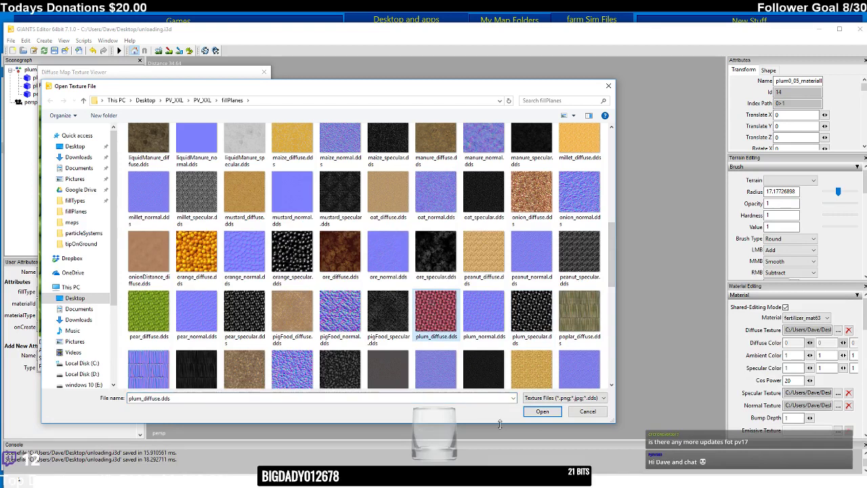
{"action": "left_click", "coordinate": [538, 412]}
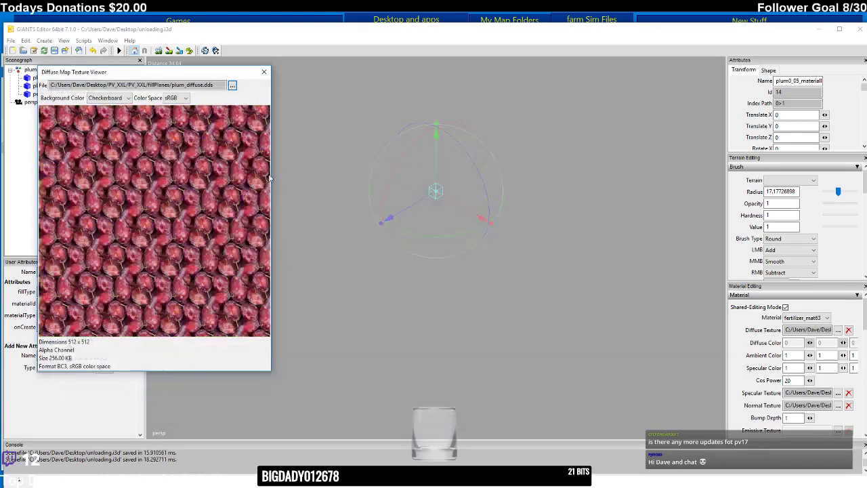
{"action": "left_click", "coordinate": [264, 74]}
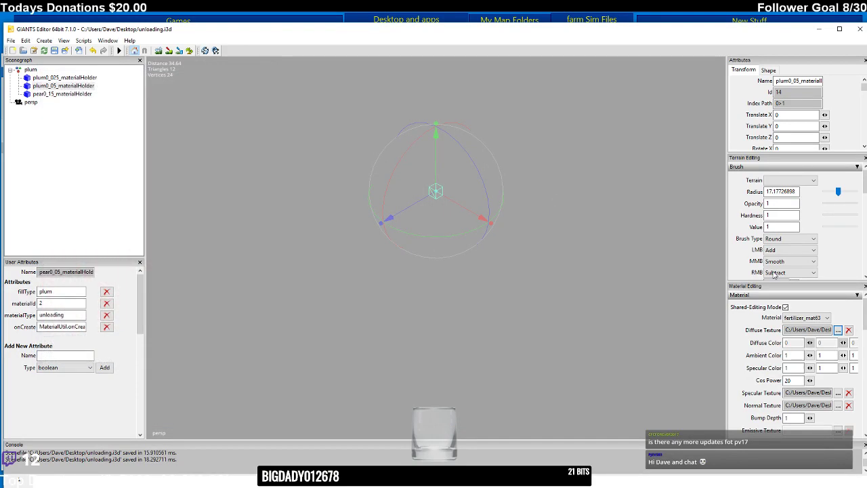
- Replace the specular texture of plum0_05_materialHolder with plum_specular.dds from the fillPlanes folder
{"action": "left_click", "coordinate": [838, 393]}
{"action": "left_click", "coordinate": [232, 86]}
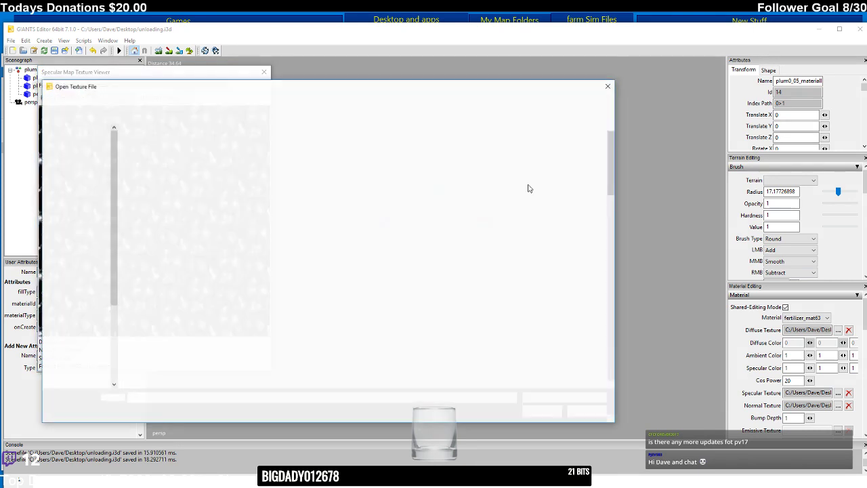
{"action": "left_click_drag", "start_coordinate": [610, 180], "coordinate": [611, 278]}
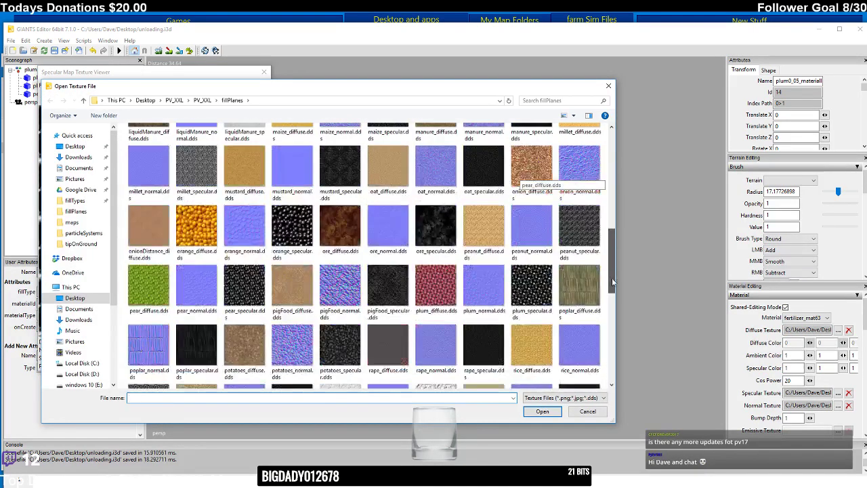
{"action": "left_click", "coordinate": [545, 306]}
{"action": "left_click", "coordinate": [542, 411]}
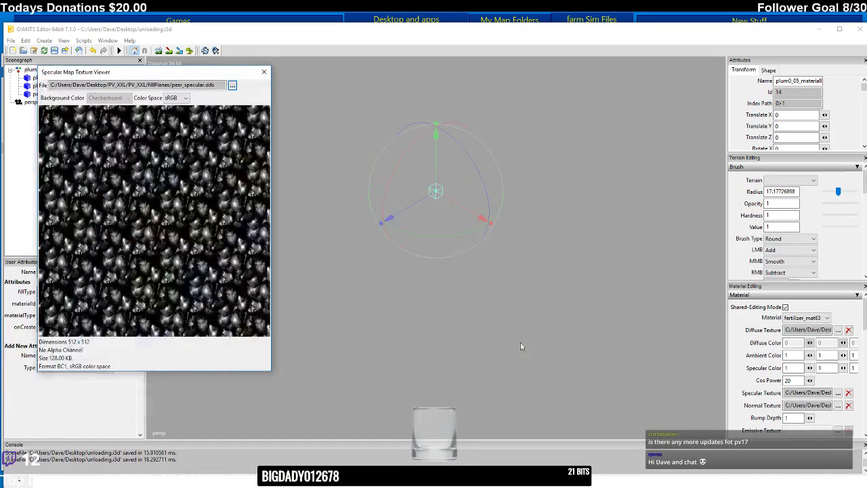
{"action": "left_click", "coordinate": [265, 72]}
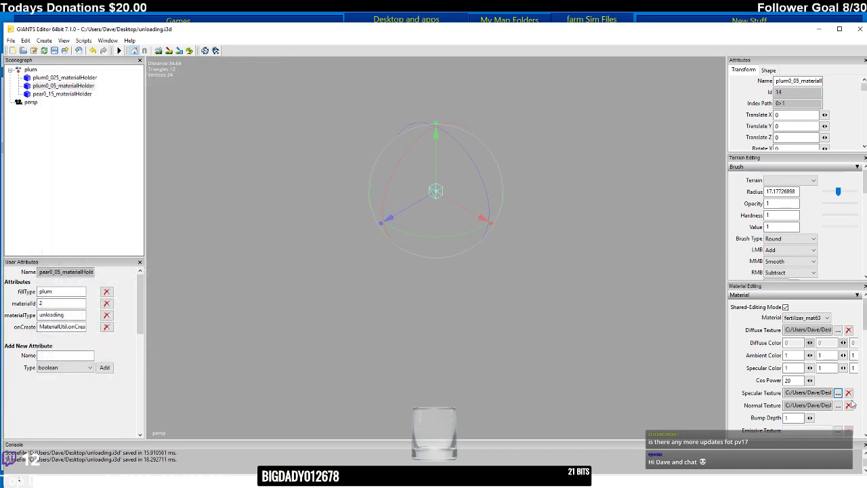
- Replace the normal texture of plum0_05_materialHolder with plum_normal.dds from the fillPlanes folder
{"action": "left_click", "coordinate": [837, 404]}
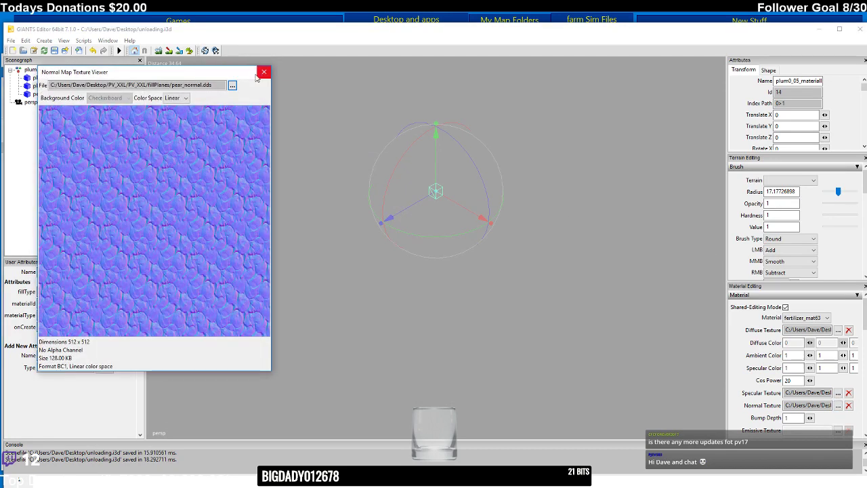
{"action": "left_click", "coordinate": [233, 85]}
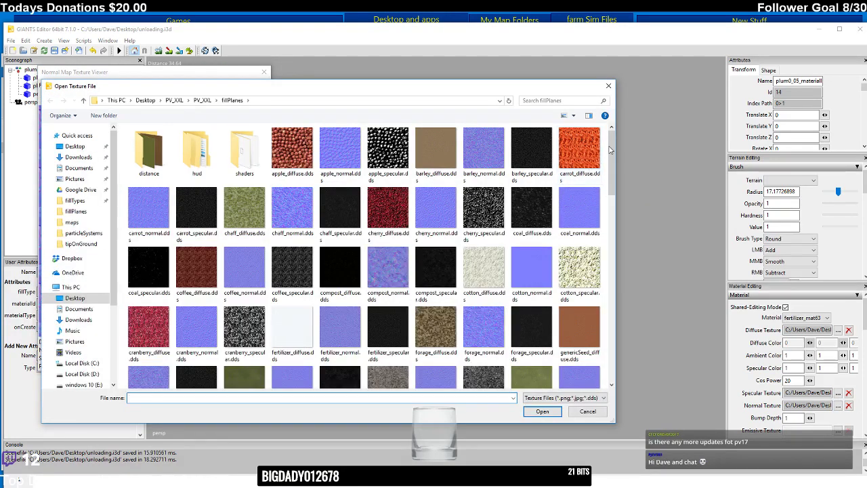
{"action": "scroll", "coordinate": [535, 156], "scroll_direction": "down", "scroll_amount": 10}
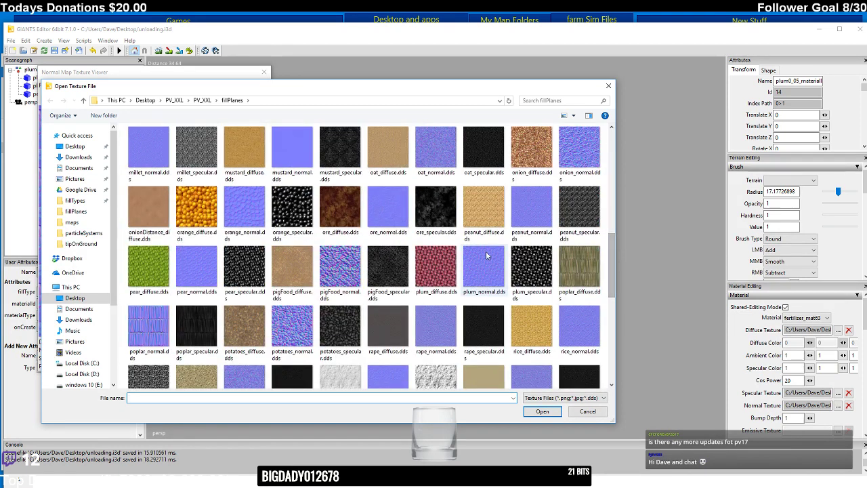
{"action": "left_click", "coordinate": [484, 267]}
{"action": "left_click", "coordinate": [542, 411]}
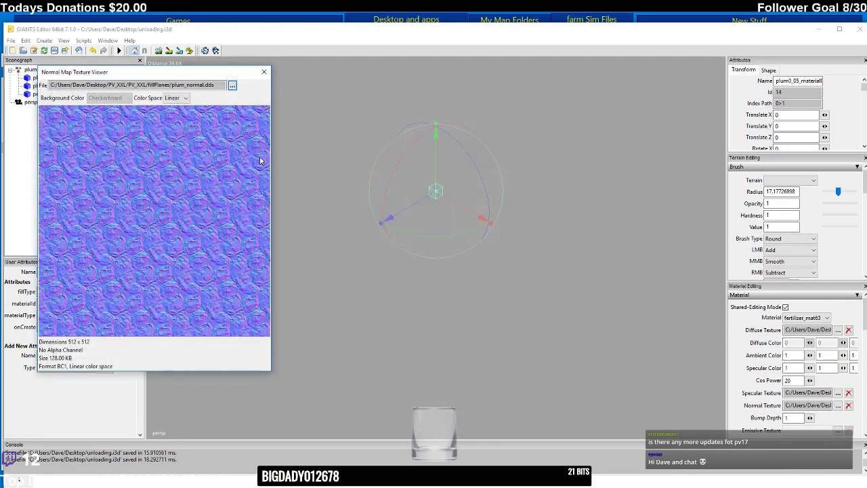
{"action": "left_click", "coordinate": [264, 73]}
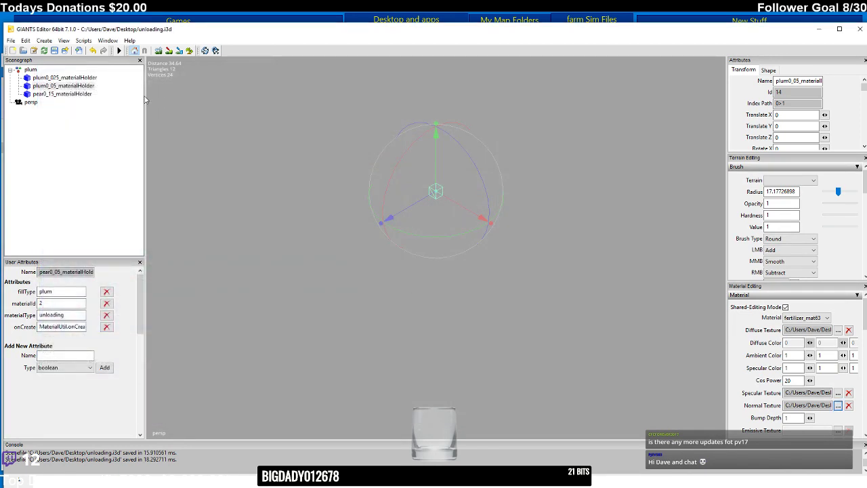
- Rename pear0_15_materialHolder as plum0_15_materialHolder
{"action": "left_click", "coordinate": [57, 94]}
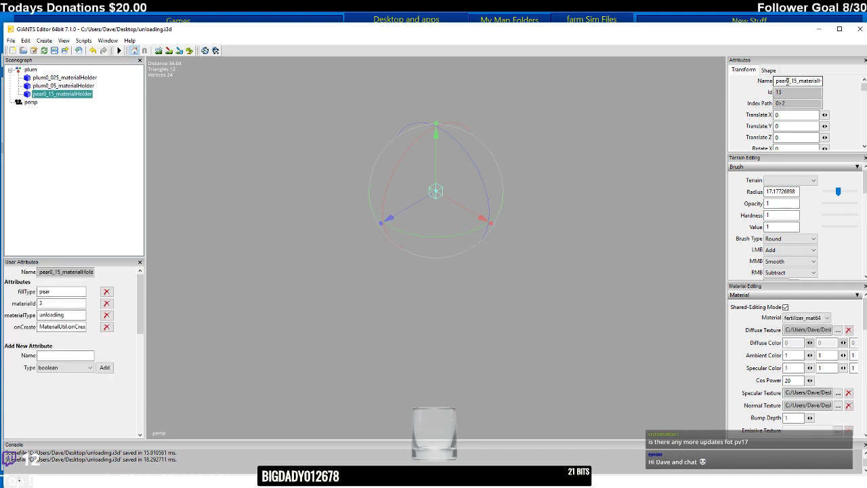
{"action": "left_click_drag", "start_coordinate": [787, 81], "coordinate": [740, 84]}
{"action": "type", "text": "plum"}
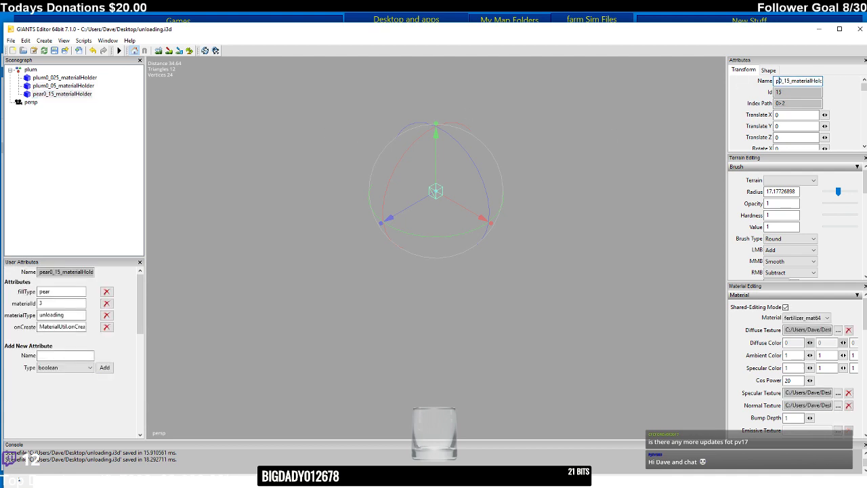
{"action": "key", "text": "Return"}
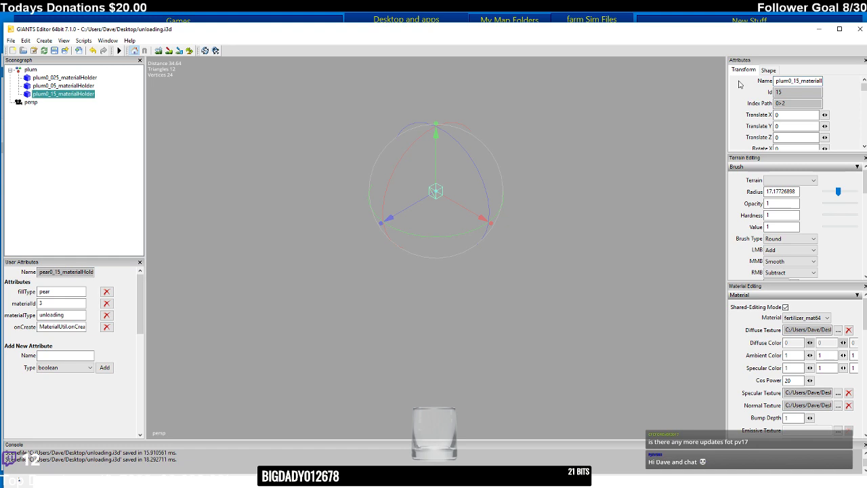
- Set the fillType of plum0_15_materialHolder to plum and replace its diffuse texture with plum_diffuse.dds from the fillPlanes folder
{"action": "left_click_drag", "start_coordinate": [52, 291], "coordinate": [17, 289]}
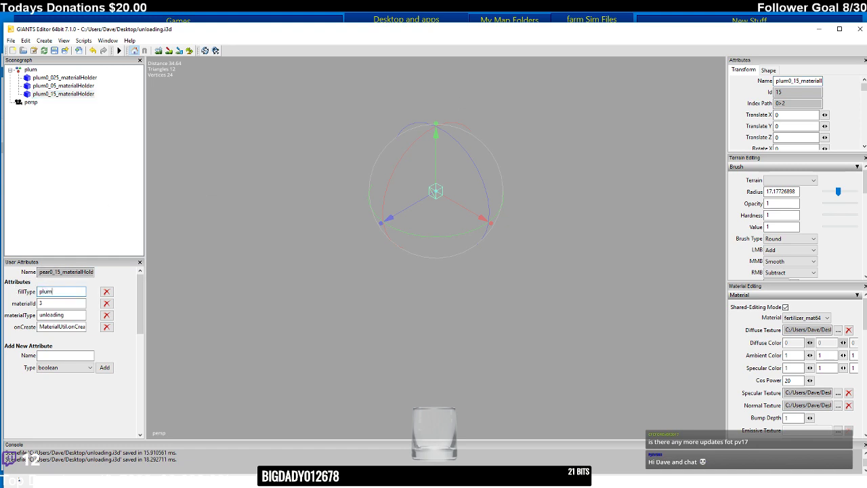
{"action": "left_click", "coordinate": [45, 302]}
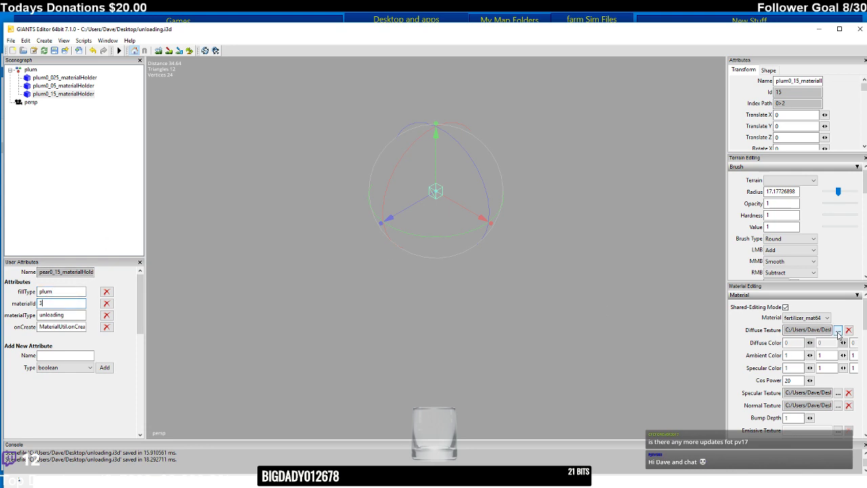
{"action": "left_click", "coordinate": [838, 331]}
{"action": "left_click", "coordinate": [232, 86]}
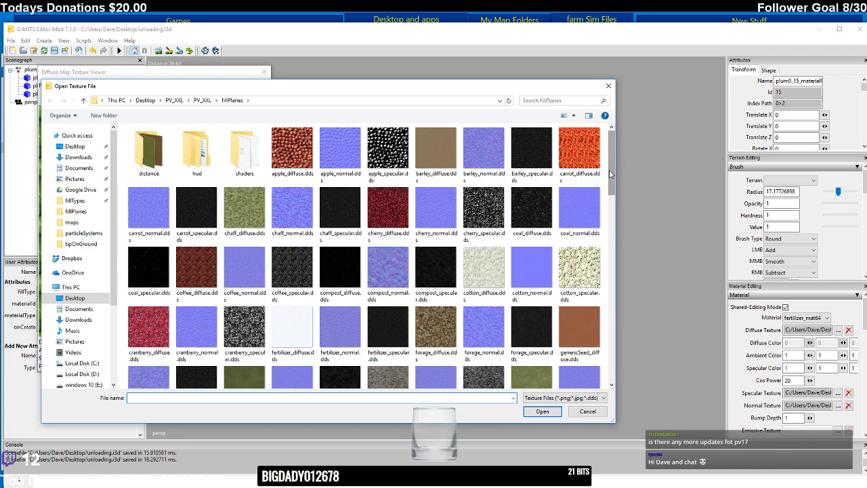
{"action": "left_click_drag", "start_coordinate": [611, 171], "coordinate": [612, 255]}
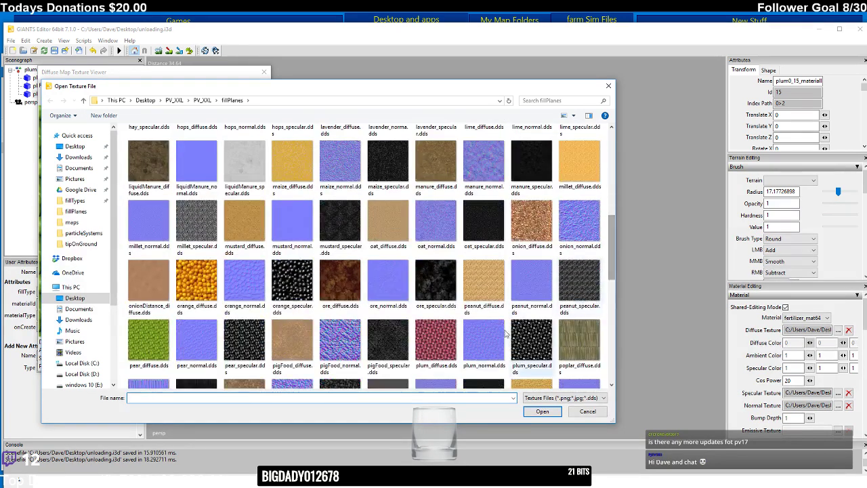
{"action": "left_click", "coordinate": [436, 338]}
{"action": "left_click", "coordinate": [541, 411]}
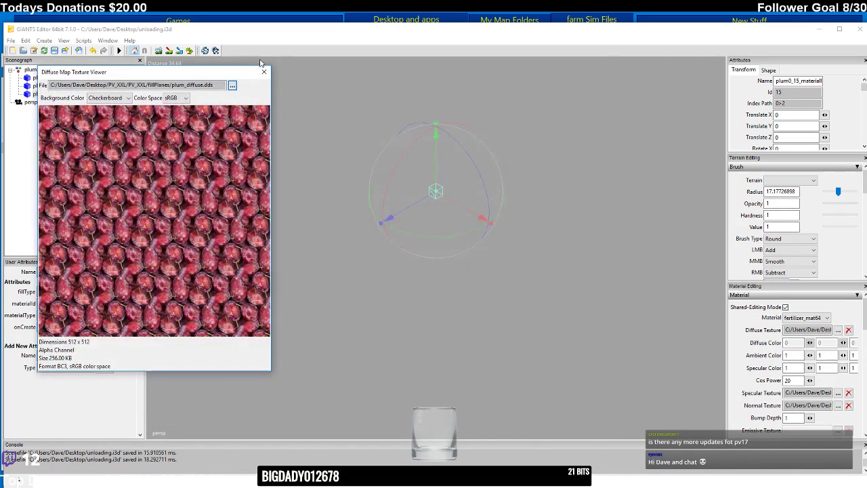
{"action": "left_click", "coordinate": [263, 71]}
- Replace the specular texture of plum0_15_materialHolder with plum_specular.dds from the fillPlanes folder
{"action": "left_click", "coordinate": [837, 393]}
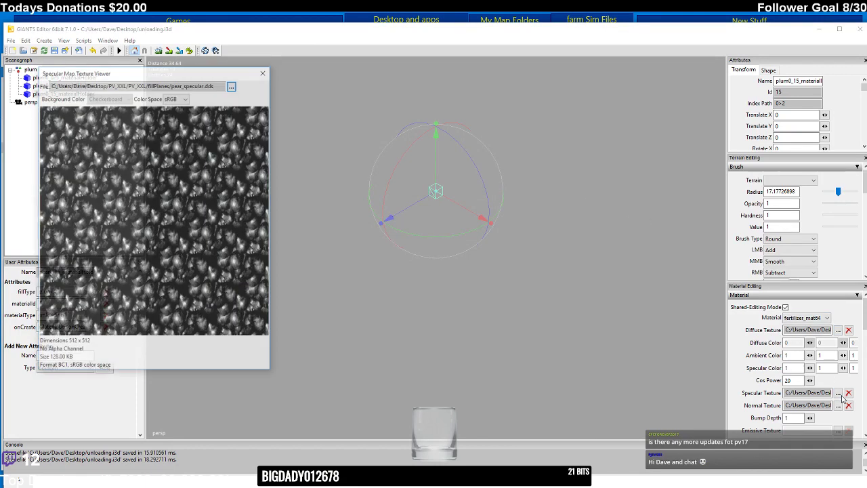
{"action": "left_click", "coordinate": [232, 85]}
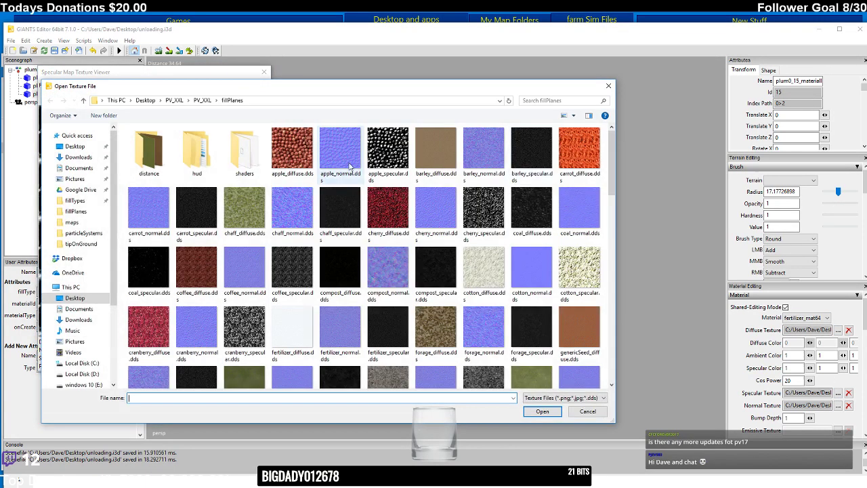
{"action": "left_click_drag", "start_coordinate": [613, 178], "coordinate": [616, 273]}
{"action": "left_click", "coordinate": [532, 298]}
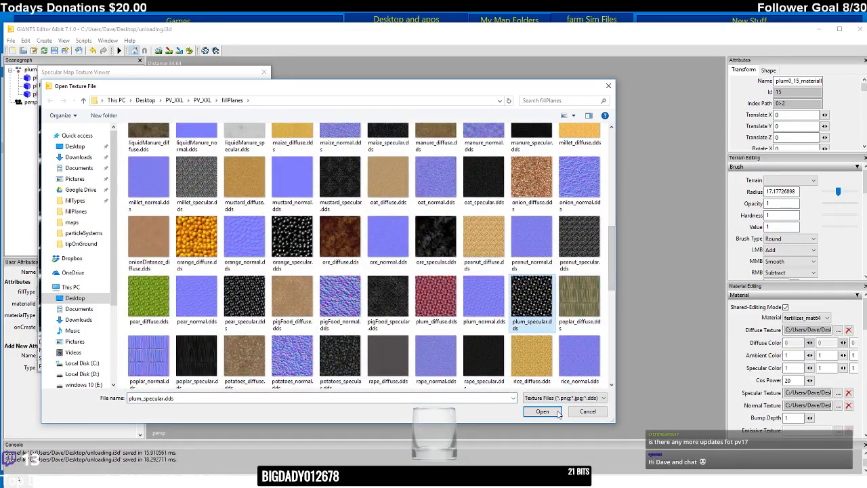
{"action": "left_click", "coordinate": [542, 411]}
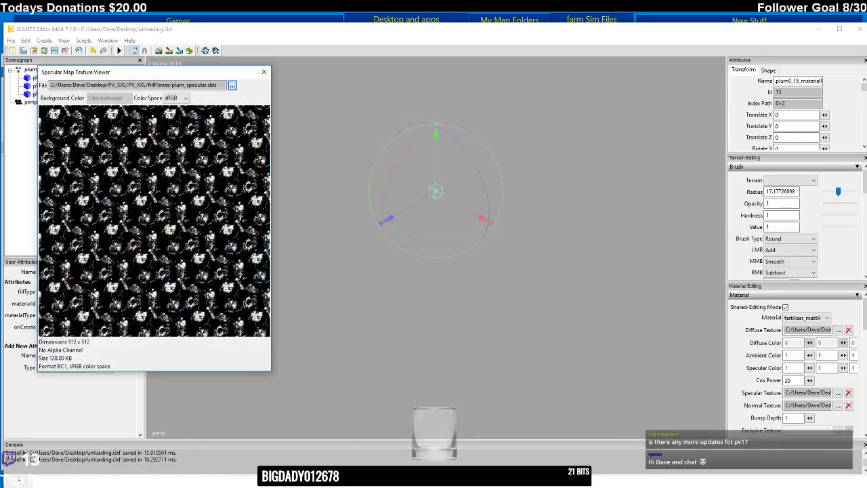
{"action": "left_click", "coordinate": [264, 72]}
- Replace the normal texture of plum0_15_materialHolder with plum_normal.dds from the fillPlanes folder and save unloading.i3d
{"action": "left_click", "coordinate": [837, 405]}
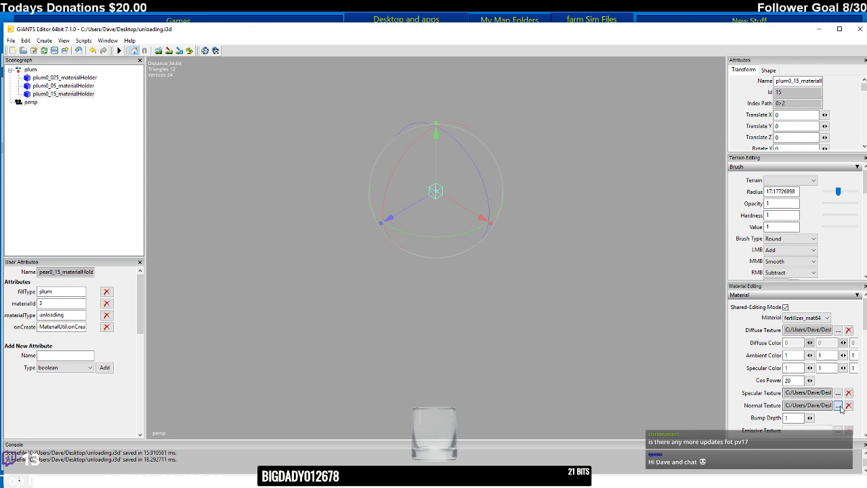
{"action": "left_click", "coordinate": [231, 85]}
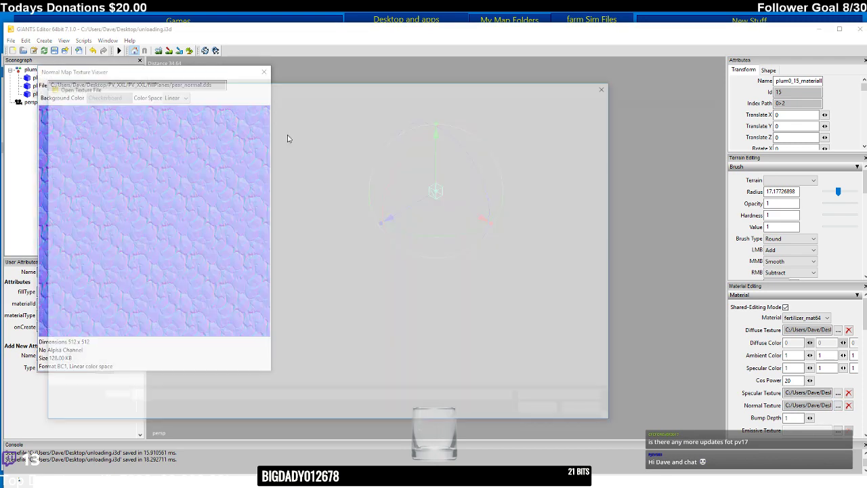
{"action": "left_click_drag", "start_coordinate": [608, 169], "coordinate": [610, 260]}
{"action": "left_click", "coordinate": [495, 298]}
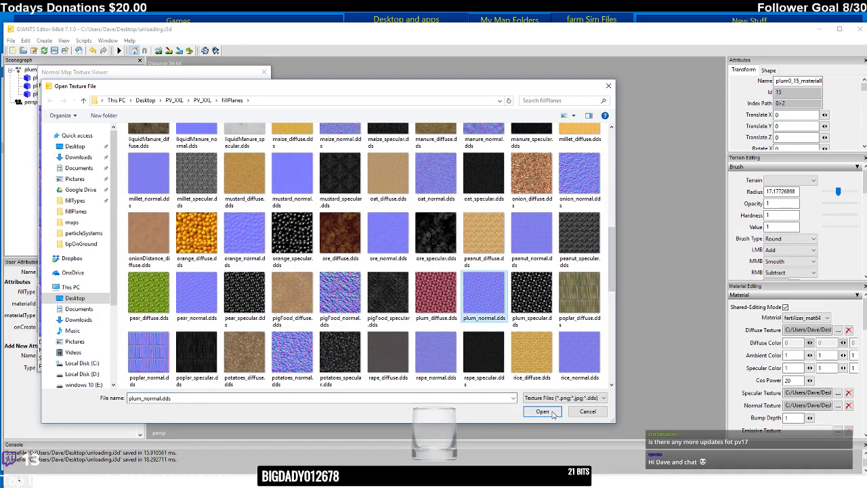
{"action": "left_click", "coordinate": [542, 411]}
{"action": "left_click", "coordinate": [265, 72]}
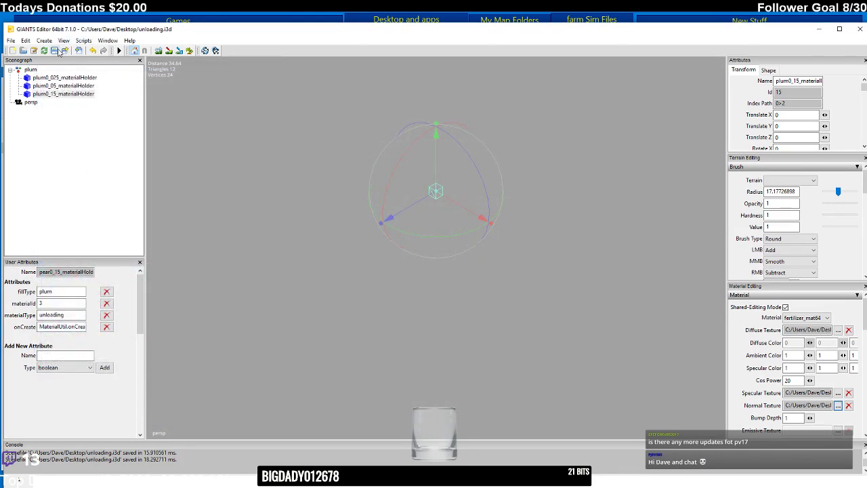
{"action": "left_click", "coordinate": [55, 50]}
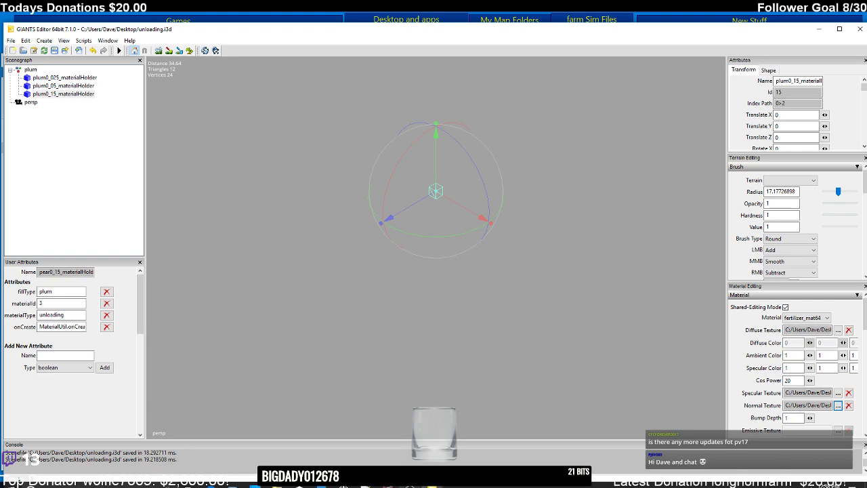
- Switch to the effect_materialHolder.i3d editor window and import unloading.i3d from the Desktop
{"action": "mouse_move", "coordinate": [438, 482]}
{"action": "left_click", "coordinate": [383, 429]}
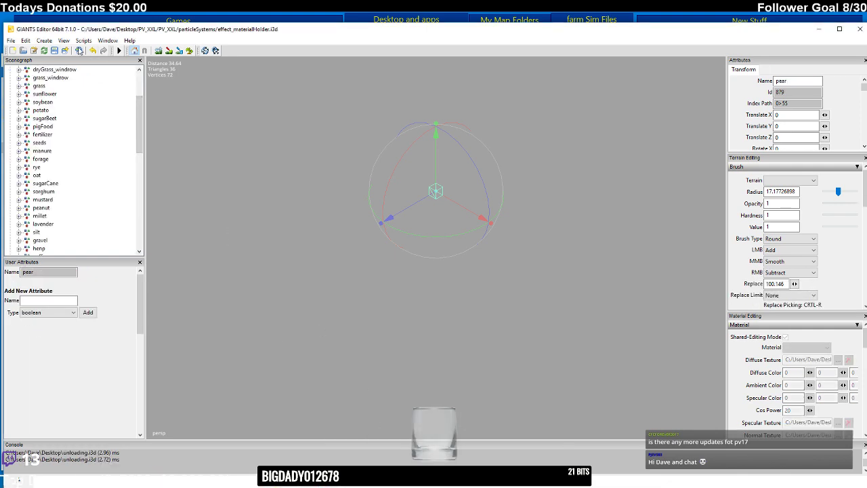
{"action": "left_click", "coordinate": [79, 51]}
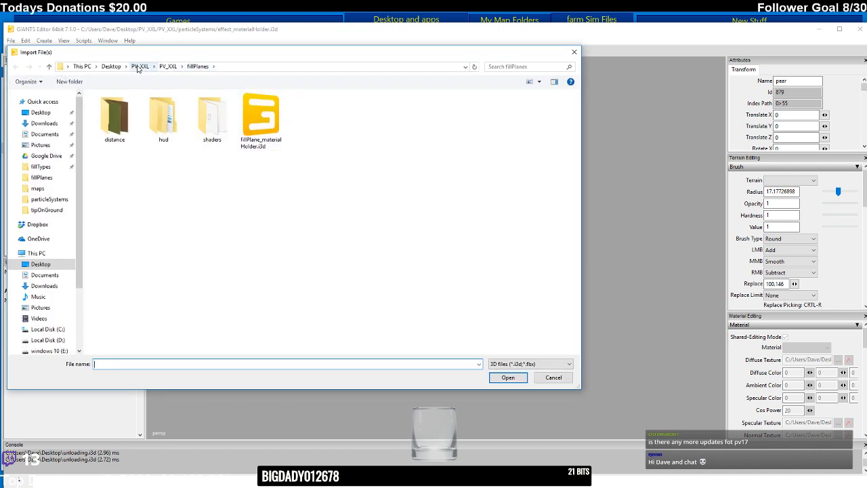
{"action": "left_click", "coordinate": [117, 66]}
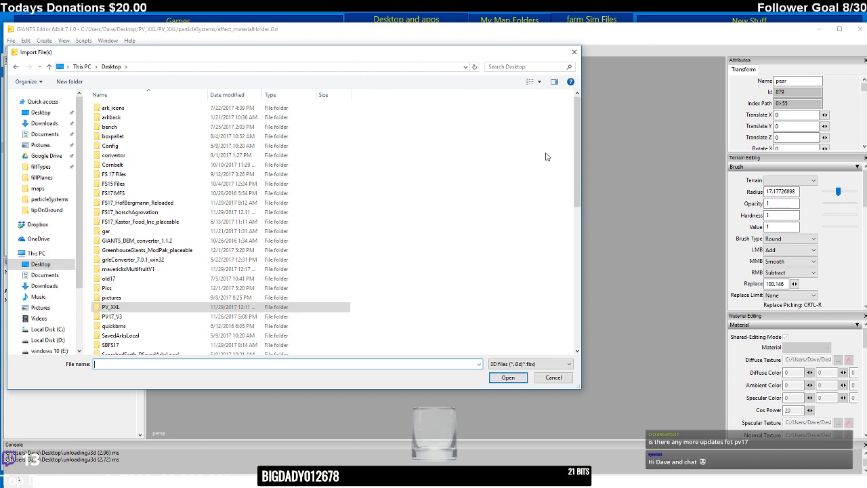
{"action": "left_click_drag", "start_coordinate": [572, 157], "coordinate": [579, 296]}
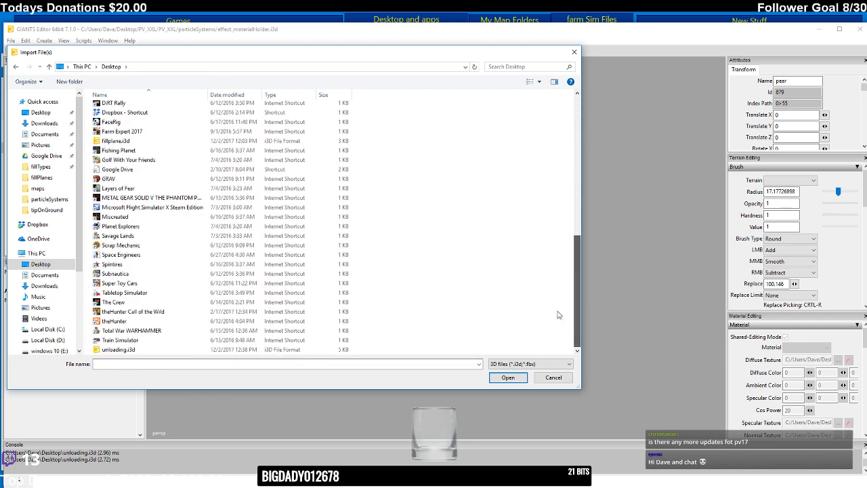
{"action": "left_click", "coordinate": [187, 349]}
{"action": "left_click", "coordinate": [508, 377]}
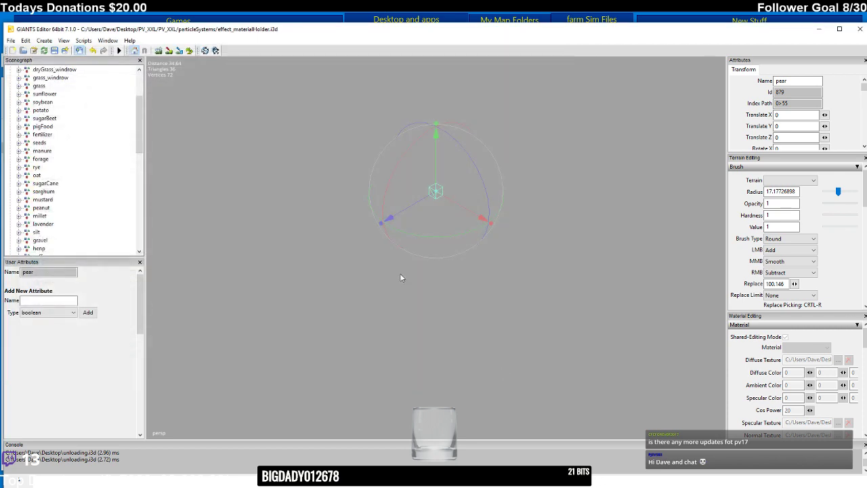
- Move the imported plum group into the unloading group at the top of the scenegraph
{"action": "left_click", "coordinate": [44, 41]}
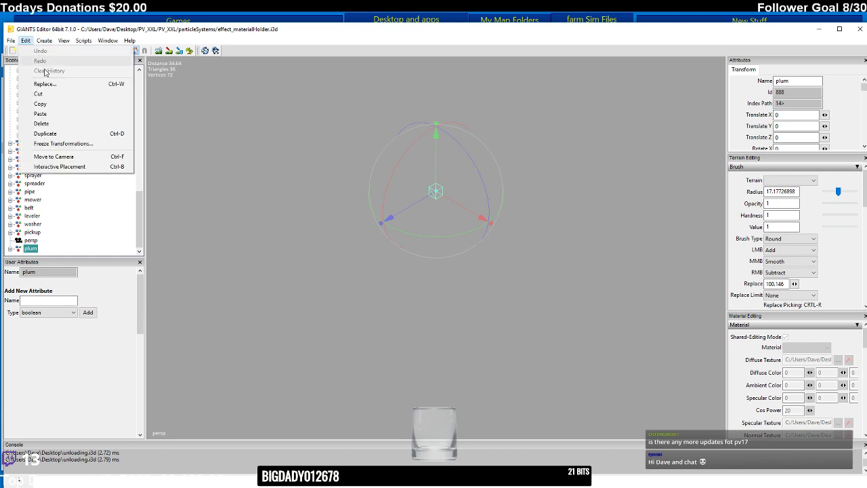
{"action": "left_click", "coordinate": [38, 94]}
{"action": "left_click", "coordinate": [37, 70]}
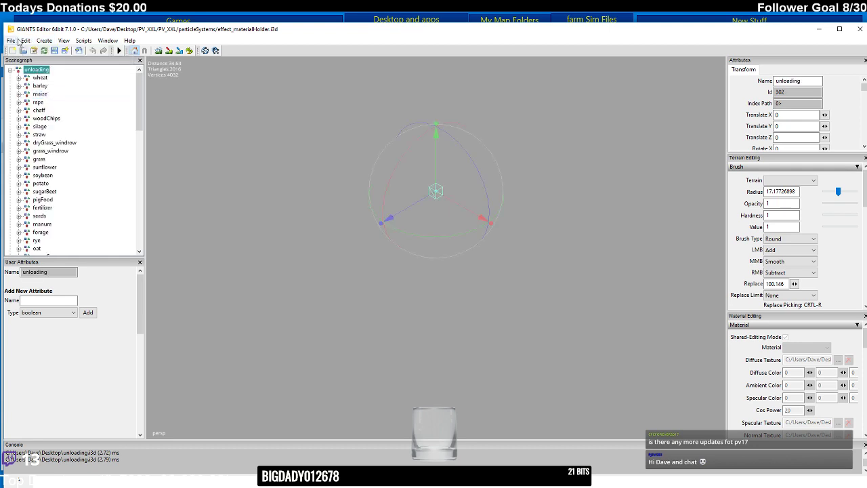
- Paste the copied plum group into the unloading group and save the material holder file
{"action": "left_click", "coordinate": [25, 41]}
{"action": "left_click", "coordinate": [55, 113]}
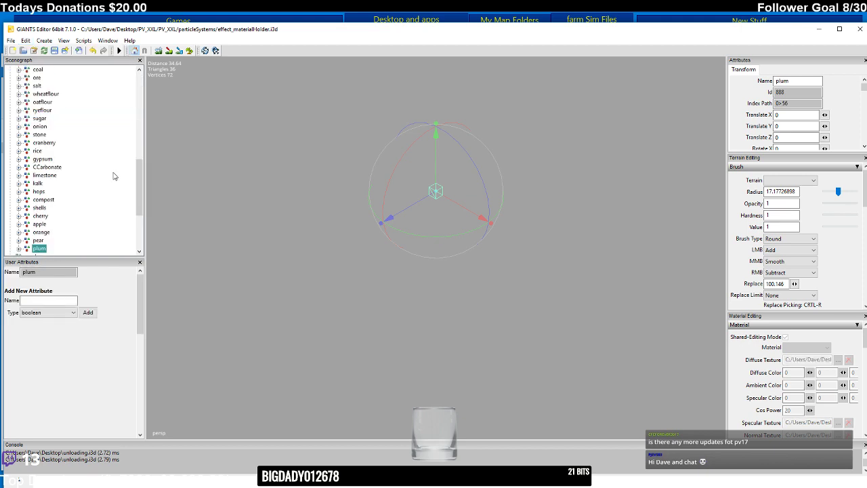
{"action": "scroll", "coordinate": [136, 192], "scroll_direction": "down", "scroll_amount": 1}
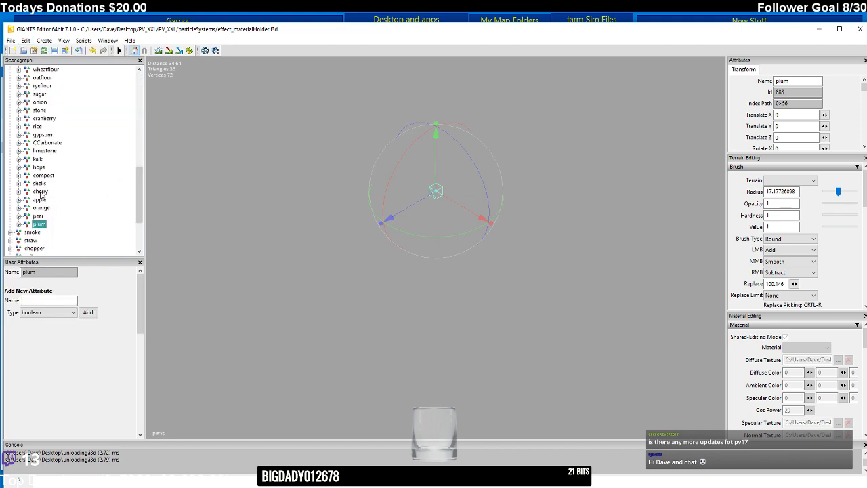
{"action": "left_click", "coordinate": [55, 51]}
- Collapse the unloading group and expand the smoke group down to its last fill types
{"action": "left_click_drag", "start_coordinate": [139, 193], "coordinate": [139, 92]}
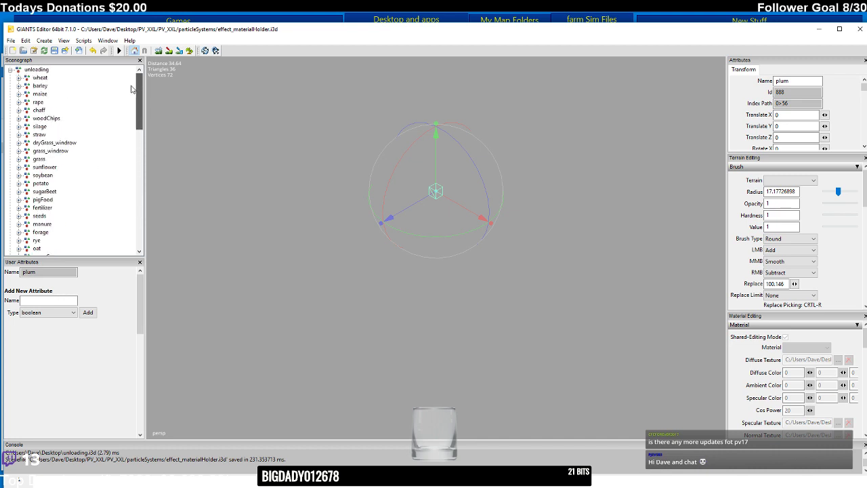
{"action": "left_click", "coordinate": [10, 70]}
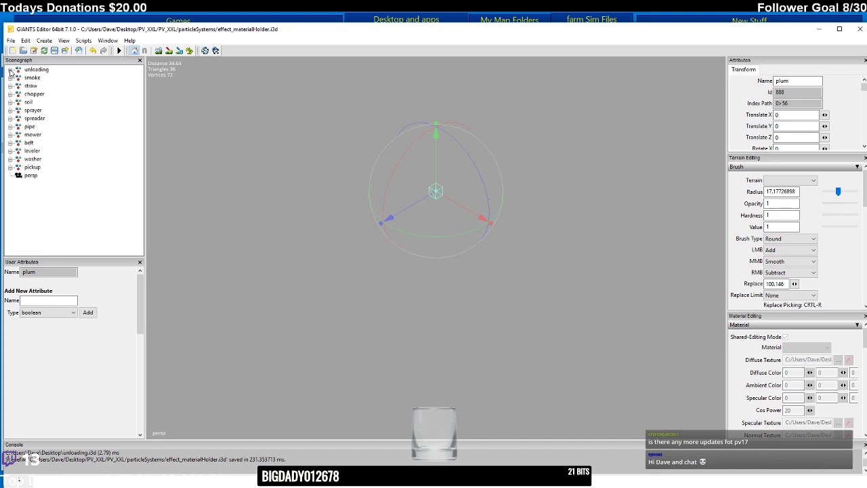
{"action": "left_click", "coordinate": [10, 78]}
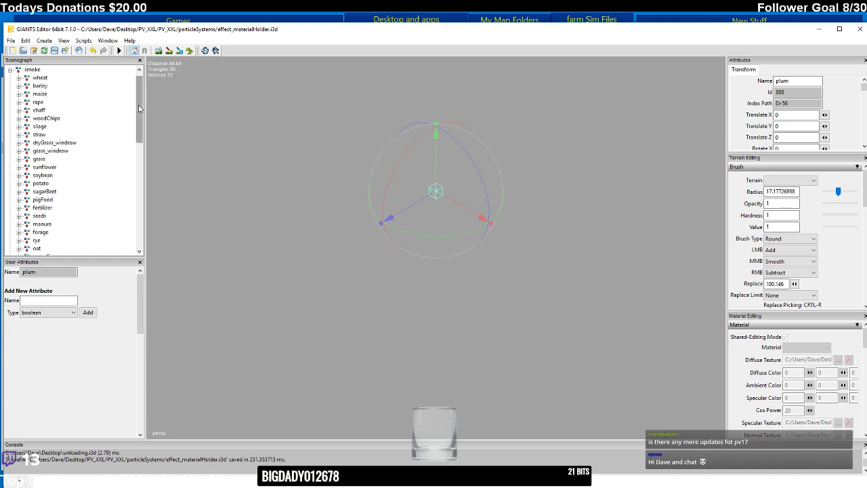
{"action": "left_click_drag", "start_coordinate": [139, 107], "coordinate": [142, 184]}
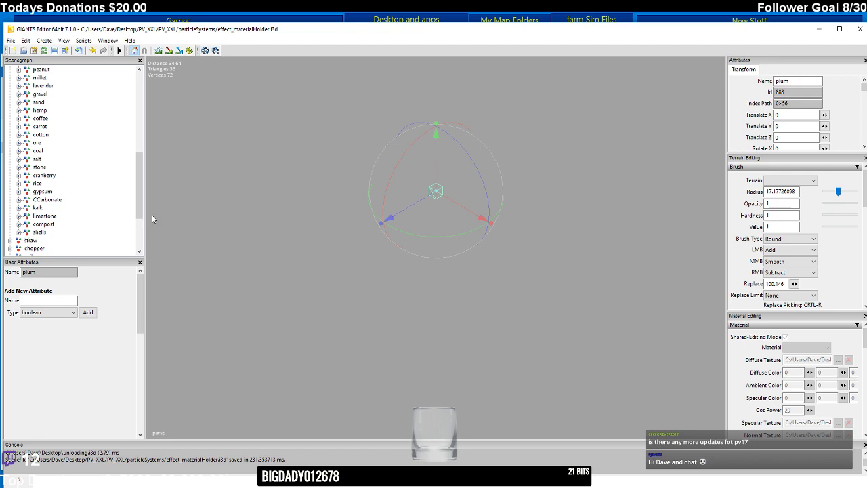
- Examine the user attributes and diffuse texture of the shells group's forage_materialHolder under smoke
{"action": "left_click", "coordinate": [20, 233]}
{"action": "left_click", "coordinate": [70, 242]}
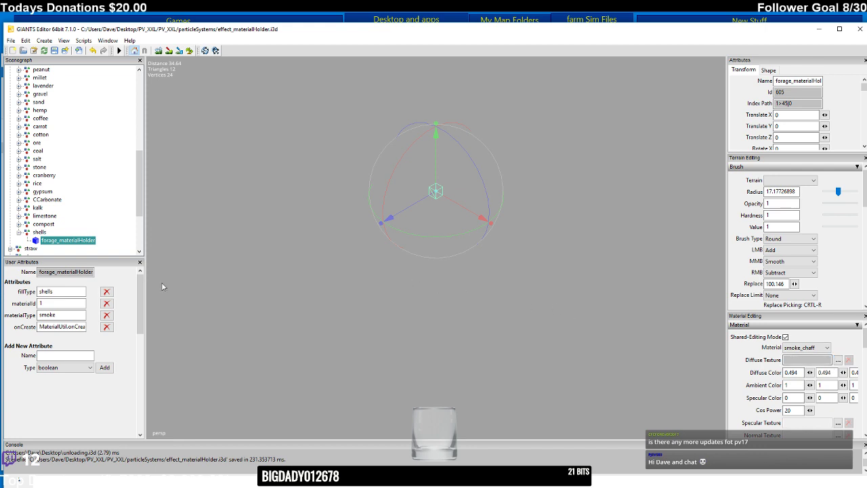
{"action": "left_click", "coordinate": [19, 232]}
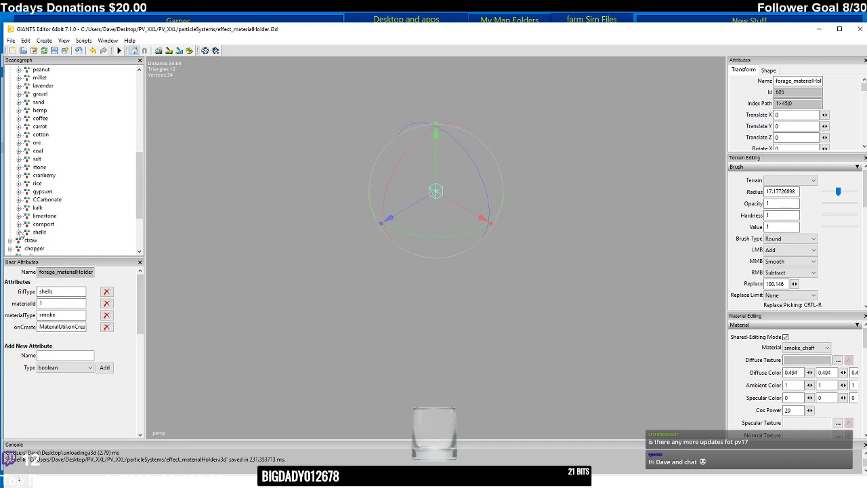
{"action": "left_click", "coordinate": [40, 232]}
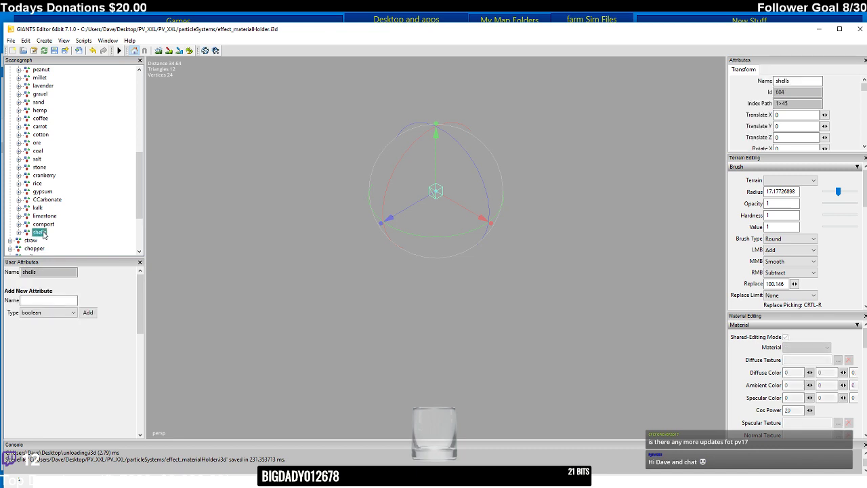
{"action": "left_click", "coordinate": [19, 233]}
{"action": "left_click", "coordinate": [68, 241]}
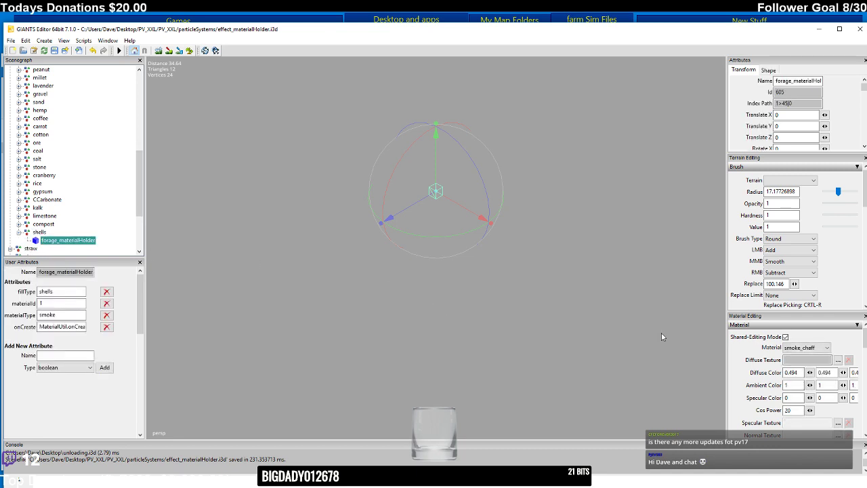
{"action": "left_click", "coordinate": [838, 359]}
{"action": "left_click", "coordinate": [264, 71]}
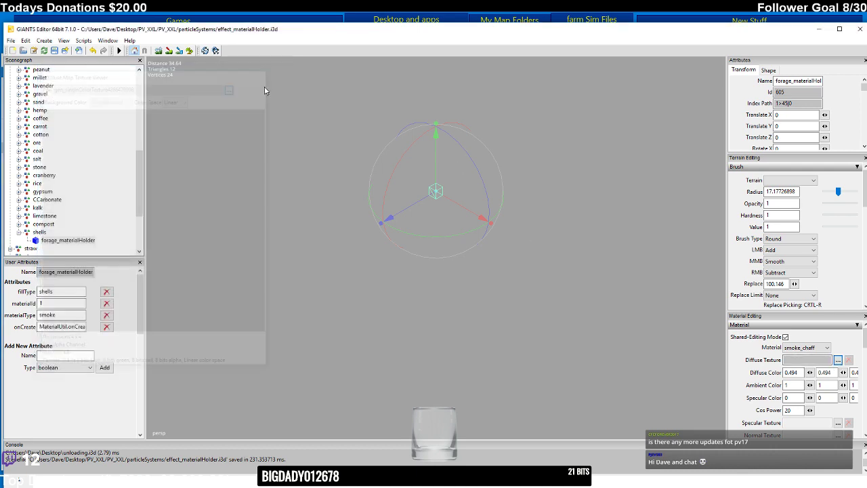
{"action": "left_click", "coordinate": [18, 233]}
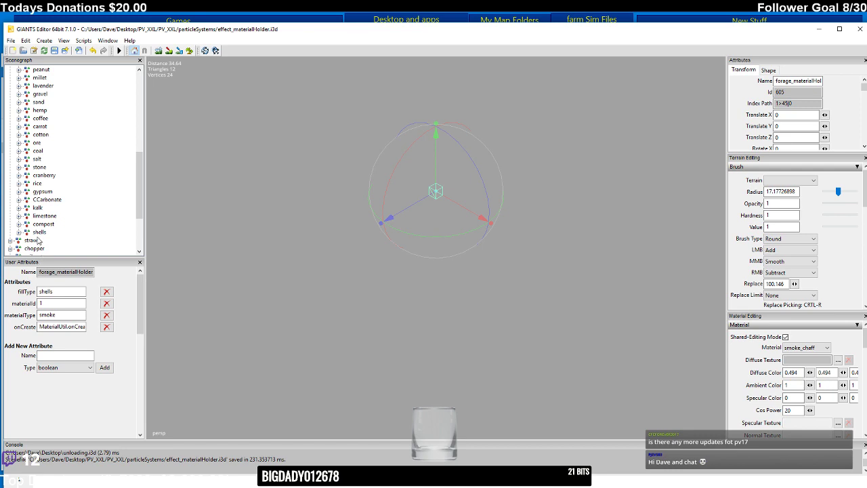
- Duplicate the shells group under smoke and rename the copy to apple
{"action": "left_click", "coordinate": [39, 232]}
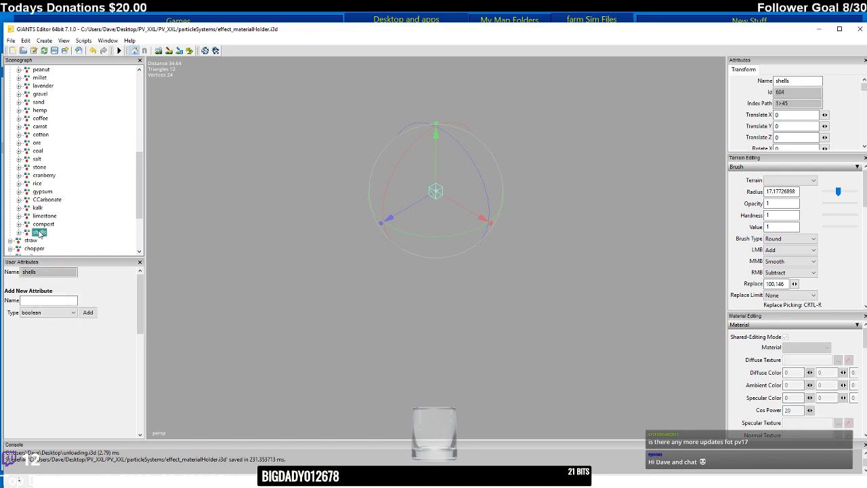
{"action": "key", "text": "ctrl+d"}
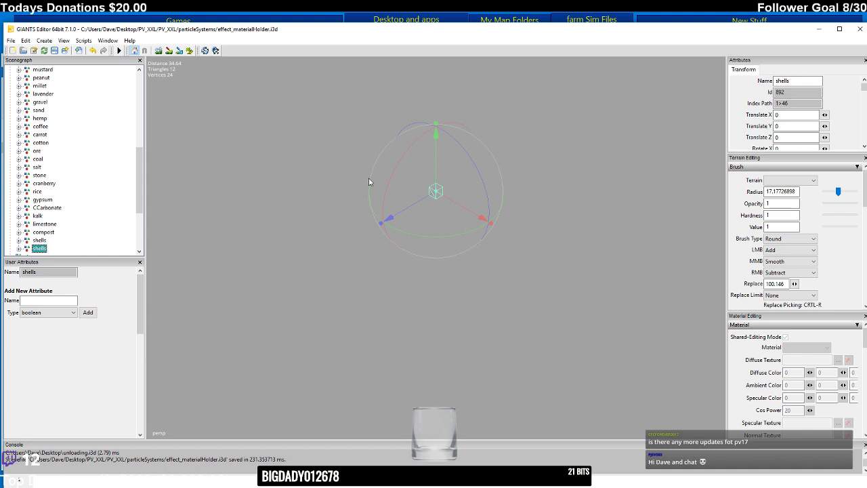
{"action": "double_click", "coordinate": [785, 80]}
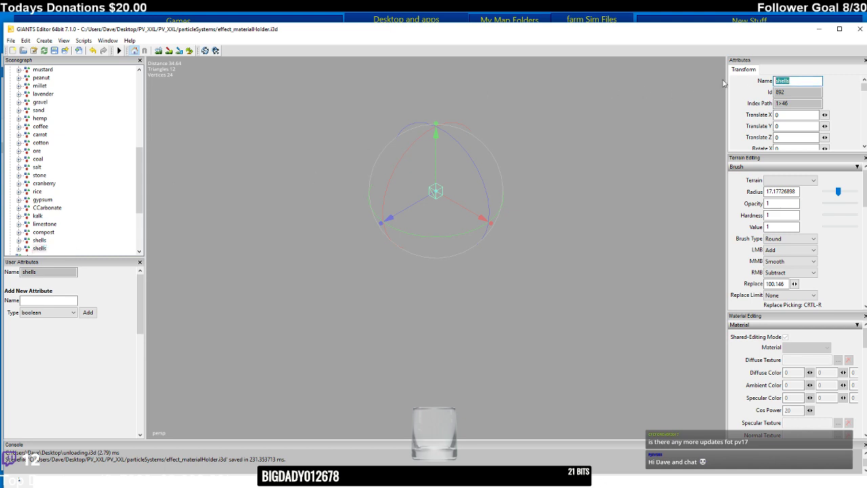
{"action": "type", "text": "age_materialHo"}
{"action": "key", "text": "Return"}
- Set the fillType attribute of the smoke apple group's forage_materialHolder to apple
{"action": "left_click", "coordinate": [19, 248]}
{"action": "left_click", "coordinate": [57, 248]}
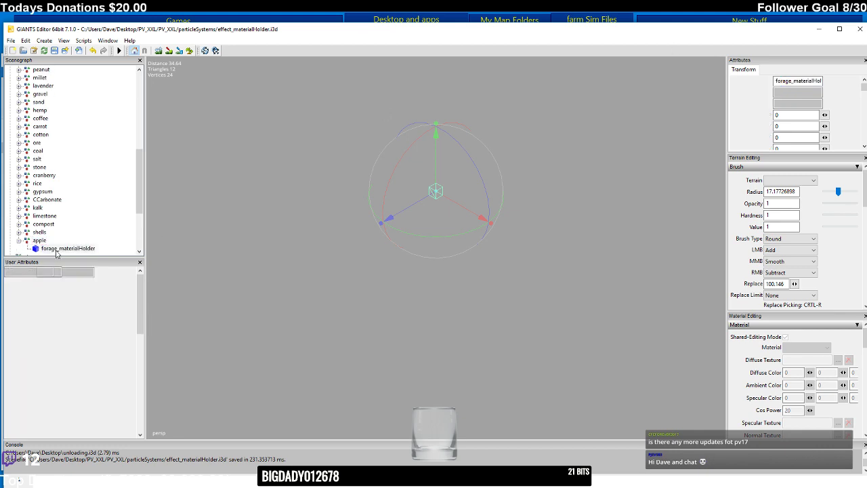
{"action": "double_click", "coordinate": [46, 292]}
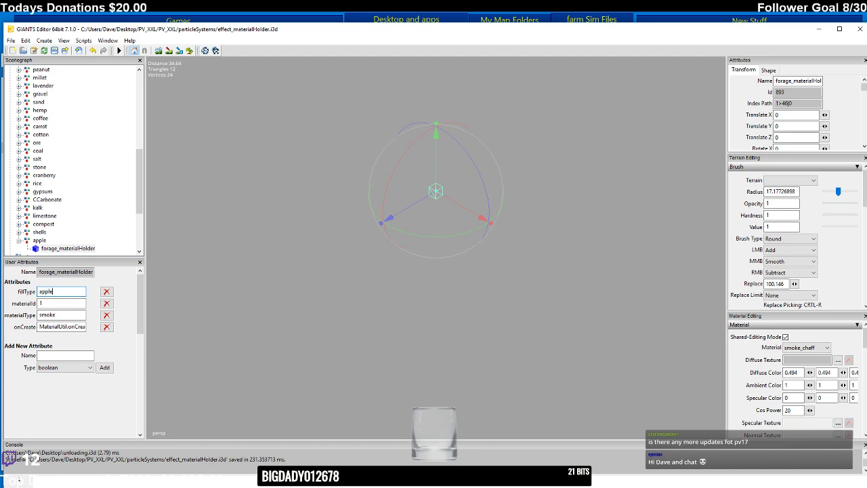
{"action": "key", "text": "Tab"}
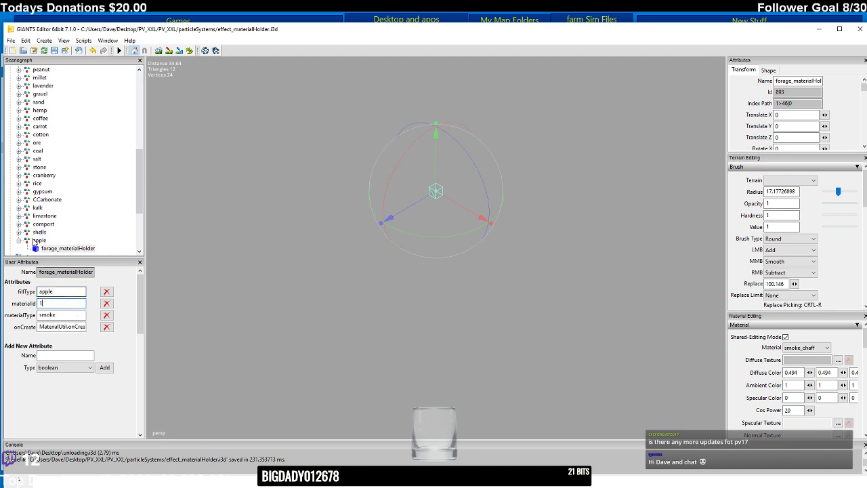
{"action": "left_click", "coordinate": [19, 240]}
- Duplicate the apple group under smoke and rename the copy to orange
{"action": "left_click", "coordinate": [39, 240]}
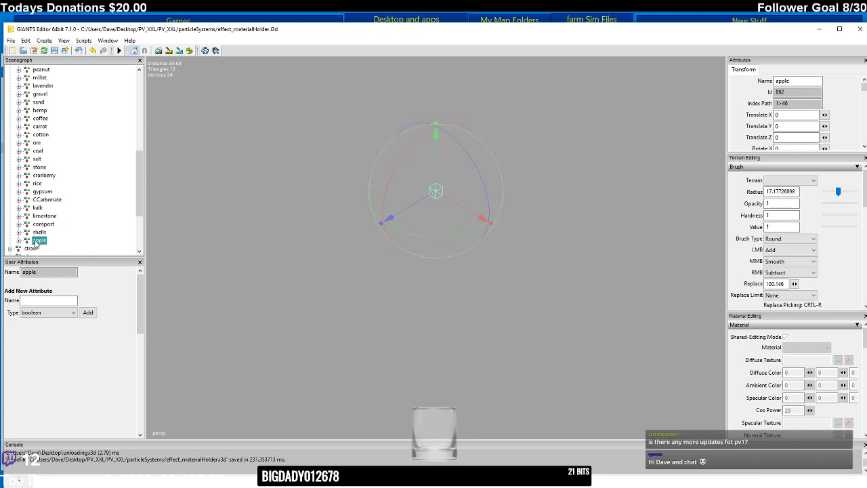
{"action": "key", "text": "ctrl+d"}
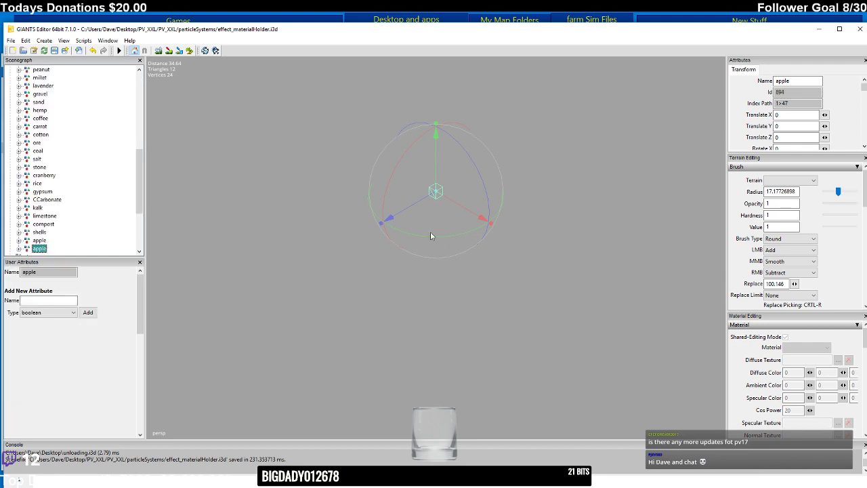
{"action": "key", "text": "F2"}
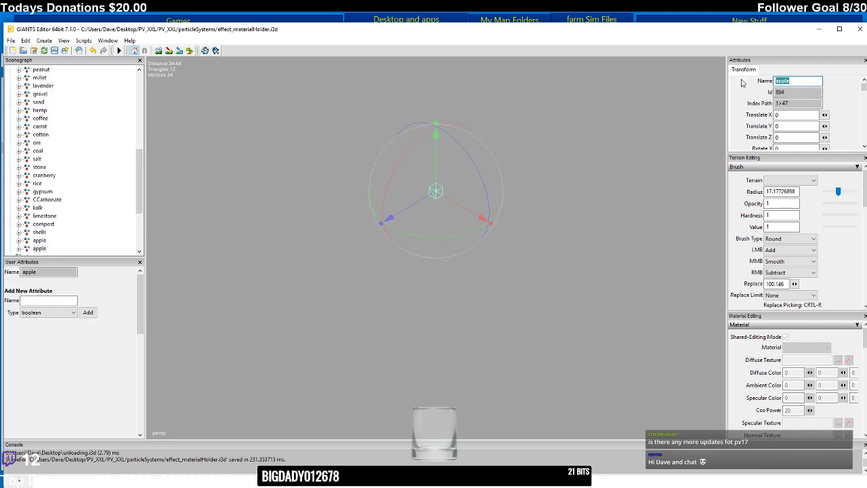
{"action": "type", "text": "crange"}
{"action": "key", "text": "Return"}
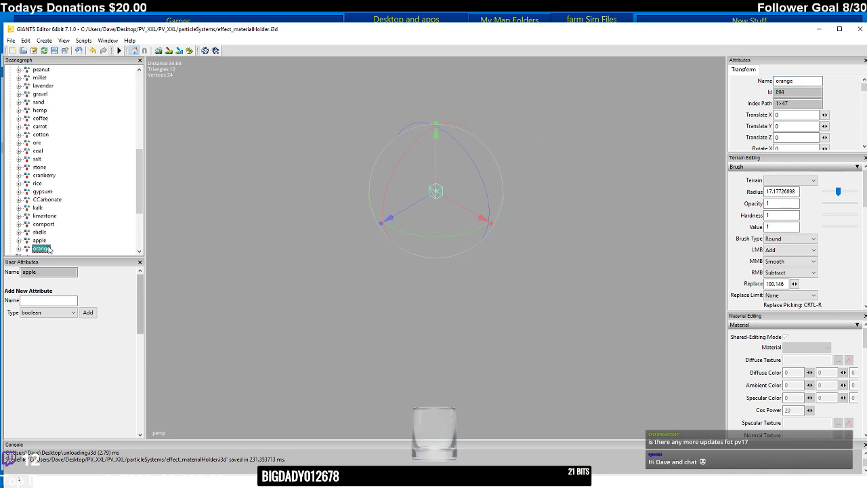
- Set the fillType attribute of the orange group's forage_materialHolder to orange
{"action": "left_click", "coordinate": [19, 247]}
{"action": "left_click", "coordinate": [42, 249]}
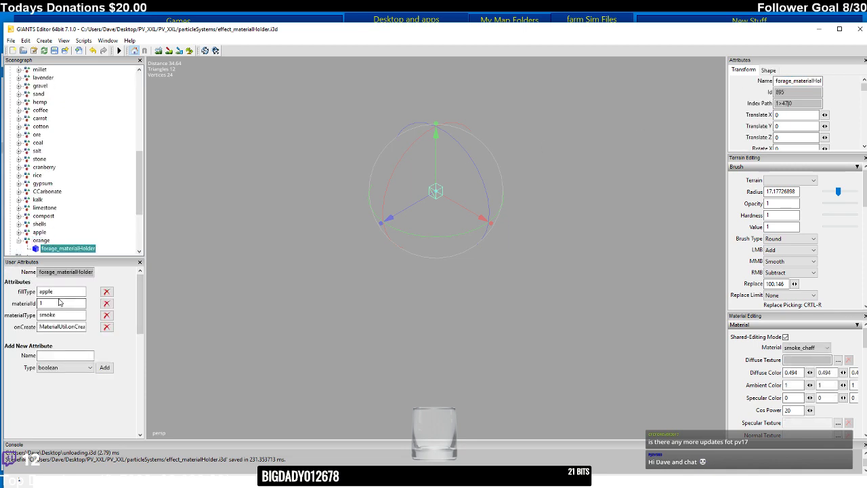
{"action": "left_click_drag", "start_coordinate": [54, 292], "coordinate": [23, 293]}
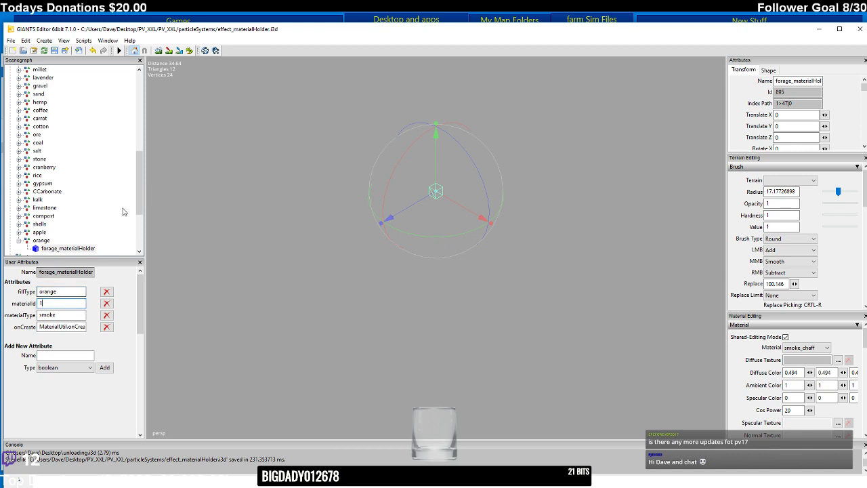
{"action": "scroll", "coordinate": [137, 195], "scroll_direction": "down", "scroll_amount": 1}
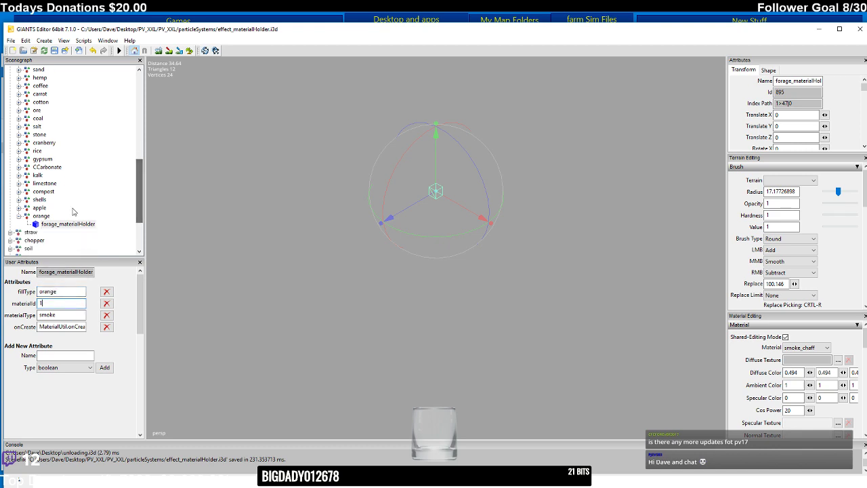
{"action": "left_click", "coordinate": [19, 215]}
- Duplicate the orange group under smoke and rename the copy to cherry
{"action": "left_click", "coordinate": [38, 216]}
{"action": "key", "text": "ctrl+d"}
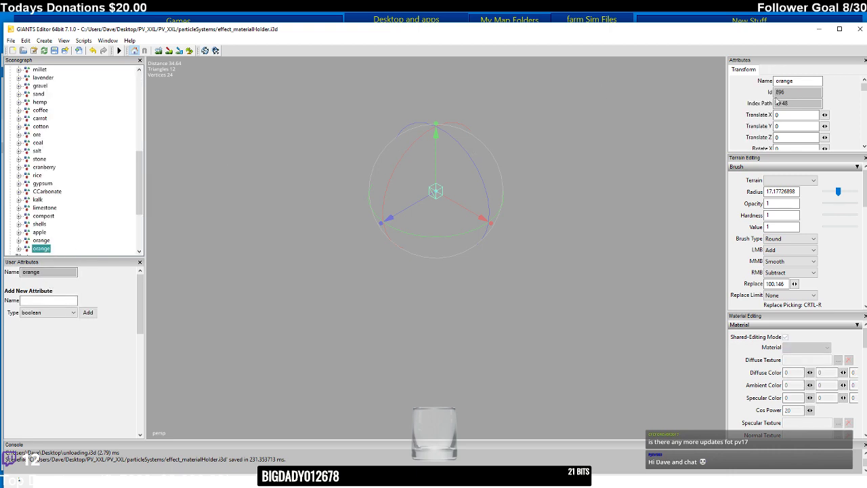
{"action": "double_click", "coordinate": [789, 80]}
{"action": "type", "text": "cherry"}
{"action": "key", "text": "Return"}
- Set the fillType attribute of the cherry group's forage_materialHolder to cherry
{"action": "left_click", "coordinate": [20, 248]}
{"action": "left_click", "coordinate": [47, 248]}
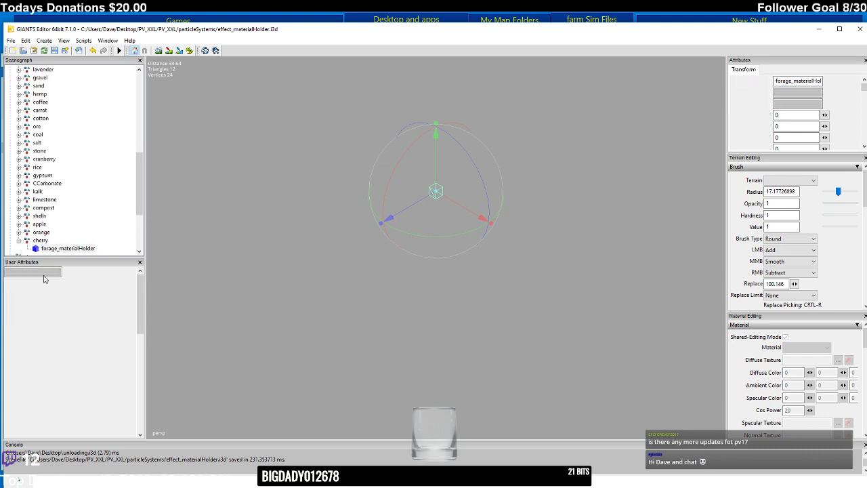
{"action": "double_click", "coordinate": [53, 291]}
{"action": "type", "text": "cherry"}
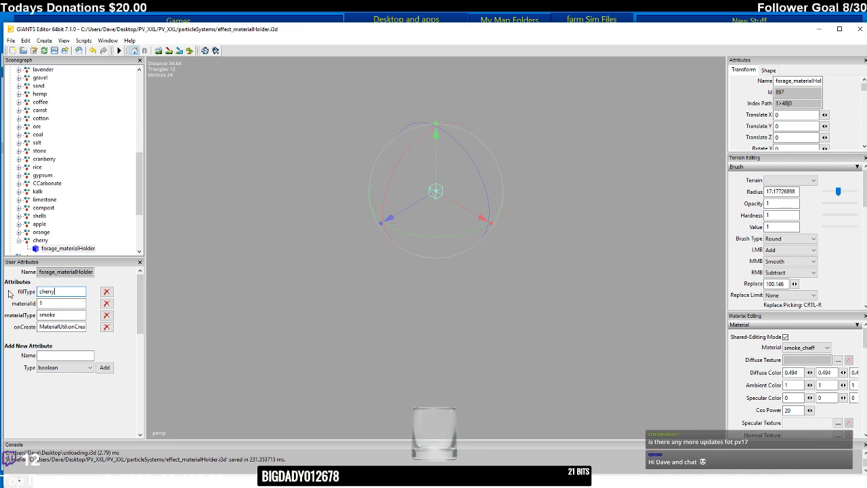
{"action": "left_click", "coordinate": [19, 240]}
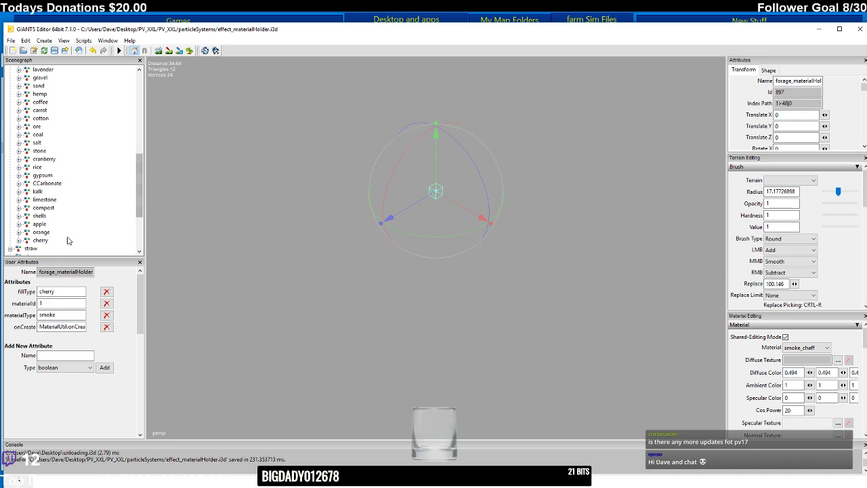
- Duplicate the cherry group under smoke and rename the copy to pear
{"action": "left_click", "coordinate": [44, 241]}
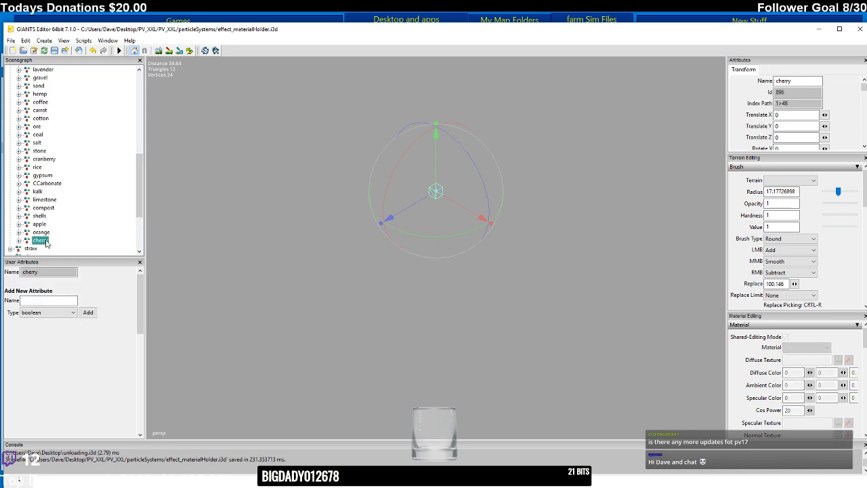
{"action": "key", "text": "ctrl+b"}
{"action": "key", "text": "ctrl+d"}
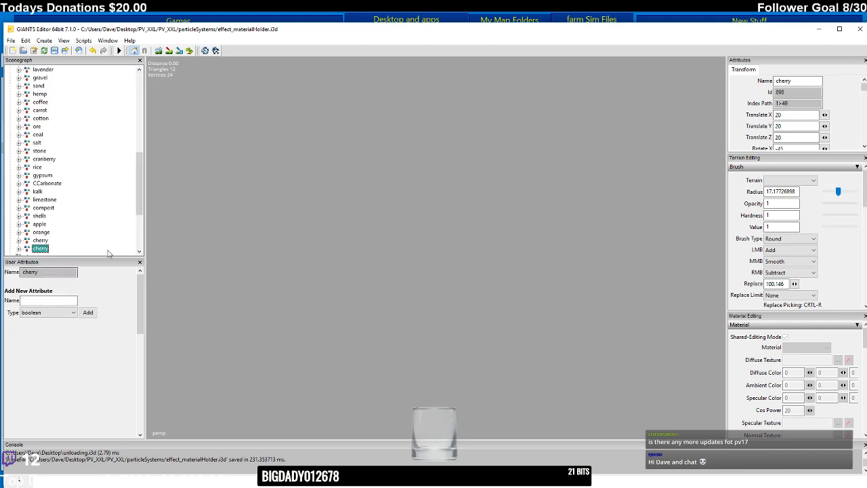
{"action": "left_click_drag", "start_coordinate": [820, 80], "coordinate": [754, 81]}
{"action": "type", "text": "per"}
{"action": "key", "text": "Return"}
- Set the fillType attribute of the pear group's forage_materialHolder to pear and select the pear group
{"action": "left_click", "coordinate": [19, 240]}
{"action": "left_click", "coordinate": [19, 240]}
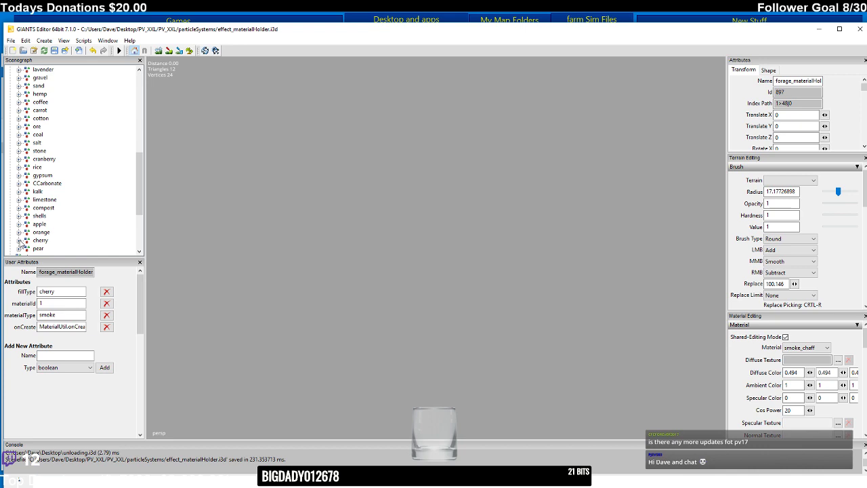
{"action": "left_click", "coordinate": [19, 249]}
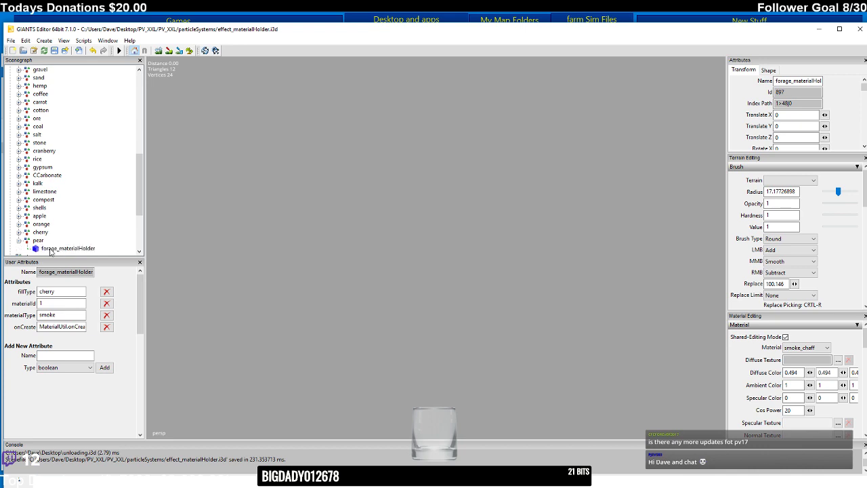
{"action": "double_click", "coordinate": [61, 291]}
{"action": "type", "text": "pear"}
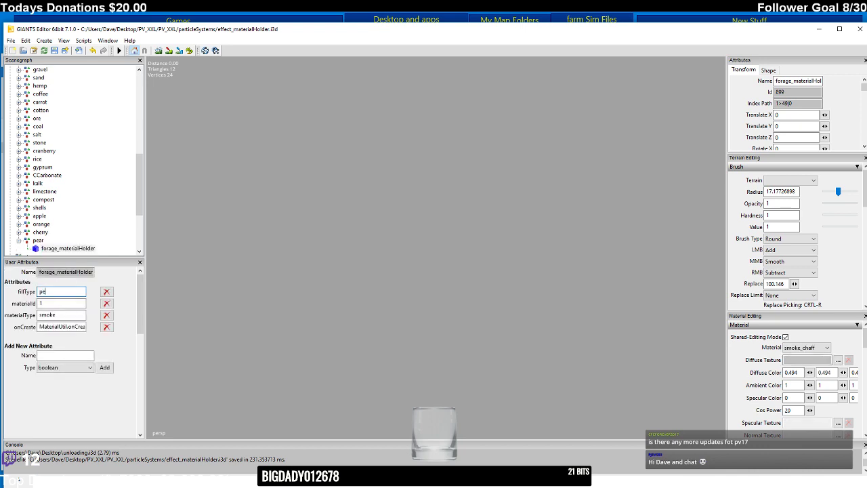
{"action": "left_click", "coordinate": [19, 240]}
{"action": "left_click", "coordinate": [37, 241]}
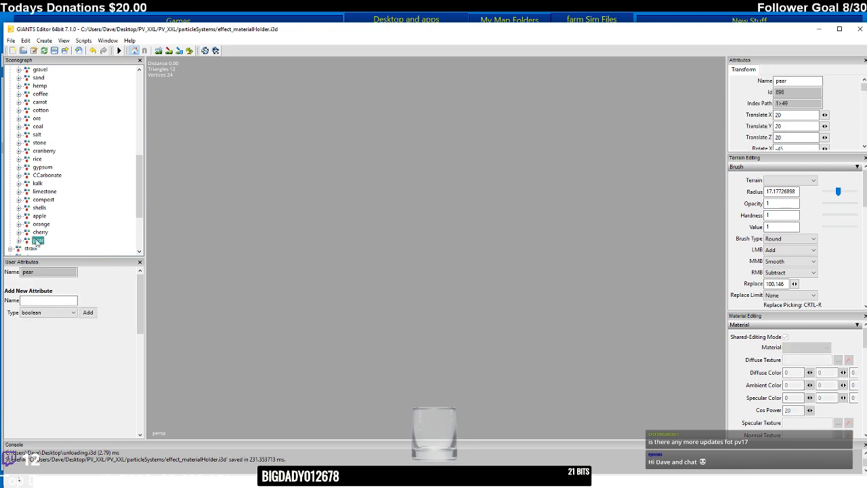
- Duplicate the pear group under smoke and rename the copy to plum
{"action": "key", "text": "ctrl+d"}
{"action": "double_click", "coordinate": [782, 80]}
{"action": "type", "text": "pl"}
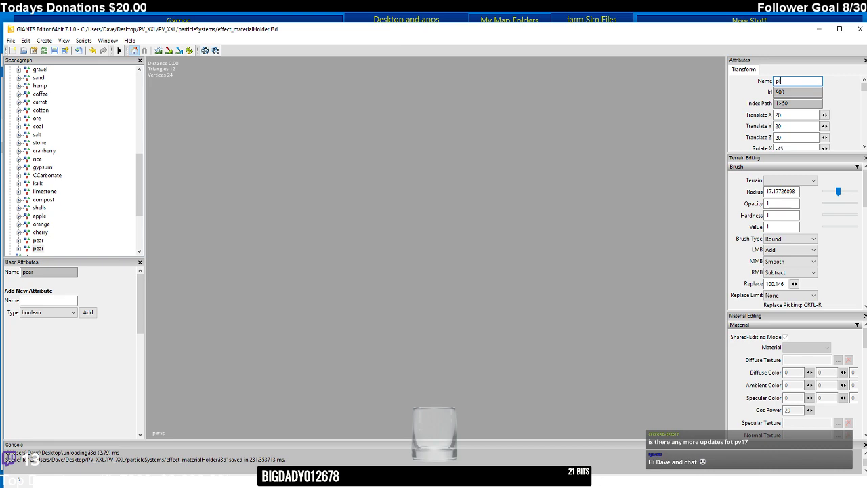
{"action": "type", "text": "um"}
{"action": "key", "text": "Return"}
- Set the fillType attribute of the plum group's forage_materialHolder to plum
{"action": "left_click", "coordinate": [19, 249]}
{"action": "left_click", "coordinate": [58, 248]}
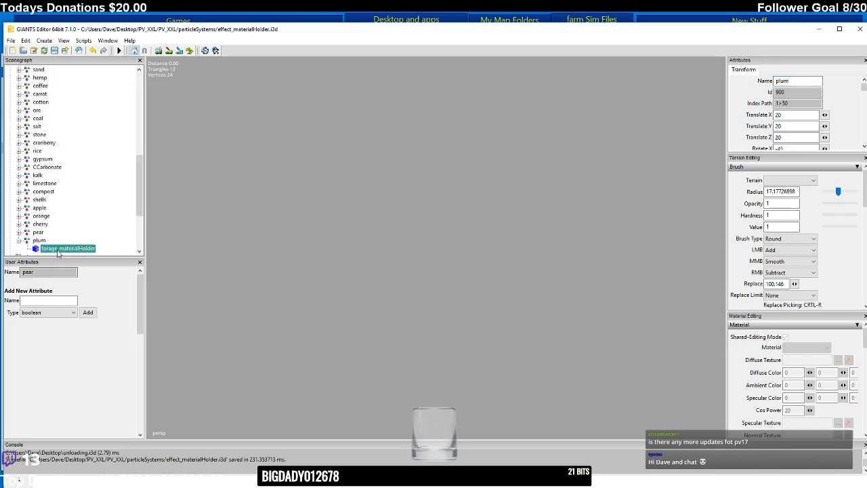
{"action": "double_click", "coordinate": [44, 291]}
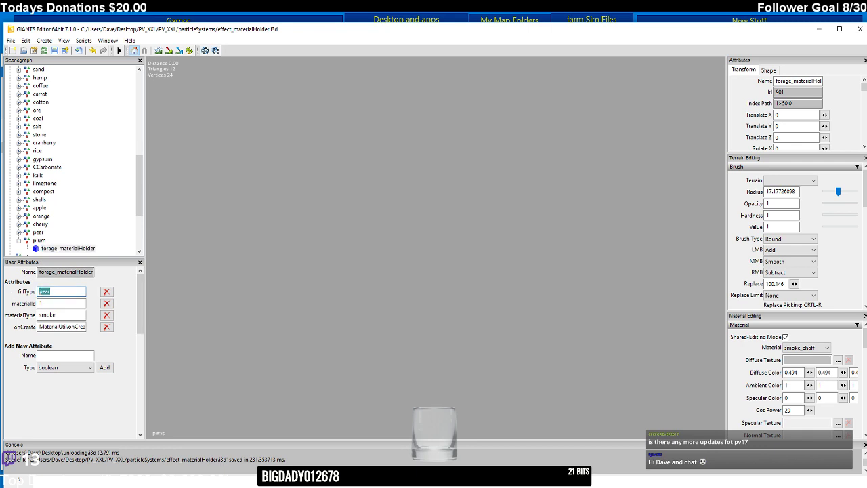
{"action": "type", "text": "plum"}
{"action": "left_click", "coordinate": [19, 240]}
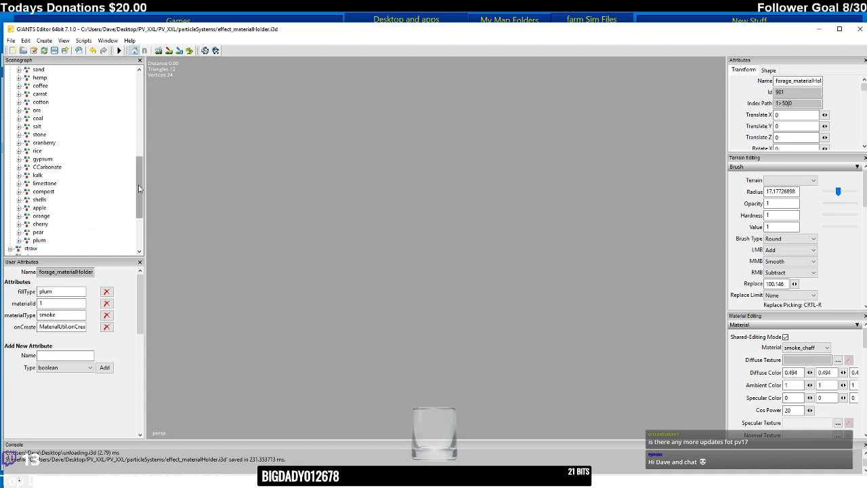
- Examine which fill types the straw, chopper, soil, sprayer and spreader groups contain
{"action": "left_click_drag", "start_coordinate": [137, 170], "coordinate": [133, 86]}
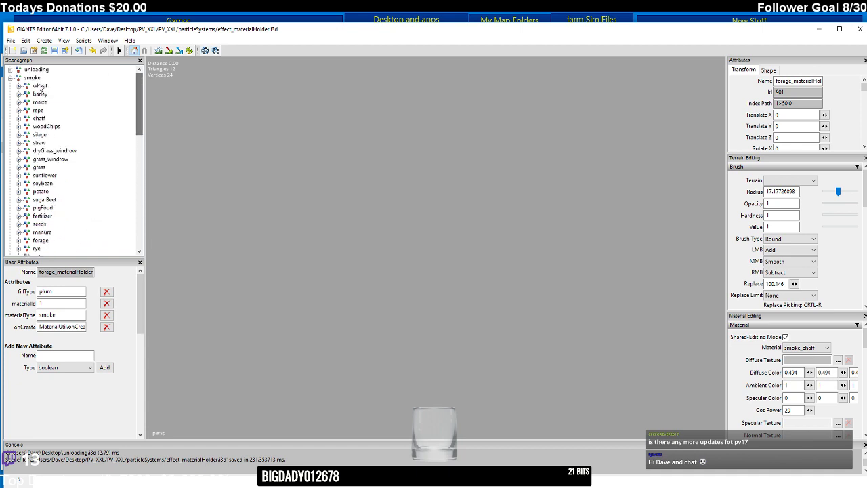
{"action": "left_click", "coordinate": [11, 77]}
{"action": "left_click", "coordinate": [11, 86]}
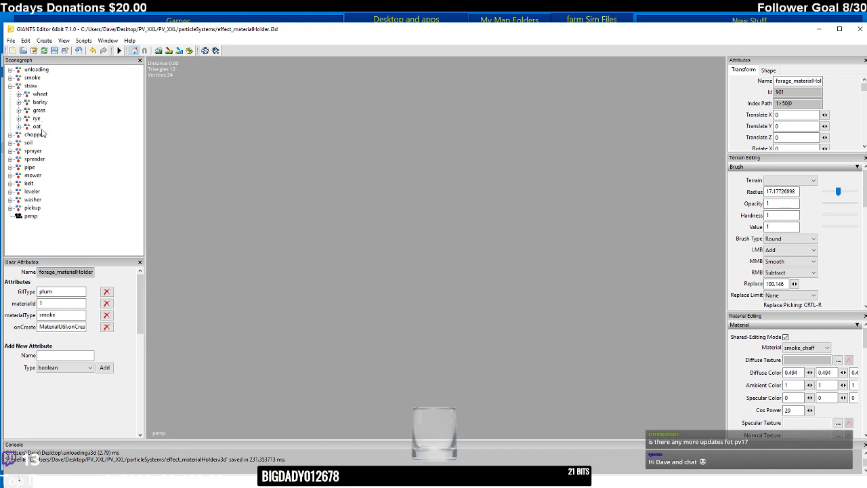
{"action": "left_click", "coordinate": [10, 86]}
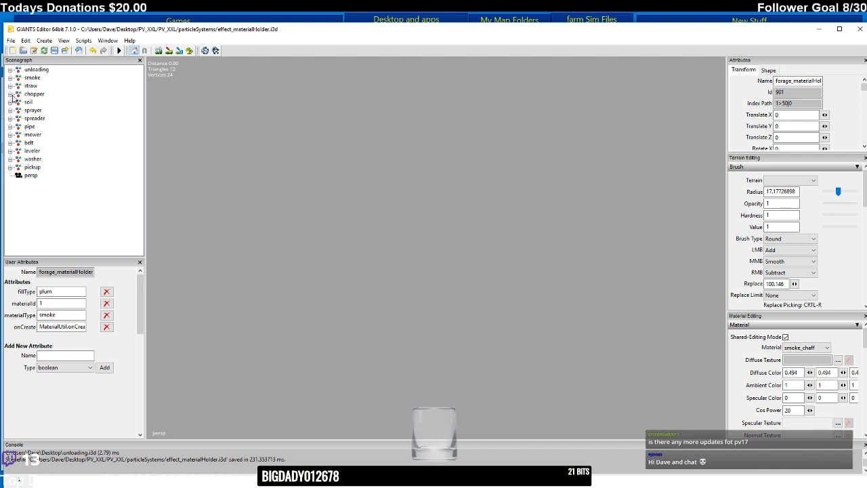
{"action": "left_click", "coordinate": [10, 94]}
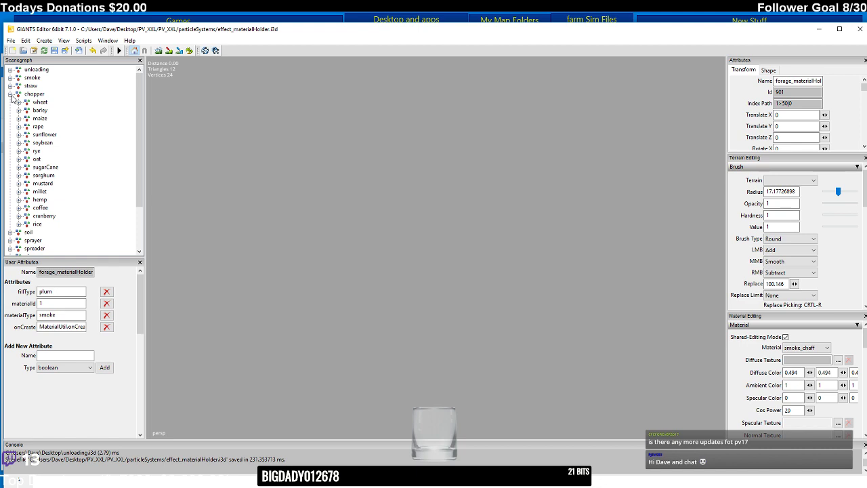
{"action": "left_click", "coordinate": [10, 94]}
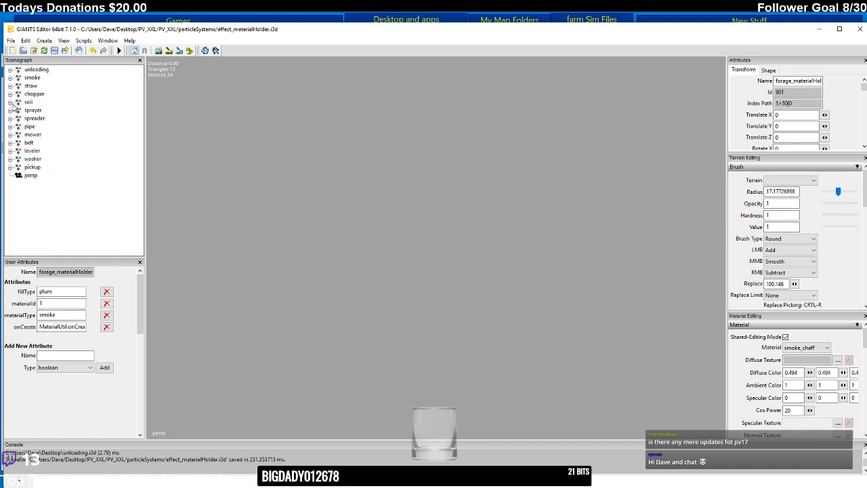
{"action": "left_click", "coordinate": [10, 103]}
{"action": "left_click", "coordinate": [10, 102]}
{"action": "left_click", "coordinate": [12, 112]}
{"action": "left_click", "coordinate": [12, 112]}
{"action": "left_click", "coordinate": [11, 118]}
{"action": "left_click", "coordinate": [10, 118]}
- Export the rice material holder from the pipe group to the Desktop as pipe.i3d
{"action": "left_click", "coordinate": [10, 127]}
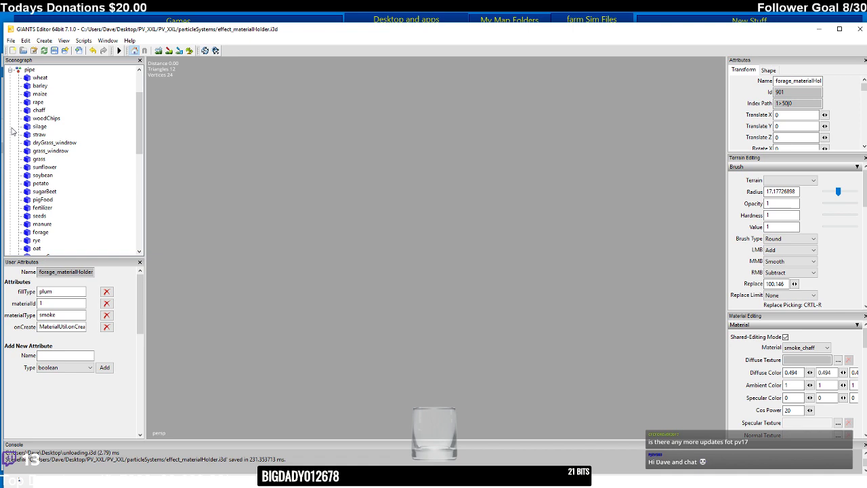
{"action": "left_click", "coordinate": [28, 71]}
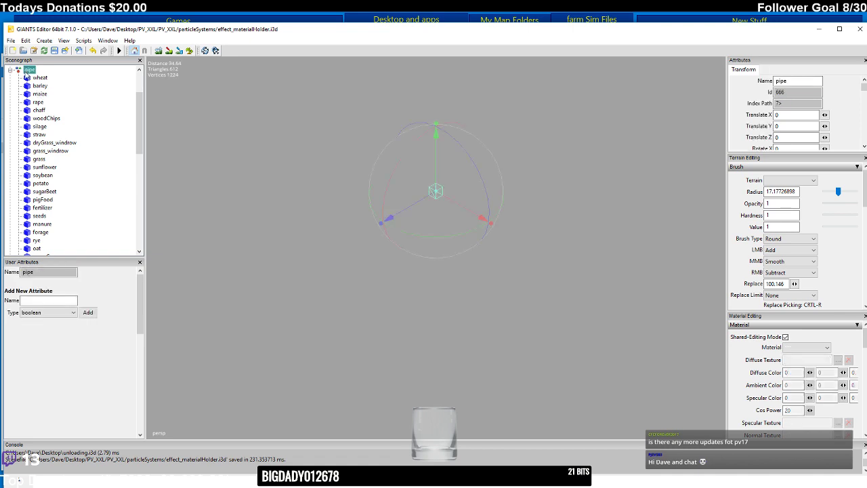
{"action": "scroll", "coordinate": [139, 135], "scroll_direction": "down", "scroll_amount": 3}
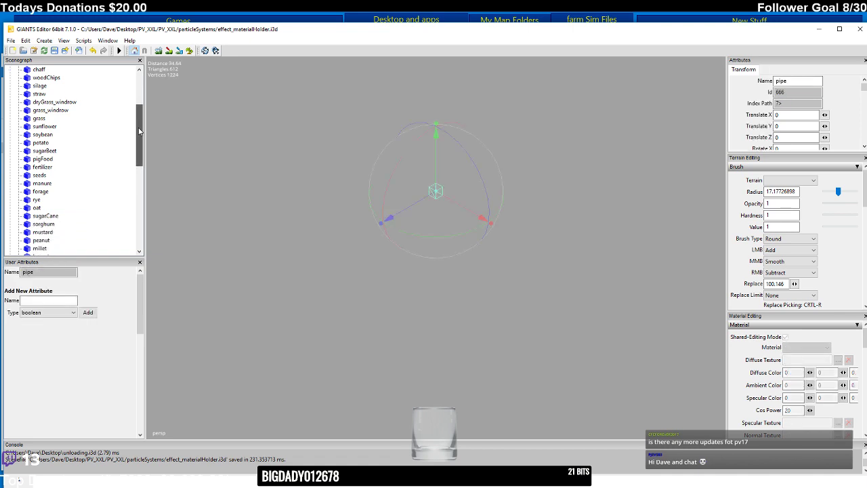
{"action": "left_click_drag", "start_coordinate": [139, 138], "coordinate": [143, 210]}
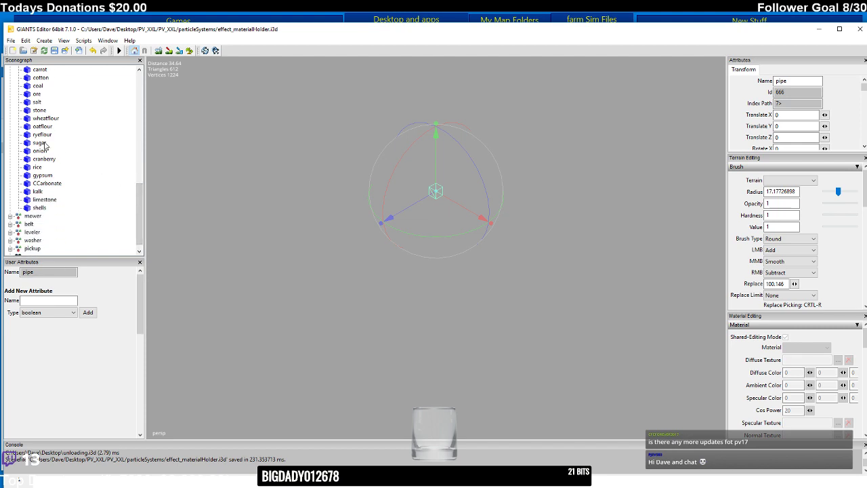
{"action": "left_click", "coordinate": [50, 167]}
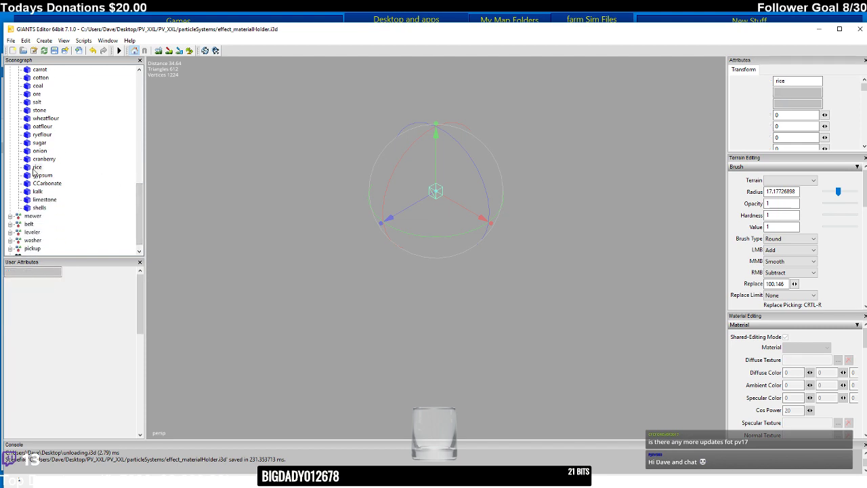
{"action": "left_click", "coordinate": [23, 42]}
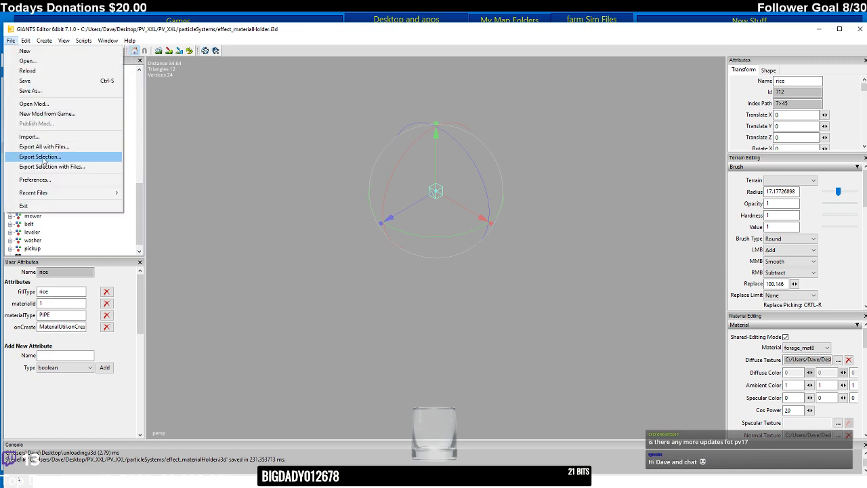
{"action": "left_click", "coordinate": [43, 160]}
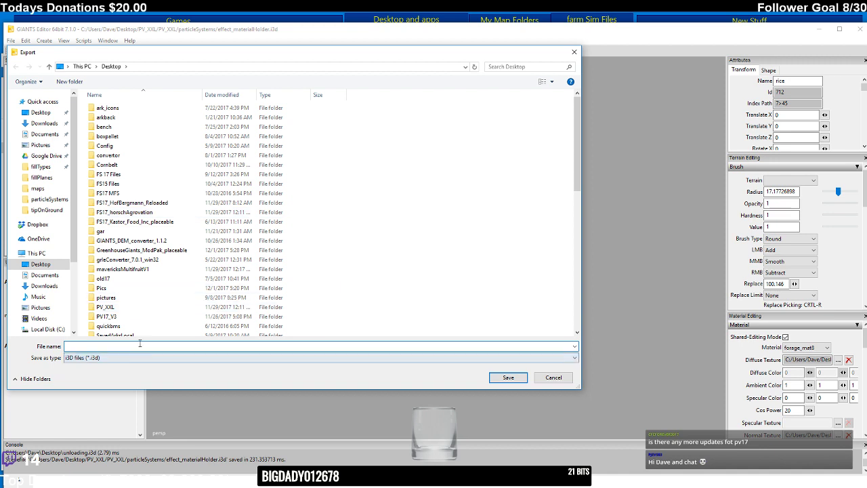
{"action": "type", "text": "pipe"}
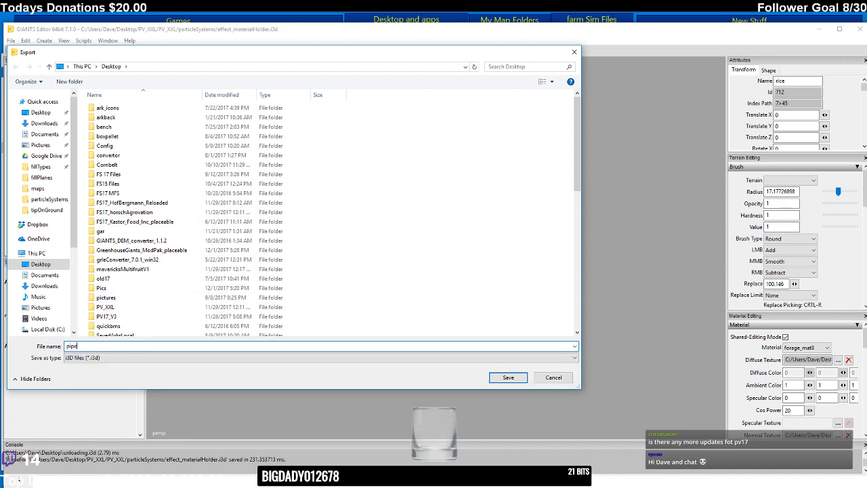
{"action": "left_click", "coordinate": [505, 378]}
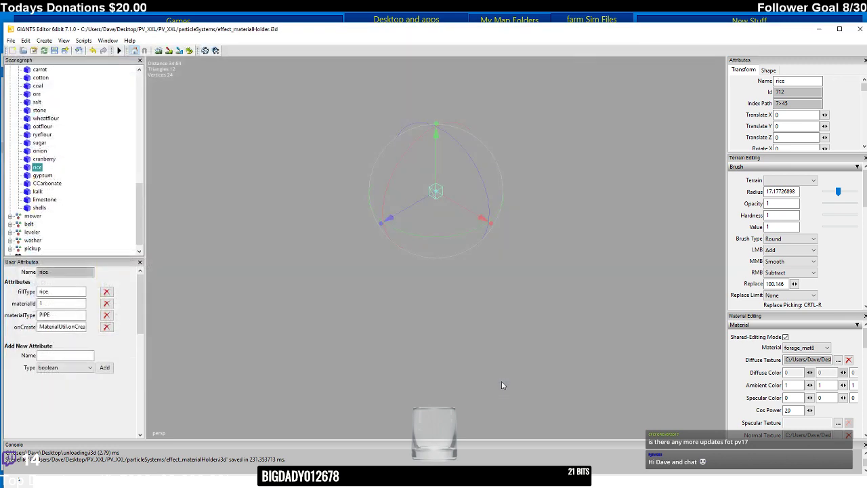
- Close the unloading.i3d scene and open the exported pipe.i3d from the desktop in GIANTS Editor 7.1.0
{"action": "left_click", "coordinate": [819, 30]}
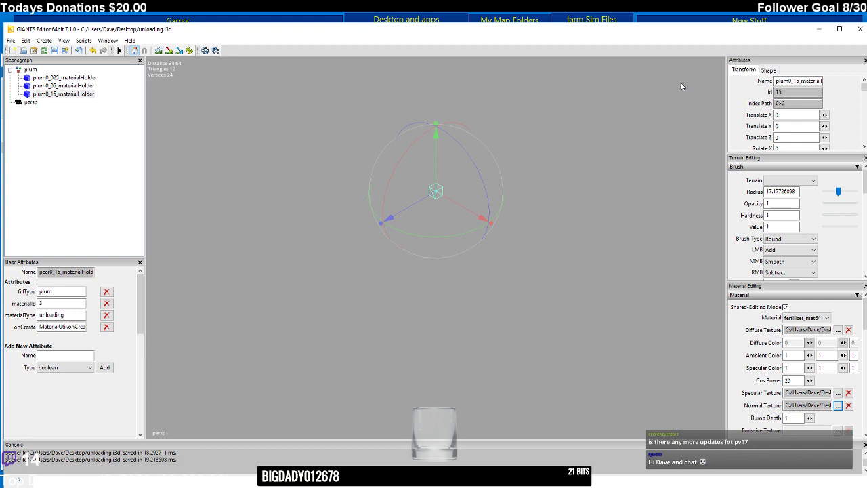
{"action": "left_click", "coordinate": [858, 31]}
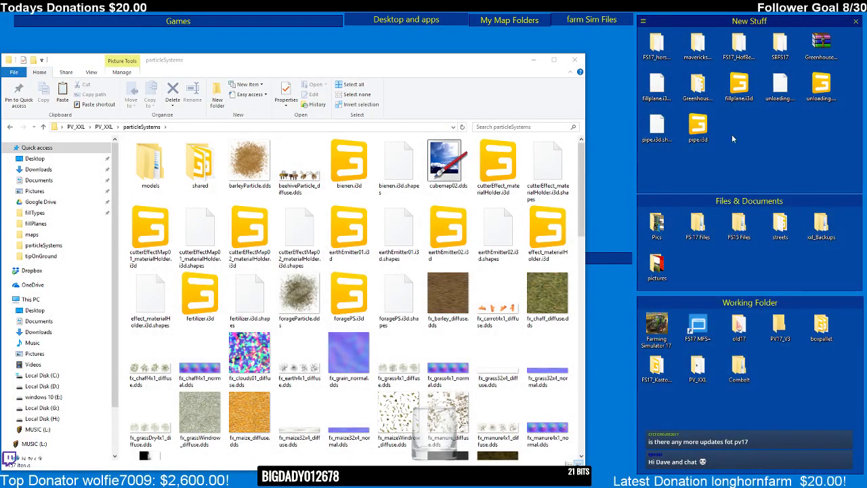
{"action": "left_click", "coordinate": [697, 125]}
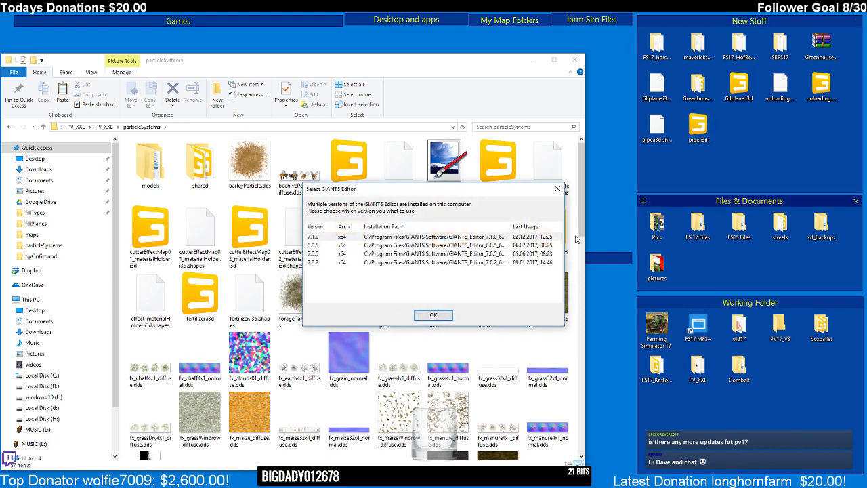
{"action": "left_click", "coordinate": [442, 316]}
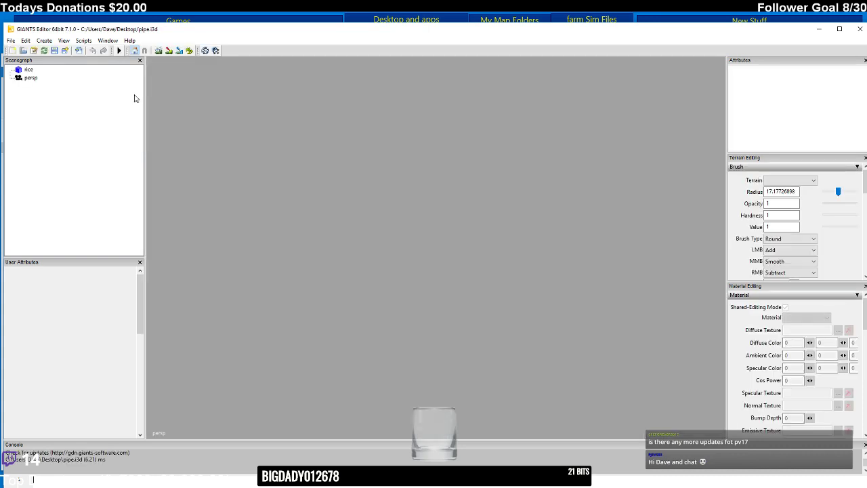
- Rename the rice material holder to apple and set its fillType attribute to apple
{"action": "left_click", "coordinate": [28, 70]}
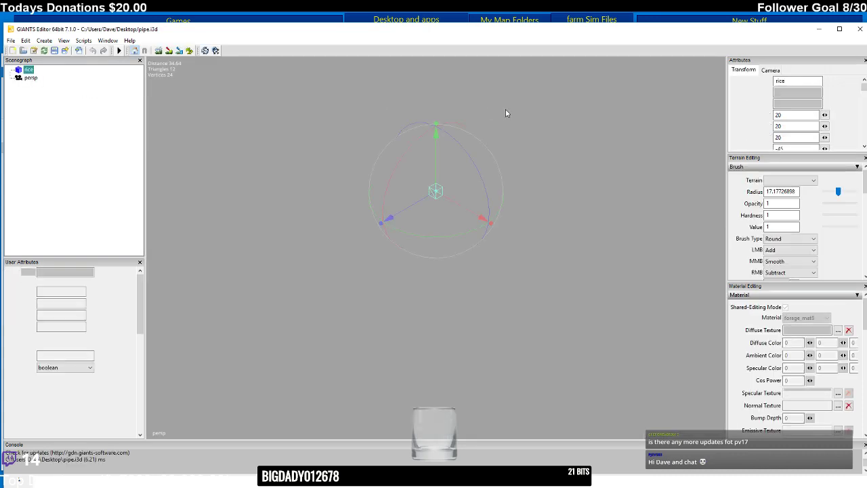
{"action": "double_click", "coordinate": [792, 81]}
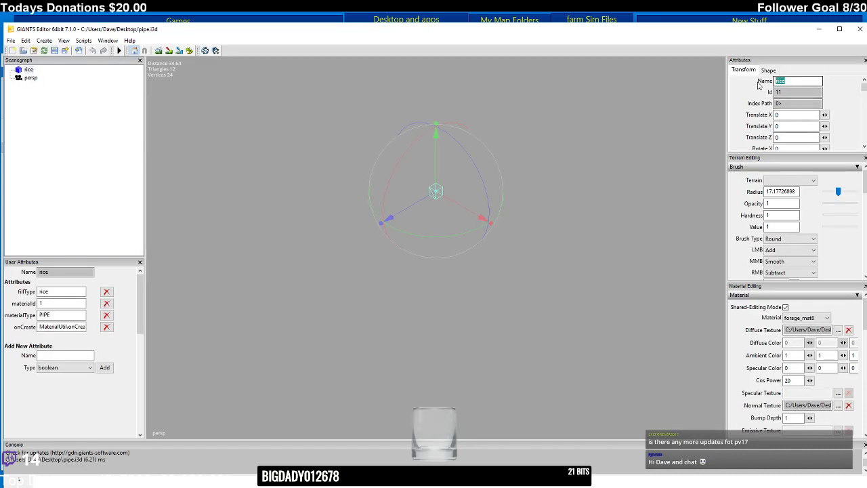
{"action": "type", "text": "apple"}
{"action": "key", "text": "Return"}
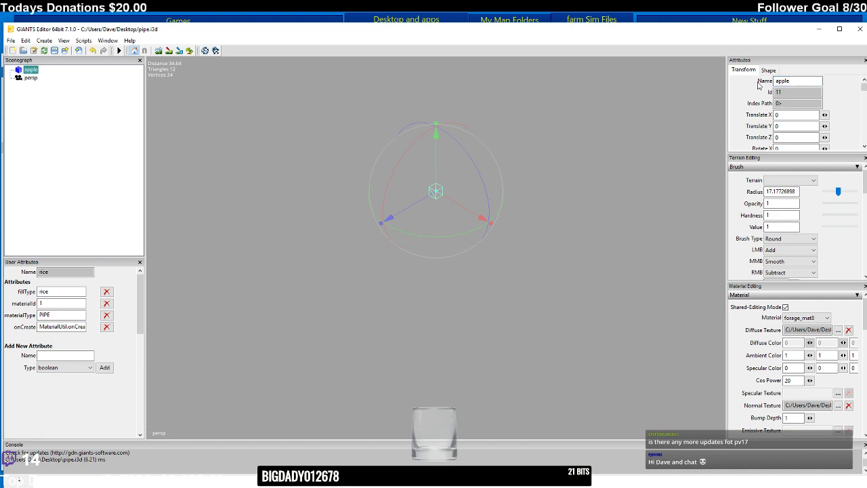
{"action": "double_click", "coordinate": [73, 291]}
{"action": "type", "text": "apple"}
{"action": "left_click", "coordinate": [50, 303]}
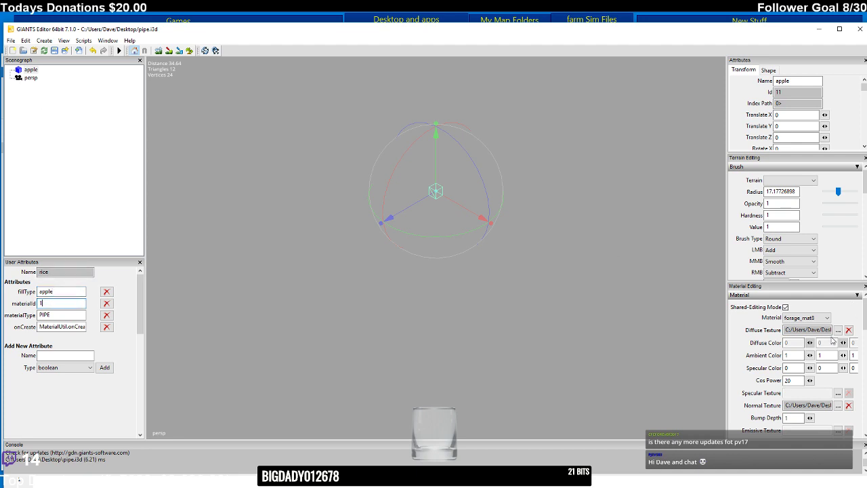
- Replace the apple holder's diffuse texture with apple_diffuse.dds from the fillPlanes folder
{"action": "left_click", "coordinate": [837, 330]}
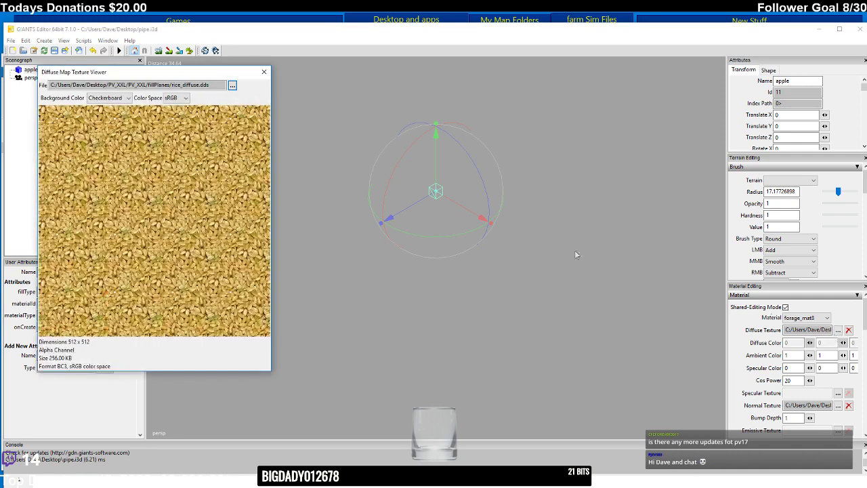
{"action": "left_click", "coordinate": [233, 86]}
{"action": "left_click", "coordinate": [279, 157]}
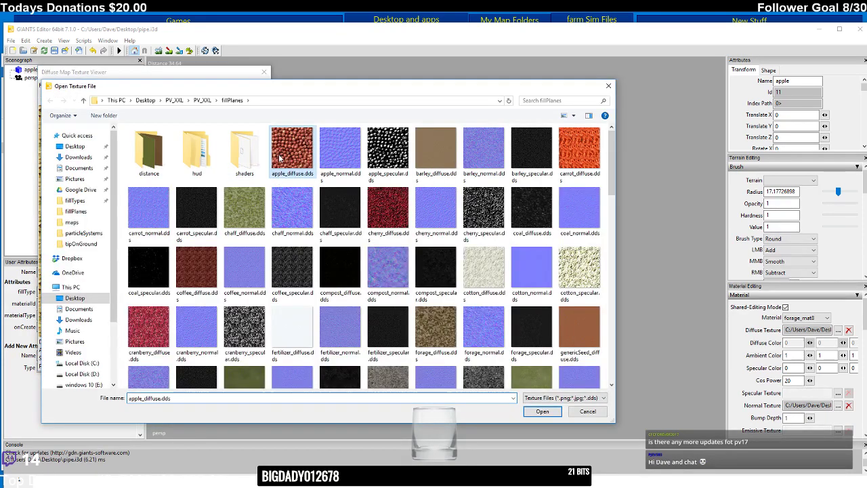
{"action": "left_click", "coordinate": [533, 411]}
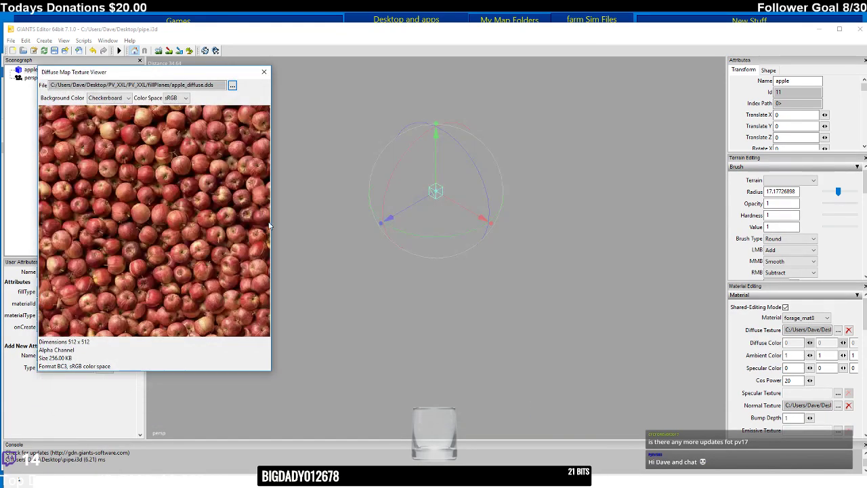
{"action": "left_click", "coordinate": [264, 71]}
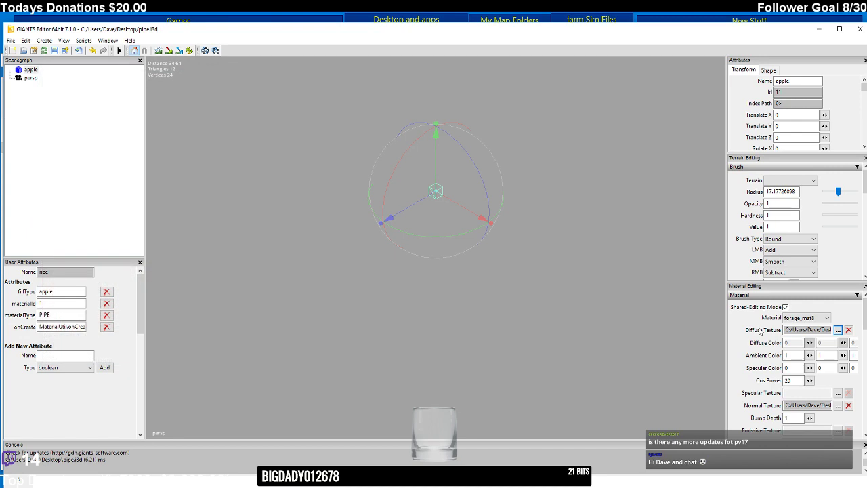
- Check the apple holder's normal texture and save pipe.i3d
{"action": "left_click", "coordinate": [838, 404]}
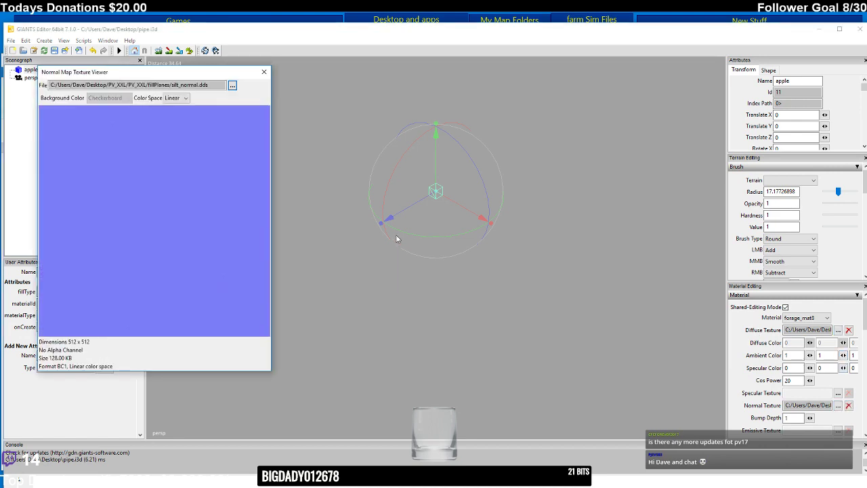
{"action": "left_click", "coordinate": [264, 72]}
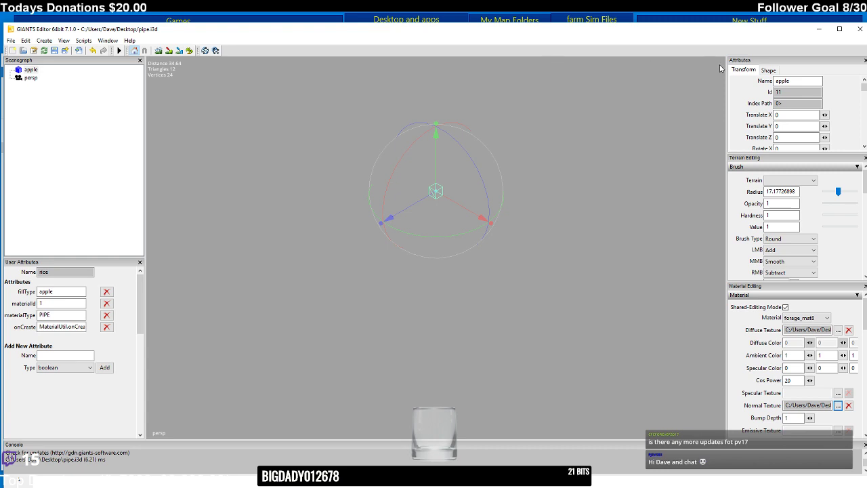
{"action": "left_click", "coordinate": [55, 52]}
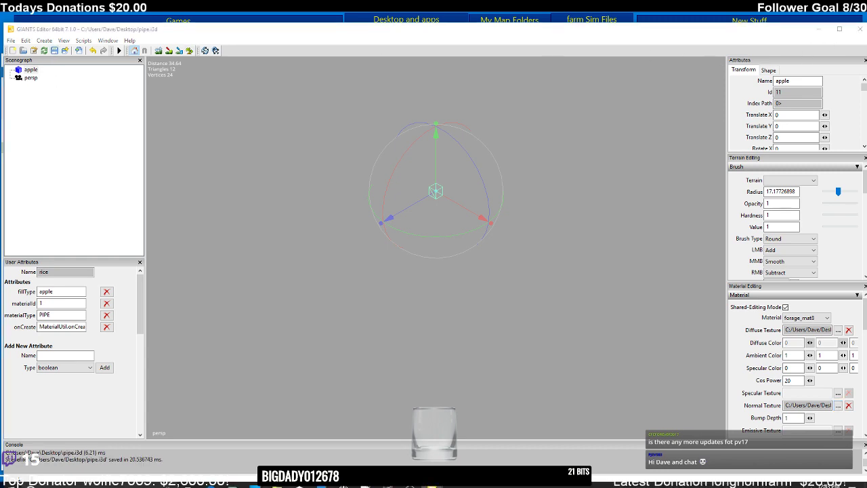
- Switch to the effect_materialHolder.i3d scene and import pipe.i3d from the desktop
{"action": "mouse_move", "coordinate": [431, 484]}
{"action": "left_click", "coordinate": [404, 447]}
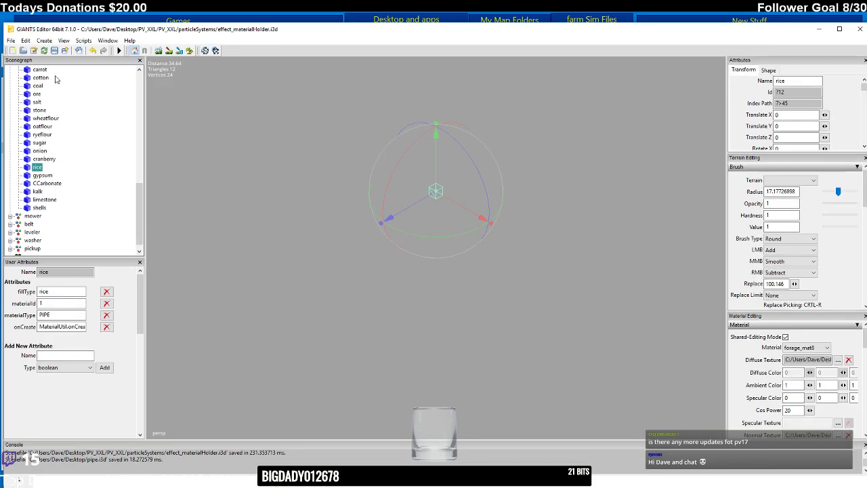
{"action": "left_click", "coordinate": [79, 52]}
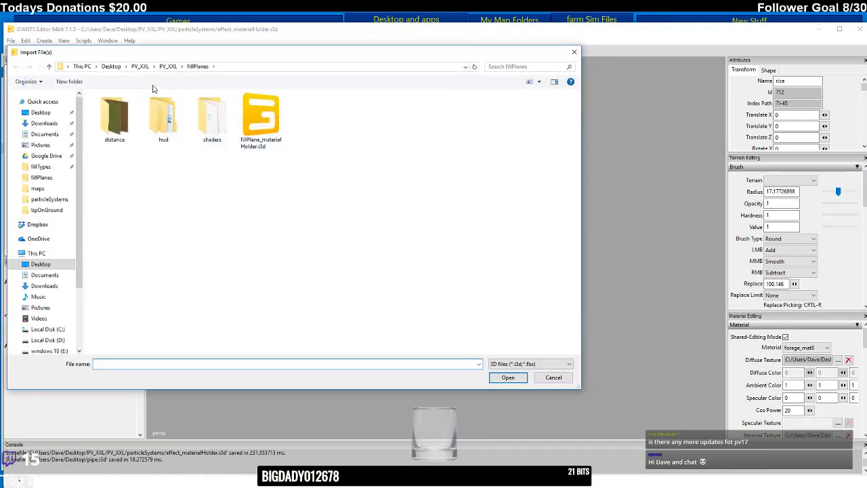
{"action": "left_click", "coordinate": [111, 66]}
{"action": "left_click_drag", "start_coordinate": [576, 135], "coordinate": [572, 254]}
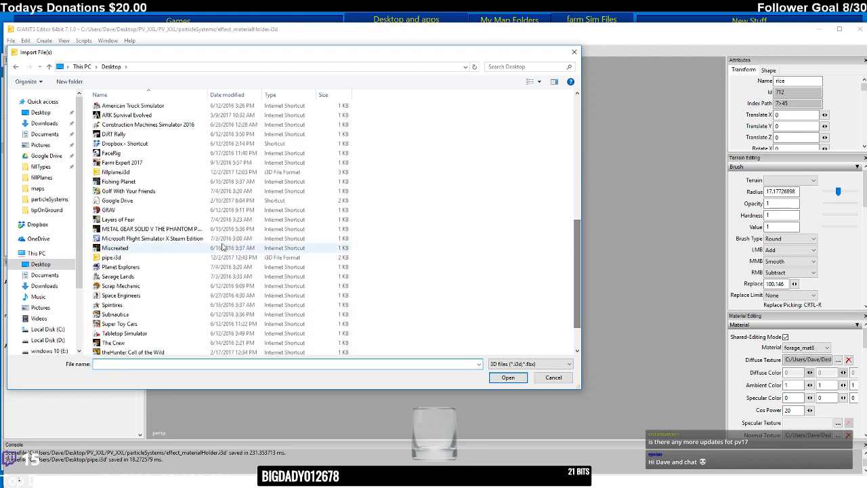
{"action": "left_click", "coordinate": [178, 261]}
{"action": "left_click", "coordinate": [508, 377]}
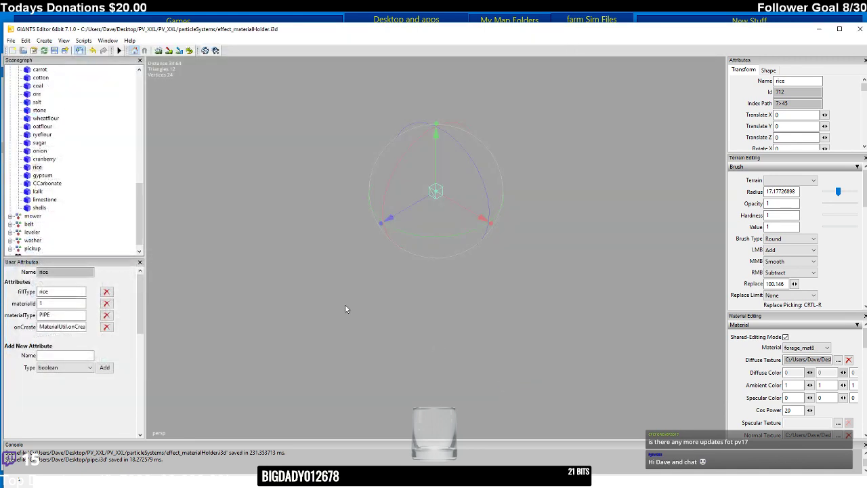
- Move the imported apple holder into the pipe group by cutting and pasting it
{"action": "left_click", "coordinate": [25, 40]}
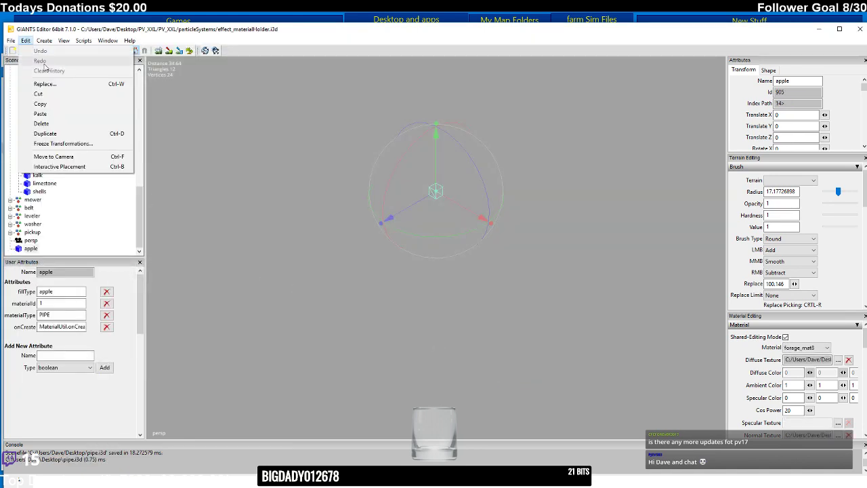
{"action": "left_click", "coordinate": [48, 94]}
{"action": "left_click", "coordinate": [29, 70]}
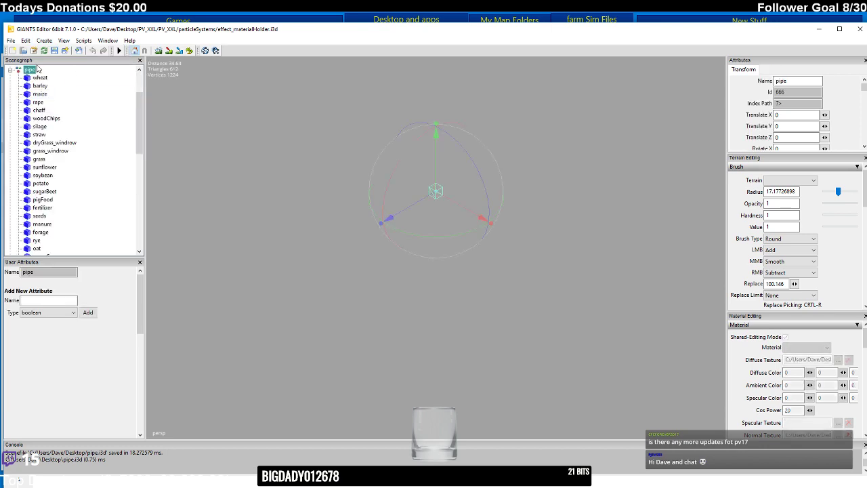
{"action": "left_click", "coordinate": [25, 41]}
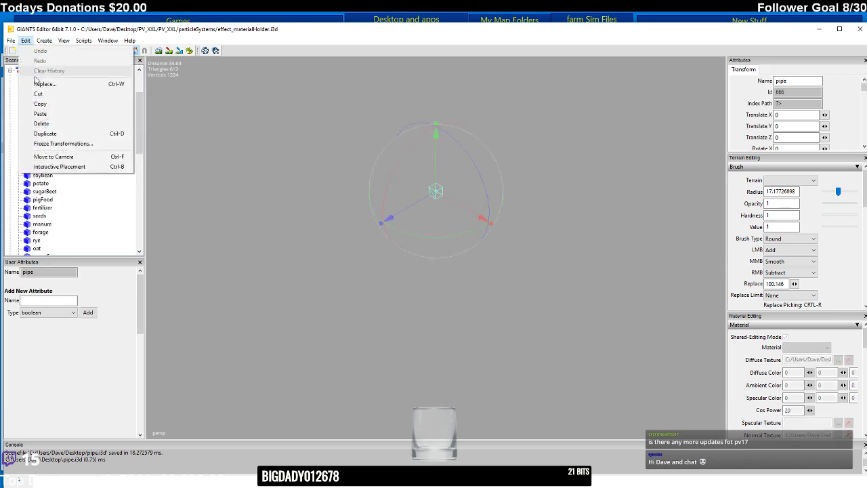
{"action": "left_click", "coordinate": [41, 112]}
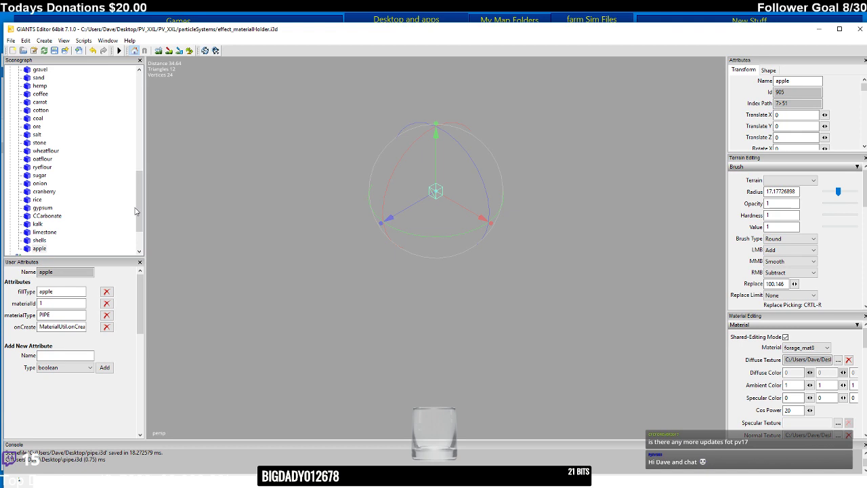
- Return to the pipe.i3d scene, rename the apple holder to orange and set its fillType attribute to orange
{"action": "mouse_move", "coordinate": [434, 437]}
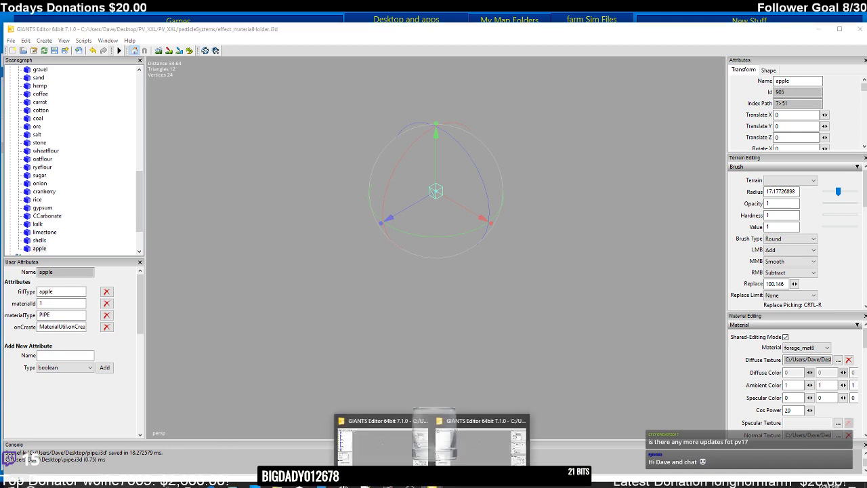
{"action": "left_click", "coordinate": [469, 419]}
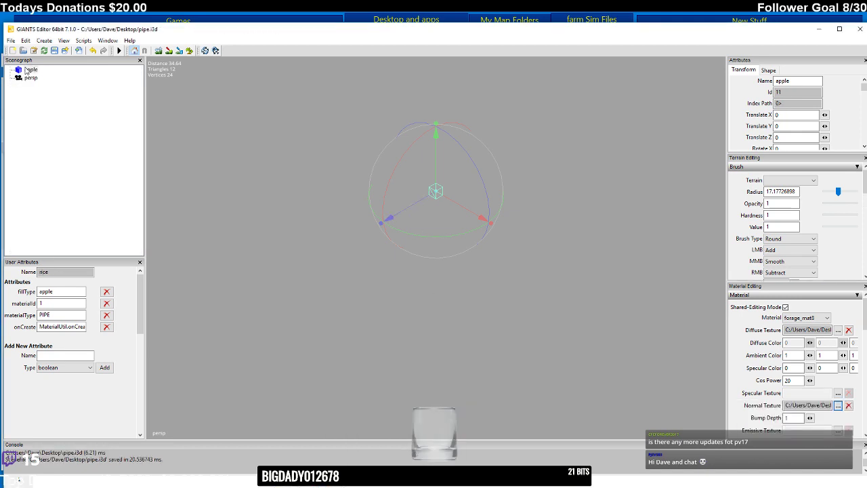
{"action": "key", "text": "F2"}
{"action": "type", "text": "orange"}
{"action": "key", "text": "Return"}
{"action": "double_click", "coordinate": [57, 291]}
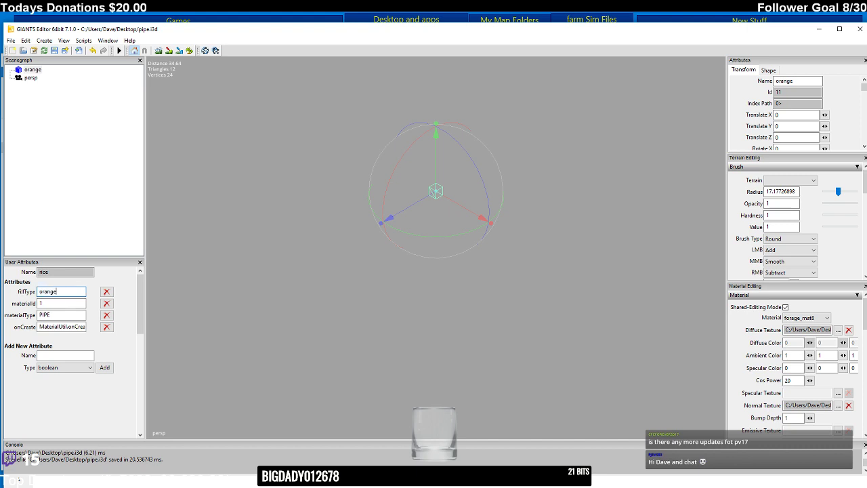
{"action": "double_click", "coordinate": [59, 305]}
- Replace the orange holder's diffuse texture with orange_diffuse.dds from the fillPlanes folder
{"action": "left_click", "coordinate": [837, 330]}
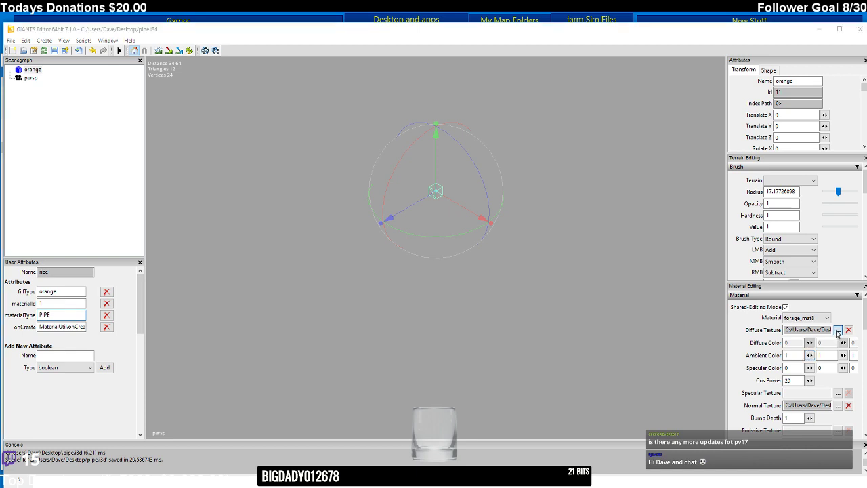
{"action": "left_click", "coordinate": [232, 87]}
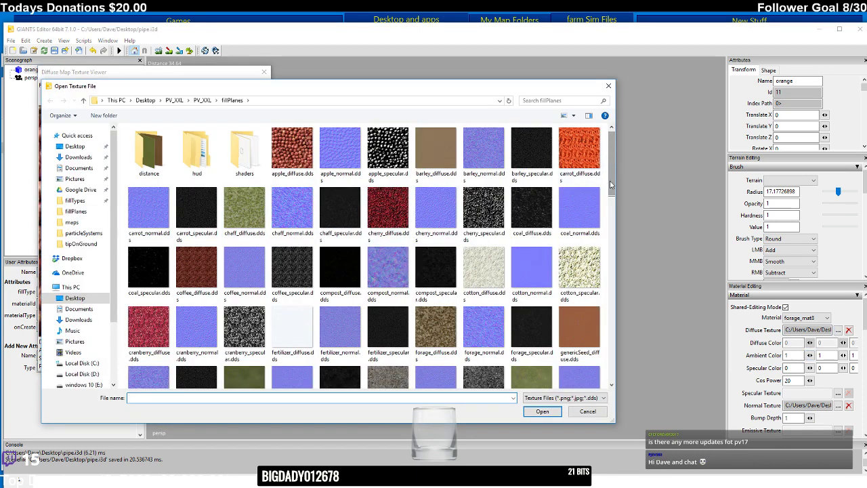
{"action": "left_click_drag", "start_coordinate": [610, 184], "coordinate": [610, 260]}
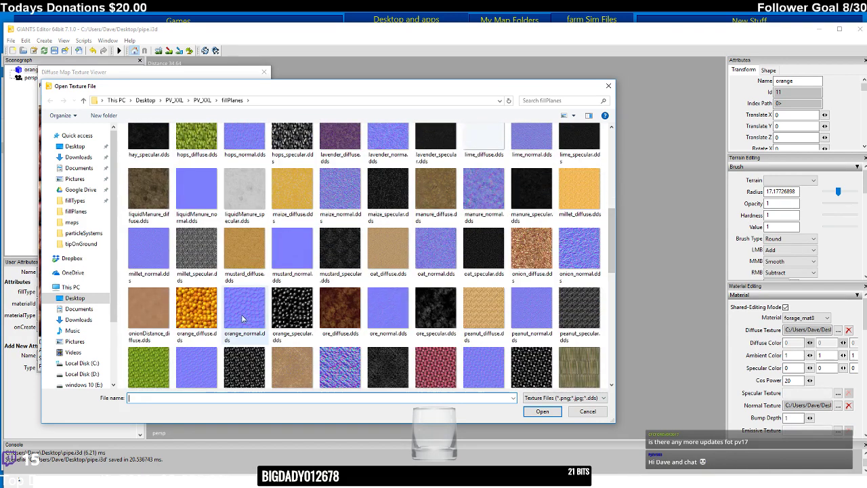
{"action": "double_click", "coordinate": [196, 308]}
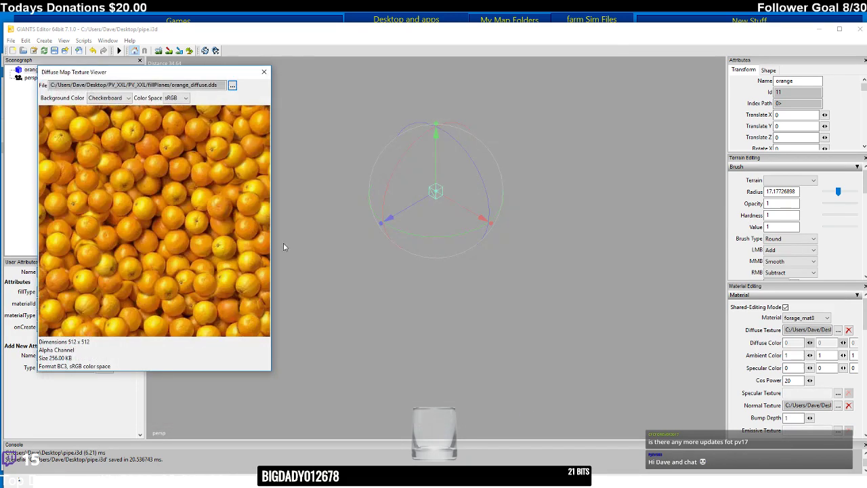
{"action": "left_click", "coordinate": [264, 71]}
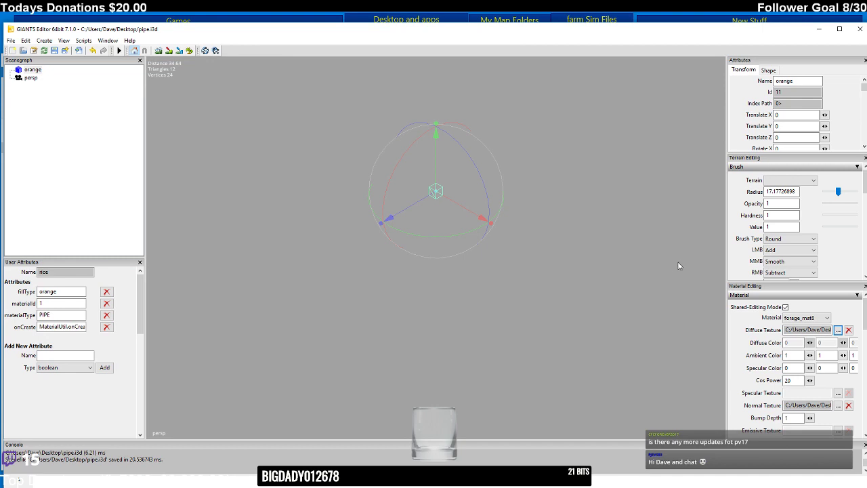
- Check the orange holder's normal texture and save pipe.i3d
{"action": "left_click", "coordinate": [837, 405]}
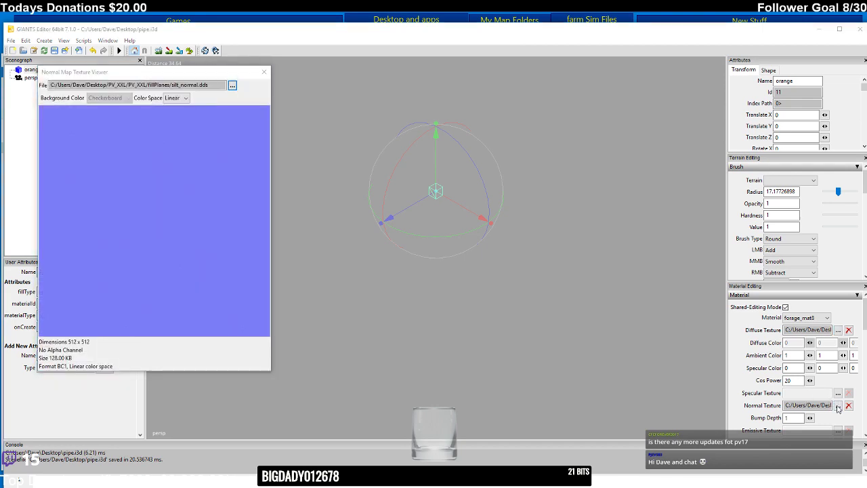
{"action": "left_click", "coordinate": [264, 71]}
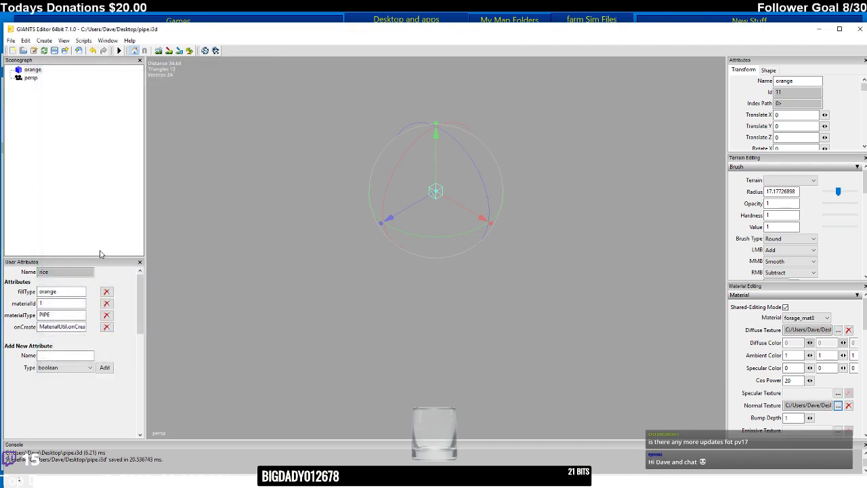
{"action": "left_click", "coordinate": [55, 51]}
- Go back to the effect_materialHolder.i3d scene and import the updated pipe.i3d from the desktop
{"action": "mouse_move", "coordinate": [434, 485]}
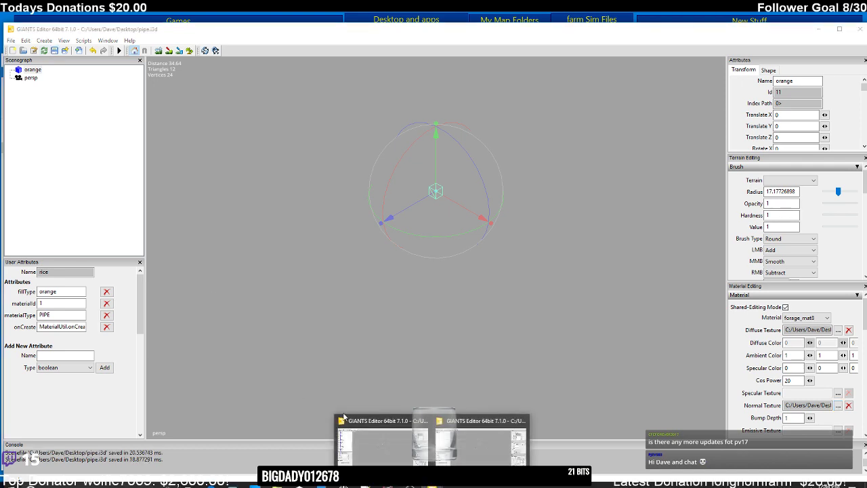
{"action": "left_click", "coordinate": [365, 418]}
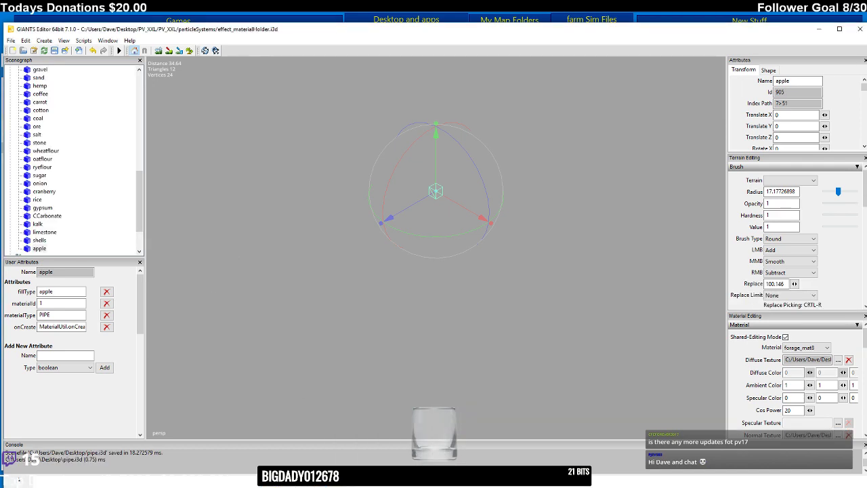
{"action": "mouse_move", "coordinate": [433, 485]}
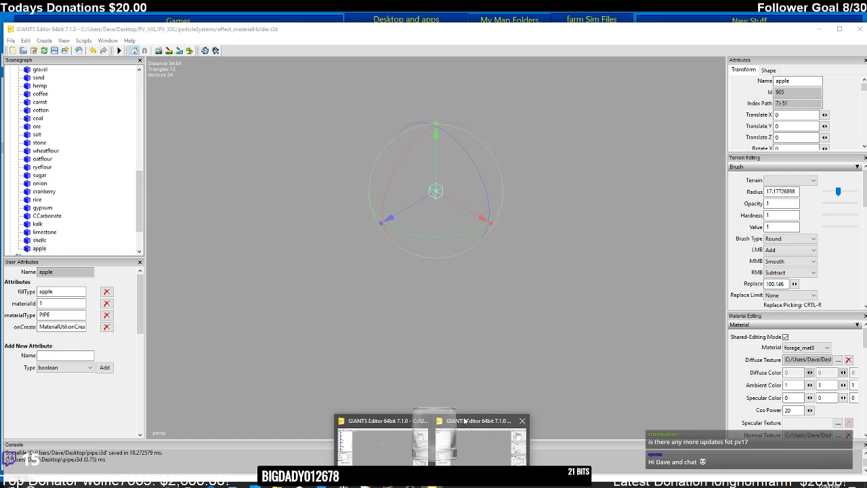
{"action": "left_click", "coordinate": [463, 421]}
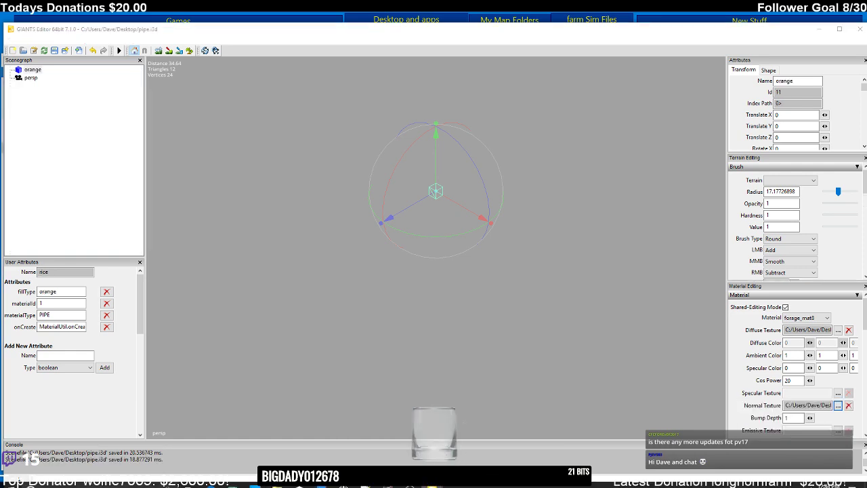
{"action": "mouse_move", "coordinate": [433, 485]}
{"action": "left_click", "coordinate": [392, 421]}
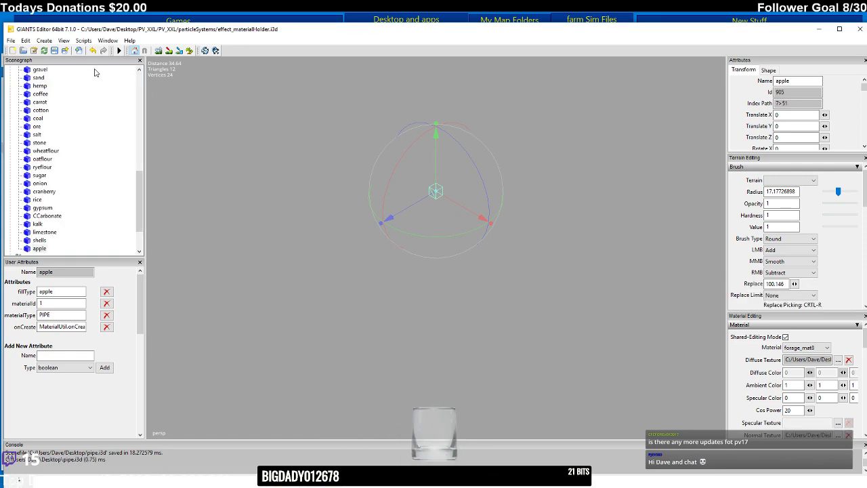
{"action": "left_click", "coordinate": [80, 51]}
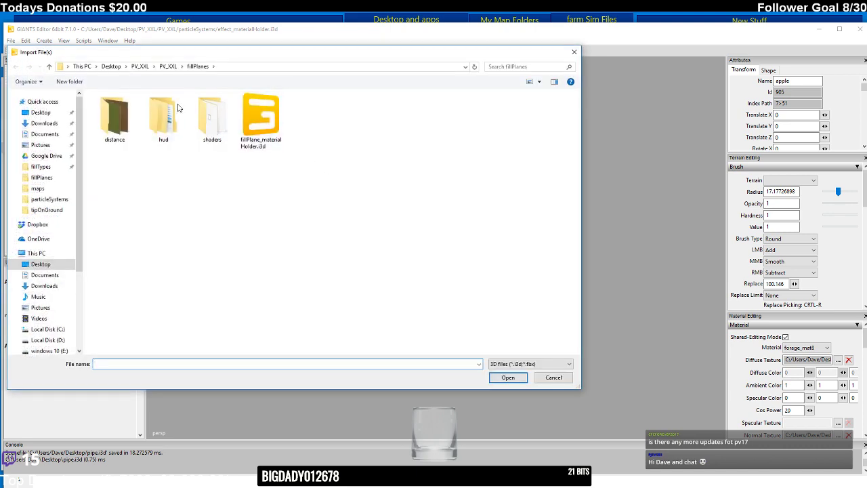
{"action": "left_click", "coordinate": [113, 67]}
{"action": "left_click_drag", "start_coordinate": [576, 179], "coordinate": [546, 345]}
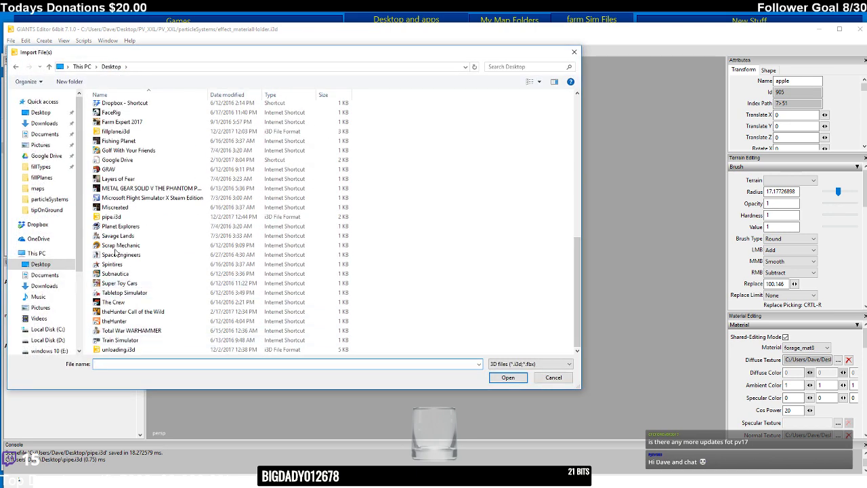
{"action": "left_click", "coordinate": [112, 216]}
{"action": "left_click", "coordinate": [508, 377]}
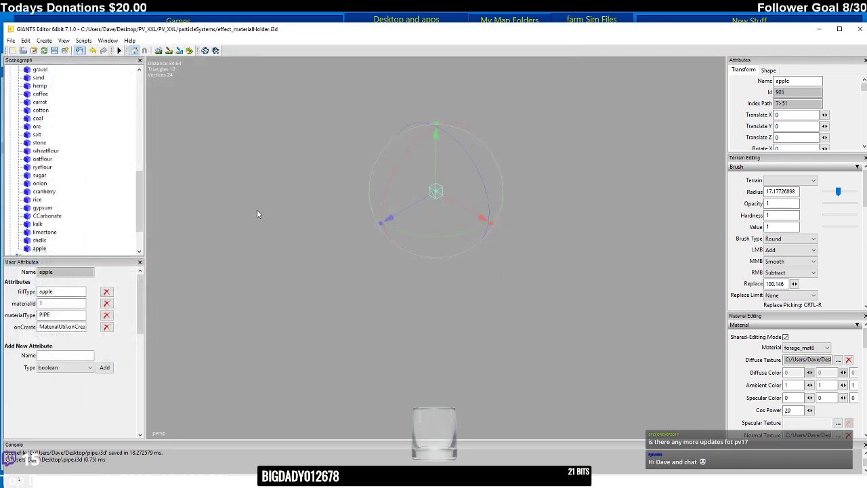
- Cut the imported orange holder and paste it into the pipe group
{"action": "left_click", "coordinate": [25, 41]}
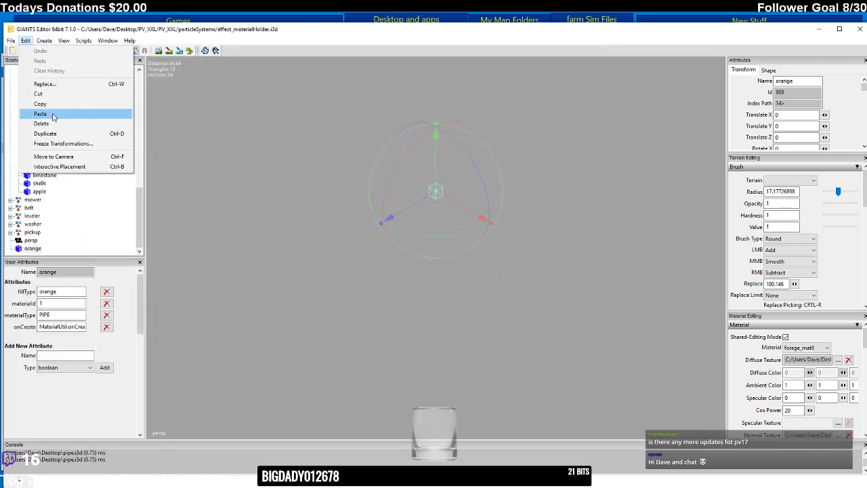
{"action": "left_click", "coordinate": [49, 104]}
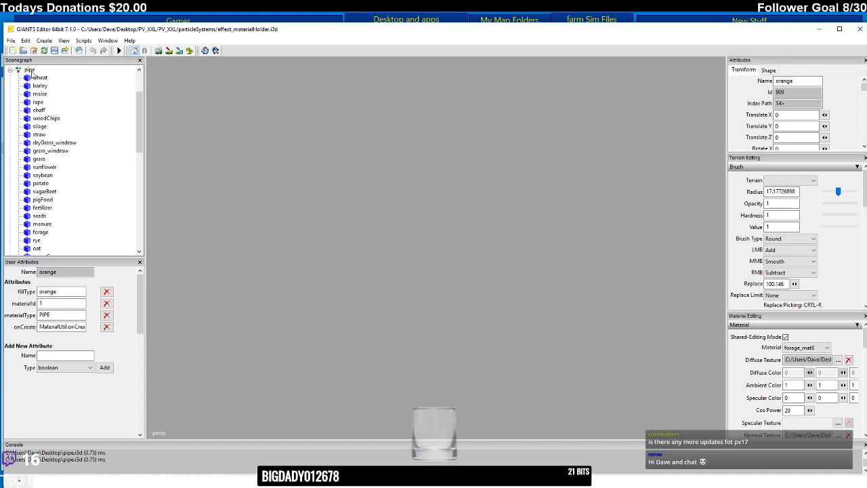
{"action": "left_click", "coordinate": [30, 70]}
{"action": "left_click", "coordinate": [25, 41]}
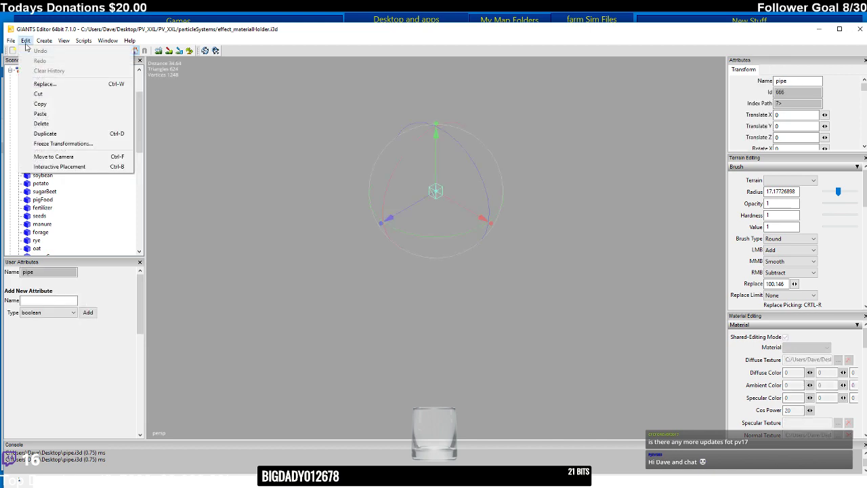
{"action": "left_click", "coordinate": [41, 114]}
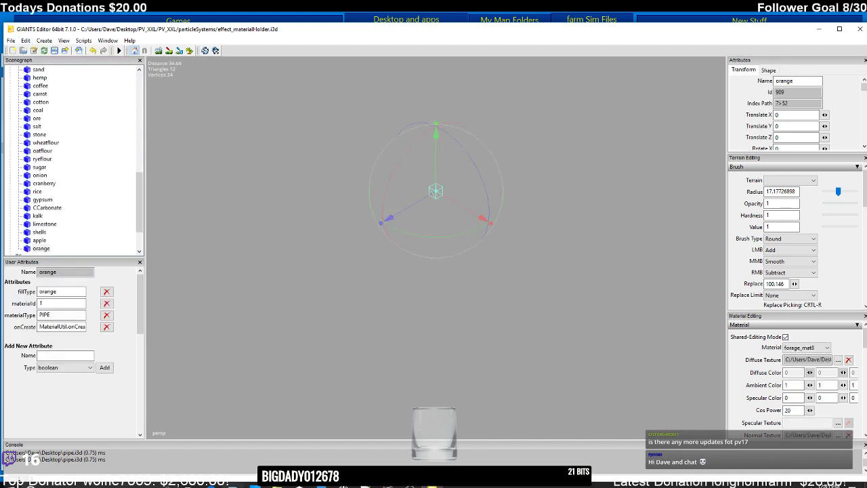
- In the pipe.i3d scene, rename the orange holder to cherry and set its fillType attribute to cherry
{"action": "mouse_move", "coordinate": [432, 484]}
{"action": "left_click", "coordinate": [462, 423]}
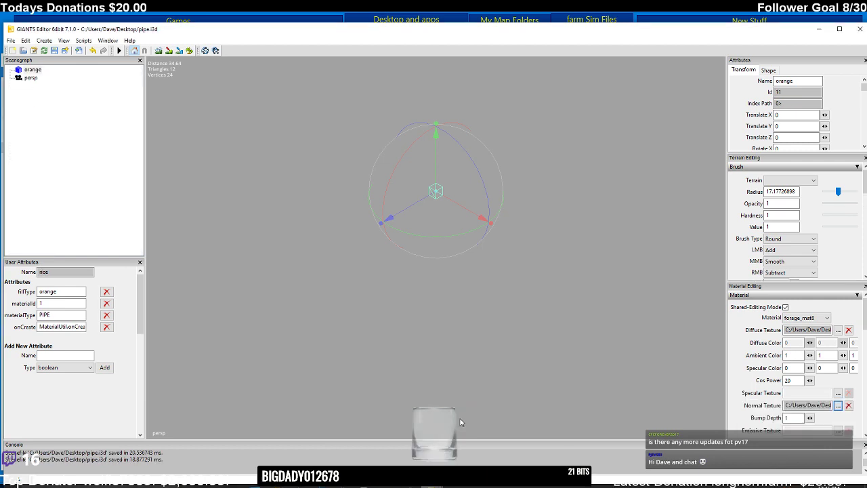
{"action": "double_click", "coordinate": [798, 80]}
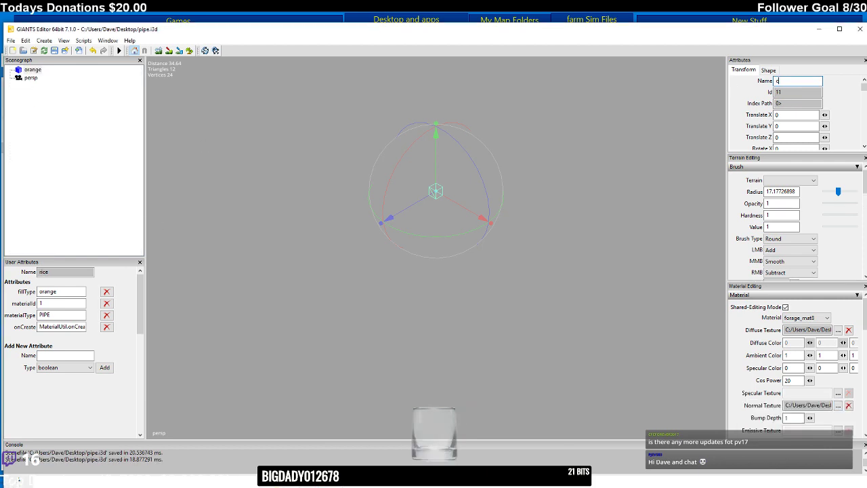
{"action": "key", "text": "Return"}
{"action": "double_click", "coordinate": [67, 291]}
{"action": "key", "text": "Tab"}
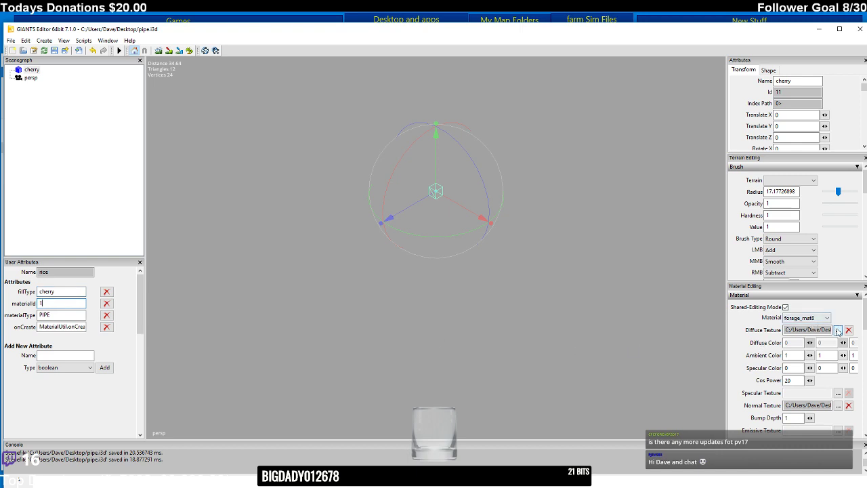
- Assign cherry_diffuse.dds from the fillPlanes folder as the cherry holder's diffuse texture
{"action": "left_click", "coordinate": [838, 330]}
{"action": "left_click", "coordinate": [234, 89]}
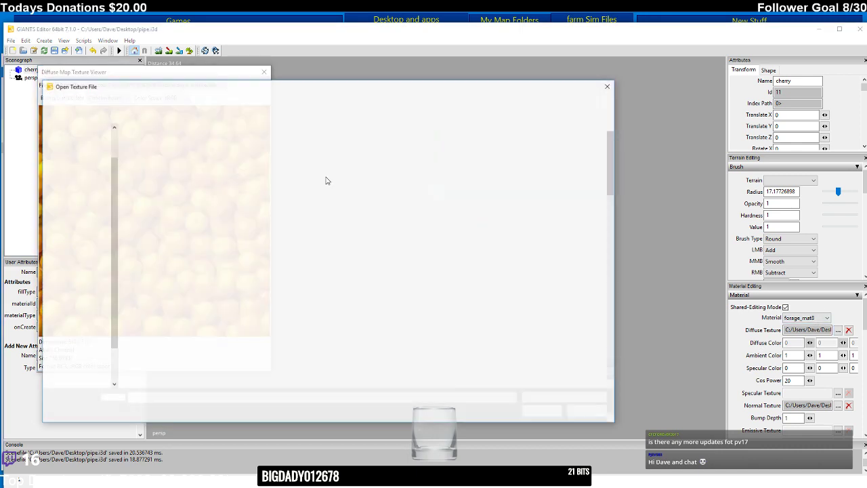
{"action": "left_click", "coordinate": [388, 210]}
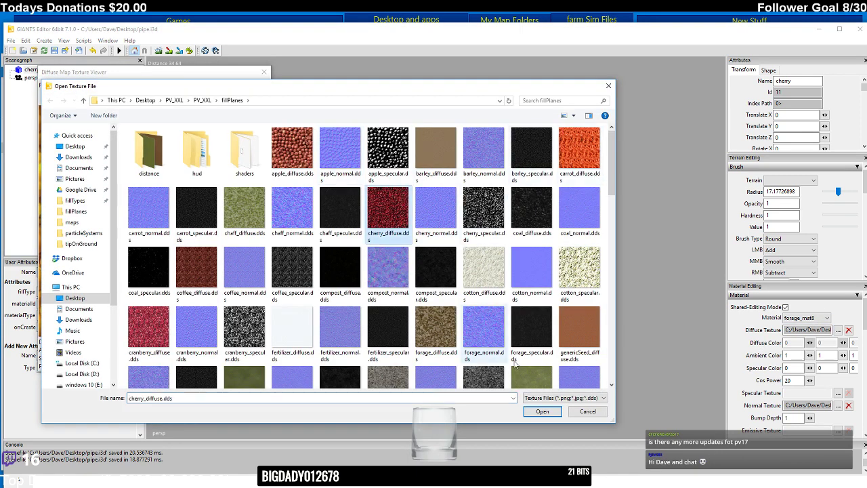
{"action": "left_click", "coordinate": [542, 411]}
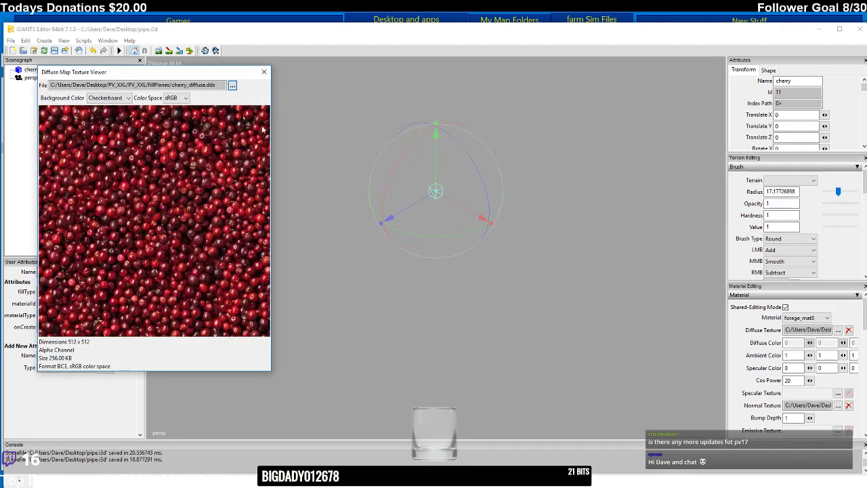
{"action": "left_click", "coordinate": [264, 71]}
- Enter PIPE as the cherry holder's materialType attribute and save pipe.i3d
{"action": "double_click", "coordinate": [58, 314]}
{"action": "type", "text": "PIPE"}
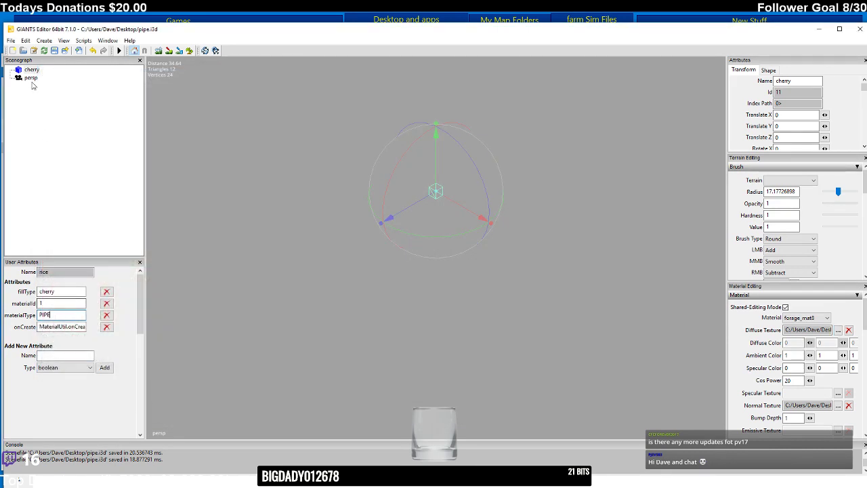
{"action": "left_click", "coordinate": [54, 52]}
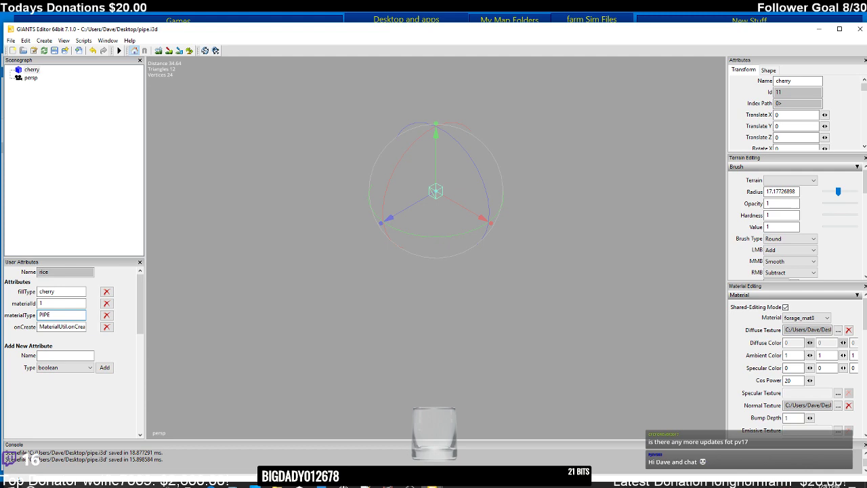
- Switch to the effect_materialHolder.i3d scene and import the saved cherry holder from pipe.i3d on the desktop
{"action": "mouse_move", "coordinate": [437, 484]}
{"action": "left_click", "coordinate": [381, 430]}
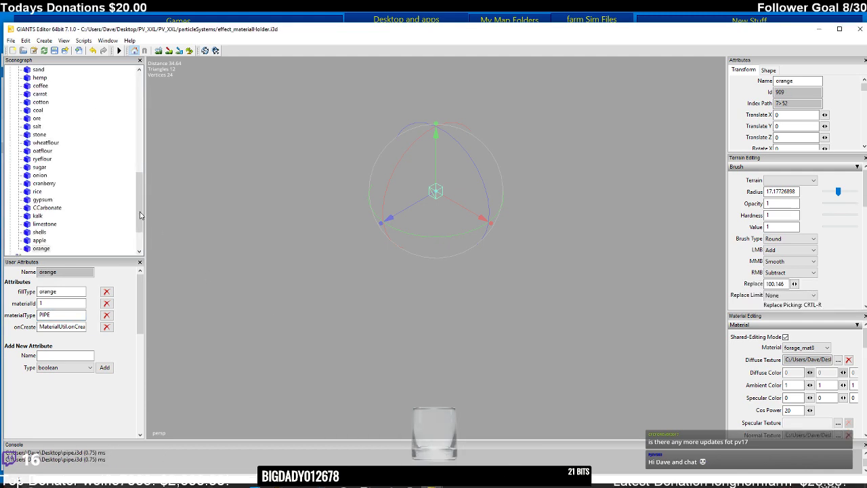
{"action": "left_click", "coordinate": [79, 51]}
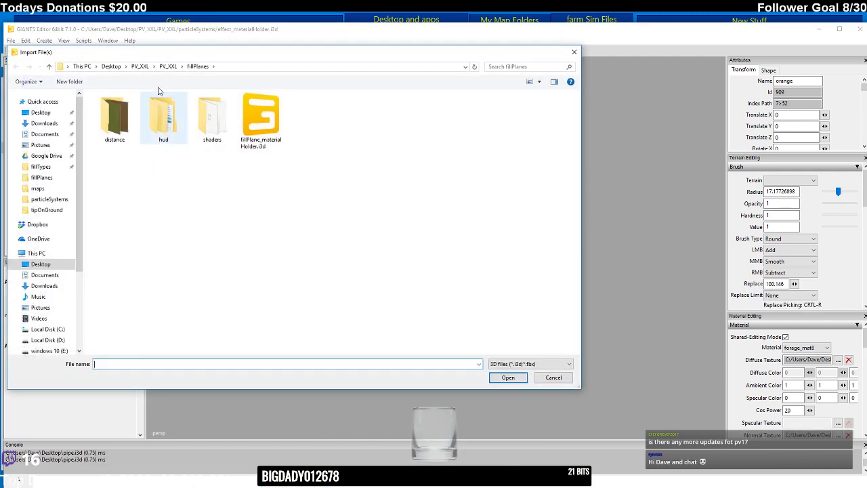
{"action": "left_click", "coordinate": [111, 66]}
{"action": "left_click_drag", "start_coordinate": [576, 188], "coordinate": [566, 333]}
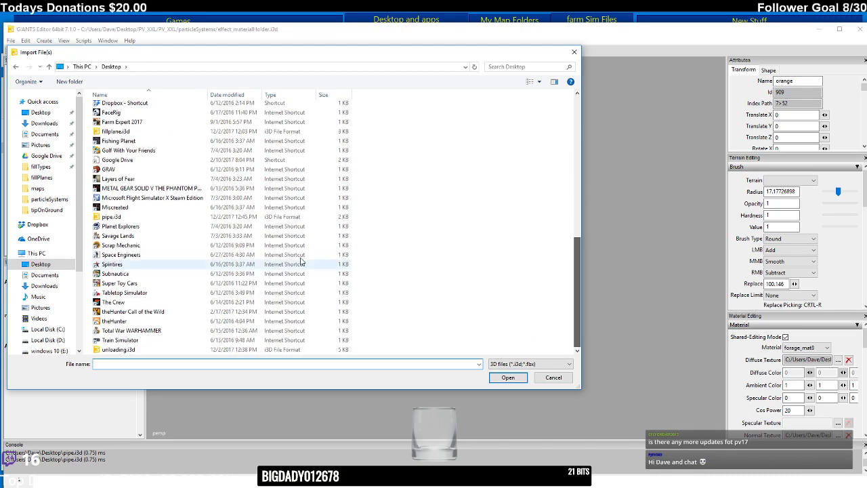
{"action": "left_click", "coordinate": [129, 216]}
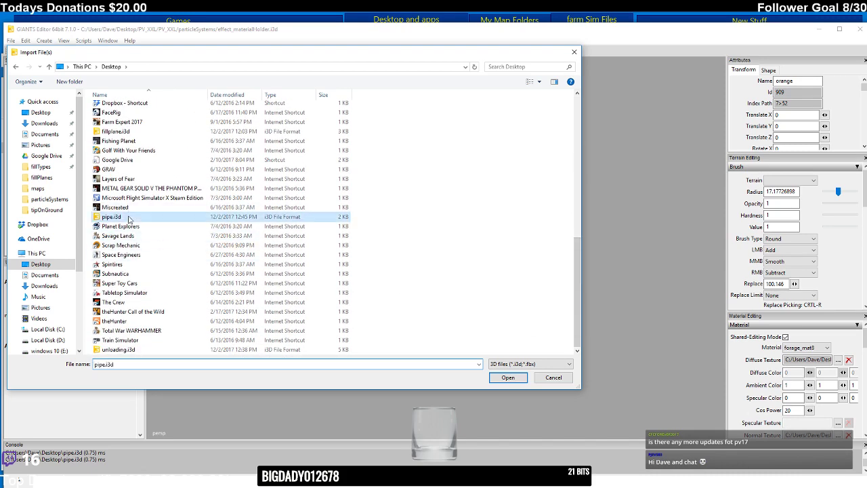
{"action": "left_click", "coordinate": [508, 377]}
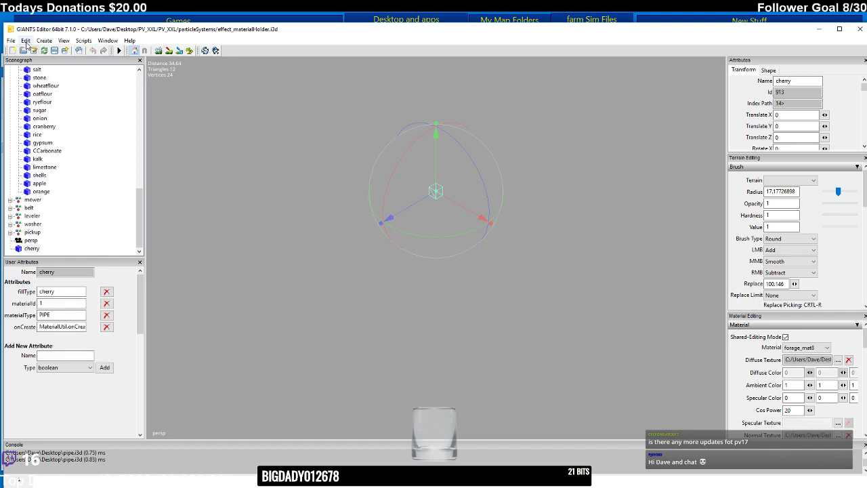
- Cut the imported cherry holder and paste it into the pipe group
{"action": "left_click", "coordinate": [25, 40]}
{"action": "left_click", "coordinate": [68, 89]}
{"action": "left_click", "coordinate": [29, 70]}
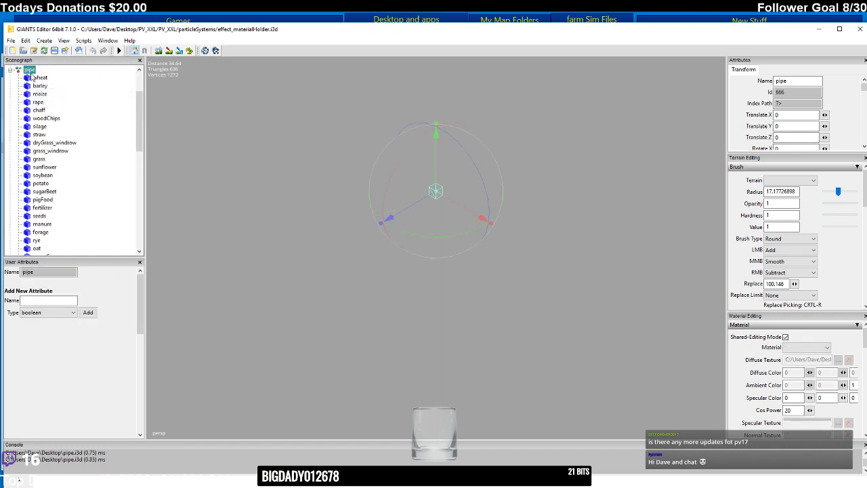
{"action": "left_click", "coordinate": [25, 40]}
{"action": "left_click", "coordinate": [58, 115]}
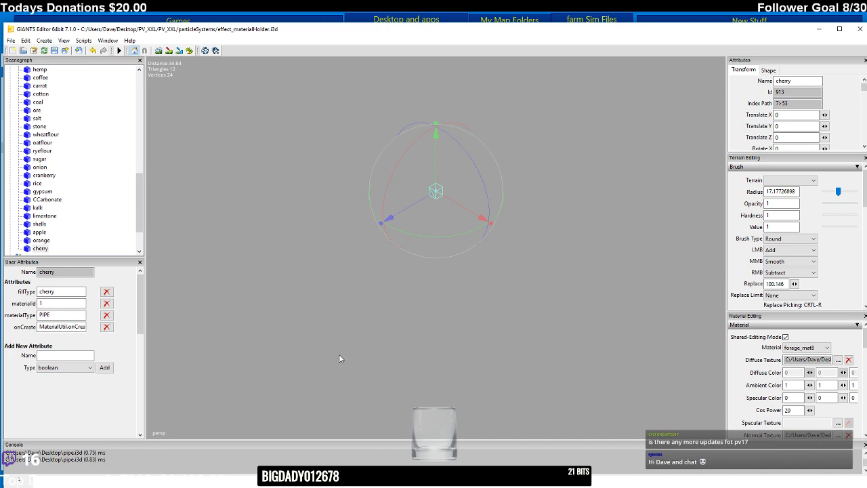
- Return to the pipe.i3d scene, rename the cherry holder to pear and set its fillType attribute to pear
{"action": "left_click", "coordinate": [432, 483]}
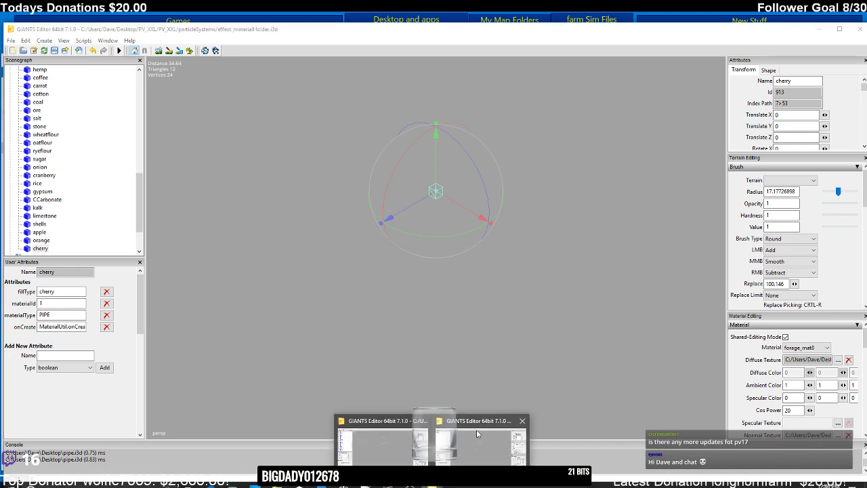
{"action": "left_click", "coordinate": [476, 426]}
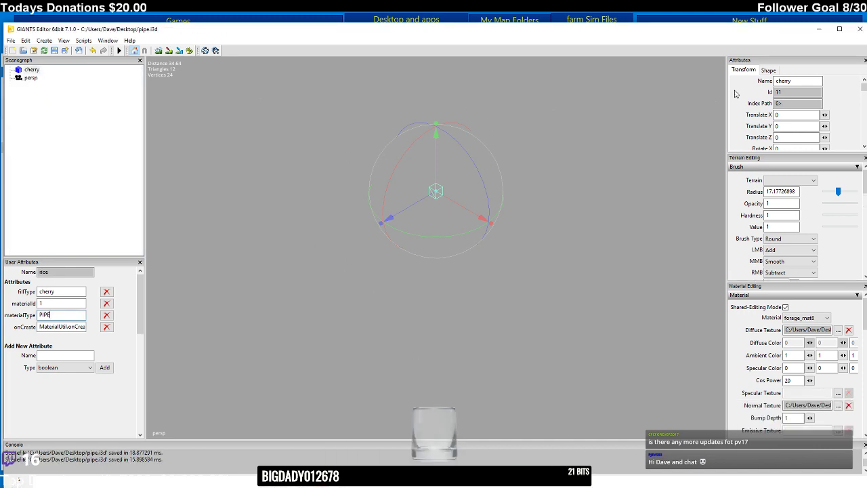
{"action": "double_click", "coordinate": [793, 81]}
{"action": "double_click", "coordinate": [47, 291]}
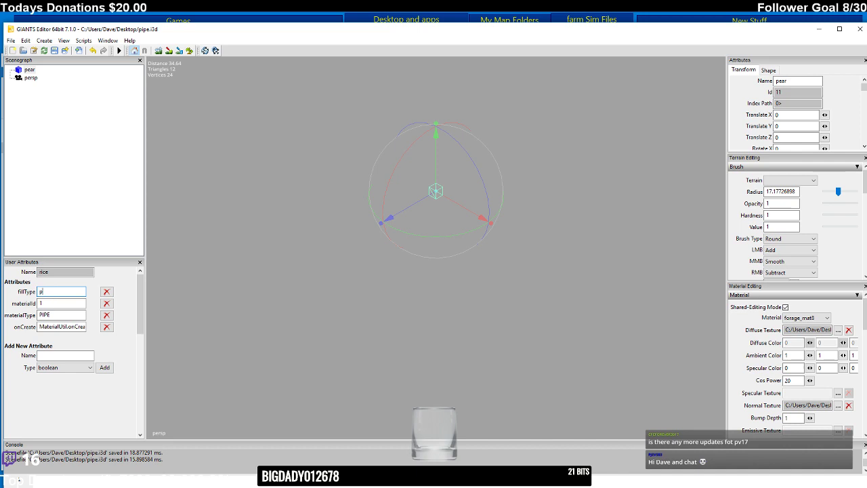
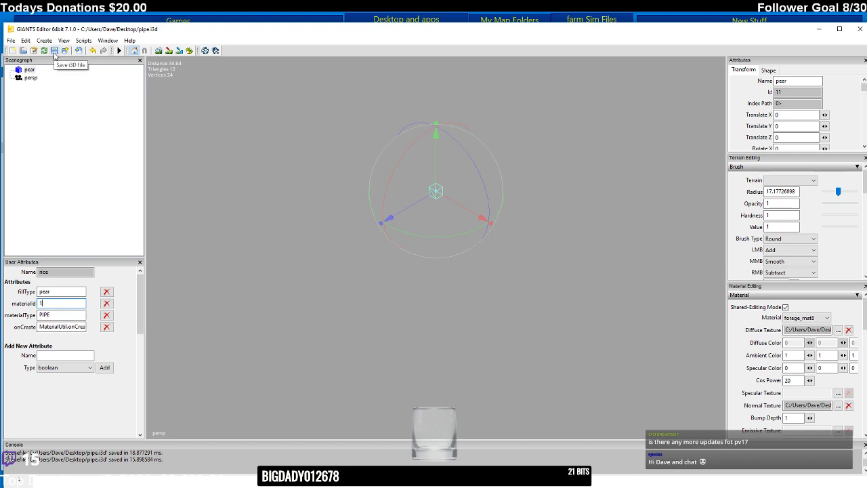
- Assign pear_diffuse.dds as the pear holder's diffuse texture and save pipe.i3d
{"action": "left_click", "coordinate": [807, 330]}
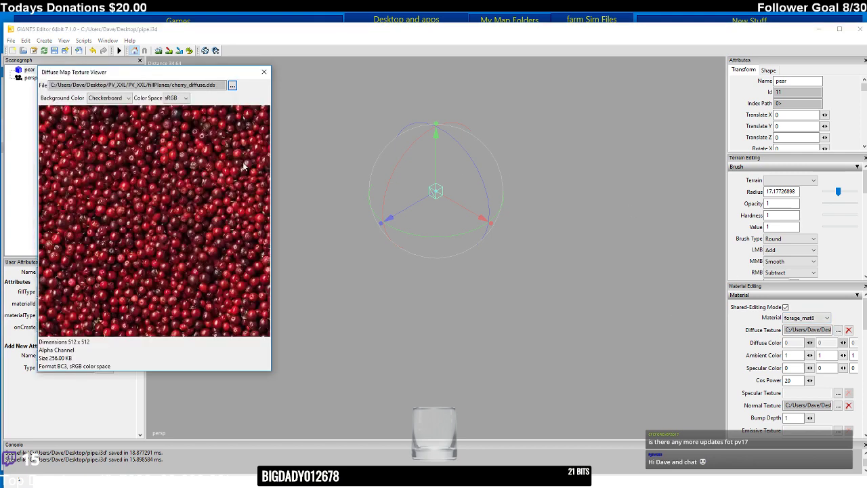
{"action": "left_click", "coordinate": [231, 85]}
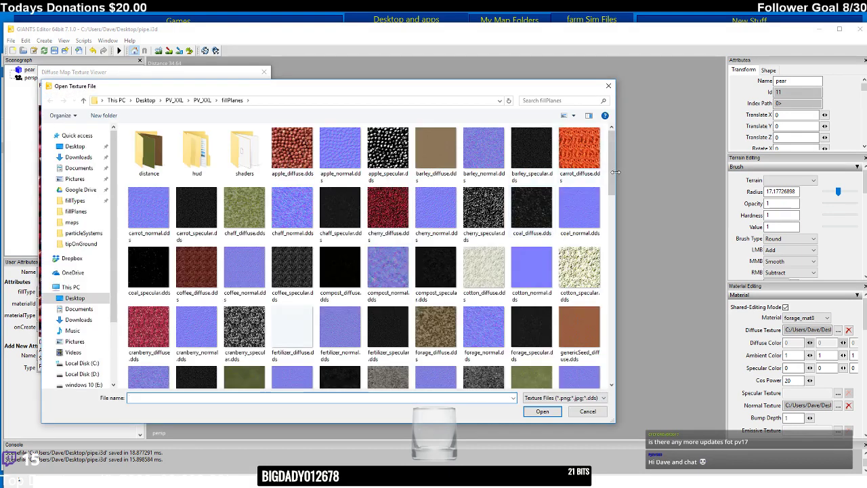
{"action": "left_click_drag", "start_coordinate": [614, 192], "coordinate": [613, 279]}
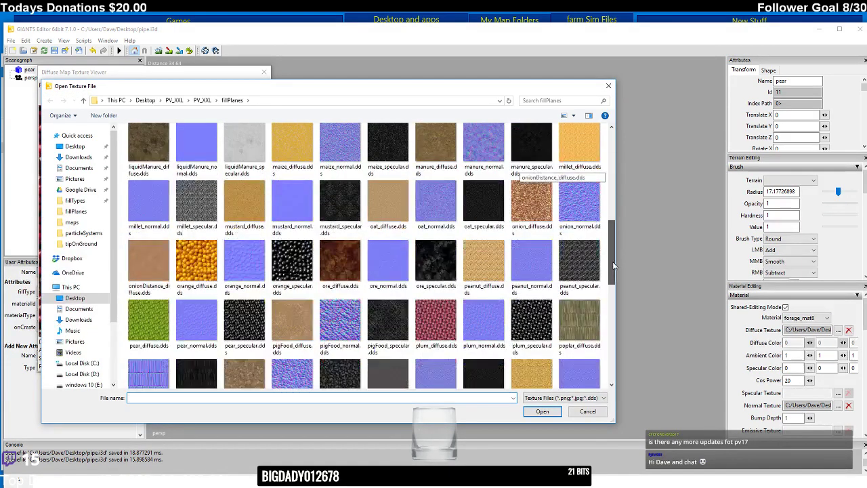
{"action": "left_click", "coordinate": [149, 320]}
{"action": "left_click", "coordinate": [542, 411]}
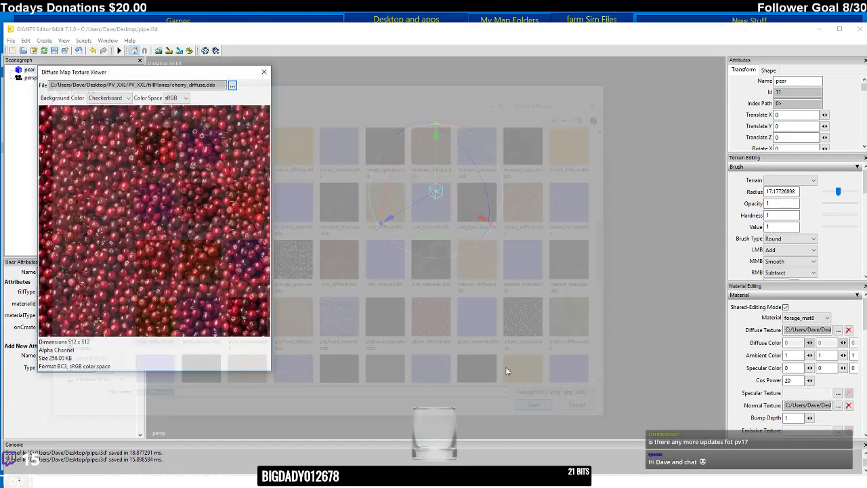
{"action": "left_click", "coordinate": [264, 72]}
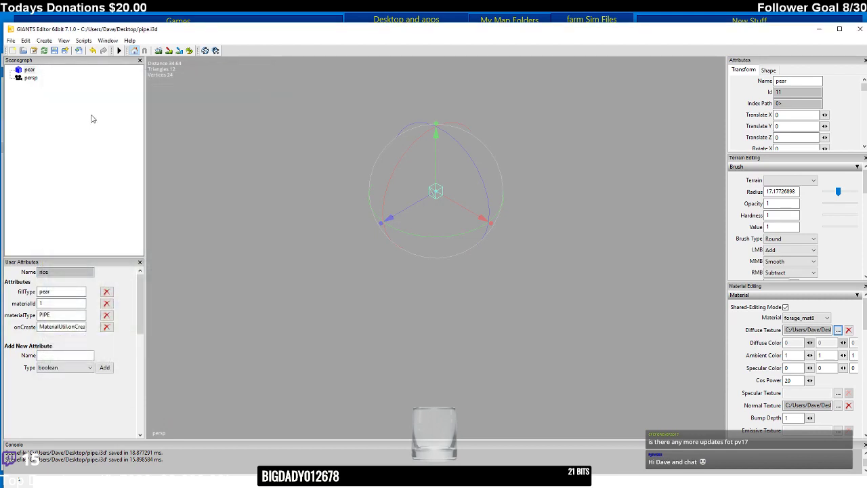
{"action": "left_click", "coordinate": [59, 52]}
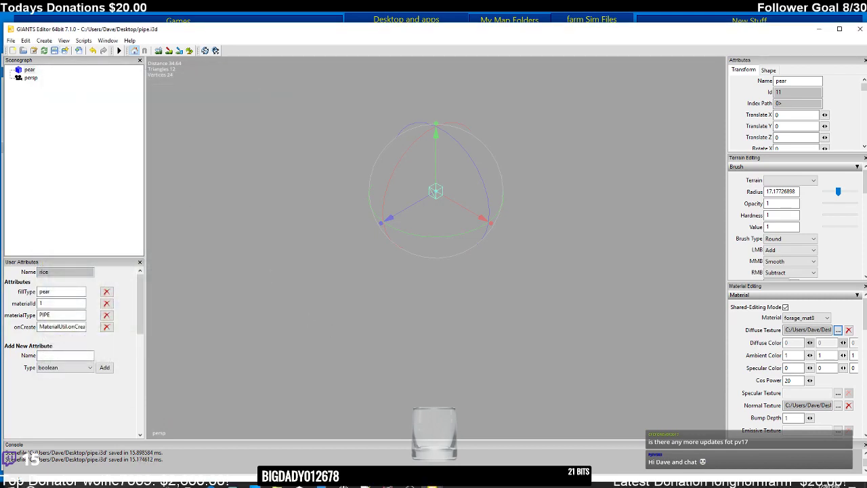
- Go back to the effect_materialHolder.i3d scene and import the pear version of pipe.i3d from the desktop
{"action": "mouse_move", "coordinate": [434, 437]}
{"action": "left_click", "coordinate": [374, 410]}
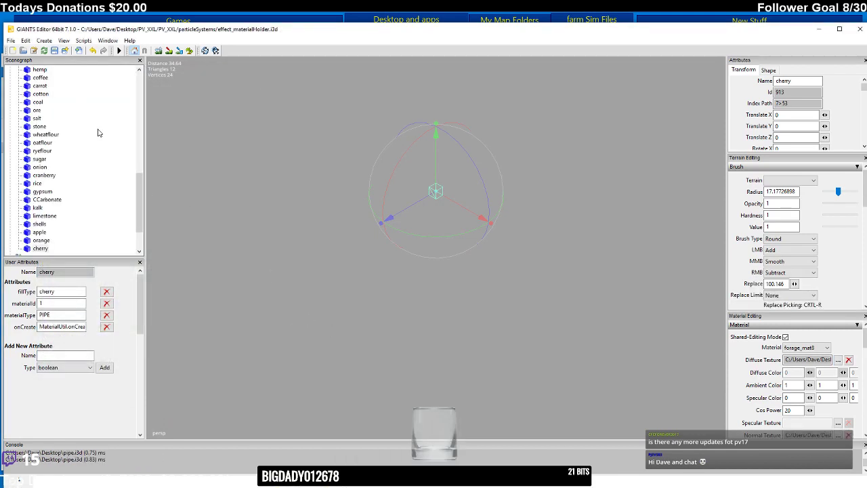
{"action": "left_click", "coordinate": [79, 51]}
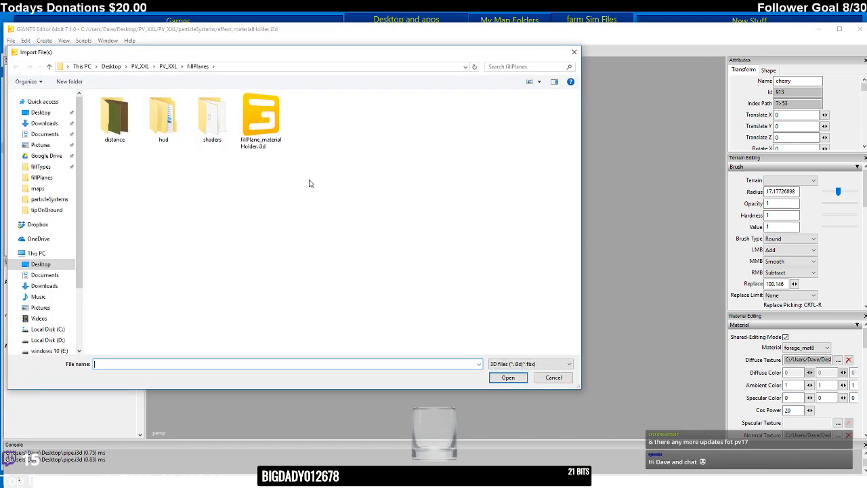
{"action": "left_click", "coordinate": [110, 67]}
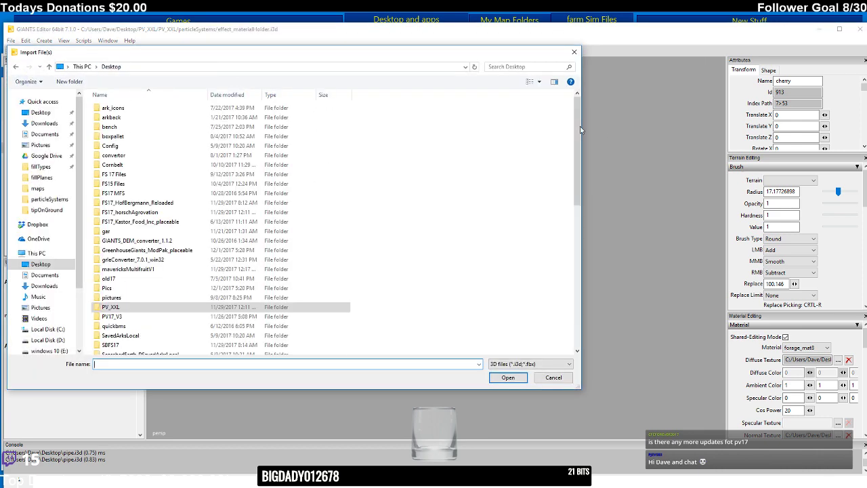
{"action": "left_click_drag", "start_coordinate": [577, 134], "coordinate": [566, 237]}
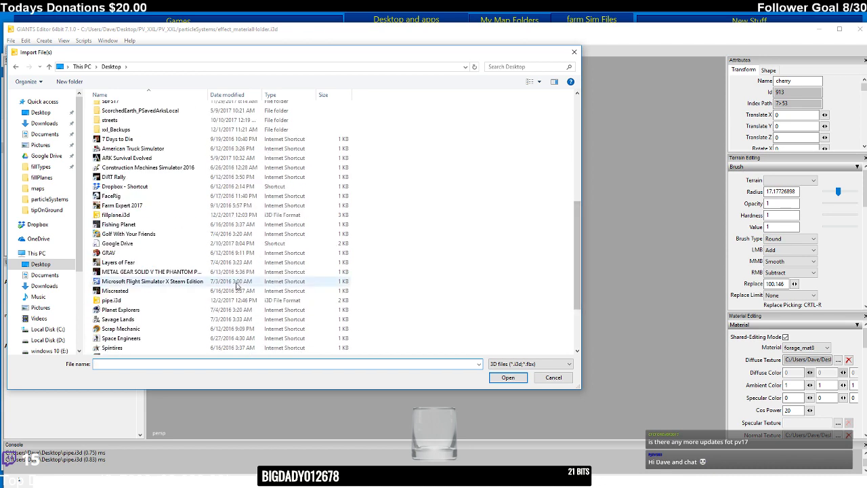
{"action": "left_click", "coordinate": [183, 300]}
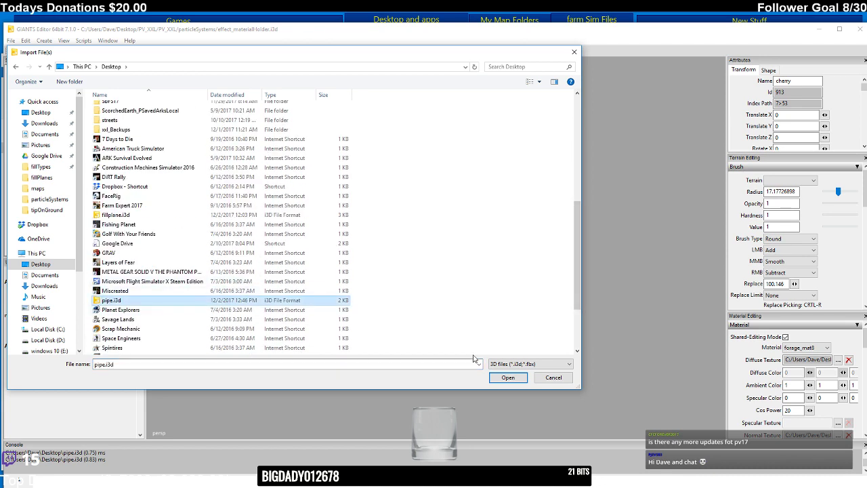
{"action": "left_click", "coordinate": [509, 377]}
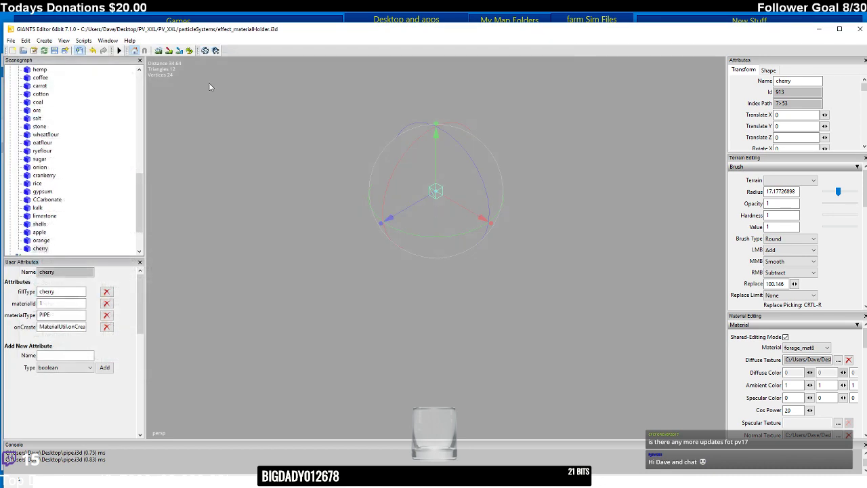
- Cut the imported pear holder and paste it into the pipe group
{"action": "left_click", "coordinate": [26, 41]}
{"action": "left_click", "coordinate": [47, 73]}
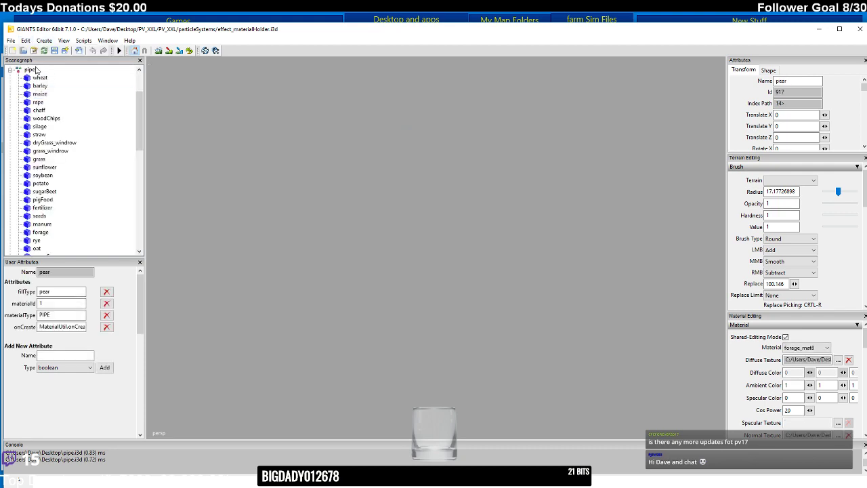
{"action": "left_click", "coordinate": [36, 70]}
{"action": "left_click", "coordinate": [25, 41]}
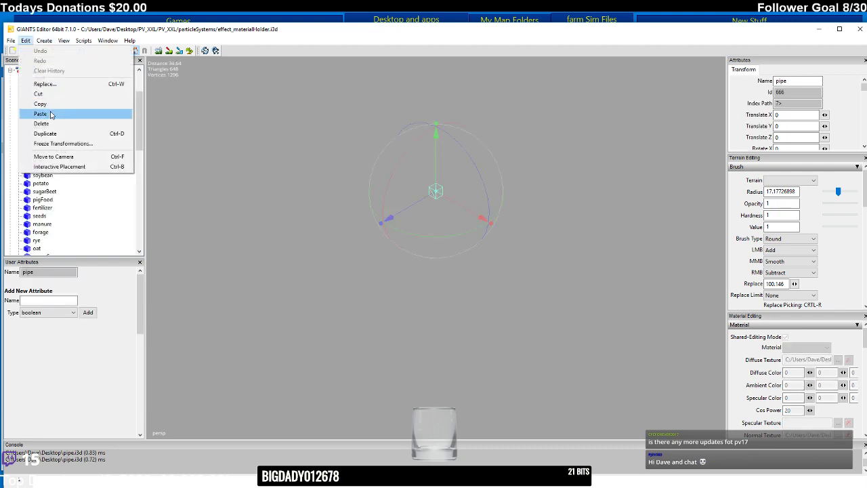
{"action": "left_click", "coordinate": [50, 114]}
{"action": "left_click_drag", "start_coordinate": [141, 214], "coordinate": [141, 120]}
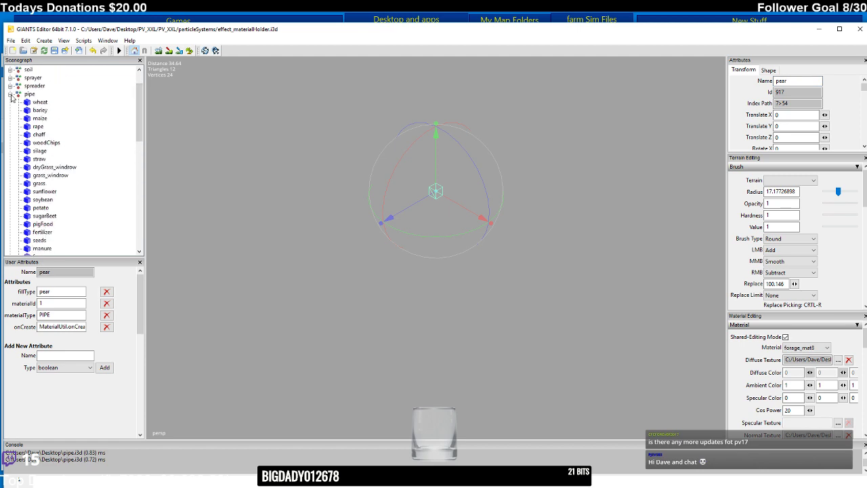
{"action": "left_click_drag", "start_coordinate": [140, 117], "coordinate": [135, 218]}
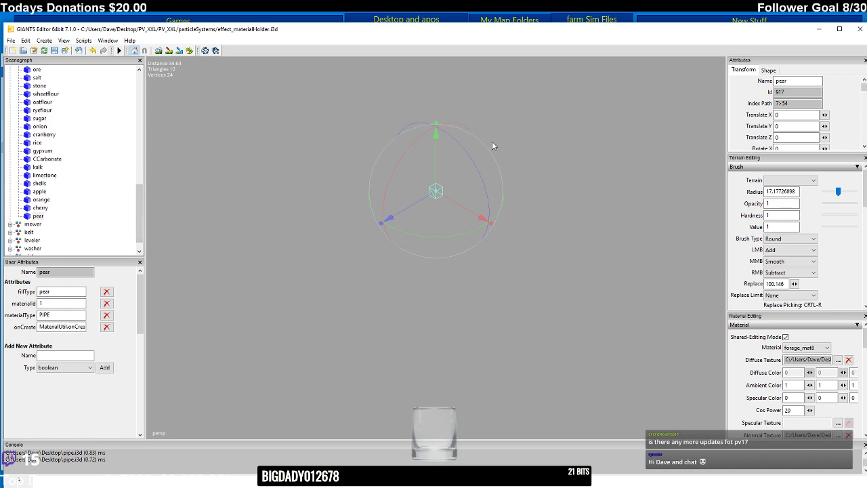
- In the pipe.i3d scene, rename the pear holder to plum and set its fillType attribute to plum
{"action": "left_click", "coordinate": [432, 486]}
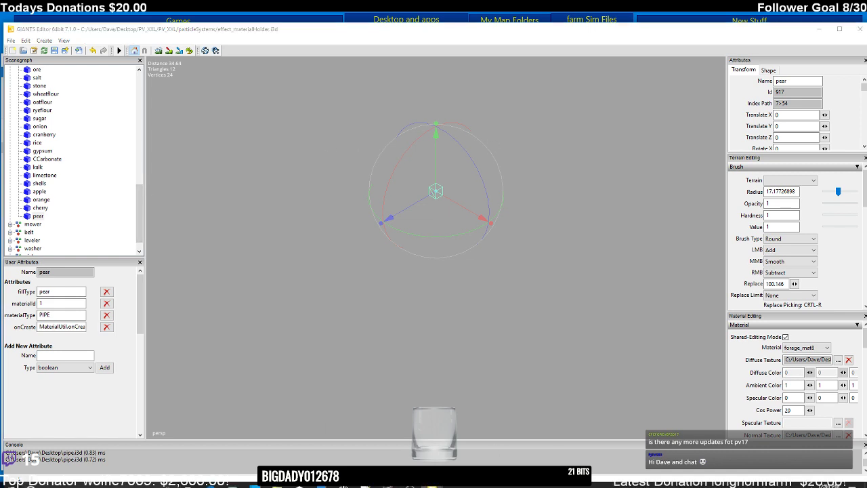
{"action": "left_click", "coordinate": [482, 441]}
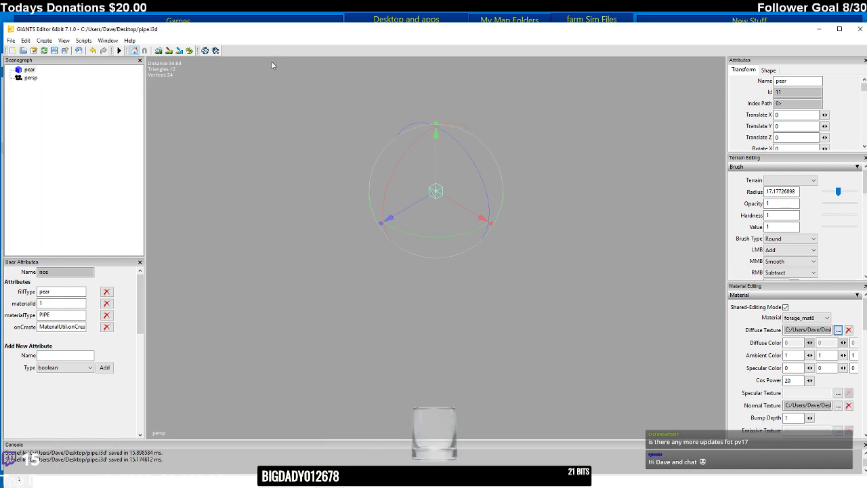
{"action": "left_click_drag", "start_coordinate": [793, 81], "coordinate": [751, 82]}
{"action": "key", "text": "Return"}
{"action": "left_click_drag", "start_coordinate": [55, 291], "coordinate": [10, 290]}
- Assign plum_diffuse.dds from the fillPlanes folder as the plum holder's diffuse texture and save pipe.i3d
{"action": "left_click", "coordinate": [833, 329]}
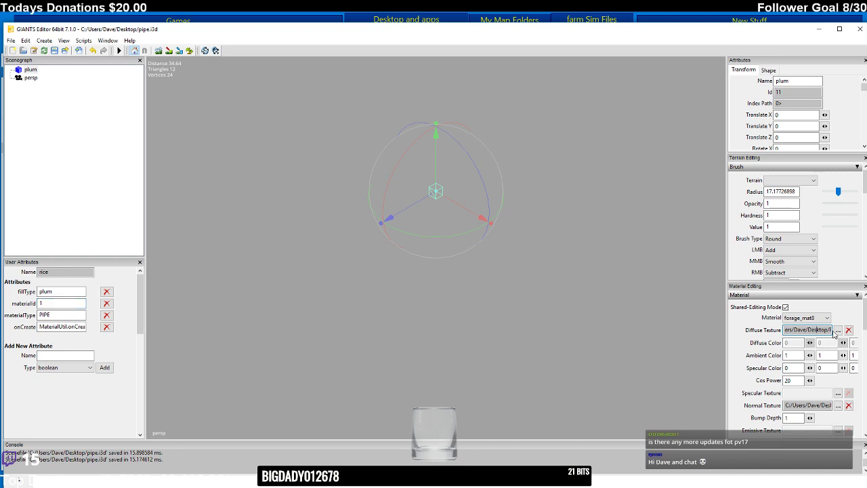
{"action": "left_click", "coordinate": [838, 330]}
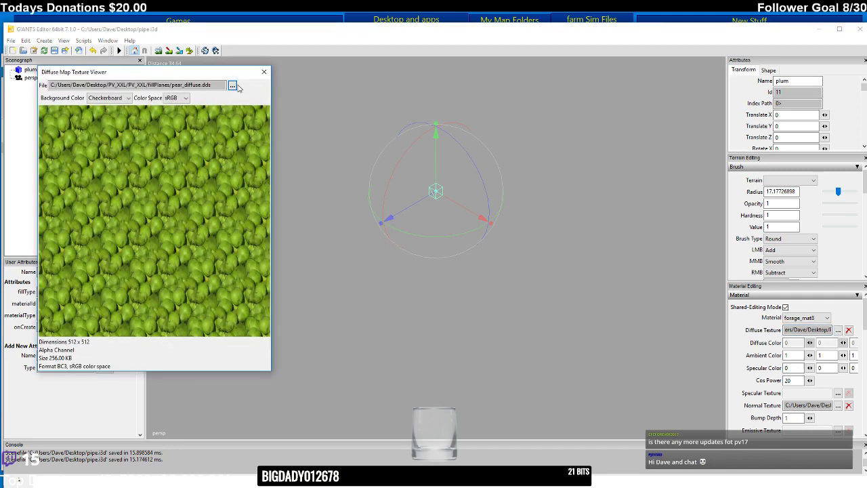
{"action": "left_click", "coordinate": [237, 86]}
{"action": "left_click_drag", "start_coordinate": [609, 183], "coordinate": [603, 278]}
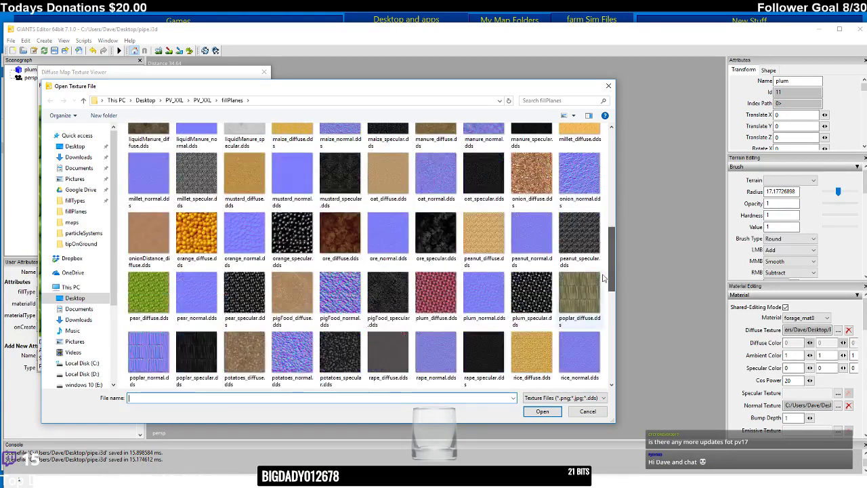
{"action": "left_click", "coordinate": [435, 292]}
{"action": "left_click", "coordinate": [543, 411]}
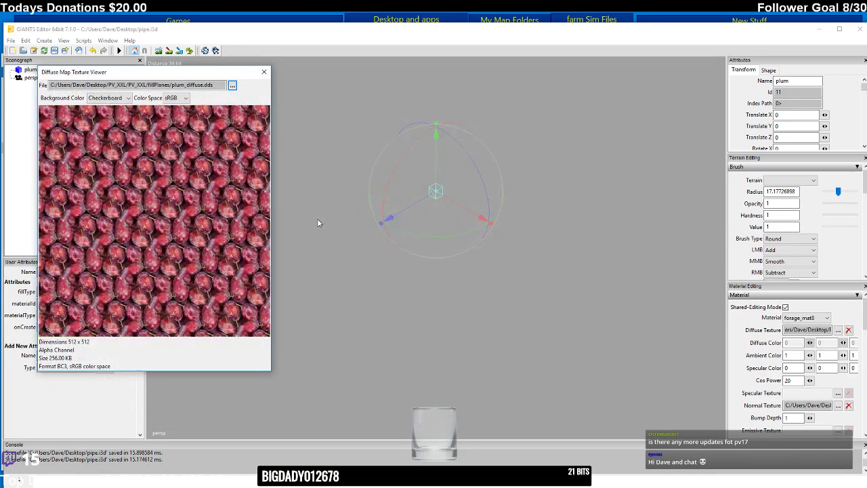
{"action": "left_click", "coordinate": [263, 71]}
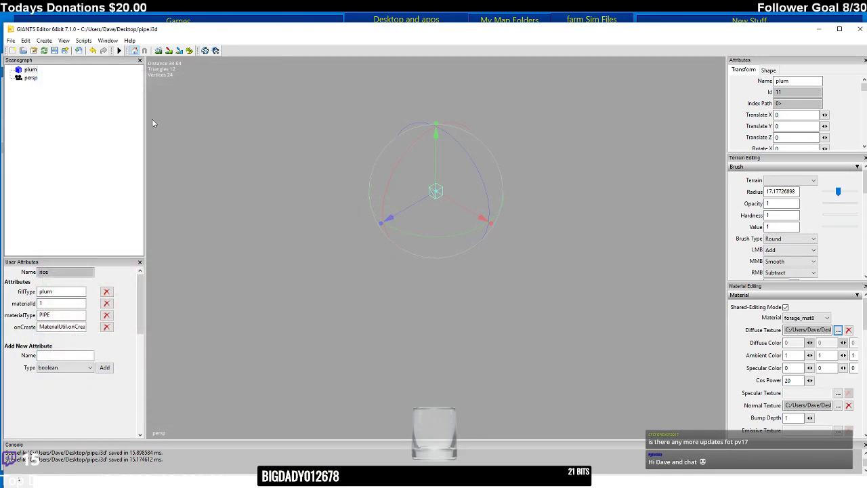
{"action": "left_click", "coordinate": [80, 292]}
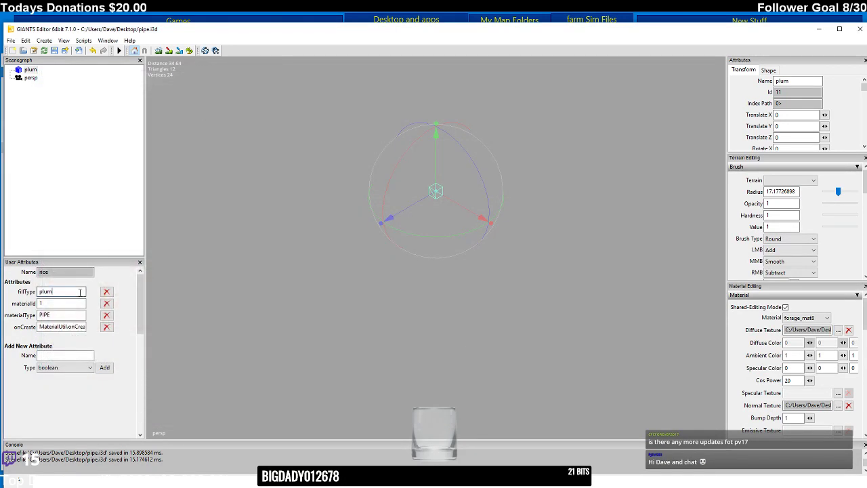
{"action": "left_click", "coordinate": [56, 52]}
- Switch back to the effect_materialHolder.i3d scene and import the plum version of pipe.i3d from the desktop
{"action": "left_click", "coordinate": [430, 484]}
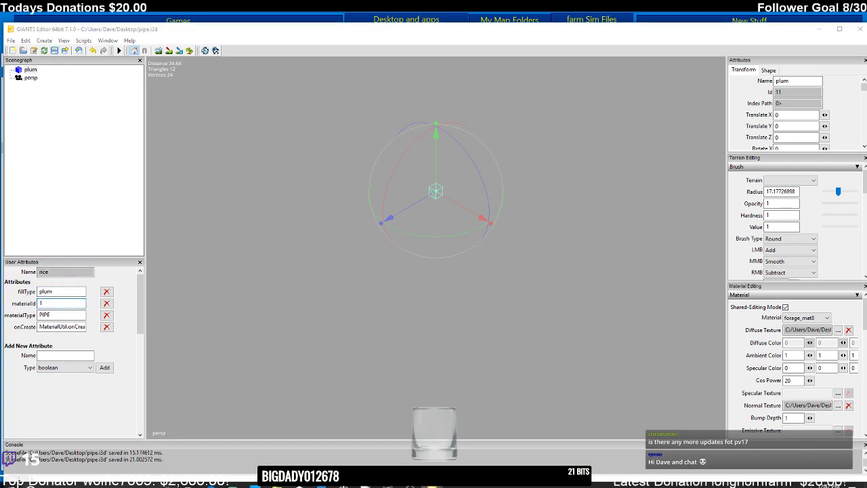
{"action": "left_click", "coordinate": [393, 431]}
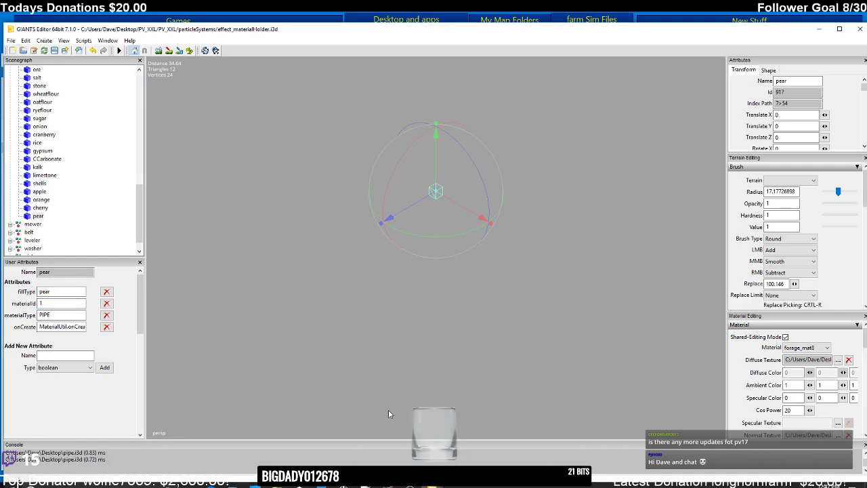
{"action": "left_click", "coordinate": [79, 51]}
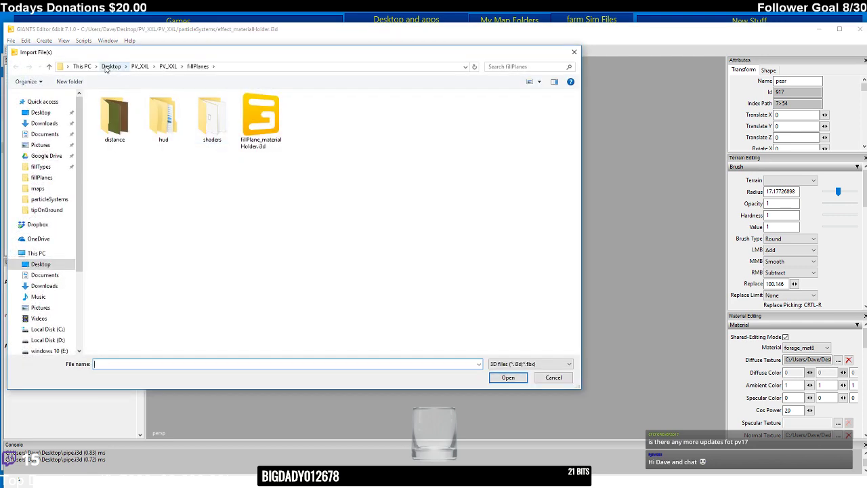
{"action": "left_click", "coordinate": [121, 67]}
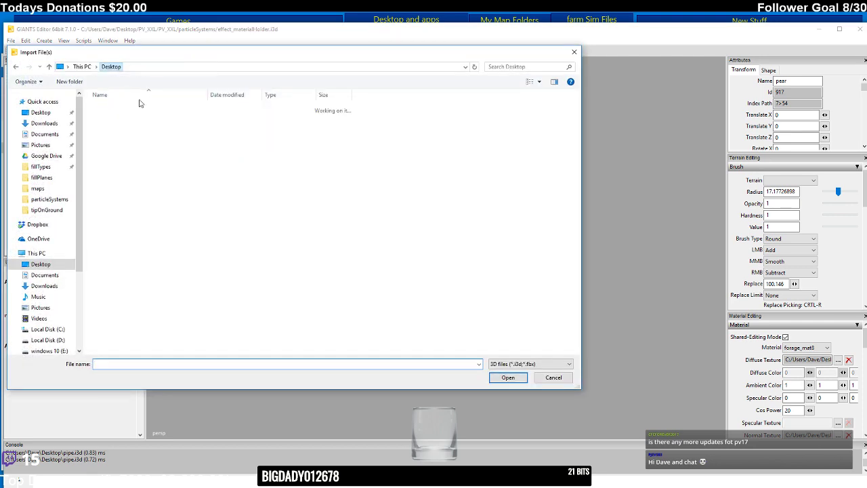
{"action": "left_click_drag", "start_coordinate": [574, 169], "coordinate": [578, 258]}
{"action": "left_click", "coordinate": [111, 337]}
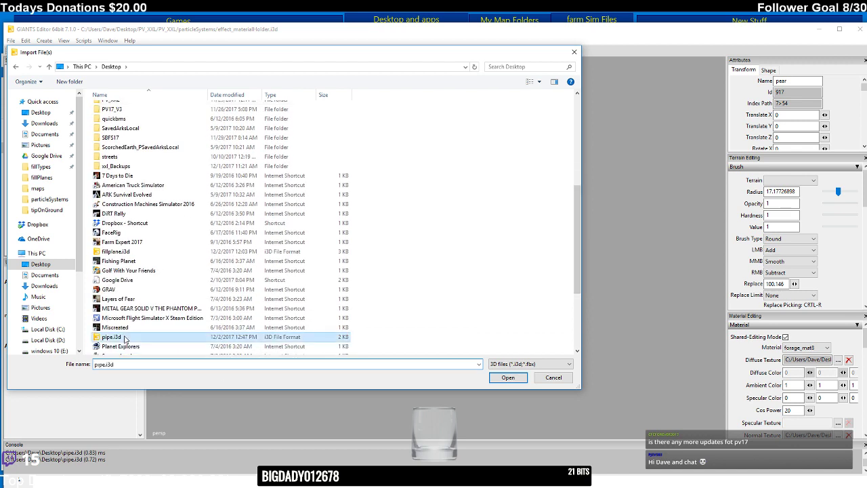
{"action": "left_click", "coordinate": [504, 377]}
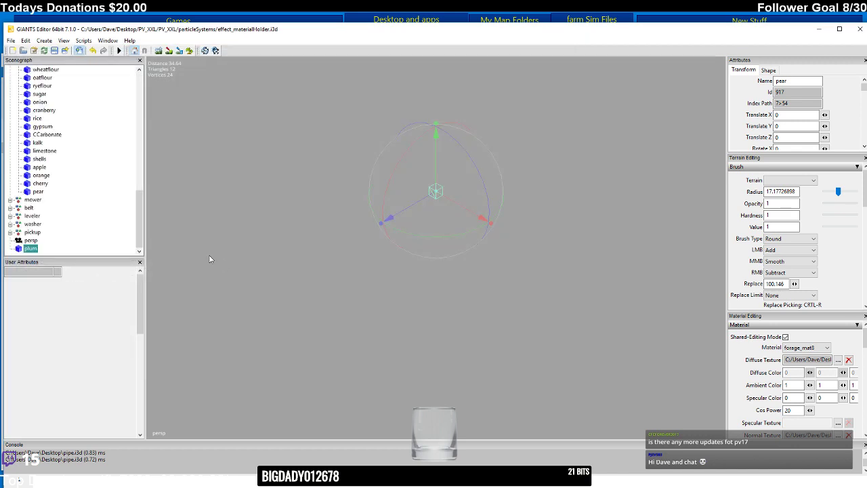
- Cut the imported plum holder and paste it into the pipe group
{"action": "left_click", "coordinate": [26, 41]}
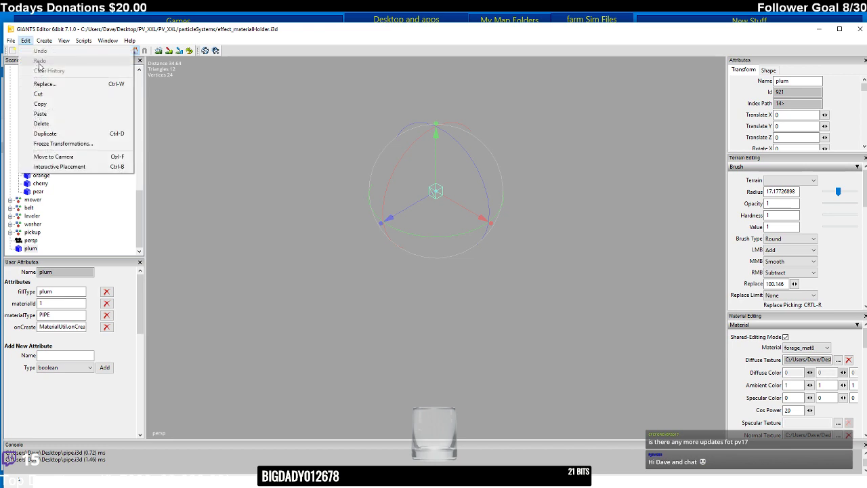
{"action": "left_click", "coordinate": [49, 93]}
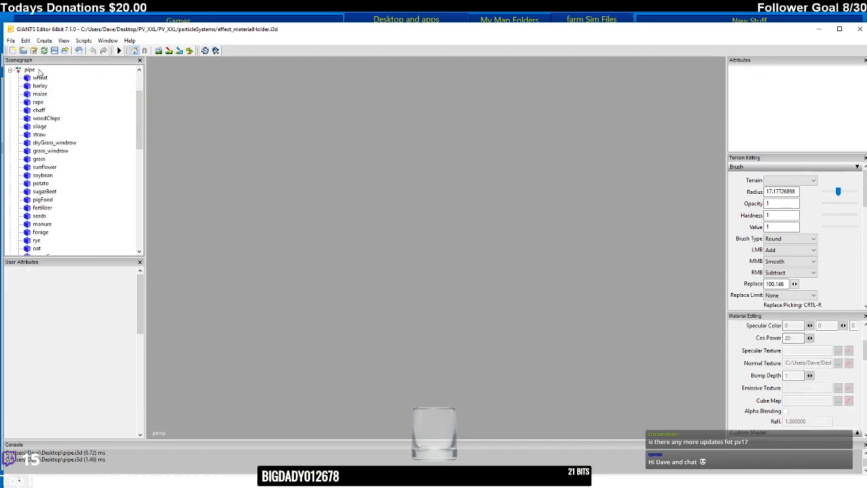
{"action": "left_click", "coordinate": [30, 69]}
{"action": "left_click", "coordinate": [25, 40]}
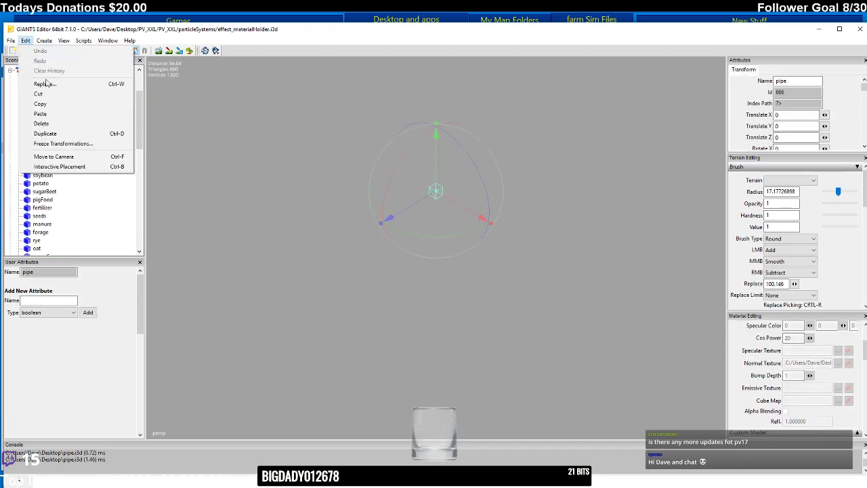
{"action": "left_click", "coordinate": [54, 112]}
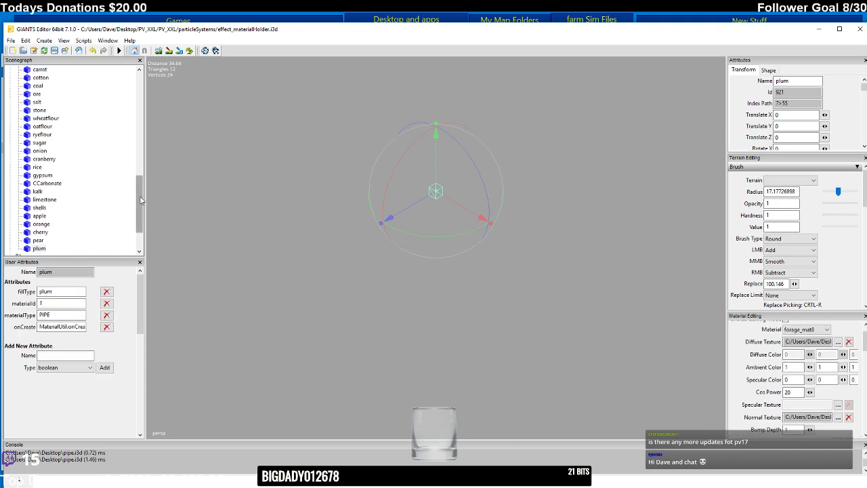
- Collapse the pipe group and expand the belt group to show its fill type entries
{"action": "scroll", "coordinate": [136, 200], "scroll_direction": "down", "scroll_amount": 2}
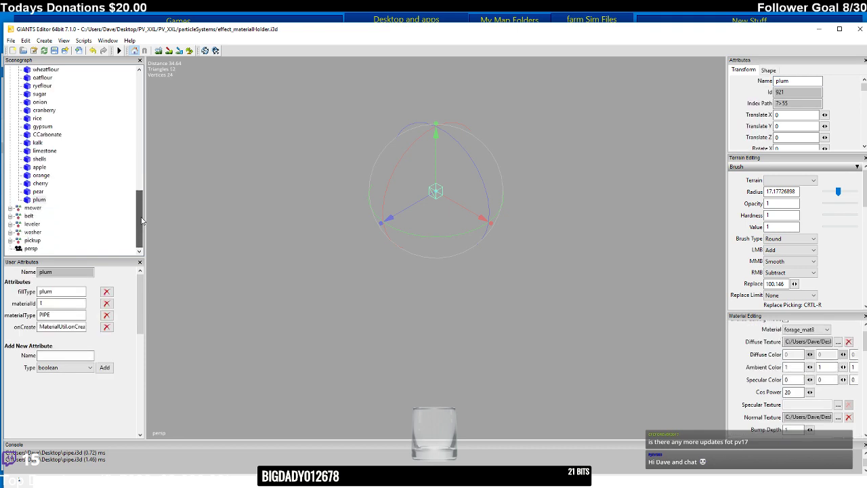
{"action": "left_click", "coordinate": [9, 208]}
{"action": "left_click", "coordinate": [9, 208]}
{"action": "left_click_drag", "start_coordinate": [140, 204], "coordinate": [144, 87]}
{"action": "left_click", "coordinate": [10, 126]}
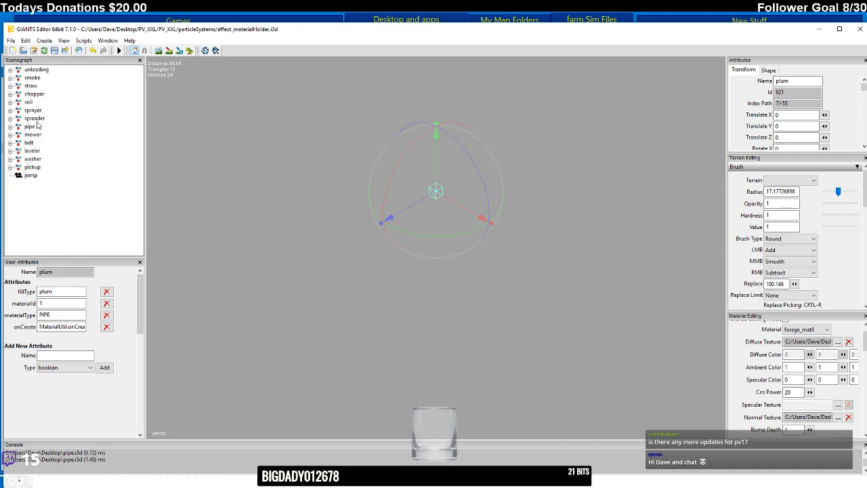
{"action": "left_click", "coordinate": [9, 143]}
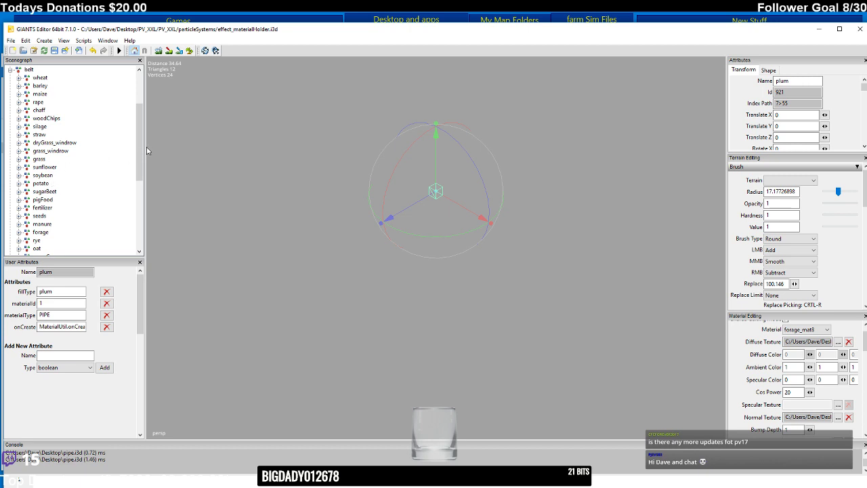
{"action": "left_click_drag", "start_coordinate": [140, 151], "coordinate": [143, 215]}
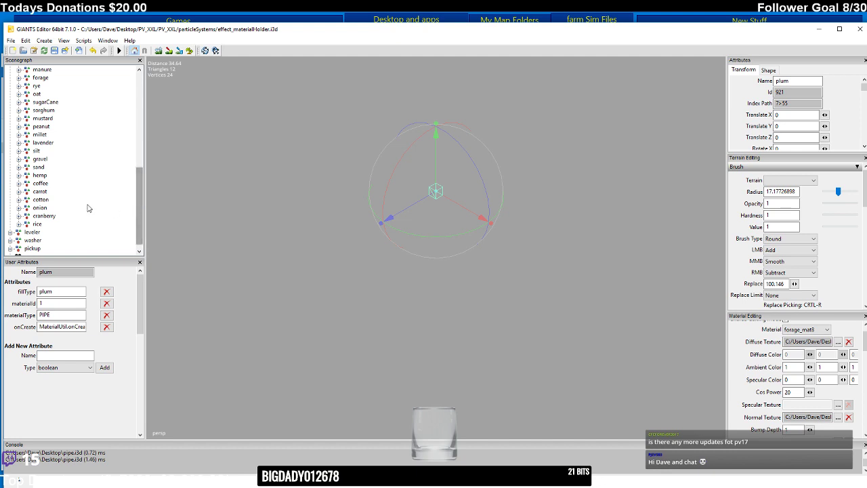
- Export the belt group's rice entry to the desktop as a separate i3d file named belt
{"action": "left_click", "coordinate": [34, 225]}
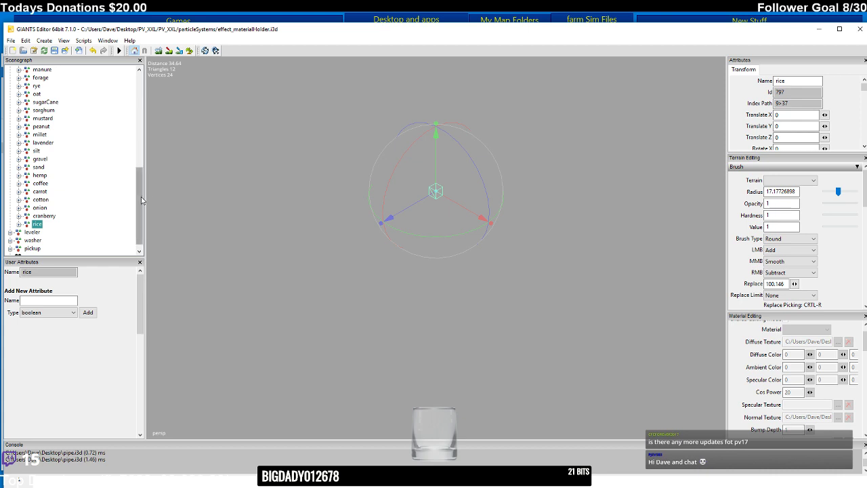
{"action": "scroll", "coordinate": [102, 180], "scroll_direction": "up", "scroll_amount": 1}
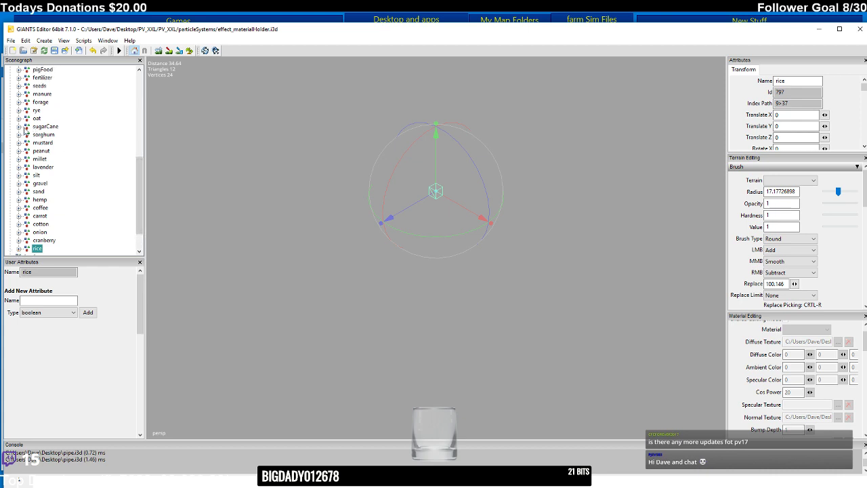
{"action": "scroll", "coordinate": [139, 196], "scroll_direction": "down", "scroll_amount": 2}
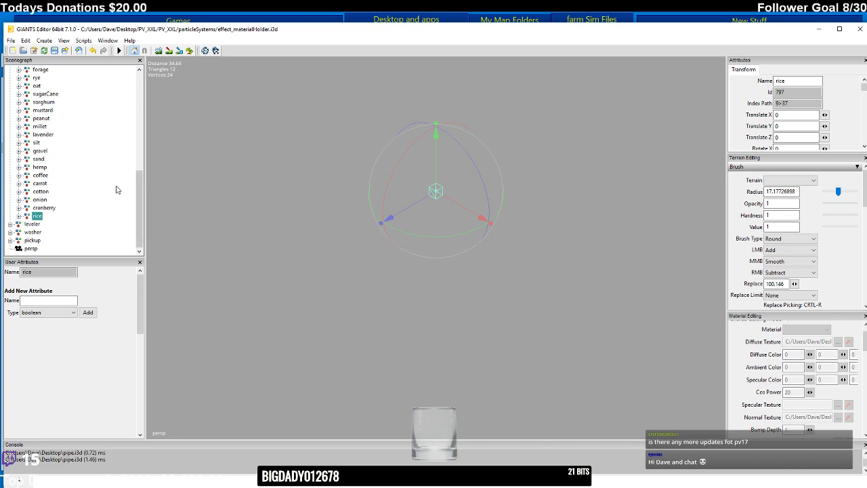
{"action": "left_click", "coordinate": [11, 41]}
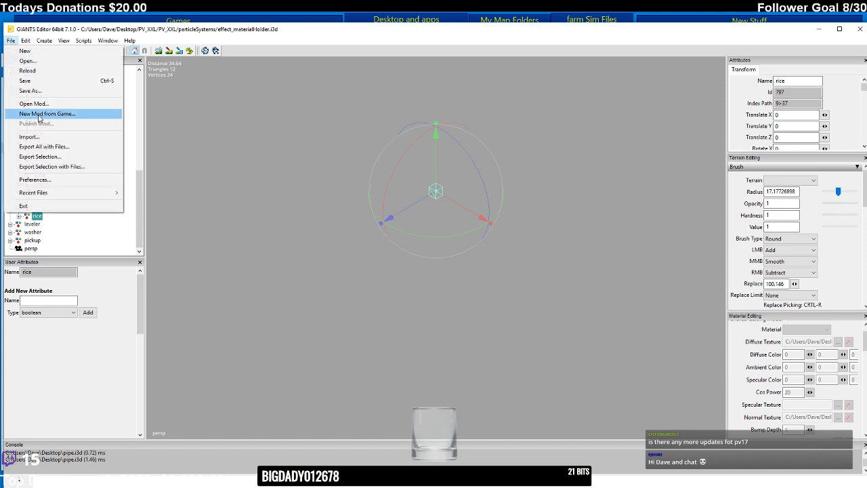
{"action": "left_click", "coordinate": [40, 156]}
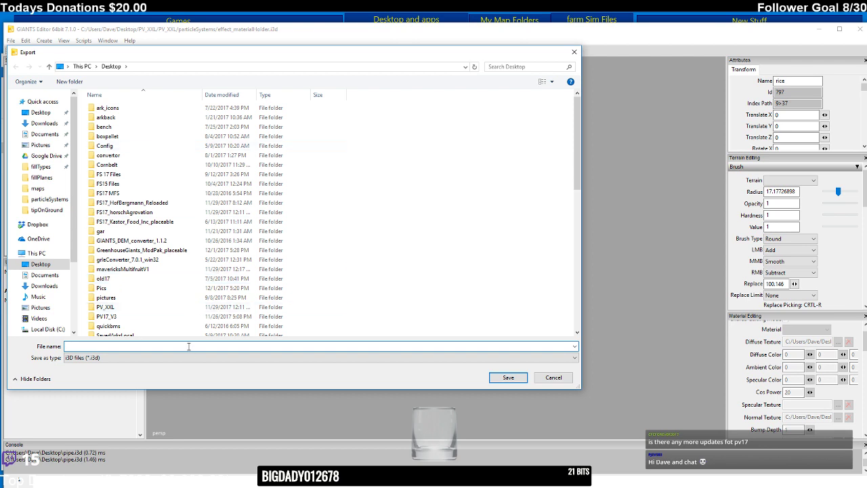
{"action": "type", "text": "b"}
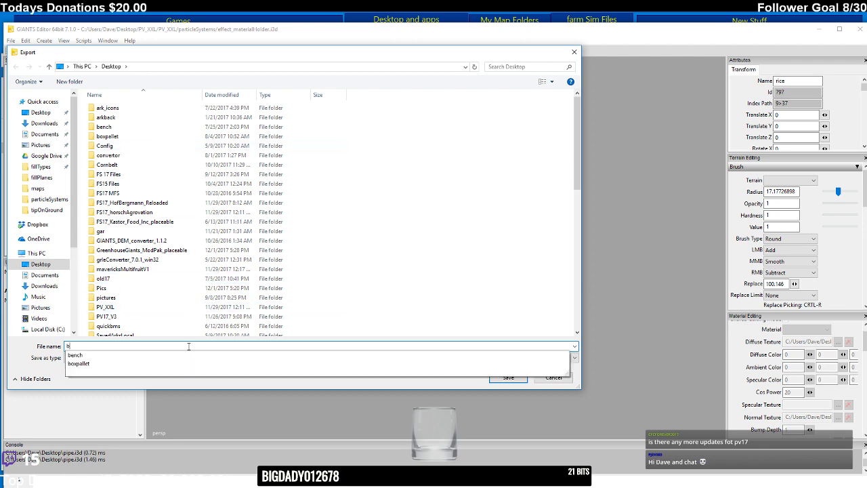
{"action": "type", "text": "el"}
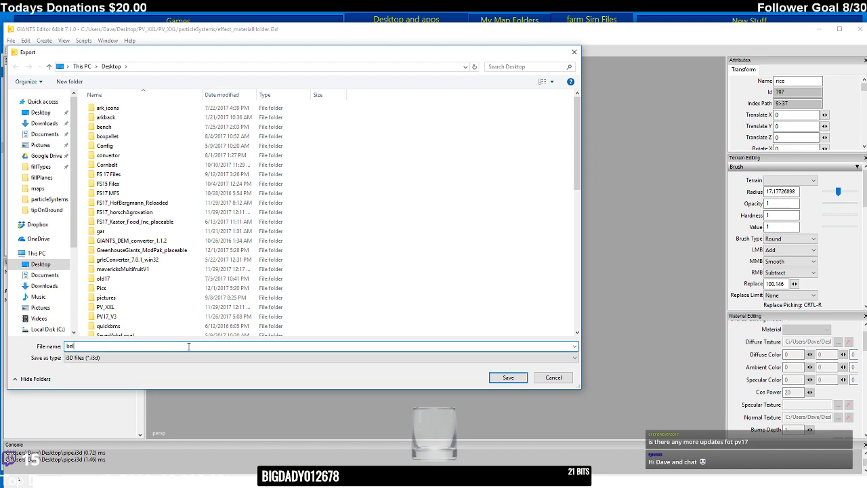
{"action": "type", "text": "t"}
{"action": "key", "text": "Return"}
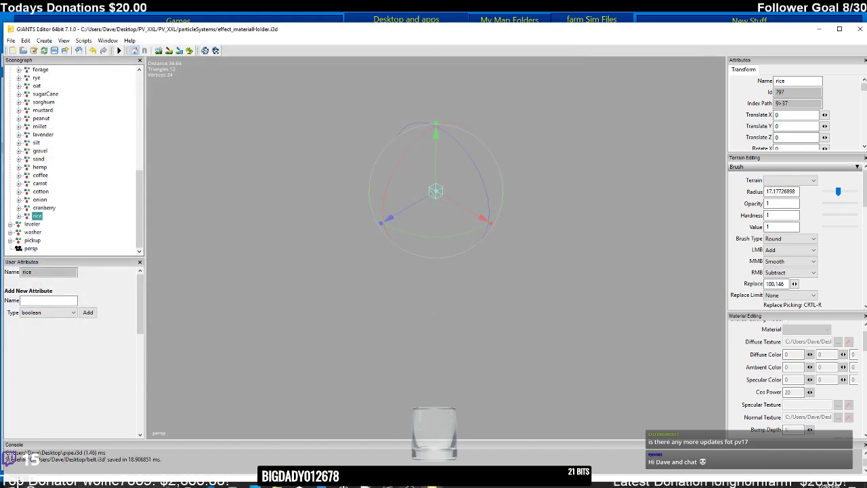
- Close the pipe.i3d scene and open belt.i3d from the desktop in GIANTS Editor 7.1.0
{"action": "left_click", "coordinate": [463, 423]}
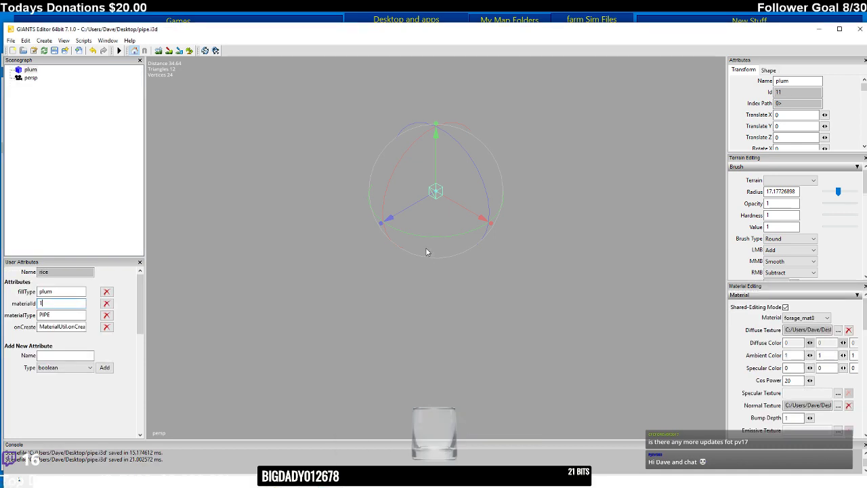
{"action": "left_click", "coordinate": [860, 34]}
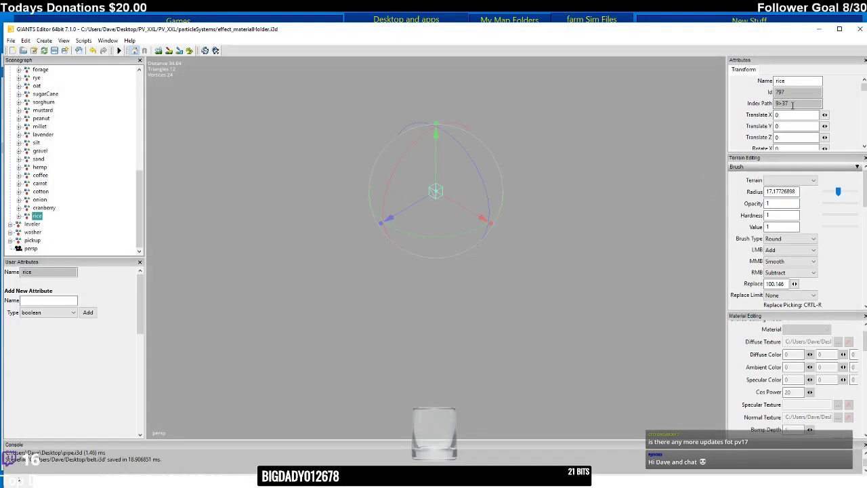
{"action": "left_click", "coordinate": [818, 29]}
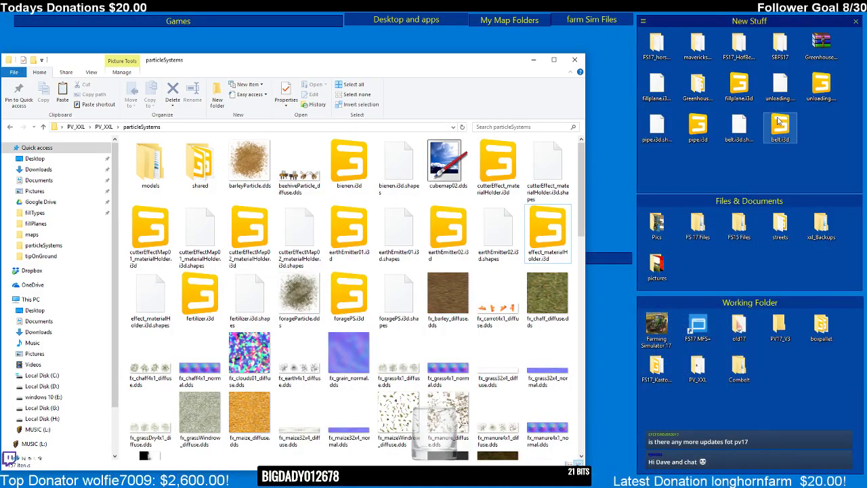
{"action": "left_click", "coordinate": [780, 121]}
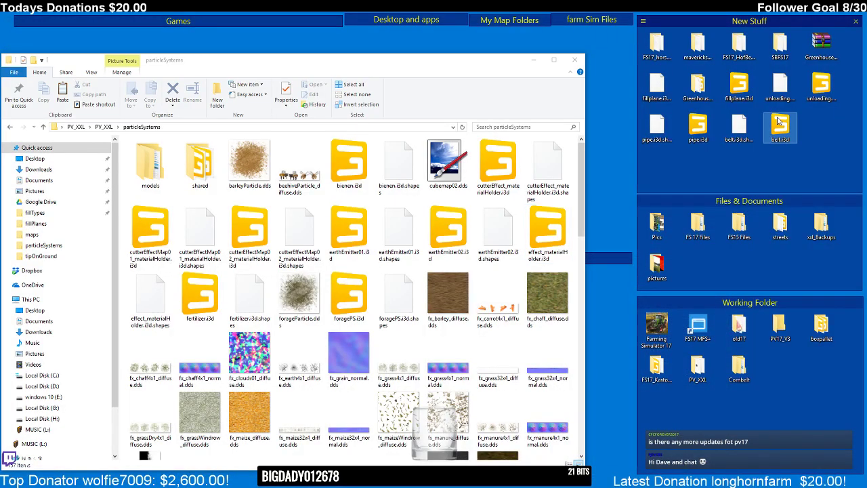
{"action": "double_click", "coordinate": [780, 121]}
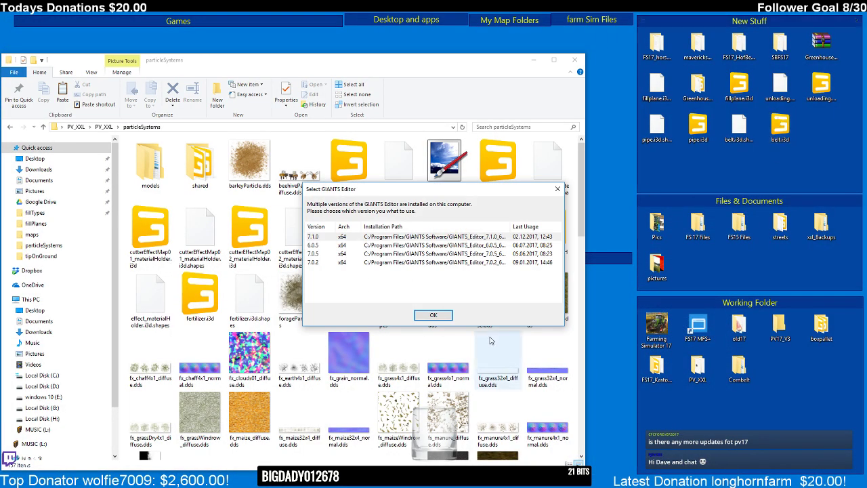
{"action": "left_click", "coordinate": [434, 314]}
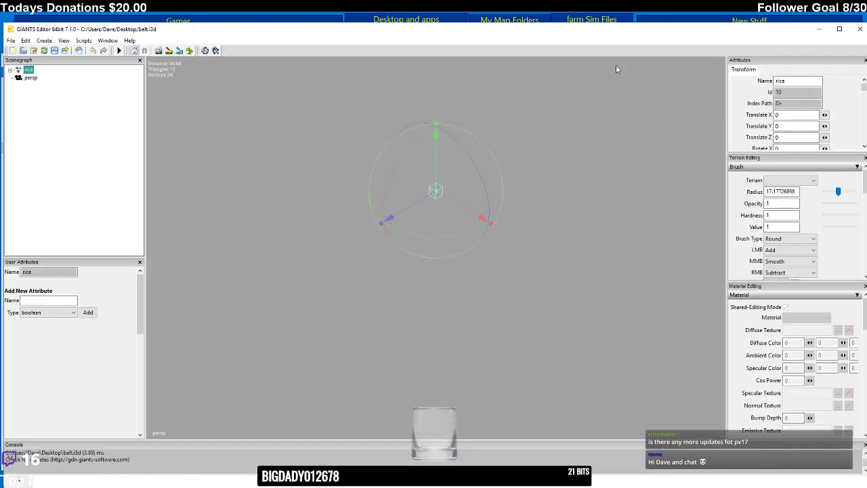
- Rename the rice group in belt.i3d to apple and select its rice0_materialHolder child
{"action": "double_click", "coordinate": [796, 80]}
{"action": "type", "text": "apple"}
{"action": "key", "text": "Return"}
{"action": "left_click", "coordinate": [17, 70]}
{"action": "left_click", "coordinate": [57, 77]}
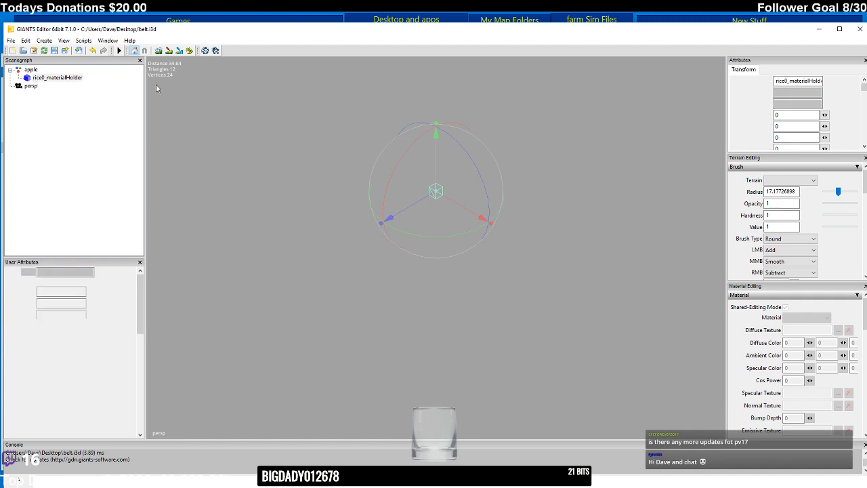
- Rename the rice0_materialHolder child to apple0_materialHolder and set its fillType attribute to apple and materialId to 1
{"action": "double_click", "coordinate": [749, 80]}
{"action": "type", "text": "apple"}
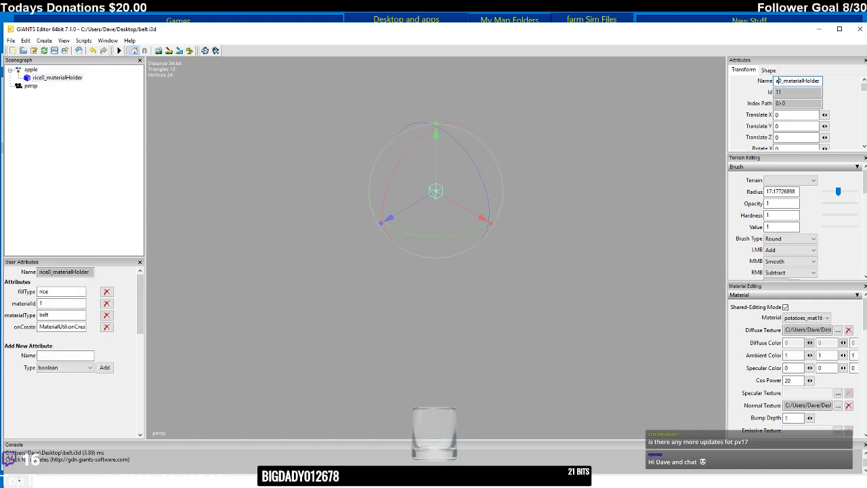
{"action": "key", "text": "Return"}
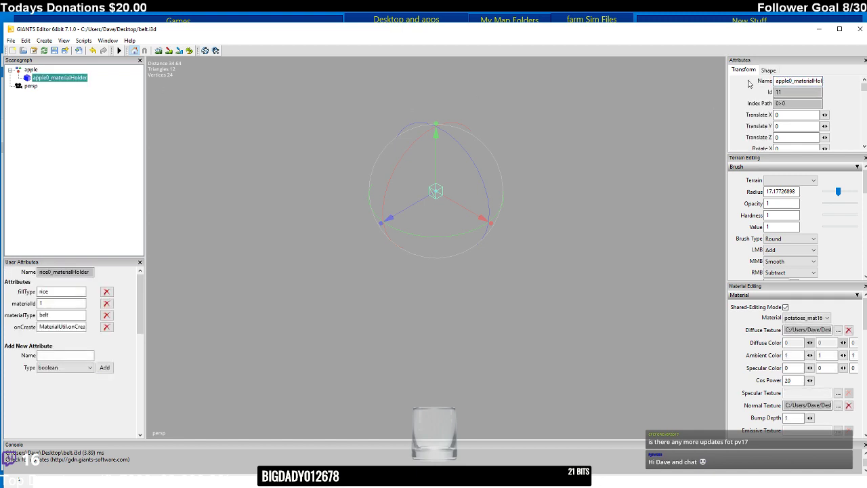
{"action": "double_click", "coordinate": [44, 291]}
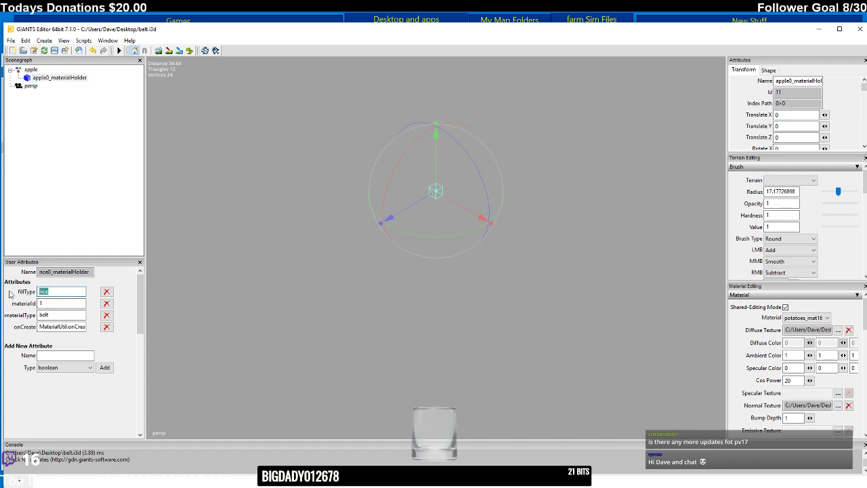
{"action": "type", "text": "apple"}
{"action": "double_click", "coordinate": [40, 302]}
{"action": "type", "text": "1"}
- Replace the apple holder's diffuse texture with apple_diffuse.dds from the fillPlanes folder
{"action": "left_click", "coordinate": [838, 330]}
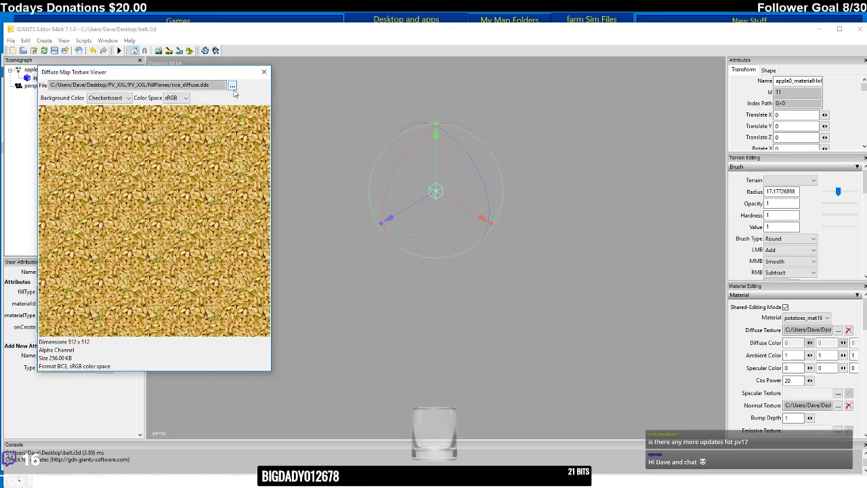
{"action": "left_click", "coordinate": [232, 86]}
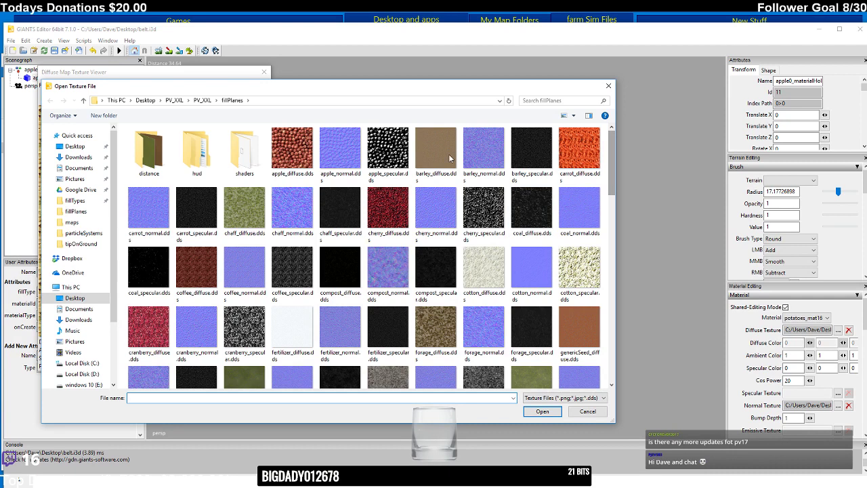
{"action": "left_click", "coordinate": [292, 148]}
{"action": "left_click", "coordinate": [541, 411]}
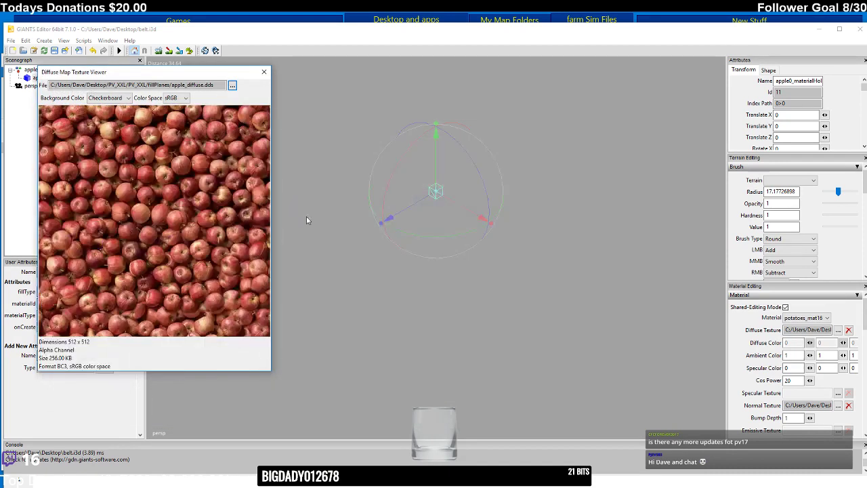
{"action": "left_click", "coordinate": [264, 73]}
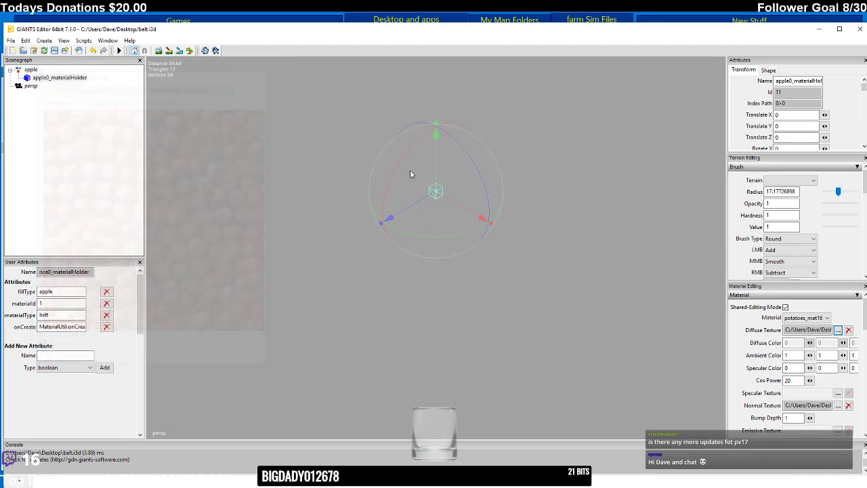
- Replace the apple holder's normal texture with apple_normal.dds from the fillPlanes folder and save belt.i3d
{"action": "left_click", "coordinate": [837, 405]}
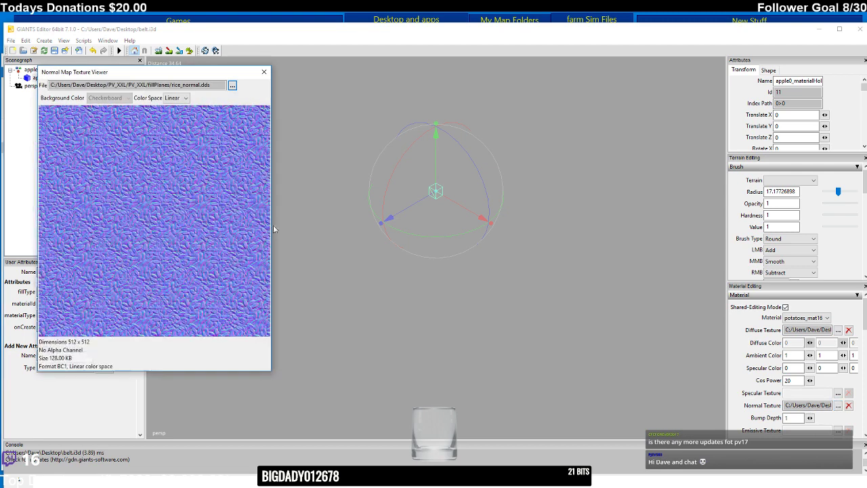
{"action": "left_click", "coordinate": [231, 85]}
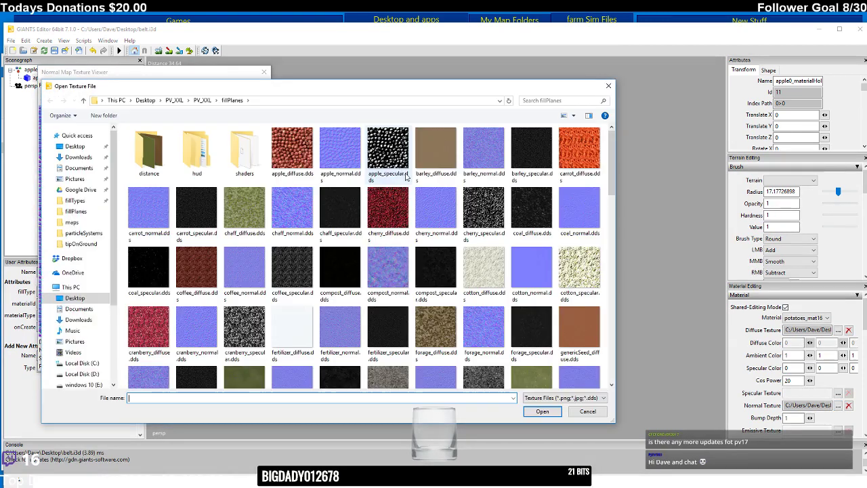
{"action": "left_click", "coordinate": [341, 153]}
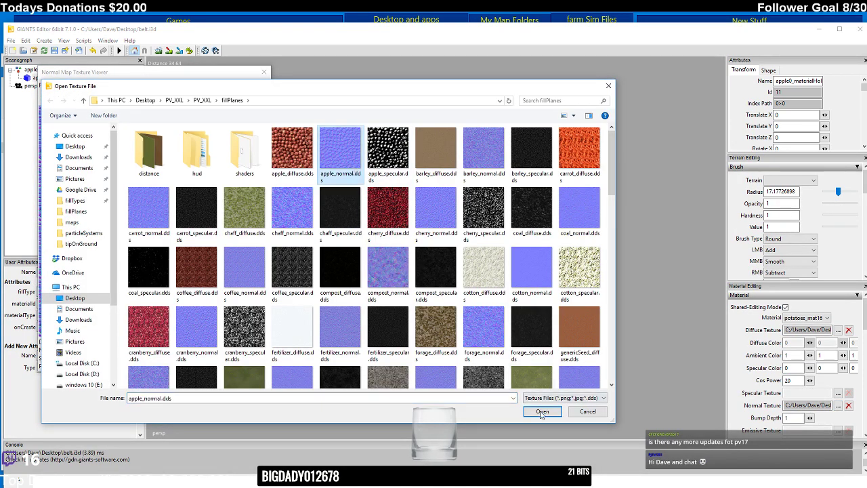
{"action": "left_click", "coordinate": [542, 411]}
{"action": "left_click", "coordinate": [263, 73]}
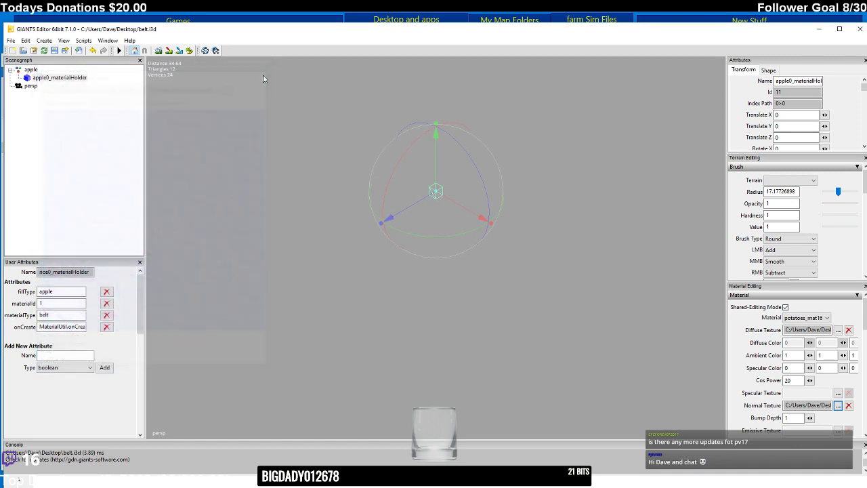
{"action": "left_click", "coordinate": [55, 52]}
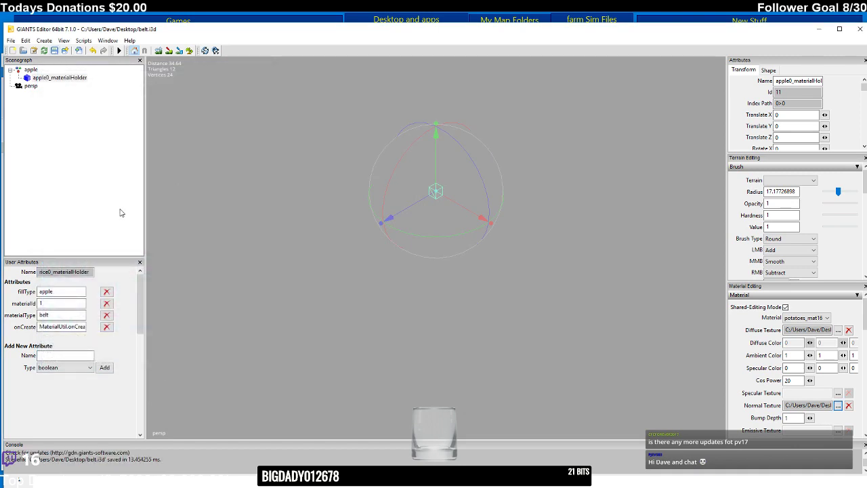
- Switch to the effect_materialHolder.i3d scene and import belt.i3d from the desktop
{"action": "mouse_move", "coordinate": [512, 482]}
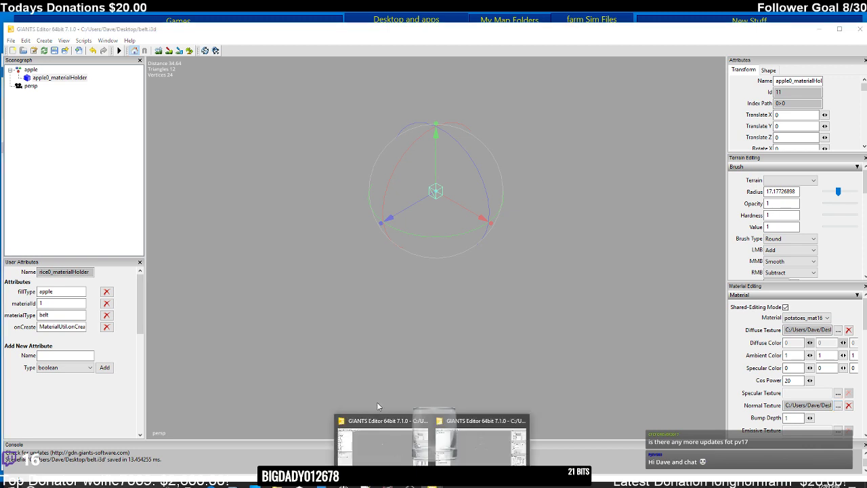
{"action": "left_click", "coordinate": [379, 415]}
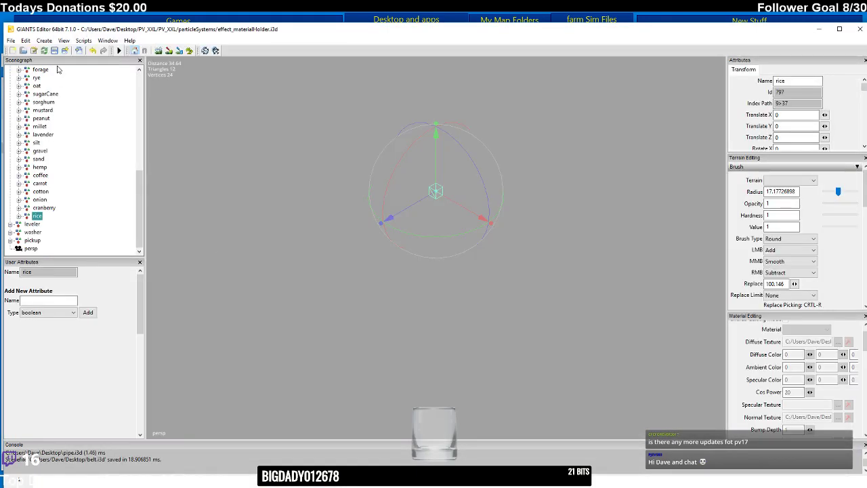
{"action": "left_click", "coordinate": [79, 52]}
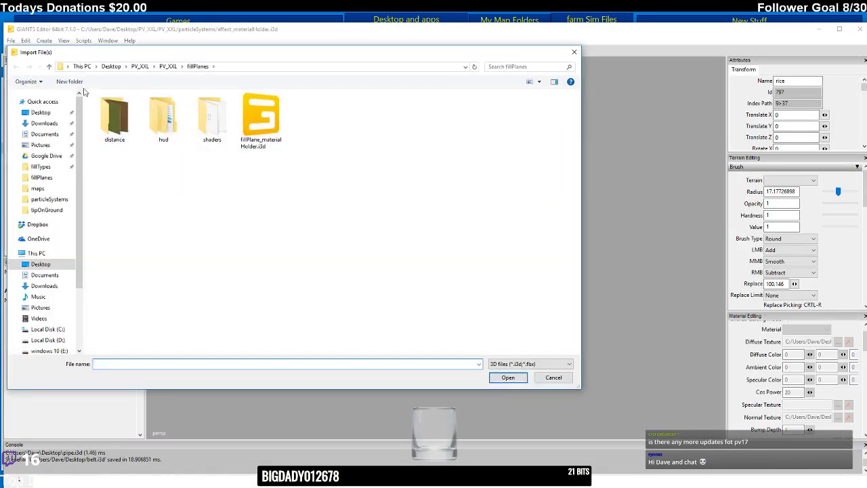
{"action": "left_click", "coordinate": [111, 67]}
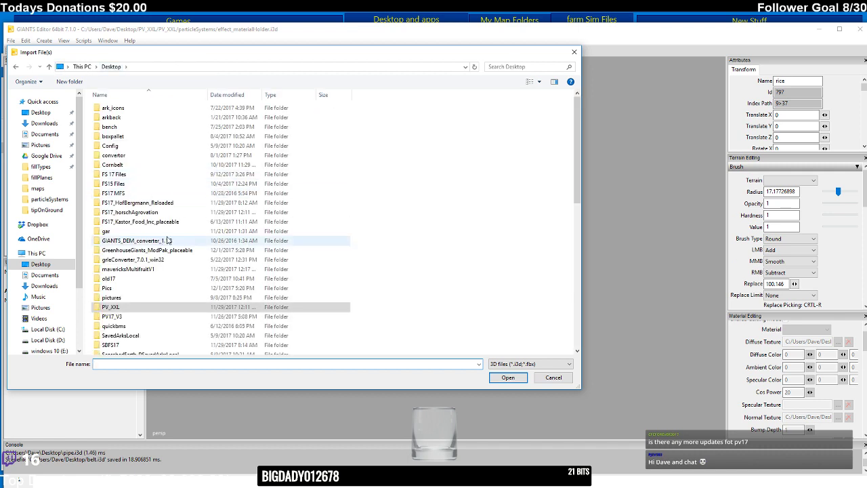
{"action": "left_click_drag", "start_coordinate": [575, 198], "coordinate": [571, 245]}
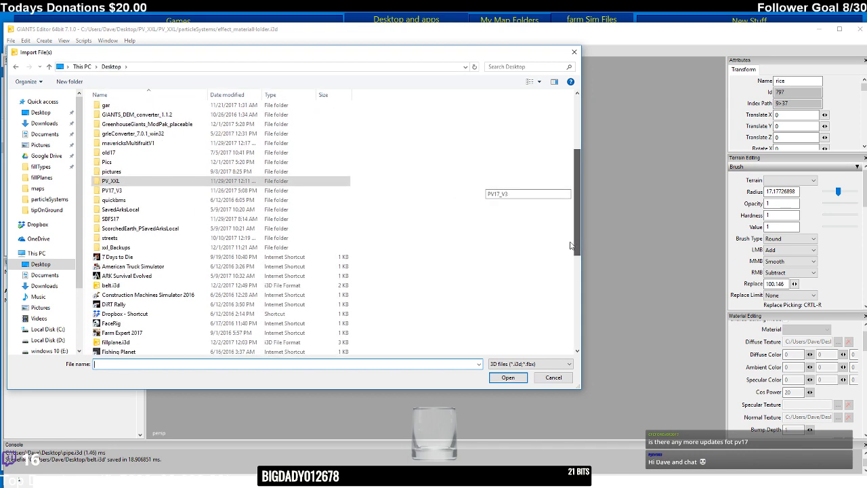
{"action": "left_click", "coordinate": [176, 285]}
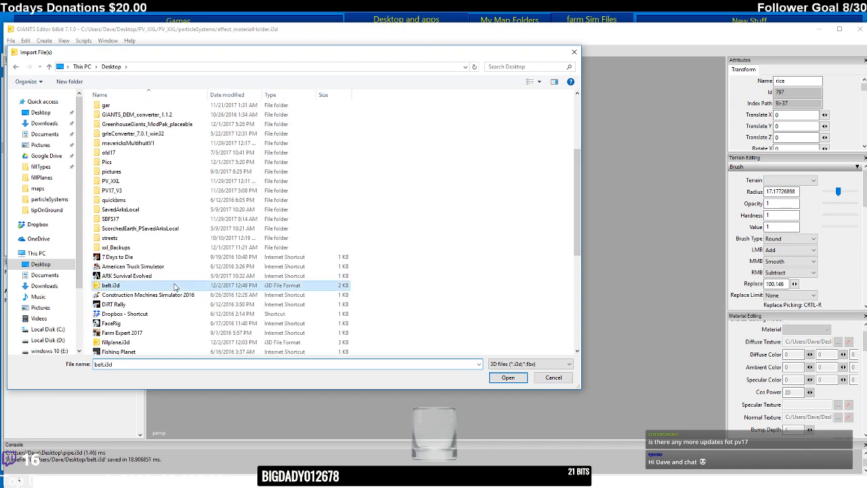
{"action": "left_click", "coordinate": [508, 377]}
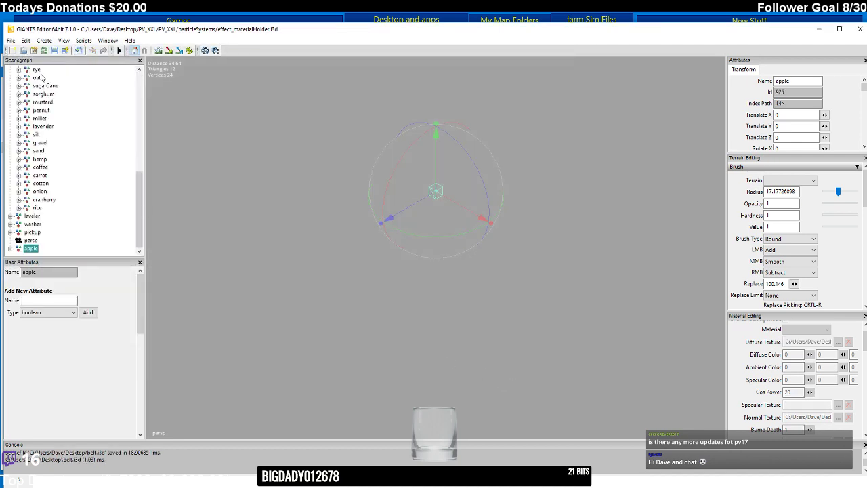
- Cut the imported apple group from the scene root and paste it into the belt group
{"action": "left_click", "coordinate": [25, 41]}
{"action": "left_click", "coordinate": [40, 94]}
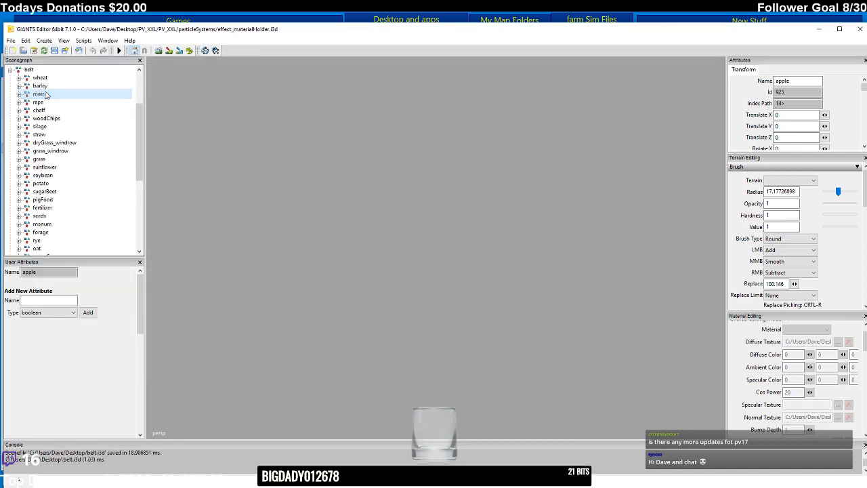
{"action": "left_click", "coordinate": [28, 70]}
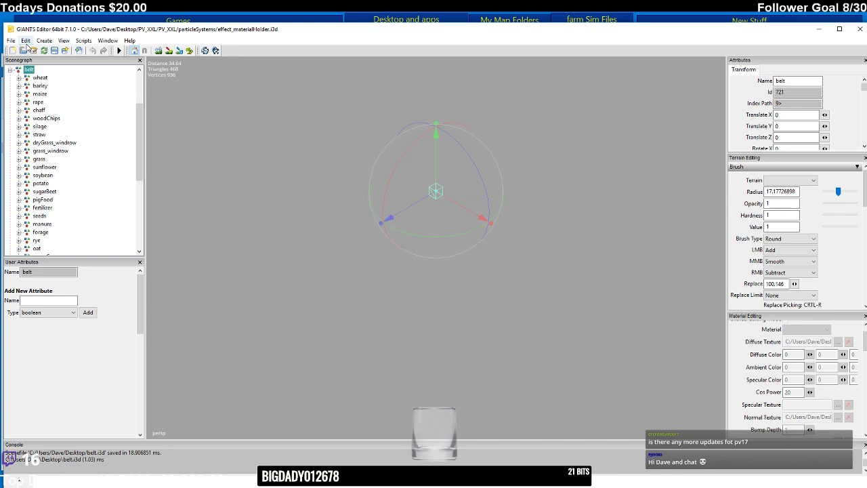
{"action": "left_click", "coordinate": [25, 40]}
{"action": "left_click", "coordinate": [40, 111]}
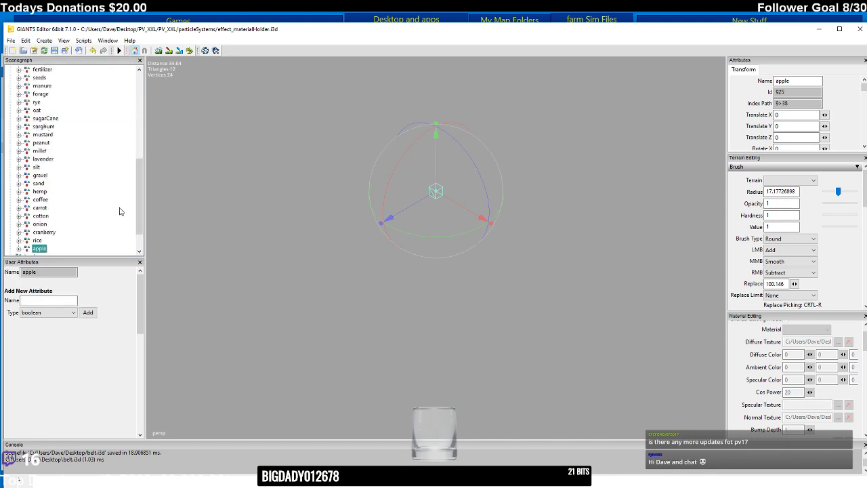
{"action": "scroll", "coordinate": [139, 203], "scroll_direction": "down", "scroll_amount": 2}
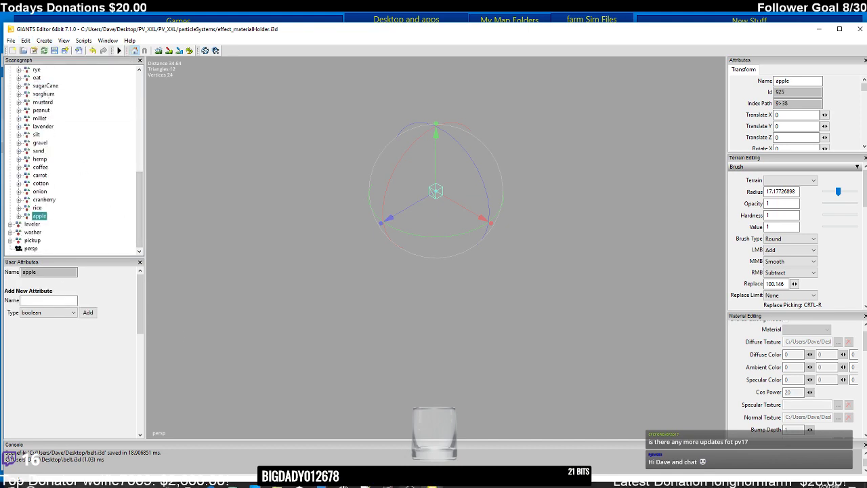
- Switch back to the belt.i3d scene and rename its apple group to orange
{"action": "left_click", "coordinate": [431, 485]}
{"action": "left_click", "coordinate": [487, 422]}
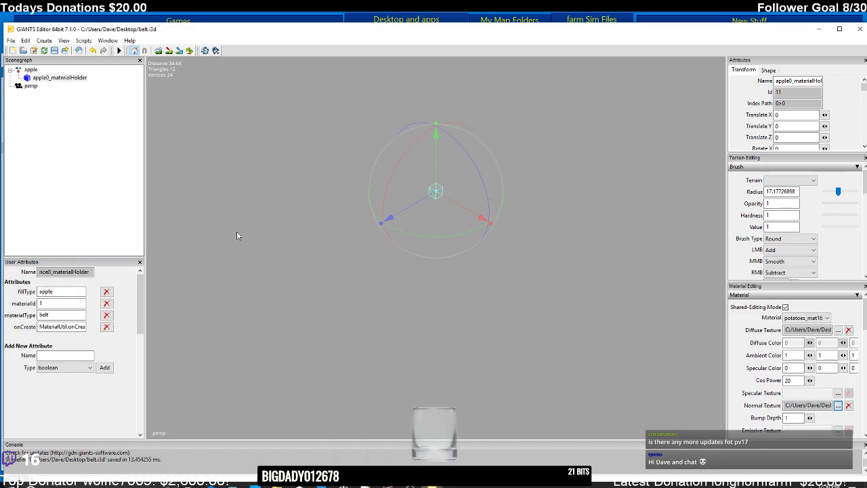
{"action": "left_click", "coordinate": [32, 70]}
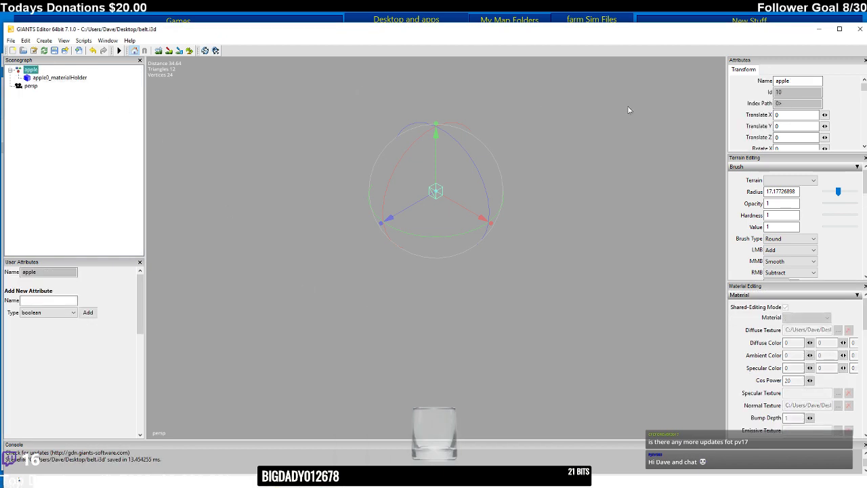
{"action": "double_click", "coordinate": [792, 80]}
{"action": "type", "text": "c"}
{"action": "type", "text": "range"}
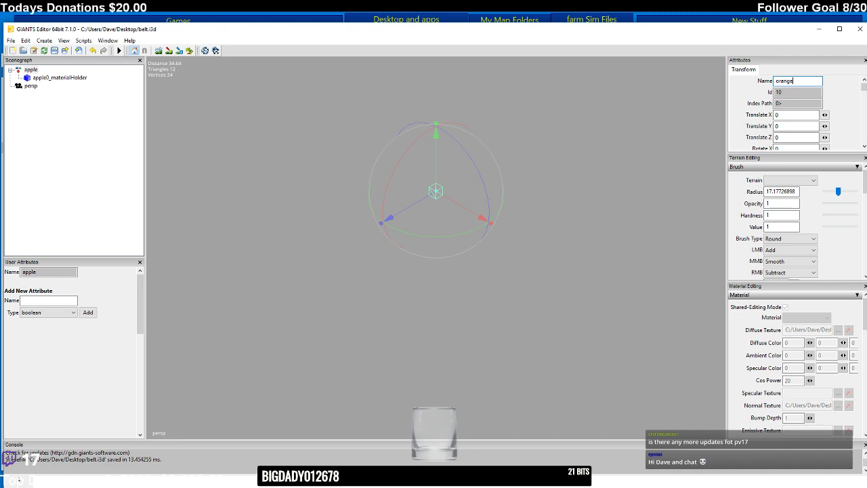
{"action": "key", "text": "Return"}
- Rename the orange group's child to orange0_materialHolder and set its fillType attribute to orange
{"action": "left_click", "coordinate": [60, 77]}
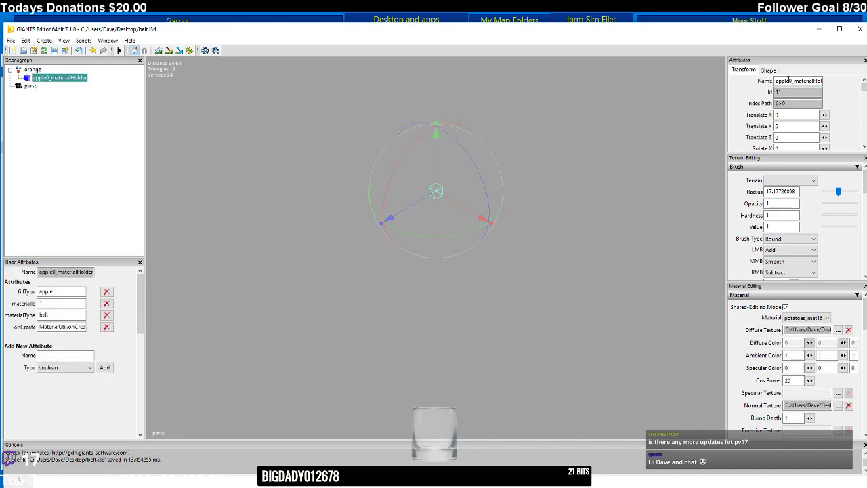
{"action": "left_click_drag", "start_coordinate": [789, 81], "coordinate": [756, 82]}
{"action": "type", "text": "orange"}
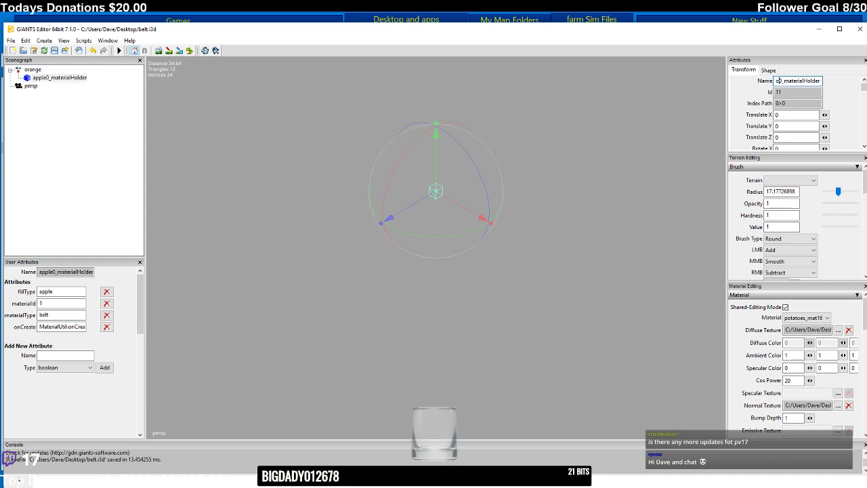
{"action": "key", "text": "Return"}
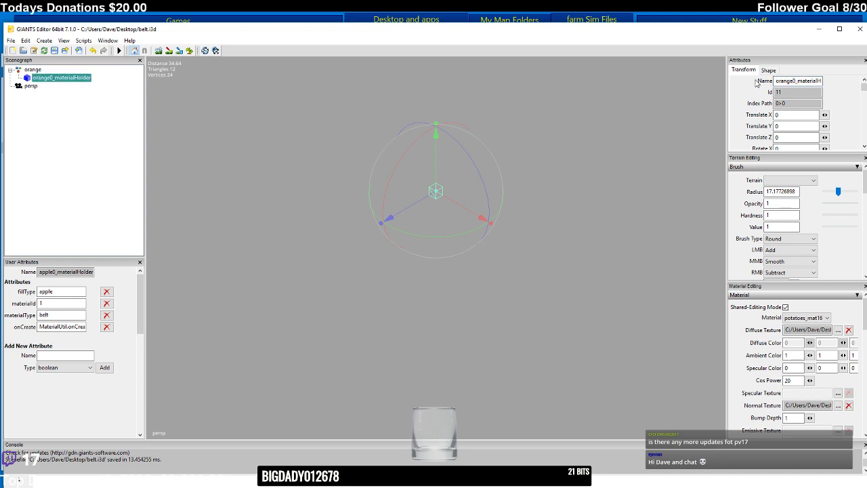
{"action": "left_click_drag", "start_coordinate": [84, 290], "coordinate": [3, 288]}
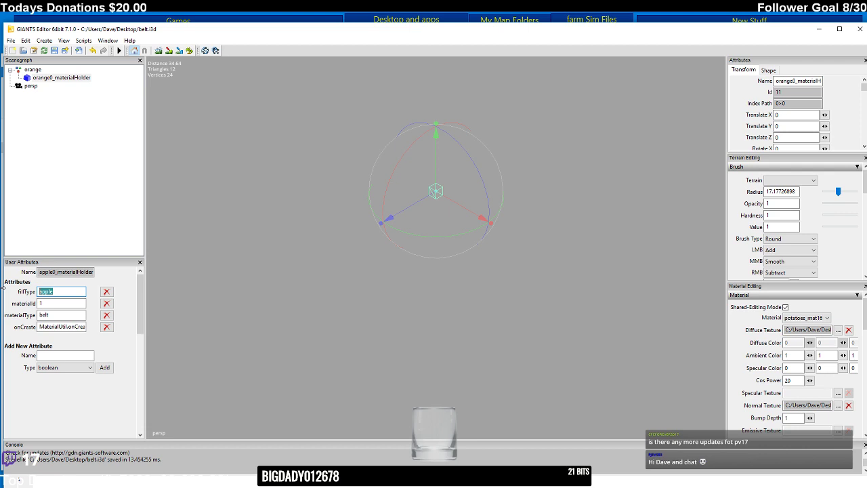
{"action": "type", "text": "orange"}
- Replace the orange holder's diffuse texture with orange_diffuse.dds from the fillPlanes folder
{"action": "left_click", "coordinate": [832, 330]}
{"action": "double_click", "coordinate": [832, 329]}
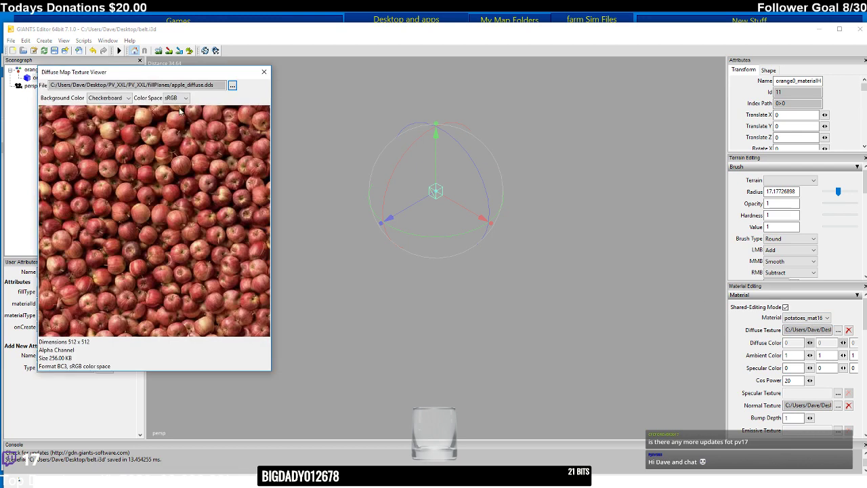
{"action": "left_click", "coordinate": [232, 90]}
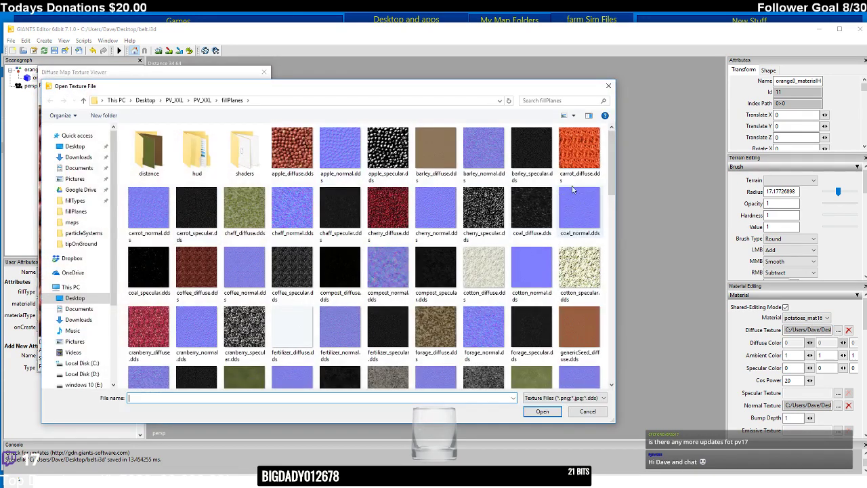
{"action": "left_click_drag", "start_coordinate": [612, 174], "coordinate": [618, 273]}
{"action": "left_click", "coordinate": [196, 233]}
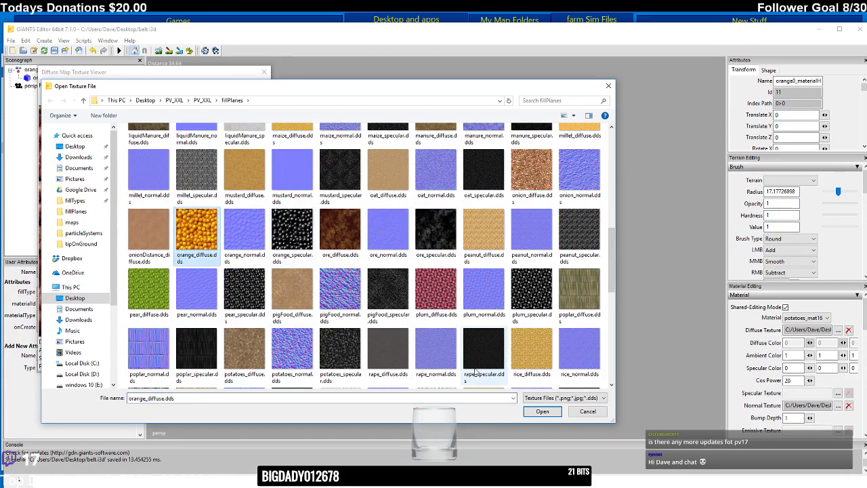
{"action": "left_click", "coordinate": [541, 411]}
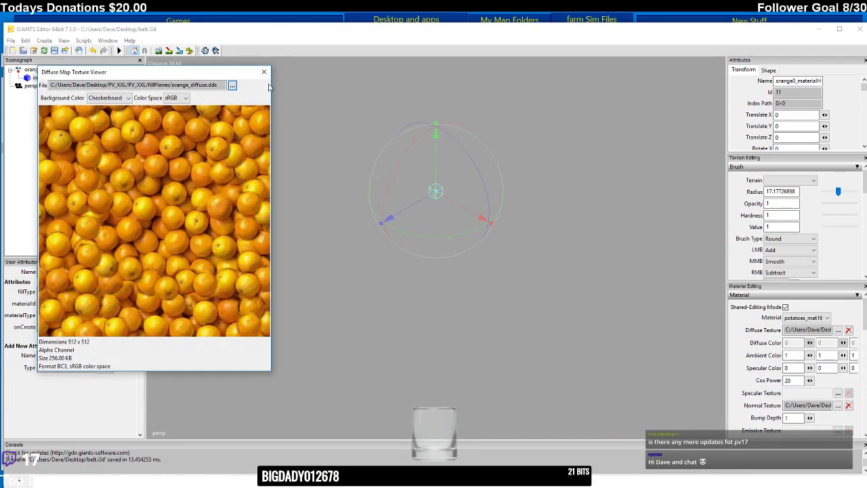
{"action": "left_click", "coordinate": [263, 72]}
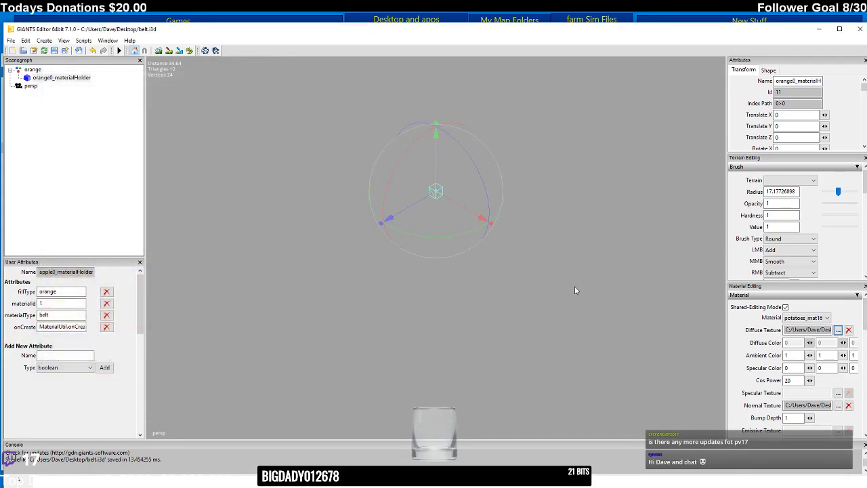
- Replace the orange holder's normal texture with orange_normal.dds from the fillPlanes folder
{"action": "left_click", "coordinate": [838, 405]}
{"action": "left_click", "coordinate": [232, 85]}
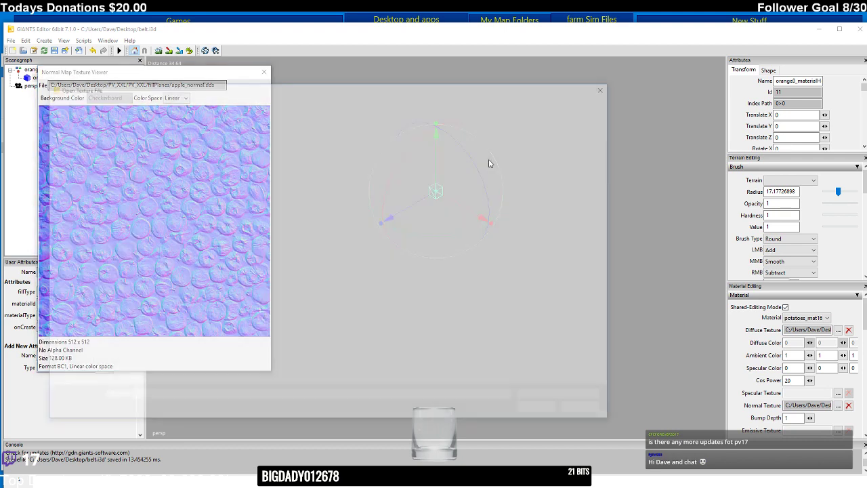
{"action": "left_click_drag", "start_coordinate": [615, 153], "coordinate": [612, 230]}
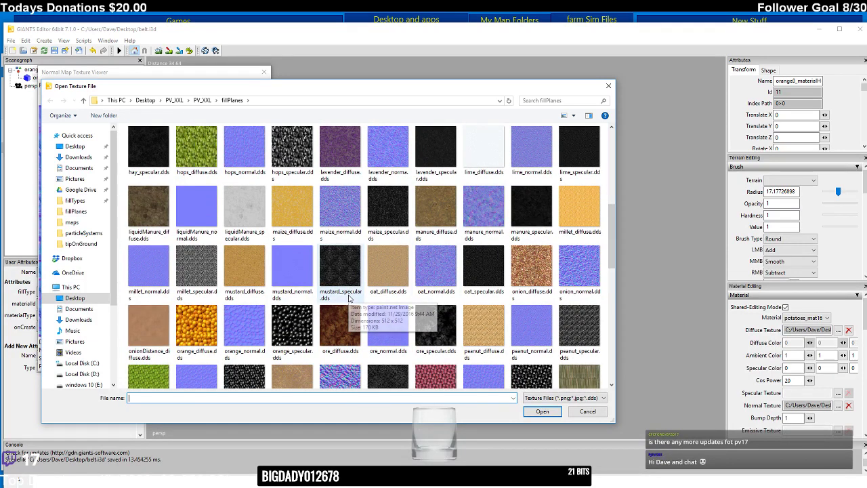
{"action": "left_click", "coordinate": [248, 321]}
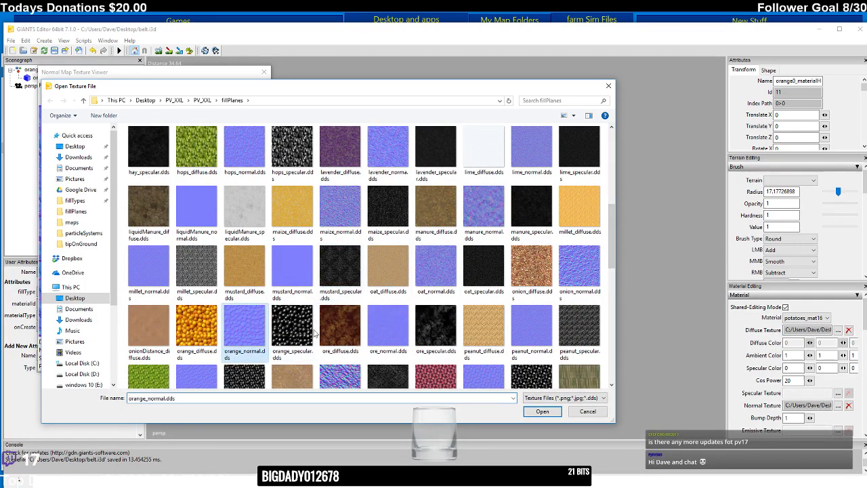
{"action": "left_click", "coordinate": [541, 411]}
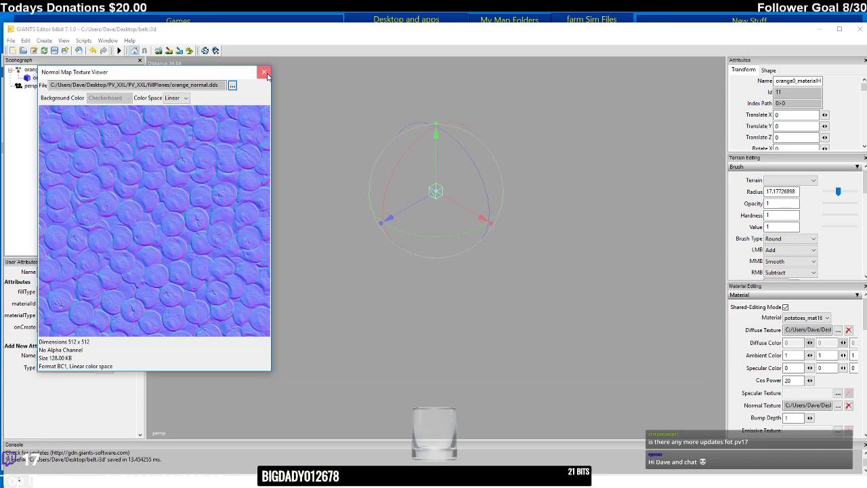
{"action": "left_click", "coordinate": [265, 73]}
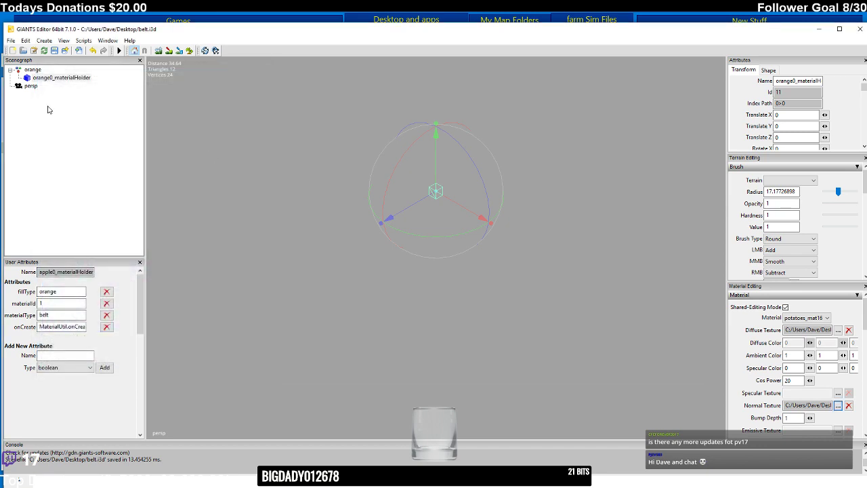
- Reselect orange0_materialHolder to refresh its attributes and save belt.i3d
{"action": "left_click", "coordinate": [32, 69]}
{"action": "left_click", "coordinate": [61, 77]}
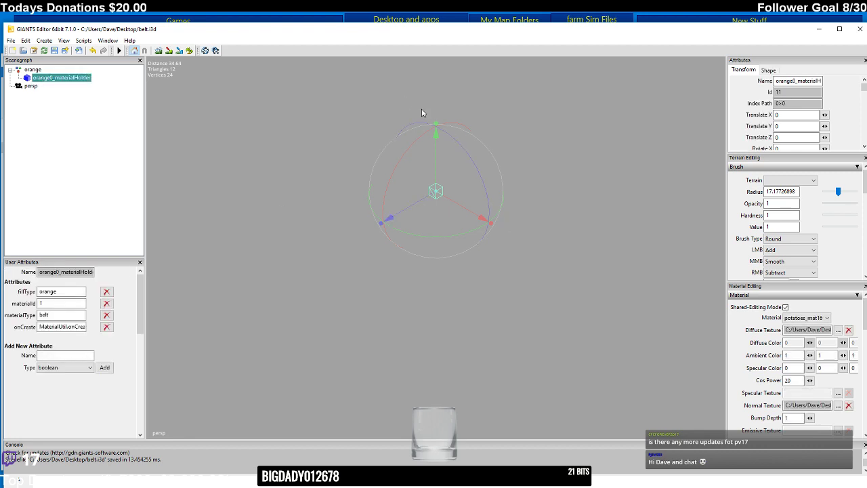
{"action": "left_click", "coordinate": [54, 51]}
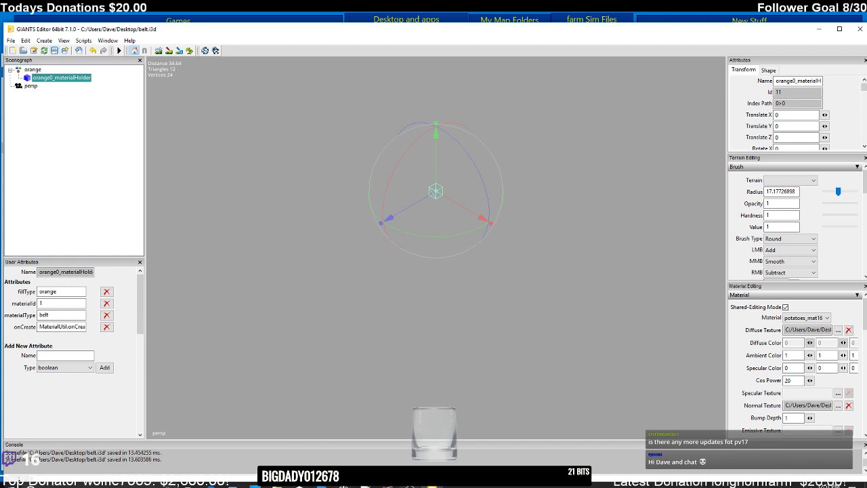
- Switch to the effect_materialHolder.i3d scene and import belt.i3d from the Desktop
{"action": "left_click", "coordinate": [432, 484]}
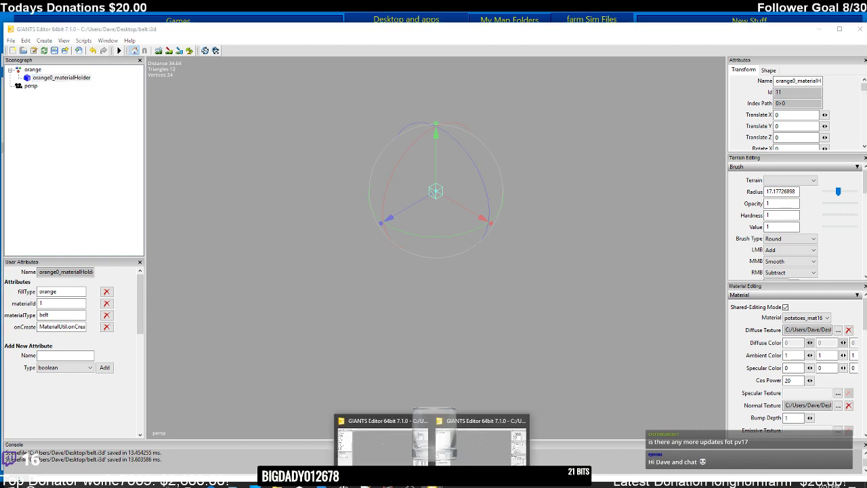
{"action": "left_click", "coordinate": [382, 440]}
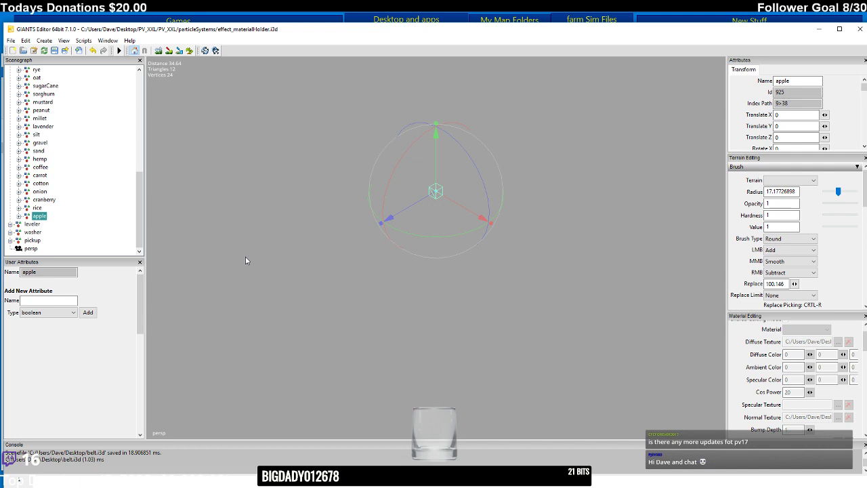
{"action": "left_click", "coordinate": [79, 51]}
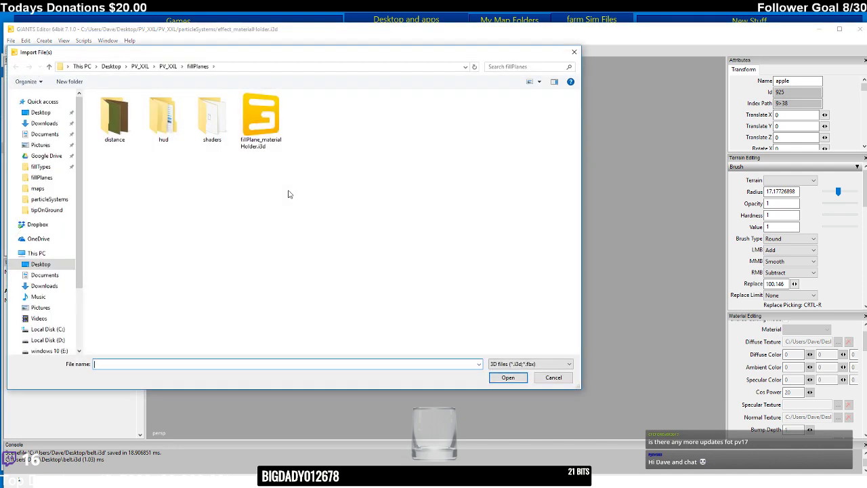
{"action": "left_click", "coordinate": [111, 67]}
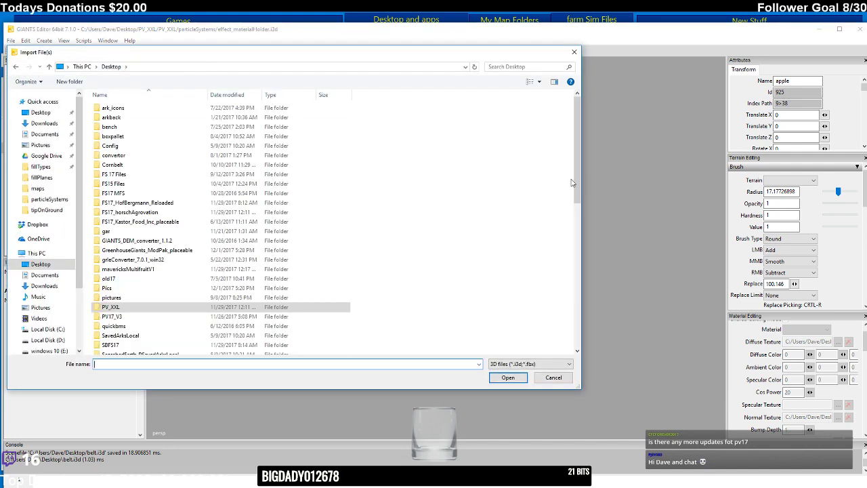
{"action": "left_click_drag", "start_coordinate": [572, 183], "coordinate": [574, 325]}
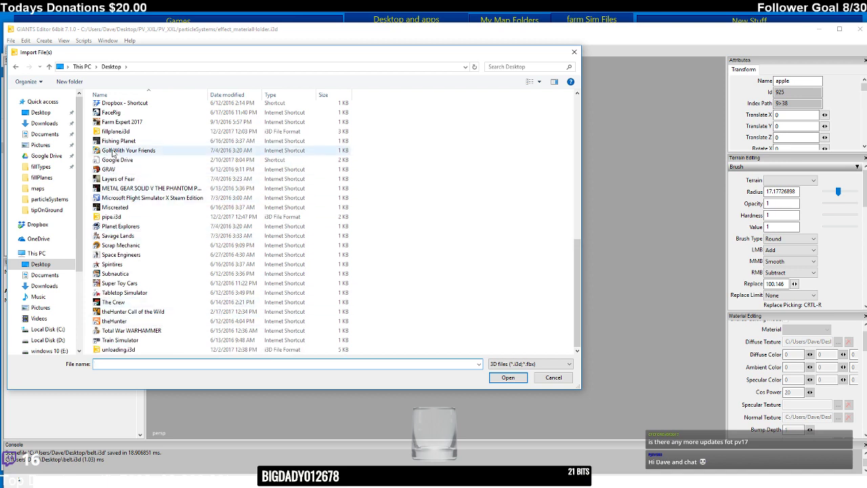
{"action": "scroll", "coordinate": [235, 219], "scroll_direction": "up", "scroll_amount": 6}
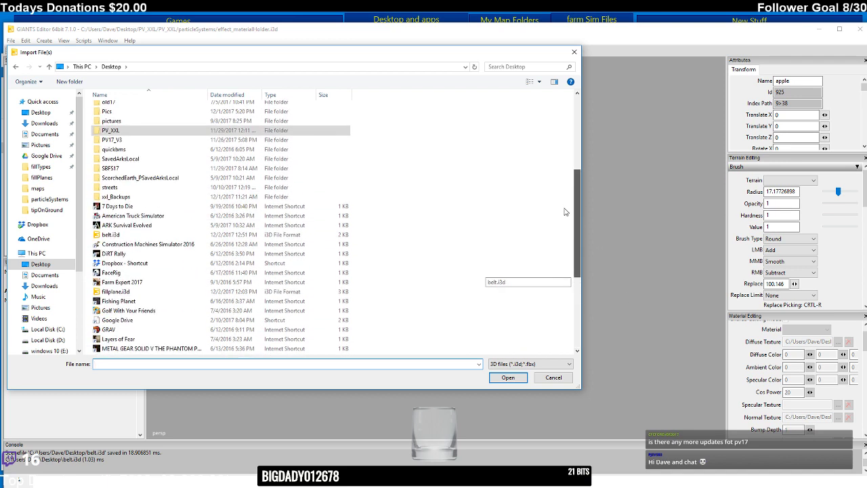
{"action": "left_click", "coordinate": [179, 244]}
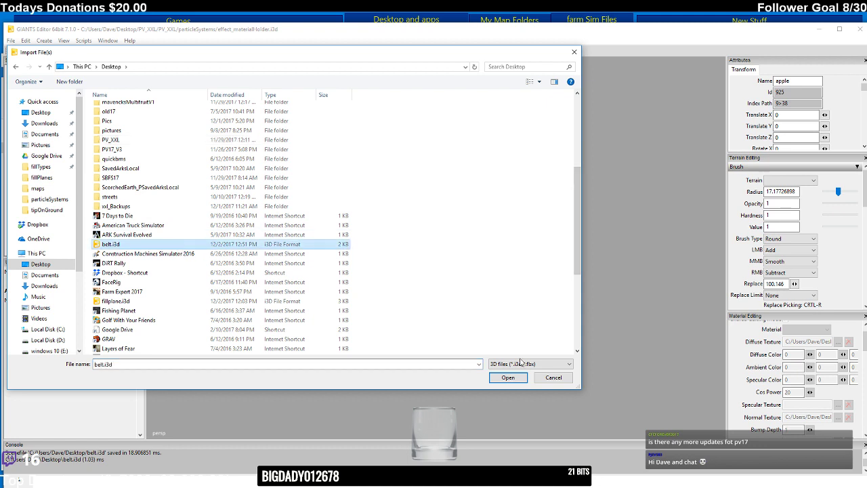
{"action": "left_click", "coordinate": [509, 376]}
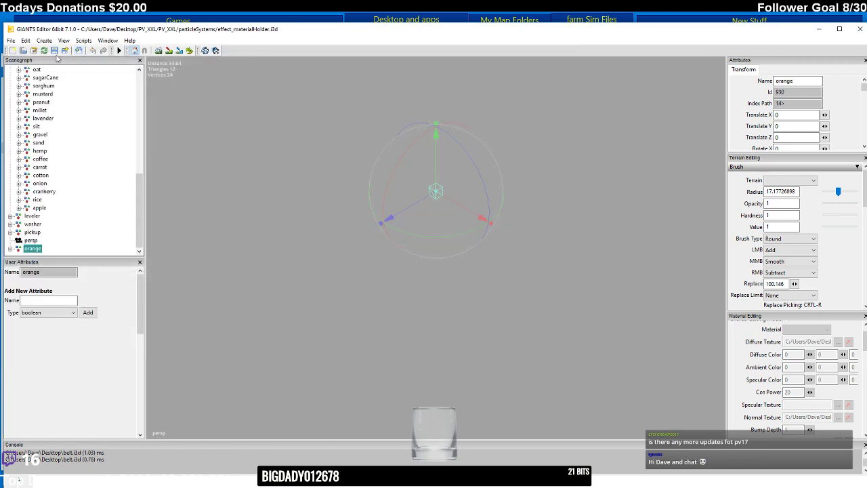
- Cut the imported orange group from the scene root and paste it into the belt group
{"action": "left_click", "coordinate": [27, 41]}
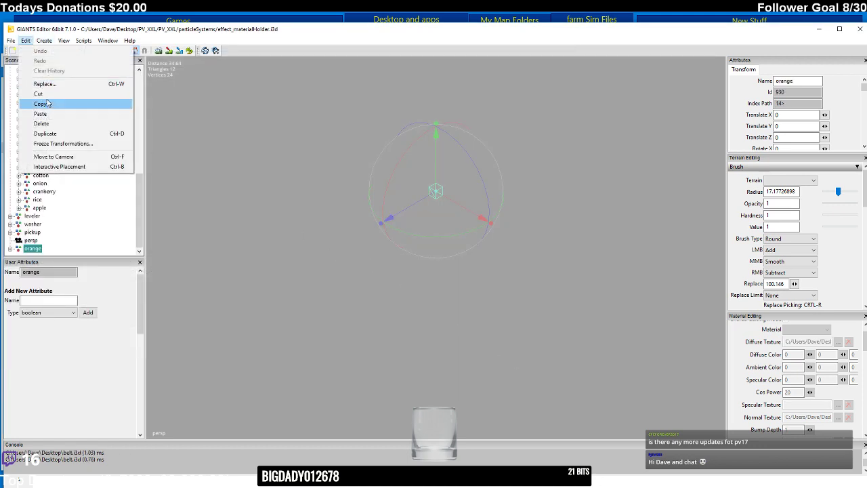
{"action": "left_click", "coordinate": [55, 92]}
{"action": "left_click", "coordinate": [28, 69]}
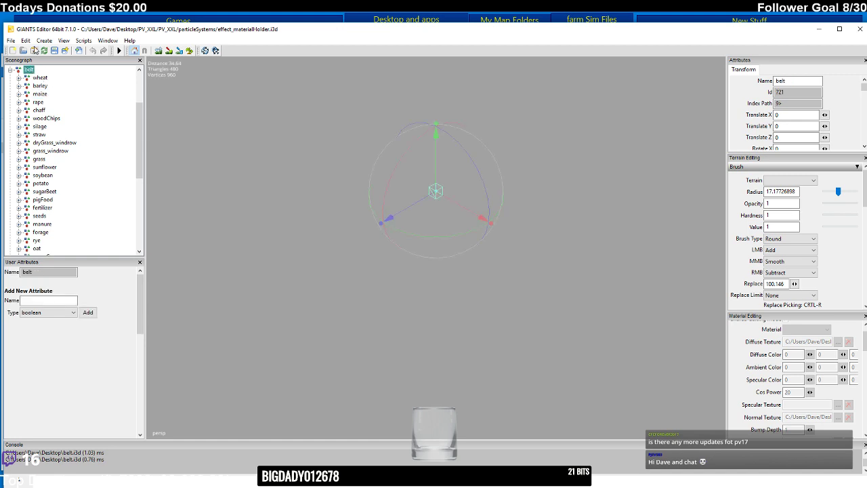
{"action": "left_click", "coordinate": [25, 41]}
{"action": "left_click", "coordinate": [41, 114]}
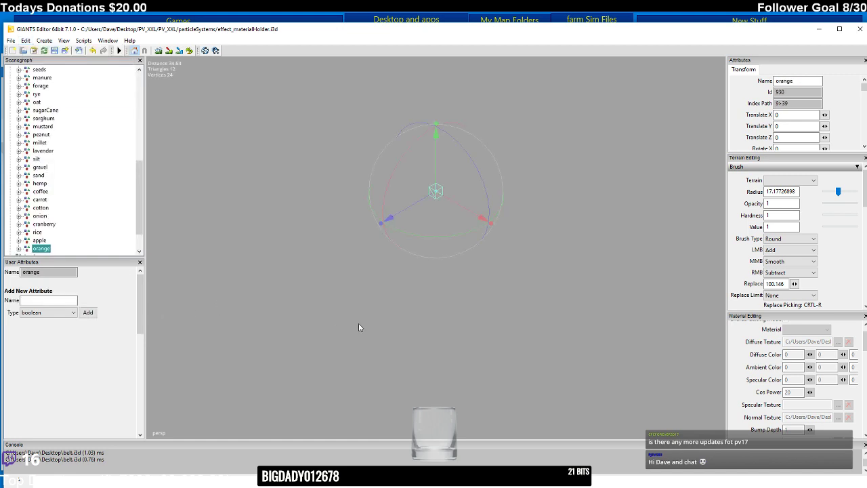
- Switch back to the belt.i3d scene and rename its orange group to cherry
{"action": "mouse_move", "coordinate": [416, 483]}
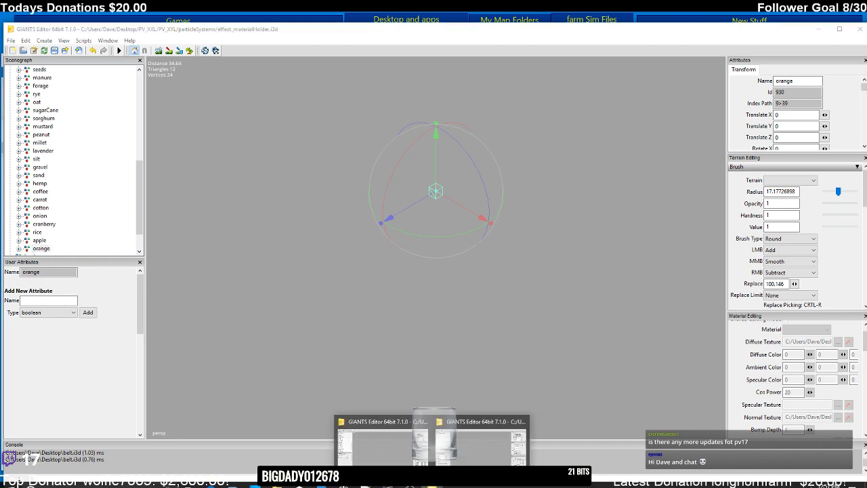
{"action": "left_click", "coordinate": [467, 439]}
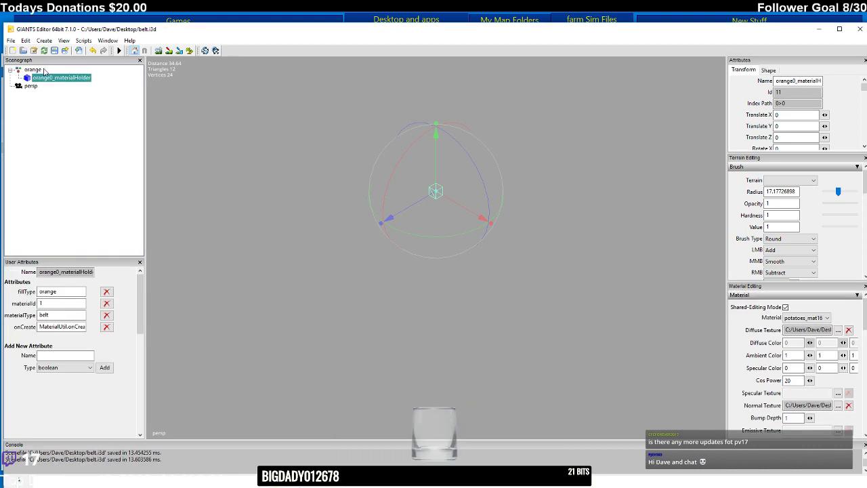
{"action": "left_click", "coordinate": [456, 94]}
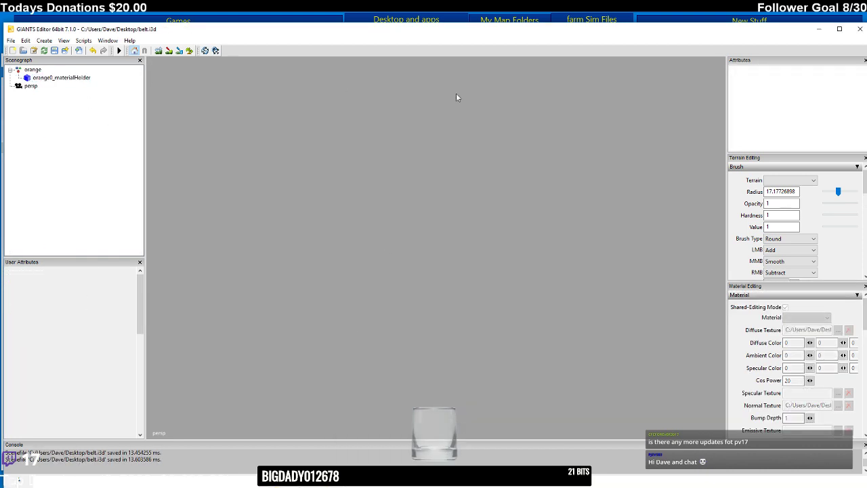
{"action": "left_click", "coordinate": [32, 70]}
{"action": "double_click", "coordinate": [792, 81]}
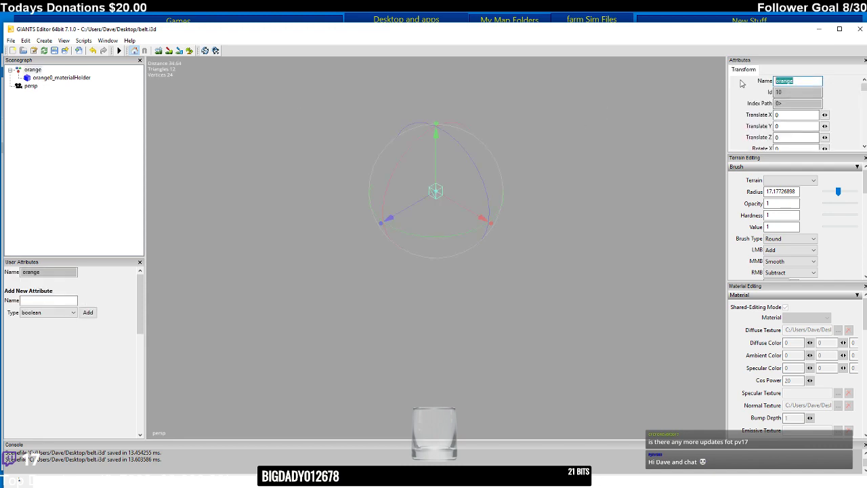
{"action": "type", "text": "cherry"}
{"action": "key", "text": "Return"}
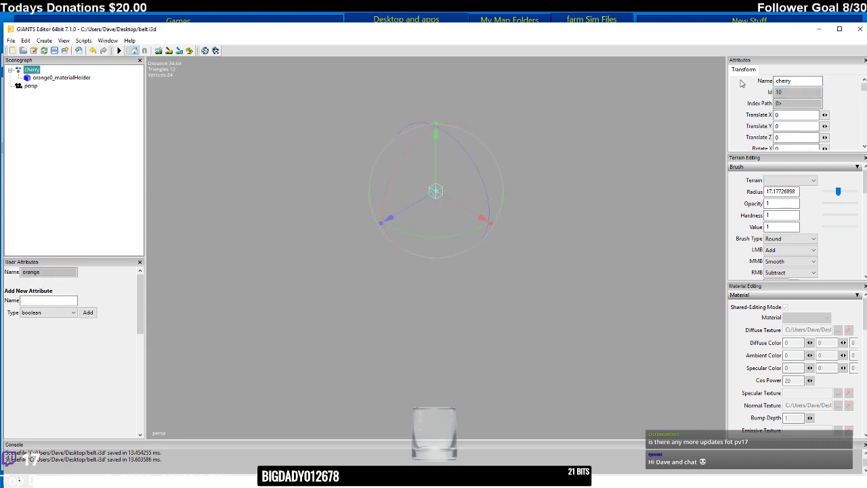
- Rename the cherry group's child to cherry0_materialHolder and set its fillType attribute to cherry
{"action": "left_click", "coordinate": [50, 78]}
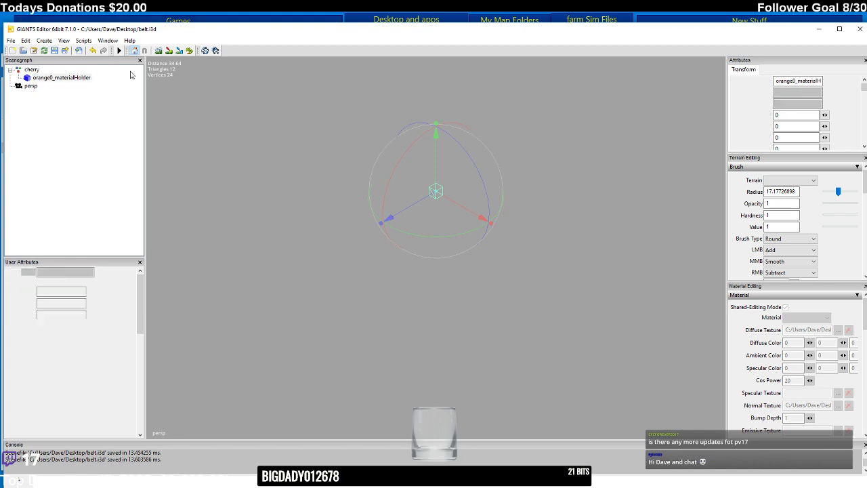
{"action": "left_click", "coordinate": [793, 81]}
{"action": "left_click_drag", "start_coordinate": [796, 81], "coordinate": [746, 82]}
{"action": "type", "text": "cherry"}
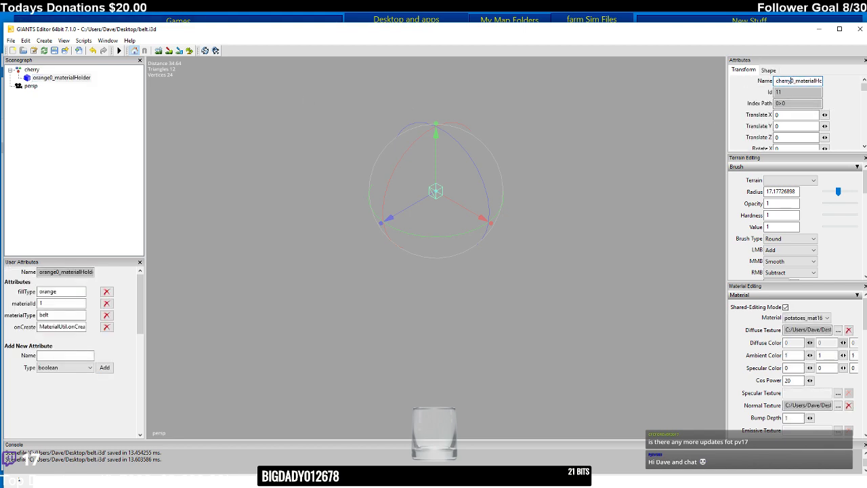
{"action": "key", "text": "Return"}
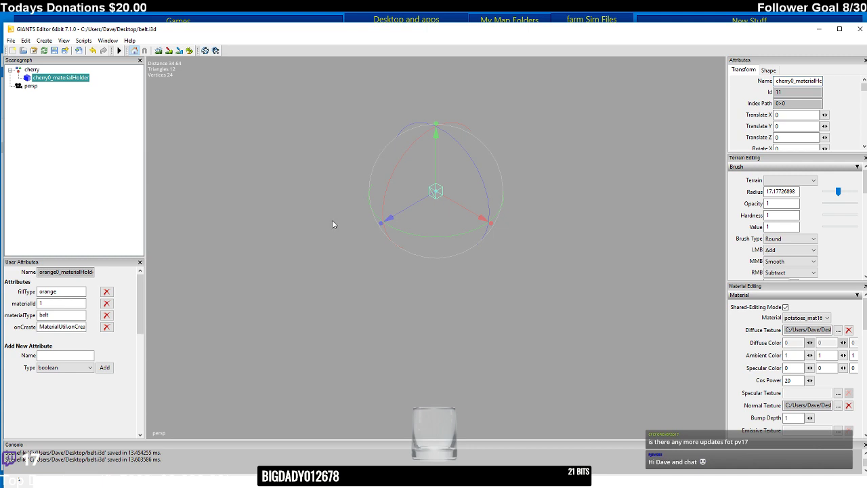
{"action": "left_click_drag", "start_coordinate": [70, 291], "coordinate": [19, 296]}
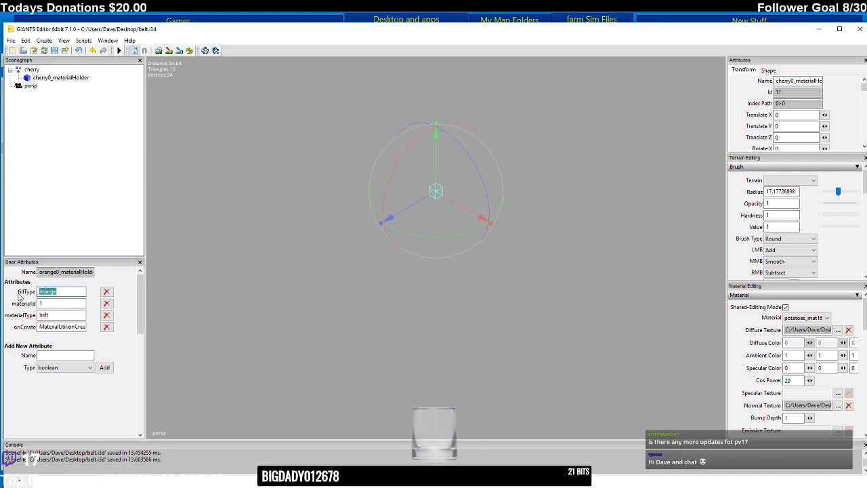
{"action": "type", "text": "cherry"}
{"action": "key", "text": "Tab"}
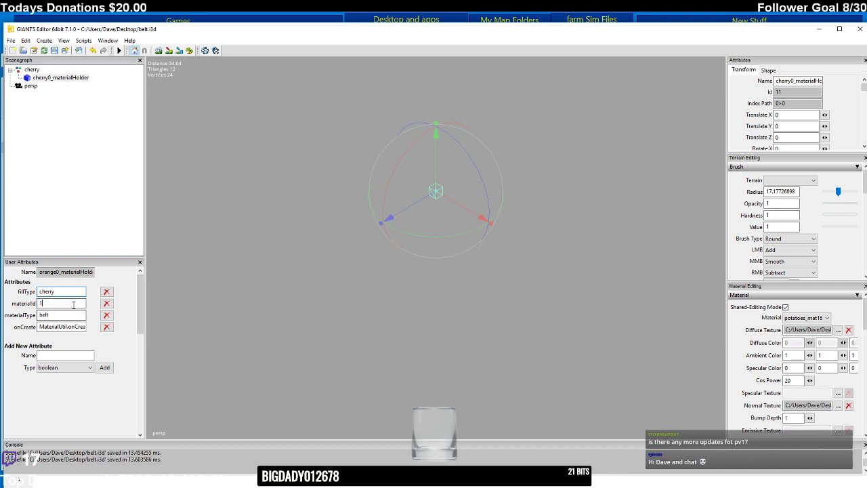
- Replace the cherry holder's diffuse texture with cherry_diffuse.dds from the fillPlanes folder
{"action": "double_click", "coordinate": [807, 330]}
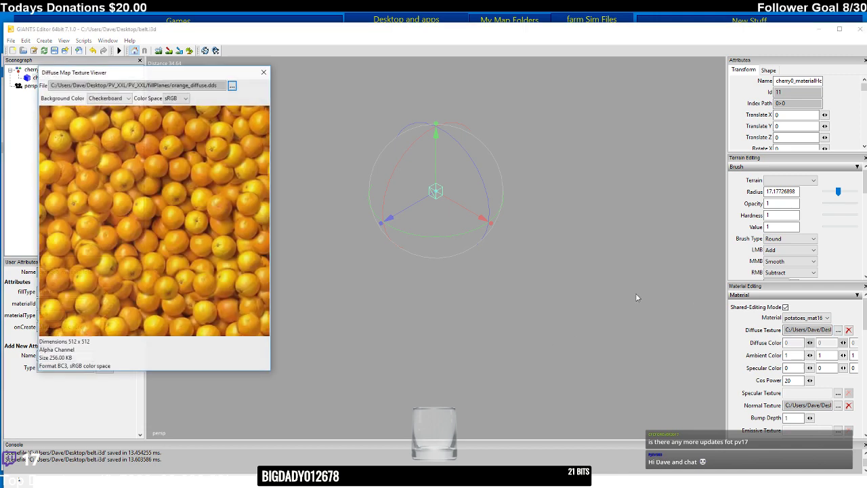
{"action": "left_click", "coordinate": [231, 85]}
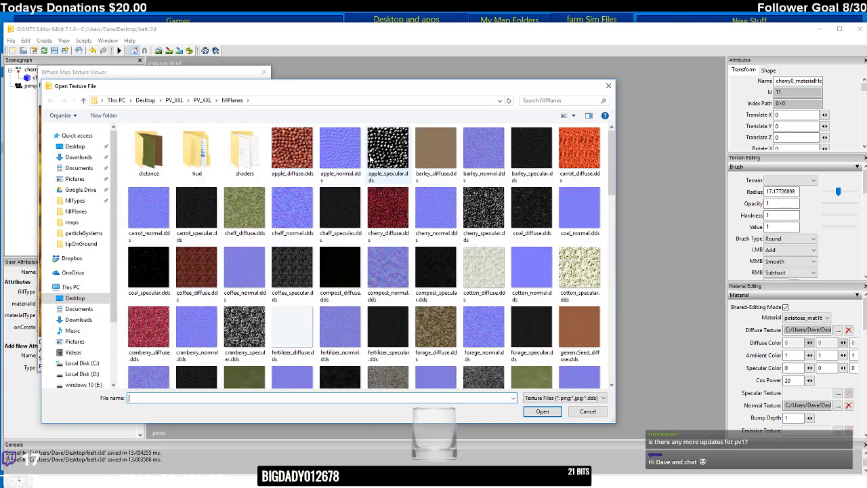
{"action": "left_click", "coordinate": [383, 213]}
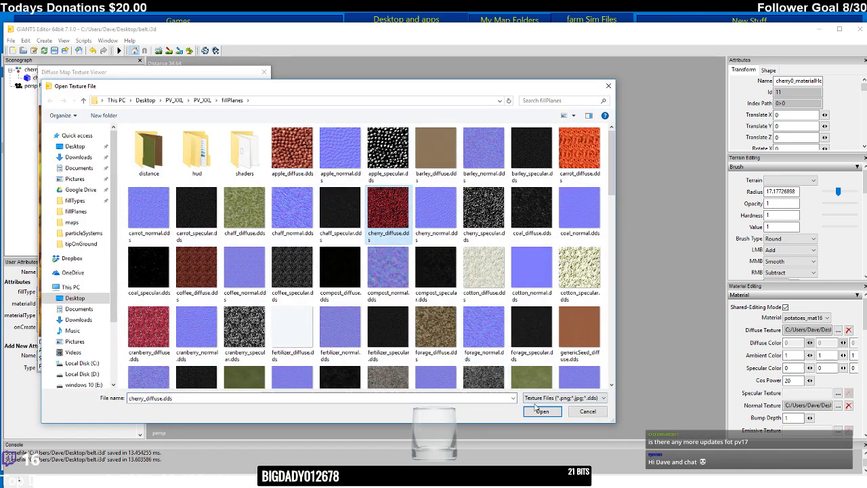
{"action": "left_click", "coordinate": [541, 411]}
{"action": "left_click", "coordinate": [263, 71]}
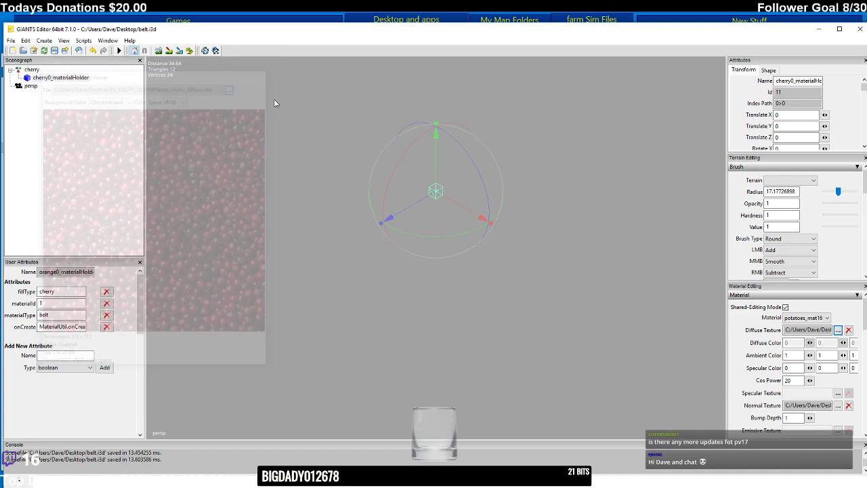
- Replace the cherry holder's normal texture with cherry_normal.dds from the fillPlanes folder
{"action": "left_click", "coordinate": [838, 405]}
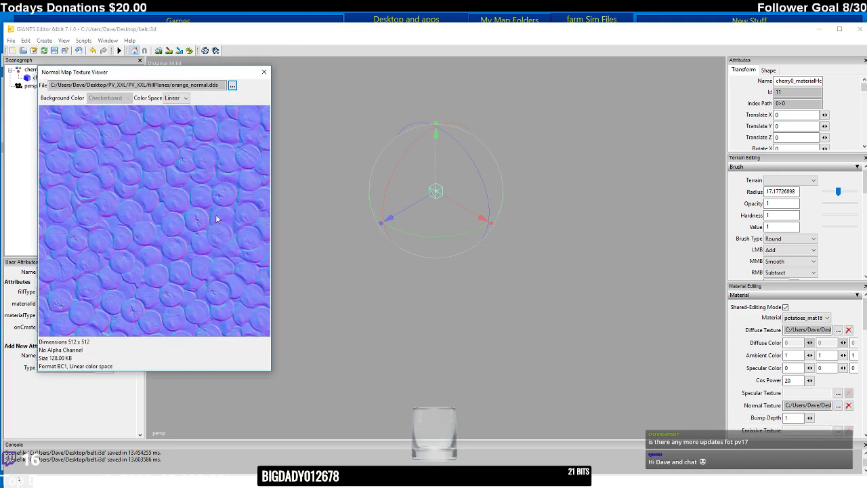
{"action": "left_click", "coordinate": [232, 85]}
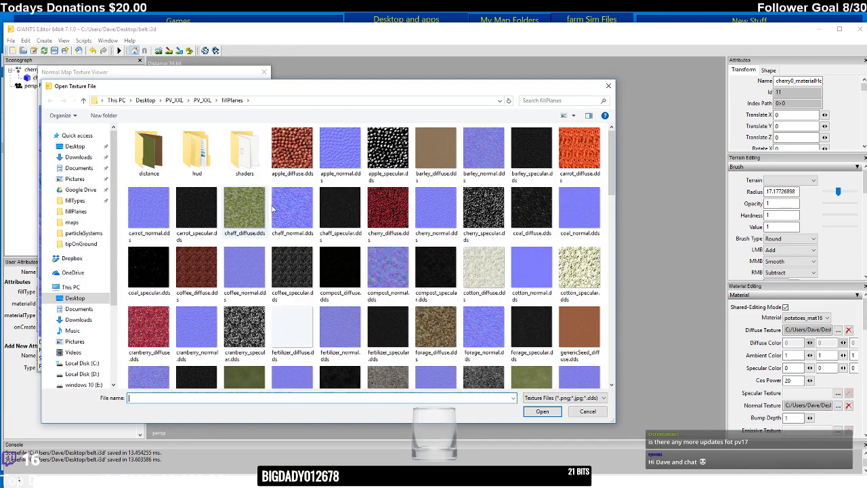
{"action": "left_click", "coordinate": [436, 210]}
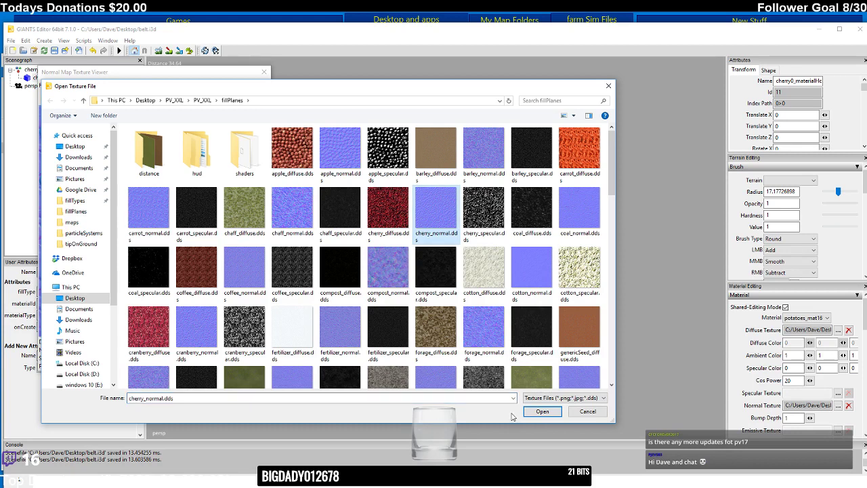
{"action": "left_click", "coordinate": [542, 411]}
{"action": "left_click", "coordinate": [263, 72]}
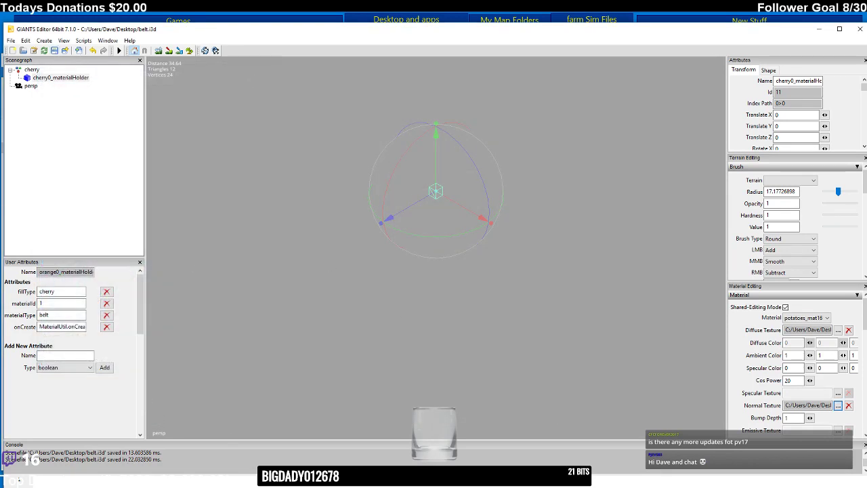
- Switch to the effect_materialHolder.i3d scene and import belt.i3d from the Desktop folder
{"action": "mouse_move", "coordinate": [434, 484]}
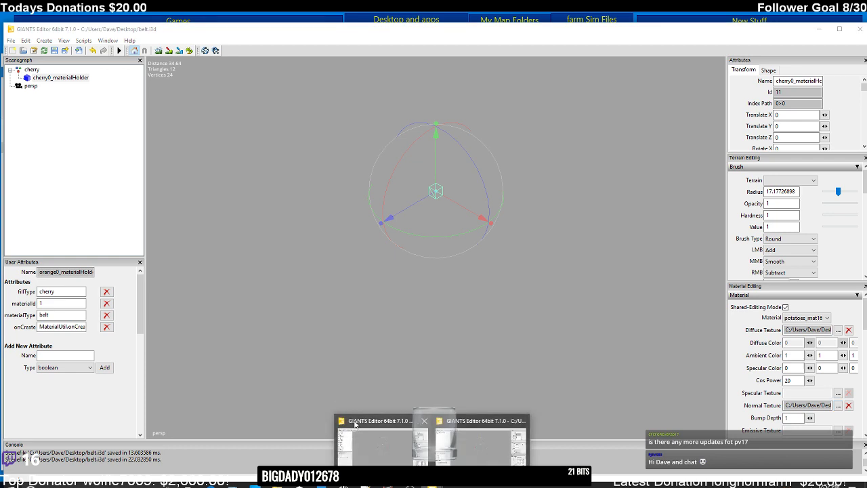
{"action": "left_click", "coordinate": [382, 433]}
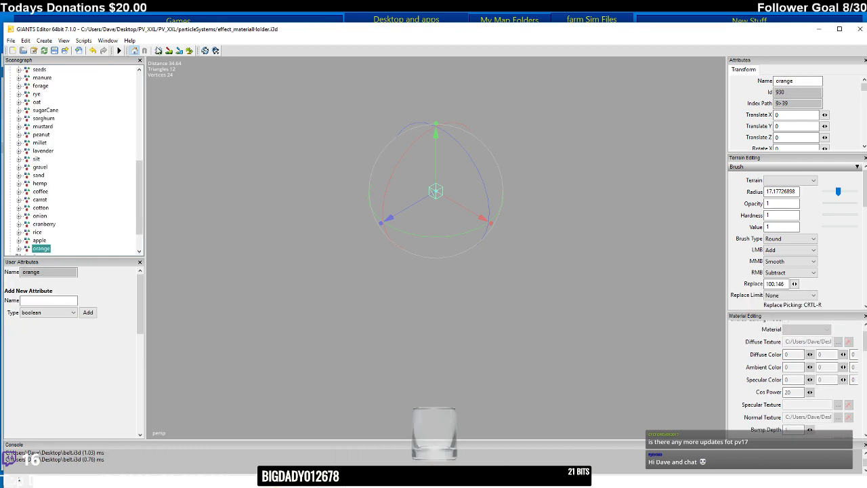
{"action": "left_click", "coordinate": [80, 50]}
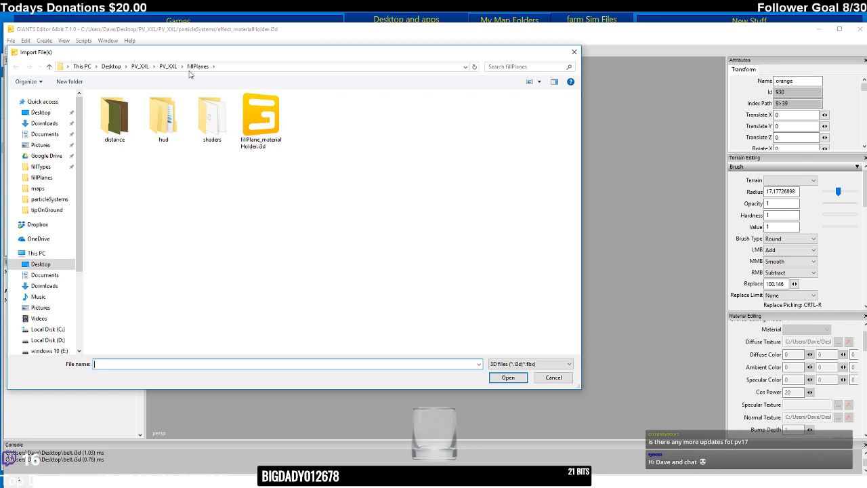
{"action": "left_click", "coordinate": [111, 67]}
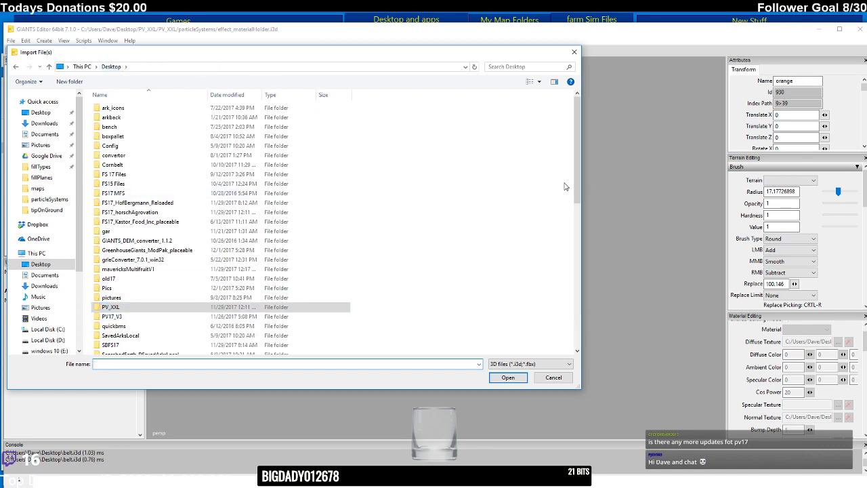
{"action": "left_click_drag", "start_coordinate": [577, 177], "coordinate": [574, 245]}
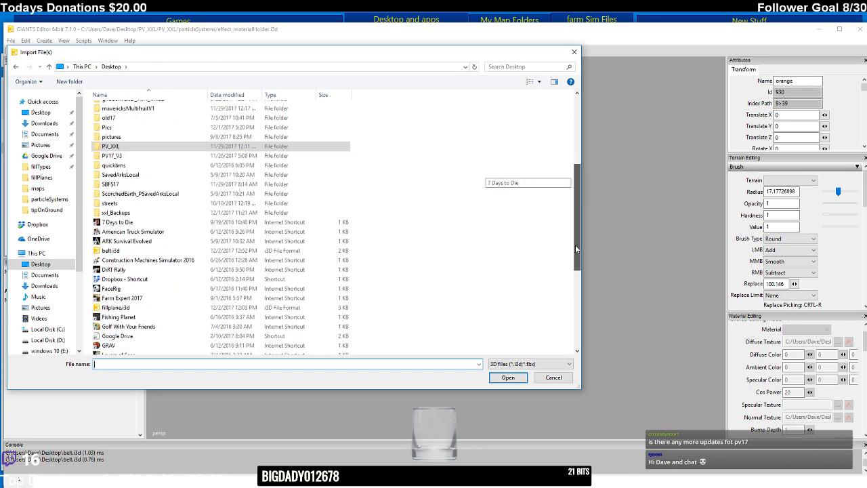
{"action": "left_click", "coordinate": [112, 250]}
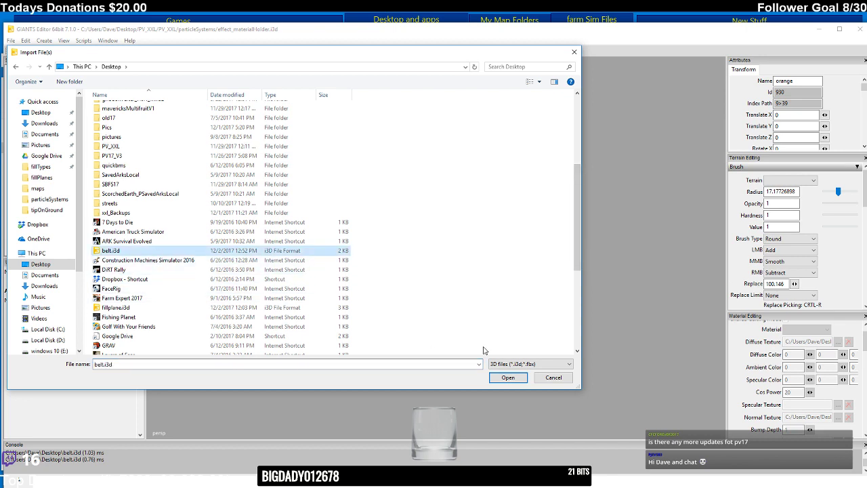
{"action": "left_click", "coordinate": [508, 378]}
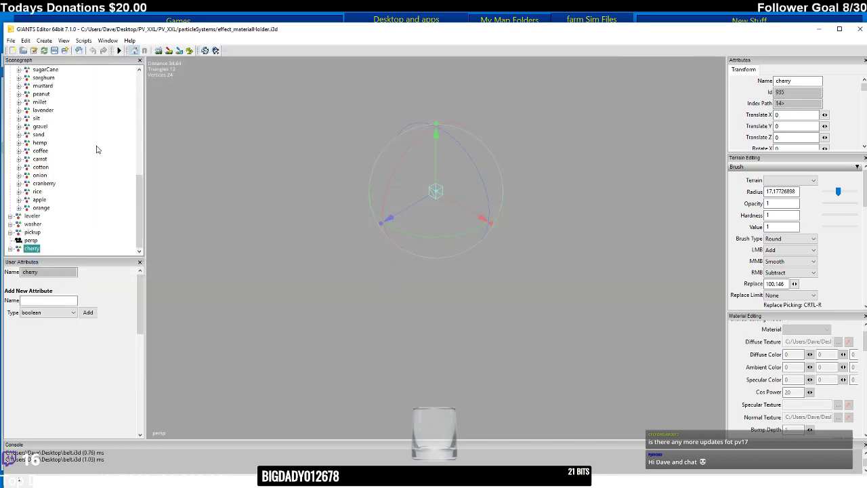
- Cut the imported cherry group from the scene root and paste it into the belt group
{"action": "left_click", "coordinate": [25, 40]}
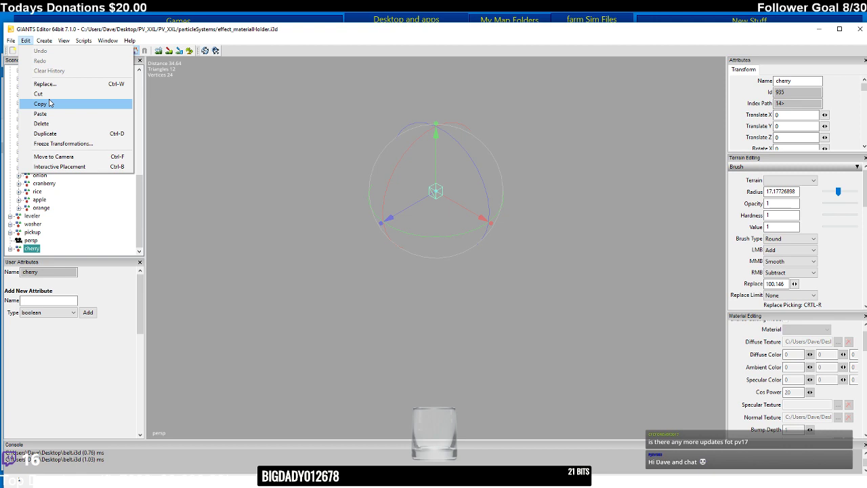
{"action": "left_click", "coordinate": [49, 103]}
{"action": "left_click", "coordinate": [30, 69]}
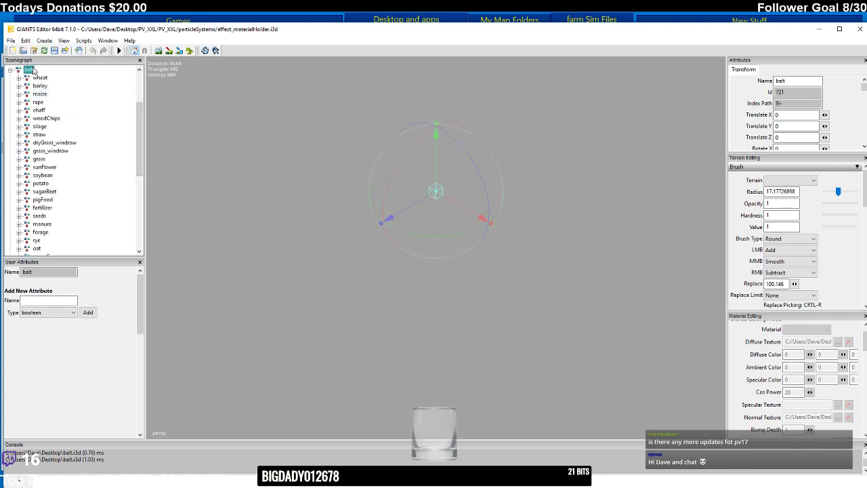
{"action": "left_click", "coordinate": [25, 39]}
{"action": "left_click", "coordinate": [59, 112]}
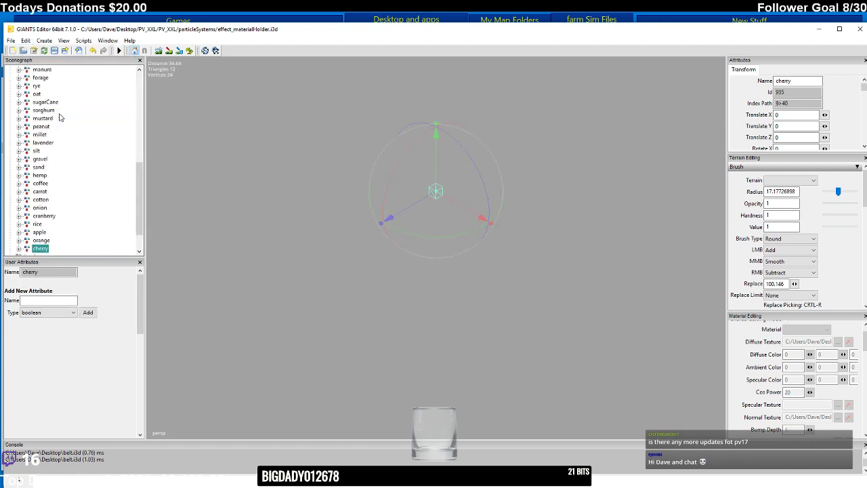
{"action": "left_click_drag", "start_coordinate": [141, 193], "coordinate": [139, 207]}
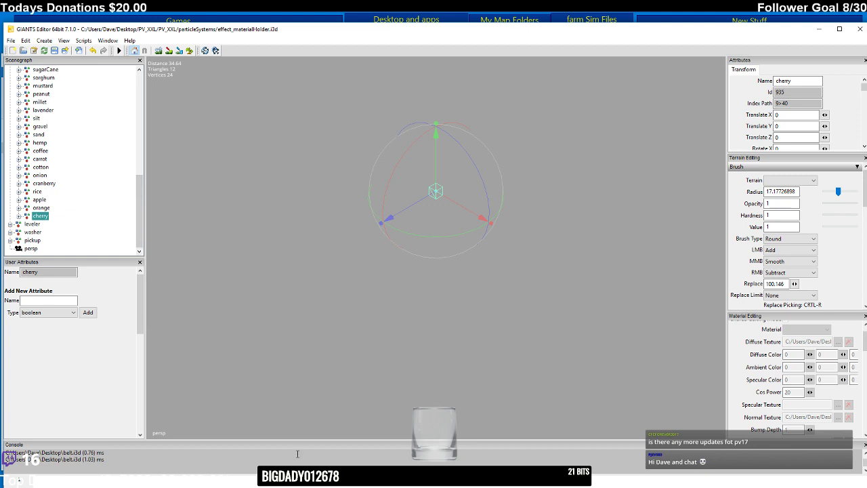
- Switch back to the belt.i3d scene and rename its cherry group to pear
{"action": "left_click", "coordinate": [432, 484]}
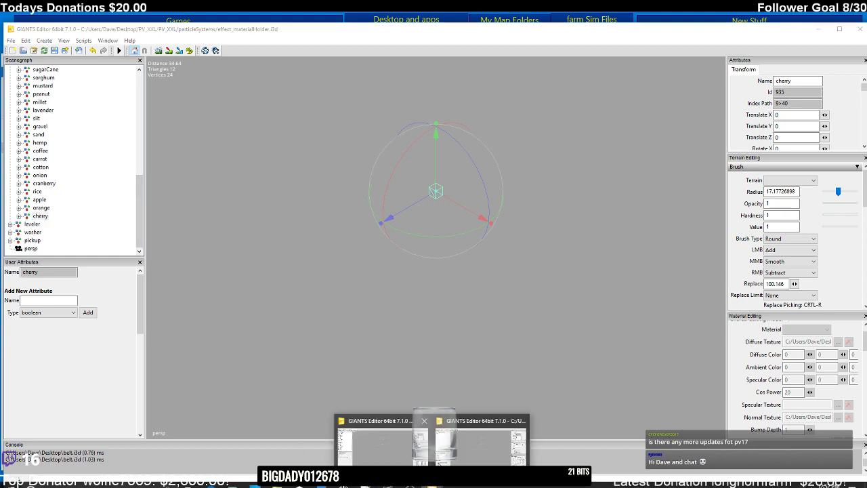
{"action": "left_click", "coordinate": [459, 421]}
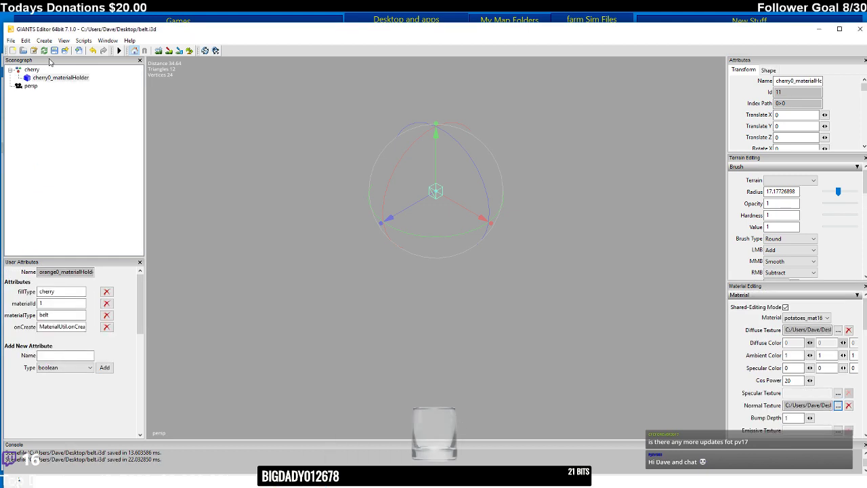
{"action": "left_click", "coordinate": [32, 69]}
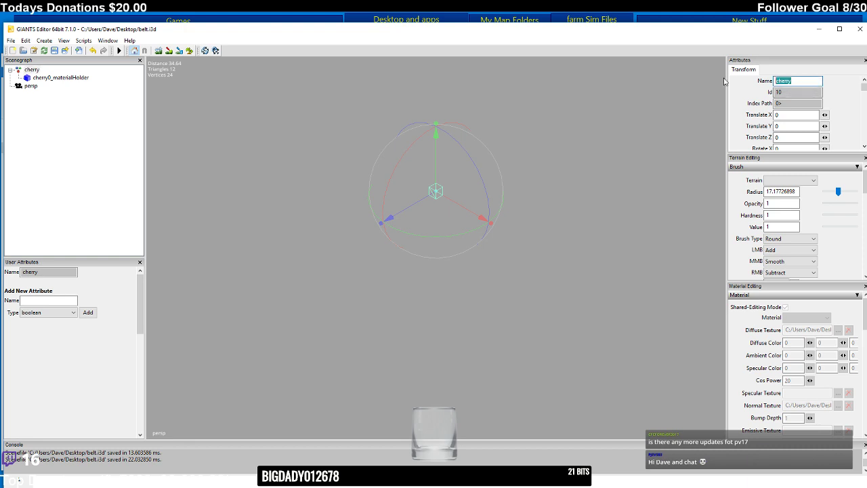
{"action": "type", "text": "pear"}
{"action": "key", "text": "Return"}
- Rename the pear group's child to pear0_materialHolder and set its fillType attribute to pear
{"action": "left_click", "coordinate": [44, 77]}
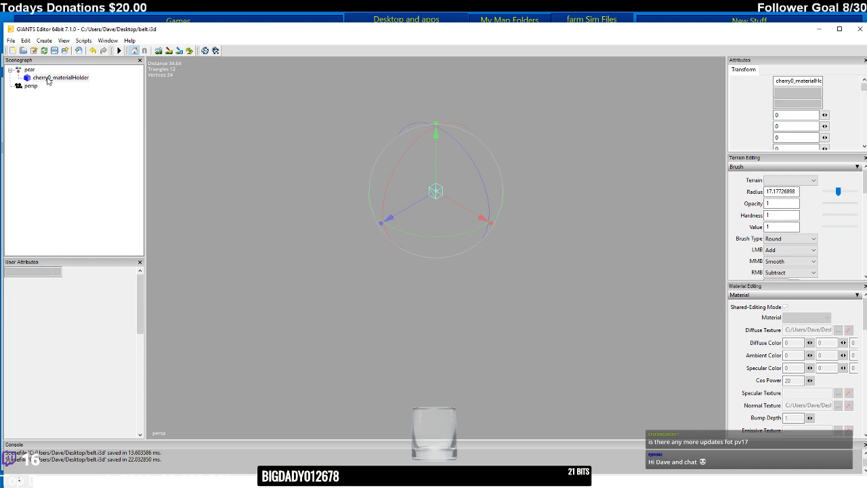
{"action": "left_click_drag", "start_coordinate": [792, 82], "coordinate": [784, 81]}
{"action": "double_click", "coordinate": [790, 82]}
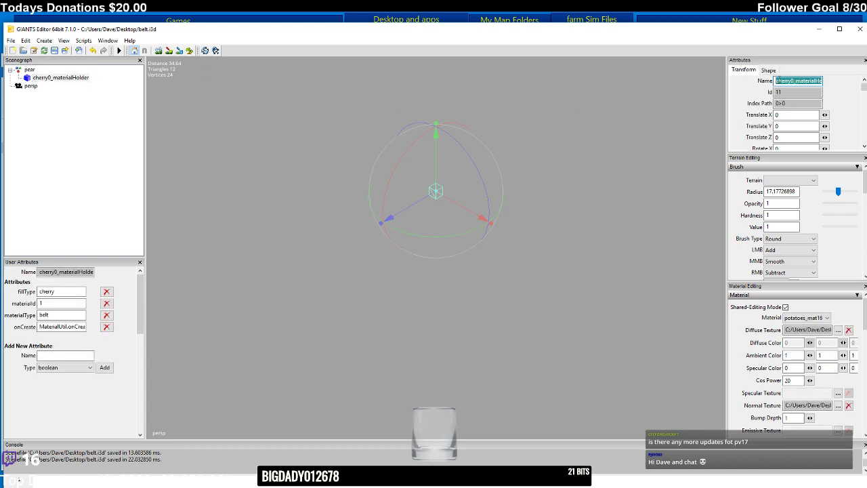
{"action": "left_click", "coordinate": [787, 80]}
{"action": "left_click_drag", "start_coordinate": [791, 80], "coordinate": [759, 81]}
{"action": "type", "text": "pear"}
{"action": "key", "text": "Return"}
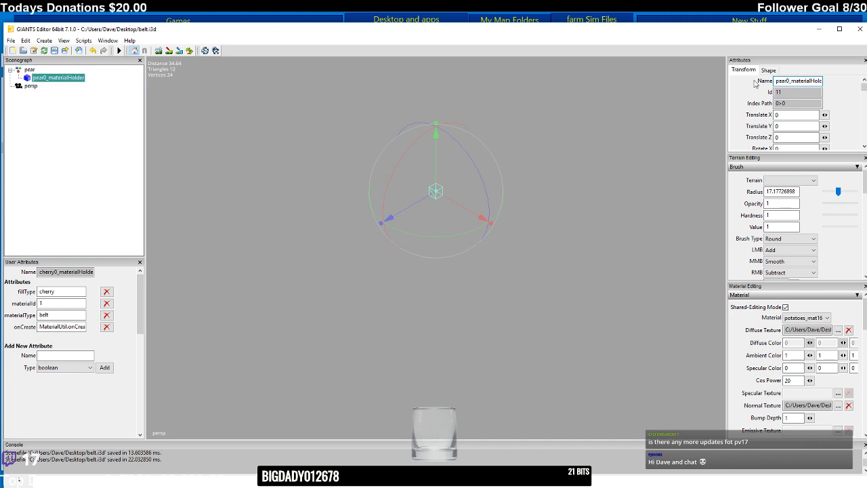
{"action": "double_click", "coordinate": [47, 291]}
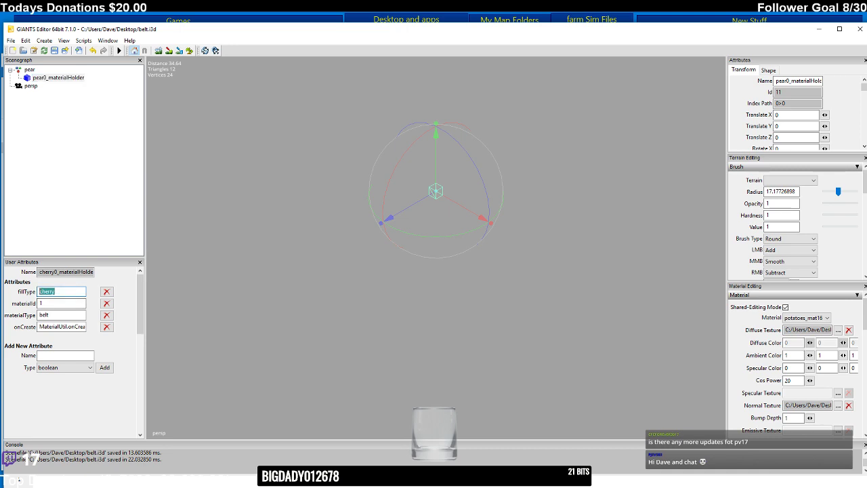
{"action": "type", "text": "pear"}
{"action": "left_click", "coordinate": [62, 303]}
- Replace the pear holder's diffuse texture with pear_diffuse.dds from the fillPlanes folder
{"action": "left_click", "coordinate": [839, 329]}
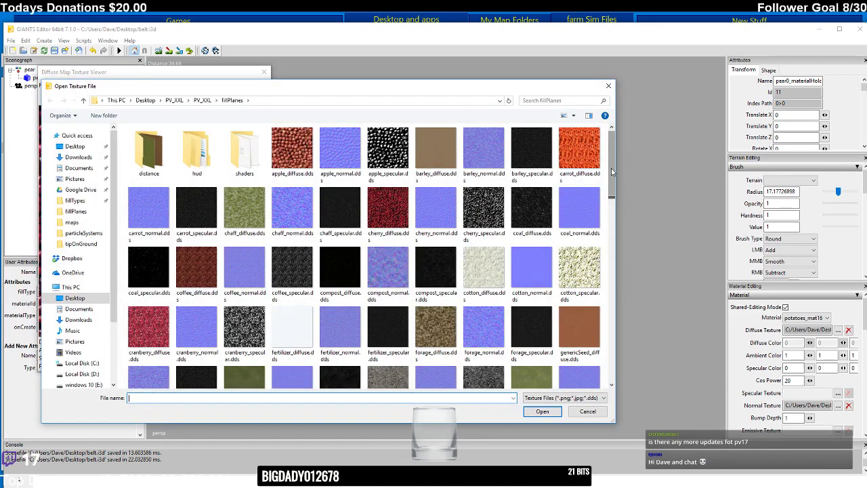
{"action": "left_click_drag", "start_coordinate": [613, 162], "coordinate": [616, 295]}
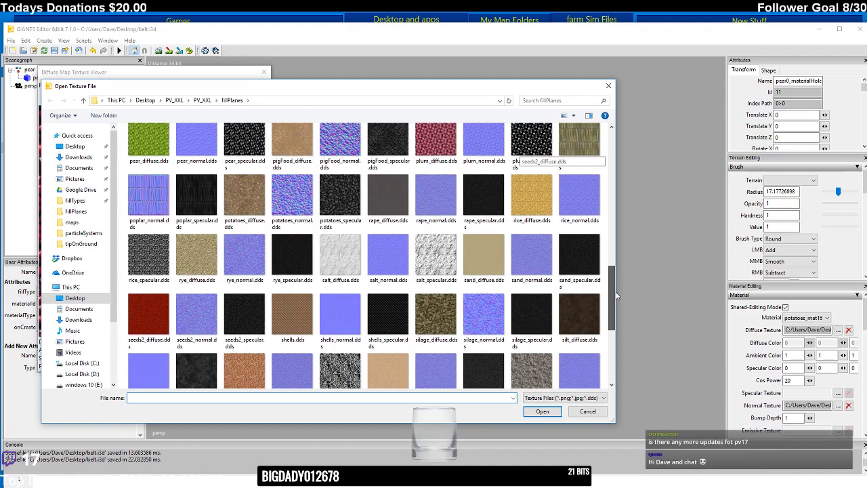
{"action": "left_click", "coordinate": [148, 141]}
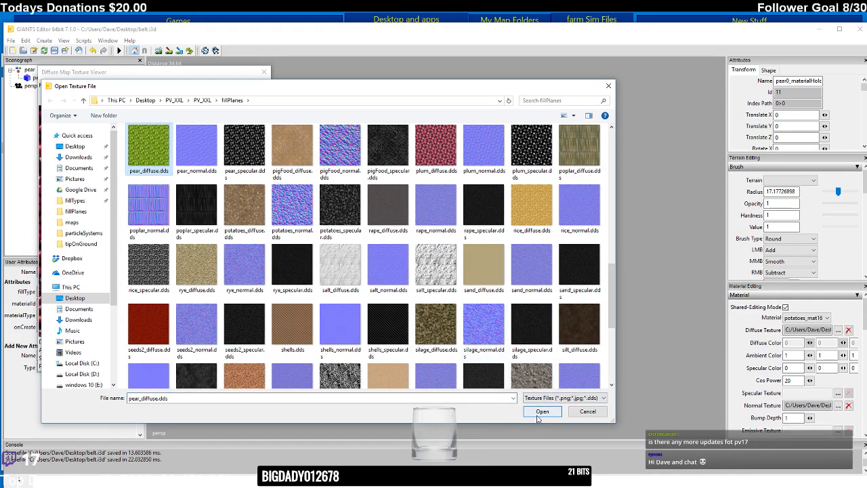
{"action": "left_click", "coordinate": [539, 413]}
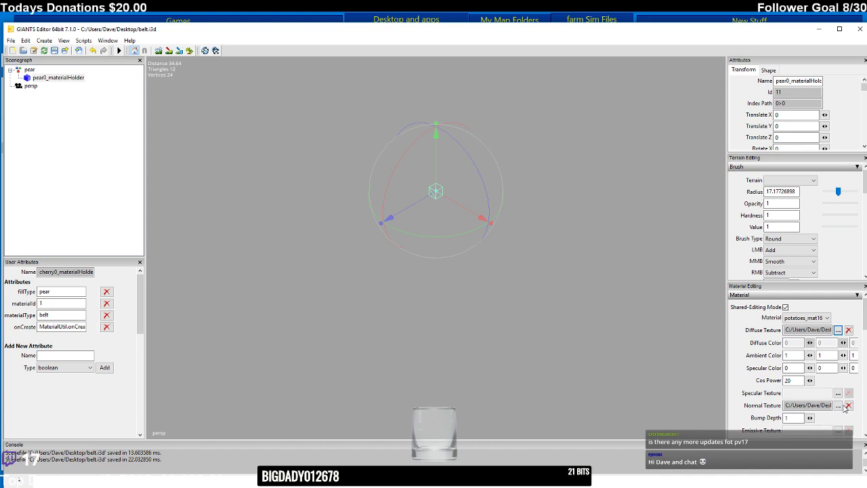
- Replace the pear holder's normal texture with pear_normal.dds and save the belt.i3d scene
{"action": "mouse_move", "coordinate": [838, 405]}
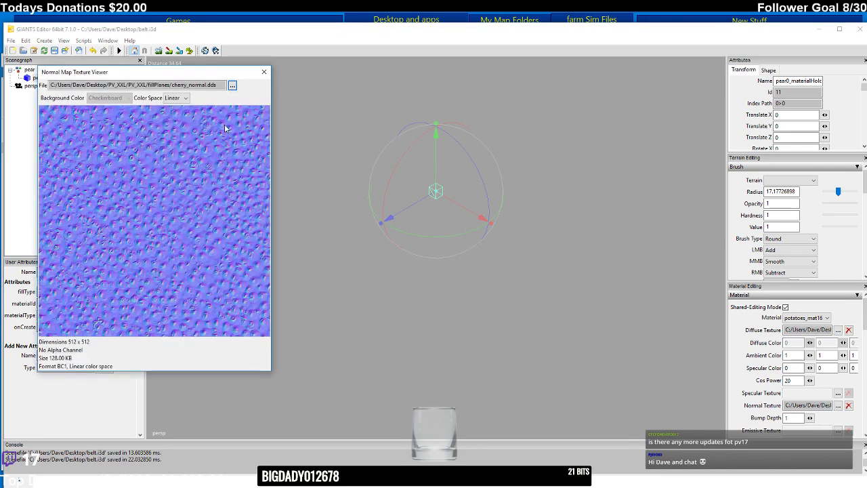
{"action": "left_click", "coordinate": [231, 85]}
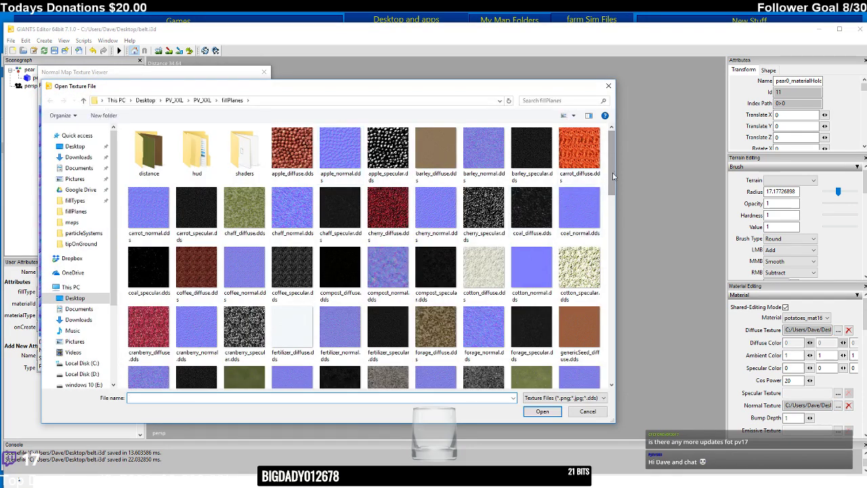
{"action": "left_click_drag", "start_coordinate": [612, 176], "coordinate": [610, 256]}
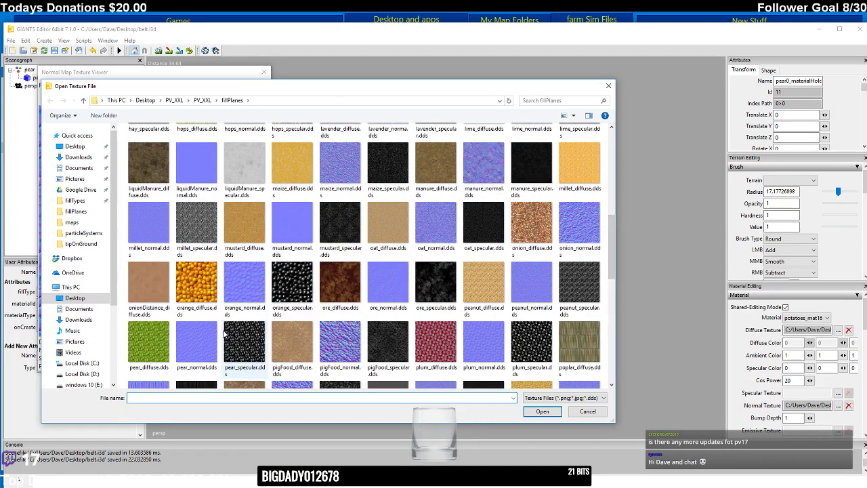
{"action": "left_click", "coordinate": [200, 342]}
{"action": "left_click", "coordinate": [542, 411]}
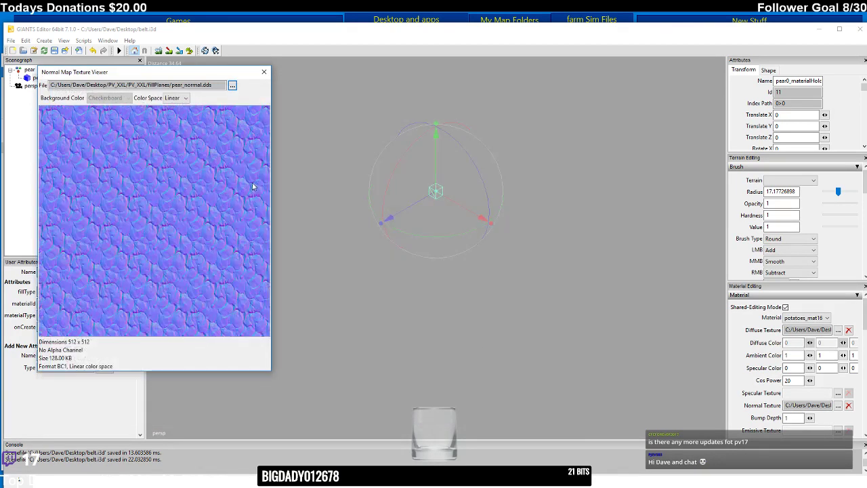
{"action": "left_click", "coordinate": [264, 71]}
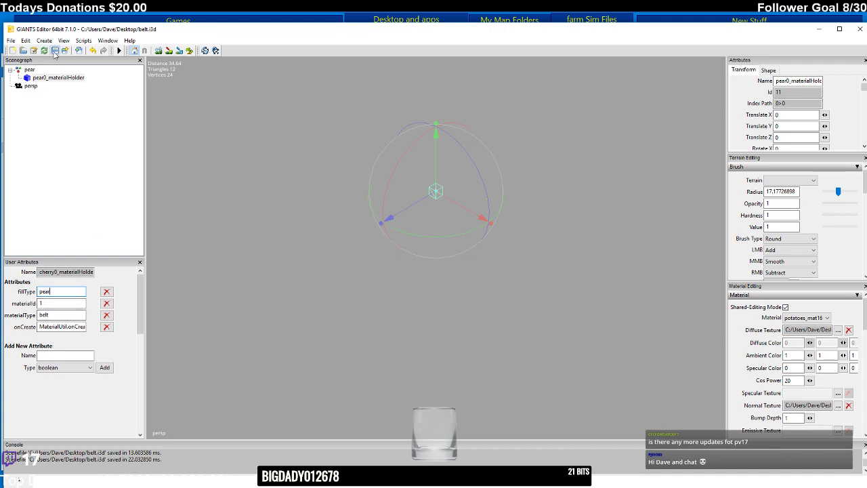
{"action": "left_click", "coordinate": [54, 50]}
- Switch to the effect_materialHolder.i3d scene and import belt.i3d from the Desktop folder
{"action": "mouse_move", "coordinate": [430, 484]}
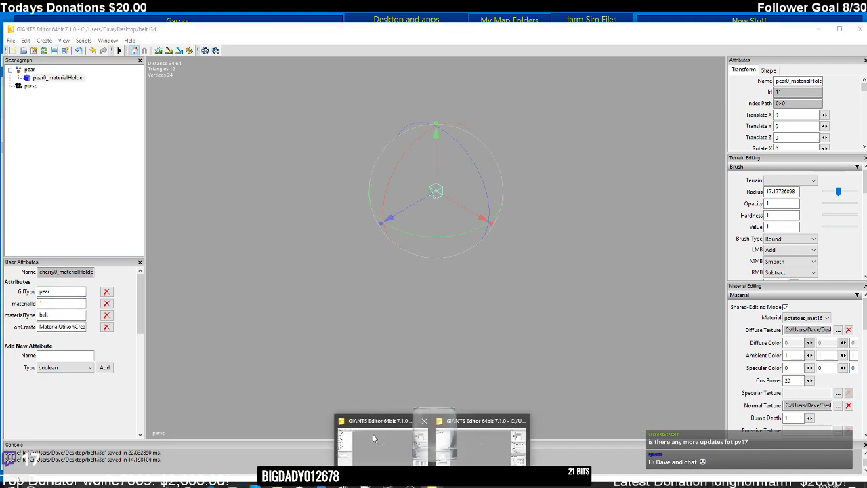
{"action": "left_click", "coordinate": [381, 440]}
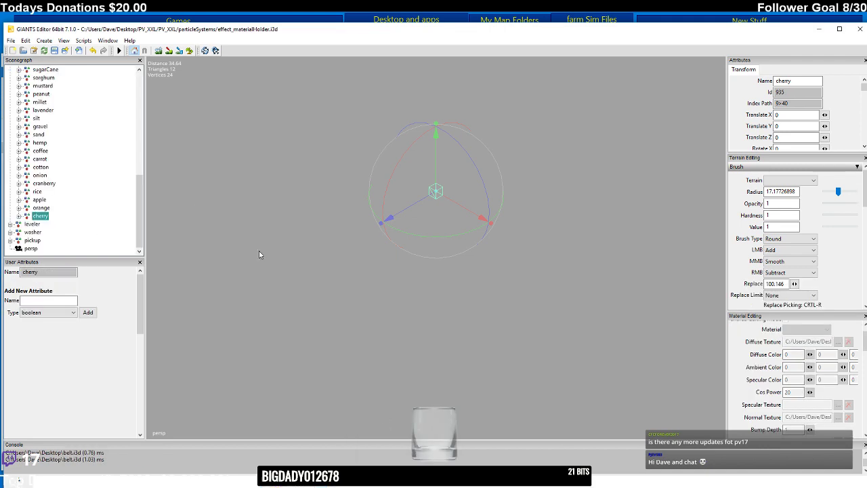
{"action": "left_click", "coordinate": [79, 51]}
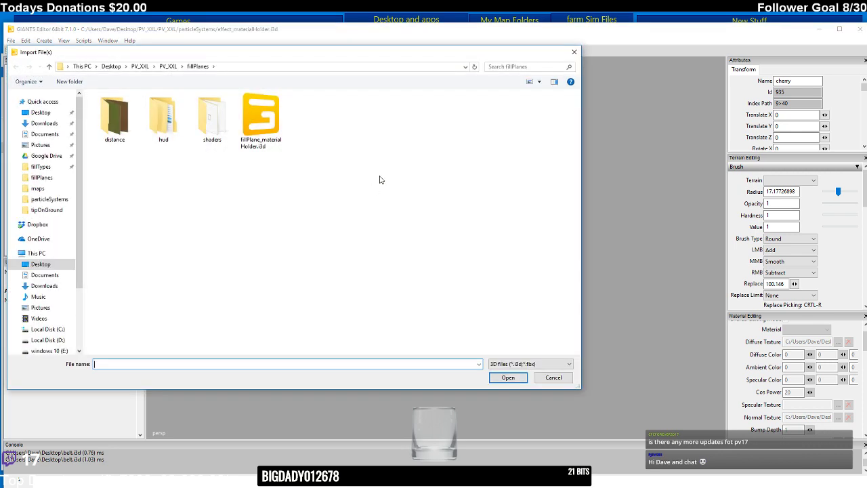
{"action": "left_click", "coordinate": [111, 67]}
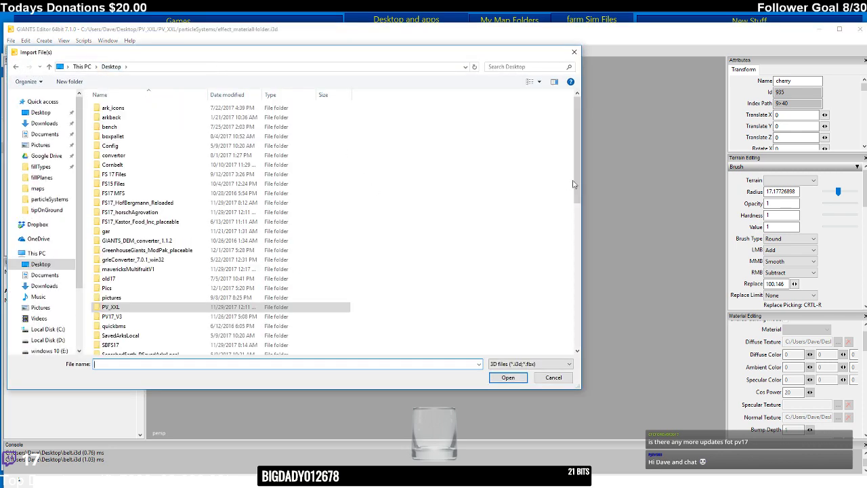
{"action": "left_click_drag", "start_coordinate": [576, 182], "coordinate": [579, 233]}
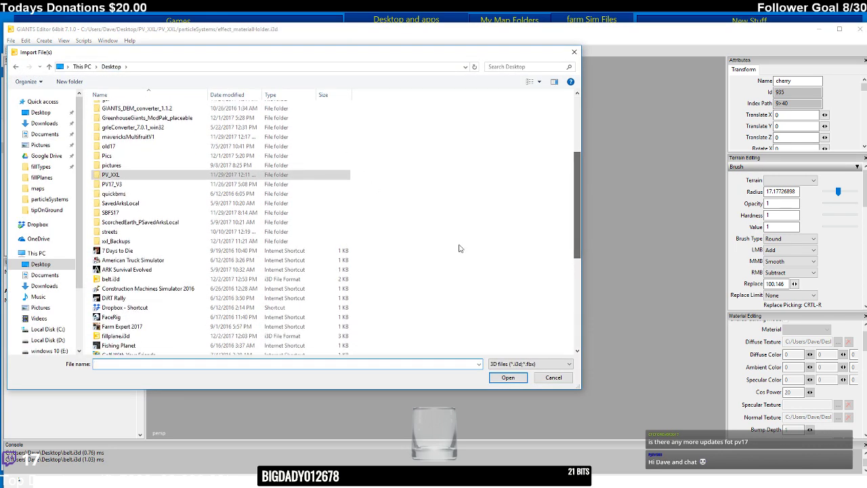
{"action": "double_click", "coordinate": [202, 281]}
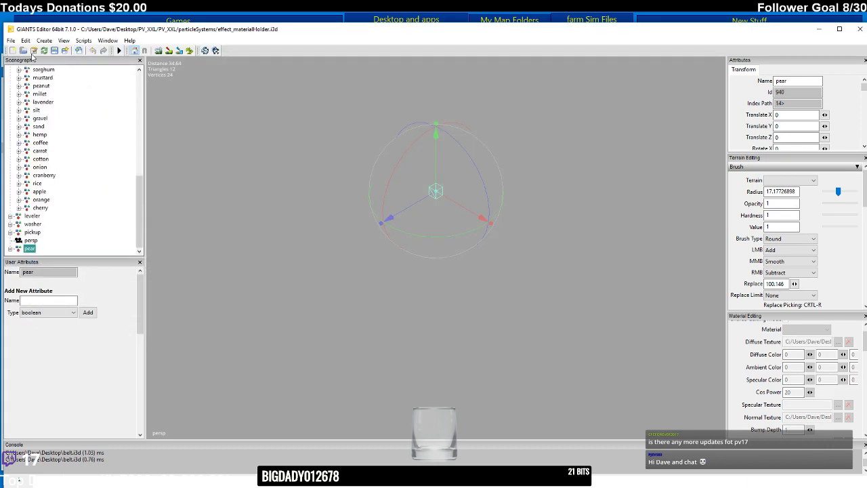
- Cut the imported pear group and paste it into the belt group
{"action": "left_click", "coordinate": [25, 40]}
{"action": "left_click", "coordinate": [53, 93]}
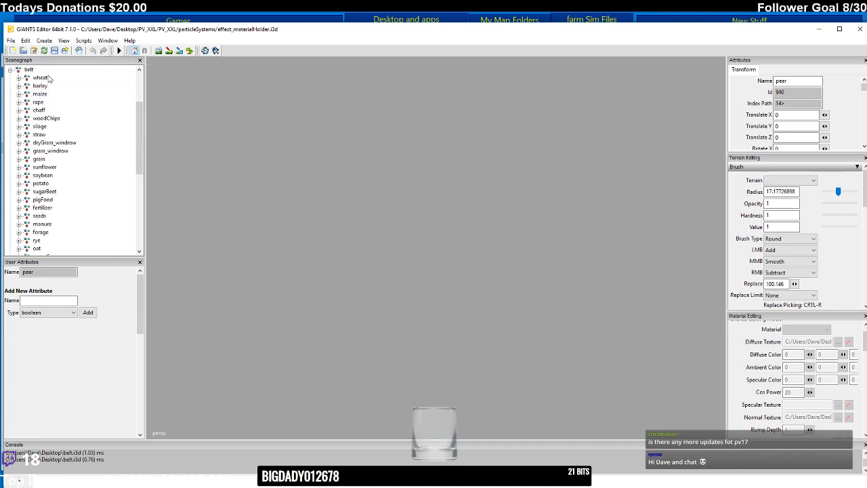
{"action": "left_click", "coordinate": [28, 69]}
{"action": "left_click", "coordinate": [25, 41]}
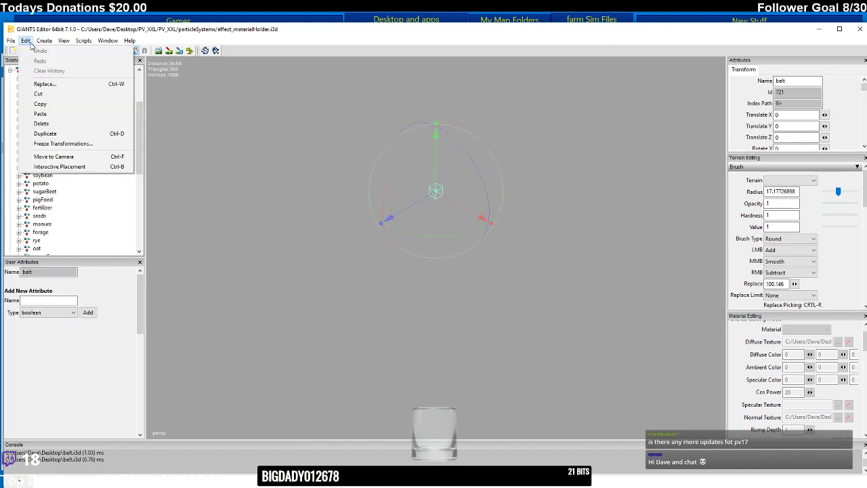
{"action": "left_click", "coordinate": [42, 114]}
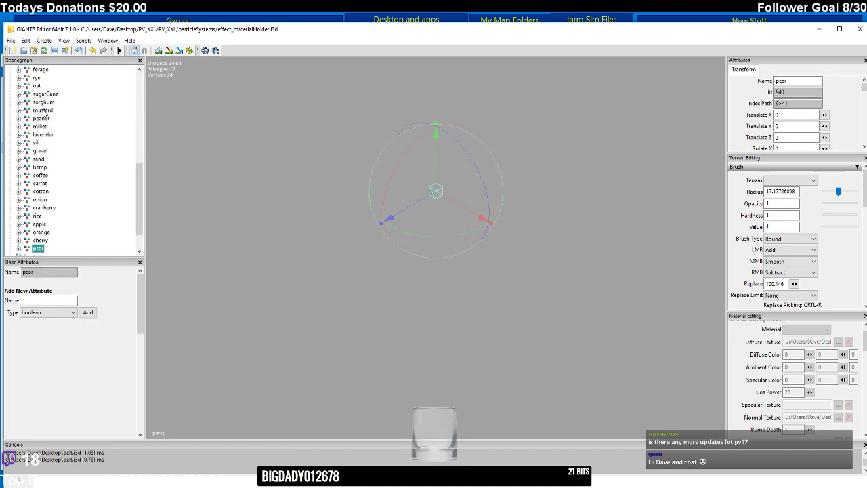
{"action": "left_click_drag", "start_coordinate": [141, 178], "coordinate": [140, 194]}
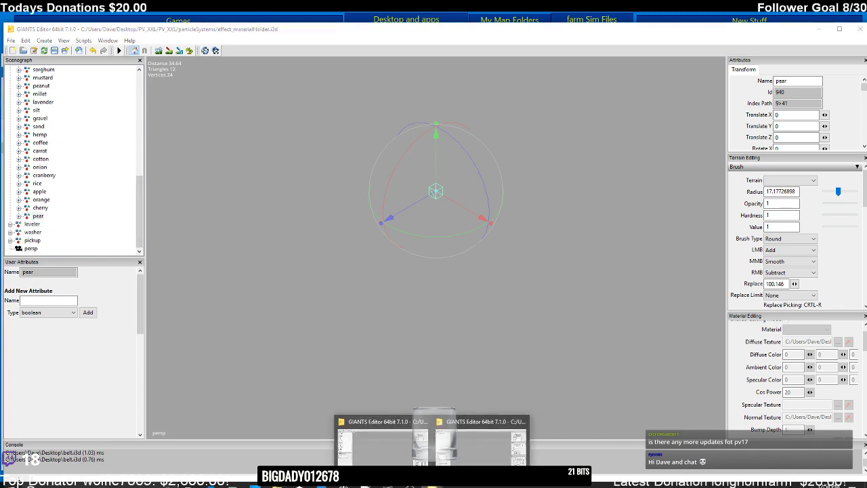
- Switch back to the belt.i3d scene and rename its pear group to plum
{"action": "left_click", "coordinate": [488, 441]}
{"action": "left_click", "coordinate": [29, 70]}
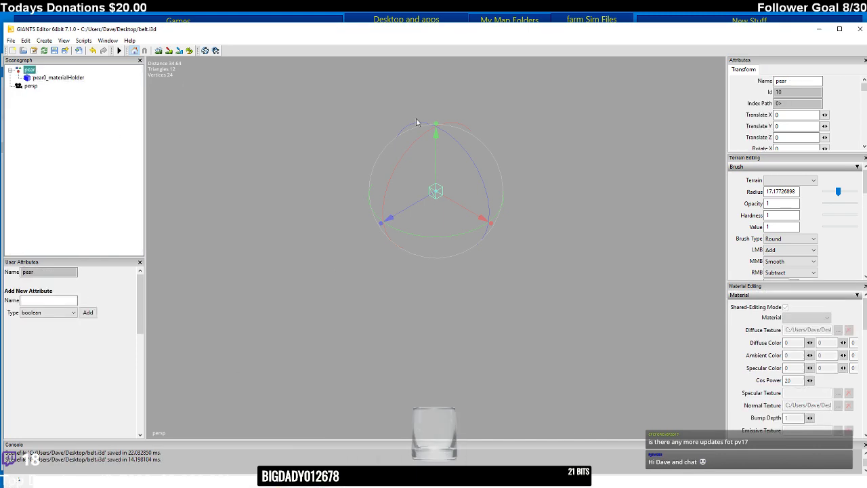
{"action": "key", "text": "Tab"}
{"action": "type", "text": "pl"}
{"action": "key", "text": "Return"}
- Rename the plum group's child to plum0_materialHolder and set its fillType attribute to plum
{"action": "left_click", "coordinate": [58, 77]}
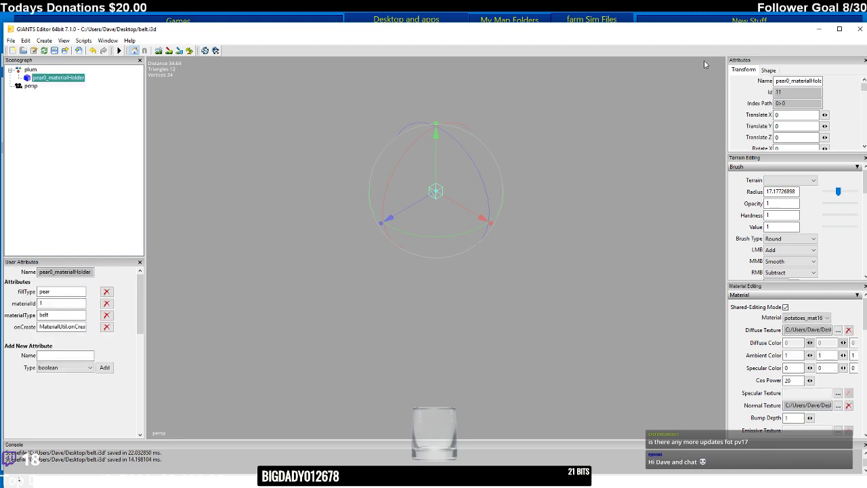
{"action": "left_click", "coordinate": [787, 81]}
{"action": "left_click_drag", "start_coordinate": [787, 80], "coordinate": [763, 80]}
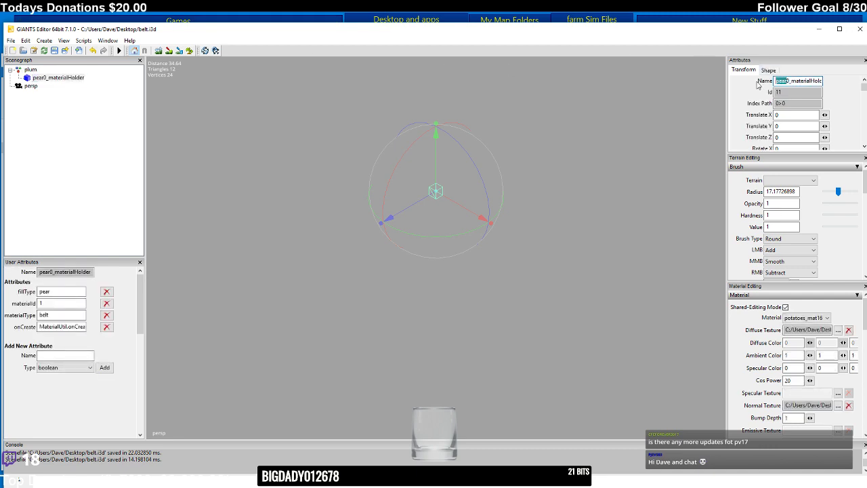
{"action": "type", "text": "plum"}
{"action": "key", "text": "Return"}
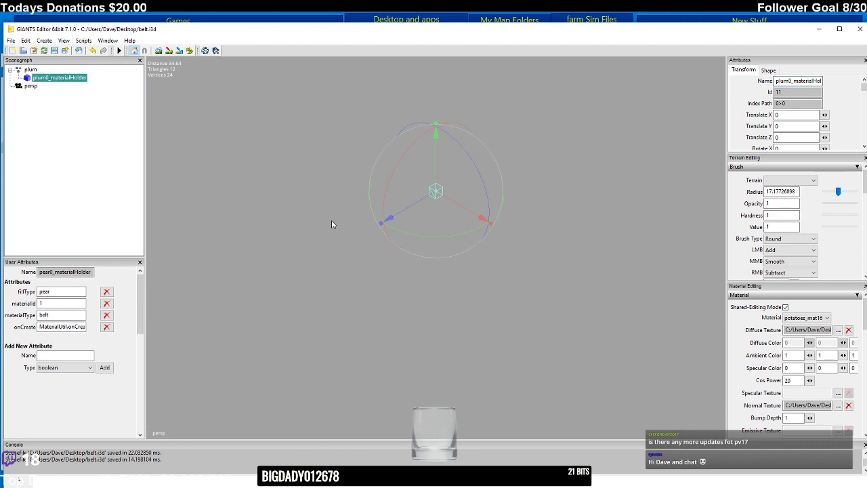
{"action": "left_click_drag", "start_coordinate": [67, 289], "coordinate": [5, 291]}
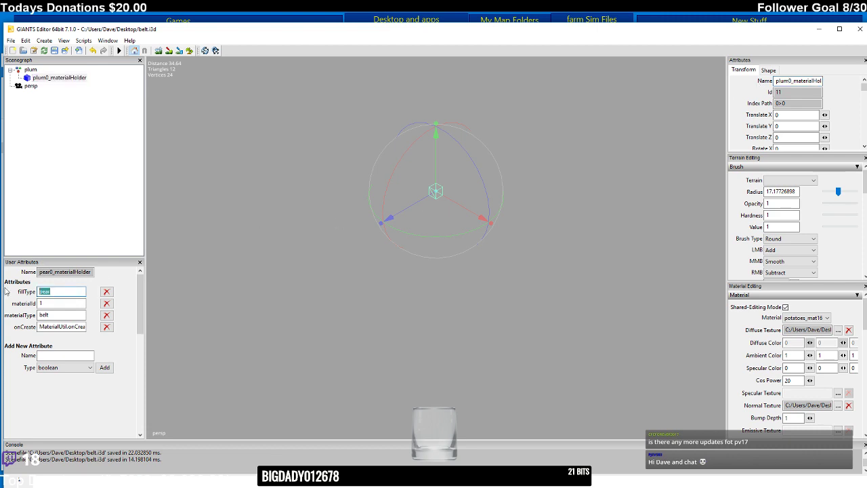
{"action": "type", "text": "plum"}
{"action": "key", "text": "Tab"}
{"action": "left_click", "coordinate": [75, 315]}
- Replace the plum holder's diffuse texture with plum_diffuse.dds from the fillPlanes folder
{"action": "left_click", "coordinate": [838, 329]}
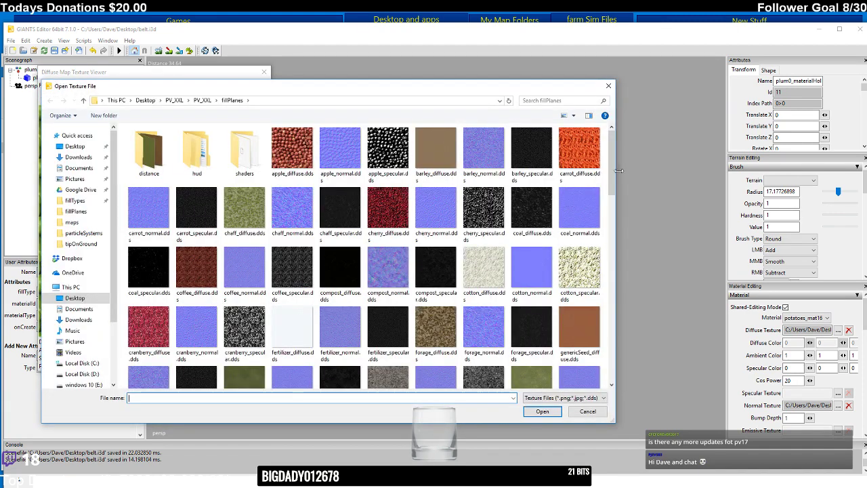
{"action": "left_click_drag", "start_coordinate": [612, 176], "coordinate": [611, 253]}
{"action": "left_click", "coordinate": [435, 342]}
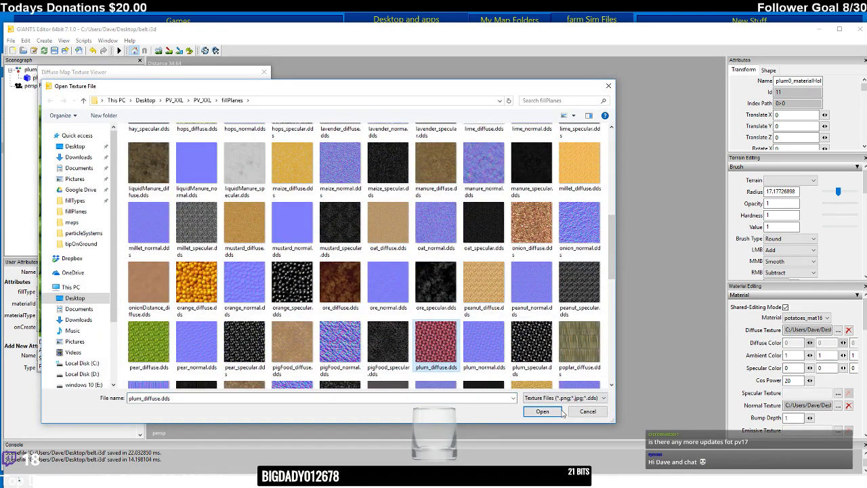
{"action": "left_click", "coordinate": [546, 411]}
{"action": "left_click", "coordinate": [264, 72]}
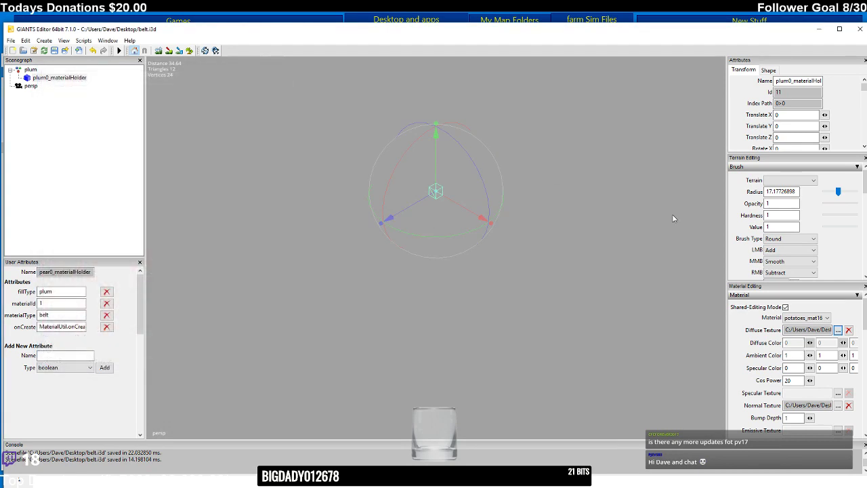
- Replace the plum holder's normal texture with plum_normal.dds and save the belt.i3d scene
{"action": "left_click", "coordinate": [838, 404]}
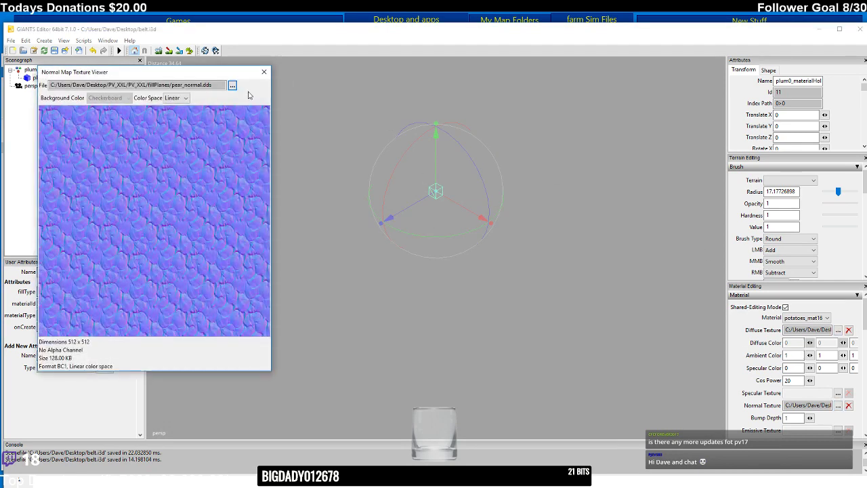
{"action": "left_click", "coordinate": [231, 85]}
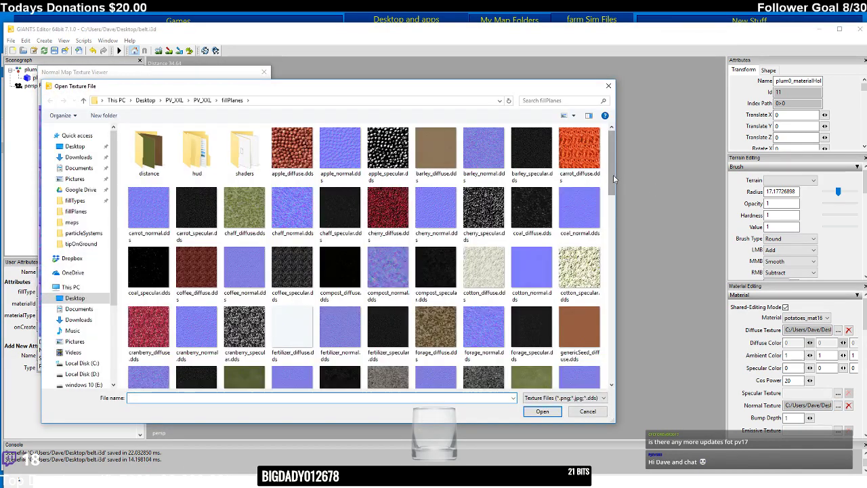
{"action": "left_click_drag", "start_coordinate": [612, 175], "coordinate": [609, 258]}
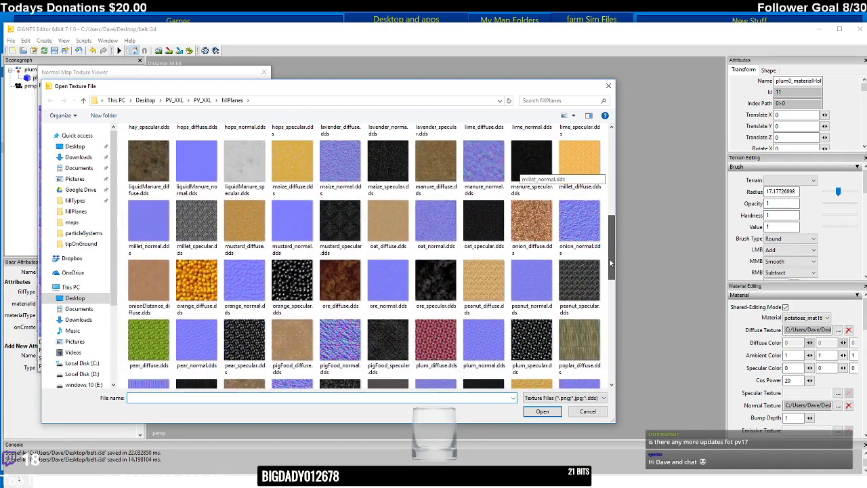
{"action": "left_click", "coordinate": [476, 340]}
{"action": "left_click", "coordinate": [533, 410]}
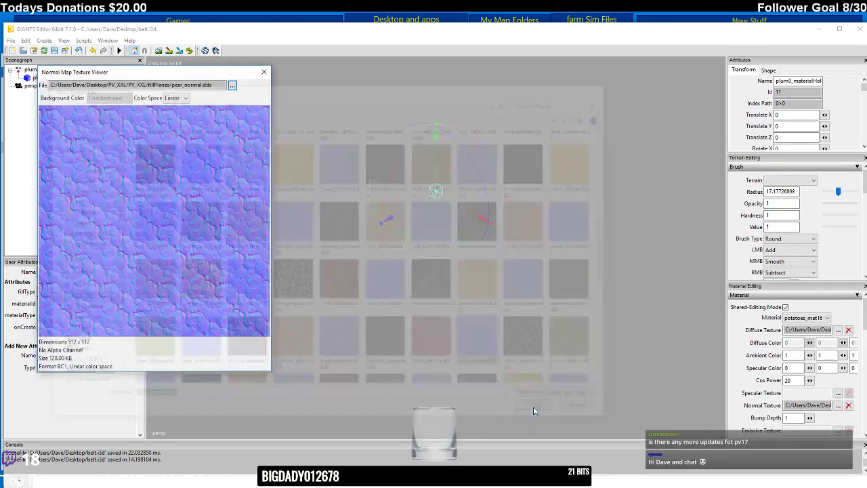
{"action": "left_click", "coordinate": [264, 71]}
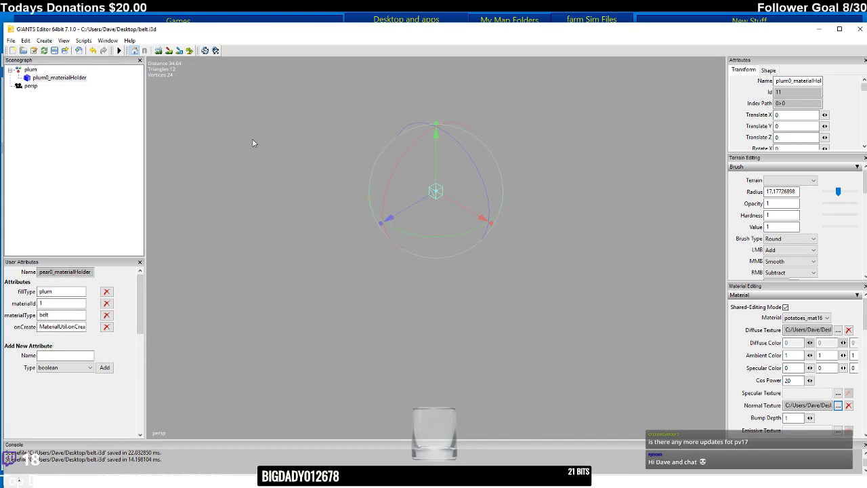
{"action": "left_click", "coordinate": [55, 52]}
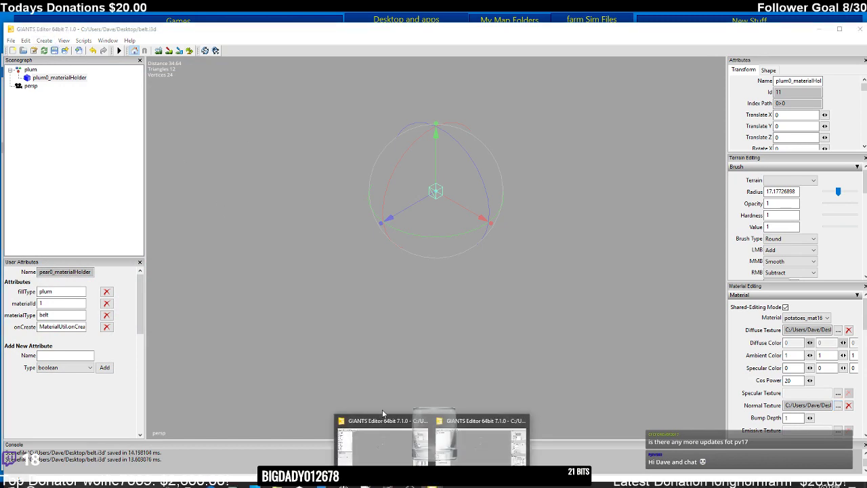
- Return to the effect_materialHolder.i3d scene and import the plum version of belt.i3d from the Desktop folder
{"action": "left_click", "coordinate": [382, 416]}
{"action": "left_click", "coordinate": [79, 51]}
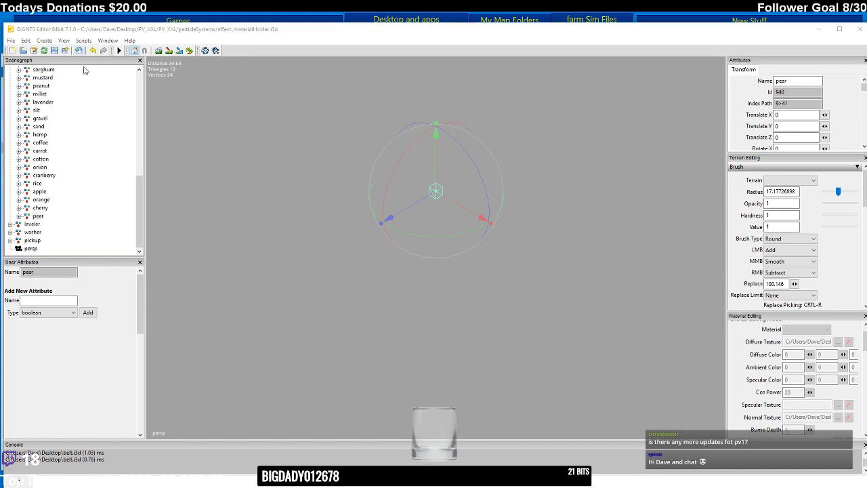
{"action": "left_click", "coordinate": [111, 67]}
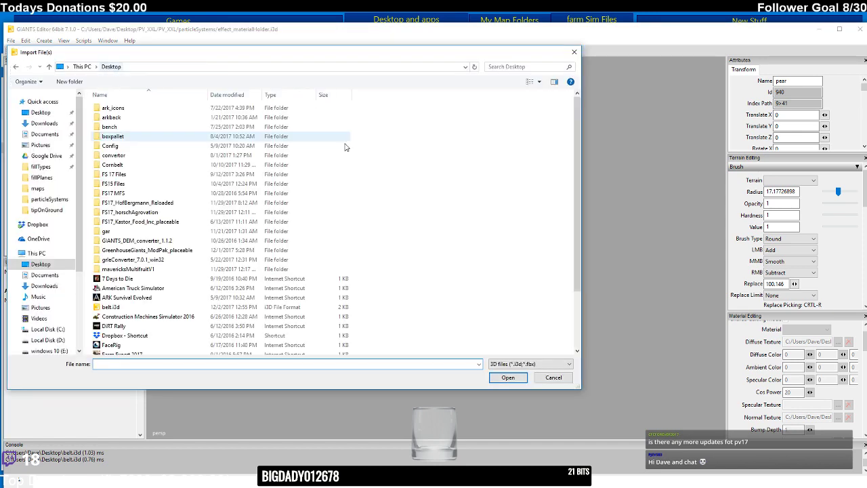
{"action": "left_click_drag", "start_coordinate": [577, 158], "coordinate": [577, 229]}
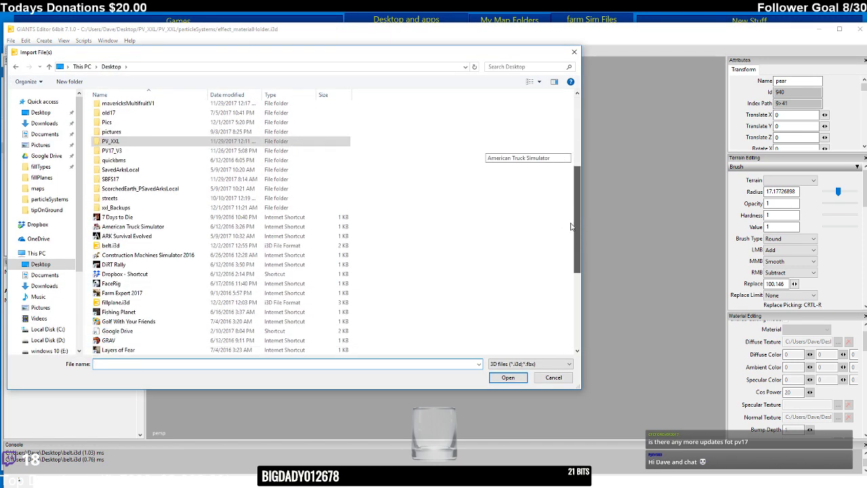
{"action": "left_click", "coordinate": [207, 246]}
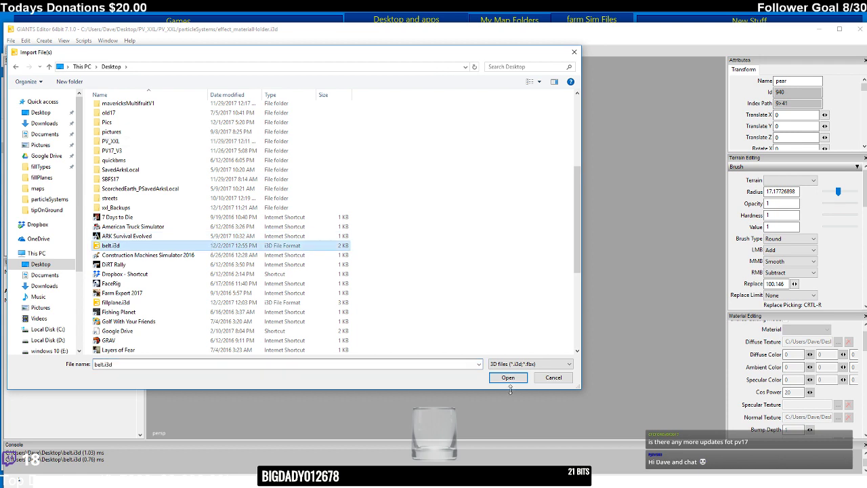
- Import belt.i3d from the Desktop and move its plum group into the scene's belt group with cut and paste
{"action": "left_click", "coordinate": [509, 379]}
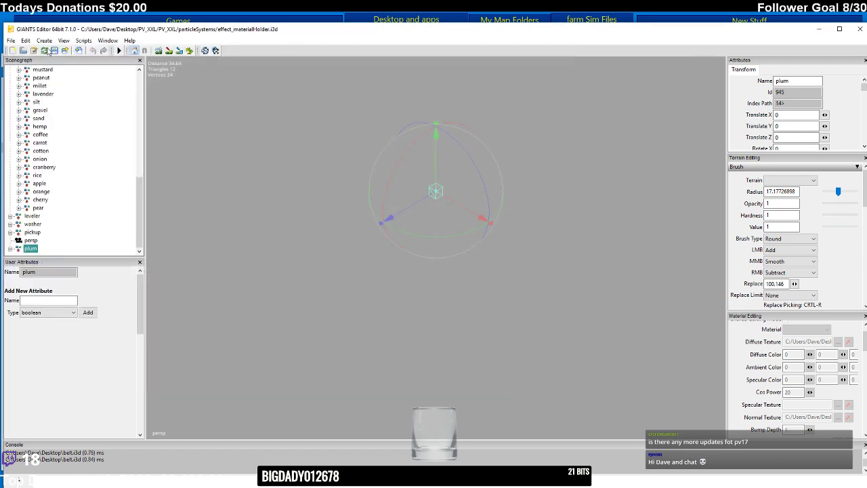
{"action": "left_click", "coordinate": [25, 41]}
{"action": "left_click", "coordinate": [55, 93]}
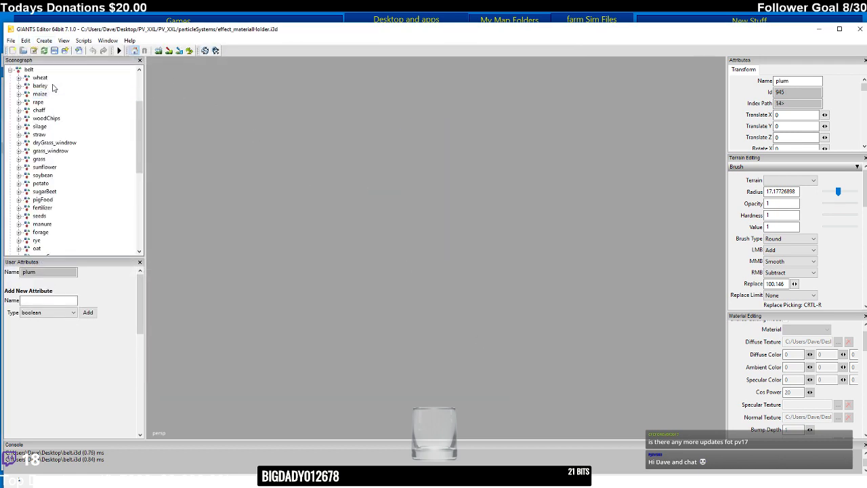
{"action": "left_click", "coordinate": [30, 70]}
{"action": "left_click", "coordinate": [25, 41]}
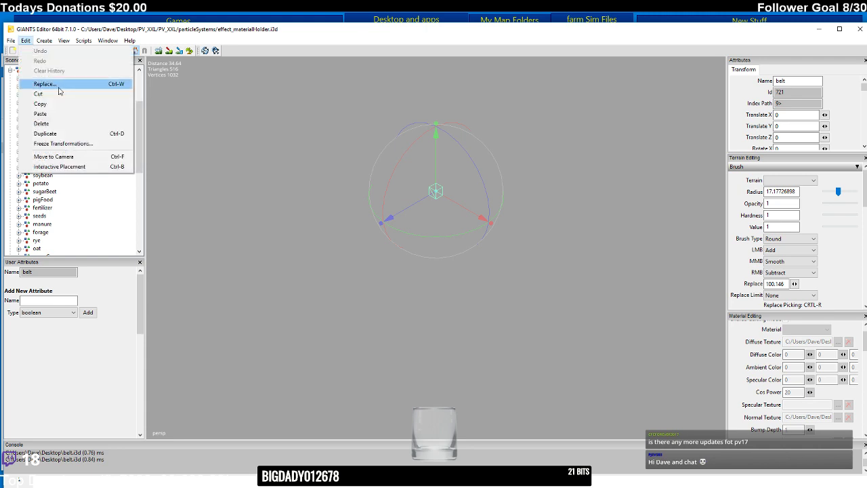
{"action": "left_click", "coordinate": [54, 113]}
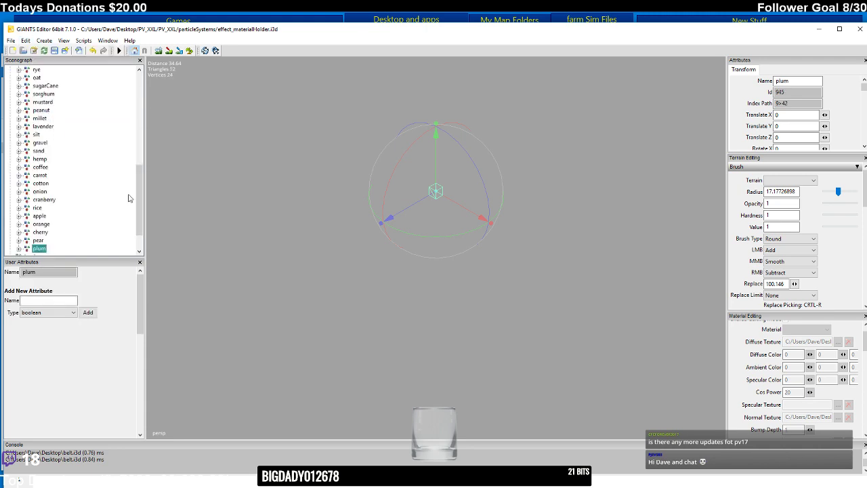
{"action": "scroll", "coordinate": [129, 197], "scroll_direction": "down", "scroll_amount": 2}
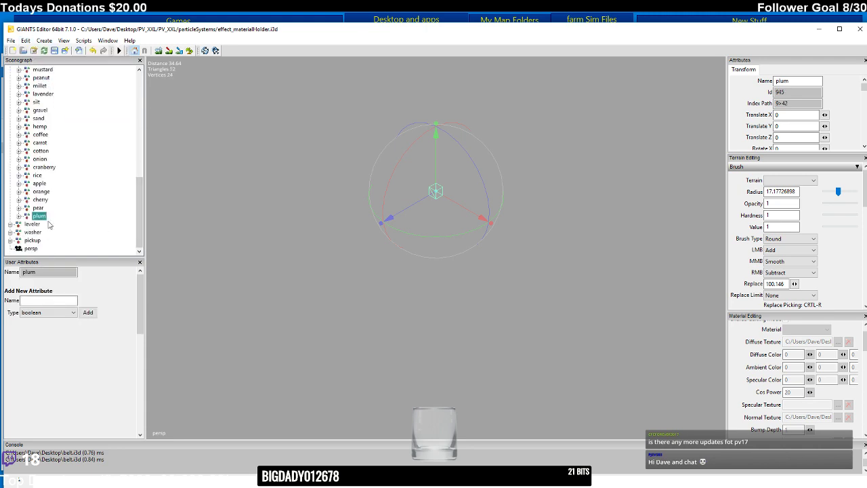
- Examine the fill types listed in the leveler, washer and pickup groups, collapsing each group after checking it
{"action": "left_click", "coordinate": [10, 224]}
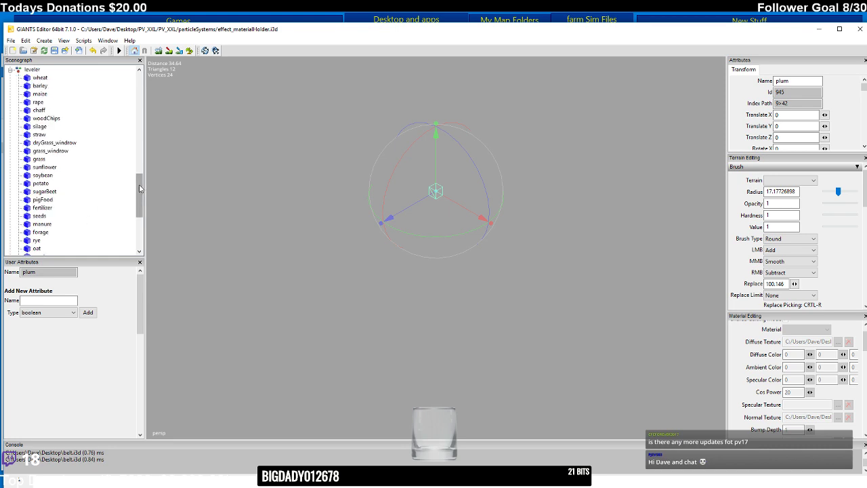
{"action": "left_click_drag", "start_coordinate": [139, 188], "coordinate": [139, 214]}
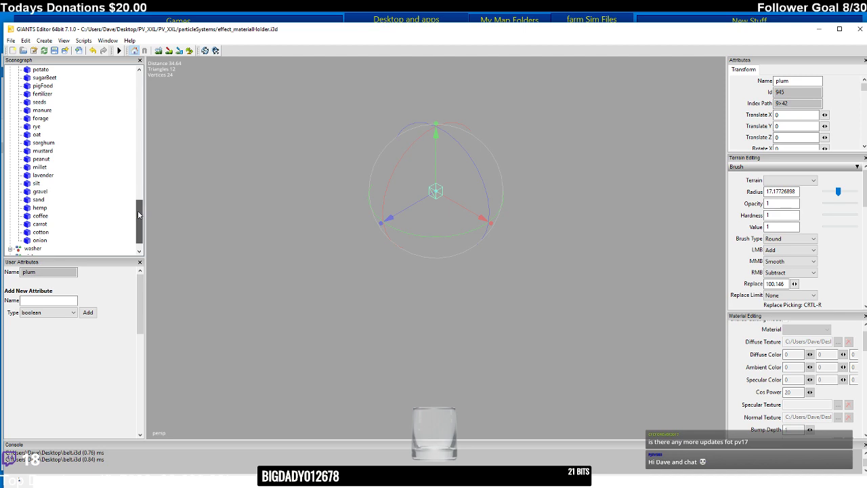
{"action": "left_click_drag", "start_coordinate": [139, 215], "coordinate": [140, 188]}
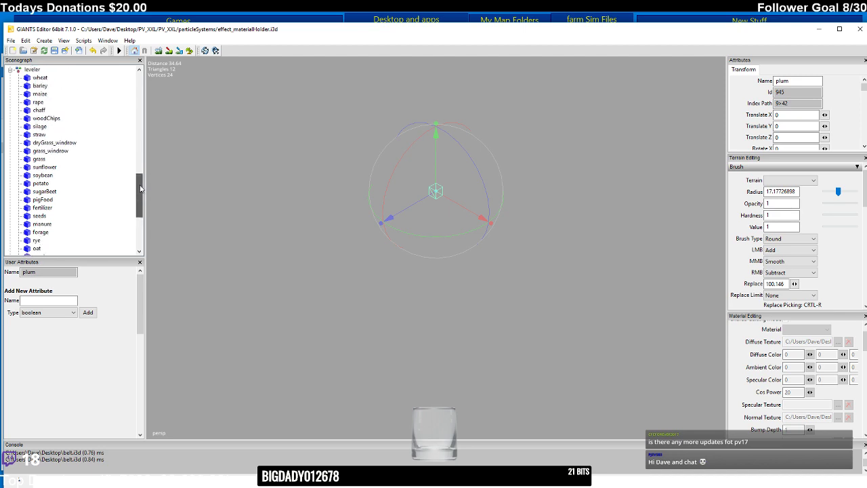
{"action": "left_click", "coordinate": [10, 69]}
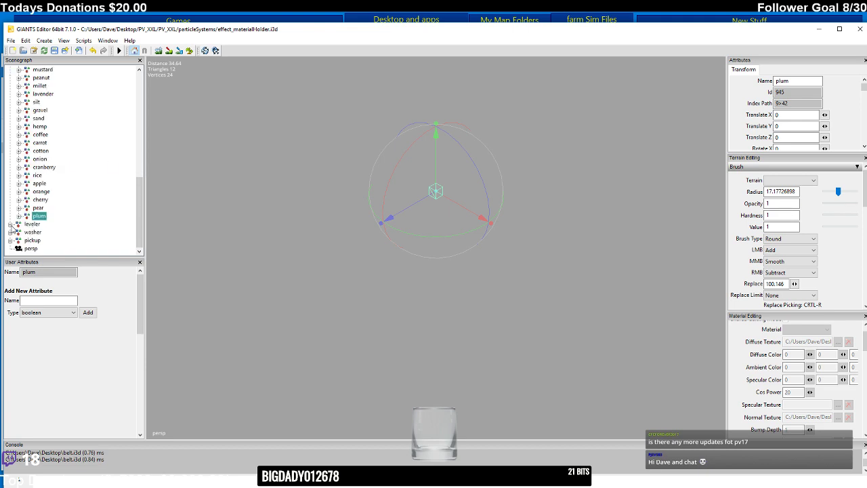
{"action": "left_click", "coordinate": [10, 224]}
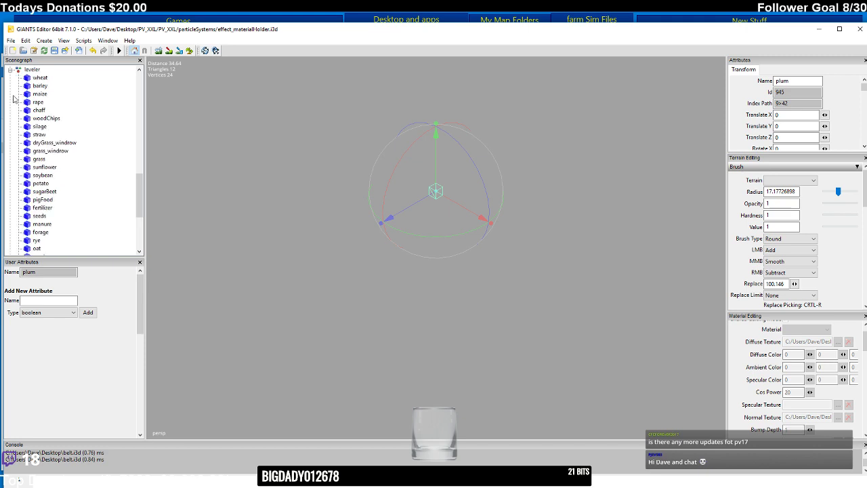
{"action": "left_click", "coordinate": [9, 70]}
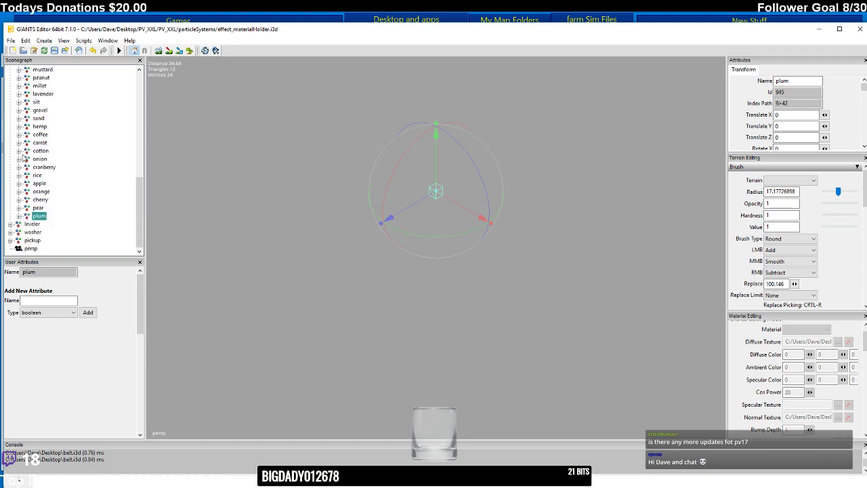
{"action": "left_click", "coordinate": [10, 232]}
{"action": "left_click", "coordinate": [11, 232]}
{"action": "left_click", "coordinate": [11, 240]}
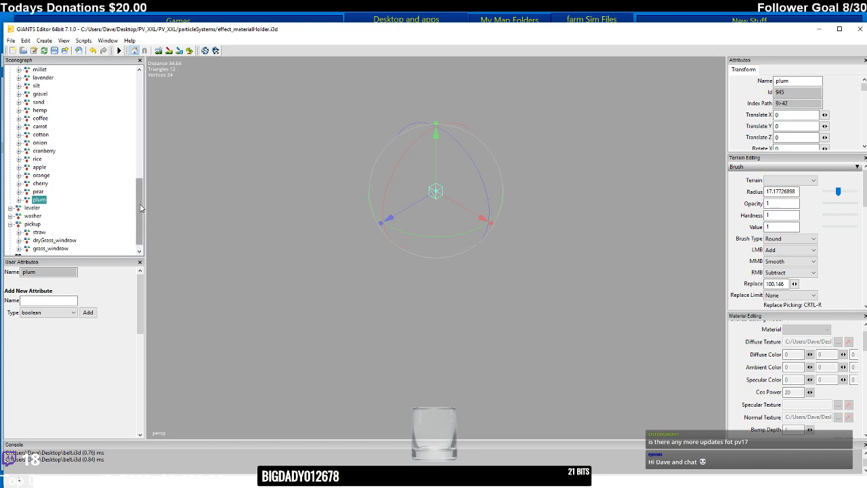
{"action": "scroll", "coordinate": [137, 210], "scroll_direction": "down", "scroll_amount": 1}
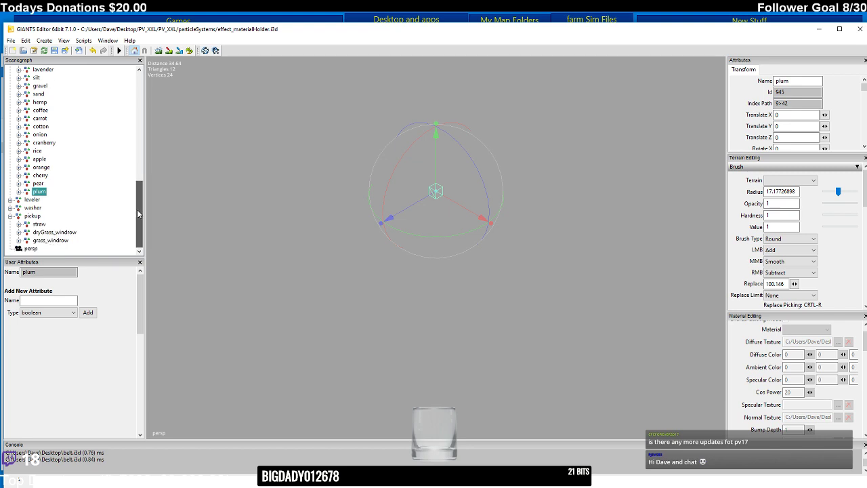
{"action": "left_click", "coordinate": [10, 216]}
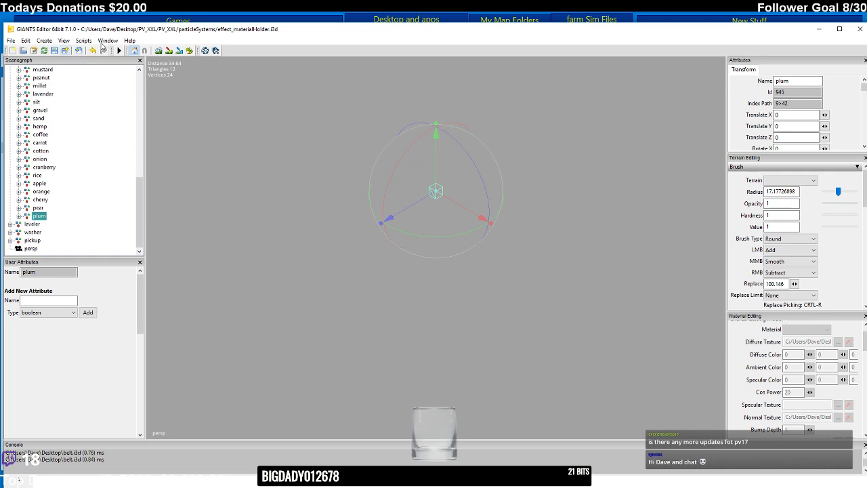
- Save effect_materialHolder.i3d and close both editor windows, including the one with belt.i3d
{"action": "left_click", "coordinate": [55, 51]}
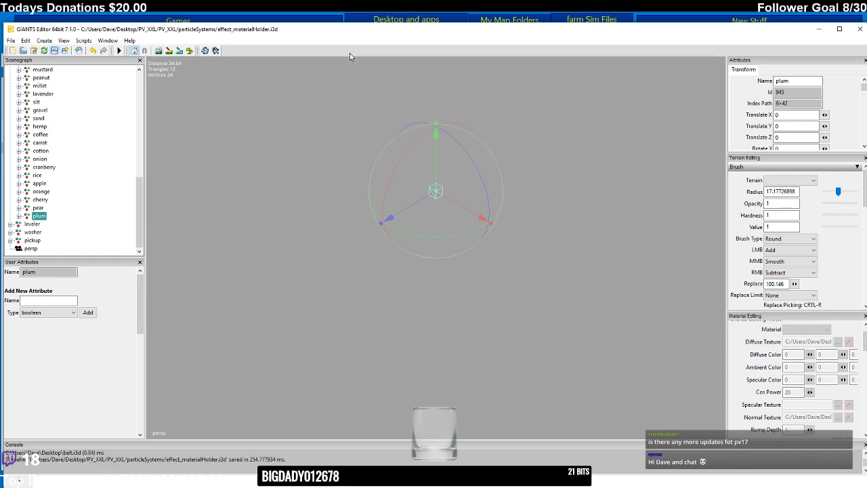
{"action": "left_click", "coordinate": [859, 29]}
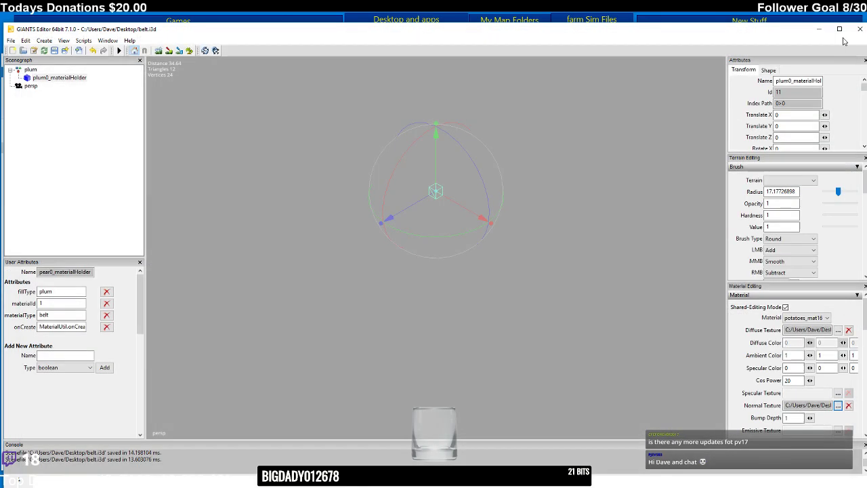
{"action": "left_click", "coordinate": [859, 28]}
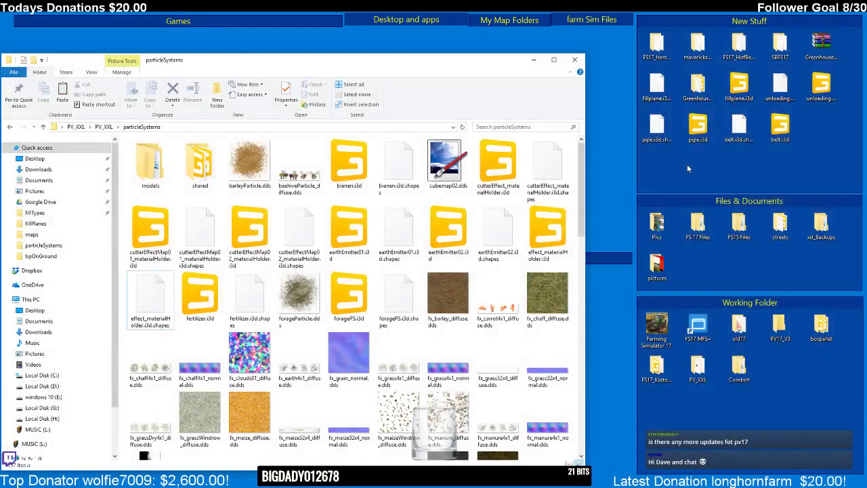
- In File Explorer, find particle_materialHolder.i3d in the particleSystems folder and open it with GIANTS Editor version 7.1.0
{"action": "left_click", "coordinate": [563, 237]}
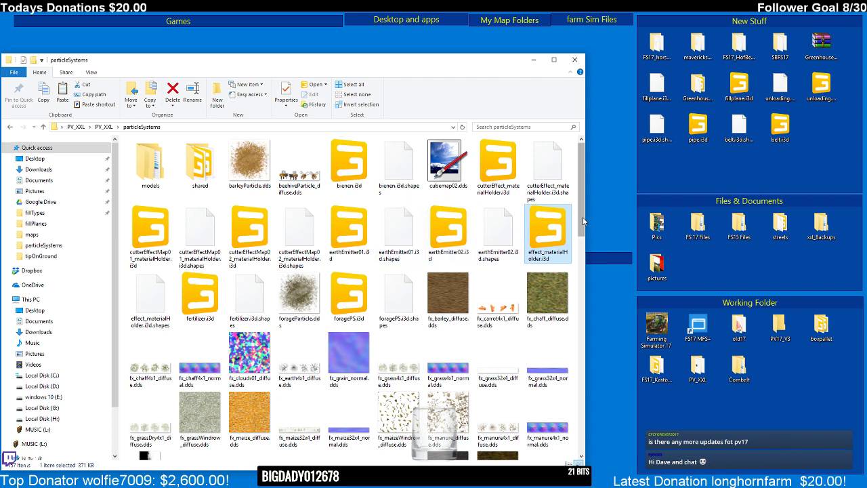
{"action": "left_click_drag", "start_coordinate": [581, 217], "coordinate": [581, 220]}
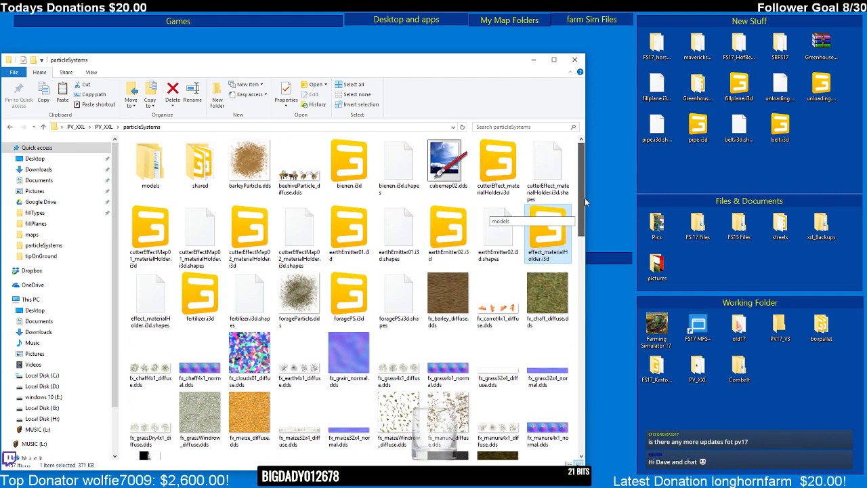
{"action": "left_click", "coordinate": [500, 170]}
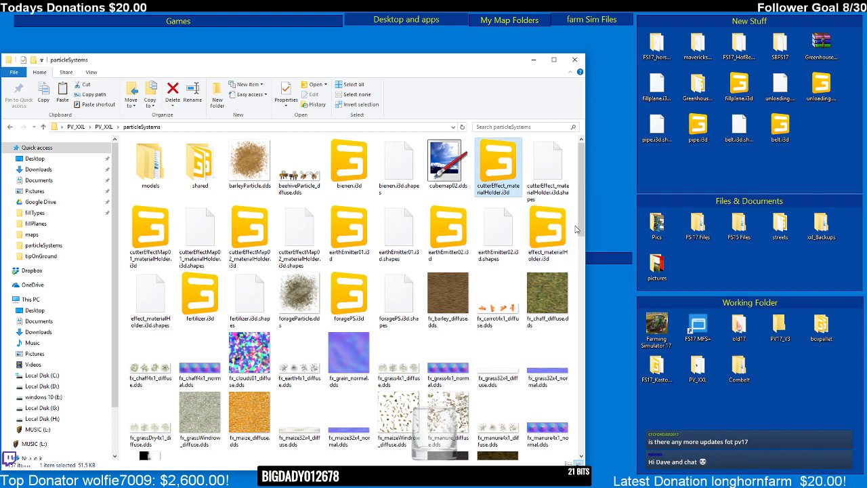
{"action": "left_click_drag", "start_coordinate": [581, 228], "coordinate": [583, 351]}
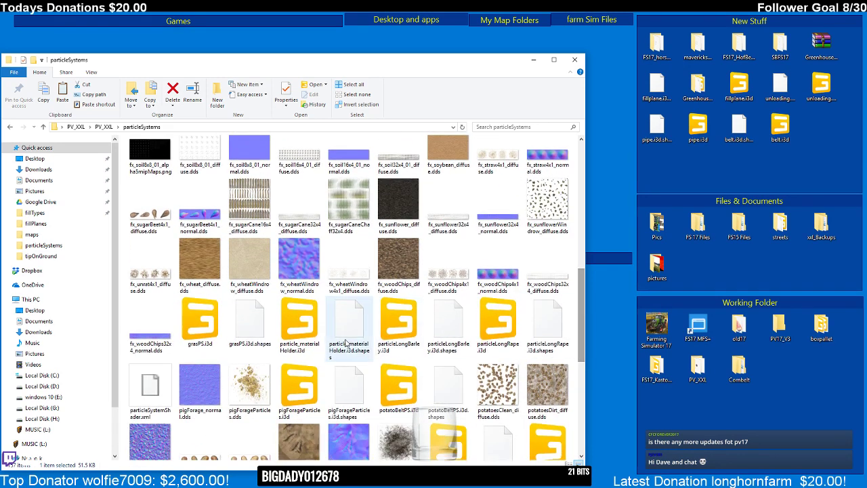
{"action": "double_click", "coordinate": [300, 325]}
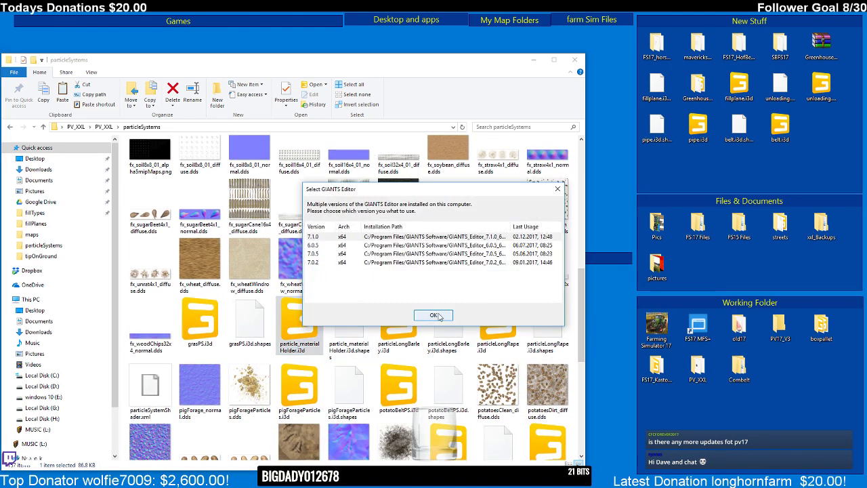
{"action": "left_click", "coordinate": [438, 316]}
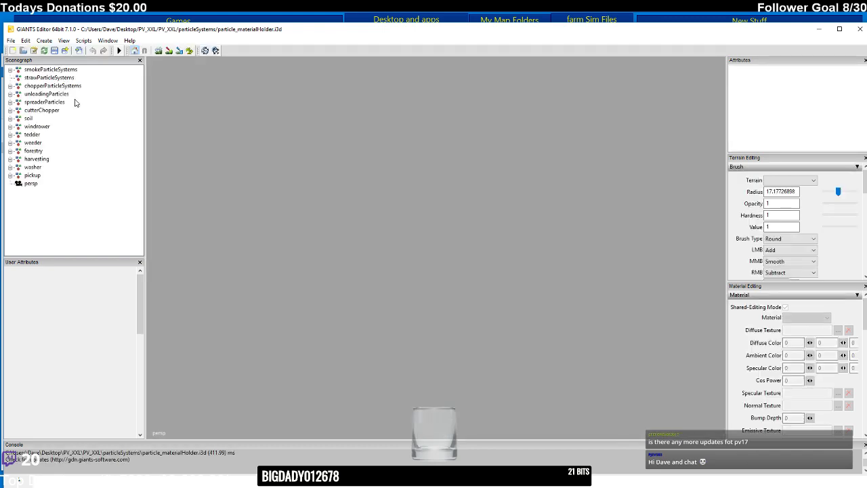
- Examine the fill types in smokeParticleSystems and the user attributes of the rice group's smokeEmitter
{"action": "left_click", "coordinate": [11, 70]}
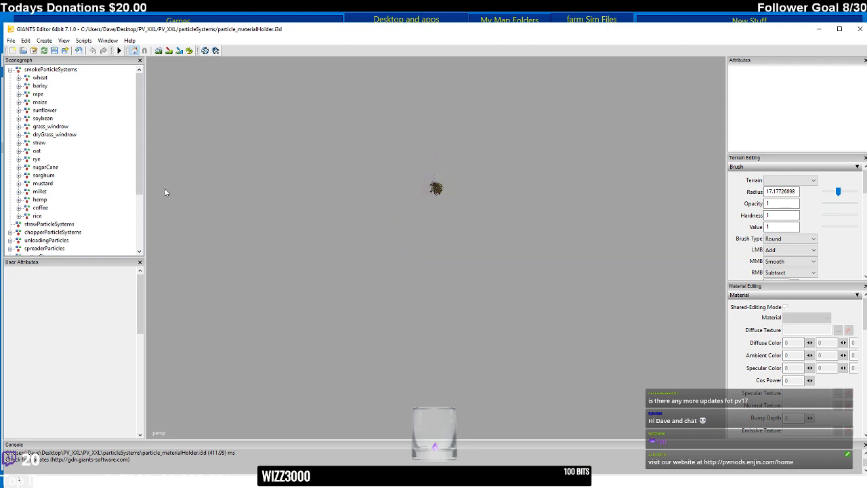
{"action": "left_click", "coordinate": [37, 216]}
{"action": "left_click", "coordinate": [19, 216]}
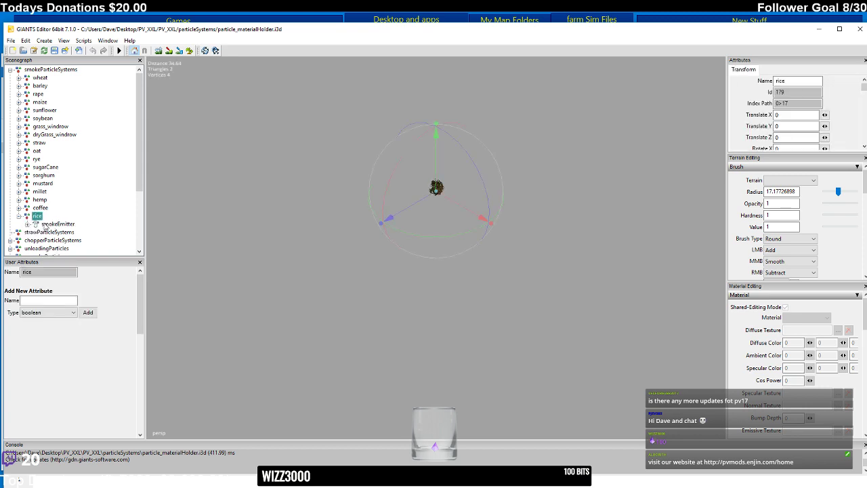
{"action": "left_click", "coordinate": [47, 225]}
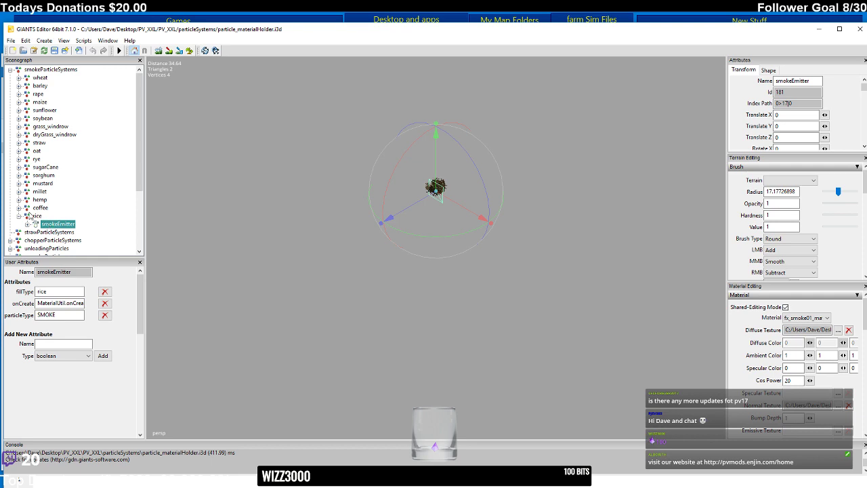
{"action": "left_click", "coordinate": [19, 216]}
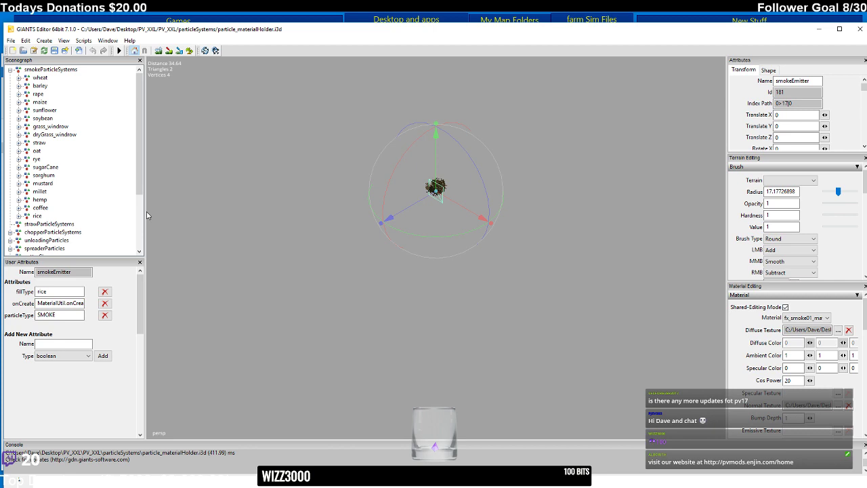
- Check the unloadingParticles fill types and the carrot group's sugarBeetEmitter attributes, and close particle_materialHolder.i3d
{"action": "scroll", "coordinate": [143, 195], "scroll_direction": "down", "scroll_amount": 1}
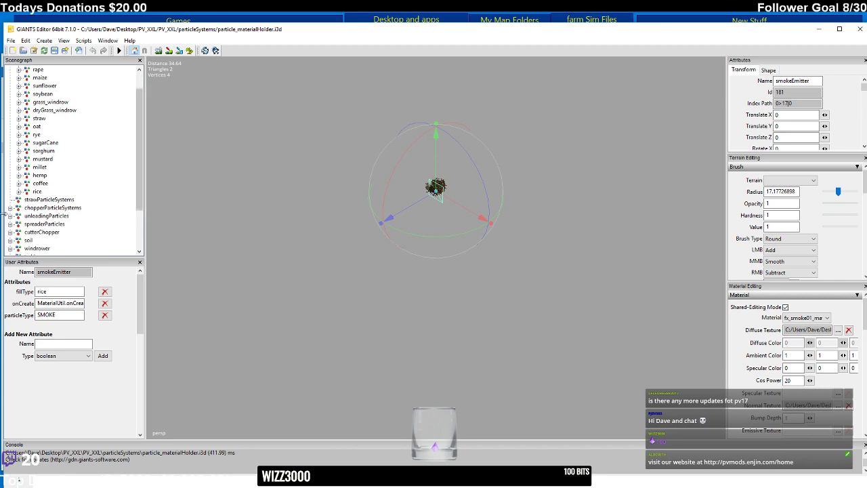
{"action": "left_click", "coordinate": [11, 216]}
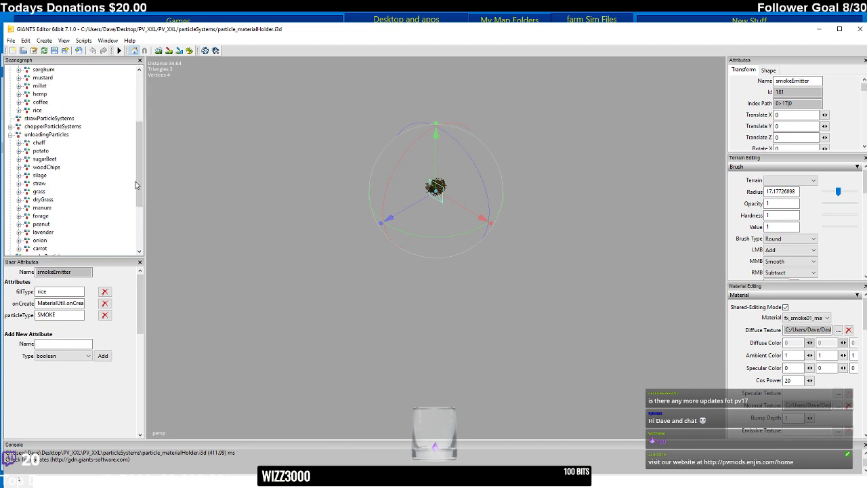
{"action": "scroll", "coordinate": [135, 184], "scroll_direction": "down", "scroll_amount": 2}
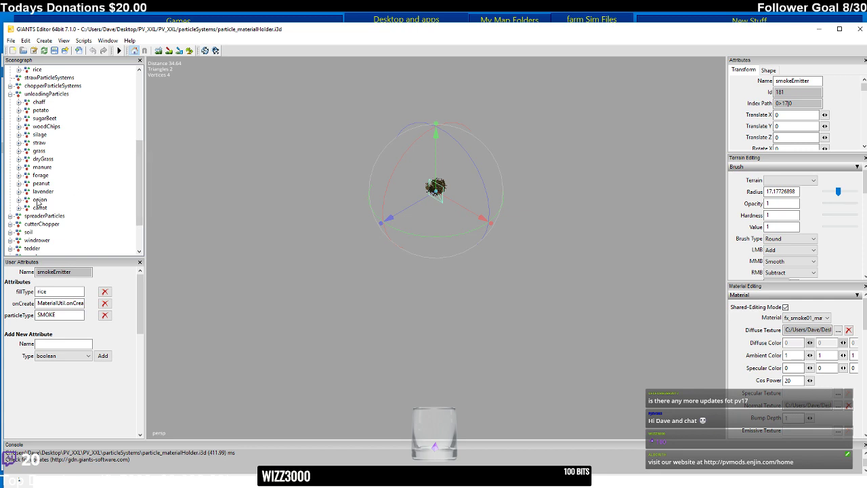
{"action": "left_click", "coordinate": [39, 207]}
{"action": "left_click", "coordinate": [19, 208]}
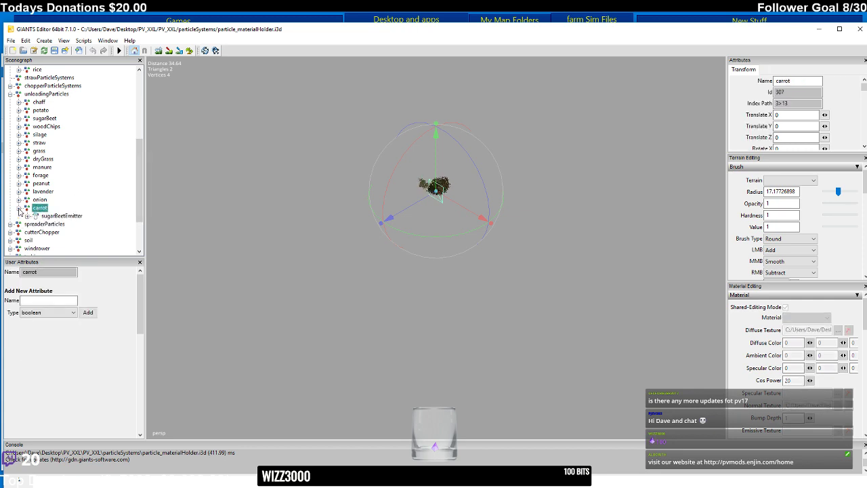
{"action": "left_click", "coordinate": [48, 217]}
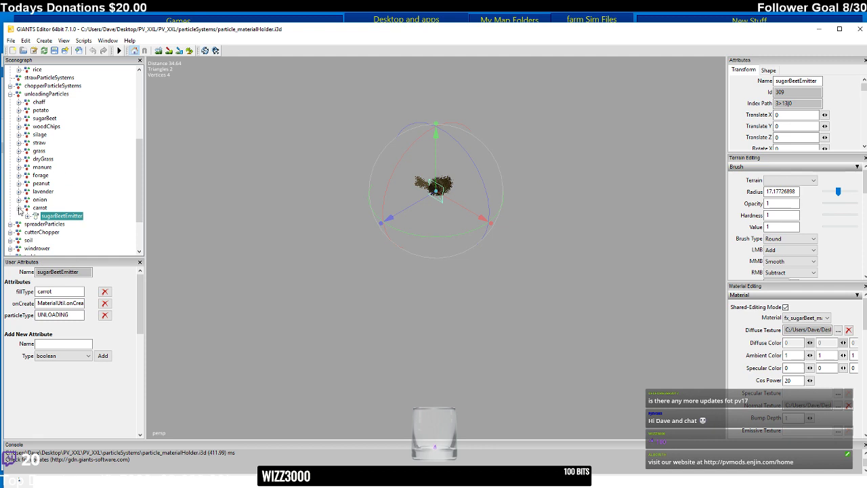
{"action": "left_click", "coordinate": [19, 208]}
{"action": "left_click", "coordinate": [11, 94]}
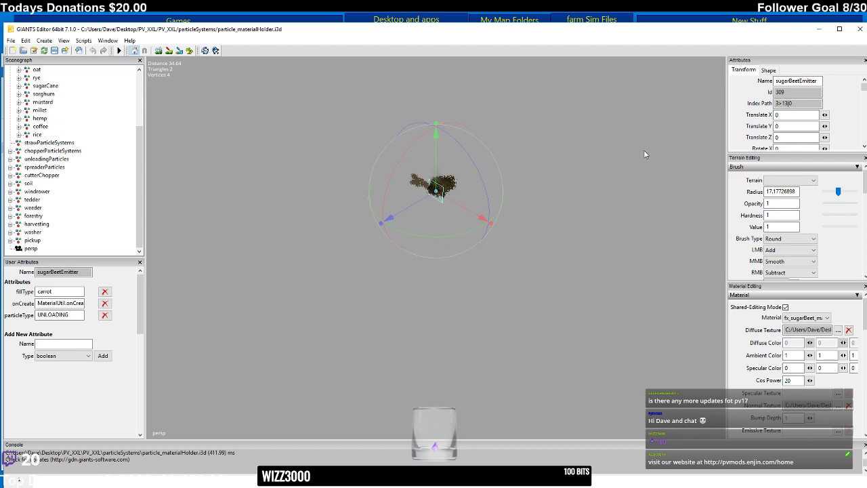
{"action": "left_click", "coordinate": [860, 29]}
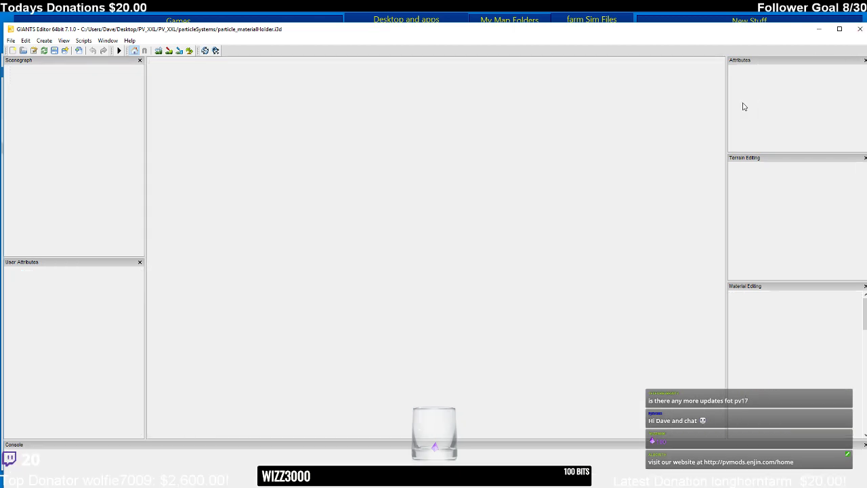
{"action": "scroll", "coordinate": [572, 208], "scroll_direction": "down", "scroll_amount": 3}
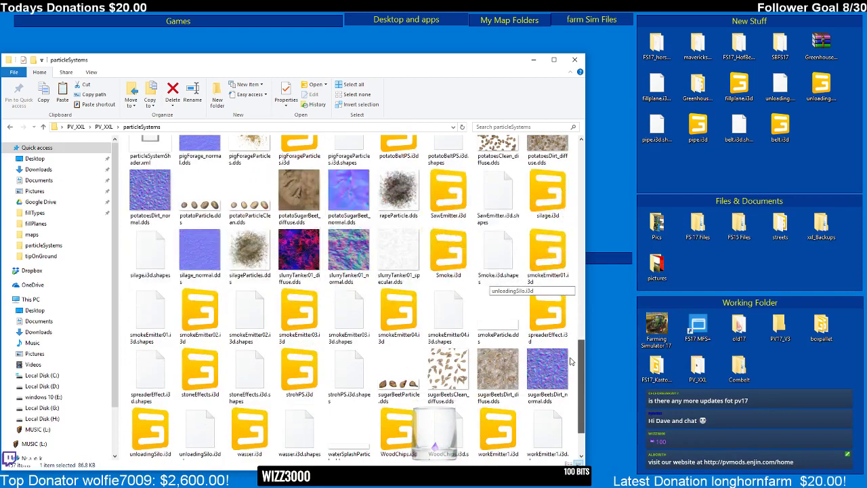
- Close the particleSystems folder and open map01.i3d from the PV_XXL maps folder in GIANTS Editor version 7.1.0
{"action": "left_click_drag", "start_coordinate": [572, 205], "coordinate": [584, 114]}
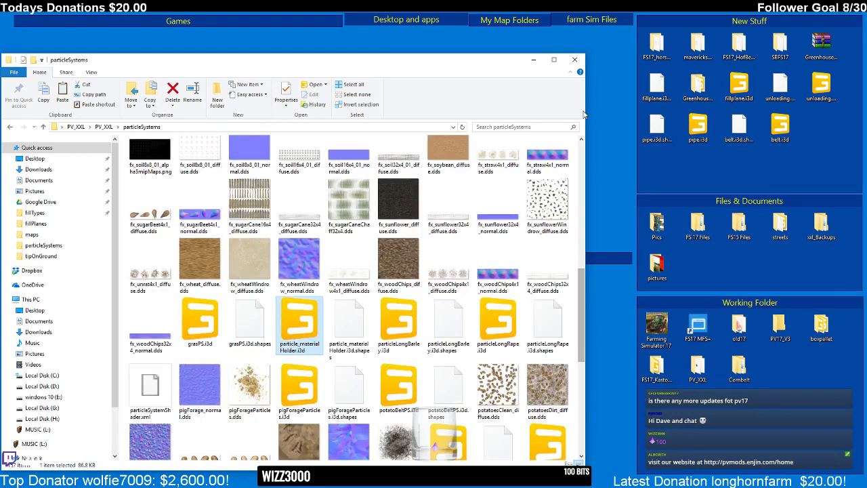
{"action": "left_click", "coordinate": [573, 61]}
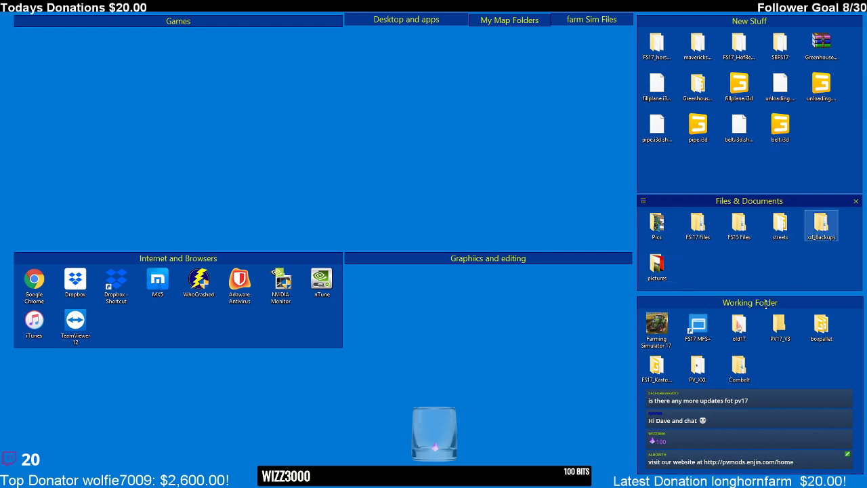
{"action": "left_click", "coordinate": [698, 369]}
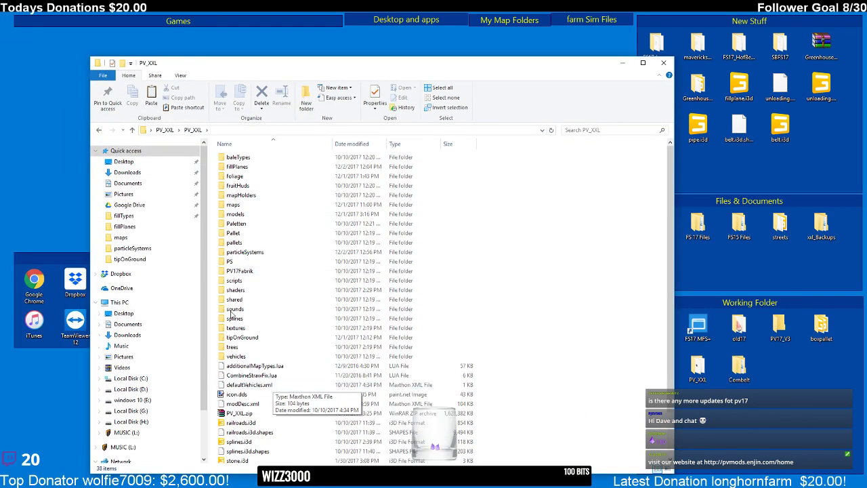
{"action": "double_click", "coordinate": [233, 204]}
{"action": "double_click", "coordinate": [237, 309]}
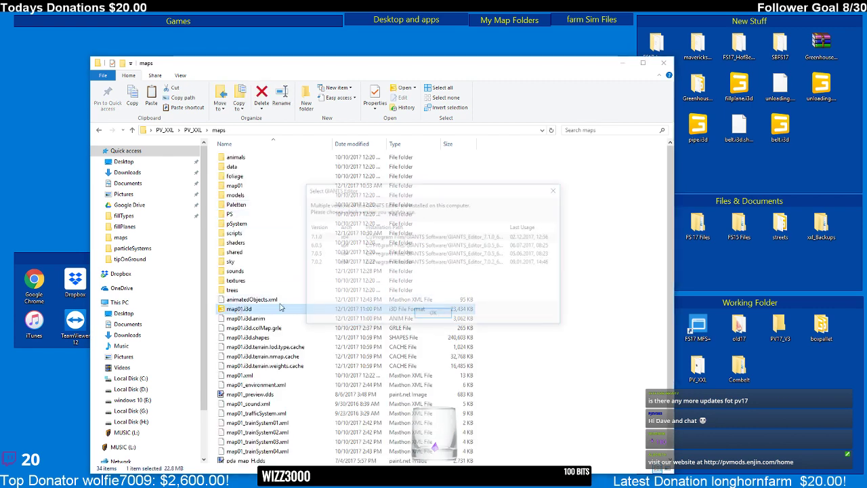
{"action": "left_click", "coordinate": [426, 315]}
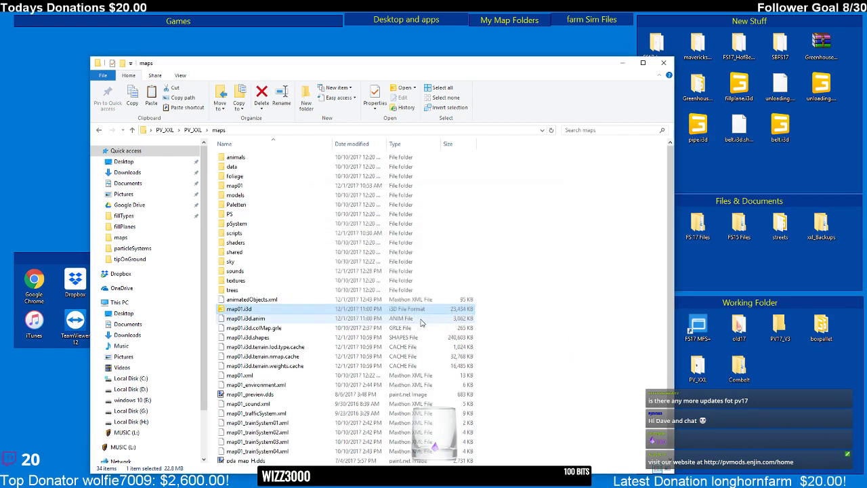
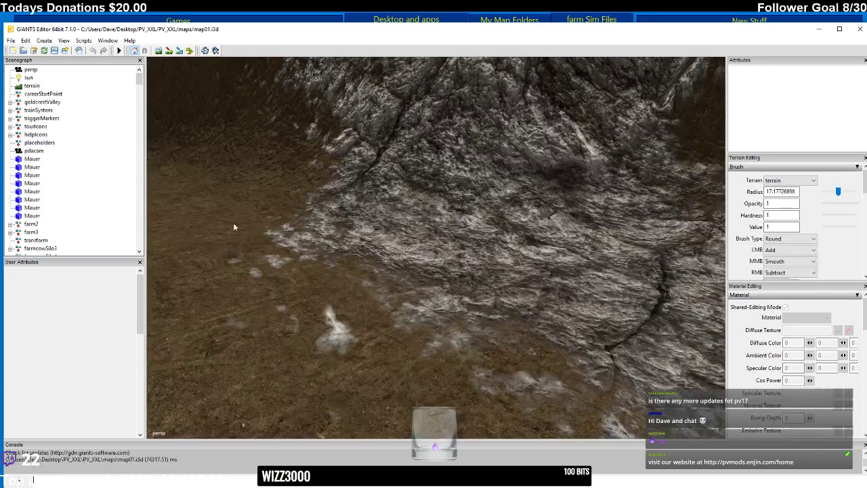
- Run the 16x script and select the grainStationTrigger over the factory's apple and strawberry pads
{"action": "left_click", "coordinate": [83, 41]}
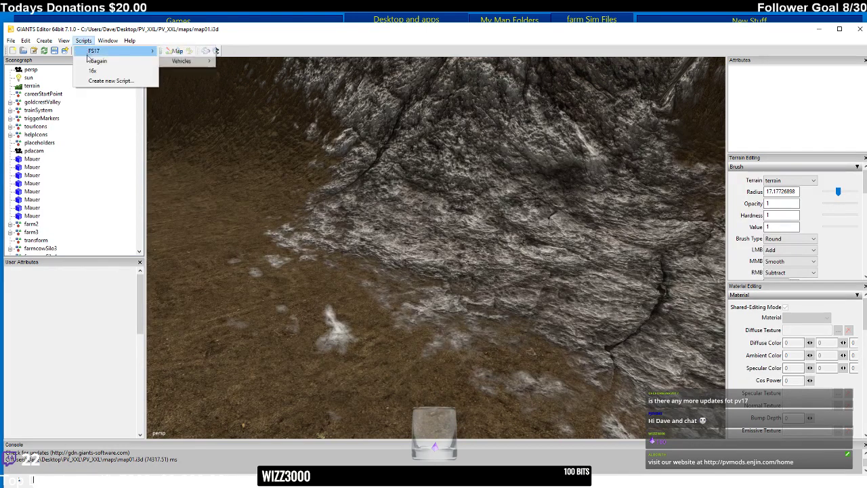
{"action": "left_click", "coordinate": [94, 71]}
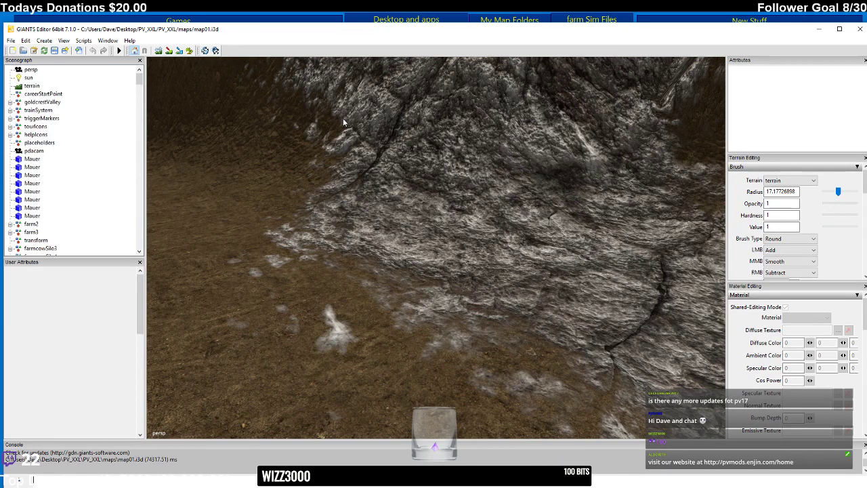
{"action": "left_click_drag", "start_coordinate": [438, 161], "coordinate": [231, 116], "text": "alt"}
{"action": "scroll", "coordinate": [372, 233], "scroll_direction": "up", "scroll_amount": 8}
{"action": "left_click_drag", "start_coordinate": [402, 147], "coordinate": [520, 138], "text": "alt"}
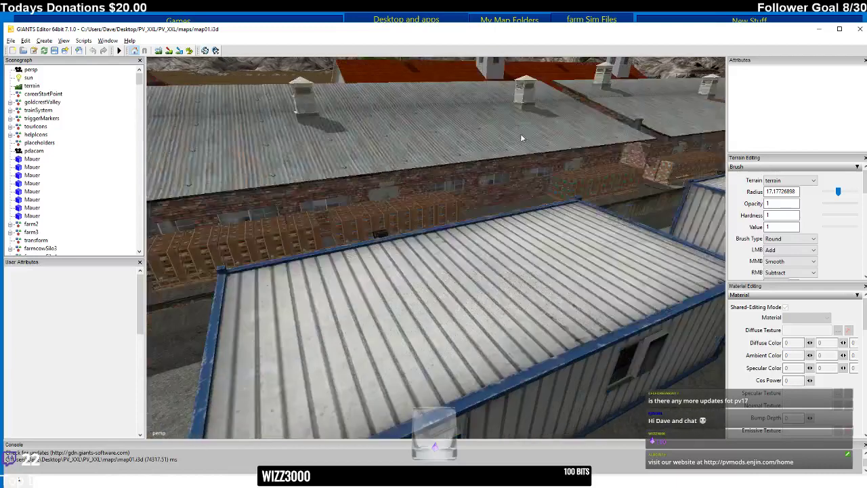
{"action": "middle_click_drag", "start_coordinate": [521, 138], "coordinate": [491, 204], "text": "alt"}
{"action": "scroll", "coordinate": [523, 131], "scroll_direction": "up", "scroll_amount": 5}
{"action": "scroll", "coordinate": [522, 127], "scroll_direction": "up", "scroll_amount": 3}
{"action": "left_click", "coordinate": [472, 193]}
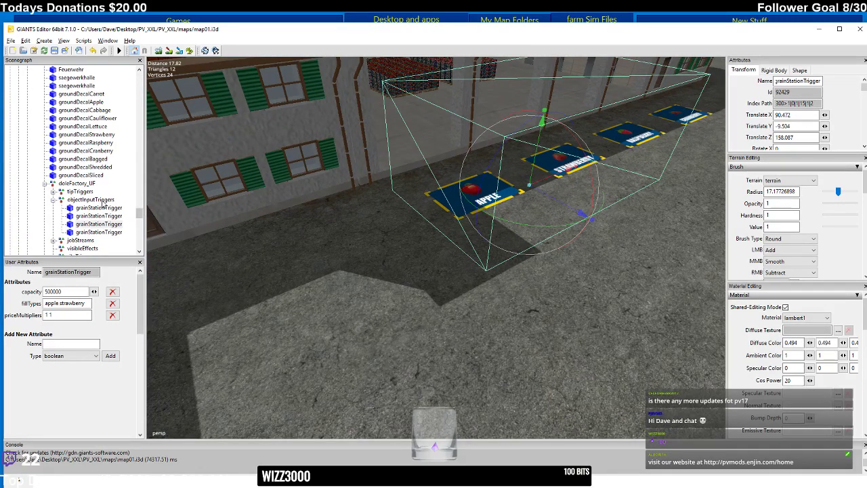
- Expand tipTriggers under doleFactory_UF and check the user attributes of its first grainStationTrigger
{"action": "left_click", "coordinate": [54, 192]}
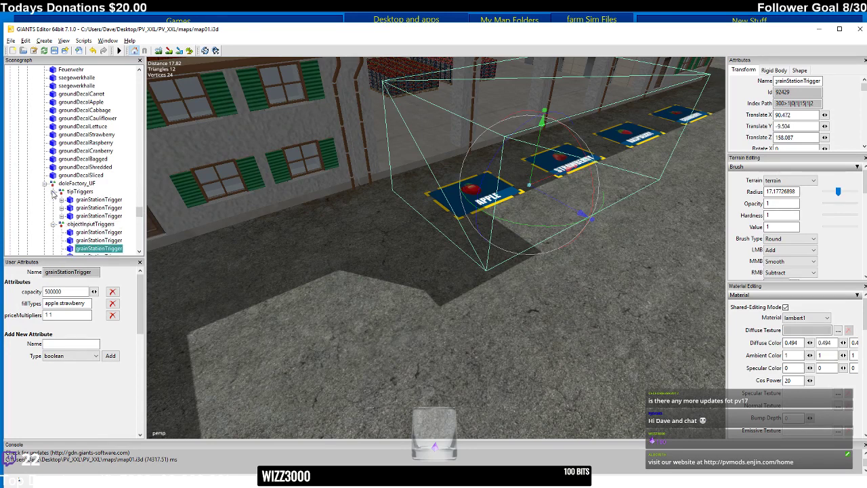
{"action": "left_click", "coordinate": [92, 201]}
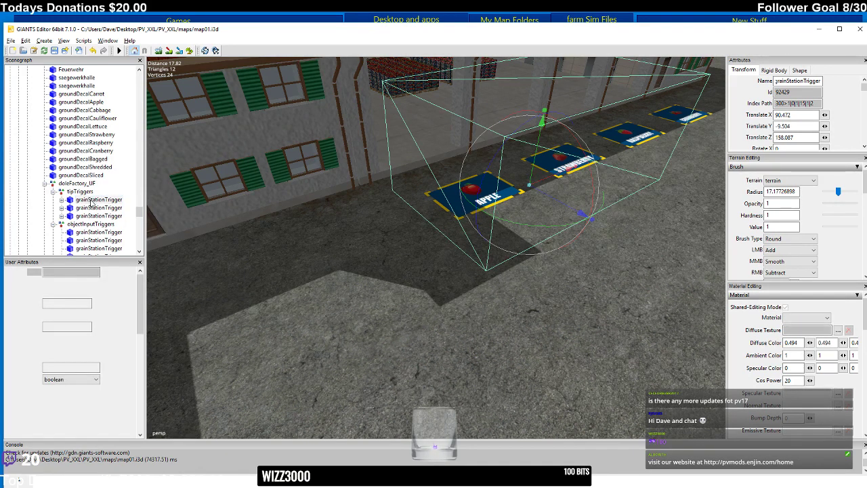
{"action": "left_click", "coordinate": [91, 201]}
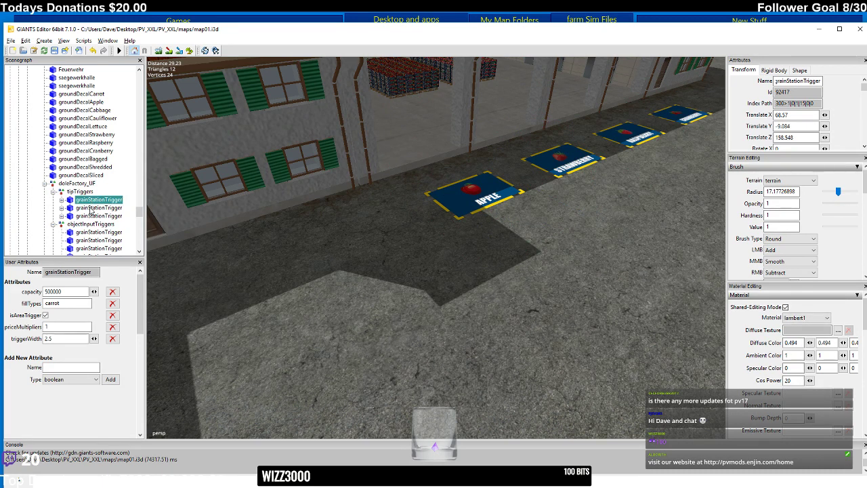
- Duplicate the second tip trigger of doleFactory_UF and move the copy over the apple and strawberry pads, at about Z 119.52
{"action": "left_click", "coordinate": [91, 208]}
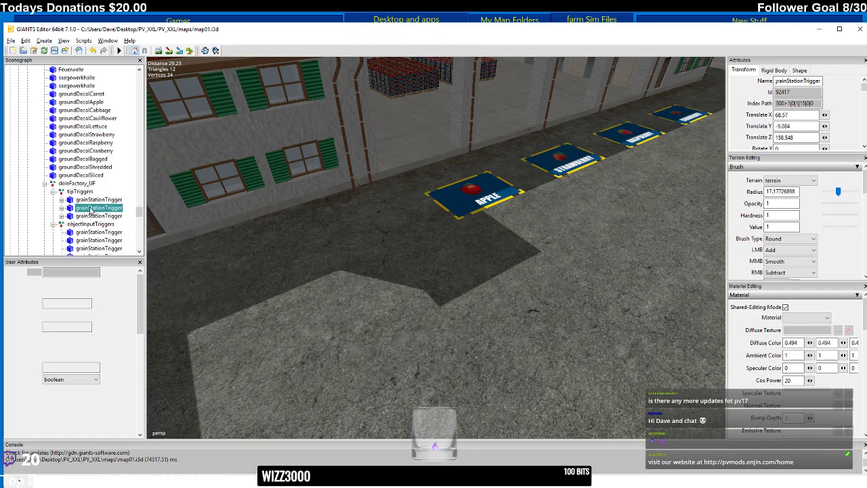
{"action": "left_click", "coordinate": [91, 208], "text": "ctrl"}
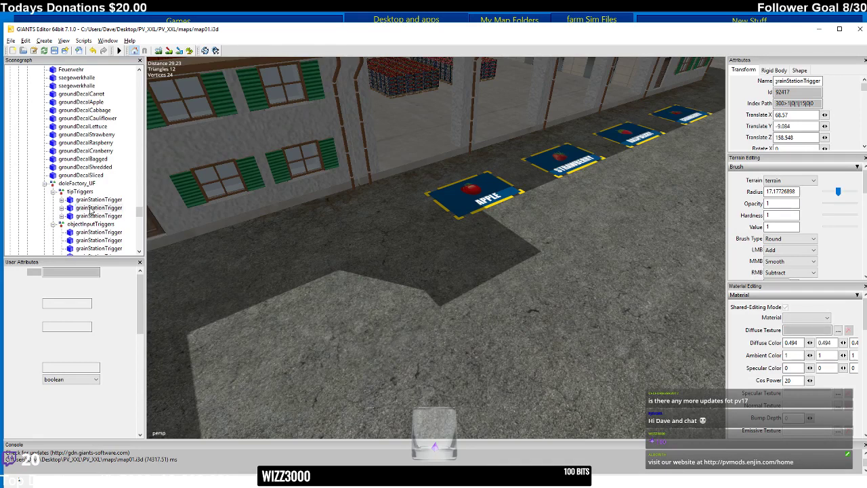
{"action": "left_click", "coordinate": [91, 209]}
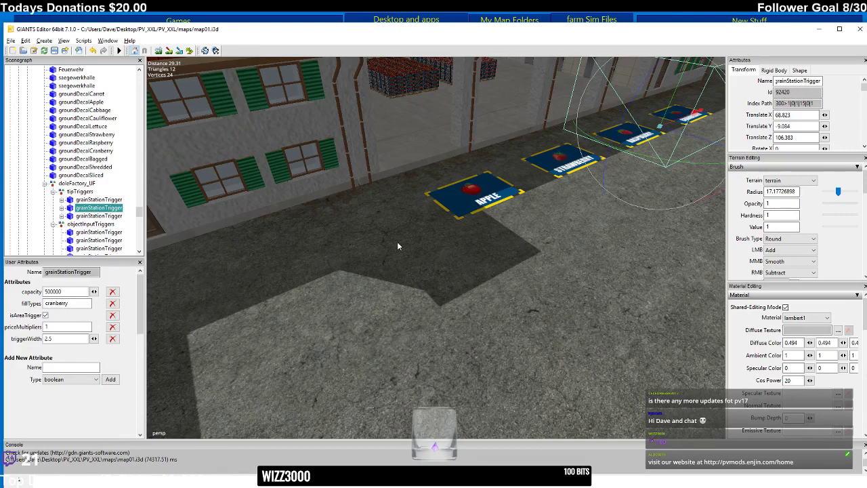
{"action": "scroll", "coordinate": [398, 247], "scroll_direction": "down", "scroll_amount": 10}
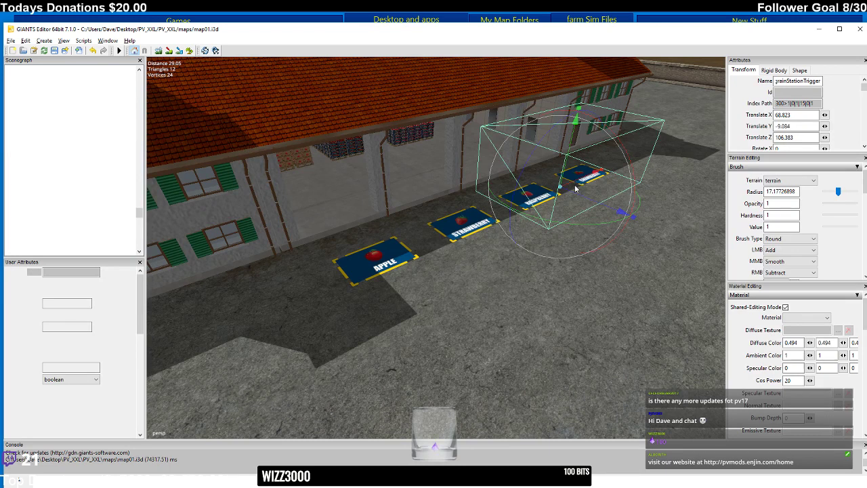
{"action": "left_click_drag", "start_coordinate": [575, 189], "coordinate": [420, 209]}
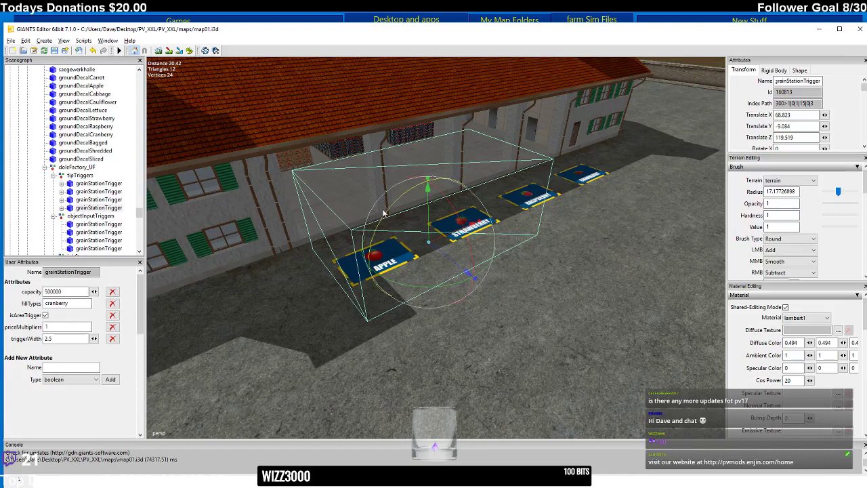
- Shift the object input trigger over the apple and strawberry pads slightly along Z, to about 157.68
{"action": "left_click", "coordinate": [428, 216]}
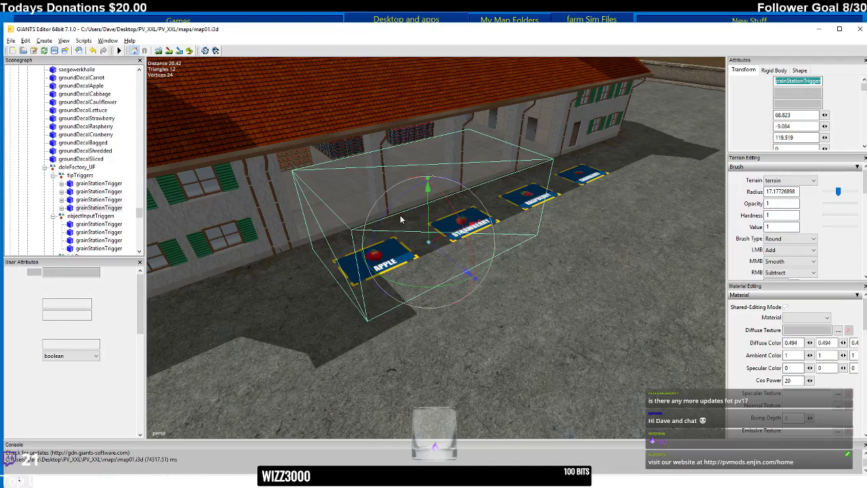
{"action": "left_click", "coordinate": [420, 218]}
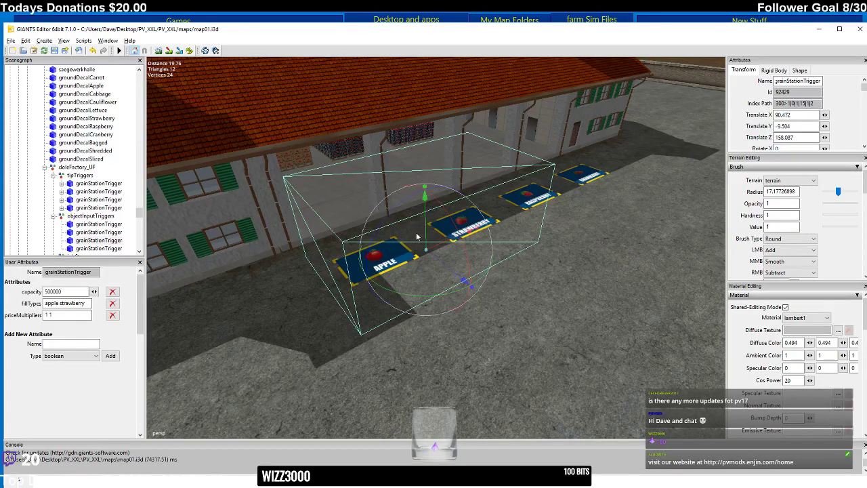
{"action": "left_click_drag", "start_coordinate": [437, 248], "coordinate": [446, 248]}
- Set the duplicated tip trigger's fillTypes to "apple strawberry" and its priceMultipliers to "1 1", and save the map
{"action": "left_click", "coordinate": [89, 302]}
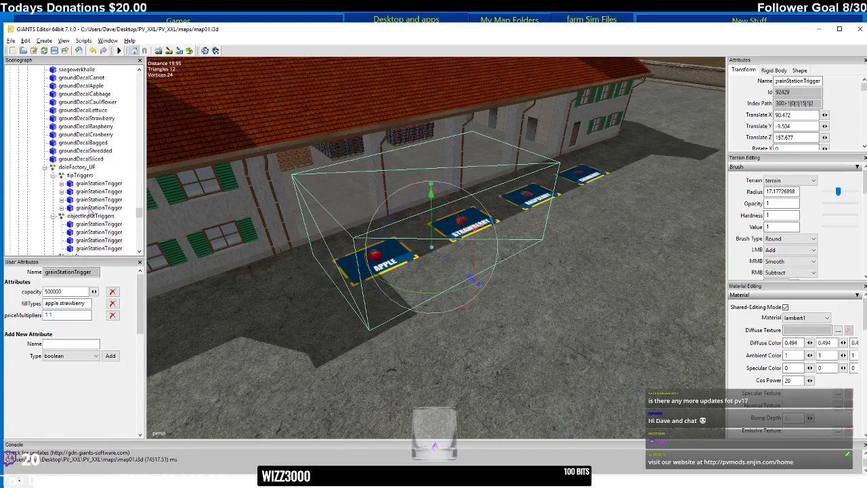
{"action": "left_click", "coordinate": [90, 210]}
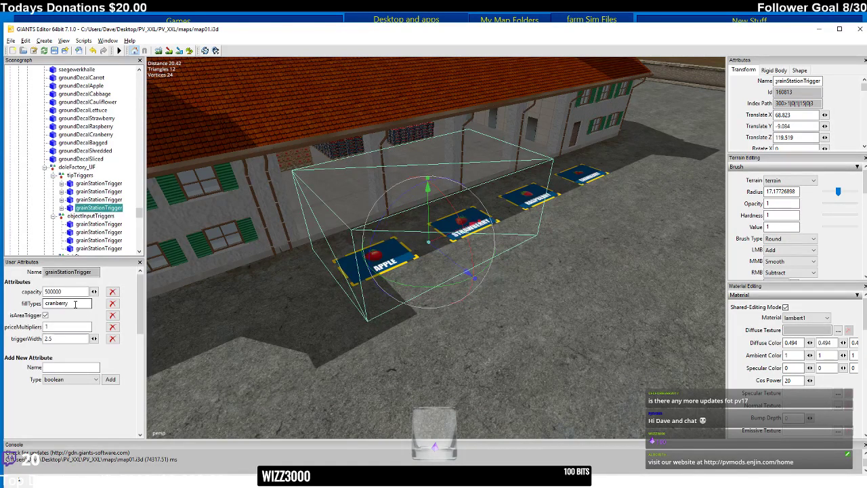
{"action": "left_click", "coordinate": [75, 303]}
{"action": "key", "text": "Home"}
{"action": "double_click", "coordinate": [41, 303]}
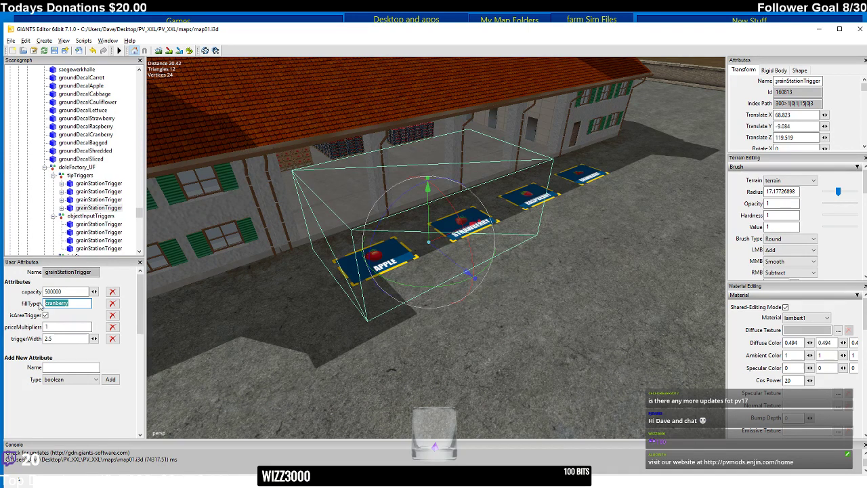
{"action": "type", "text": "apple strawberry"}
{"action": "left_click", "coordinate": [67, 327]}
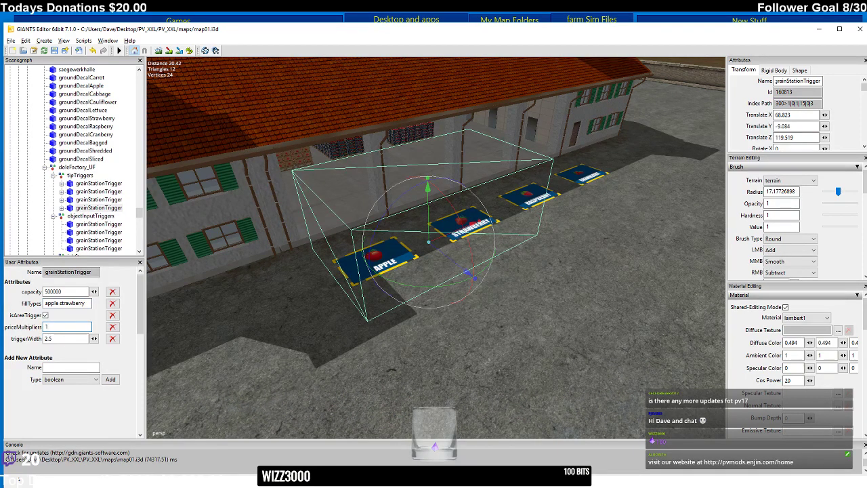
{"action": "type", "text": "1"}
{"action": "left_click", "coordinate": [81, 338]}
{"action": "right_click_drag", "start_coordinate": [374, 226], "coordinate": [401, 260]}
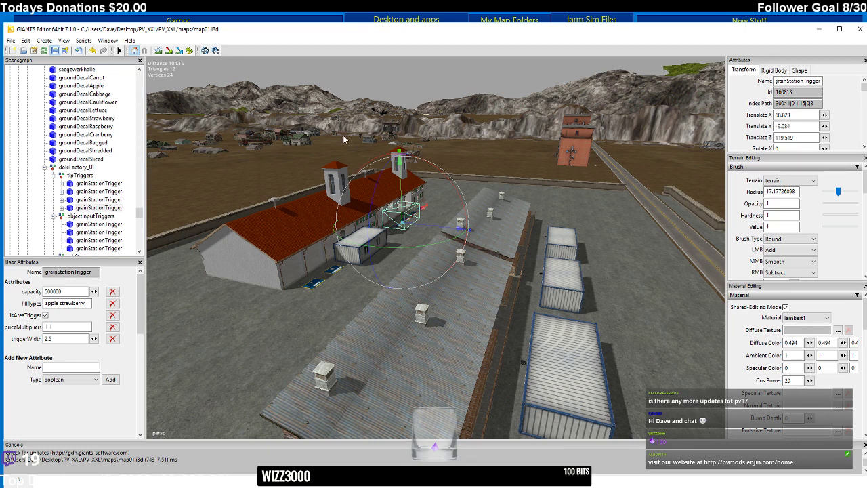
- Set the capacity of Product1 in appleOrchardnew1's outputTrigger to 100000
{"action": "right_click_drag", "start_coordinate": [383, 181], "coordinate": [322, 161]}
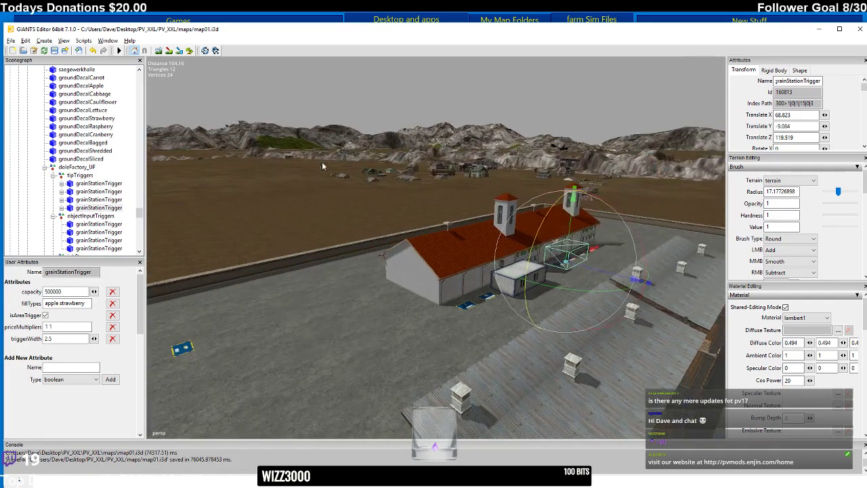
{"action": "middle_click_drag", "start_coordinate": [322, 161], "coordinate": [365, 271], "text": "alt"}
{"action": "right_click_drag", "start_coordinate": [376, 212], "coordinate": [414, 139], "text": "alt"}
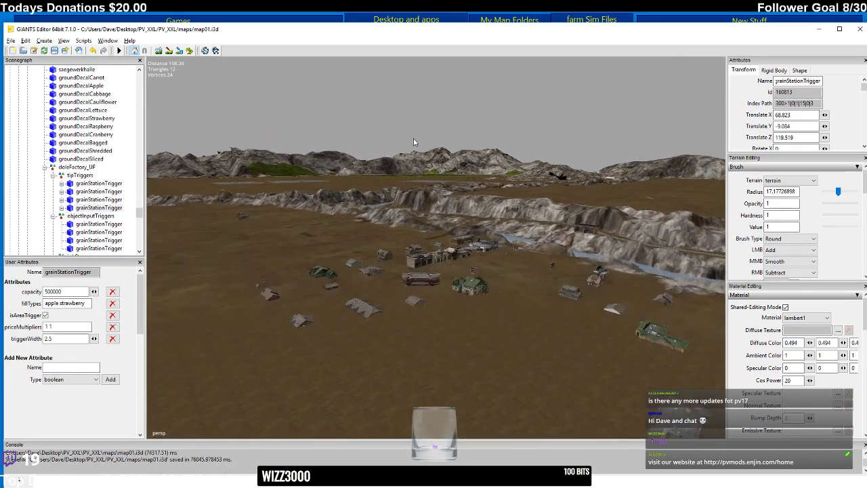
{"action": "right_click_drag", "start_coordinate": [363, 291], "coordinate": [411, 220], "text": "alt"}
{"action": "left_click_drag", "start_coordinate": [410, 220], "coordinate": [409, 209], "text": "alt"}
{"action": "mouse_move", "coordinate": [409, 212]}
{"action": "right_mouse_down", "text": "alt"}
{"action": "mouse_move", "coordinate": [404, 245]}
{"action": "mouse_move", "coordinate": [449, 108]}
{"action": "mouse_move", "coordinate": [436, 254]}
{"action": "right_mouse_up", "text": "alt"}
{"action": "left_click_drag", "start_coordinate": [436, 254], "coordinate": [434, 153], "text": "alt"}
{"action": "mouse_move", "coordinate": [435, 158]}
{"action": "right_mouse_down", "text": "alt"}
{"action": "mouse_move", "coordinate": [461, 253]}
{"action": "mouse_move", "coordinate": [483, 253]}
{"action": "mouse_move", "coordinate": [429, 193]}
{"action": "mouse_move", "coordinate": [457, 268]}
{"action": "mouse_move", "coordinate": [441, 234]}
{"action": "mouse_move", "coordinate": [384, 329]}
{"action": "mouse_move", "coordinate": [446, 279]}
{"action": "mouse_move", "coordinate": [425, 286]}
{"action": "mouse_move", "coordinate": [399, 259]}
{"action": "mouse_move", "coordinate": [456, 179]}
{"action": "mouse_move", "coordinate": [463, 238]}
{"action": "mouse_move", "coordinate": [477, 196]}
{"action": "mouse_move", "coordinate": [418, 266]}
{"action": "mouse_move", "coordinate": [513, 164]}
{"action": "mouse_move", "coordinate": [477, 268]}
{"action": "mouse_move", "coordinate": [465, 251]}
{"action": "mouse_move", "coordinate": [365, 287]}
{"action": "mouse_move", "coordinate": [421, 256]}
{"action": "mouse_move", "coordinate": [435, 225]}
{"action": "mouse_move", "coordinate": [448, 254]}
{"action": "mouse_move", "coordinate": [408, 252]}
{"action": "mouse_move", "coordinate": [488, 268]}
{"action": "mouse_move", "coordinate": [438, 357]}
{"action": "right_mouse_up", "text": "alt"}
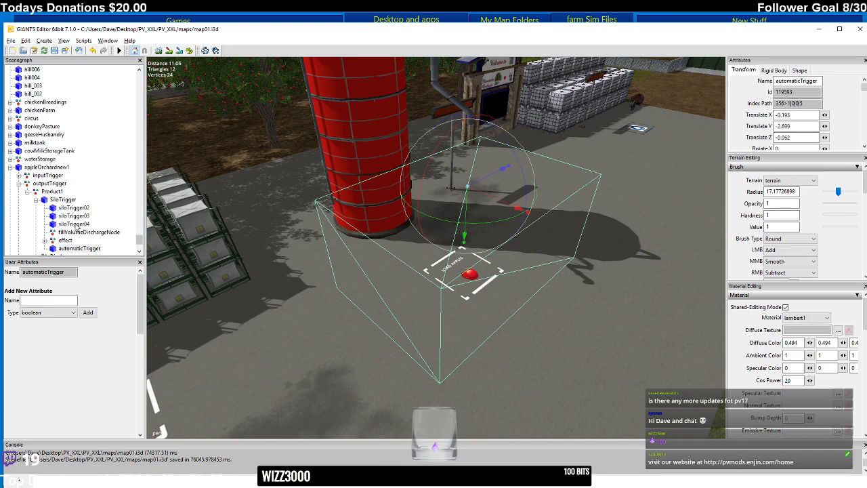
{"action": "left_click", "coordinate": [54, 195]}
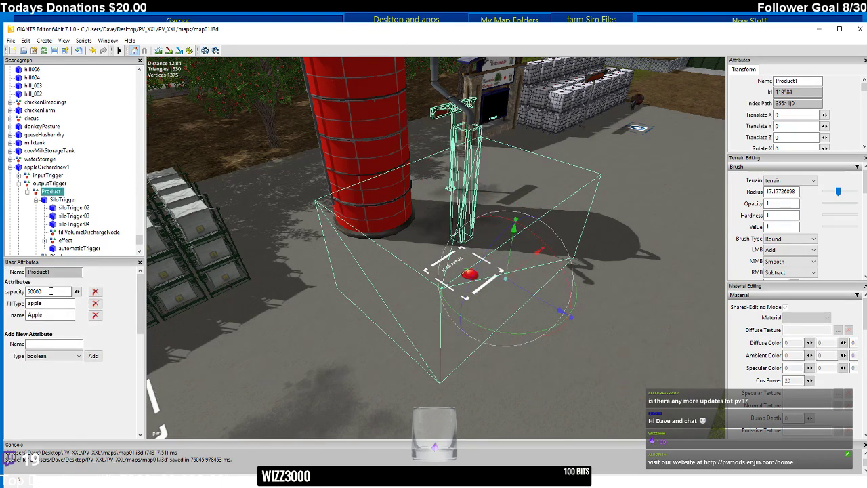
{"action": "left_click", "coordinate": [14, 291]}
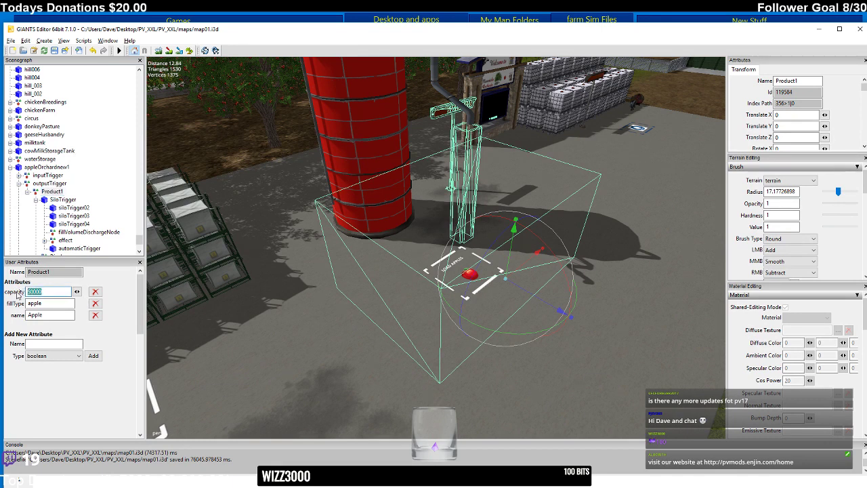
{"action": "type", "text": "100000"}
{"action": "left_click", "coordinate": [66, 313]}
- Save map01.i3d, minimize the editor and bring up the previews of the open File Explorer windows
{"action": "scroll", "coordinate": [334, 232], "scroll_direction": "down", "scroll_amount": 10}
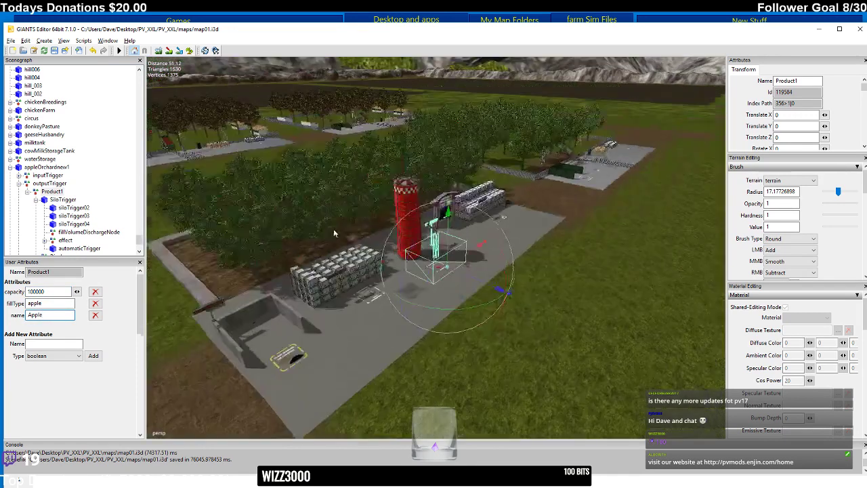
{"action": "scroll", "coordinate": [345, 230], "scroll_direction": "up", "scroll_amount": 2}
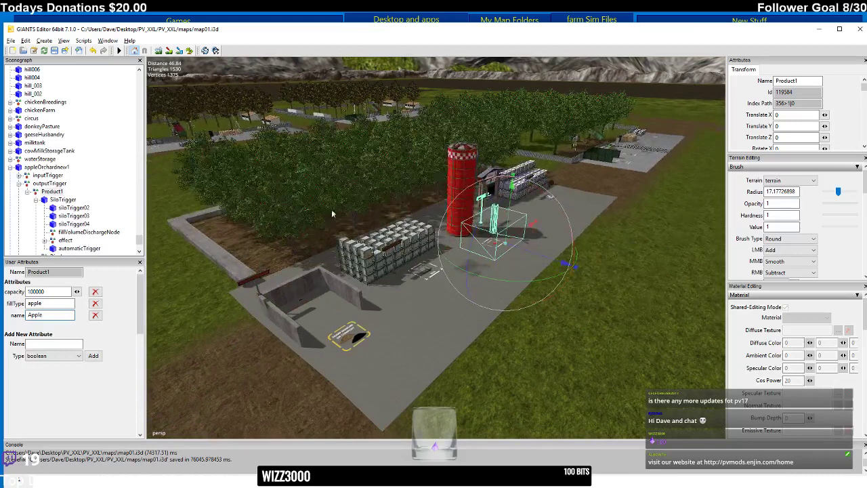
{"action": "left_click", "coordinate": [66, 304]}
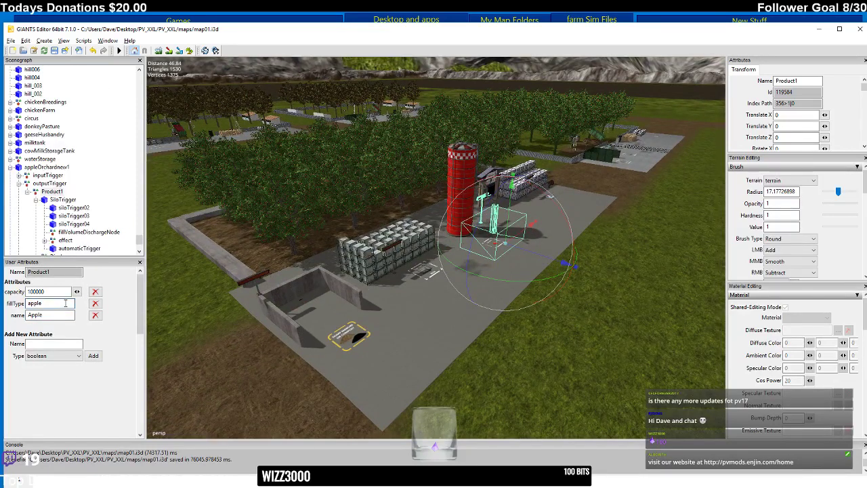
{"action": "left_click", "coordinate": [57, 54]}
{"action": "left_click", "coordinate": [818, 29]}
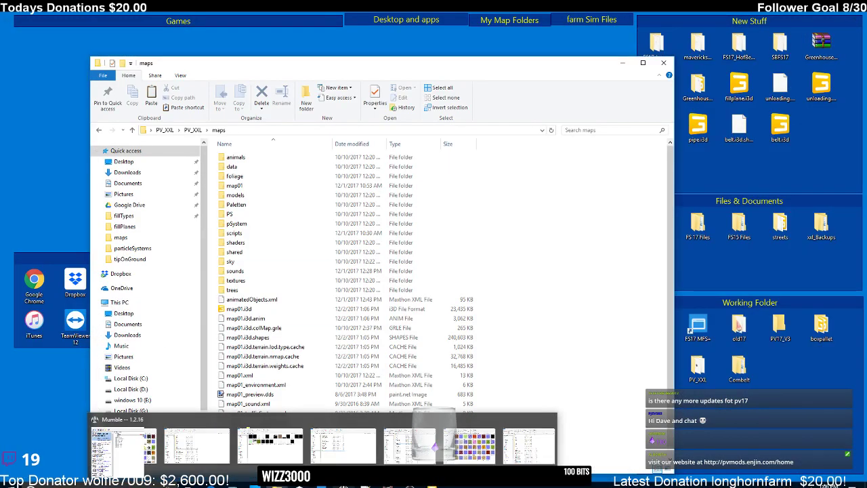
{"action": "mouse_move", "coordinate": [343, 485]}
{"action": "mouse_move", "coordinate": [258, 485]}
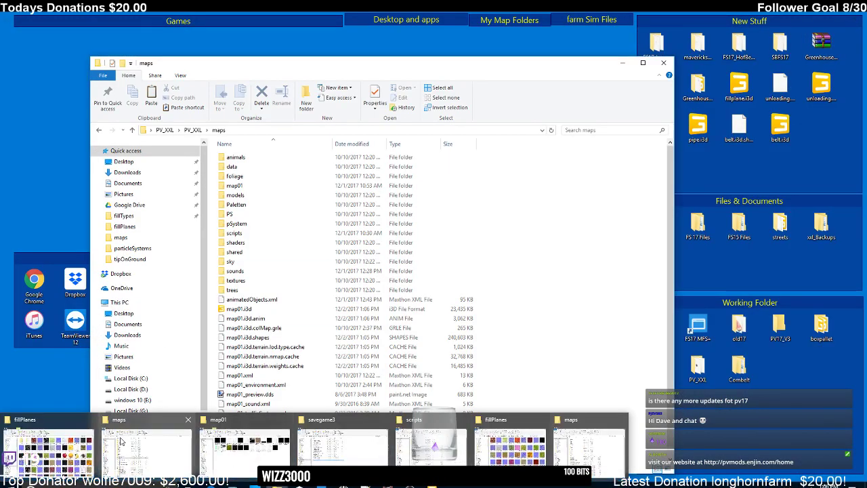
- Close the leftover File Explorer windows, including the PV17_V3 scripts folder and the PV_XXL maps folder
{"action": "left_click", "coordinate": [90, 420]}
{"action": "left_click", "coordinate": [181, 420]}
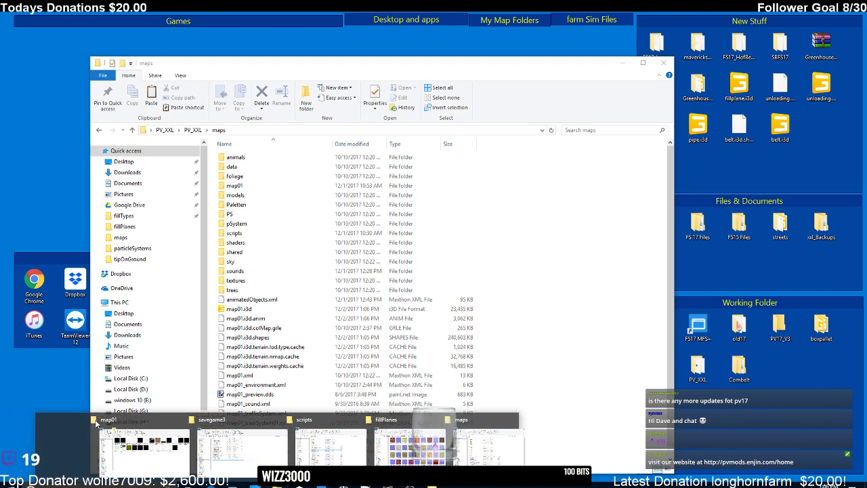
{"action": "left_click", "coordinate": [151, 420]}
{"action": "left_click", "coordinate": [199, 420]}
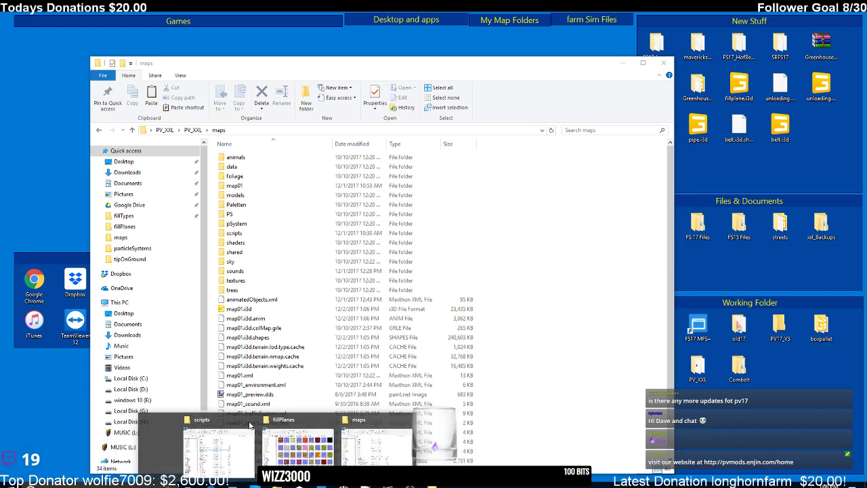
{"action": "left_click", "coordinate": [239, 424]}
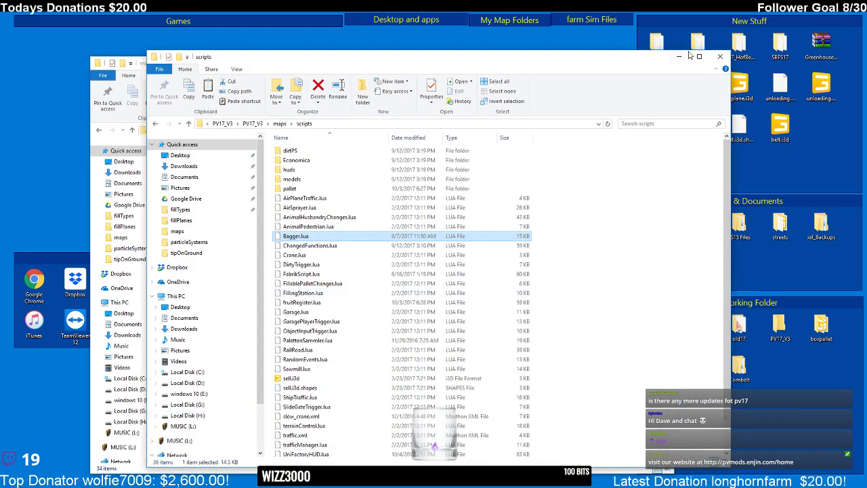
{"action": "left_click", "coordinate": [717, 57]}
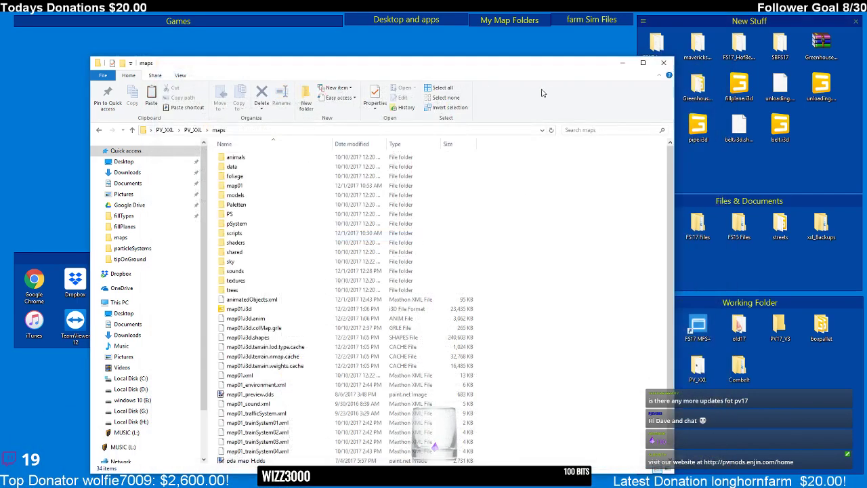
{"action": "left_click", "coordinate": [667, 59]}
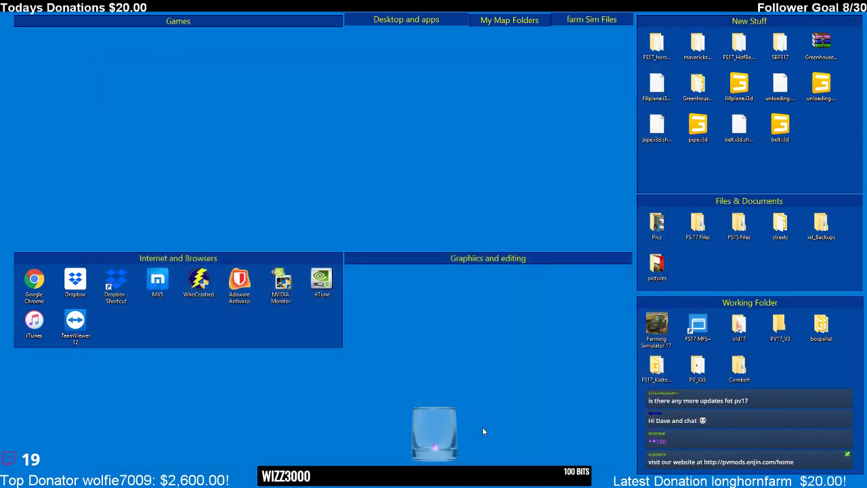
- Launch Farming Simulator 17 and delete Savegame 3 from the career savegames
{"action": "left_click", "coordinate": [656, 328]}
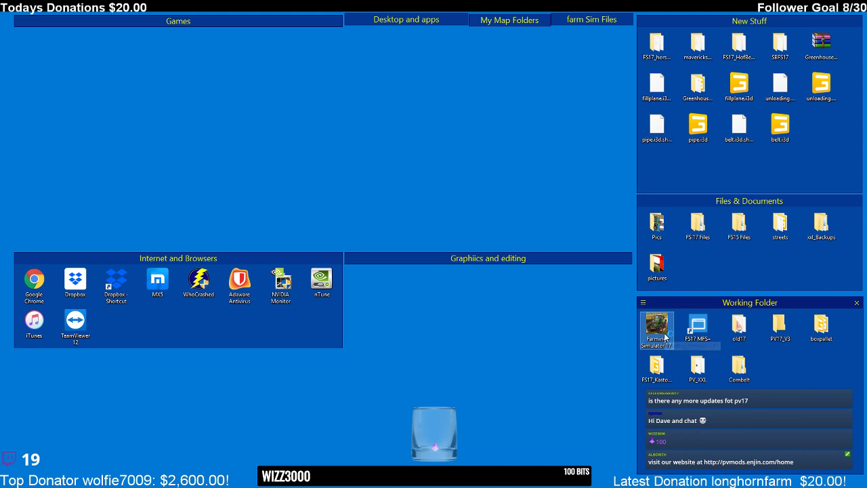
{"action": "double_click", "coordinate": [665, 336]}
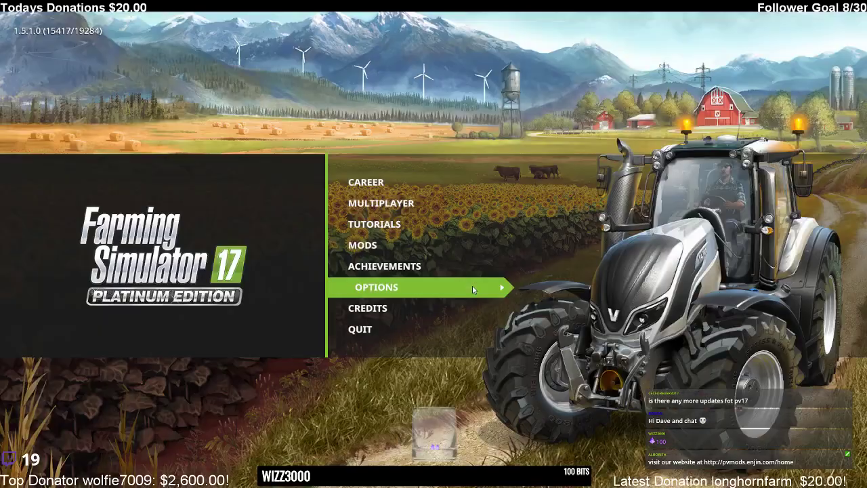
{"action": "left_click", "coordinate": [400, 184]}
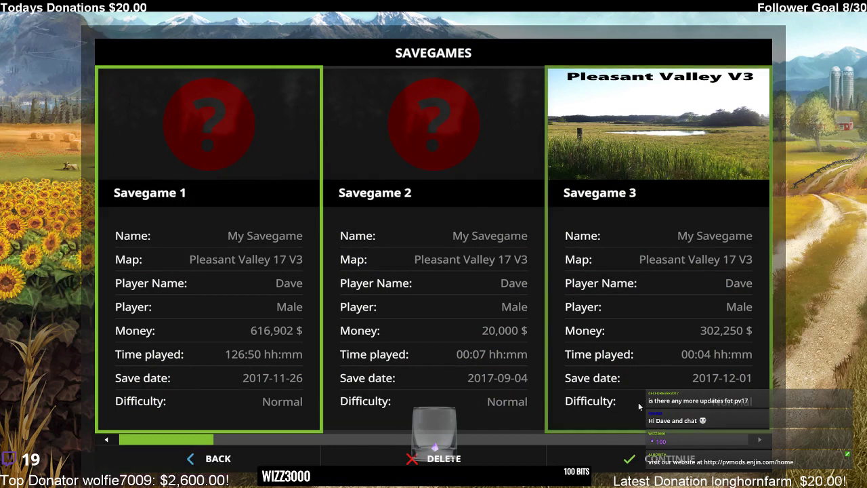
{"action": "left_click", "coordinate": [441, 457]}
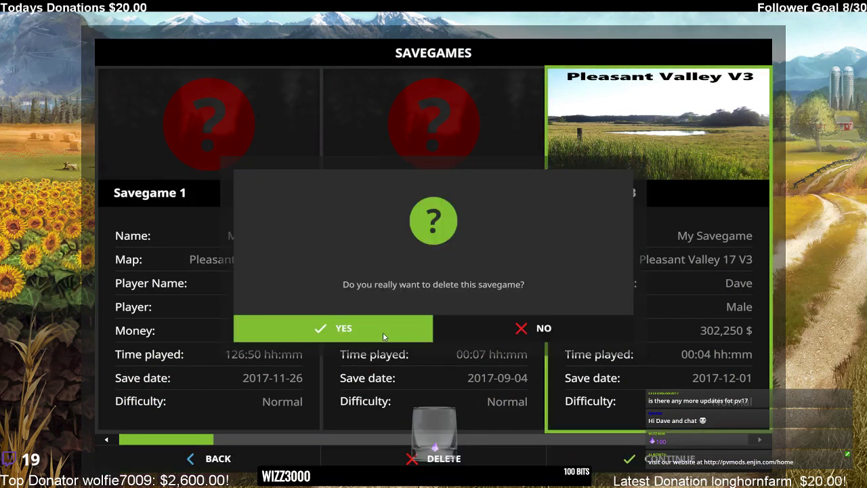
{"action": "key", "text": "Return"}
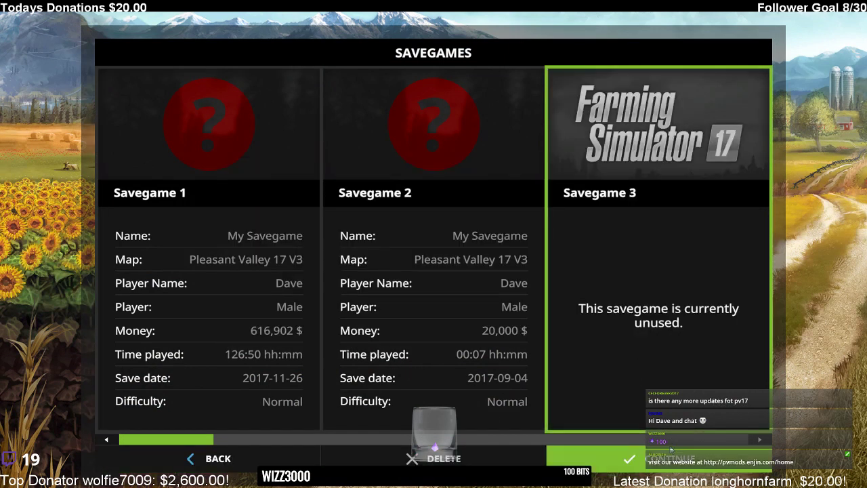
- Create a new career in the Savegame 3 slot on the Pleasant Valley 17 V3 map with the preset character
{"action": "left_click", "coordinate": [667, 459]}
{"action": "left_click", "coordinate": [484, 276]}
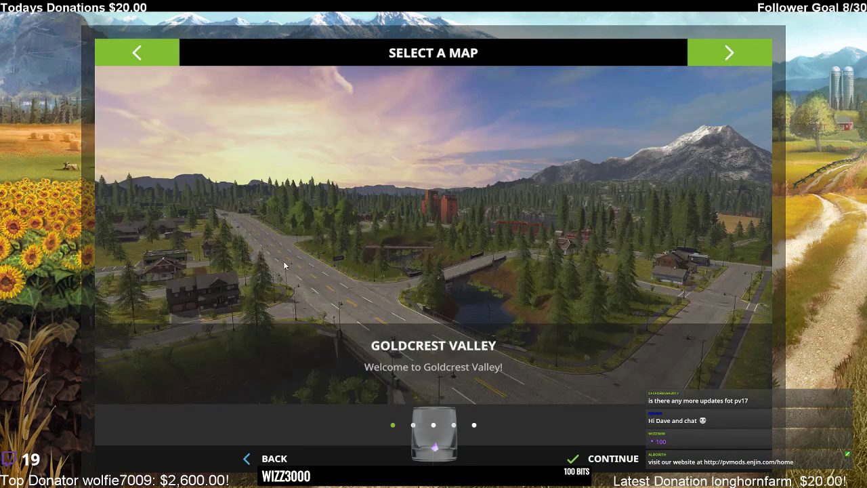
{"action": "left_click", "coordinate": [137, 54]}
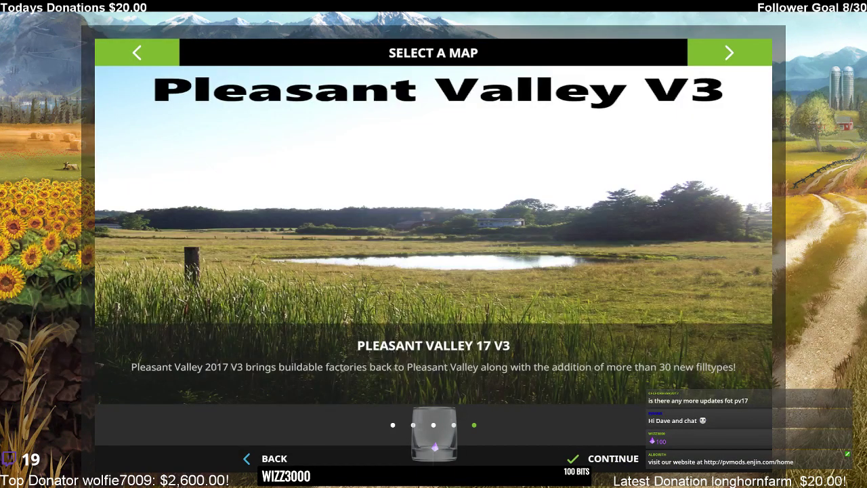
{"action": "left_click", "coordinate": [613, 456]}
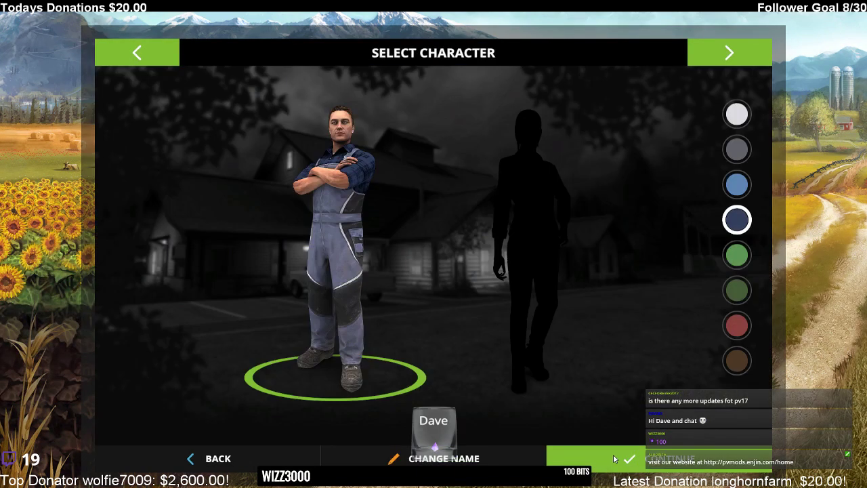
{"action": "left_click", "coordinate": [613, 454]}
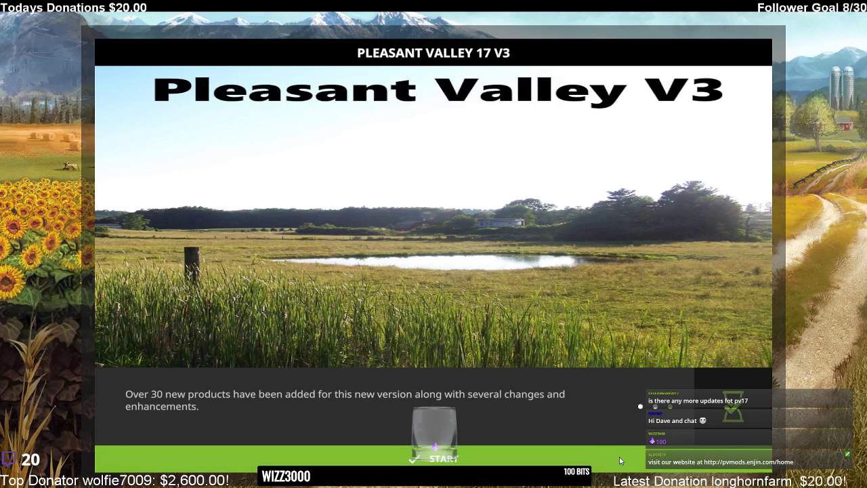
- Start the loaded Pleasant Valley 17 V3 game, save it and quit Farming Simulator 17
{"action": "left_click", "coordinate": [619, 456]}
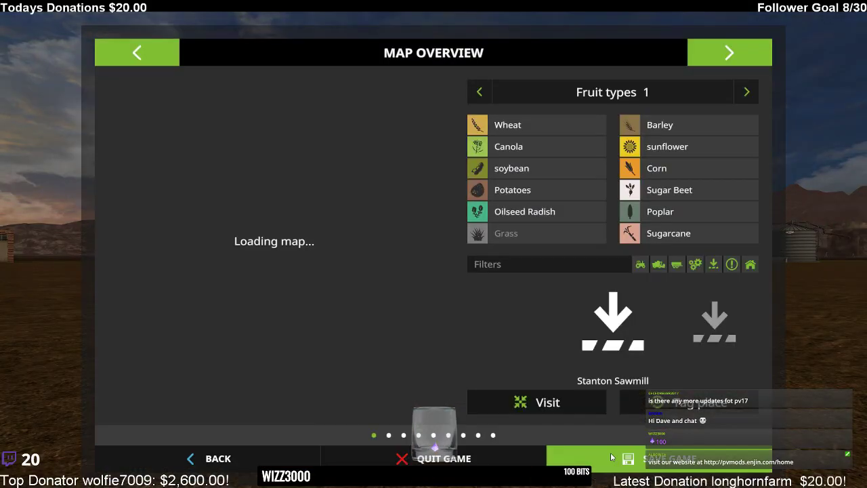
{"action": "left_click", "coordinate": [612, 457]}
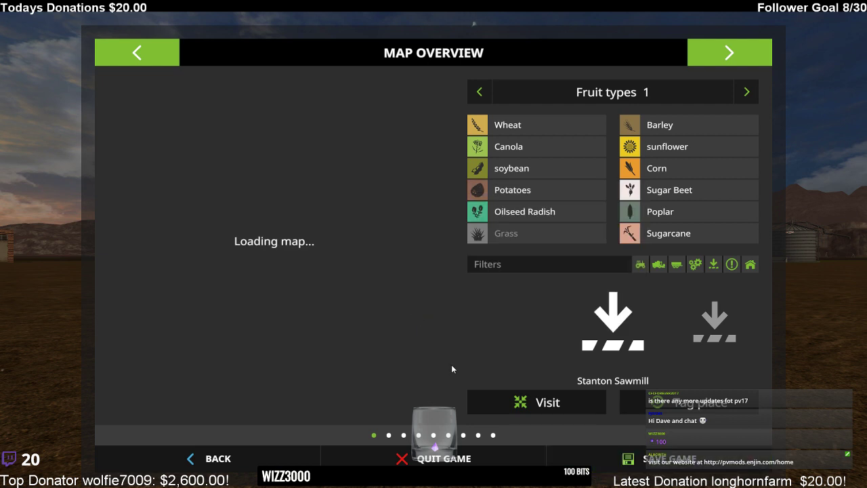
{"action": "left_click", "coordinate": [397, 459]}
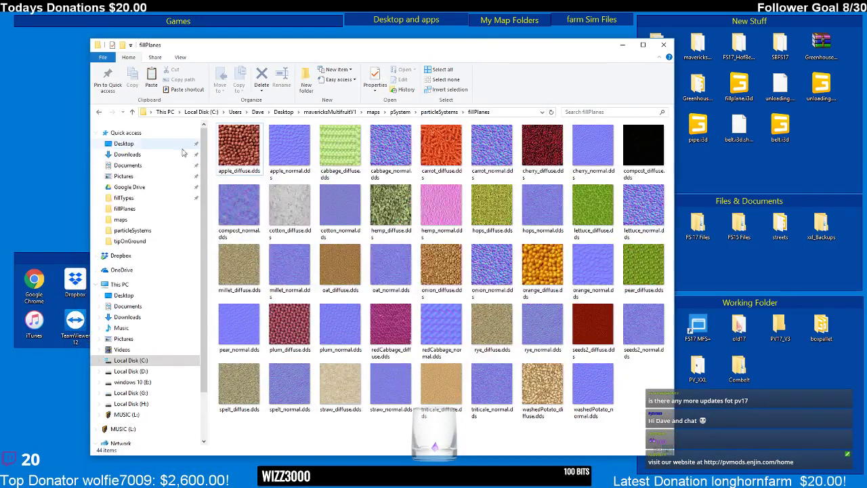
- Open vehicles.xml from Documents\My Games\FarmingSimulator2017\savegame3 in Notepad++
{"action": "left_click", "coordinate": [128, 165]}
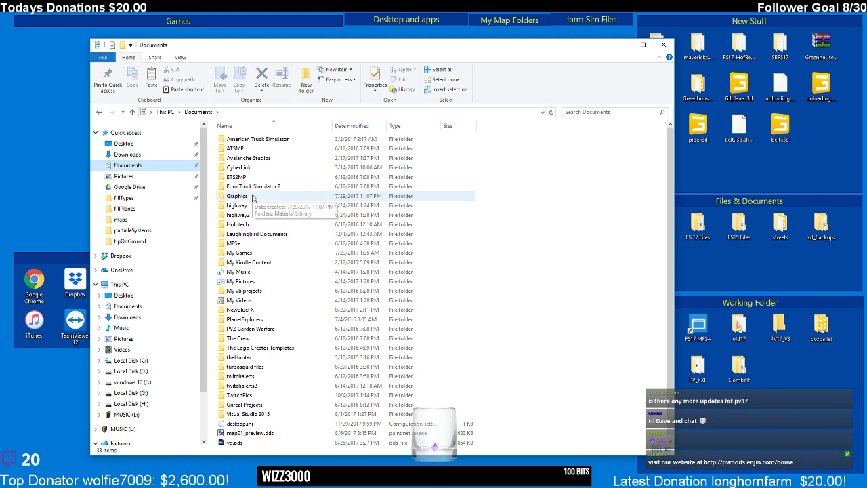
{"action": "double_click", "coordinate": [241, 253]}
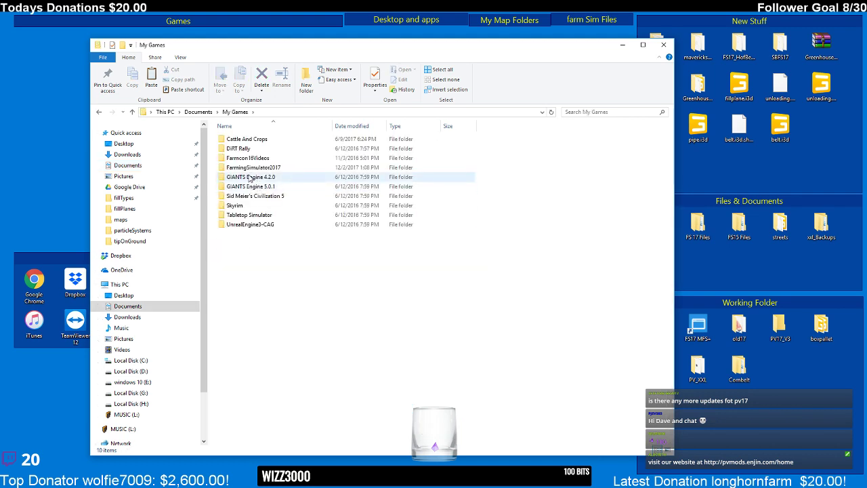
{"action": "double_click", "coordinate": [252, 167]}
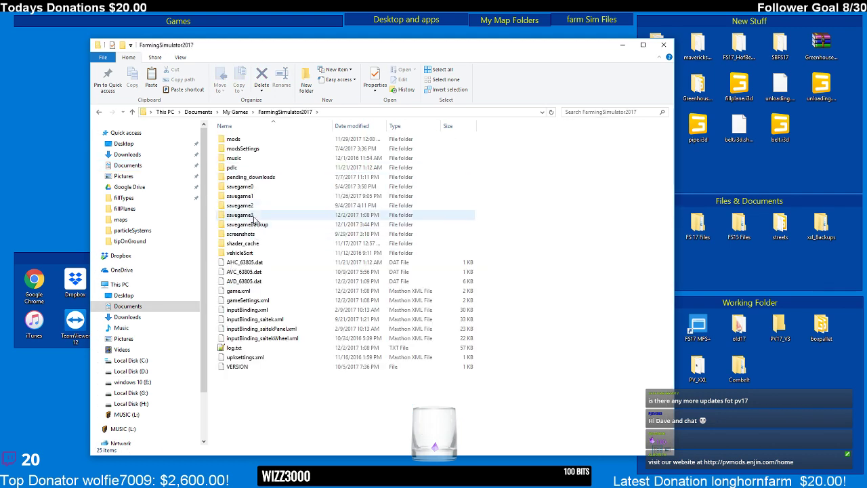
{"action": "double_click", "coordinate": [250, 215]}
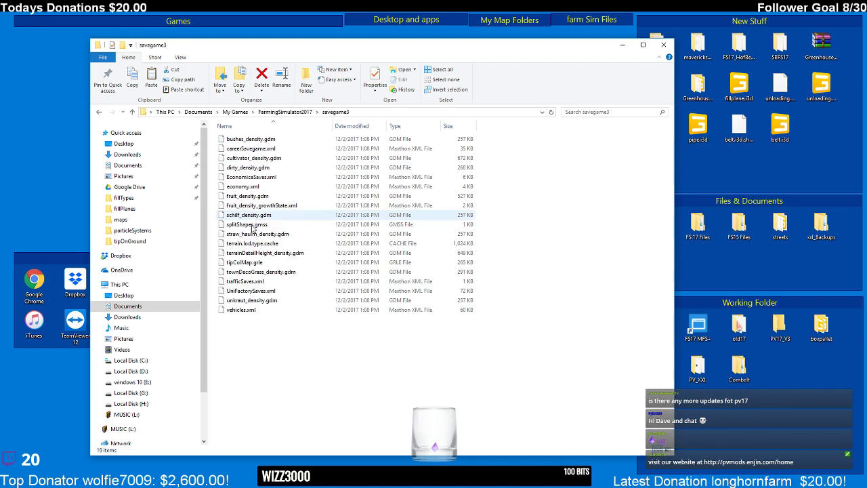
{"action": "left_click", "coordinate": [250, 310]}
{"action": "right_click", "coordinate": [249, 310]}
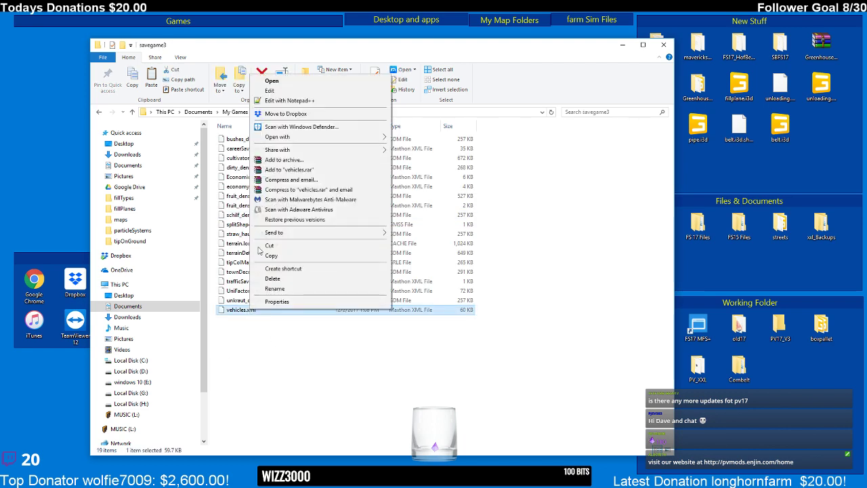
{"action": "left_click", "coordinate": [277, 99]}
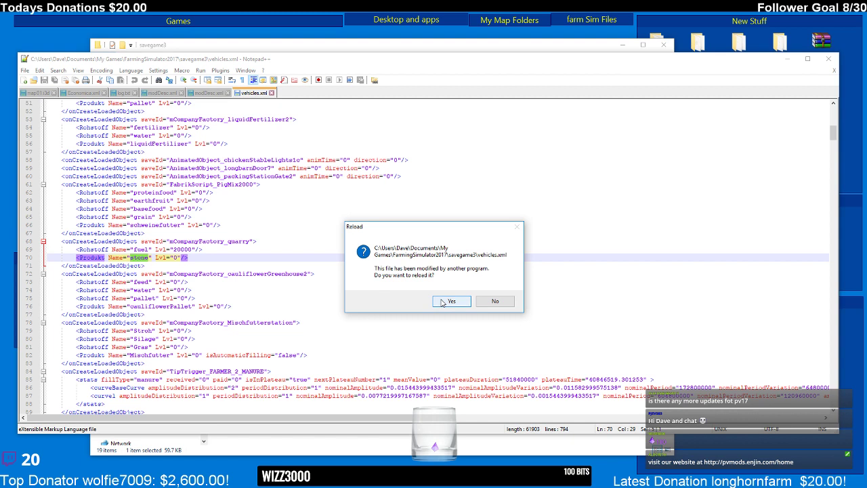
- Reload vehicles.xml, log.txt and the other externally modified files, and return to vehicles.xml
{"action": "left_click", "coordinate": [443, 302]}
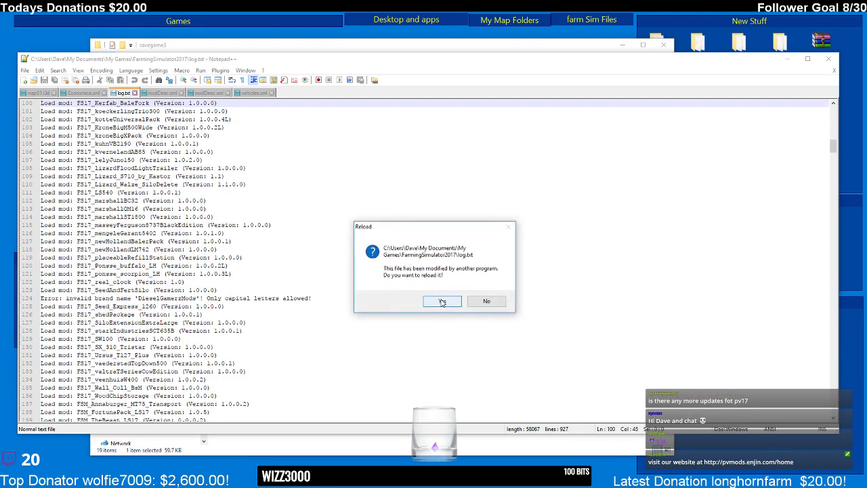
{"action": "left_click", "coordinate": [444, 301]}
{"action": "left_click", "coordinate": [453, 298]}
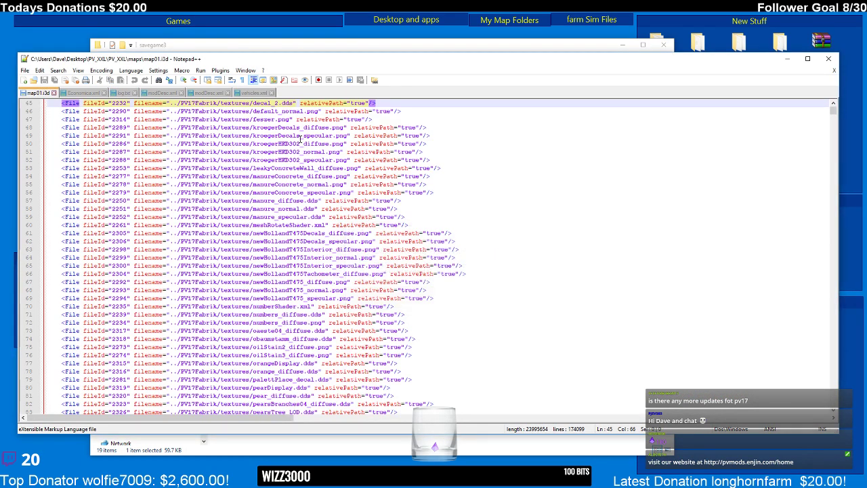
{"action": "left_click", "coordinate": [255, 93]}
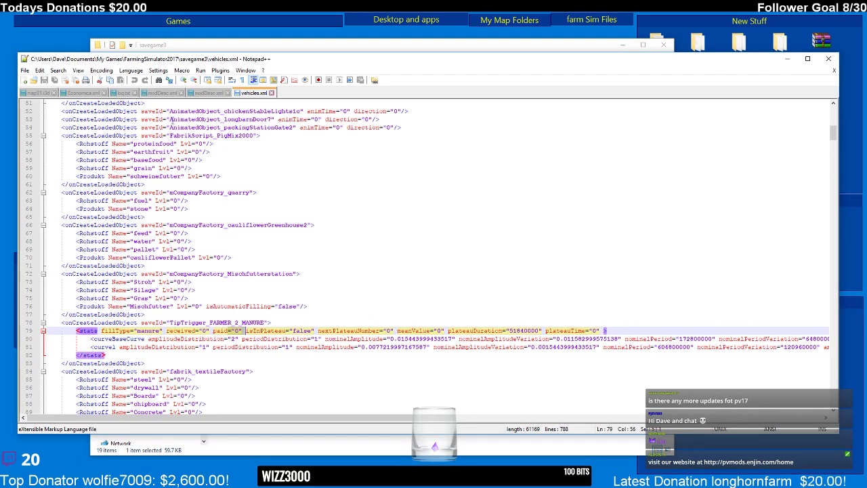
- Search vehicles.xml for "apple" to reach mCompanyFactory_appleOrchardnew1, and set its Apple product Lvl to 100000
{"action": "left_click", "coordinate": [58, 71]}
{"action": "left_click", "coordinate": [75, 82]}
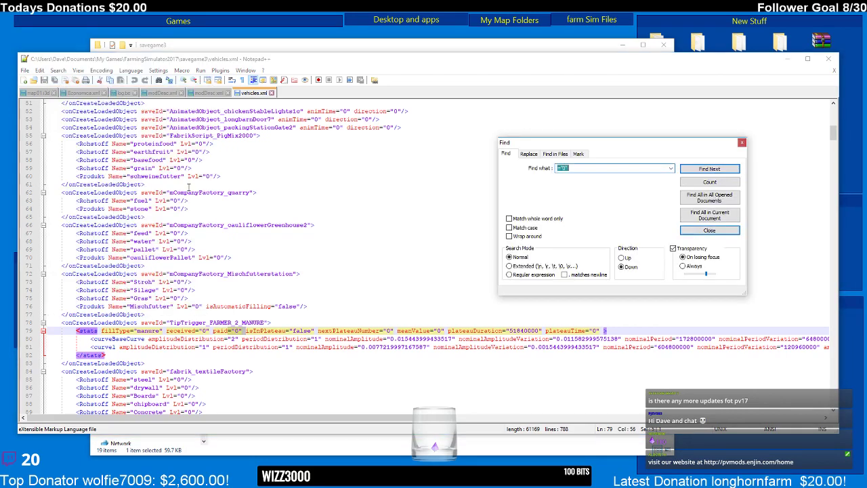
{"action": "type", "text": "apple"}
{"action": "key", "text": "Return"}
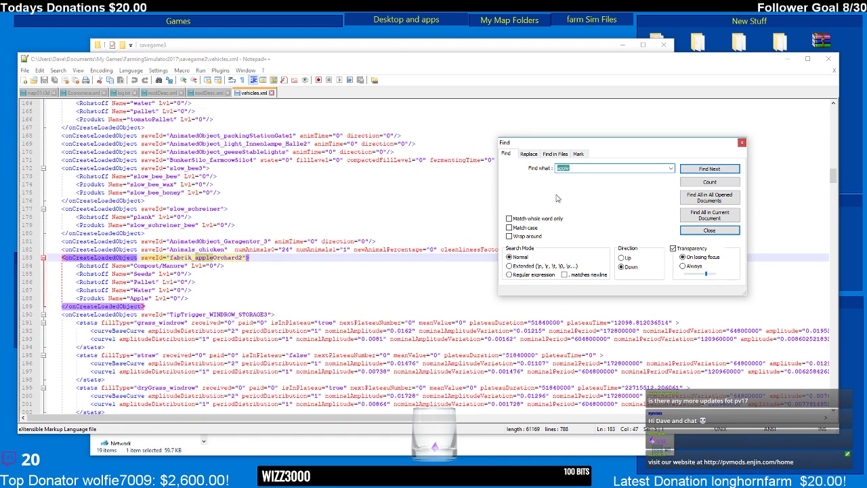
{"action": "left_click", "coordinate": [706, 170]}
{"action": "left_click", "coordinate": [706, 169]}
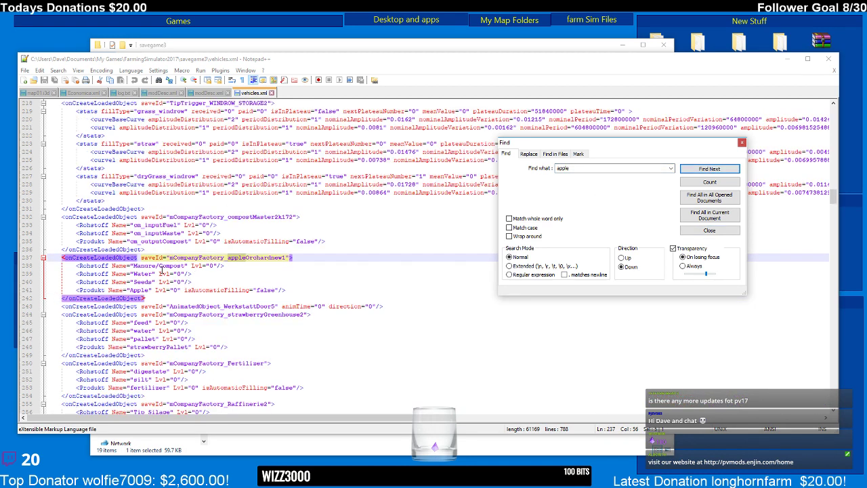
{"action": "left_click", "coordinate": [174, 290]}
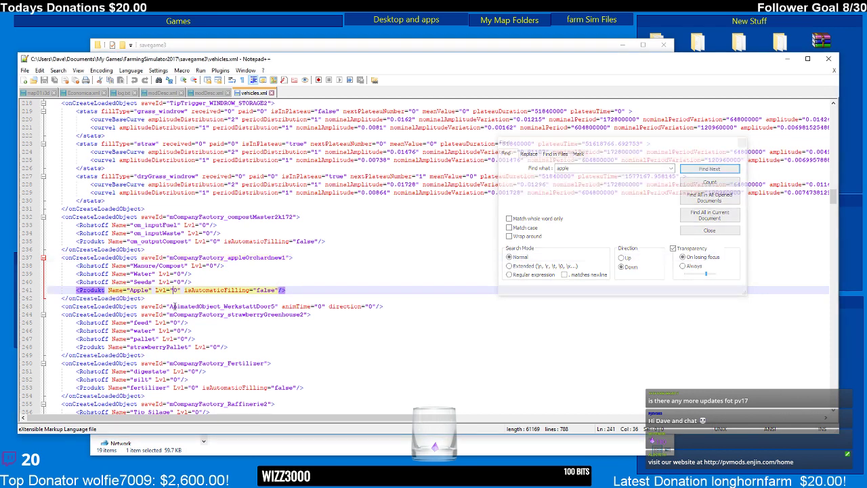
{"action": "type", "text": "10000"}
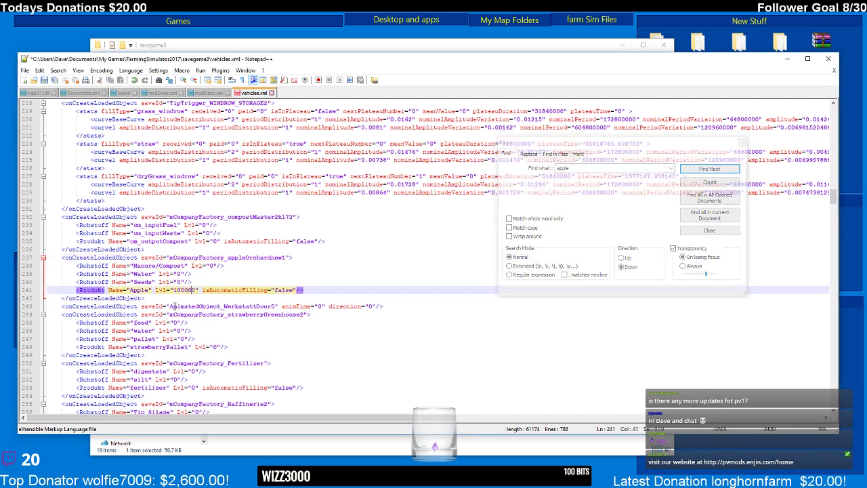
- Set the Manure/Compost, Water and Seeds Lvl of mCompanyFactory_appleOrchardnew1 to 50000 each in vehicles.xml
{"action": "left_click", "coordinate": [233, 281]}
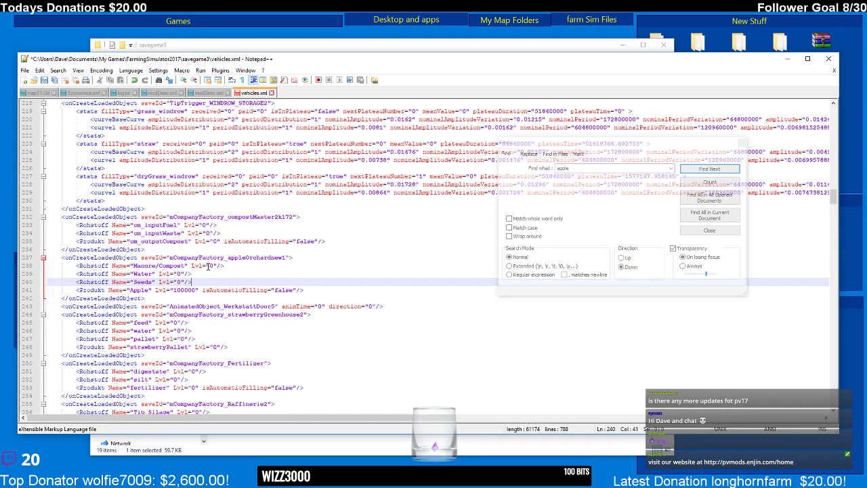
{"action": "left_click", "coordinate": [210, 266]}
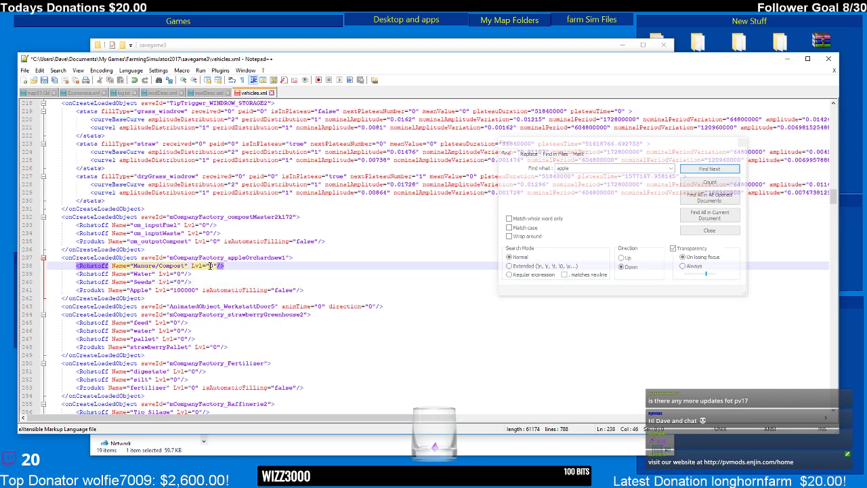
{"action": "type", "text": "1000"}
{"action": "left_click", "coordinate": [178, 274]}
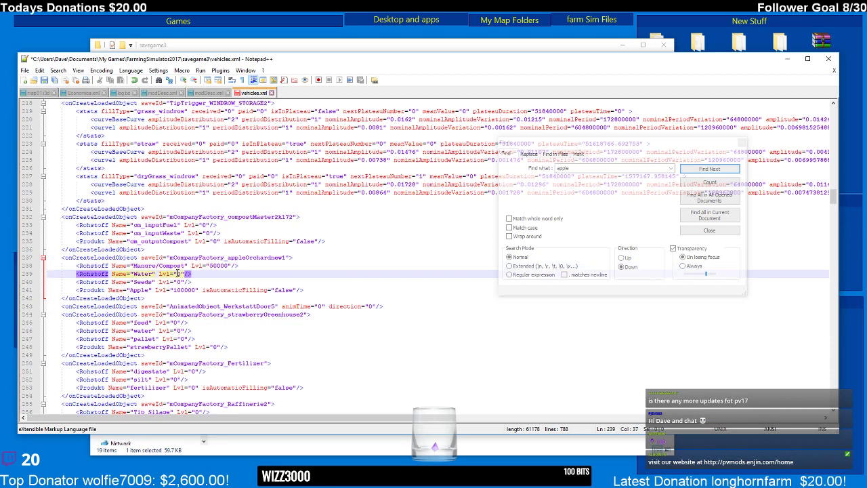
{"action": "type", "text": "5000"}
{"action": "left_click", "coordinate": [179, 282]}
{"action": "left_click", "coordinate": [176, 282]}
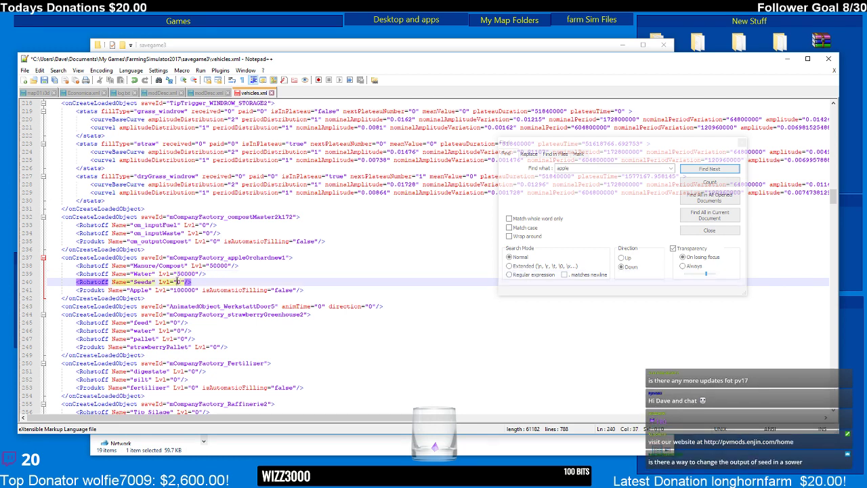
{"action": "type", "text": "5000"}
{"action": "key", "text": "Down"}
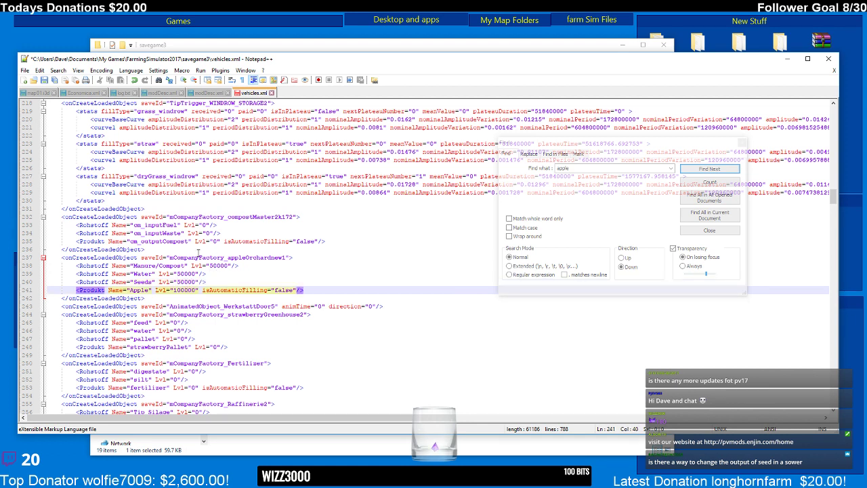
- Save vehicles.xml, close the search dialog and the file, and minimize the editor to return to the savegame3 folder
{"action": "left_click", "coordinate": [43, 81]}
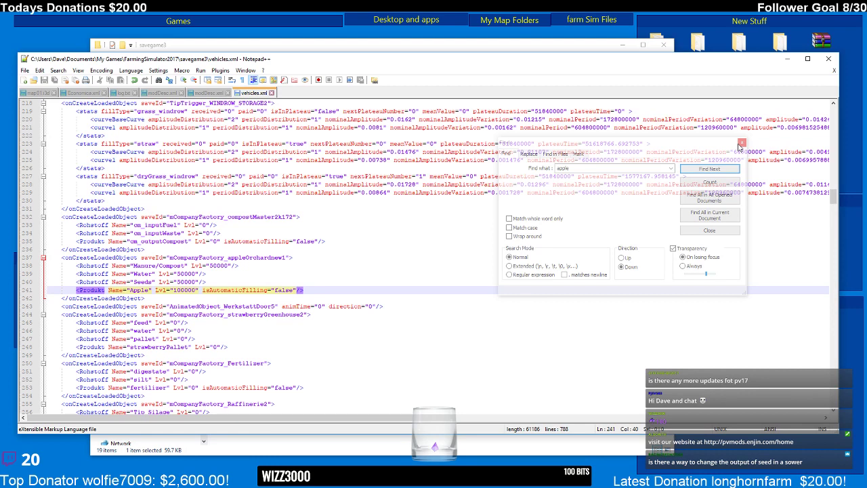
{"action": "left_click", "coordinate": [740, 147]}
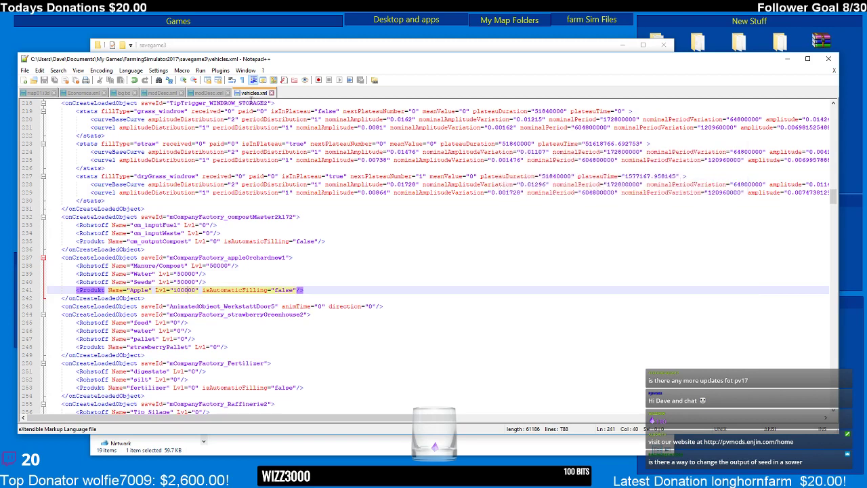
{"action": "left_click", "coordinate": [269, 92]}
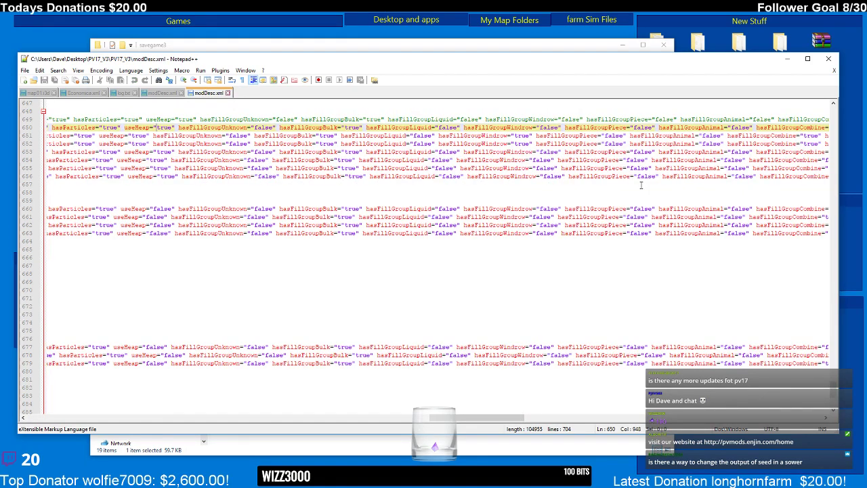
{"action": "left_click", "coordinate": [786, 58]}
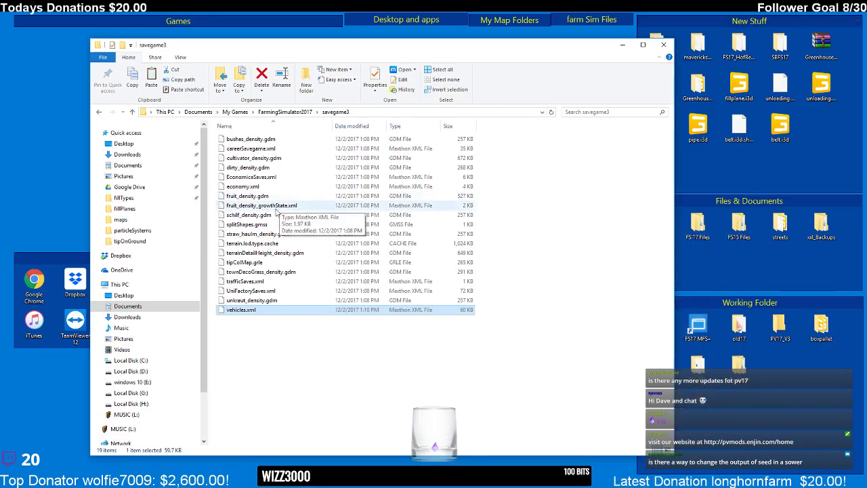
- Reopen vehicles.xml from the savegame3 folder in Notepad++ and search it for "dole"
{"action": "right_click", "coordinate": [246, 290]}
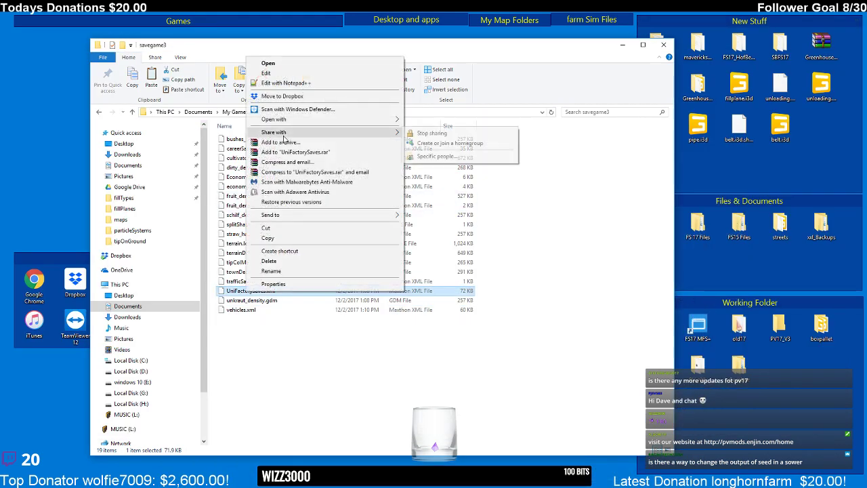
{"action": "left_click", "coordinate": [258, 302]}
{"action": "left_click", "coordinate": [242, 311]}
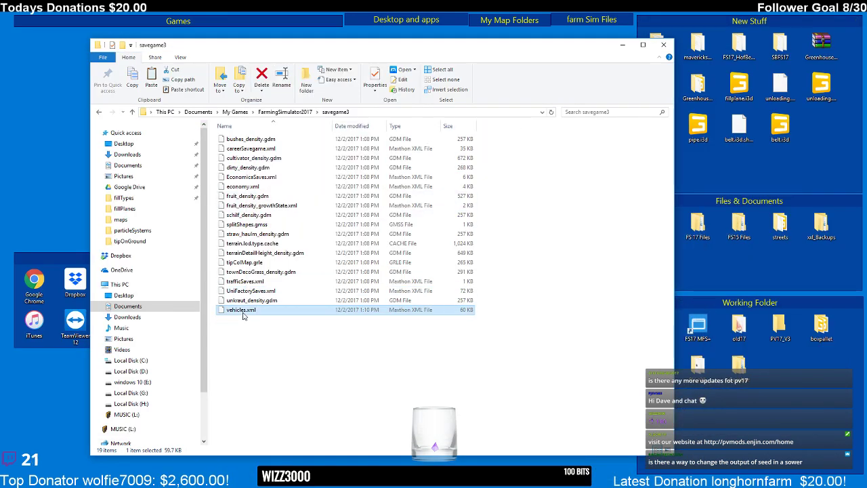
{"action": "right_click", "coordinate": [243, 314]}
{"action": "left_click", "coordinate": [296, 103]}
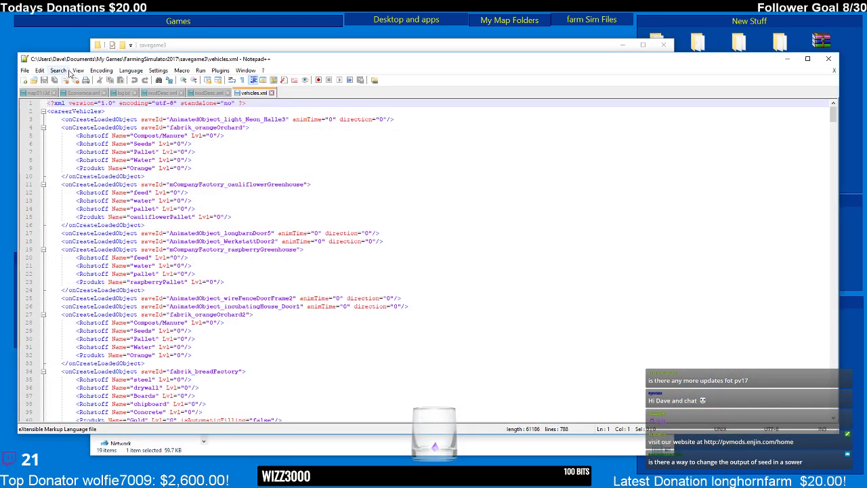
{"action": "left_click", "coordinate": [60, 70]}
{"action": "left_click", "coordinate": [83, 84]}
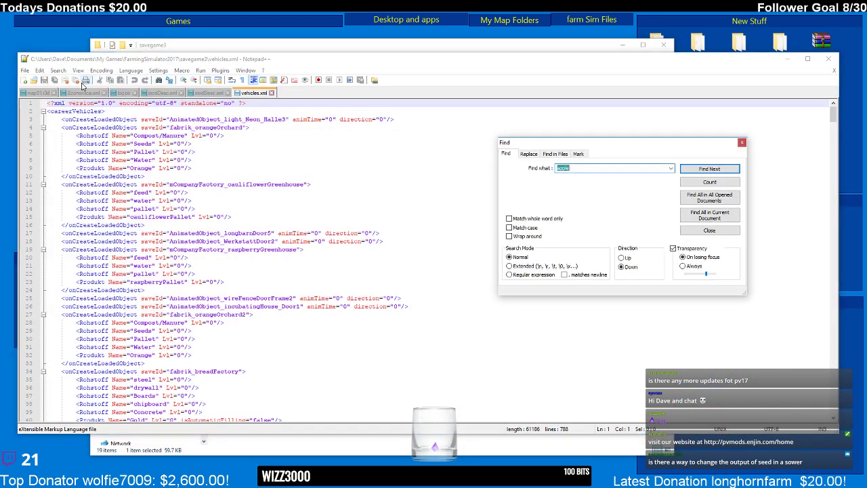
{"action": "type", "text": "dole"}
{"action": "key", "text": "Return"}
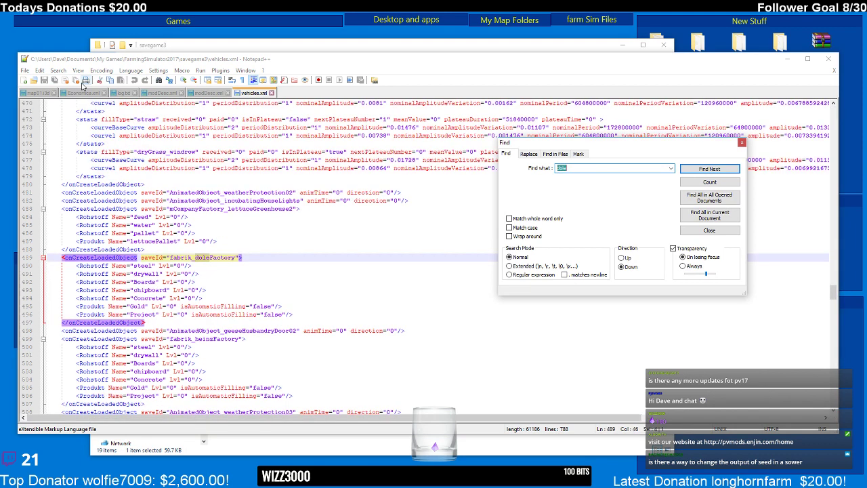
- Set the Project product Lvl of fabrik_doleFactory to 300000 and save vehicles.xml
{"action": "left_click", "coordinate": [160, 287]}
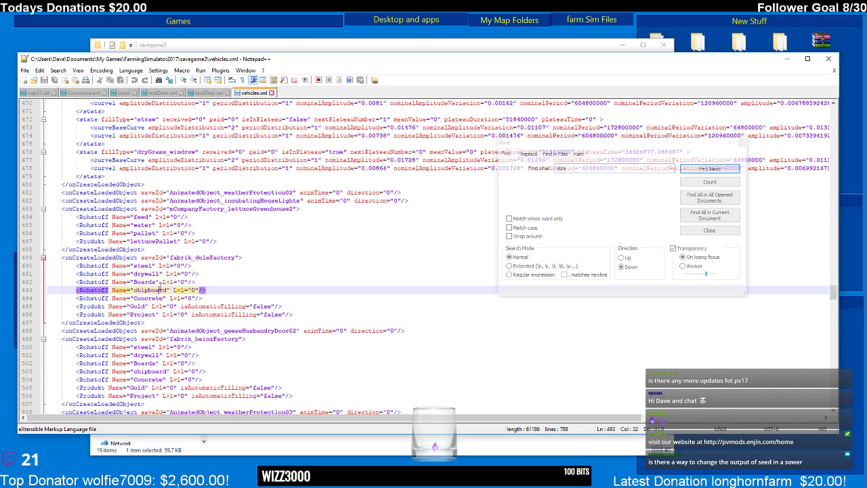
{"action": "left_click", "coordinate": [183, 314]}
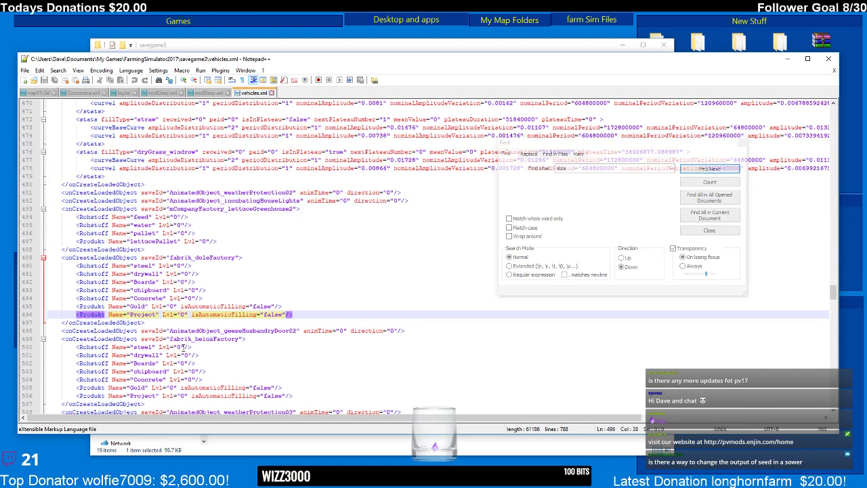
{"action": "type", "text": "3000"}
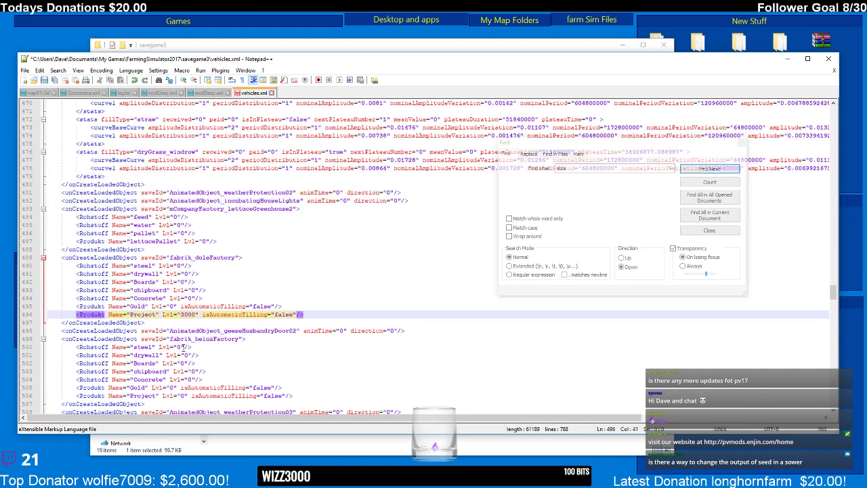
{"action": "type", "text": "00"}
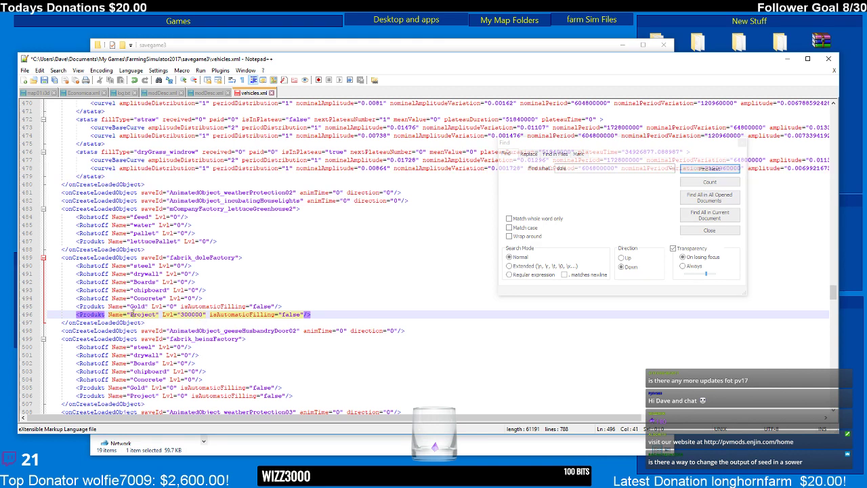
{"action": "left_click", "coordinate": [704, 229]}
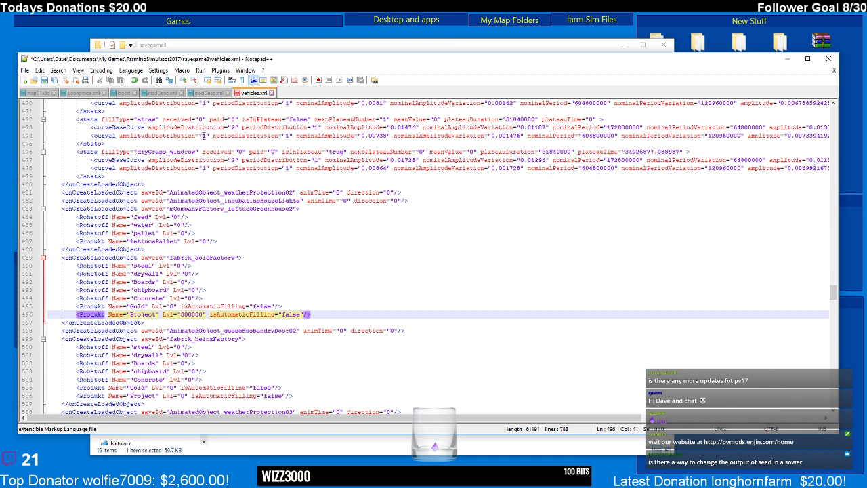
{"action": "left_click", "coordinate": [44, 80]}
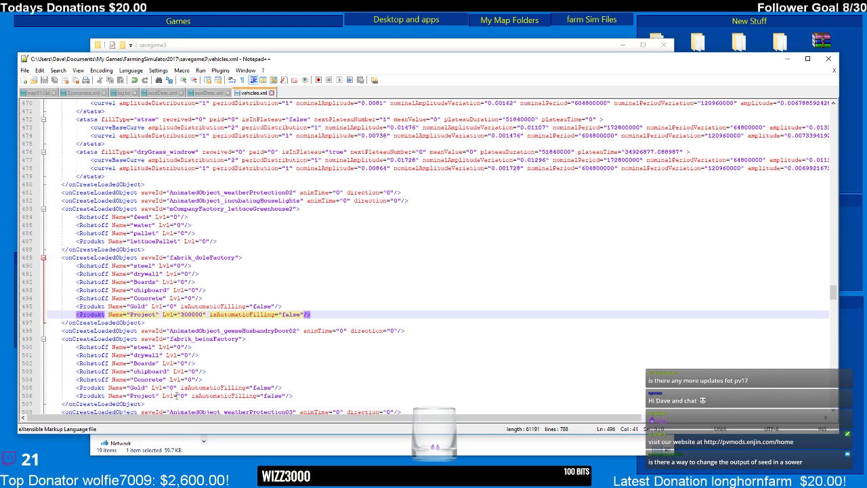
- Set the Project product Lvl of fabrik_heinzFactory to 300000, then save and close vehicles.xml
{"action": "left_click", "coordinate": [180, 395]}
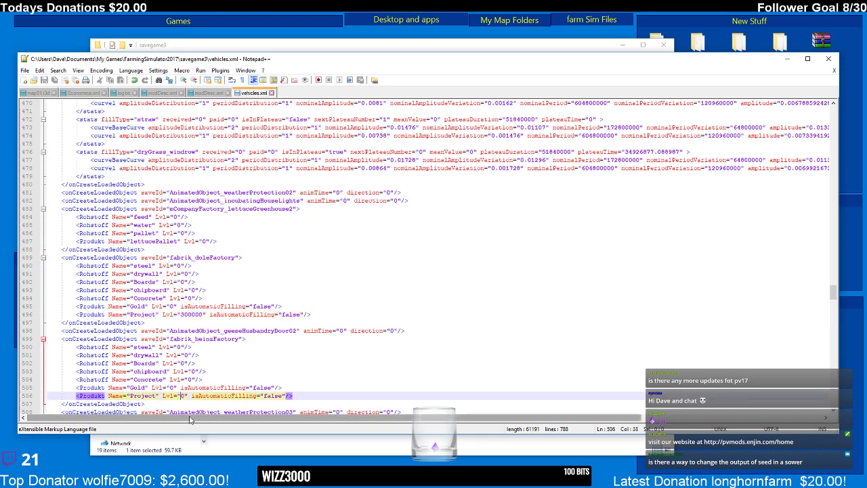
{"action": "type", "text": "30000"}
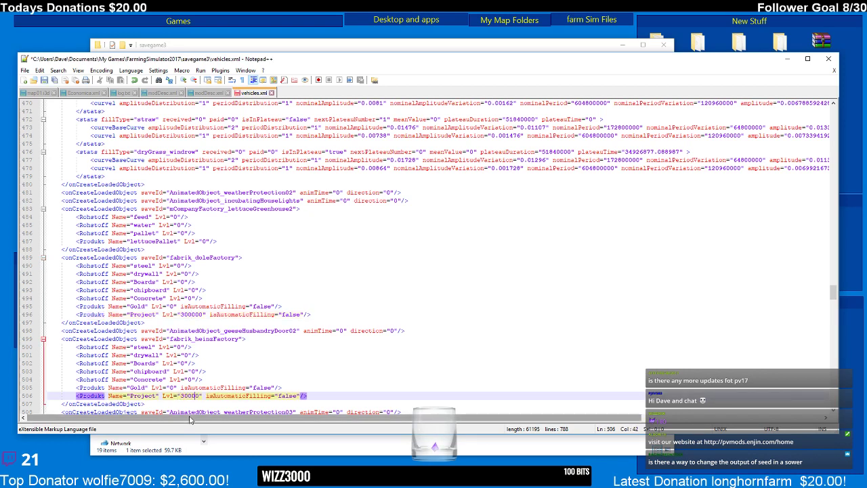
{"action": "left_click", "coordinate": [227, 388]}
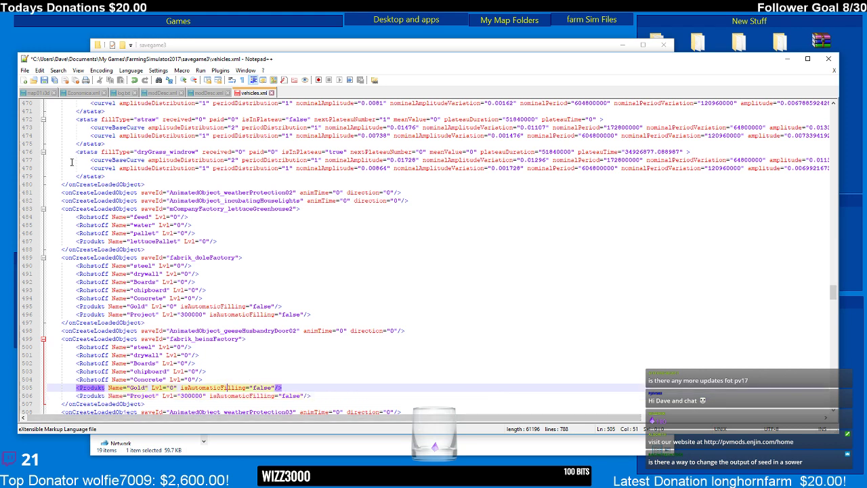
{"action": "left_click", "coordinate": [43, 79]}
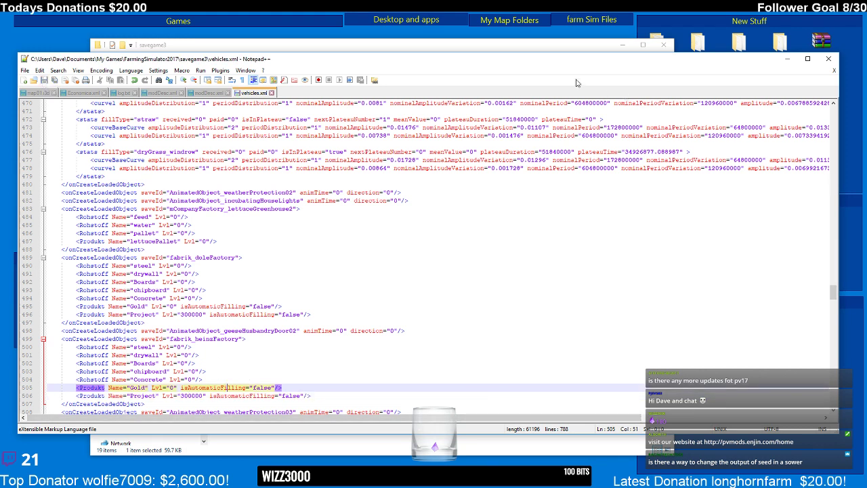
{"action": "left_click", "coordinate": [272, 93]}
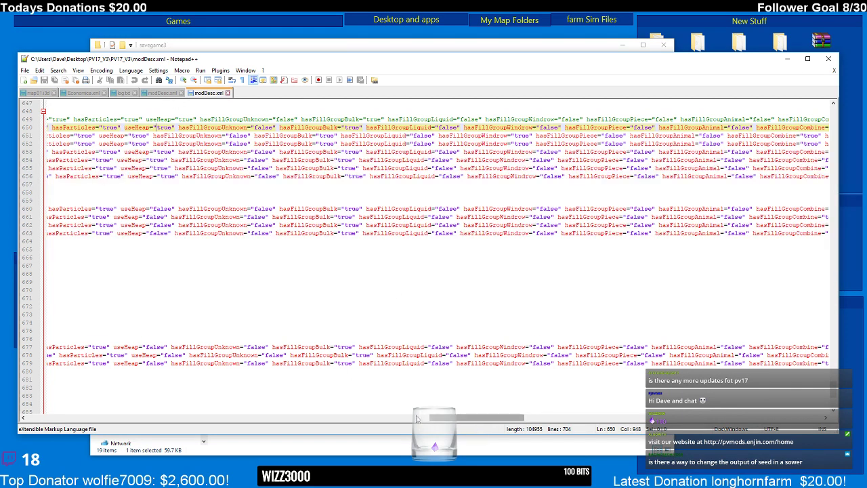
- Examine the seedUsagePerSqm values of the sorghum and oat fruit types in the PV17_V3 modDesc.xml
{"action": "left_click_drag", "start_coordinate": [449, 413], "coordinate": [31, 369]}
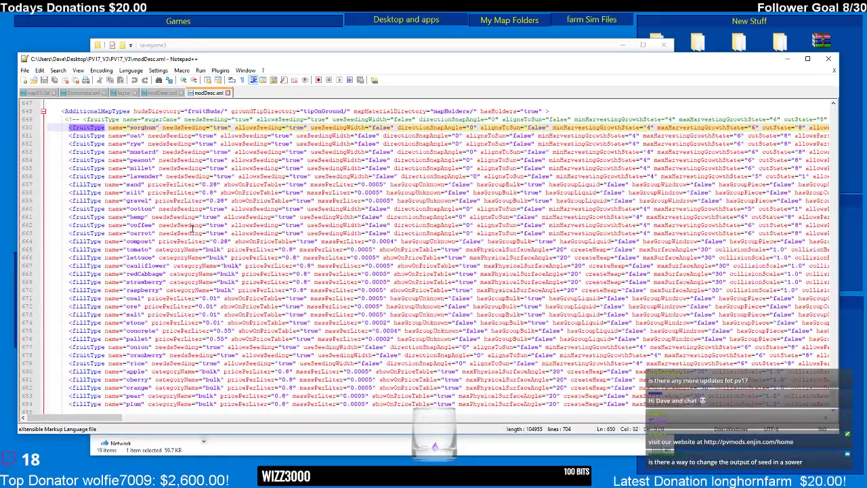
{"action": "left_click", "coordinate": [211, 128]}
{"action": "left_click", "coordinate": [266, 129]}
{"action": "left_click_drag", "start_coordinate": [109, 418], "coordinate": [198, 427]}
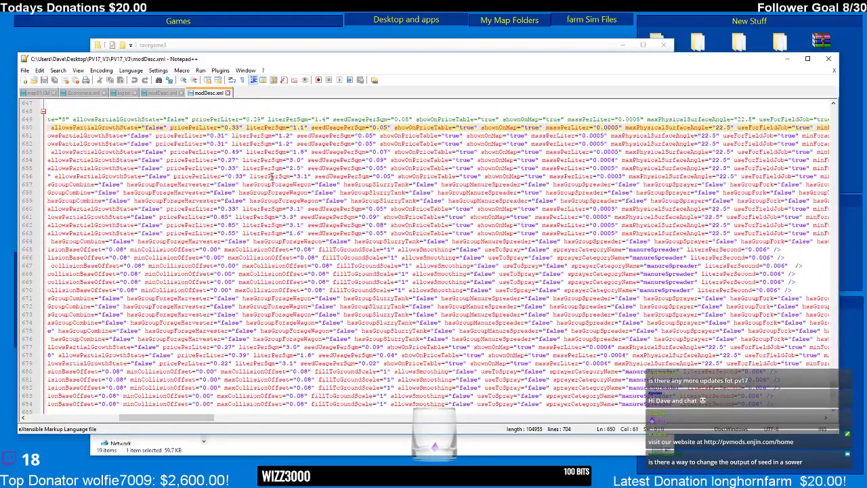
{"action": "left_click", "coordinate": [361, 128]}
{"action": "left_click", "coordinate": [342, 128]}
{"action": "left_click", "coordinate": [383, 128]}
{"action": "left_click", "coordinate": [368, 135]}
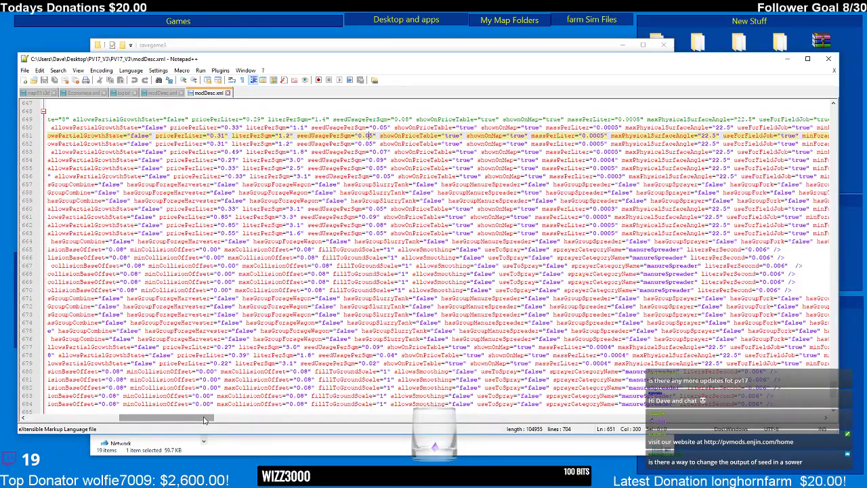
{"action": "left_click_drag", "start_coordinate": [203, 420], "coordinate": [83, 411]}
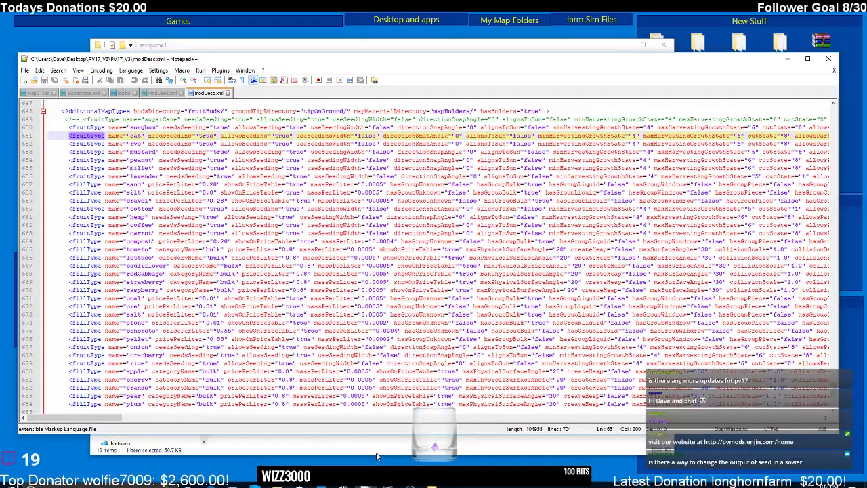
- Clear the open windows from the desktop, launch Farming Simulator 17 and load Savegame 3 with the selected mods
{"action": "left_click", "coordinate": [786, 58]}
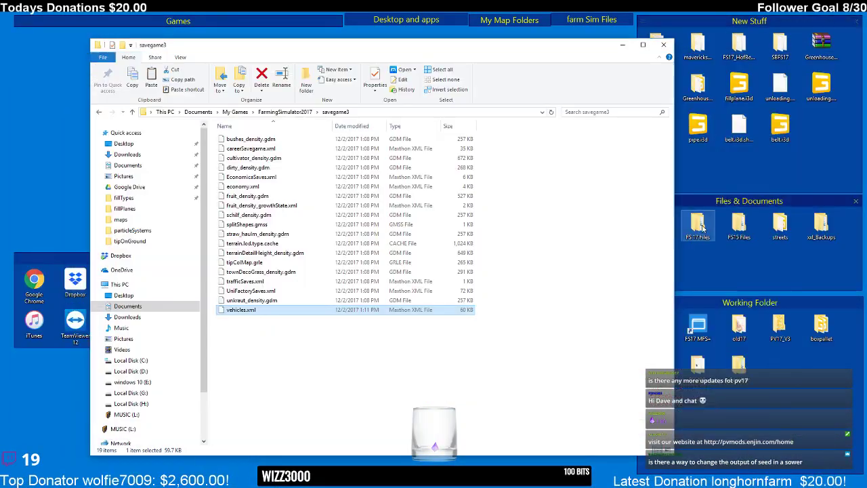
{"action": "left_click", "coordinate": [623, 48]}
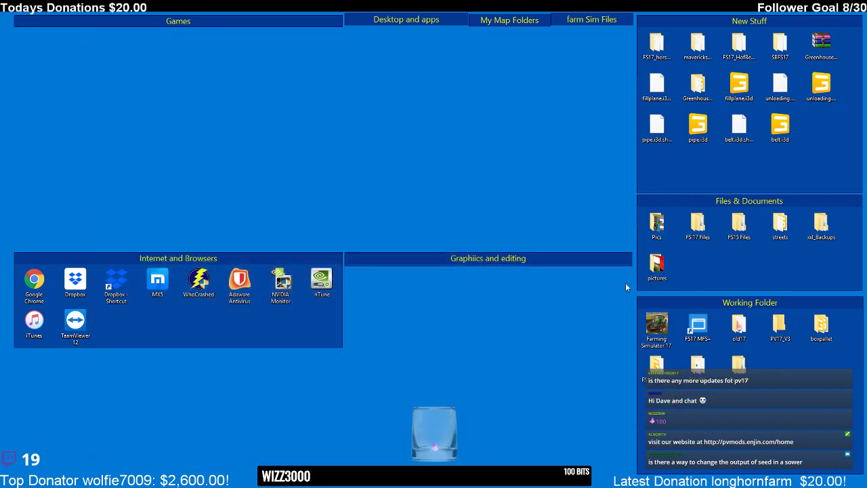
{"action": "double_click", "coordinate": [654, 331]}
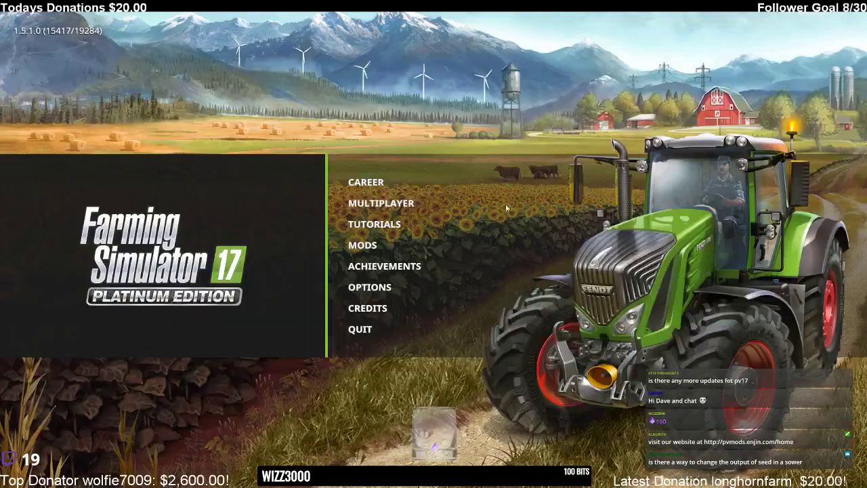
{"action": "left_click", "coordinate": [427, 190]}
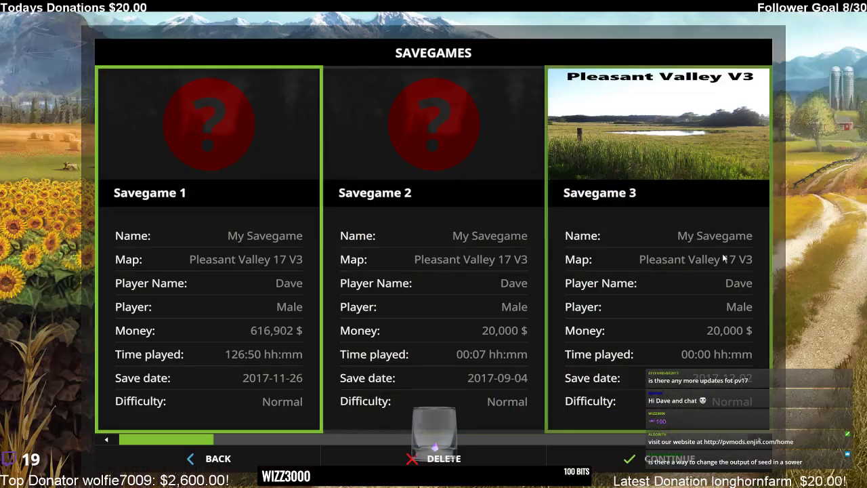
{"action": "left_click", "coordinate": [689, 452]}
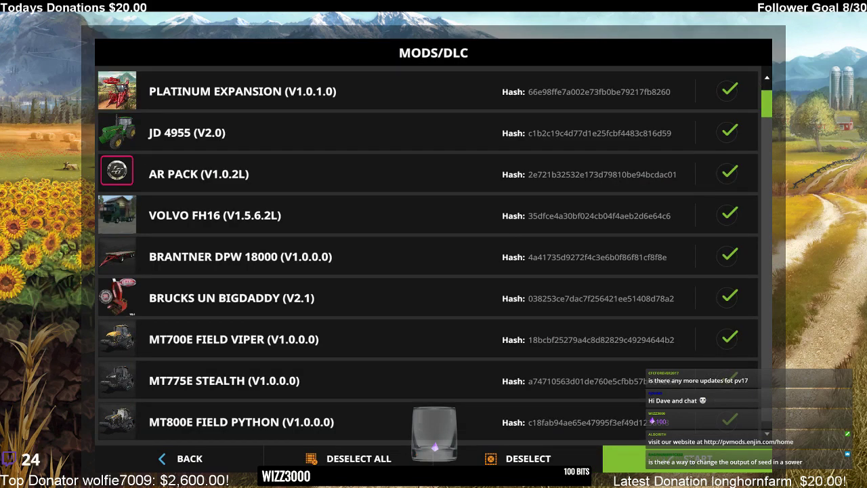
{"action": "left_click", "coordinate": [689, 456]}
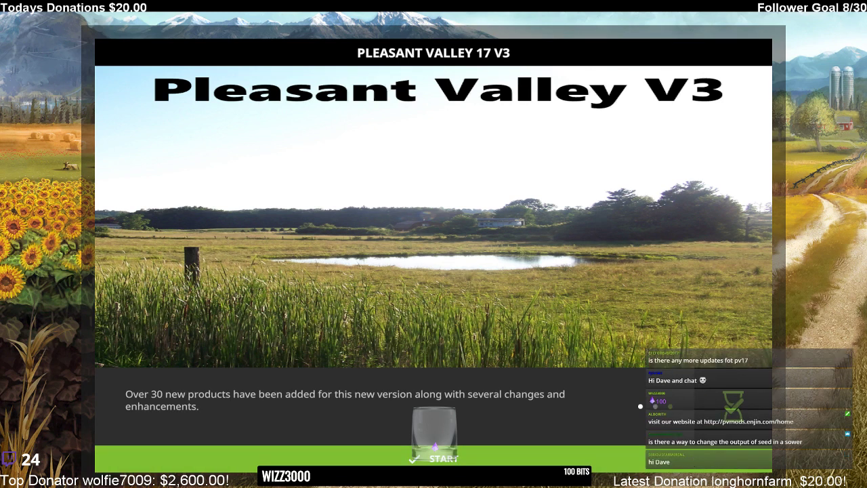
- Start the loaded Pleasant Valley 17 V3 game and hide the map overlay
{"action": "key", "text": "Return"}
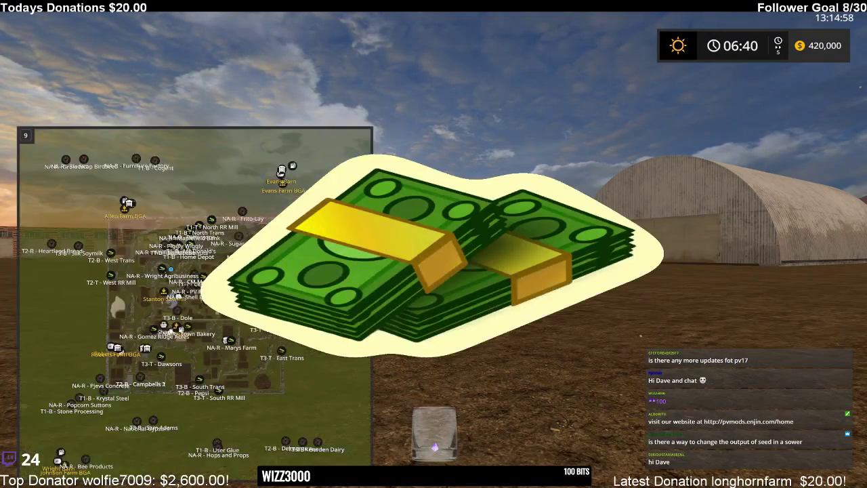
{"action": "key", "text": "9"}
{"action": "key", "text": "9"}
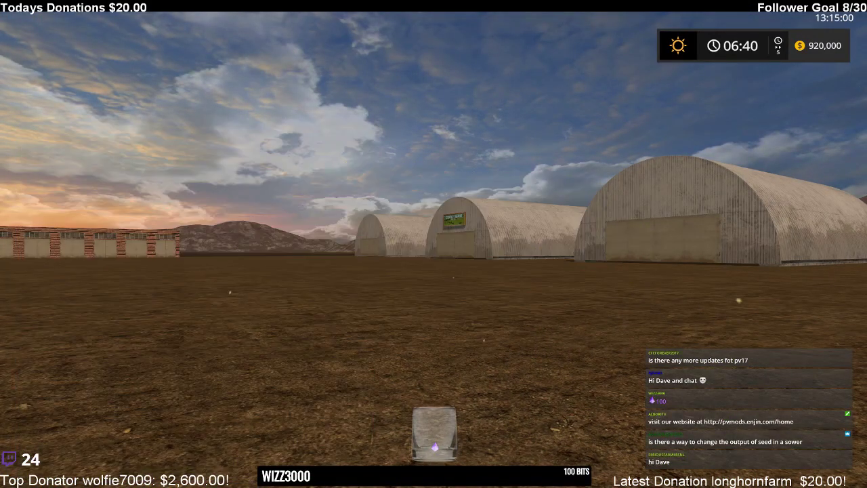
- Buy the Volvo FH16 AR truck from the shop with Standard attachers and the default main color
{"action": "key", "text": "p"}
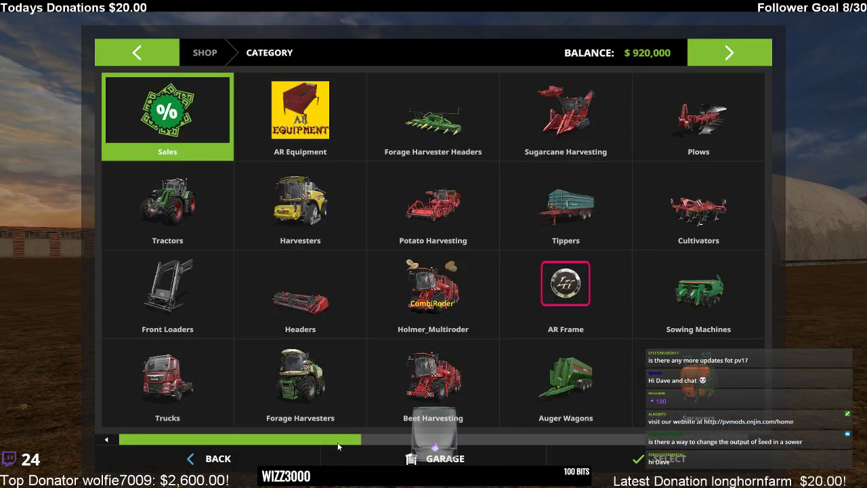
{"action": "left_click", "coordinate": [207, 399]}
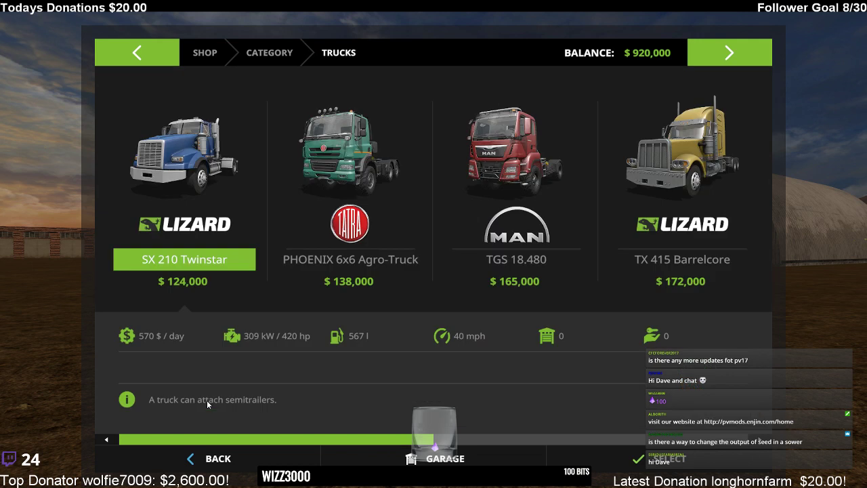
{"action": "left_click_drag", "start_coordinate": [377, 442], "coordinate": [493, 442]}
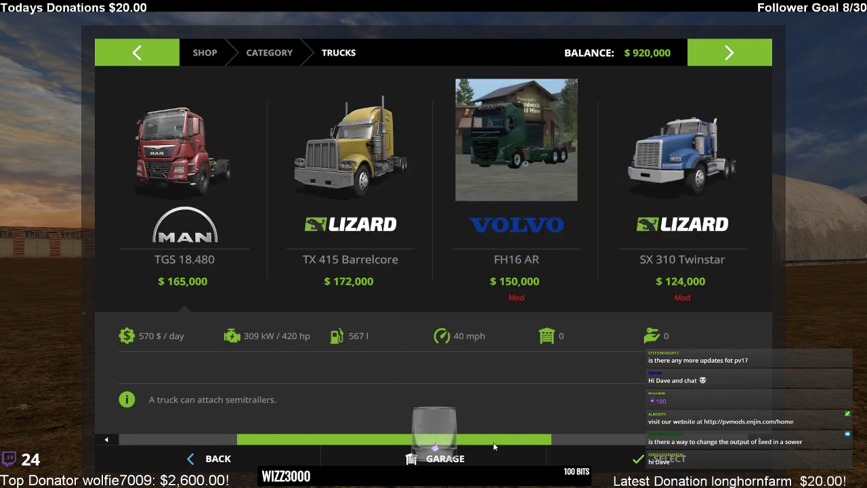
{"action": "left_click", "coordinate": [504, 229]}
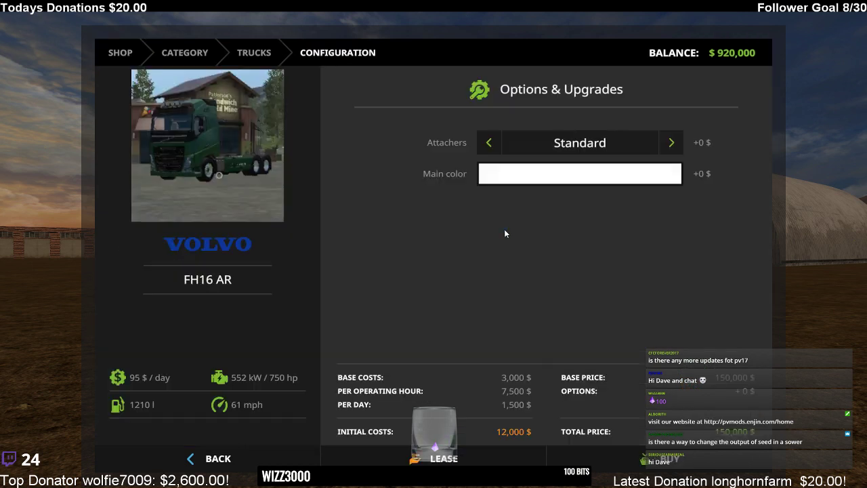
{"action": "left_click", "coordinate": [602, 459]}
{"action": "left_click", "coordinate": [394, 331]}
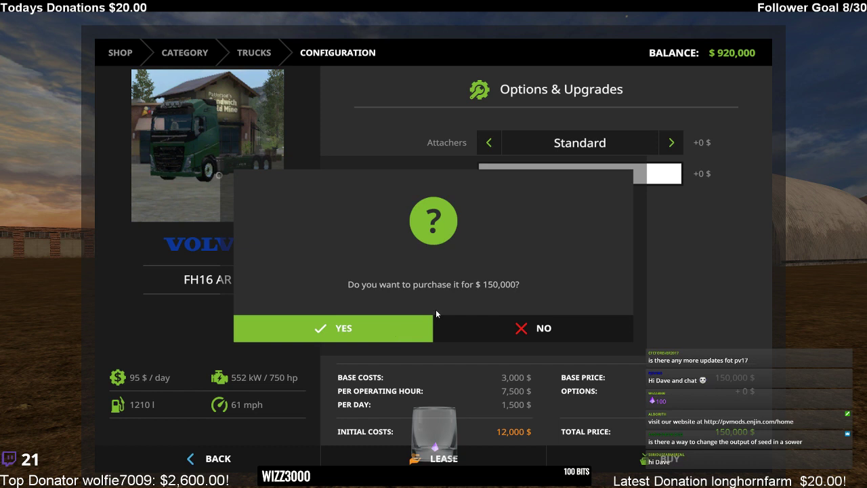
{"action": "left_click", "coordinate": [431, 319]}
{"action": "left_click", "coordinate": [422, 317]}
{"action": "left_click", "coordinate": [210, 458]}
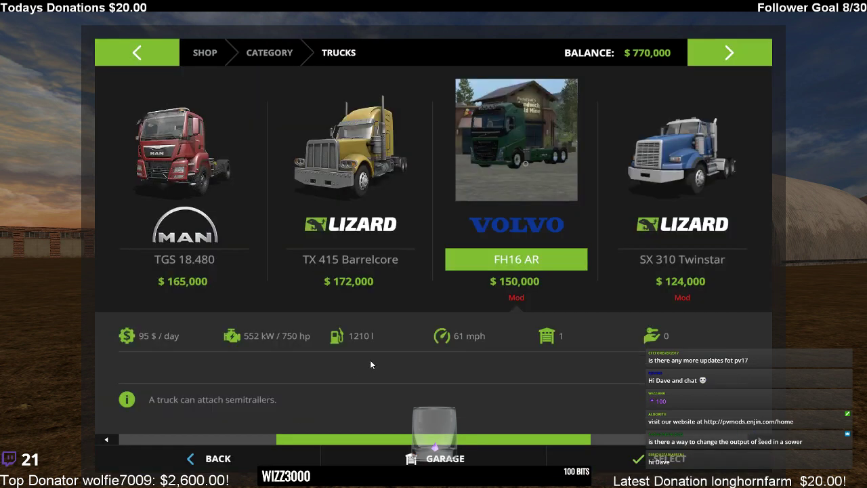
- Buy the Fliegl flieglTMK266BullMULDE container from the AR Frame category and leave the shop
{"action": "left_click", "coordinate": [234, 454]}
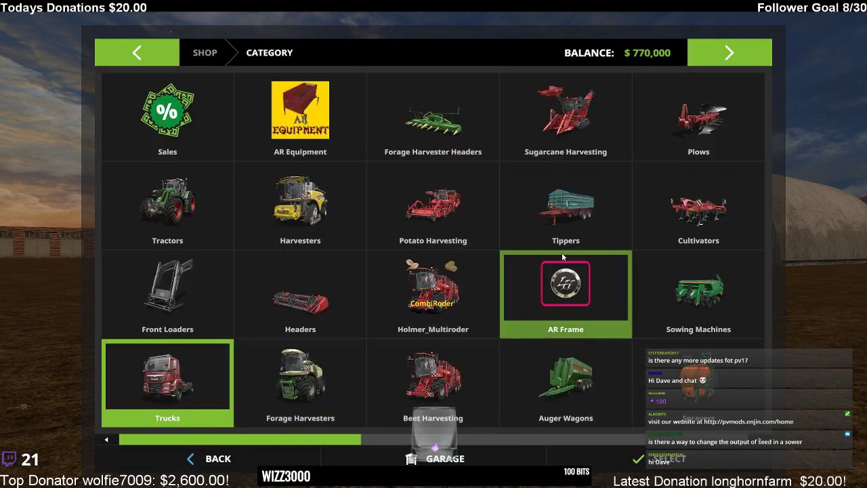
{"action": "left_click", "coordinate": [559, 306]}
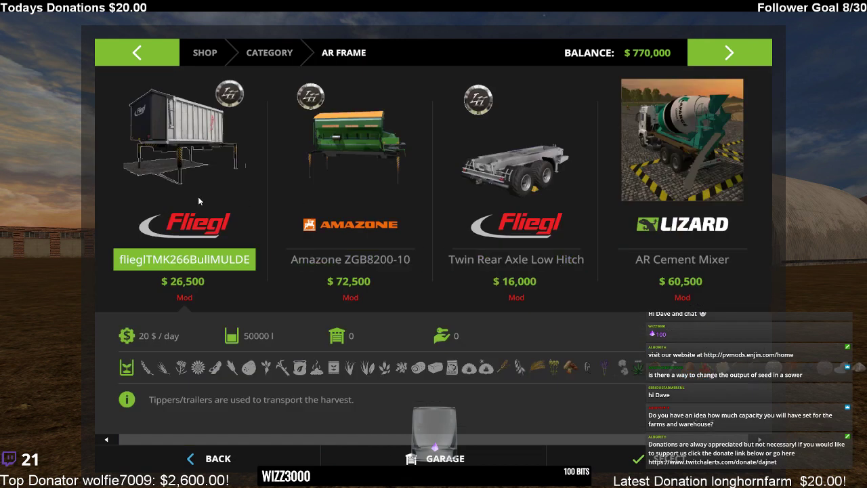
{"action": "key", "text": "Return"}
{"action": "key", "text": "Return"}
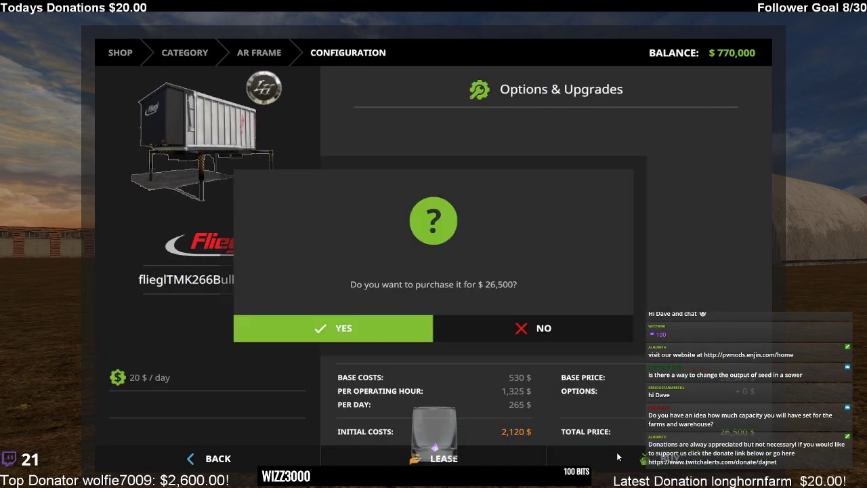
{"action": "left_click", "coordinate": [384, 334]}
{"action": "left_click", "coordinate": [384, 330]}
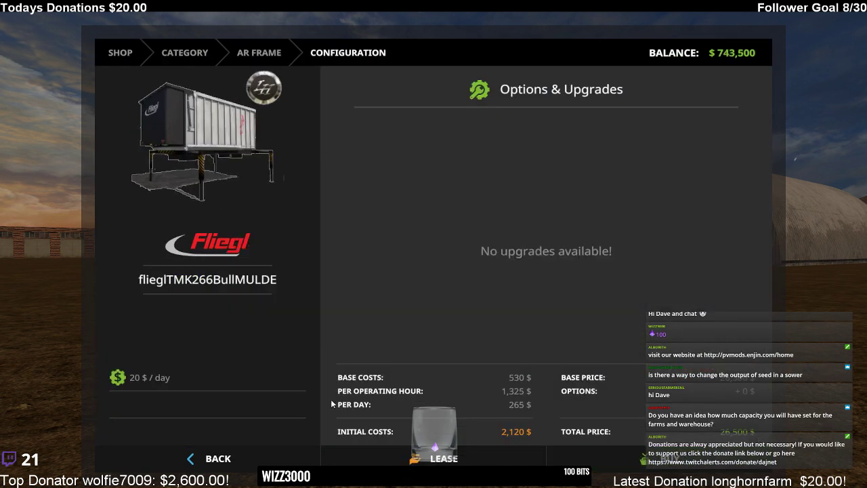
{"action": "left_click", "coordinate": [271, 463]}
{"action": "key", "text": "Escape"}
- Switch to the Volvo FH16 AR, reverse it under the Fliegl container and attach the container to the truck
{"action": "key", "text": "Tab"}
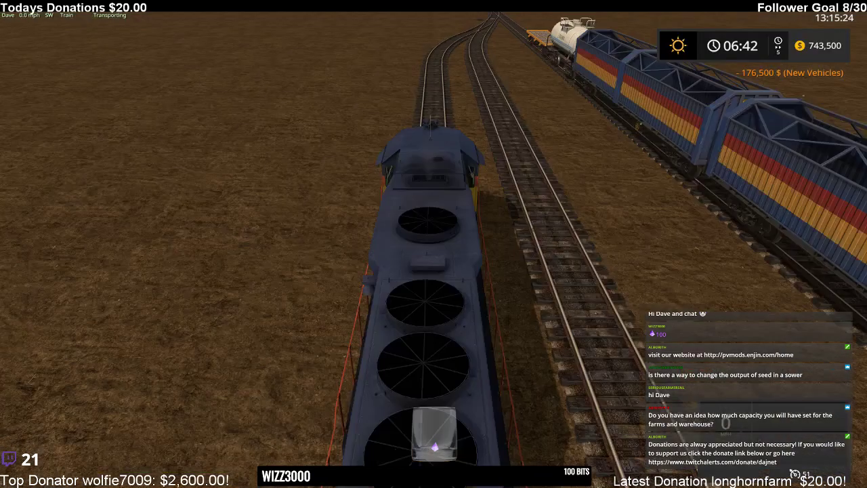
{"action": "key", "text": "Tab"}
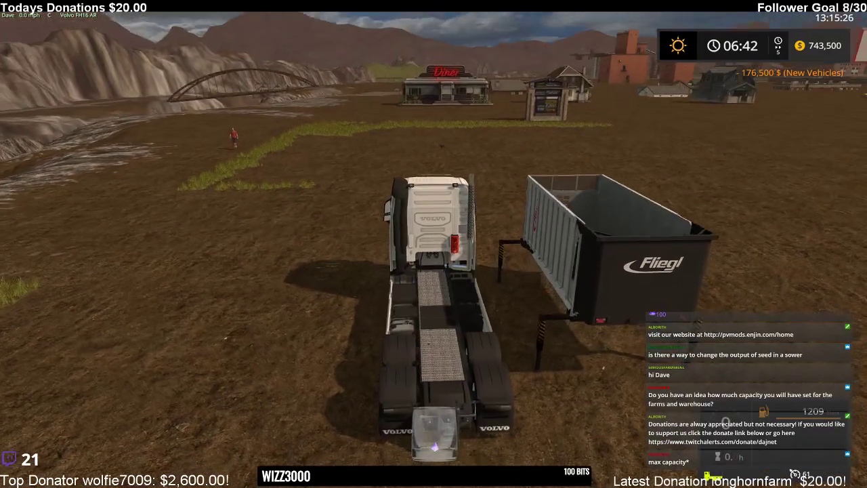
{"action": "key", "text": "w"}
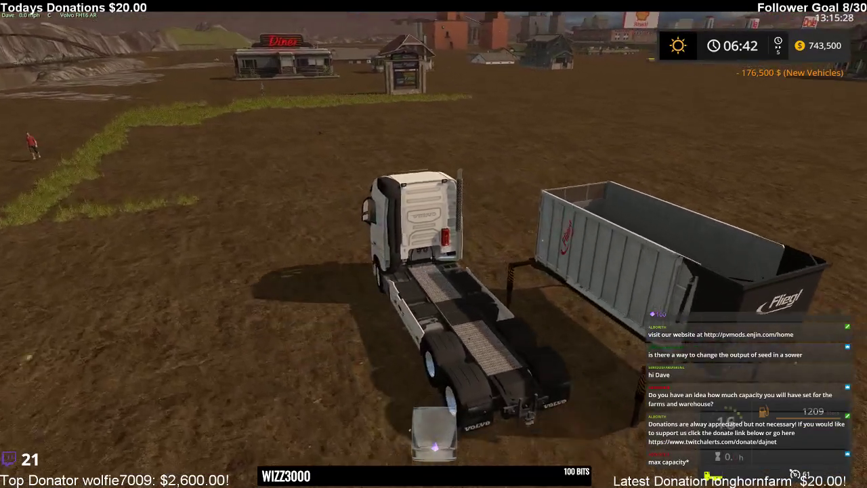
{"action": "key", "text": "s"}
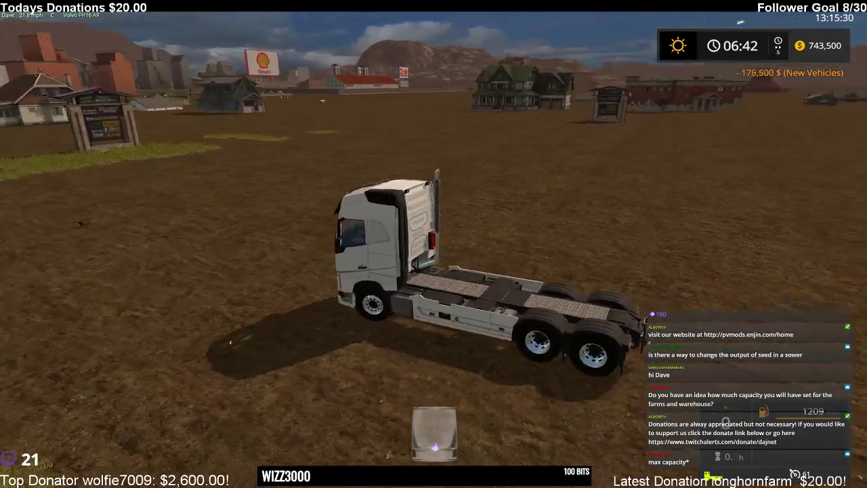
{"action": "key", "text": "s"}
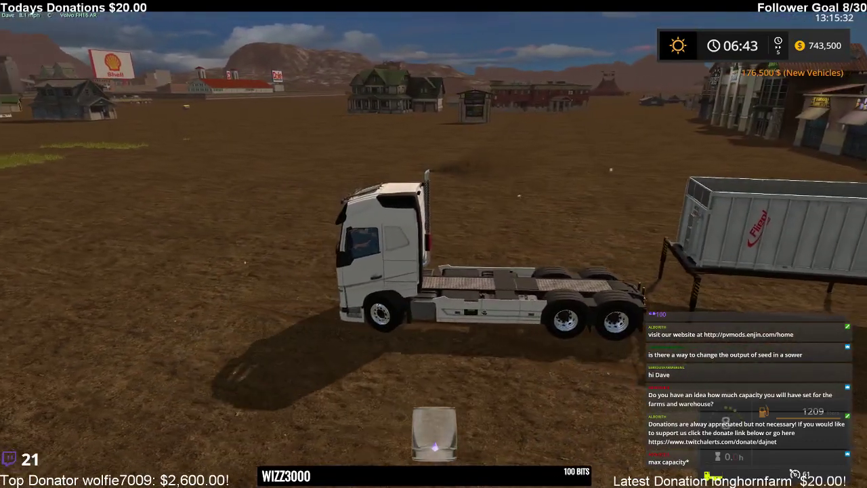
{"action": "key", "text": "w"}
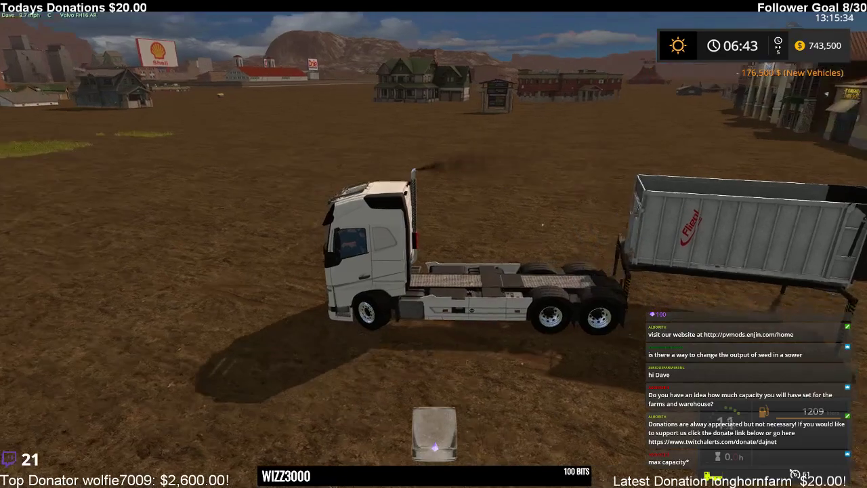
{"action": "key", "text": "s"}
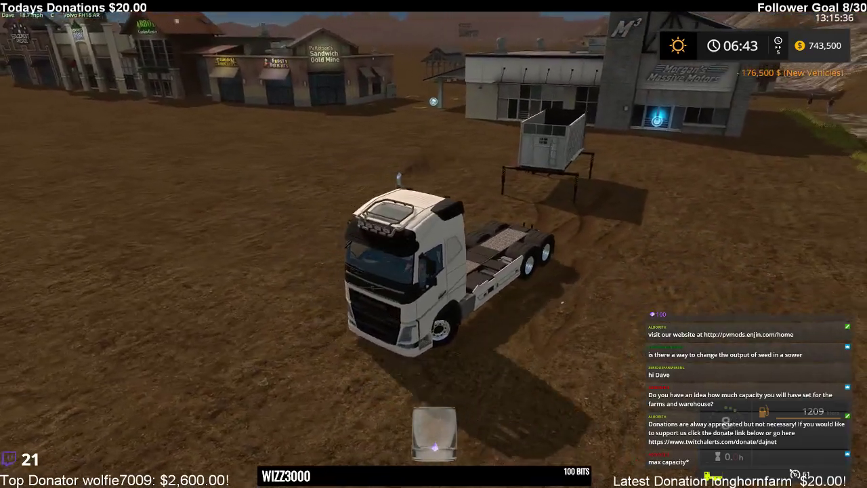
{"action": "key", "text": "s"}
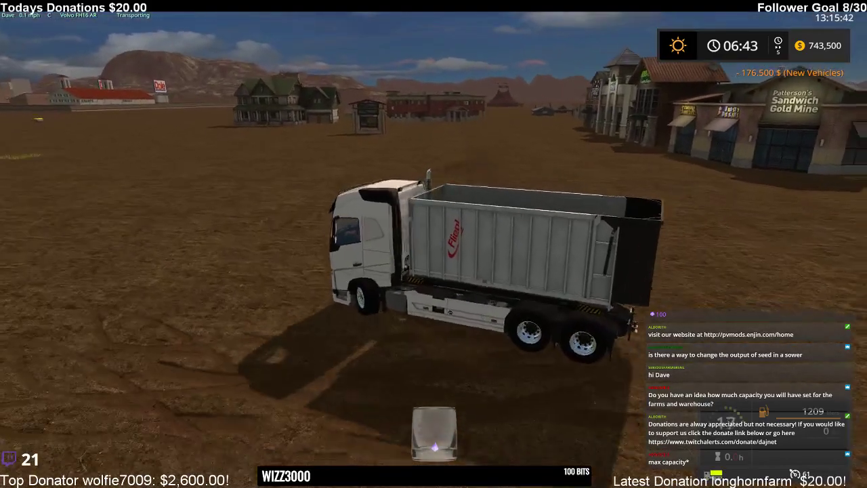
- Drive the truck with the Fliegl container through town past the Goldcrest Arcade and around the green house
{"action": "key", "text": "w"}
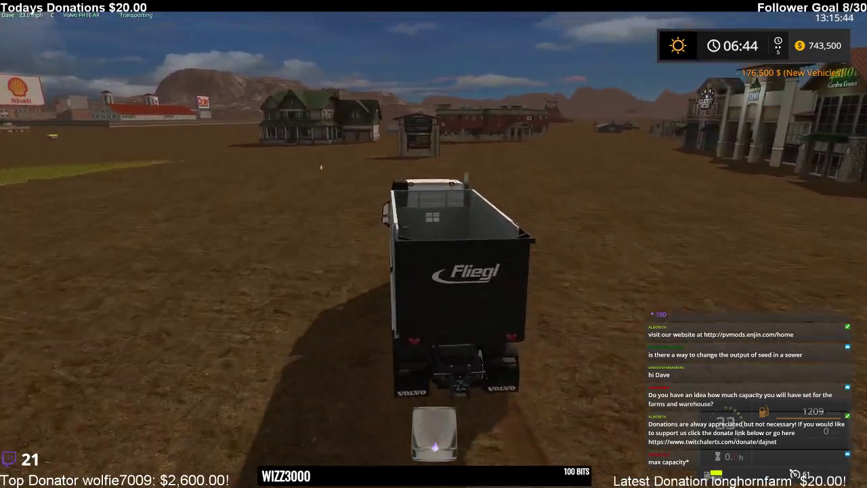
{"action": "key", "text": "w"}
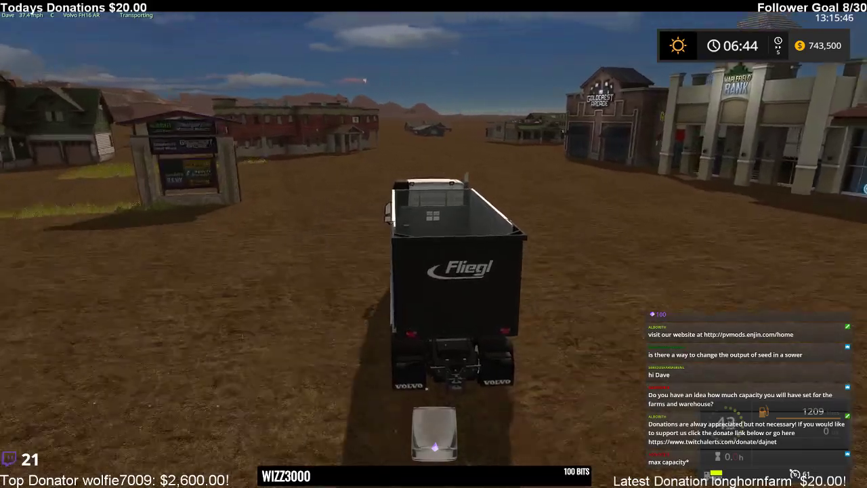
{"action": "key", "text": "w"}
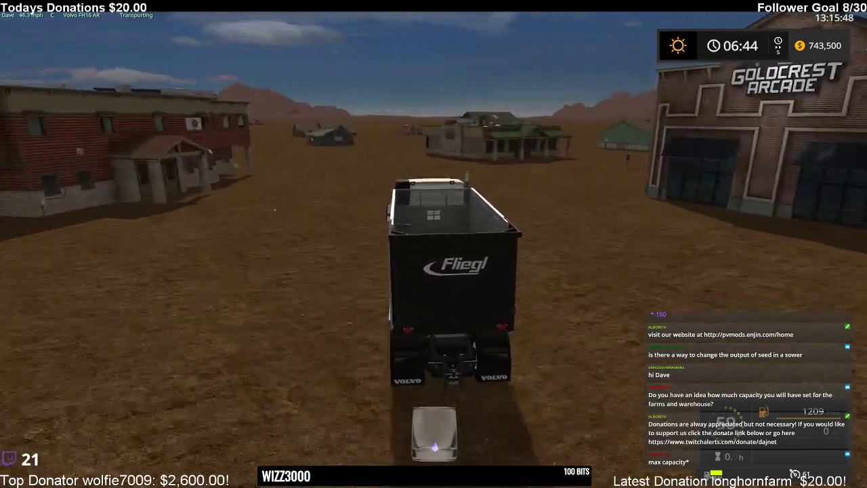
{"action": "key", "text": "w"}
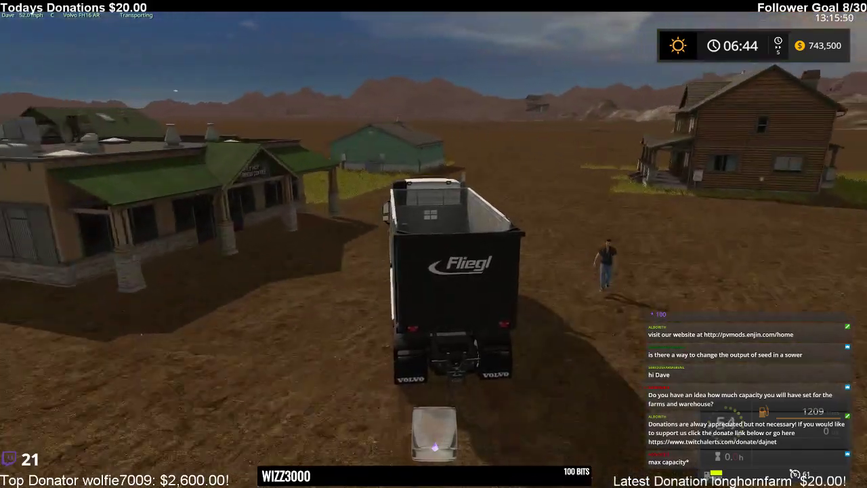
{"action": "key", "text": "w"}
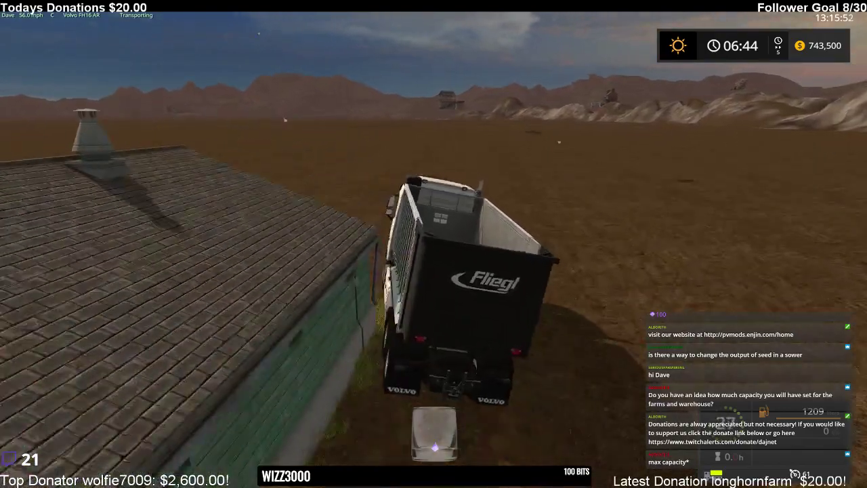
{"action": "key", "text": "s"}
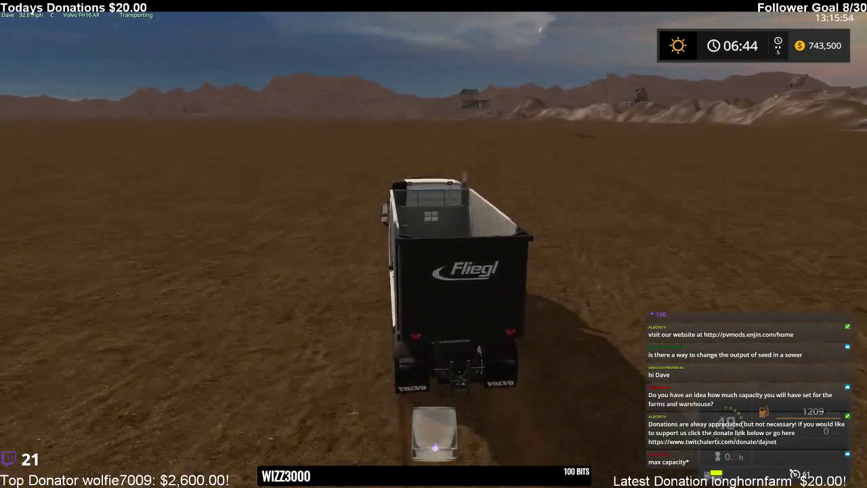
- Drive the truck with the Fliegl container across the open brown plain to the edge of the flat grey ground
{"action": "key", "text": "w"}
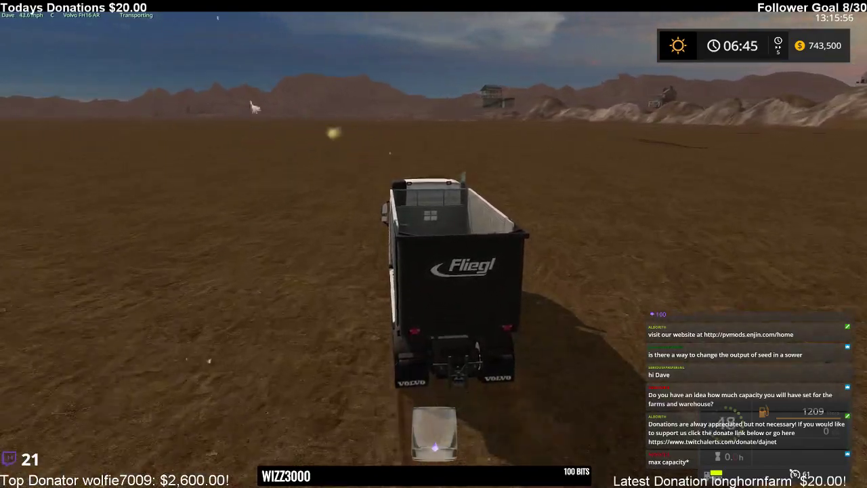
{"action": "key", "text": "w"}
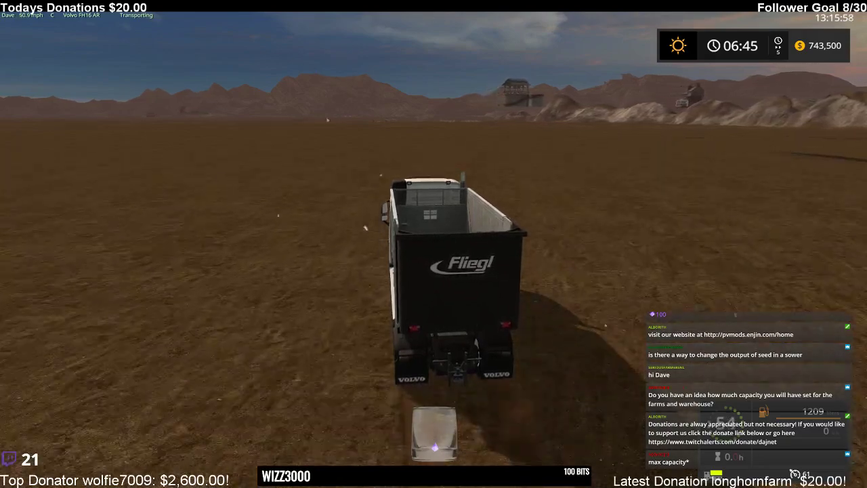
{"action": "key", "text": "w"}
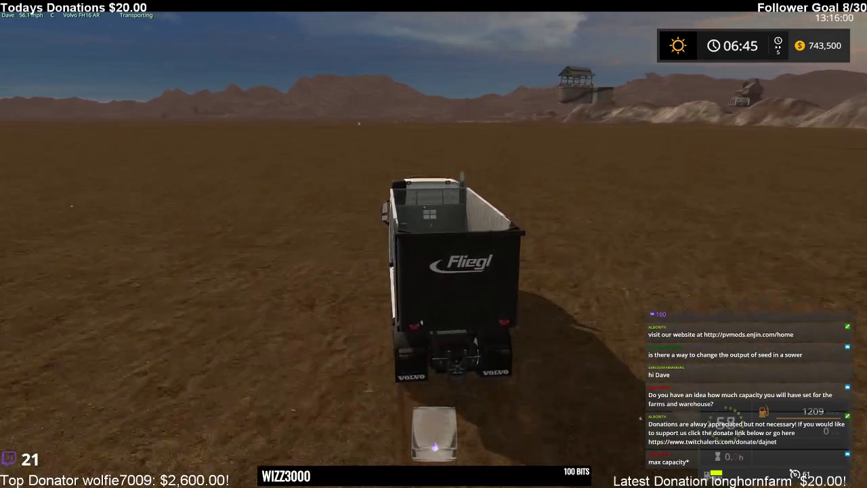
{"action": "key", "text": "w"}
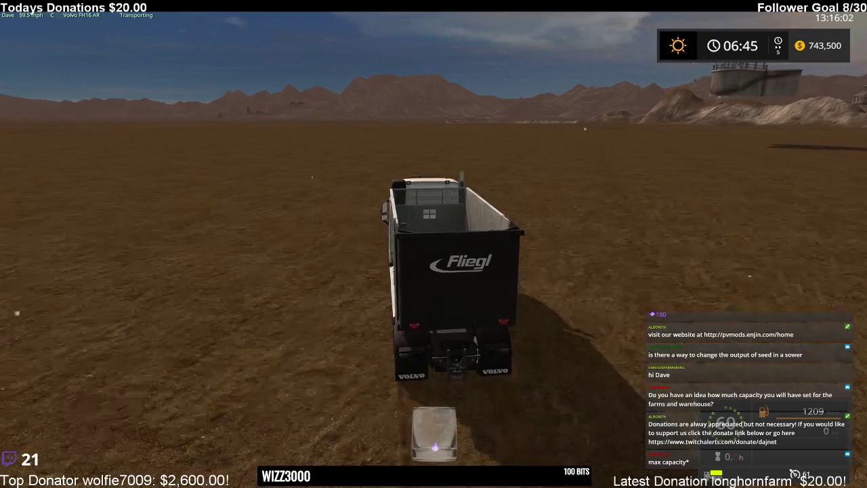
{"action": "key", "text": "w"}
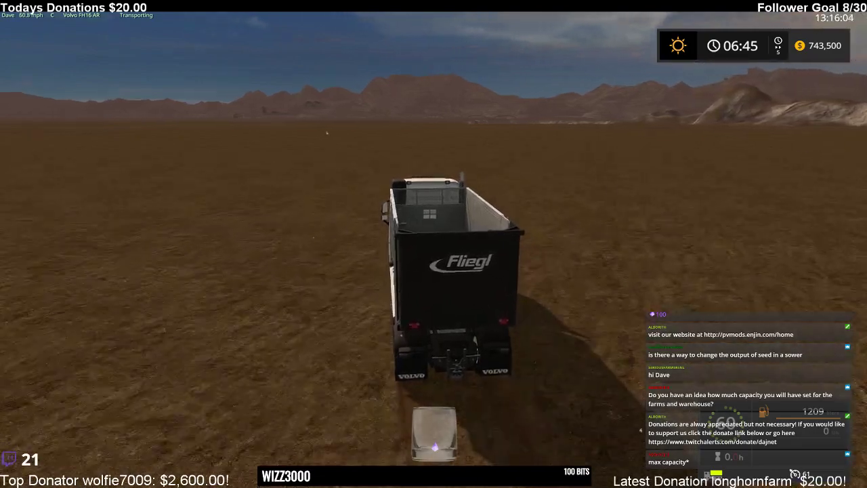
{"action": "key", "text": "w"}
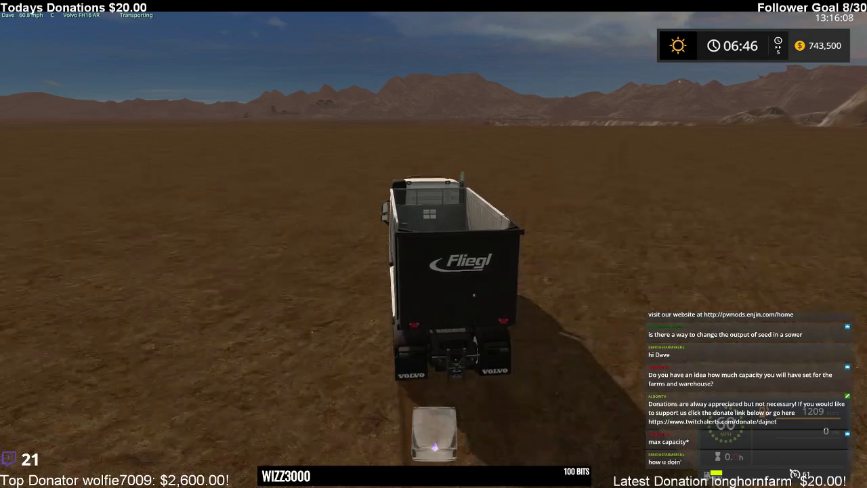
{"action": "key", "text": "w"}
{"action": "key", "text": "w"}
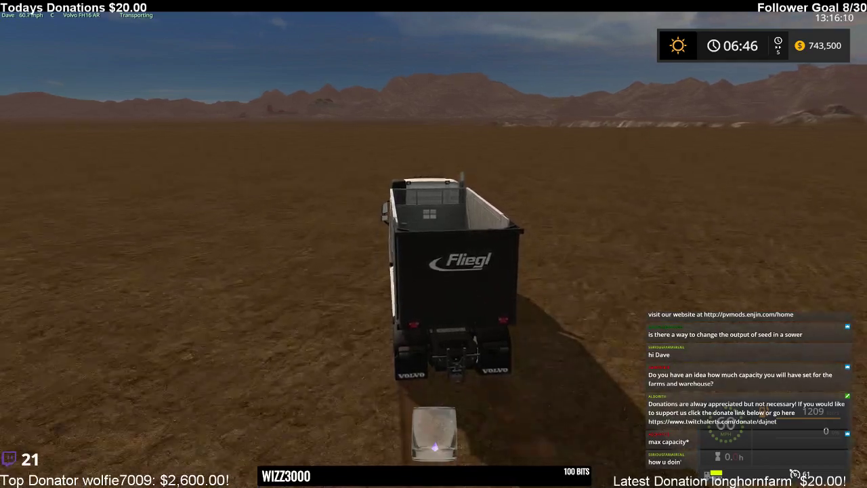
{"action": "key", "text": "w"}
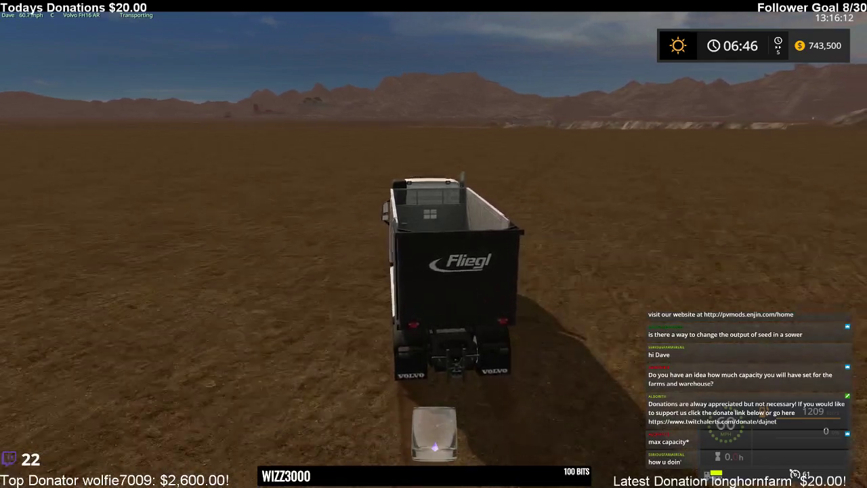
{"action": "key", "text": "w"}
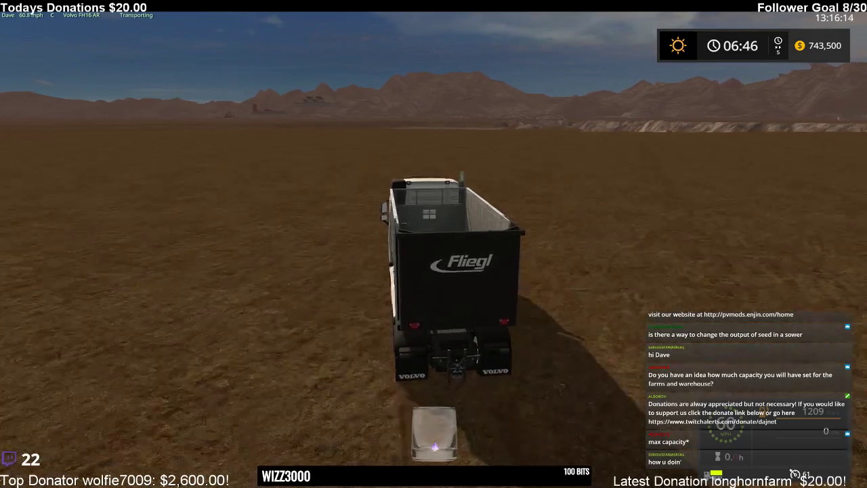
{"action": "key", "text": "w"}
{"action": "key", "text": "w"}
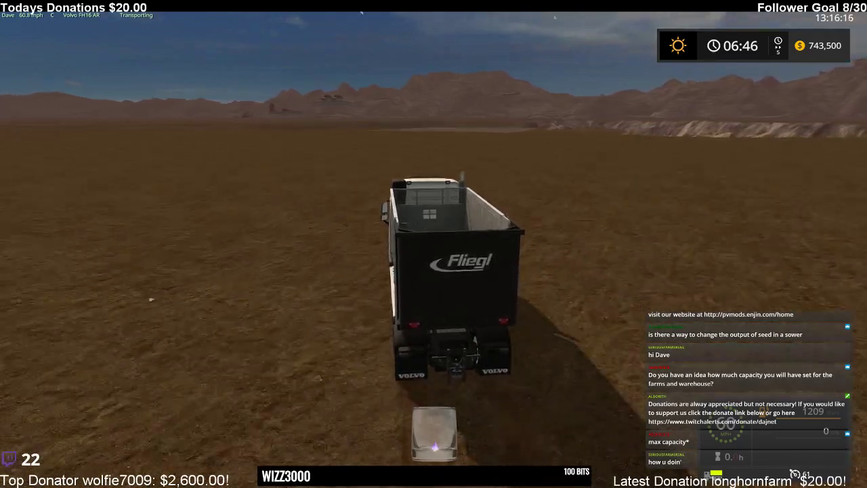
{"action": "key", "text": "w"}
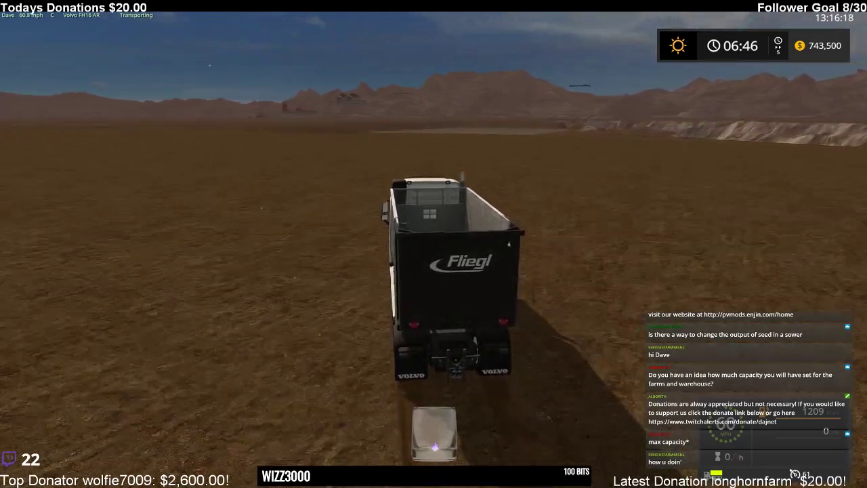
{"action": "key", "text": "w"}
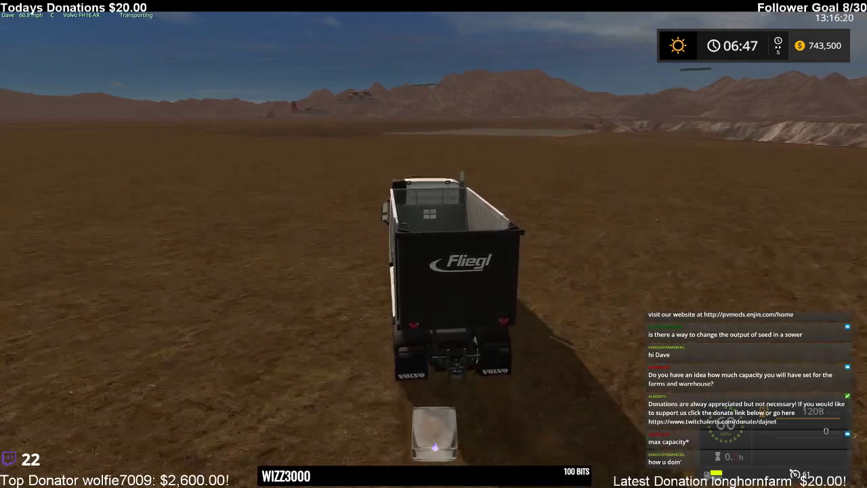
{"action": "key", "text": "w"}
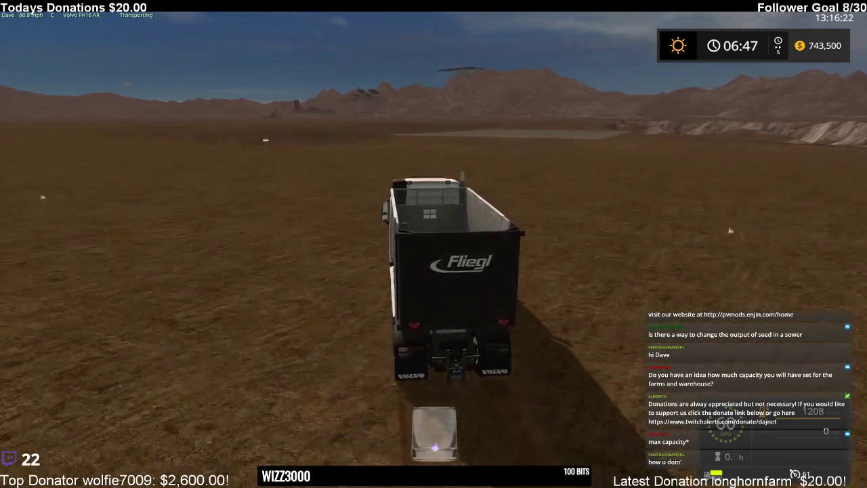
{"action": "key", "text": "w"}
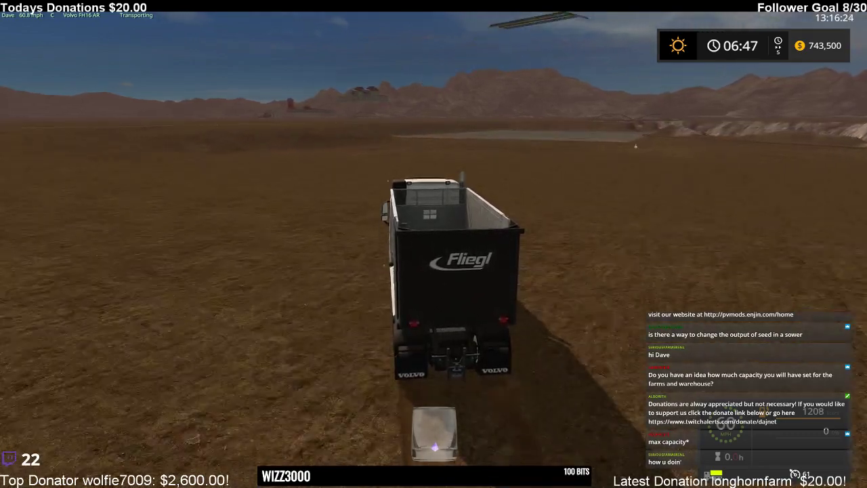
{"action": "key", "text": "w"}
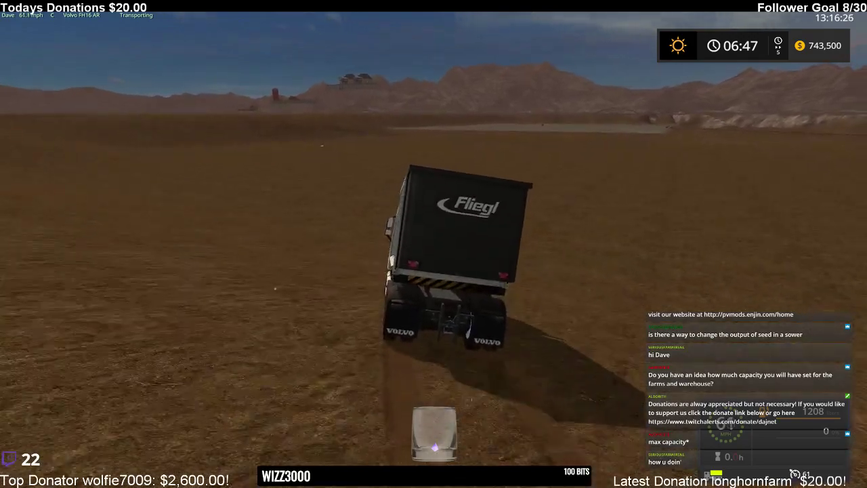
{"action": "key", "text": "w"}
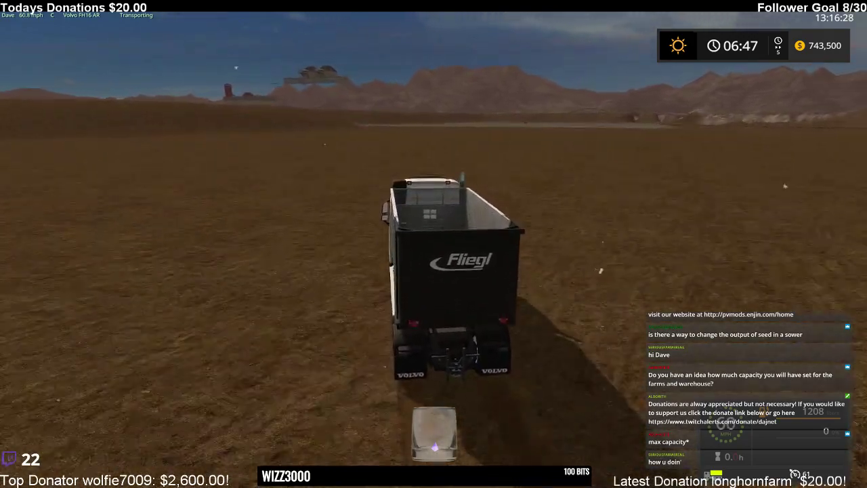
{"action": "key", "text": "w"}
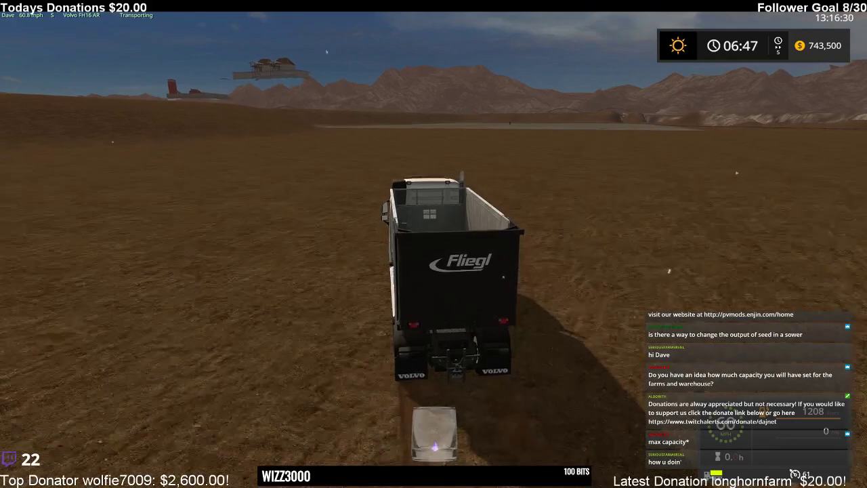
{"action": "key", "text": "w"}
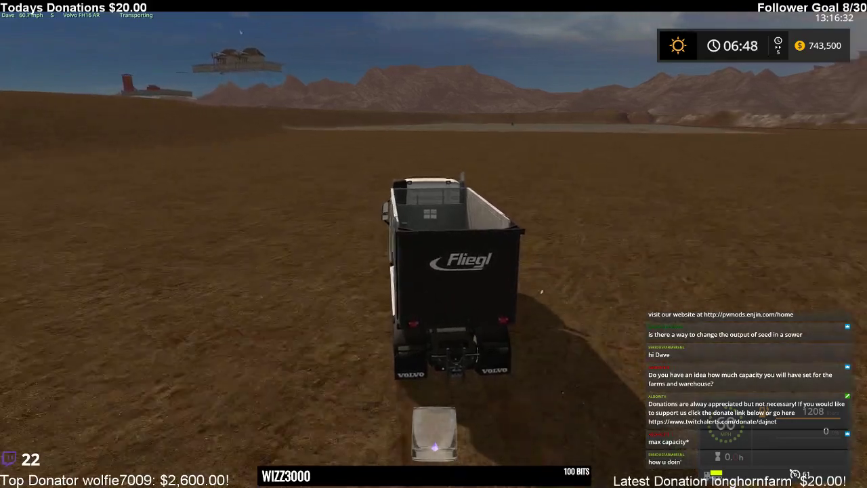
{"action": "key", "text": "w"}
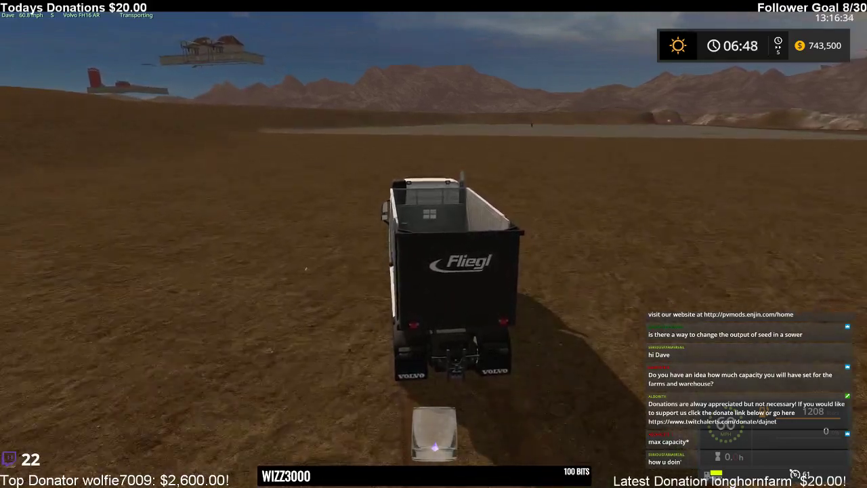
{"action": "key", "text": "w"}
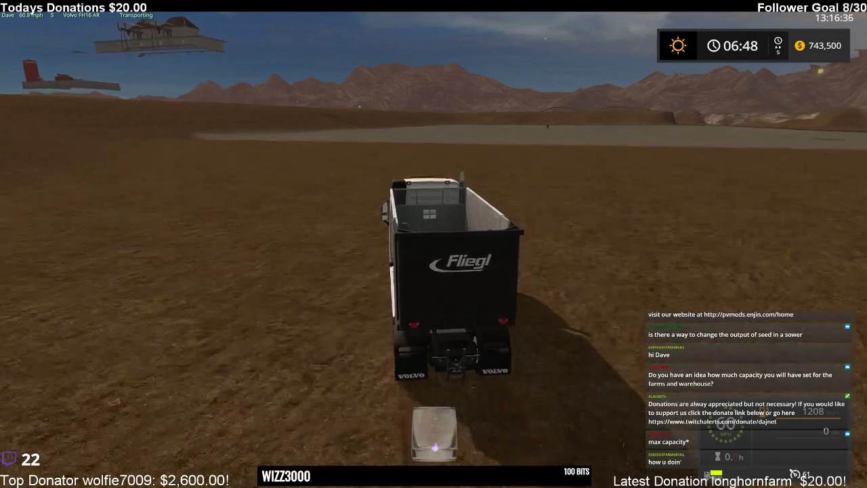
{"action": "key", "text": "w"}
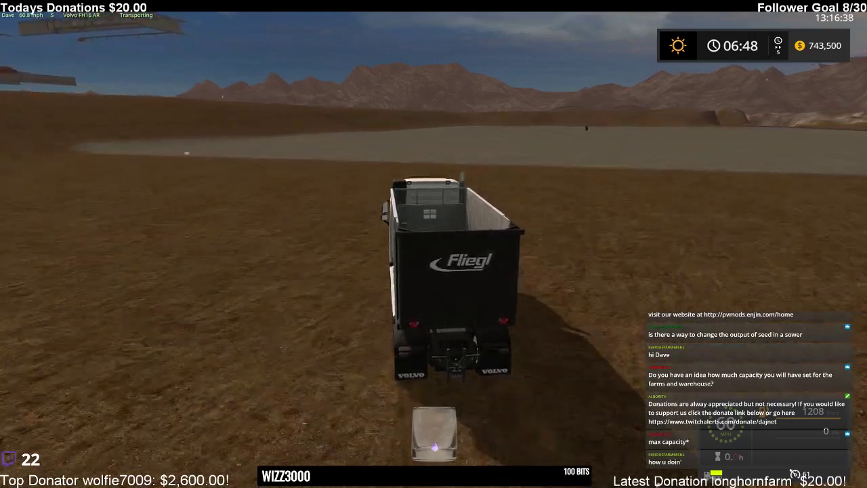
{"action": "key", "text": "w"}
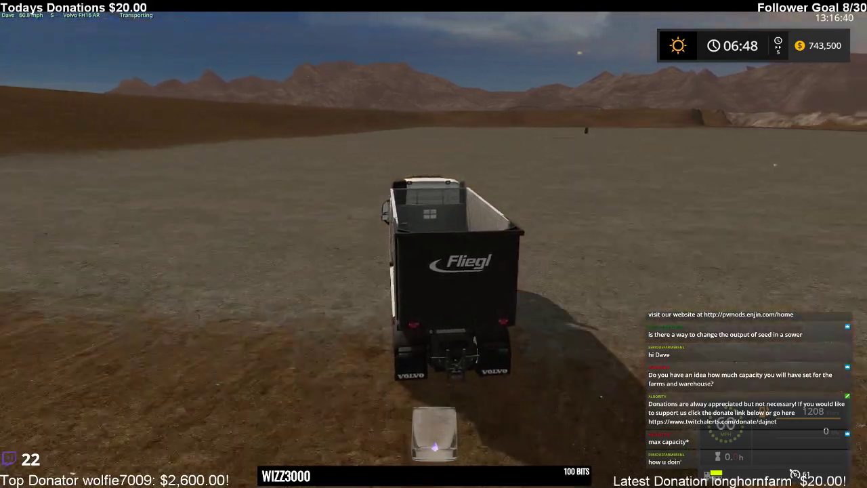
- Cross the flat grey ground with the truck and climb the brown slope on its far side
{"action": "key", "text": "w"}
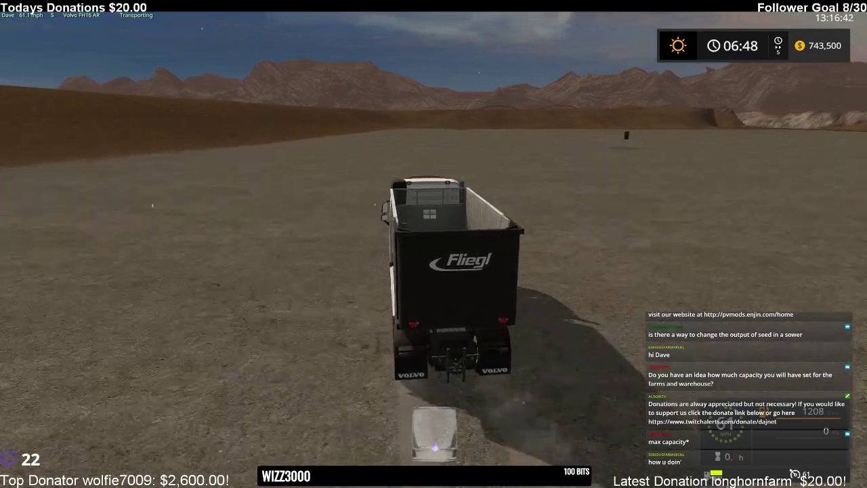
{"action": "key", "text": "w"}
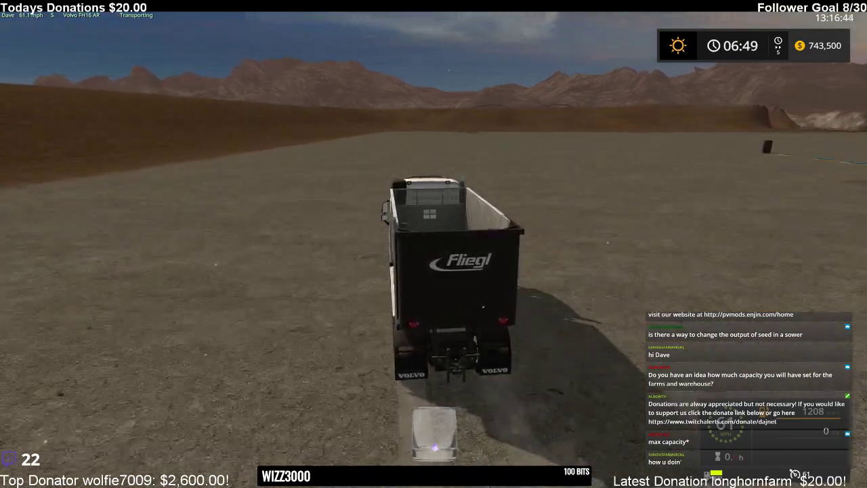
{"action": "key", "text": "w"}
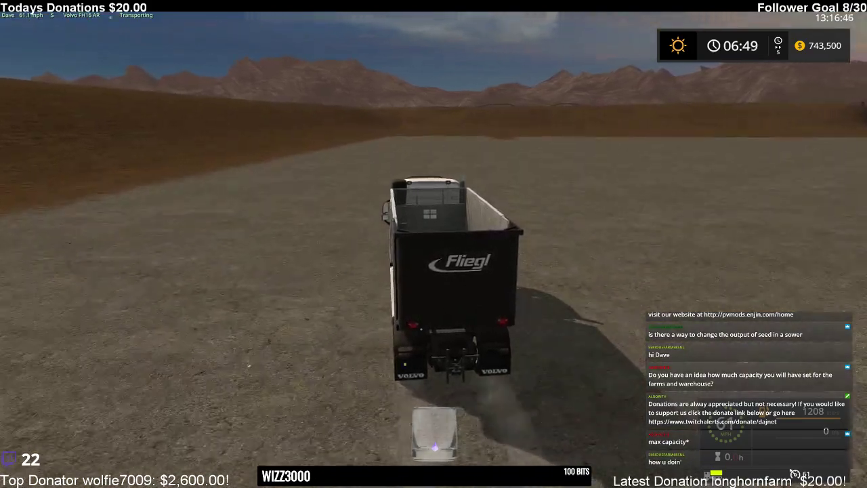
{"action": "key", "text": "w"}
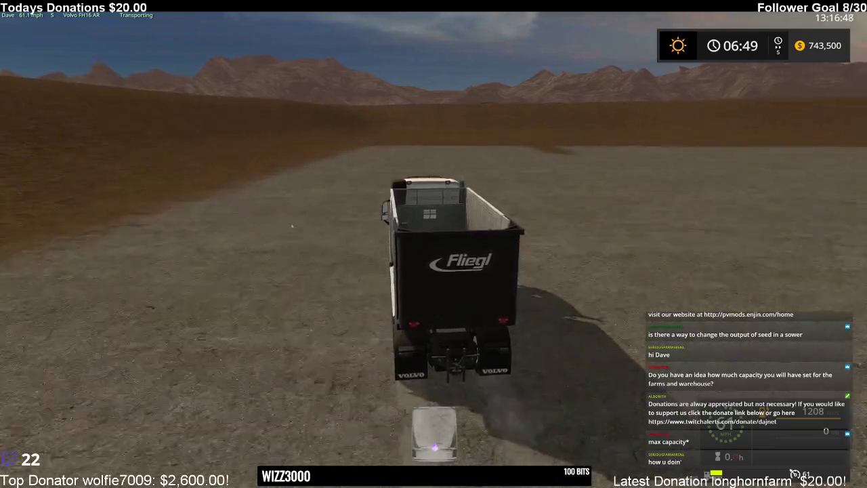
{"action": "key", "text": "w"}
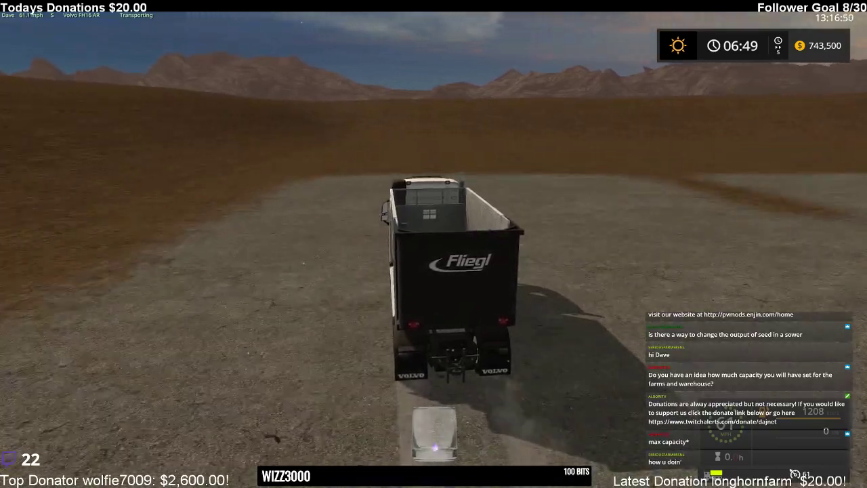
{"action": "key", "text": "w"}
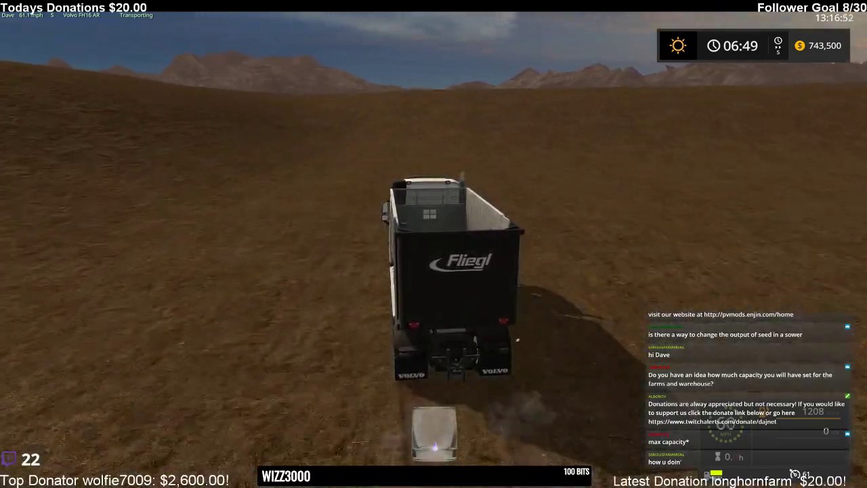
{"action": "key", "text": "w"}
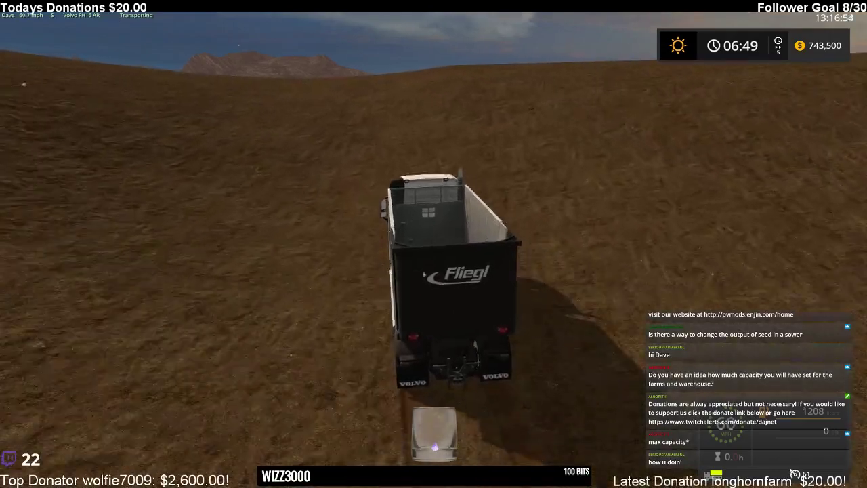
{"action": "key", "text": "w"}
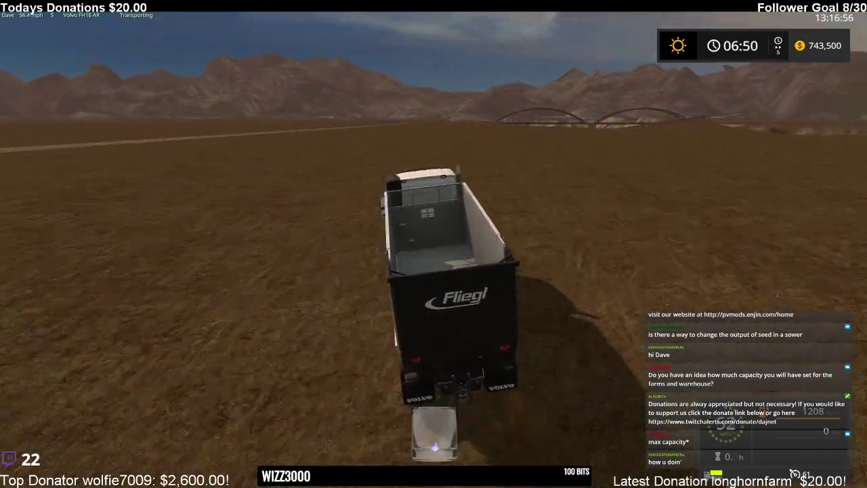
- Drive the truck with the Fliegl container across the open brown plain to the paved road beside the arched bridge
{"action": "key", "text": "w"}
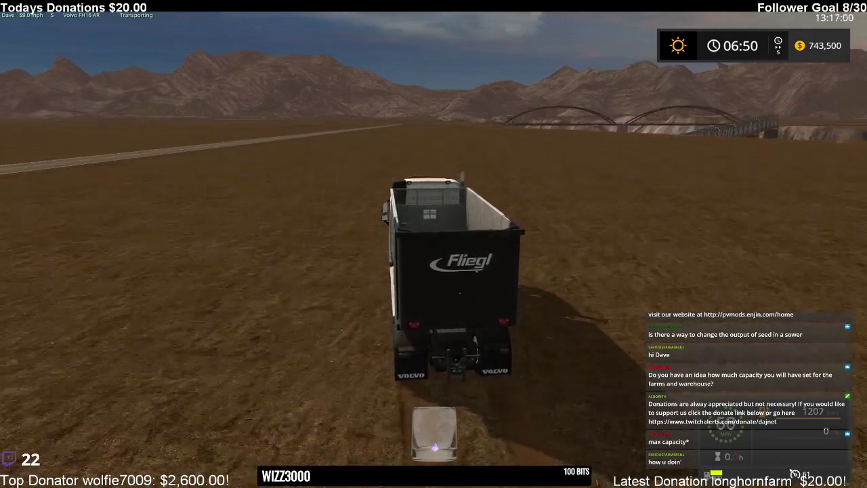
{"action": "key", "text": "w"}
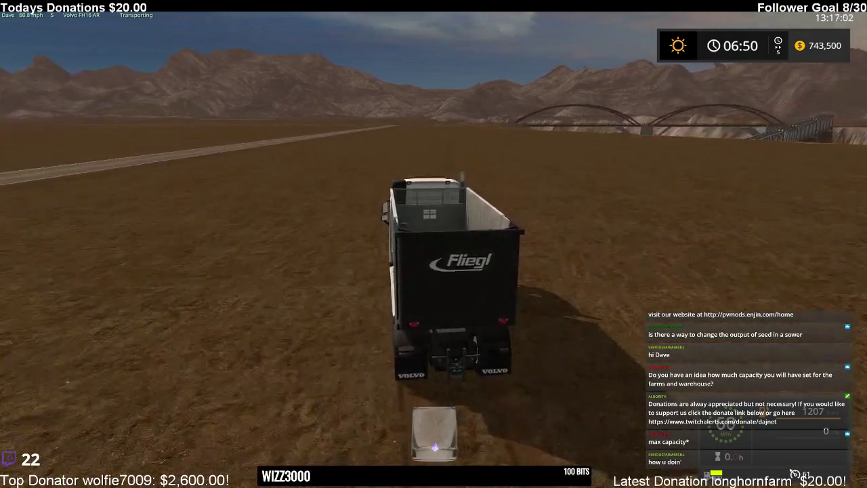
{"action": "key", "text": "w"}
{"action": "key", "text": "w"}
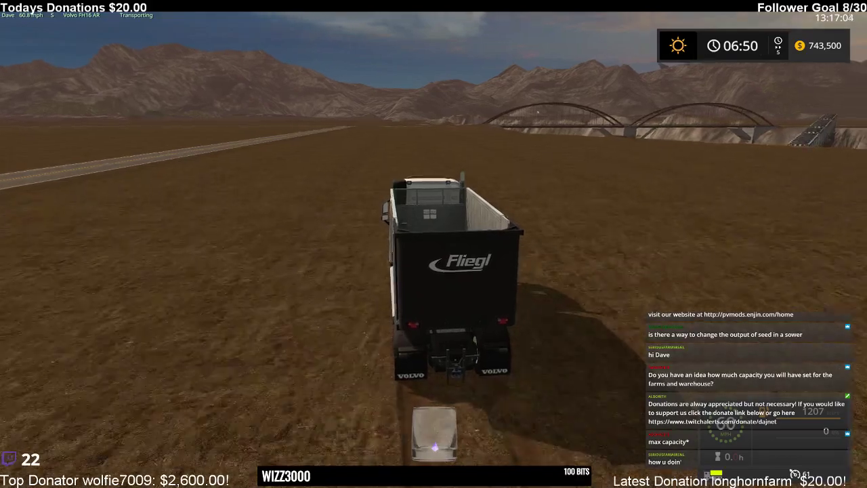
{"action": "key", "text": "w"}
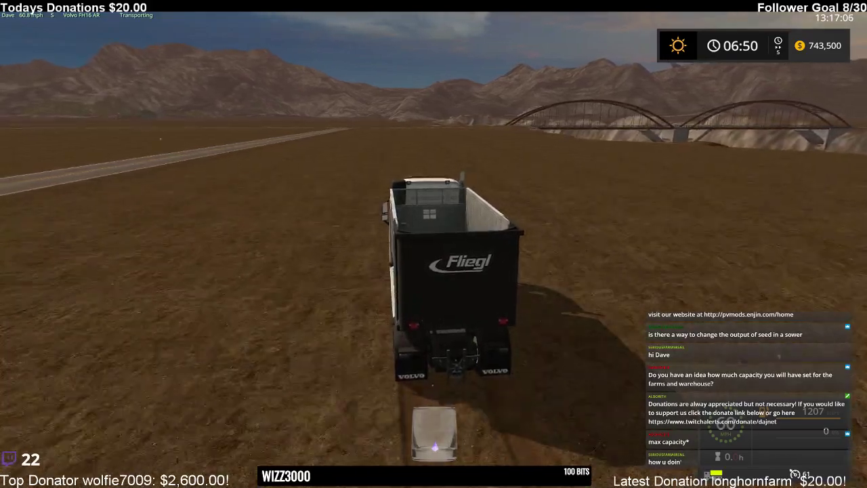
{"action": "key", "text": "w"}
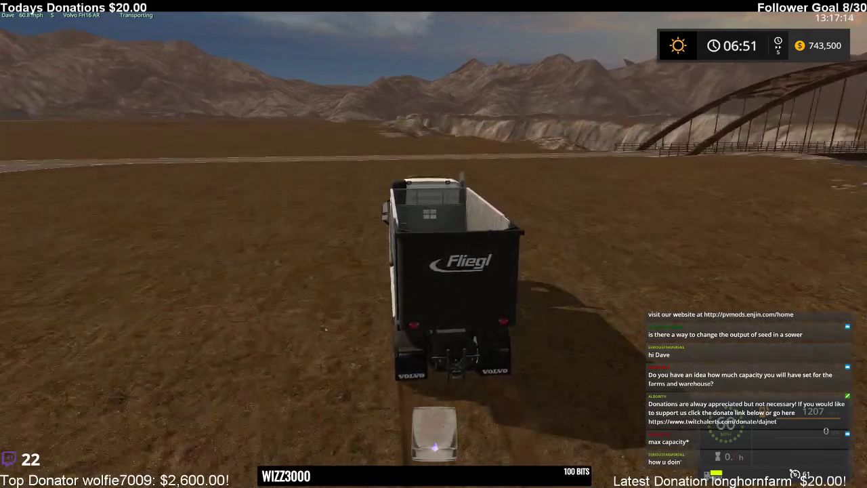
- Turn onto the paved road, cross the rusty arched bridge over the river and follow the road beside the railway
{"action": "key", "text": "d"}
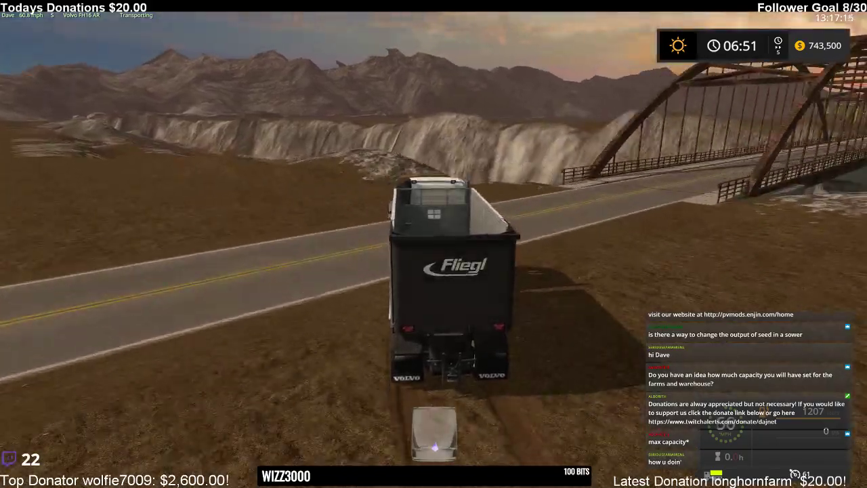
{"action": "key", "text": "d"}
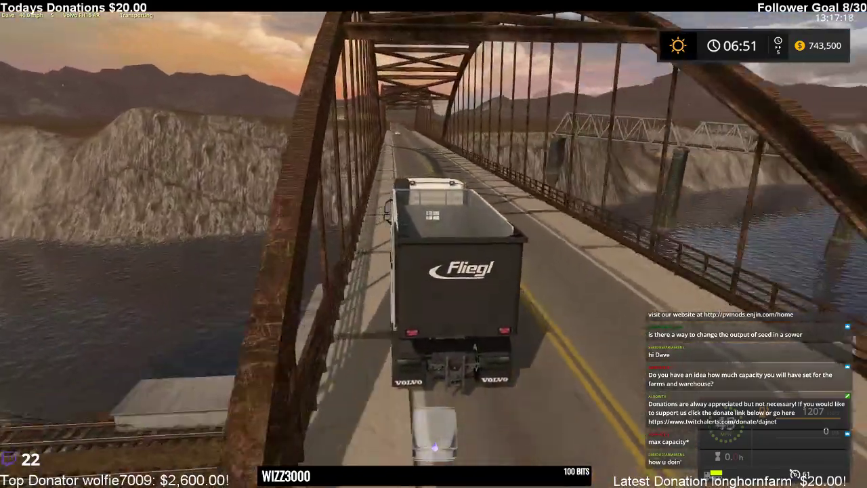
{"action": "key", "text": "w"}
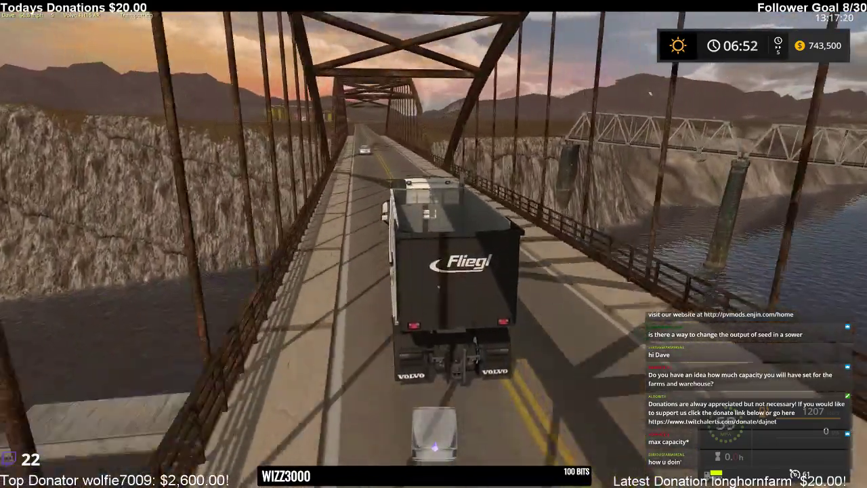
{"action": "key", "text": "w"}
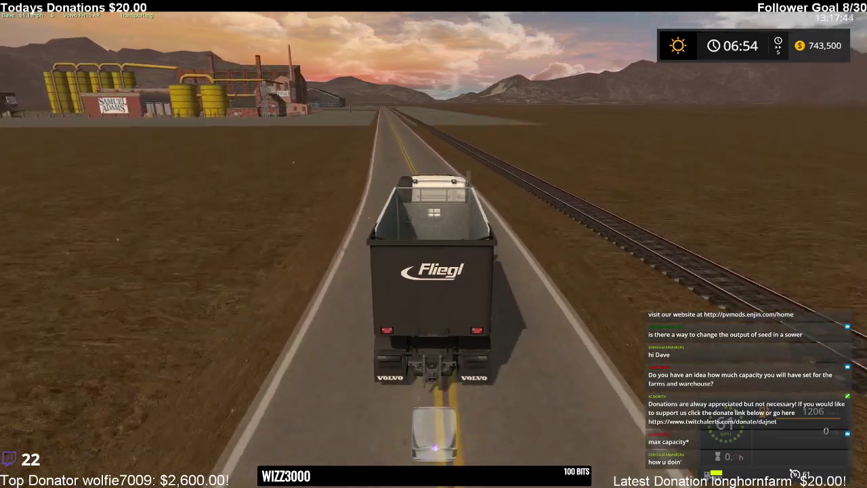
- Drive past the Samuel Adams brewery and leave the road onto the grey ground towards the large dark hall
{"action": "key", "text": "a"}
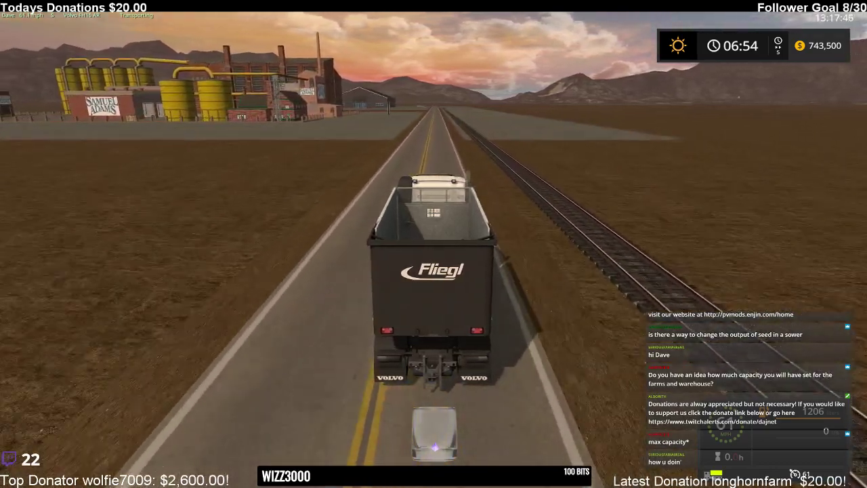
{"action": "key", "text": "d"}
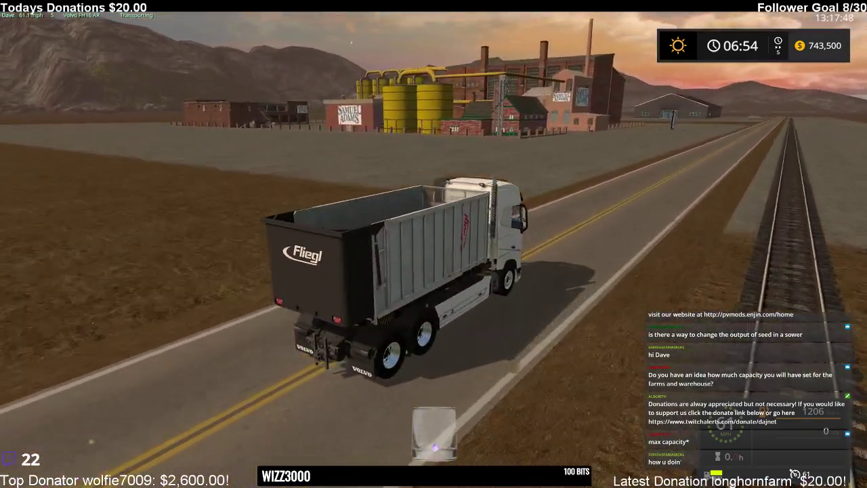
{"action": "key", "text": "a"}
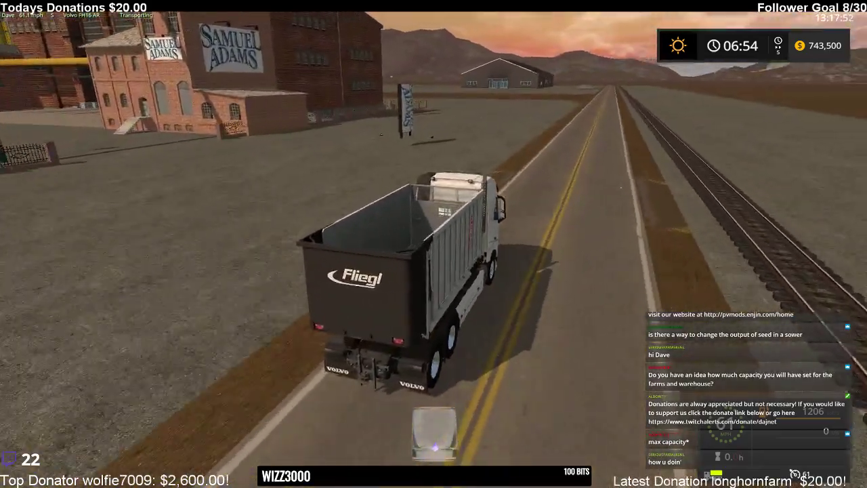
{"action": "key", "text": "a"}
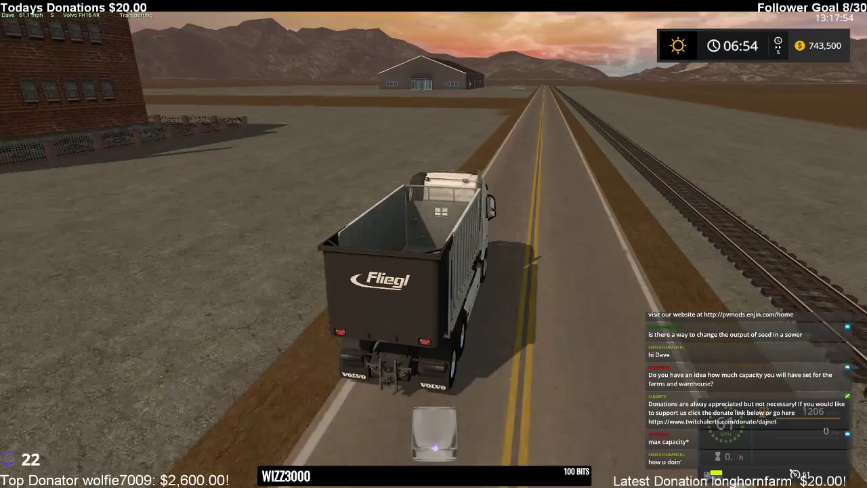
{"action": "key", "text": "a"}
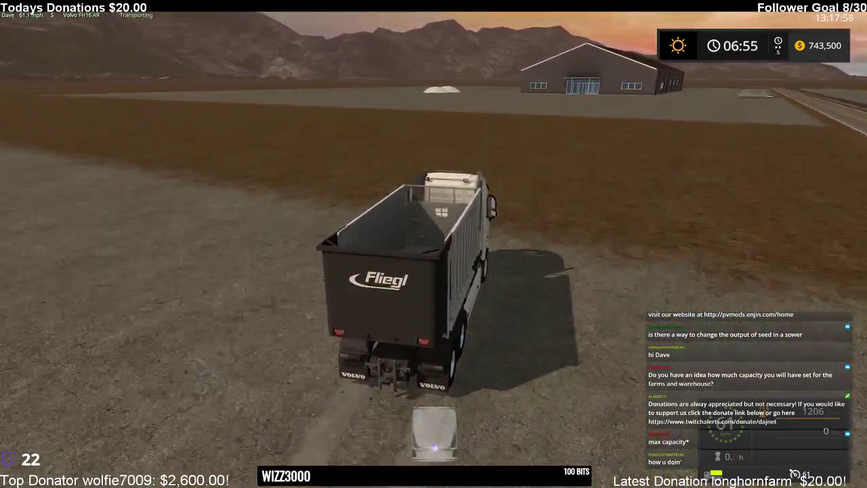
- Cross the brown strip to the dark hall's yard and drive along the side of the hall to its far end
{"action": "key", "text": "d"}
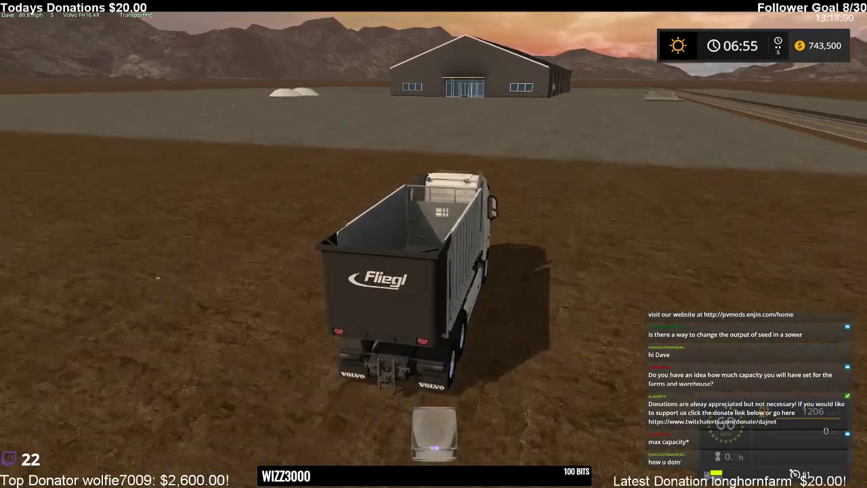
{"action": "key", "text": "d"}
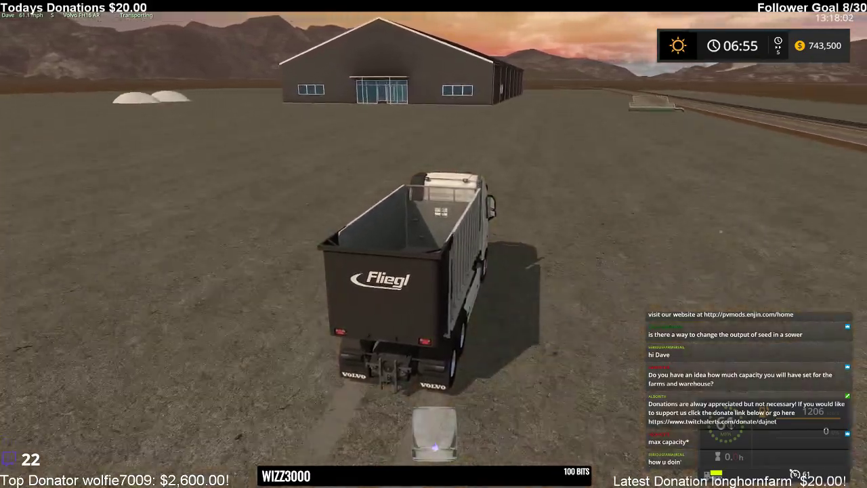
{"action": "key", "text": "d"}
{"action": "key", "text": "d"}
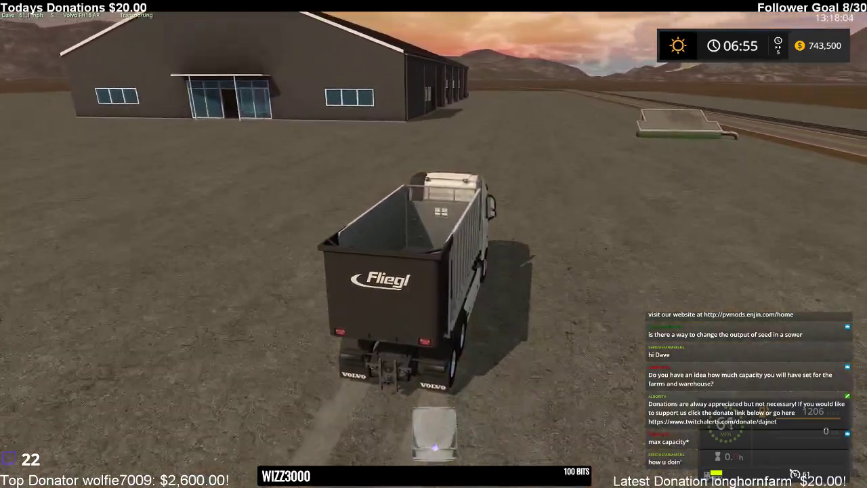
{"action": "key", "text": "d"}
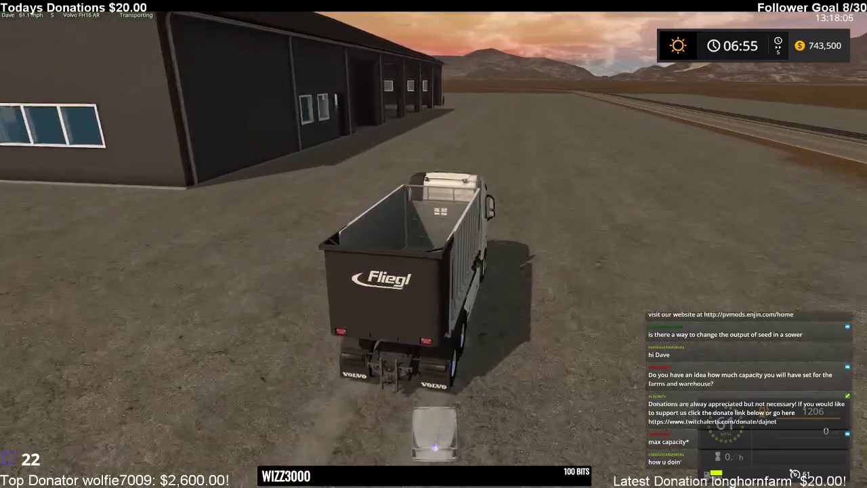
{"action": "key", "text": "w"}
{"action": "key", "text": "w"}
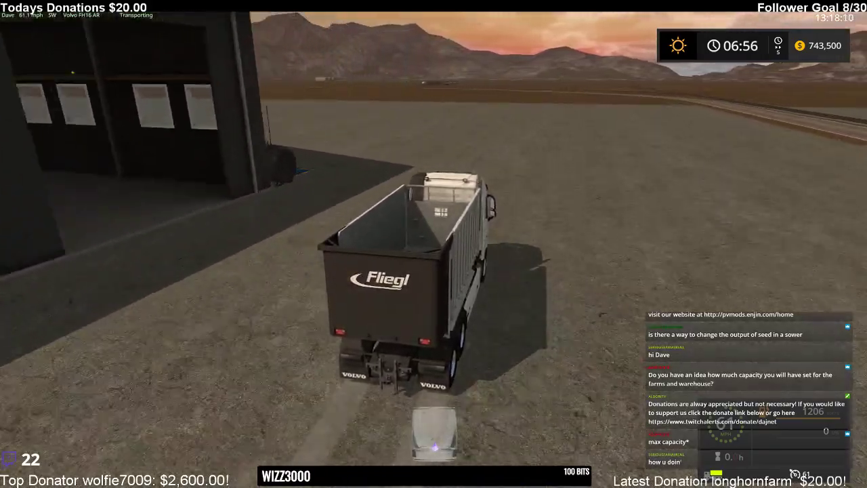
- Leave the hall's grey yard to the southwest and drive over the brown plain and across the paved road near its junction
{"action": "key", "text": "w"}
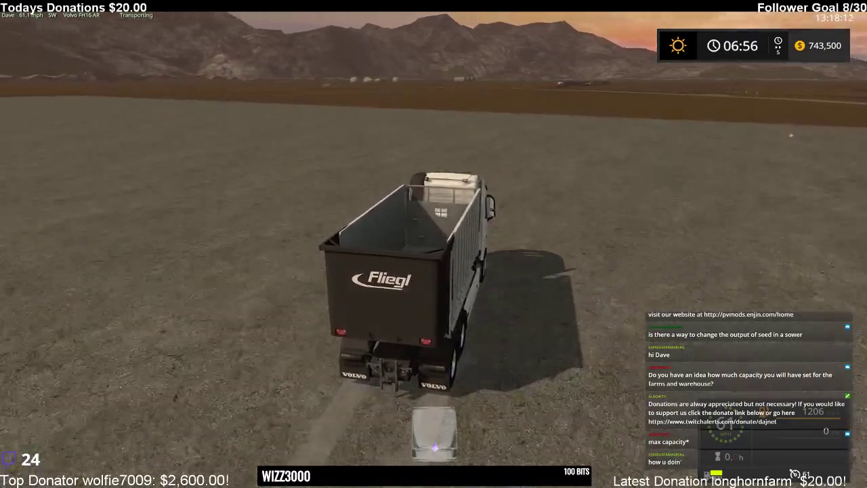
{"action": "key", "text": "w"}
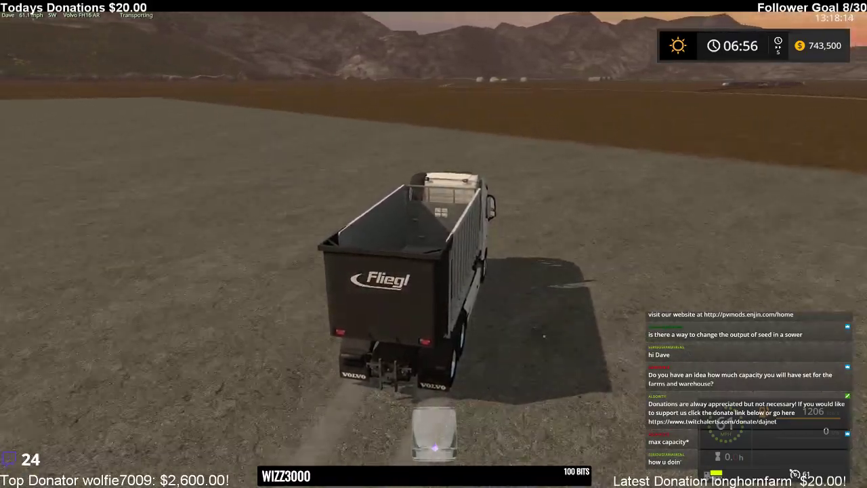
{"action": "key", "text": "w"}
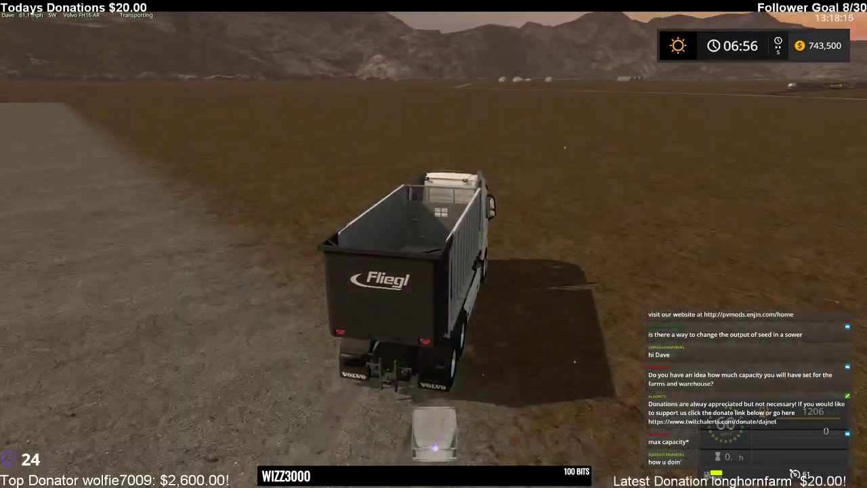
{"action": "key", "text": "w"}
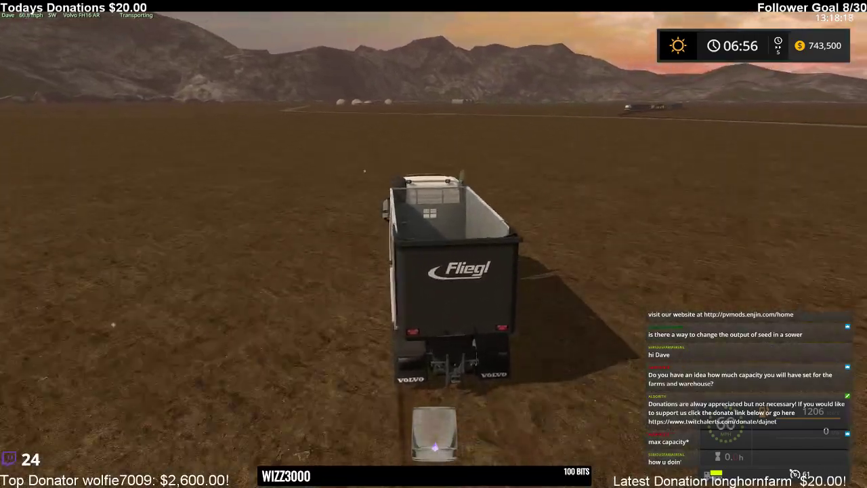
{"action": "key", "text": "w"}
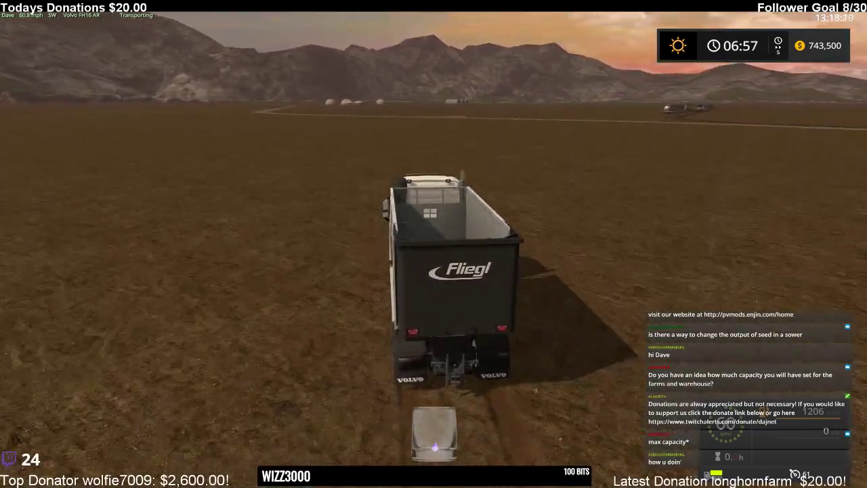
{"action": "key", "text": "w"}
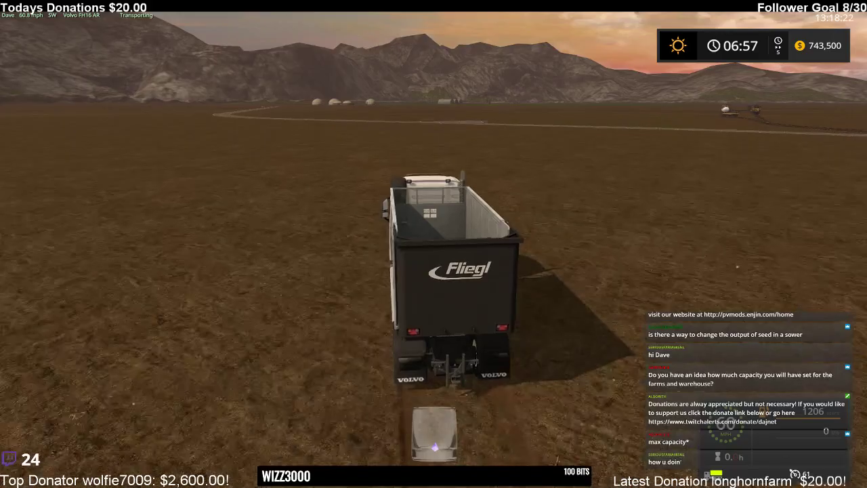
{"action": "key", "text": "w"}
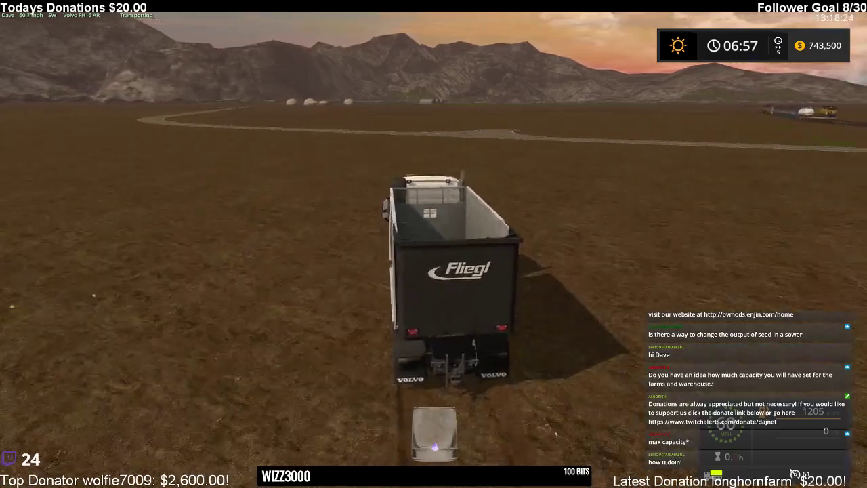
{"action": "key", "text": "w"}
{"action": "key", "text": "a"}
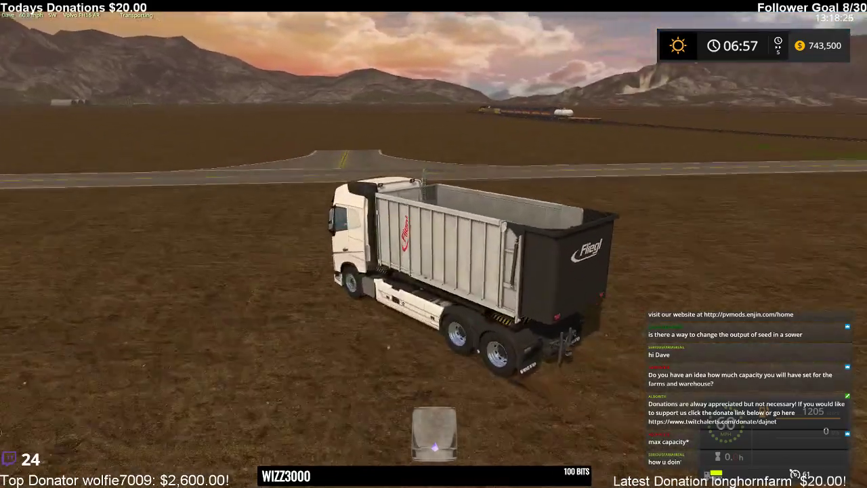
{"action": "key", "text": "w"}
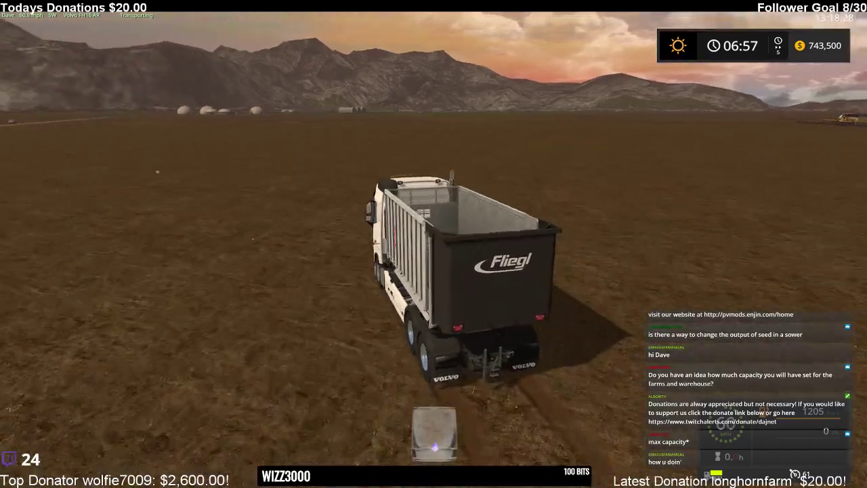
- Drive the truck across the open brown plain towards the white domes and the red-roofed building
{"action": "key", "text": "w"}
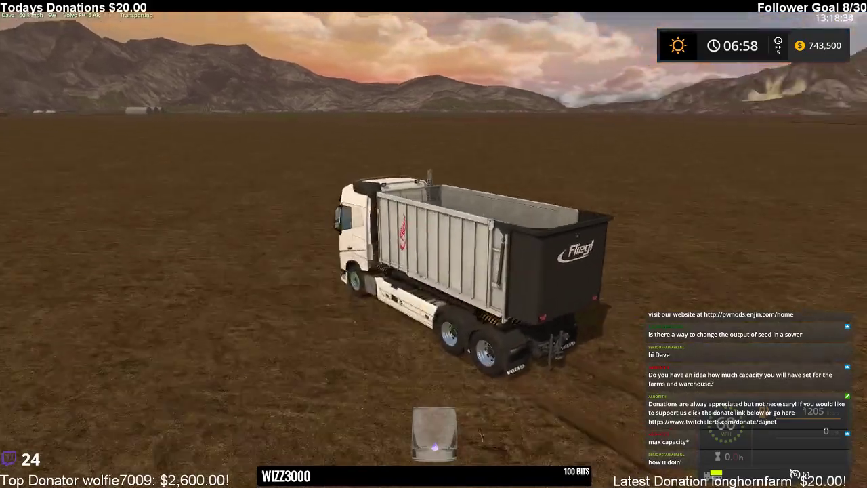
{"action": "key", "text": "w"}
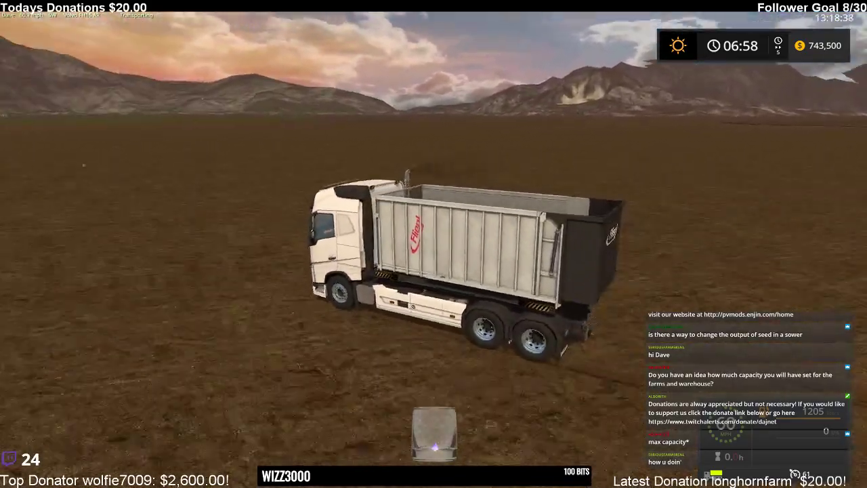
{"action": "key", "text": "a"}
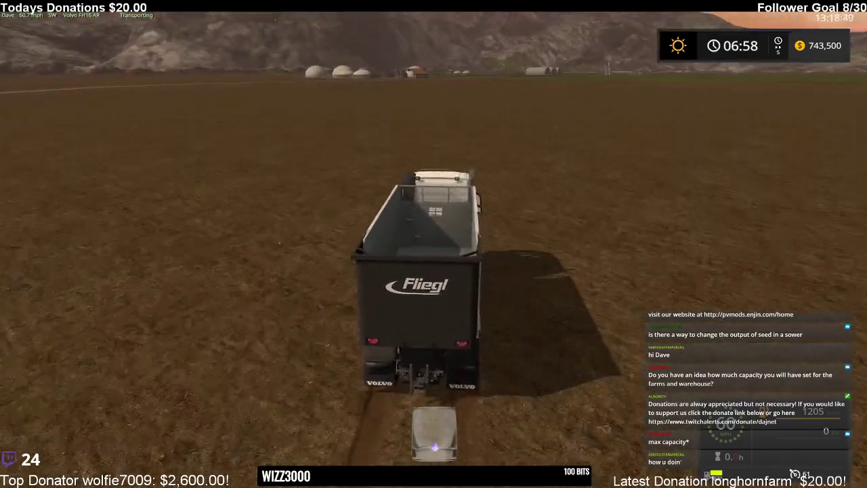
{"action": "key", "text": "w"}
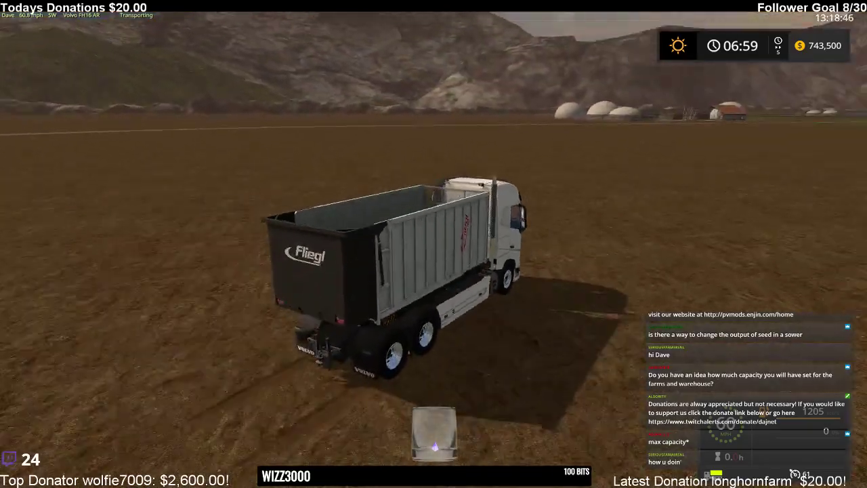
{"action": "key", "text": "w"}
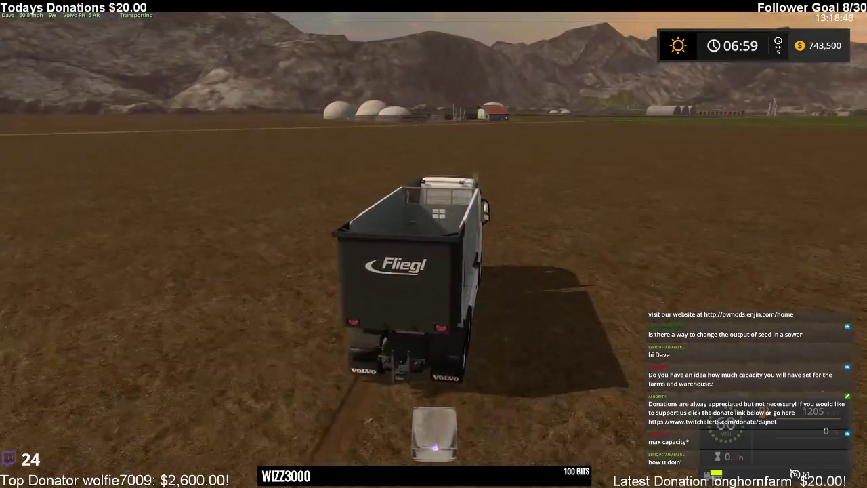
{"action": "key", "text": "d"}
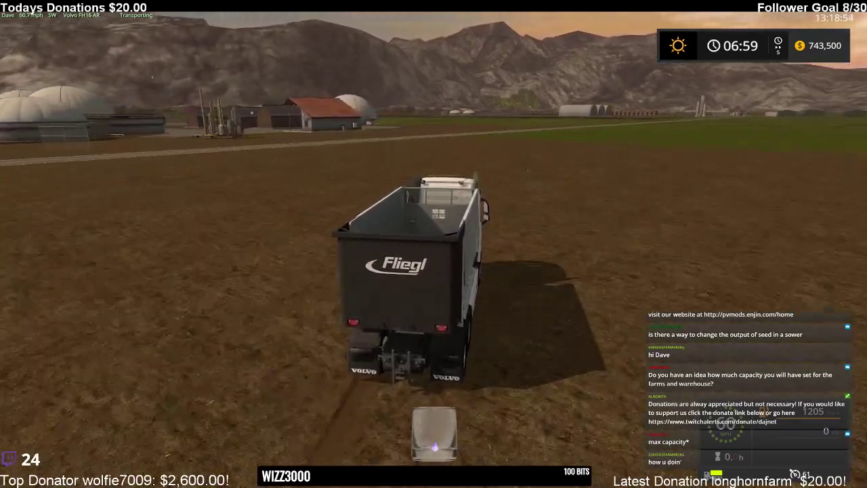
- Pass the red-roofed building and the white dome, cross the grass and steer onto the paved road
{"action": "key", "text": "d"}
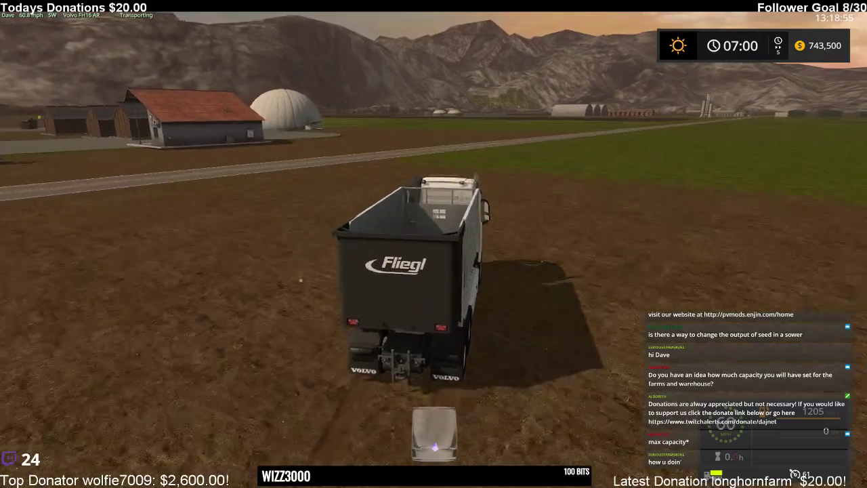
{"action": "key", "text": "d"}
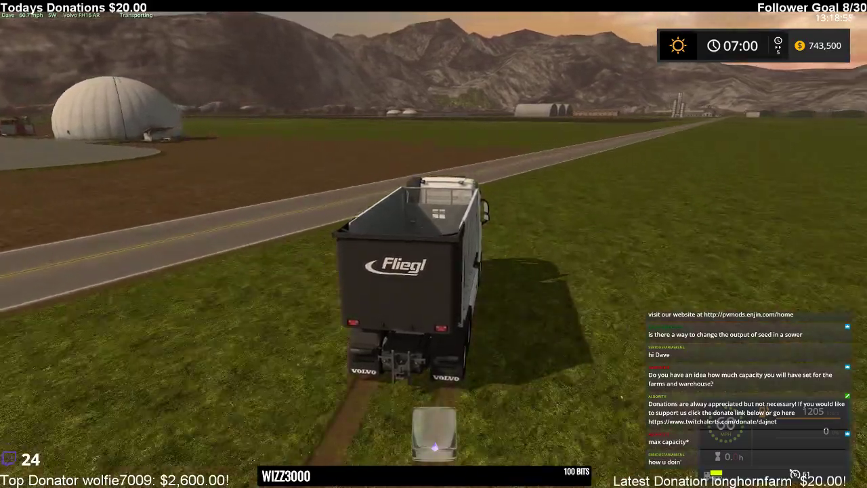
{"action": "key", "text": "d"}
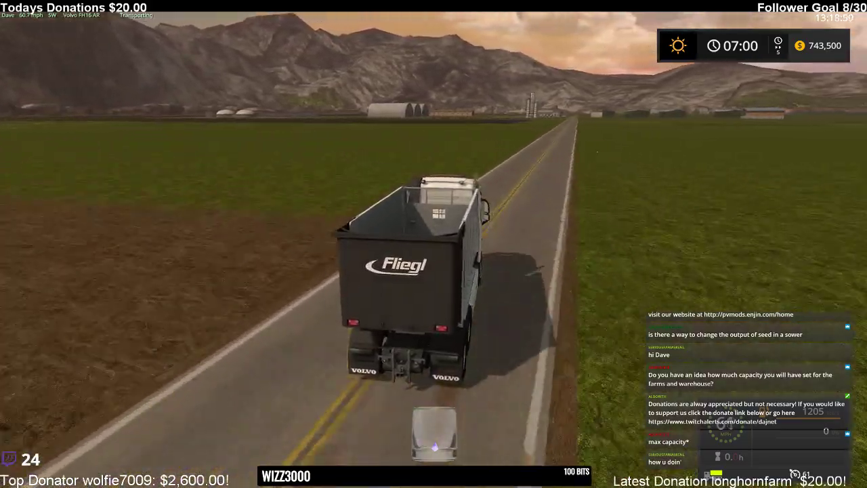
{"action": "key", "text": "d"}
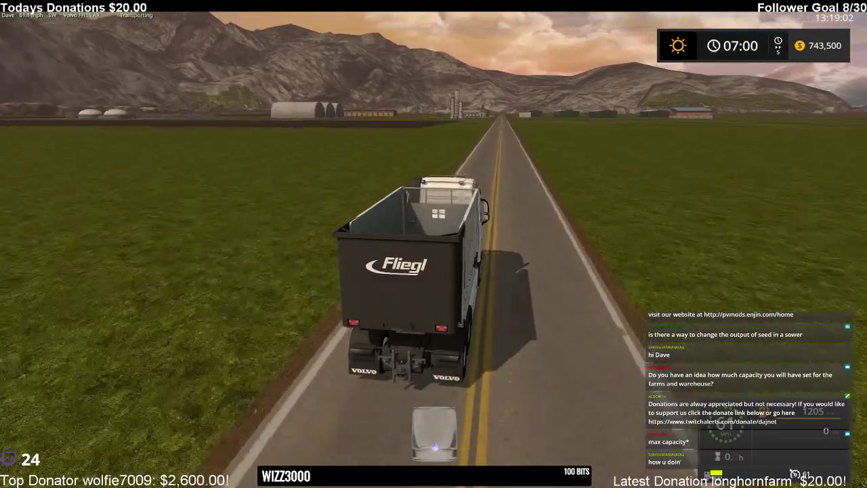
- Follow the paved road to the orchard yard and fill the Fliegl container with apples beside the red silo
{"action": "key", "text": "d"}
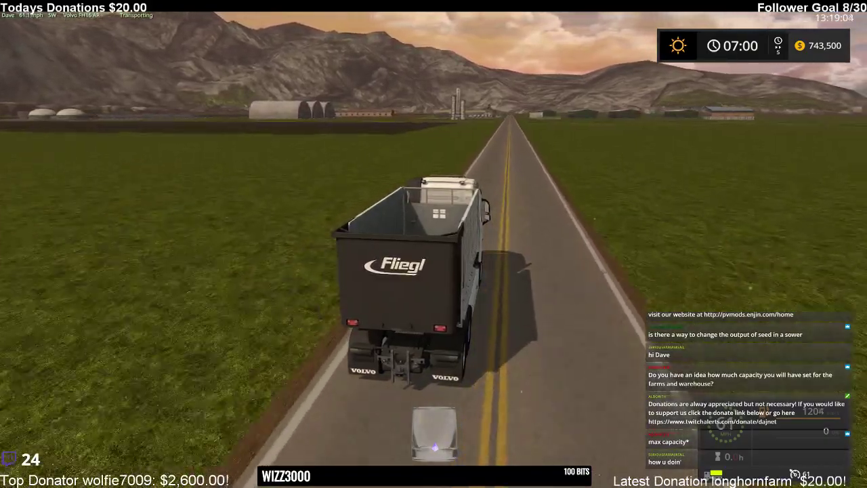
{"action": "key", "text": "d"}
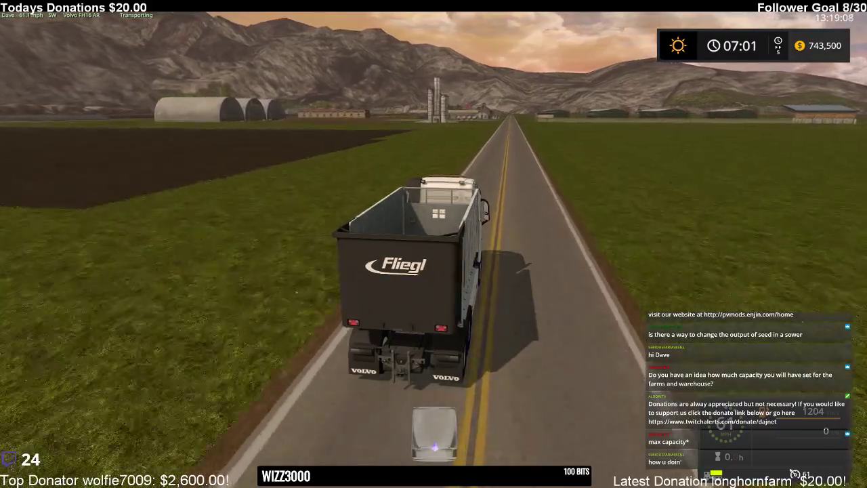
{"action": "key", "text": "d"}
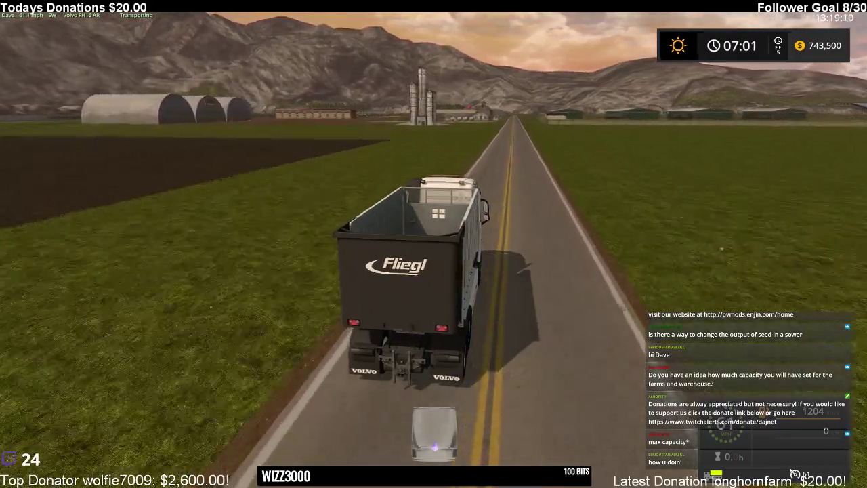
{"action": "key", "text": "d"}
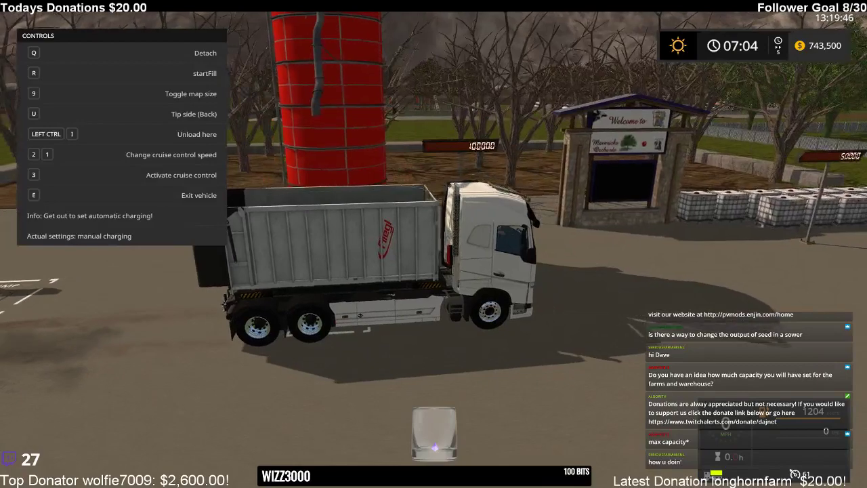
{"action": "key", "text": "r"}
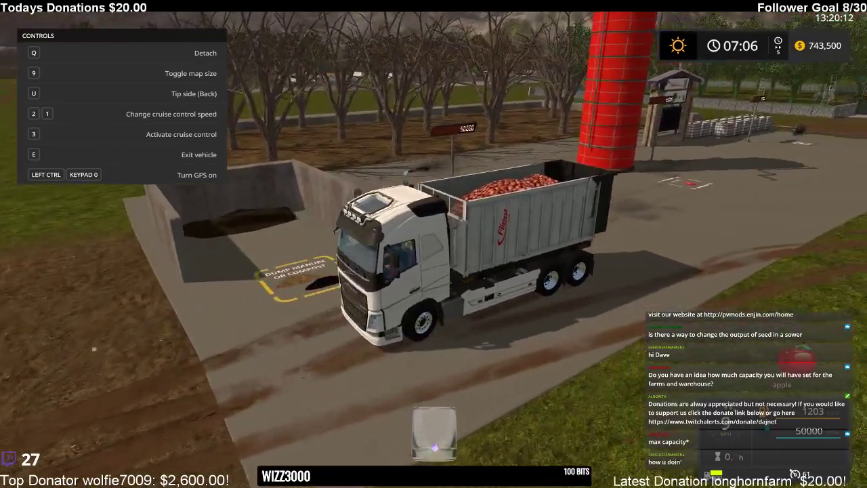
- Get out of the truck, walk around it to examine the orchard's dump points and capacity signs, and get back in
{"action": "key", "text": "e"}
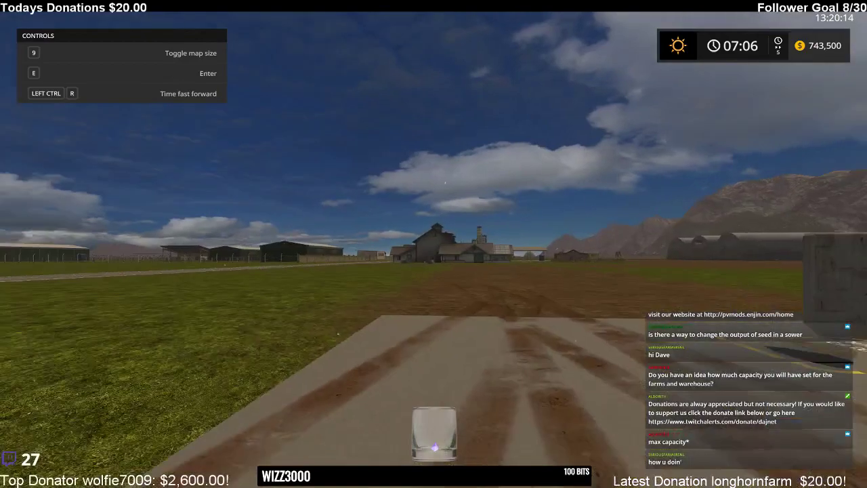
{"action": "key", "text": "w"}
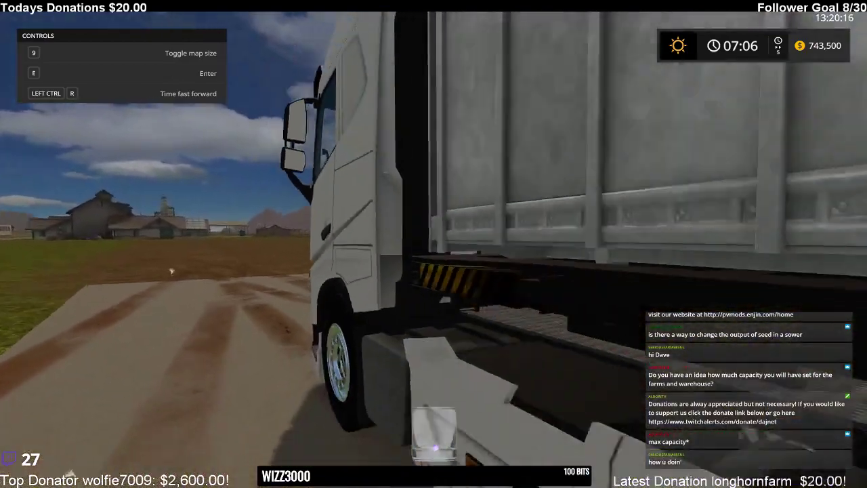
{"action": "key", "text": "w"}
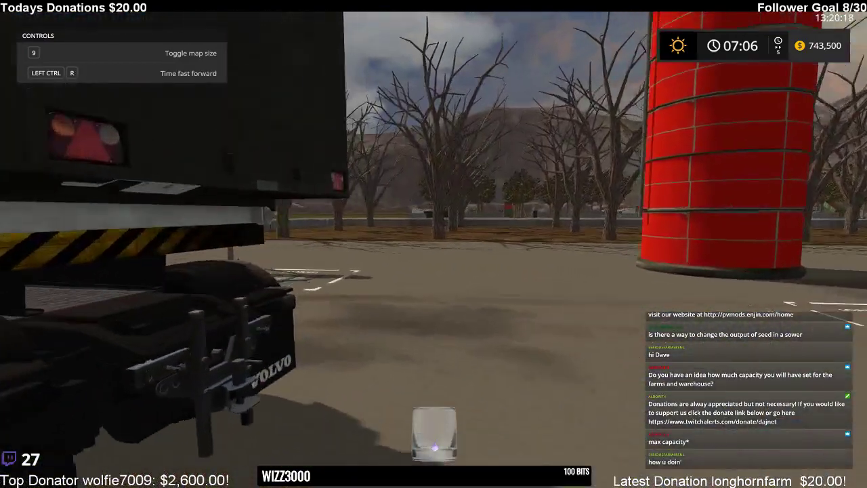
{"action": "key", "text": "w"}
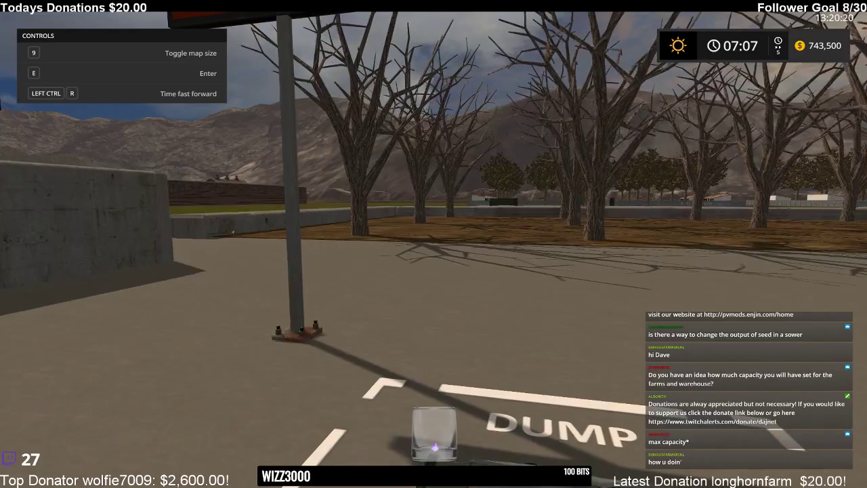
{"action": "key", "text": "s"}
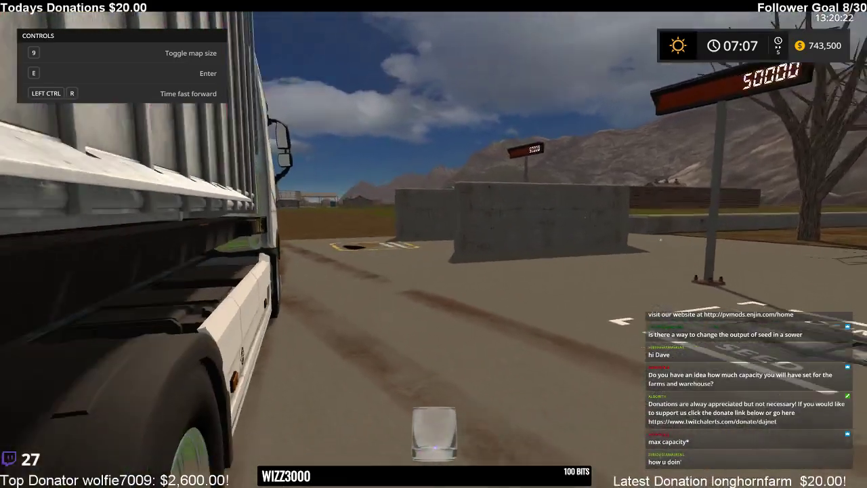
{"action": "key", "text": "s"}
{"action": "key", "text": "a"}
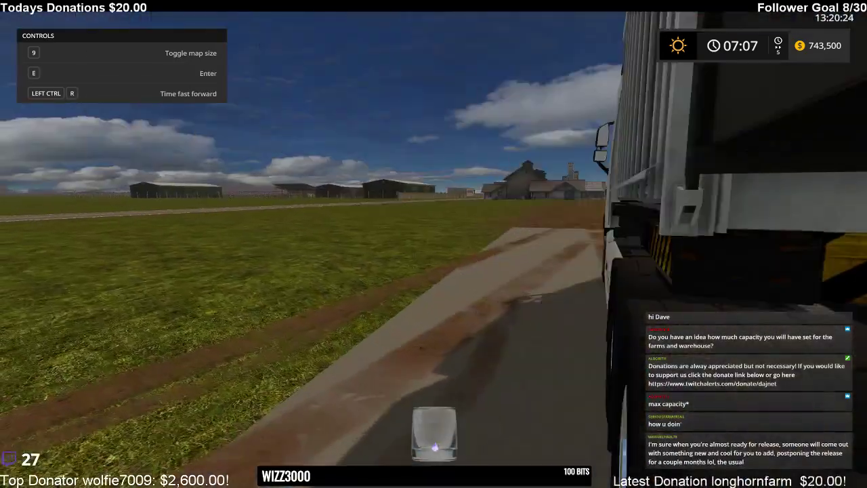
{"action": "key", "text": "w"}
{"action": "key", "text": "e"}
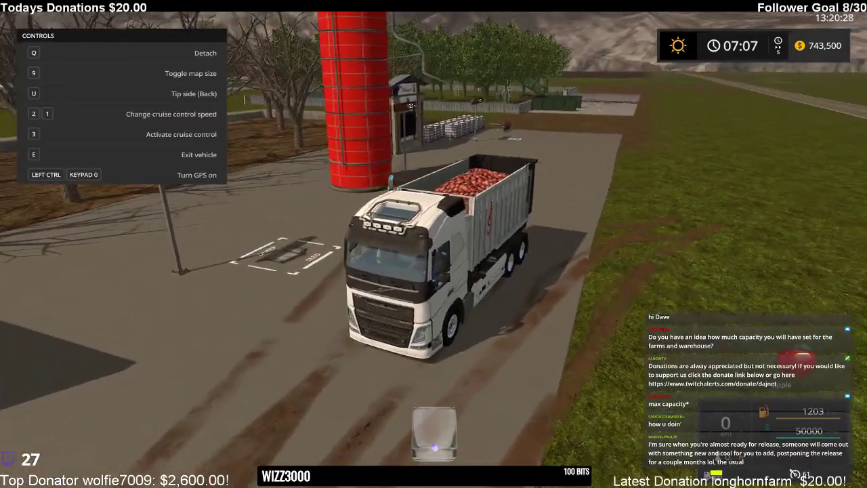
- Drive the apple load out of the orchard yard, across the grass and onto the paved road beside the grey wooden farm buildings
{"action": "key", "text": "w"}
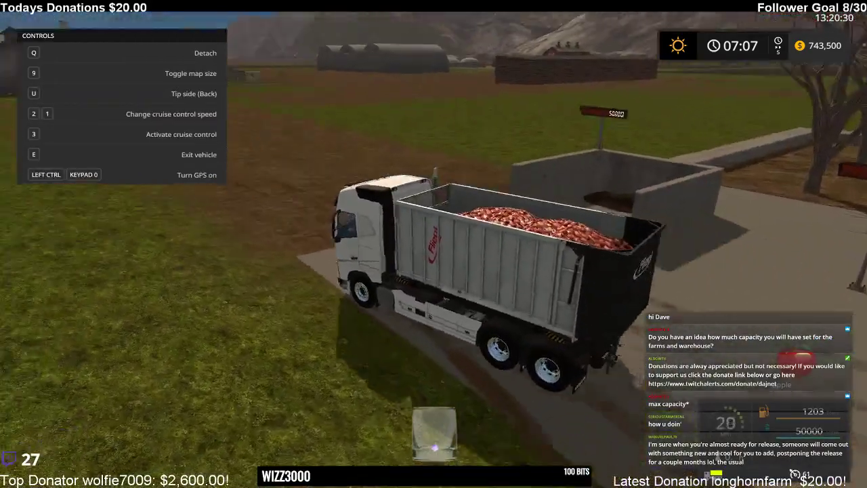
{"action": "key", "text": "w"}
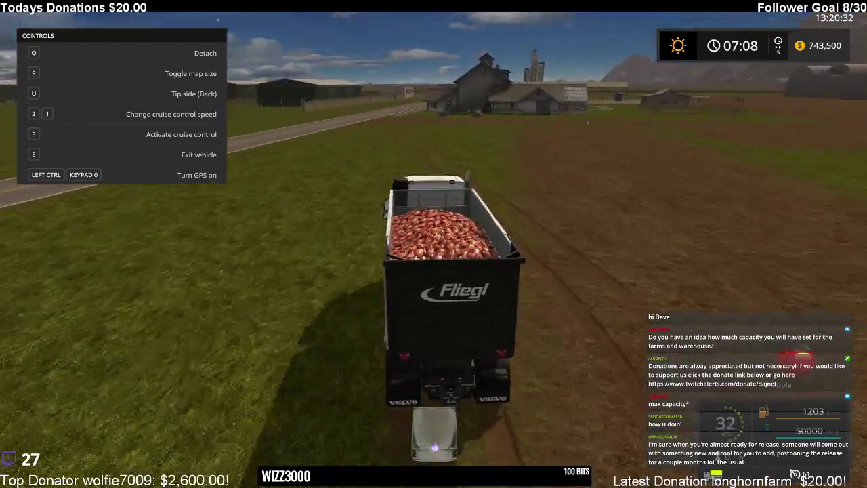
{"action": "key", "text": "w"}
{"action": "key", "text": "w"}
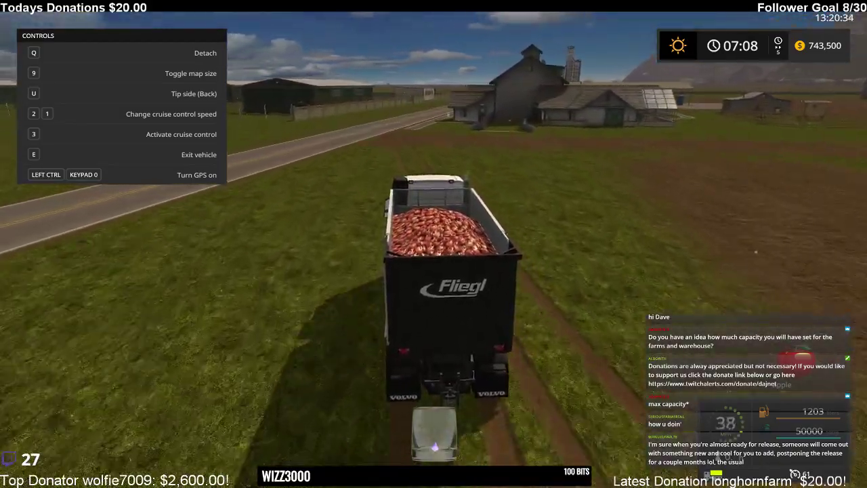
{"action": "key", "text": "w"}
{"action": "key", "text": "a"}
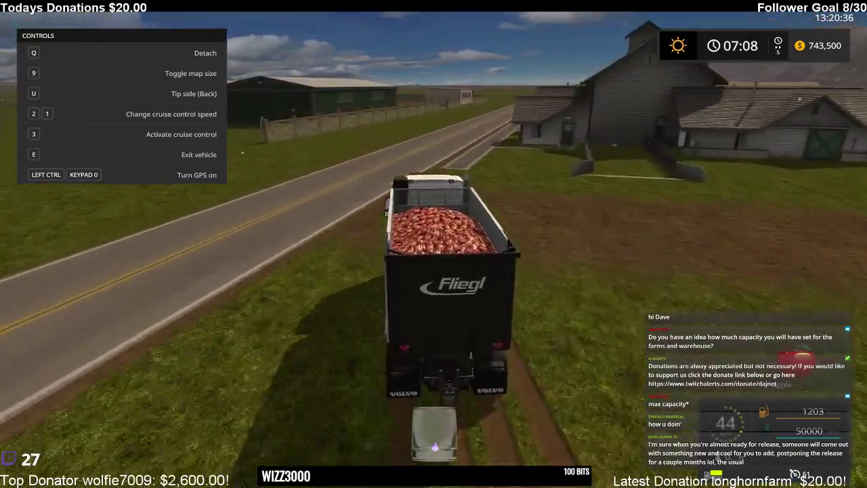
{"action": "key", "text": "w"}
{"action": "key", "text": "d"}
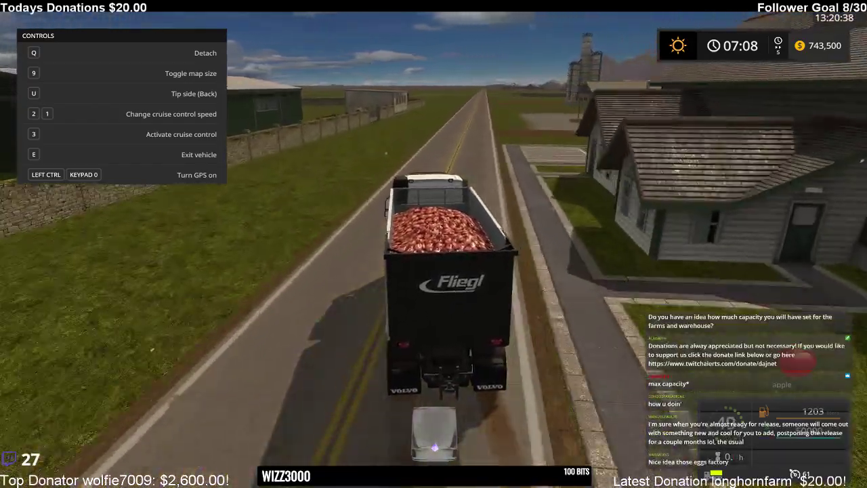
- Follow the paved road past the grey silos and haul the apples over the brown plain to the dark hall's grey yard
{"action": "key", "text": "w"}
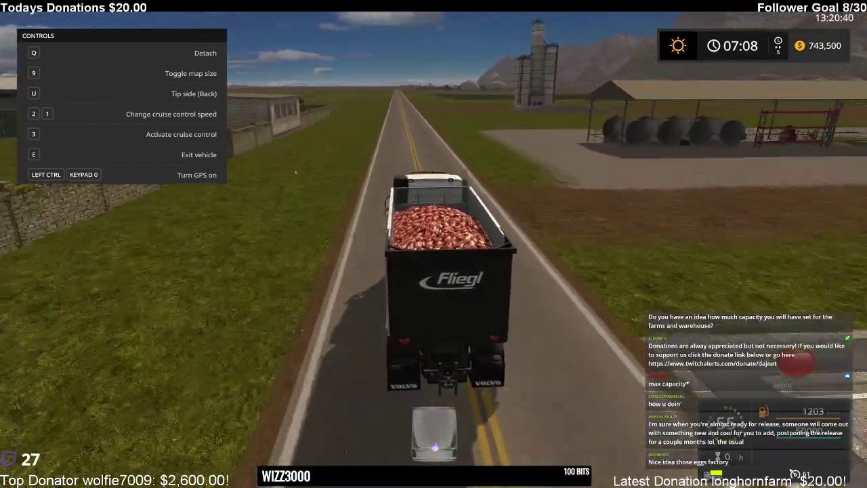
{"action": "key", "text": "w"}
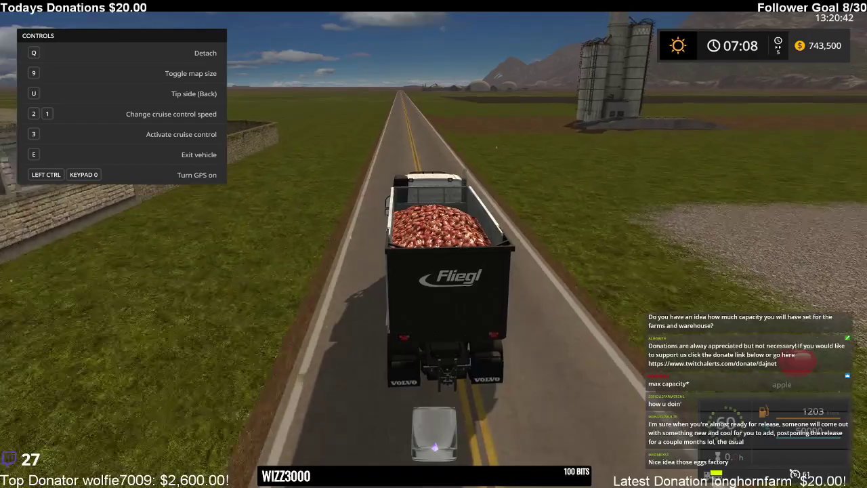
{"action": "key", "text": "w"}
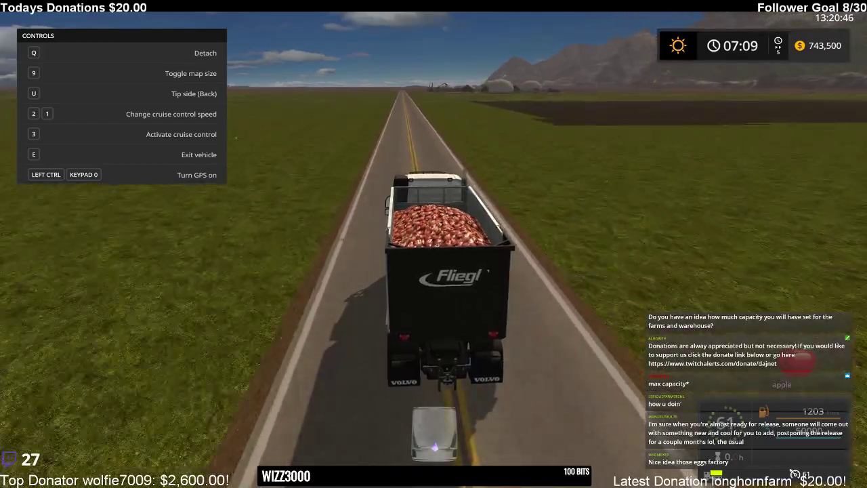
{"action": "key", "text": "w"}
{"action": "key", "text": "w"}
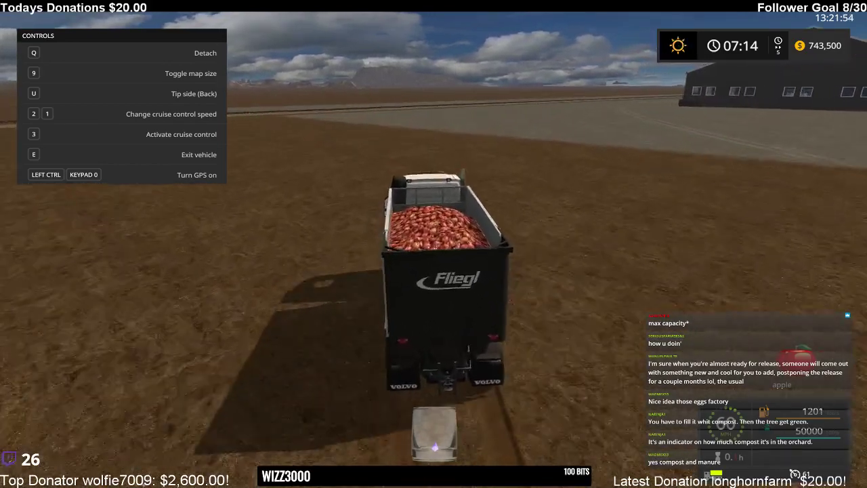
- Show the minimap and drive the apple load across the grey yard and railway track onto the paved road
{"action": "key", "text": "9"}
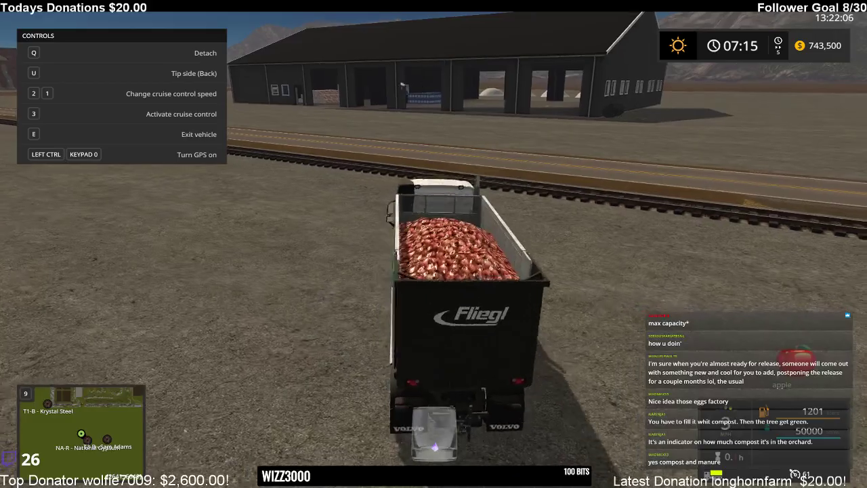
{"action": "key", "text": "w"}
{"action": "key", "text": "a"}
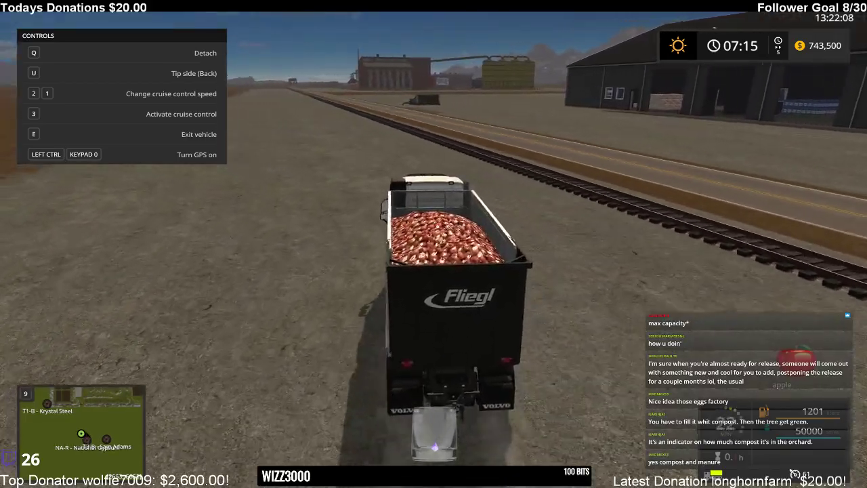
{"action": "key", "text": "d"}
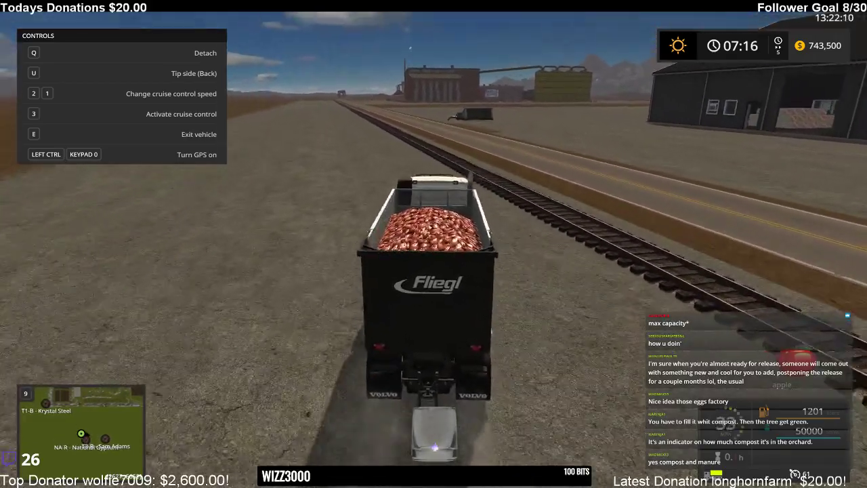
{"action": "key", "text": "w"}
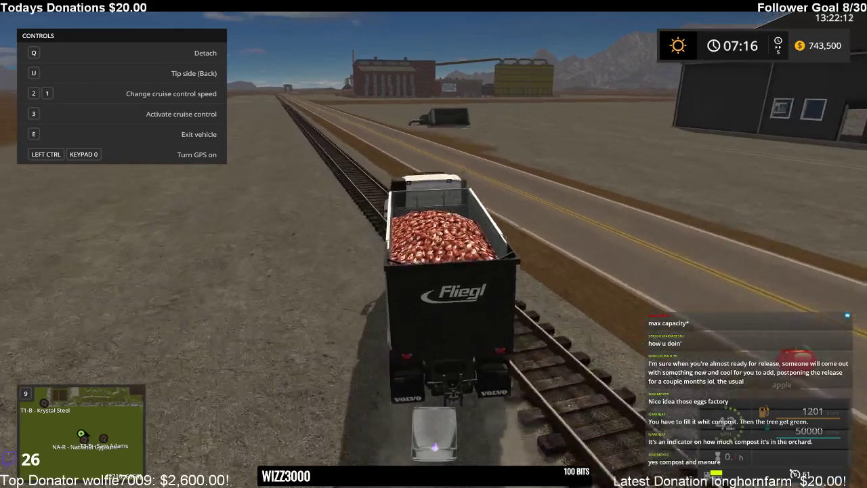
{"action": "key", "text": "d"}
{"action": "key", "text": "a"}
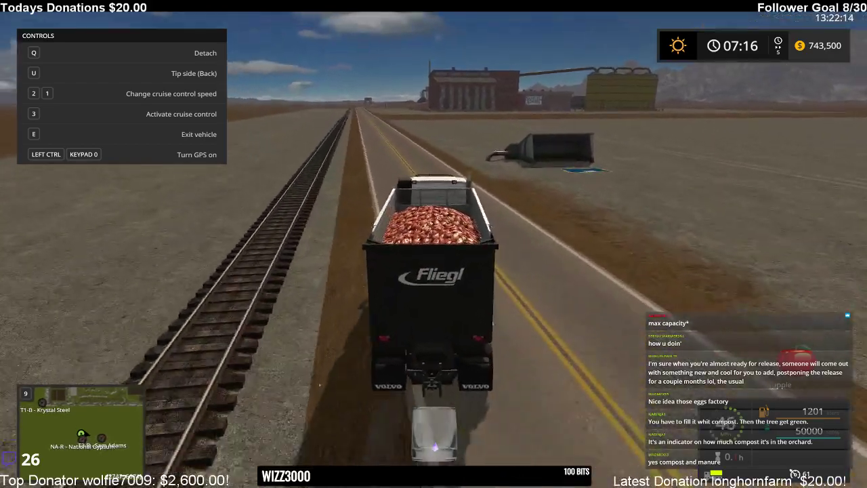
{"action": "key", "text": "a"}
{"action": "key", "text": "w"}
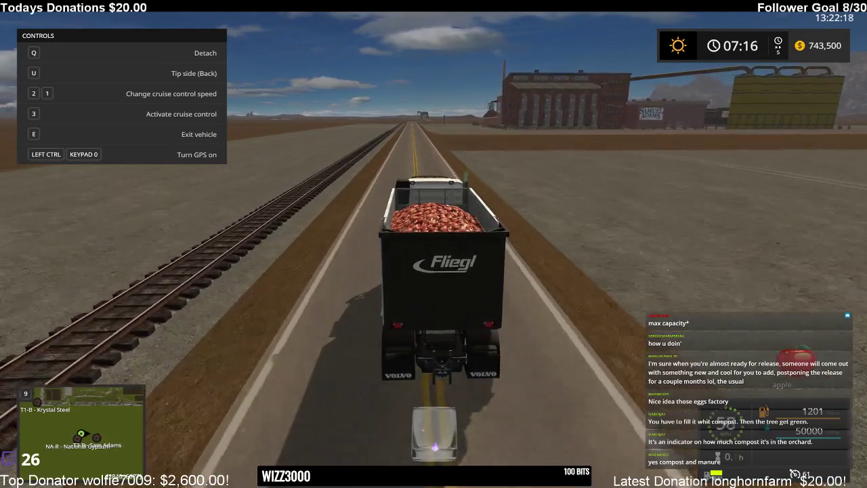
- Follow the straight paved road beside the railway past the Samuel Adams brewery and out onto the brown plain
{"action": "key", "text": "a"}
{"action": "key", "text": "w"}
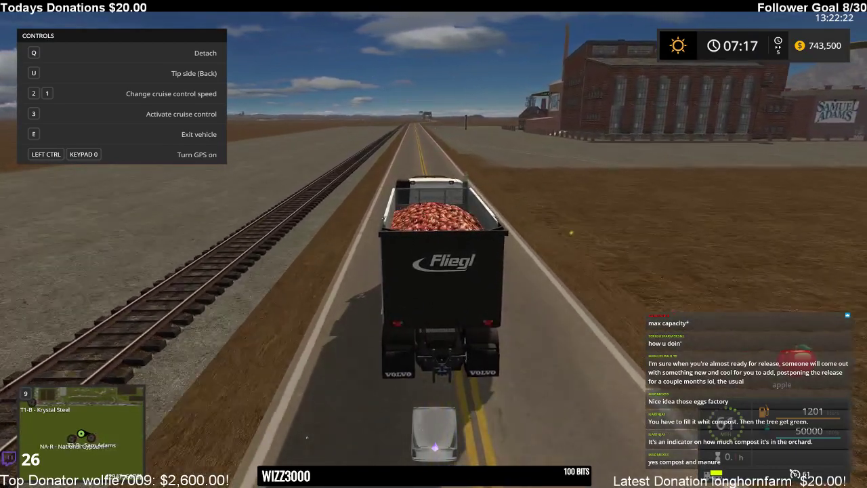
{"action": "key", "text": "w"}
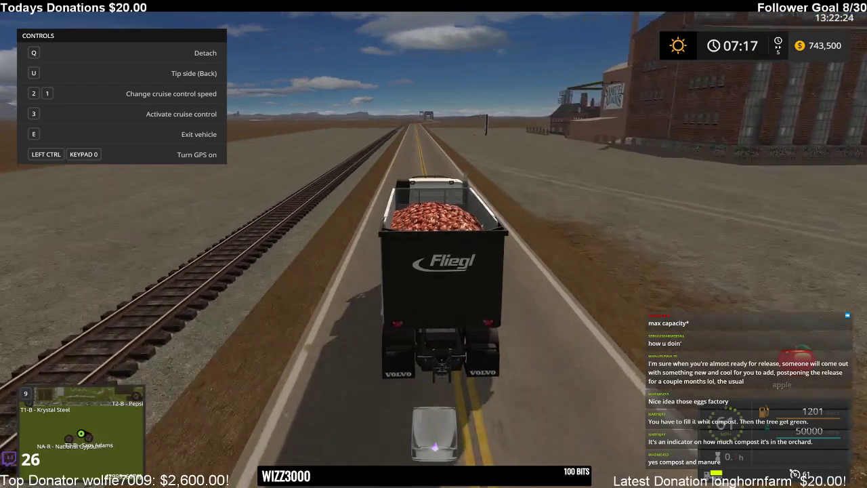
{"action": "key", "text": "w"}
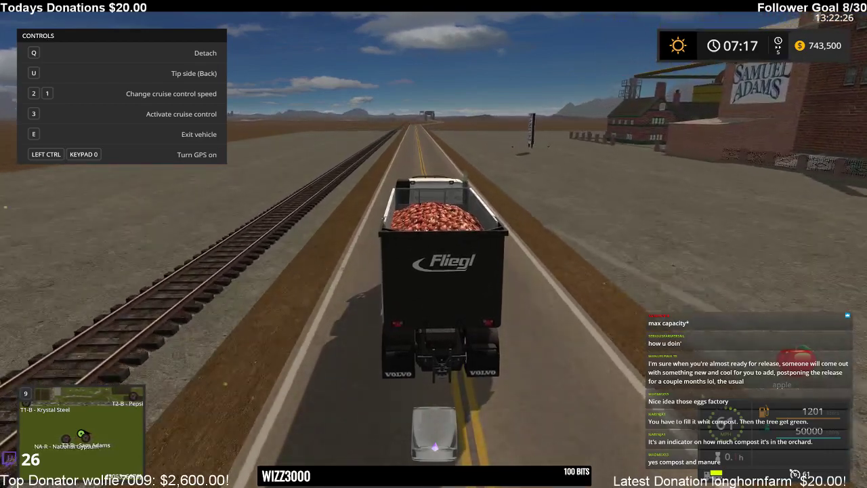
{"action": "key", "text": "w"}
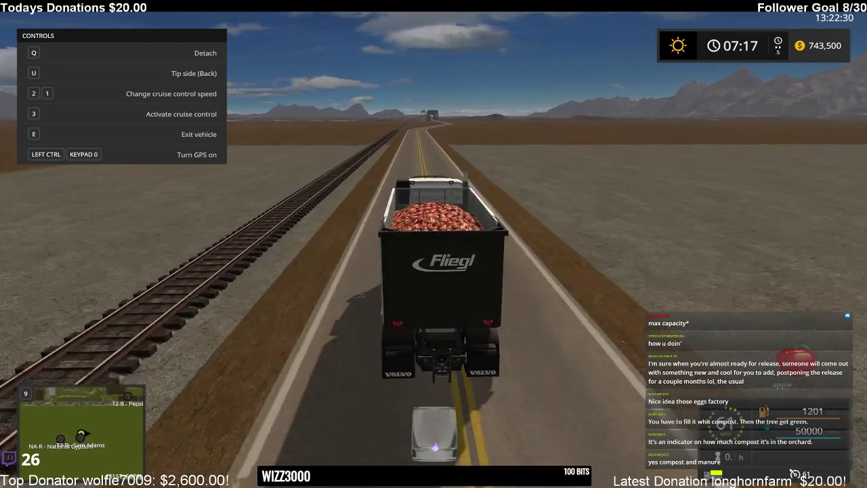
{"action": "key", "text": "w"}
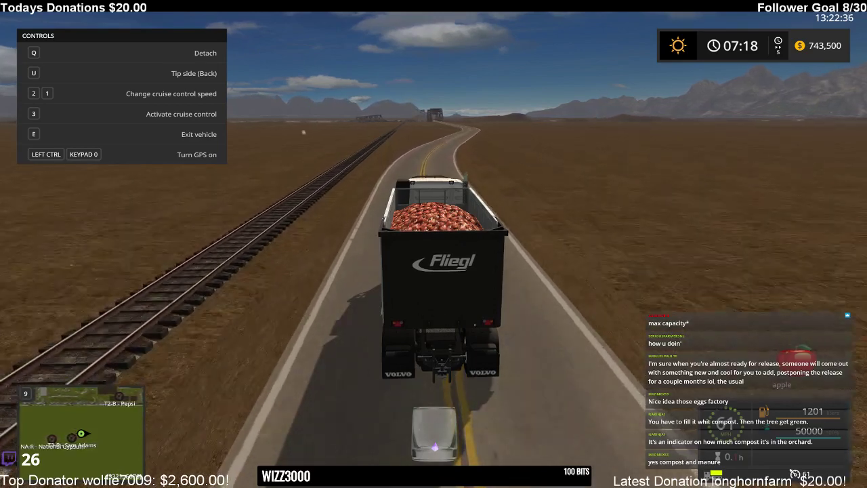
- Haul the apples around the road's bends and across the steel truss bridge
{"action": "key", "text": "w"}
{"action": "key", "text": "w"}
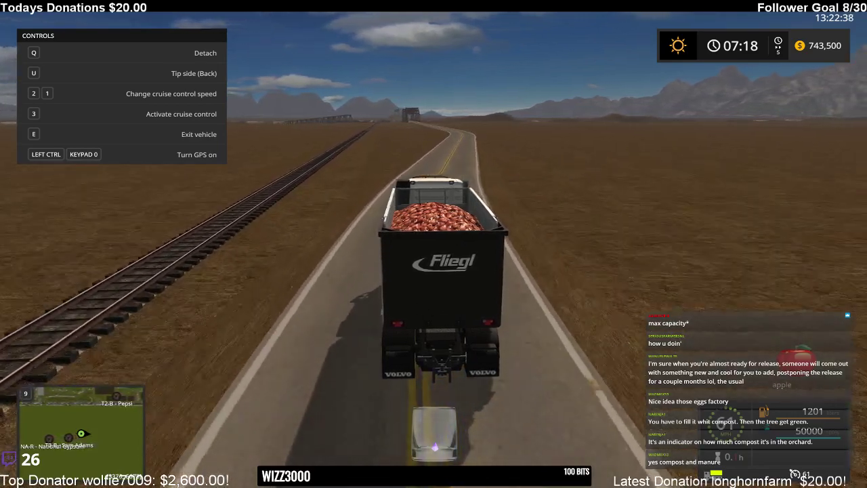
{"action": "key", "text": "w"}
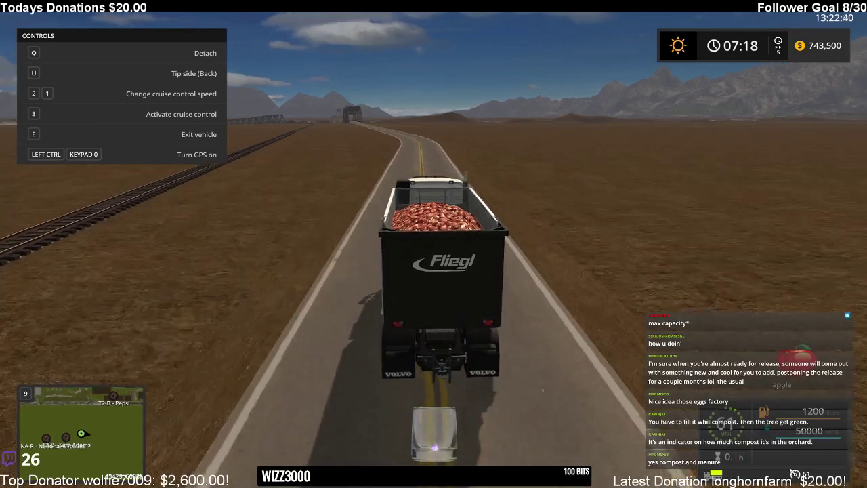
{"action": "key", "text": "w"}
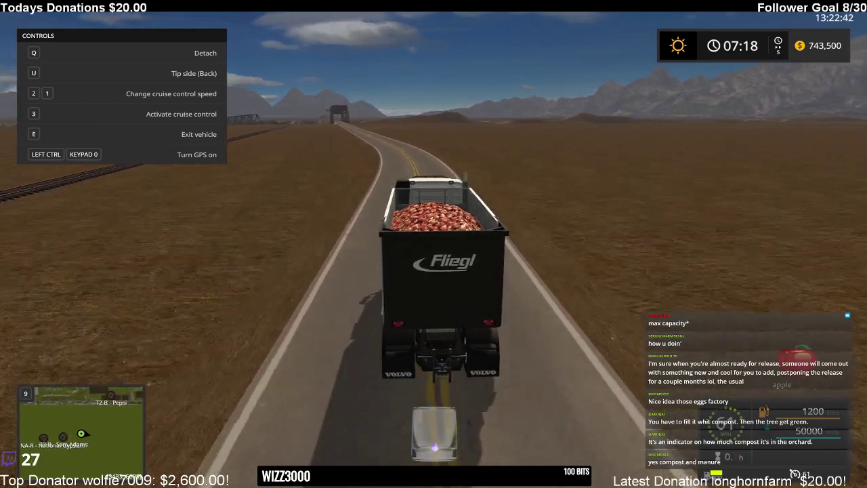
{"action": "key", "text": "w"}
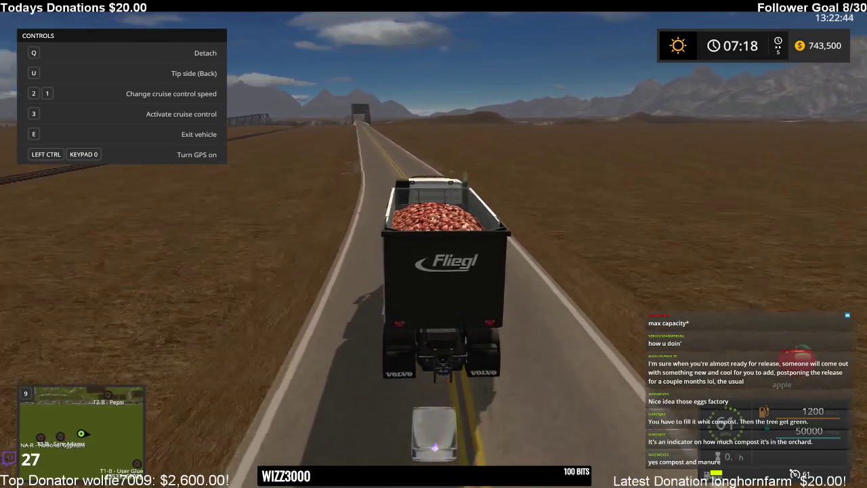
{"action": "key", "text": "w"}
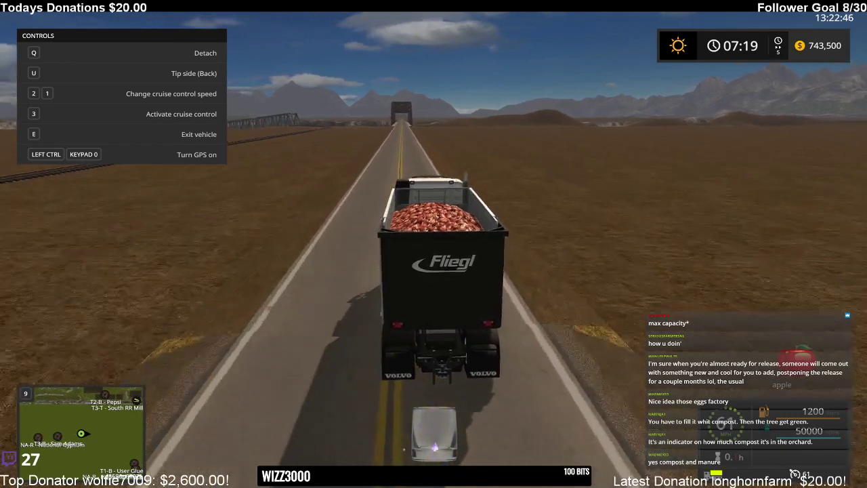
{"action": "key", "text": "w"}
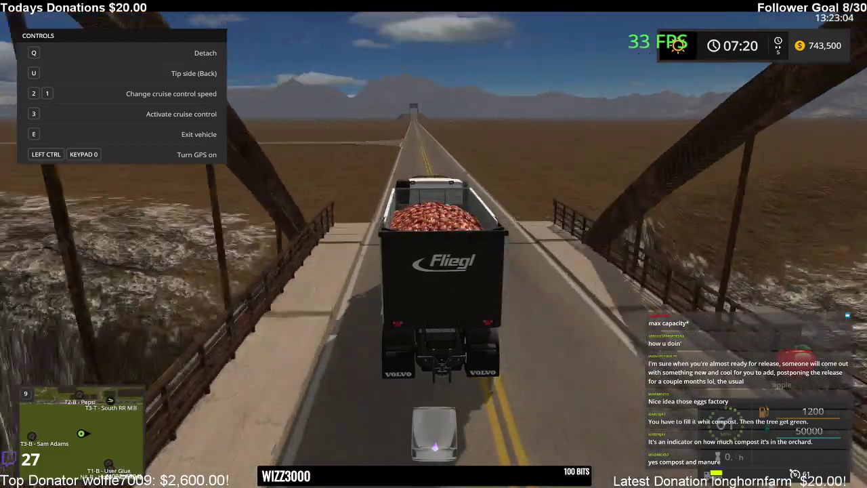
- Turn left off the road beyond the bridge and cross the brown plain toward the distant factories
{"action": "key", "text": "a"}
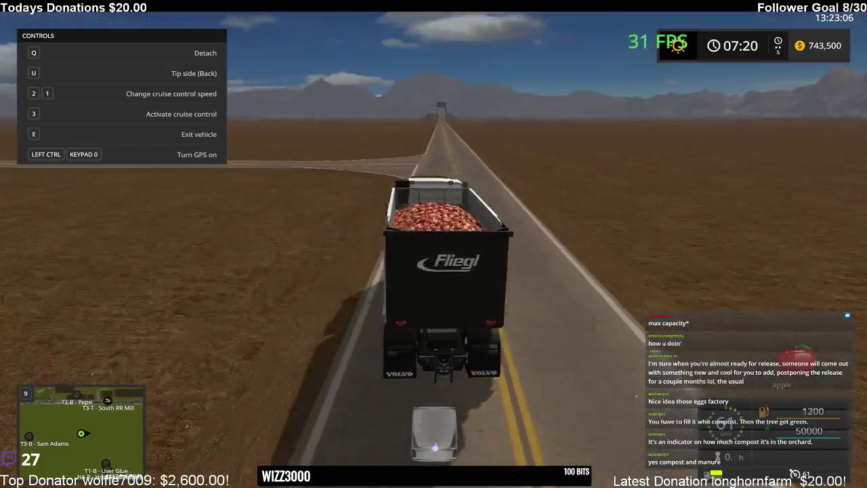
{"action": "key", "text": "a"}
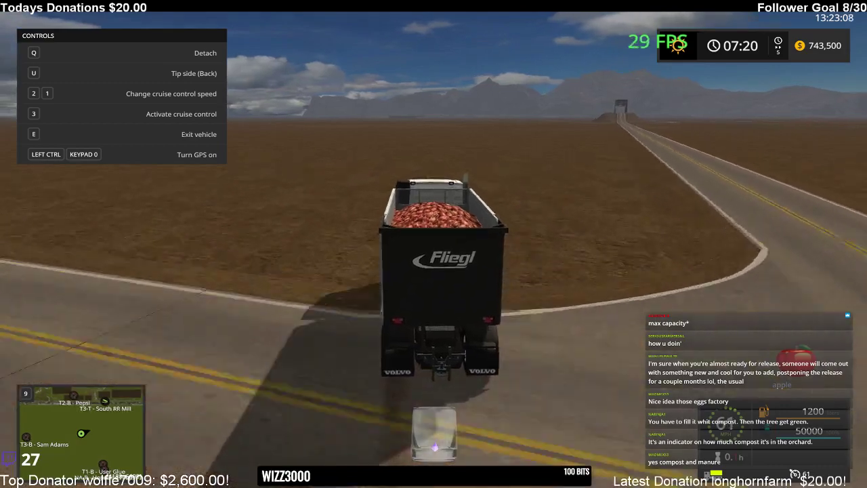
{"action": "key", "text": "a"}
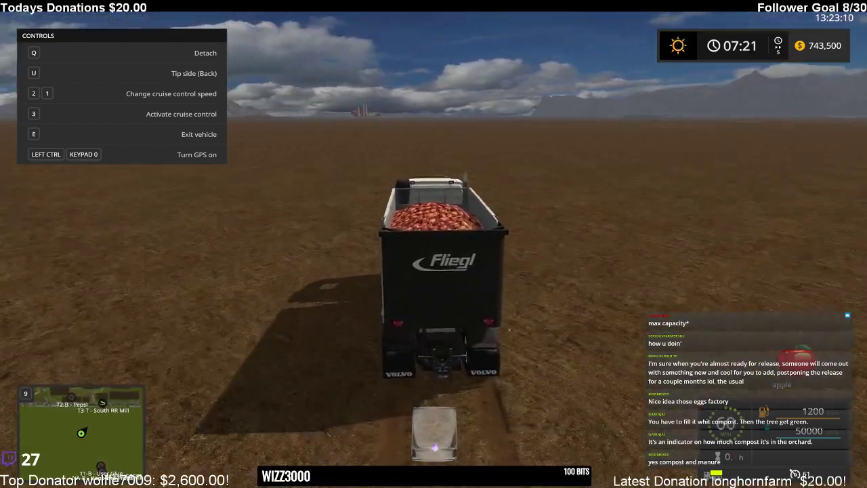
{"action": "key", "text": "a"}
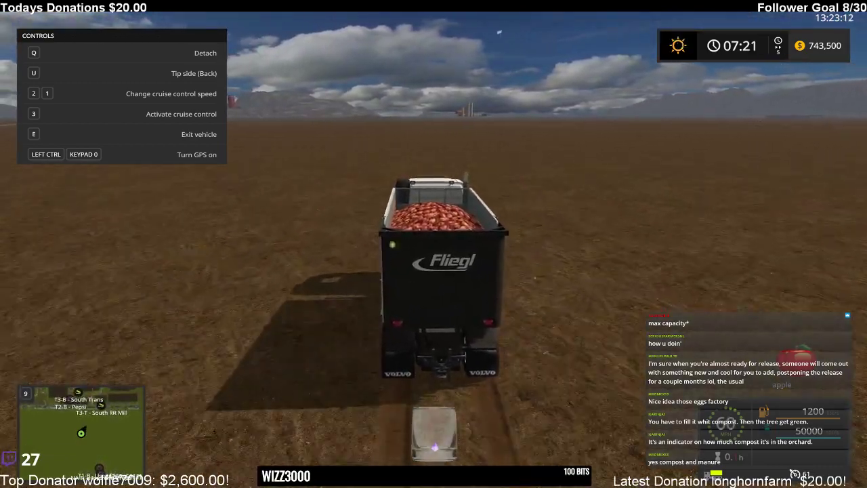
{"action": "key", "text": "a"}
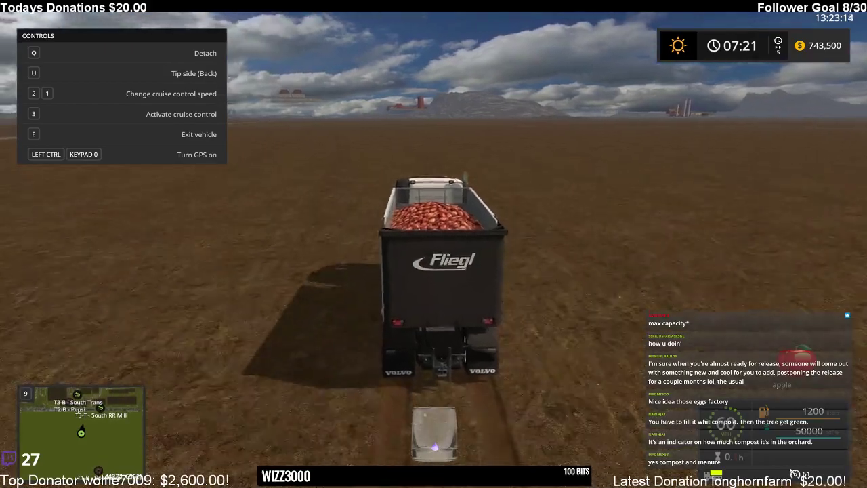
{"action": "key", "text": "a"}
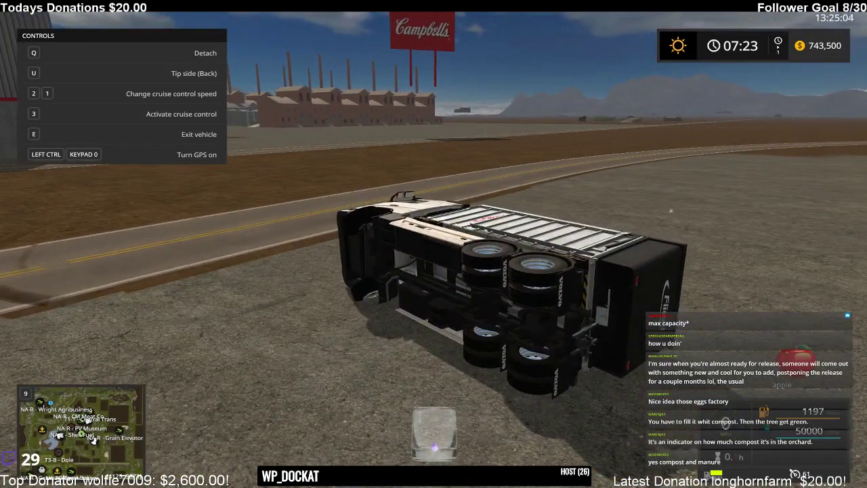
- Detach the overturned Fliegl container from the Volvo truck and circle the truck around to the container's open apple side
{"action": "key", "text": "q"}
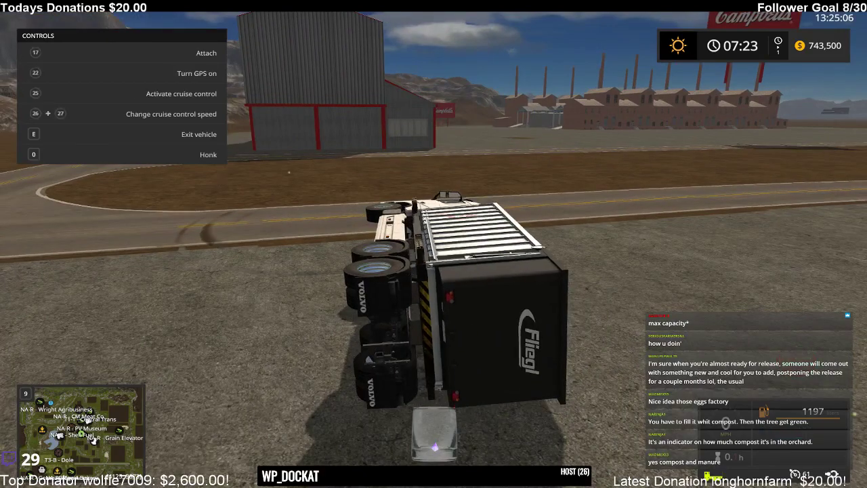
{"action": "key", "text": "w"}
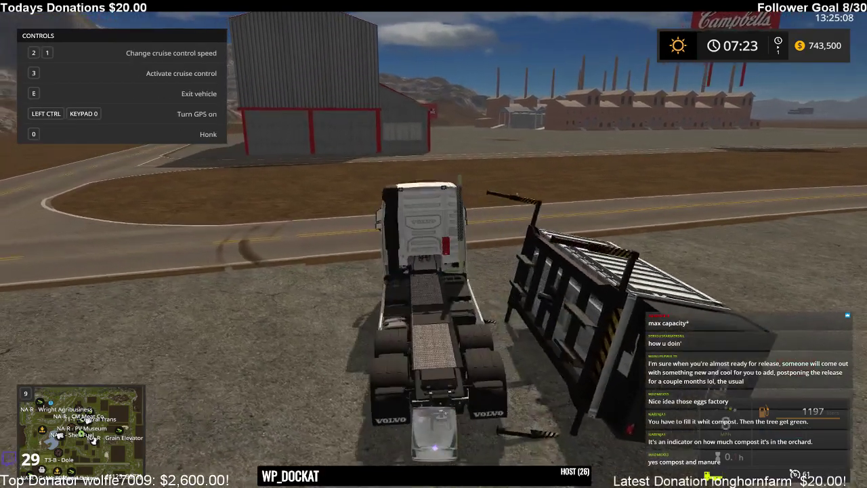
{"action": "key", "text": "d"}
{"action": "key", "text": "w"}
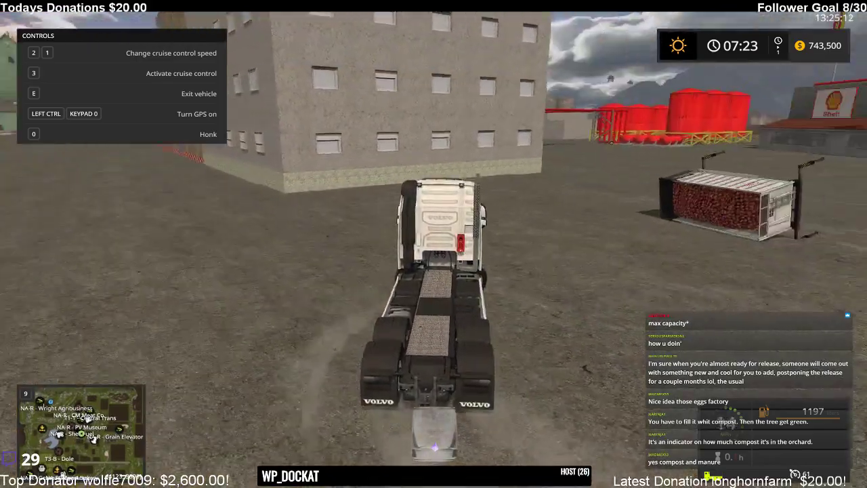
{"action": "key", "text": "d"}
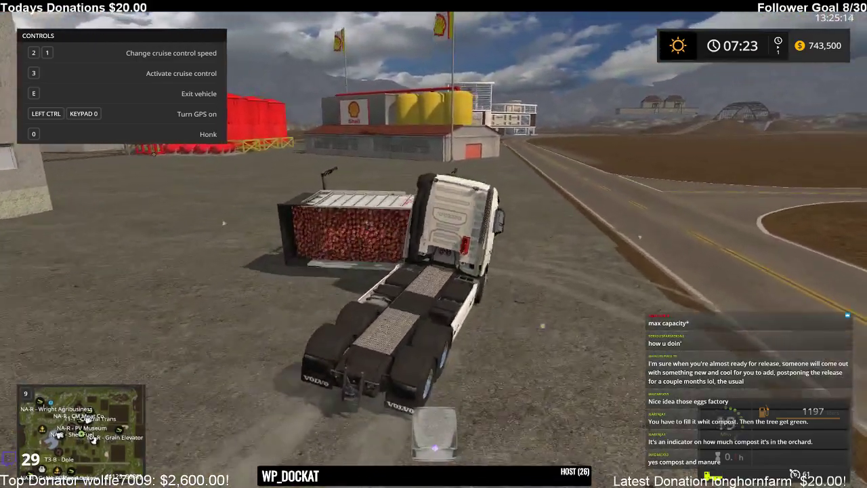
{"action": "key", "text": "s"}
{"action": "key", "text": "s"}
{"action": "key", "text": "d"}
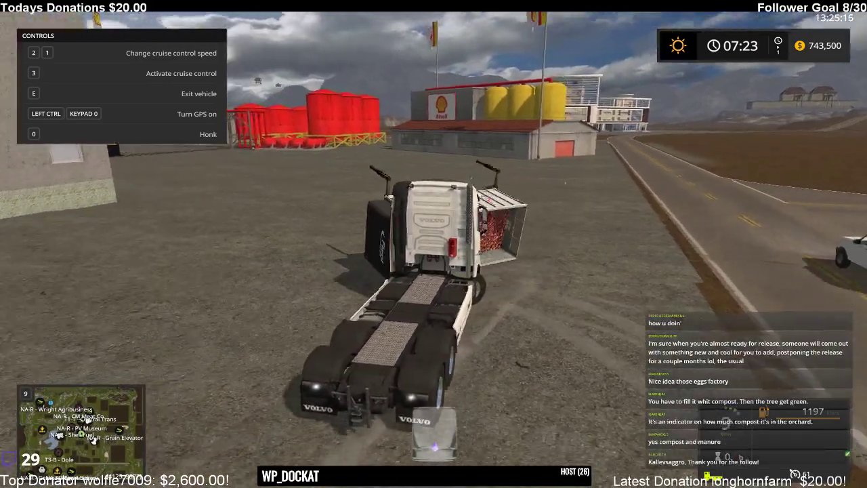
- Back the truck away from the overturned container onto the paved road and manoeuvre it around to the container's other side
{"action": "key", "text": "s"}
{"action": "key", "text": "d"}
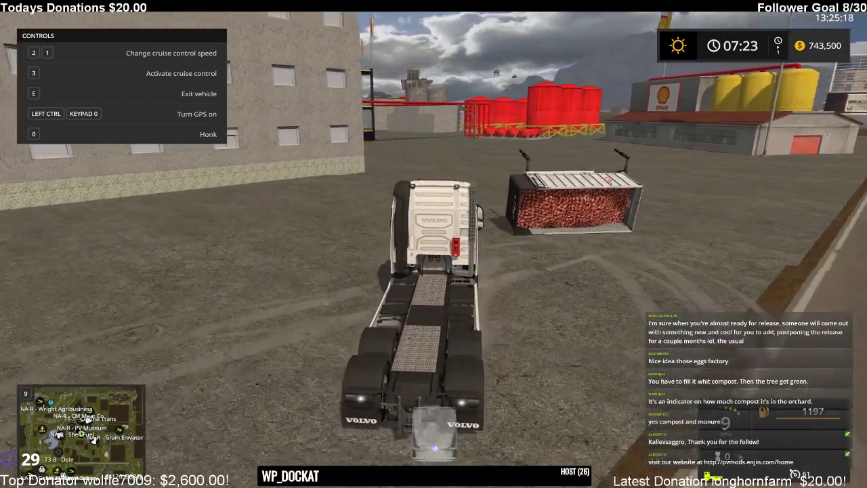
{"action": "key", "text": "s"}
{"action": "key", "text": "a"}
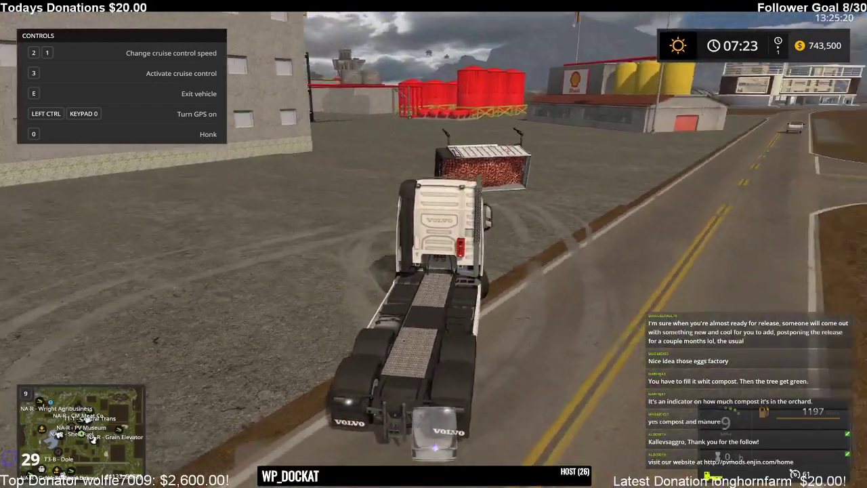
{"action": "key", "text": "s"}
{"action": "key", "text": "d"}
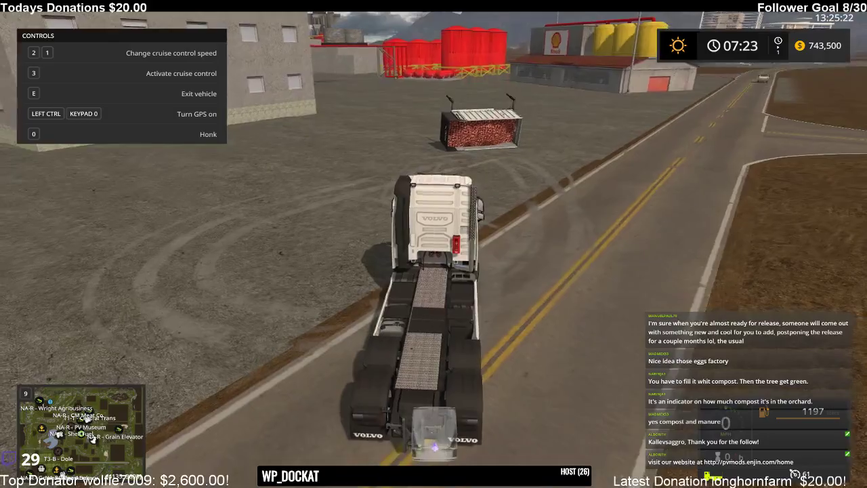
{"action": "key", "text": "s"}
{"action": "key", "text": "d"}
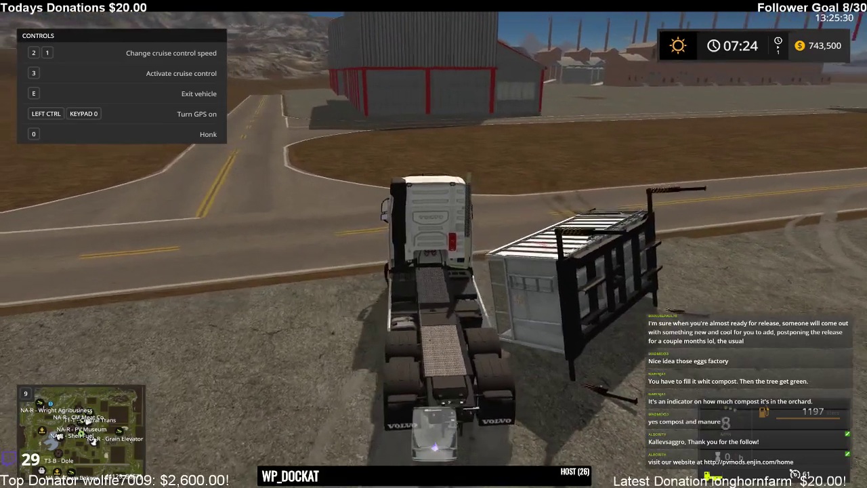
- Drive the detached Volvo truck up the side road beside the red-trimmed warehouse and turn it around to face the container
{"action": "key", "text": "w"}
{"action": "key", "text": "a"}
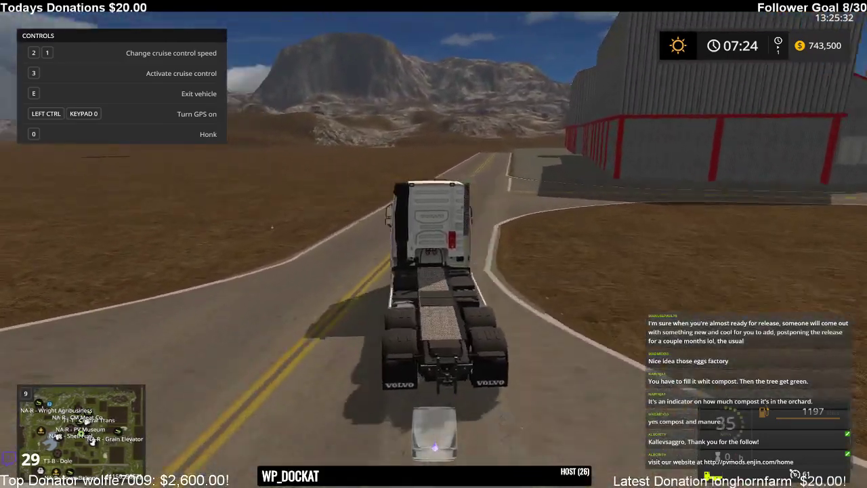
{"action": "key", "text": "w"}
{"action": "key", "text": "d"}
{"action": "key", "text": "w"}
{"action": "key", "text": "a"}
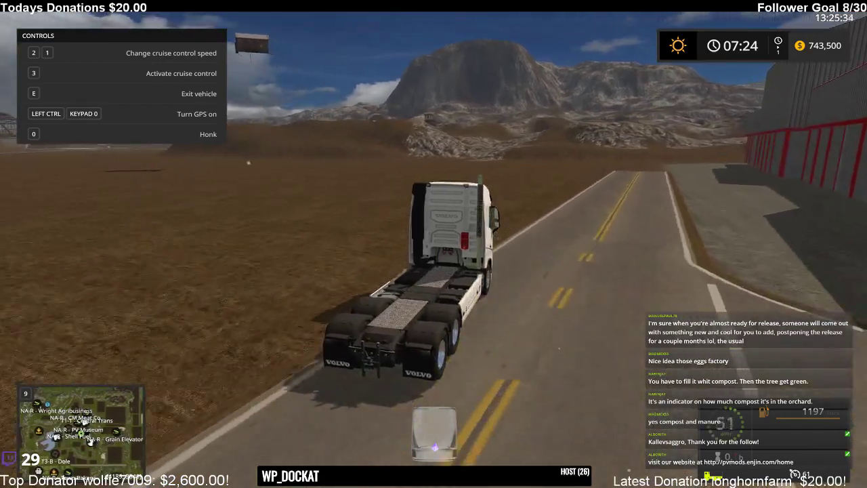
{"action": "key", "text": "a"}
{"action": "key", "text": "s"}
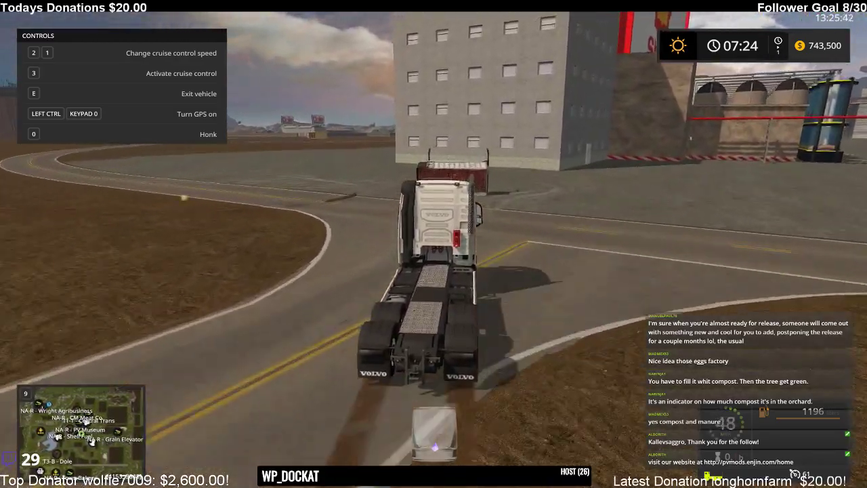
- Pull the truck past the upright apple container, reverse underneath it and attach the container
{"action": "key", "text": "w"}
{"action": "key", "text": "d"}
{"action": "key", "text": "a"}
{"action": "key", "text": "s"}
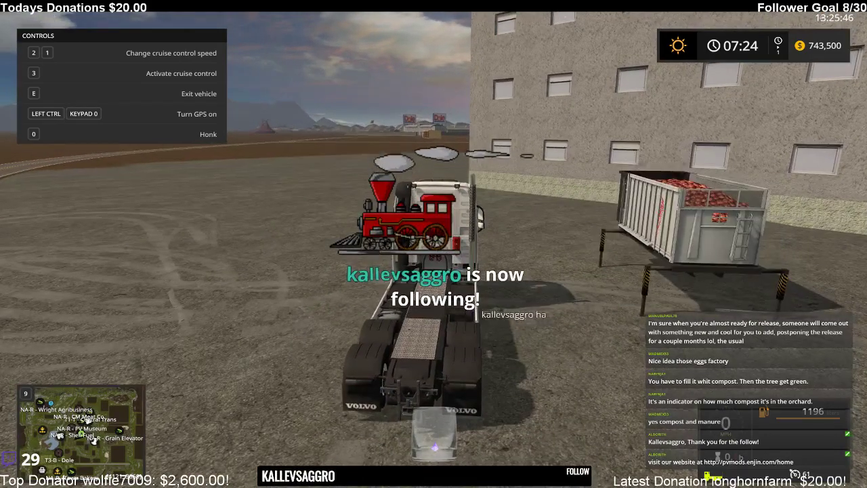
{"action": "key", "text": "w"}
{"action": "key", "text": "a"}
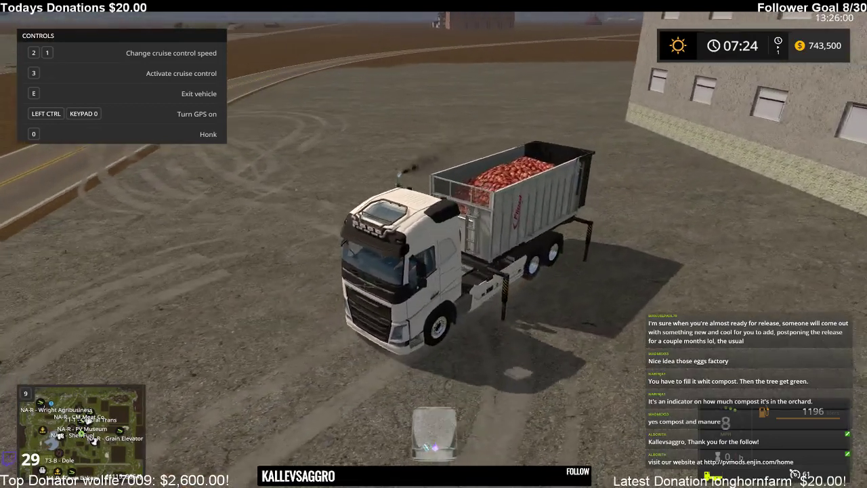
{"action": "key", "text": "q"}
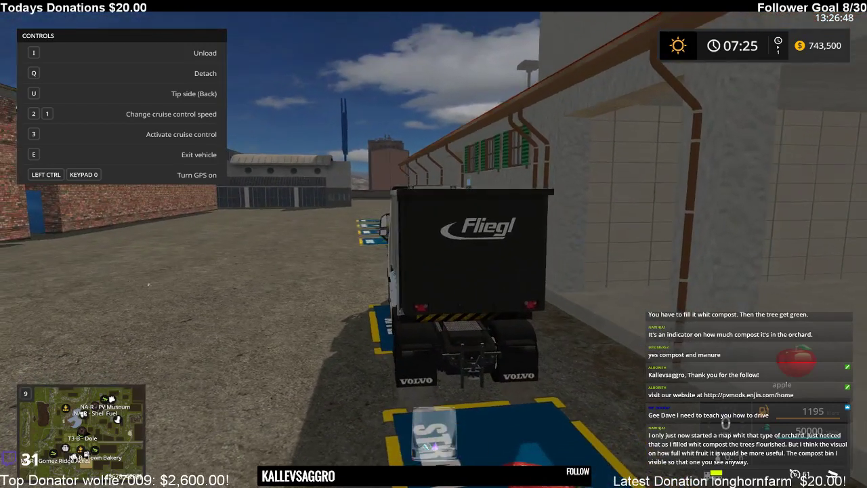
- Unload the apples from the Fliegl container at the blue-and-yellow apple marker beside the building
{"action": "key", "text": "i"}
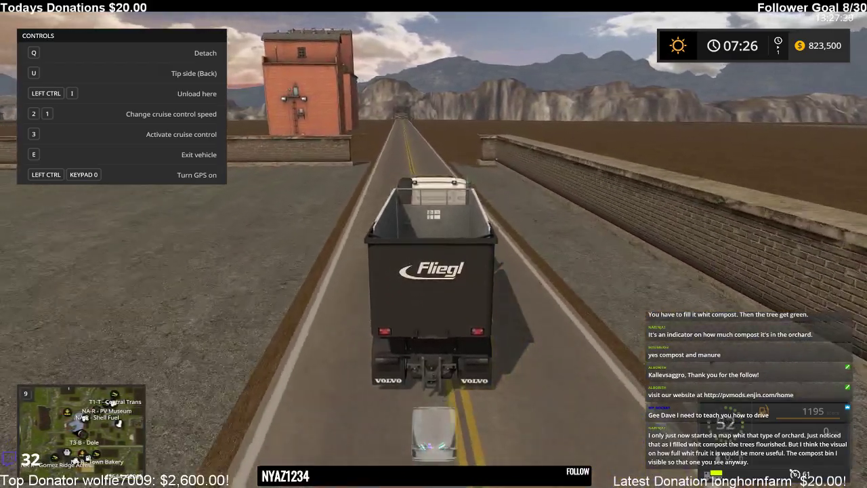
- Drive the emptied Volvo off the road and across the brown plain to the paved yard, and open the map overview
{"action": "key", "text": "d"}
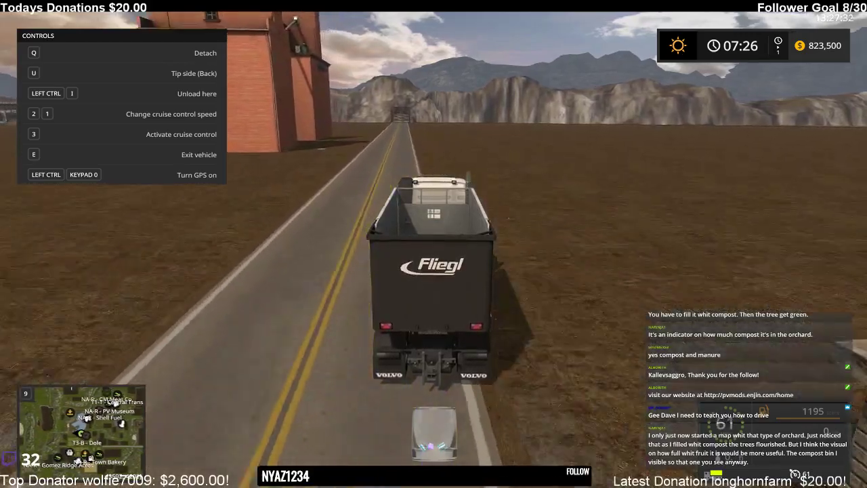
{"action": "key", "text": "d"}
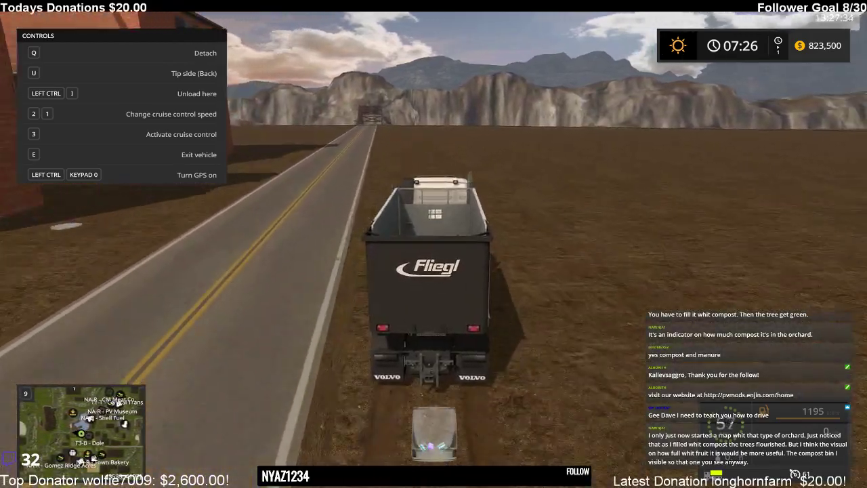
{"action": "key", "text": "d"}
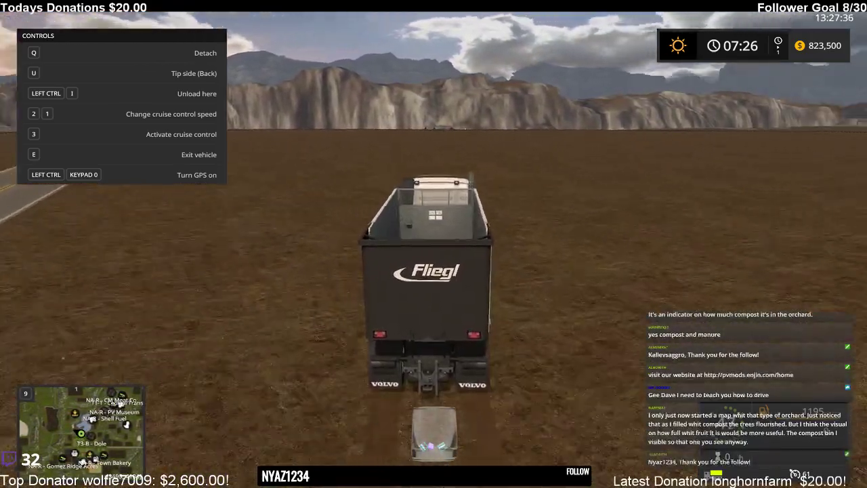
{"action": "key", "text": "d"}
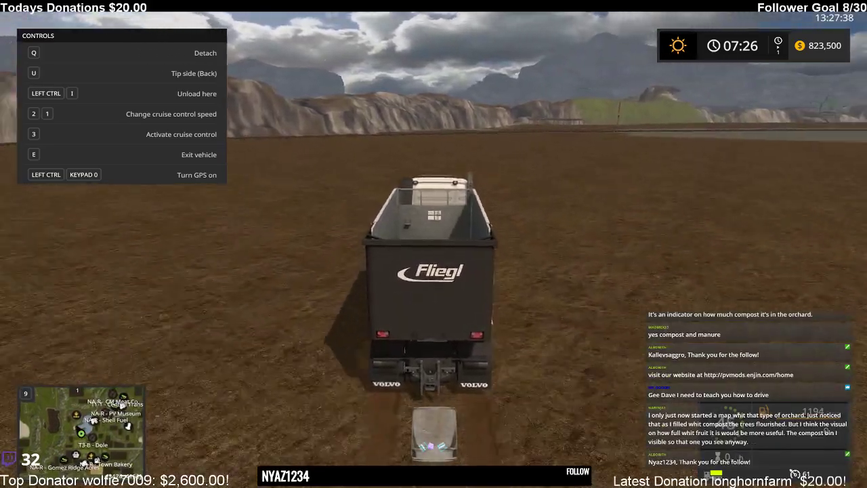
{"action": "key", "text": "d"}
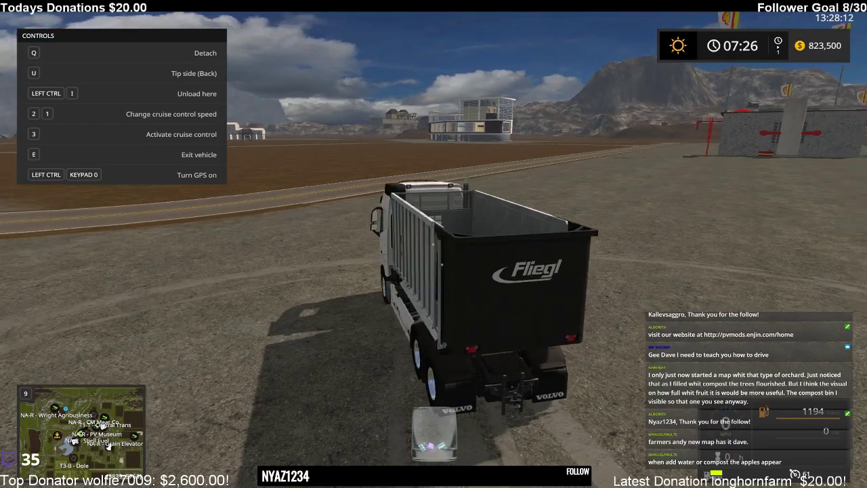
{"action": "key", "text": "Escape"}
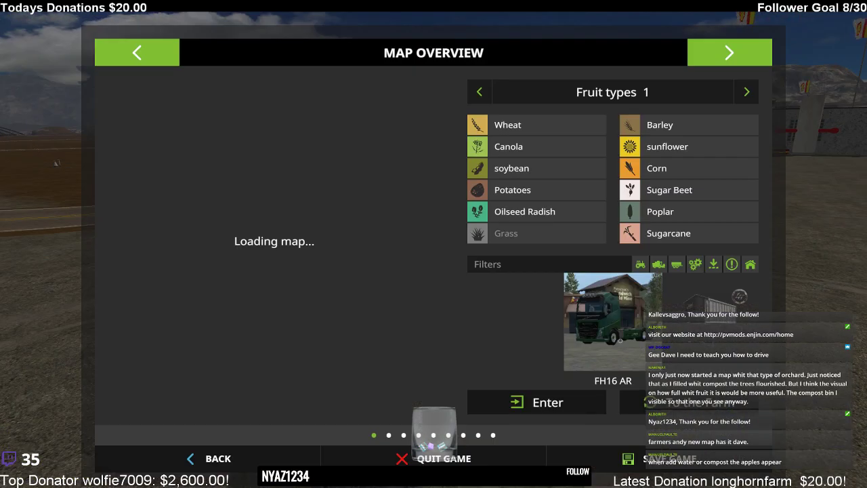